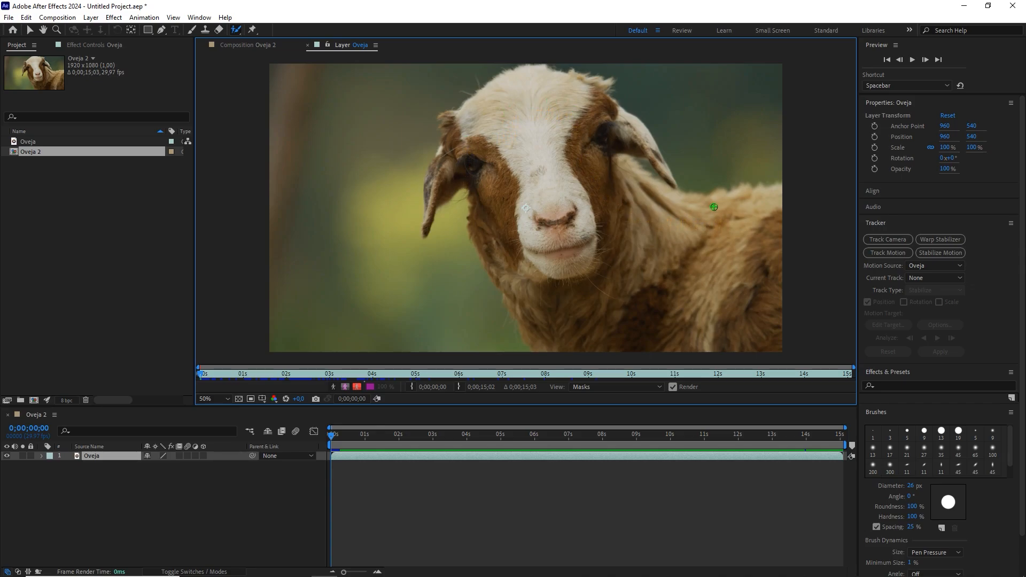
# Trim the end of the Oveja layer to 0;00;02;00 and return the playhead to the first frame
pyautogui.moveTo(201, 374); pyautogui.dragTo(286, 383)
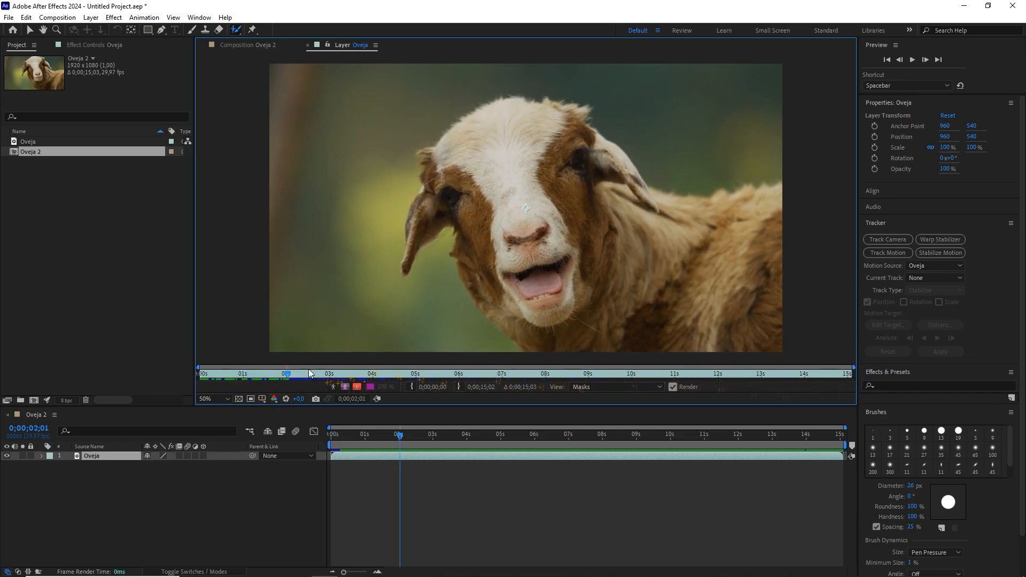
pyautogui.click(287, 377)
pyautogui.moveTo(284, 375); pyautogui.dragTo(283, 376)
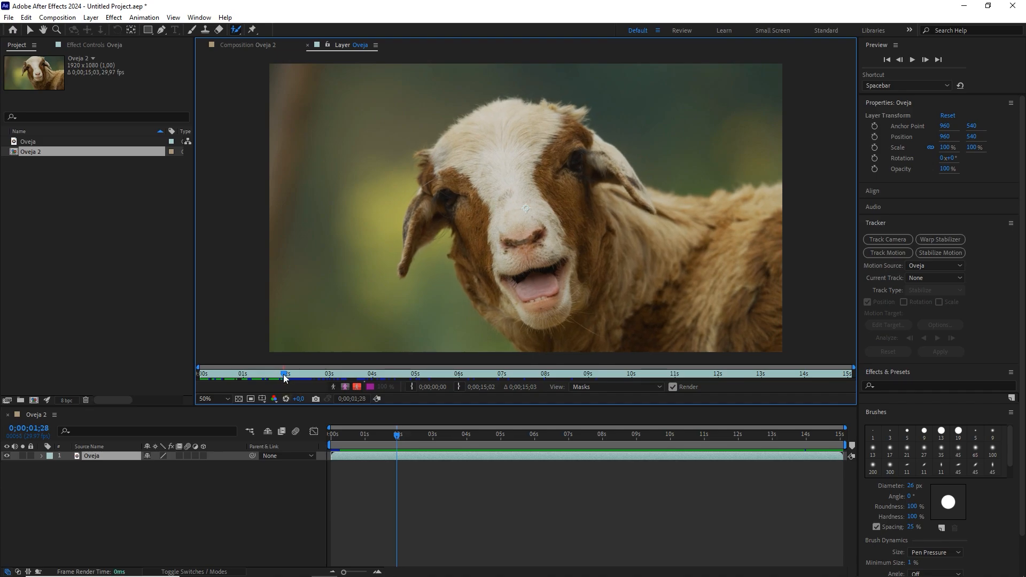
pyautogui.click(285, 377)
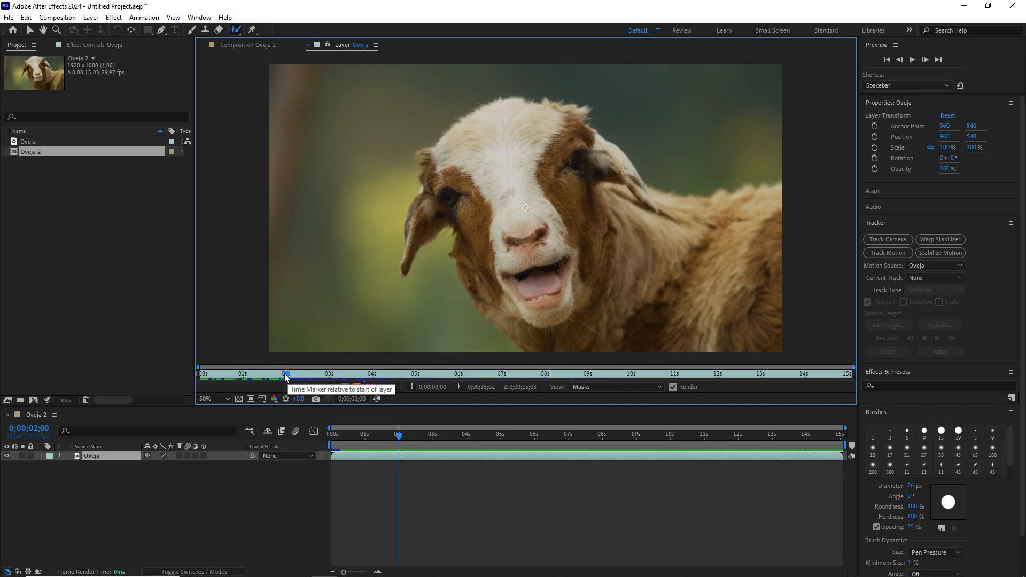
pyautogui.click(457, 387)
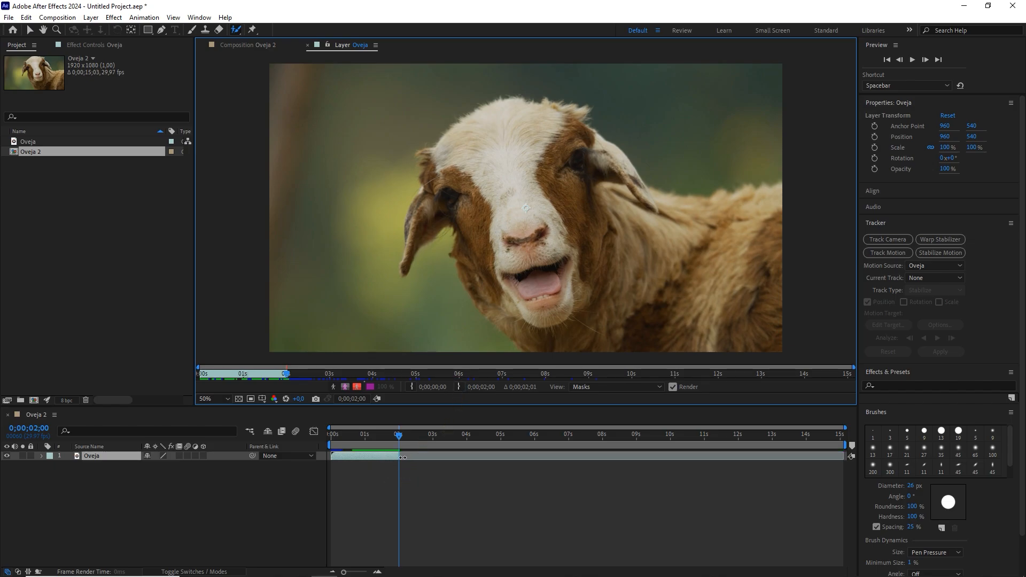
pyautogui.moveTo(396, 437); pyautogui.dragTo(325, 433)
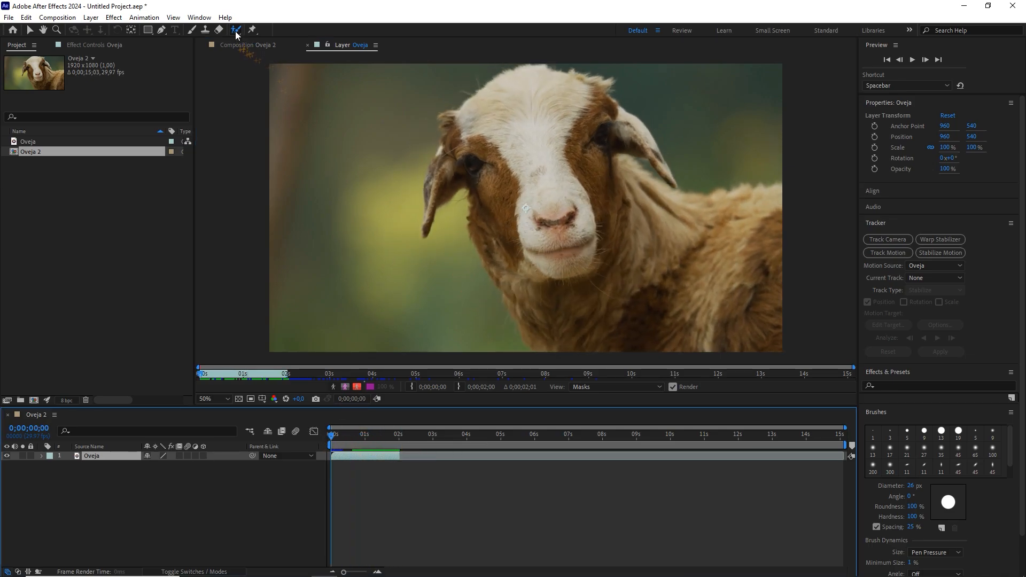
# Paint over the sheep with the Roto Brush at a diameter of 96 px to select it as foreground
pyautogui.moveTo(235, 31); pyautogui.dragTo(284, 31)
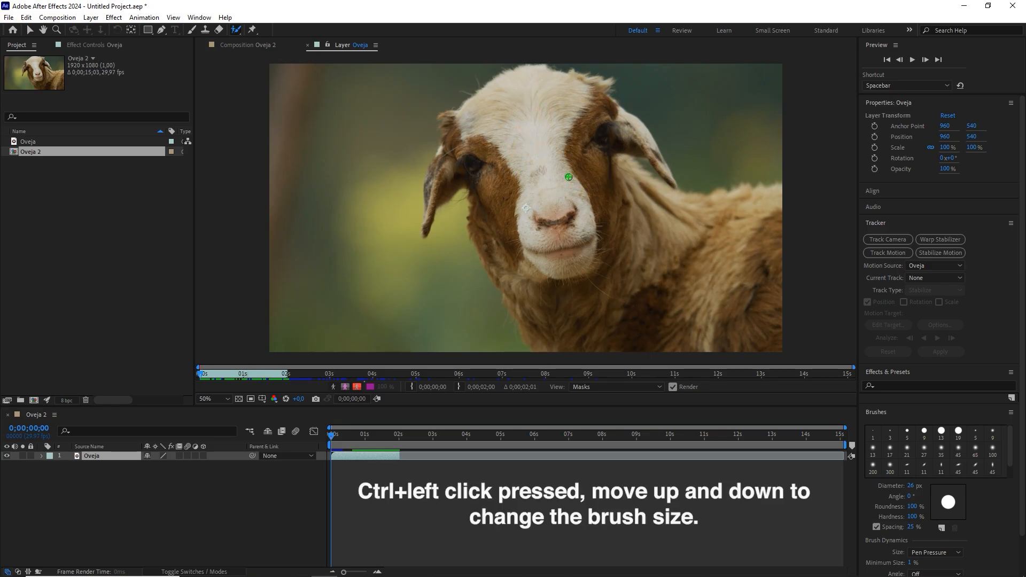
pyautogui.moveTo(569, 177); pyautogui.dragTo(568, 176)
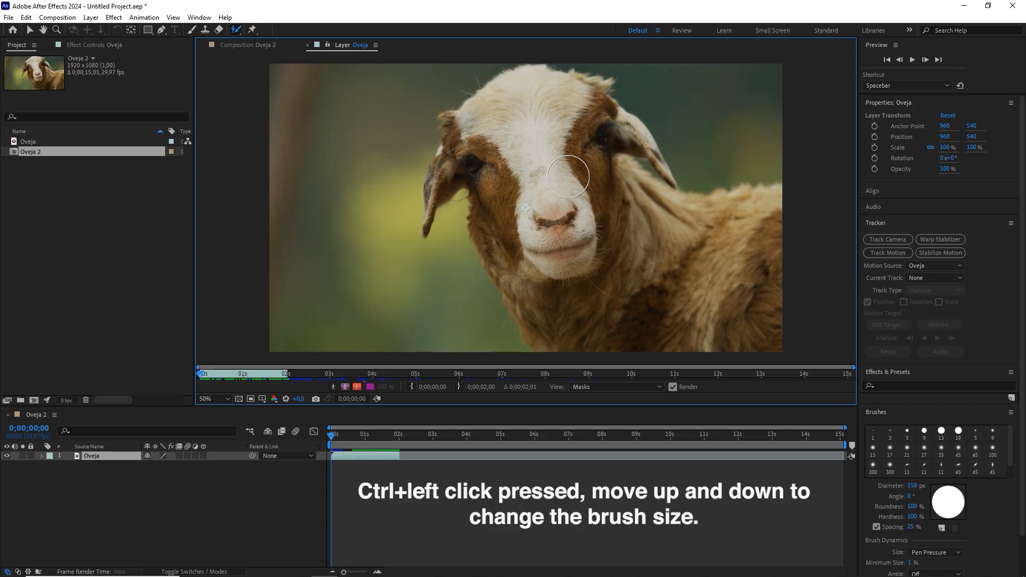
pyautogui.click(199, 17)
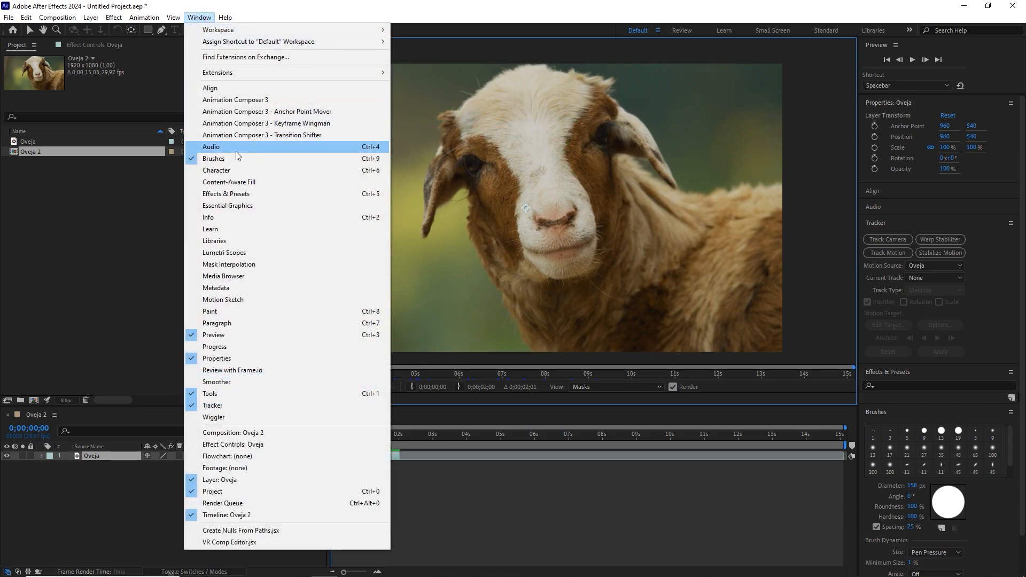
pyautogui.click(198, 17)
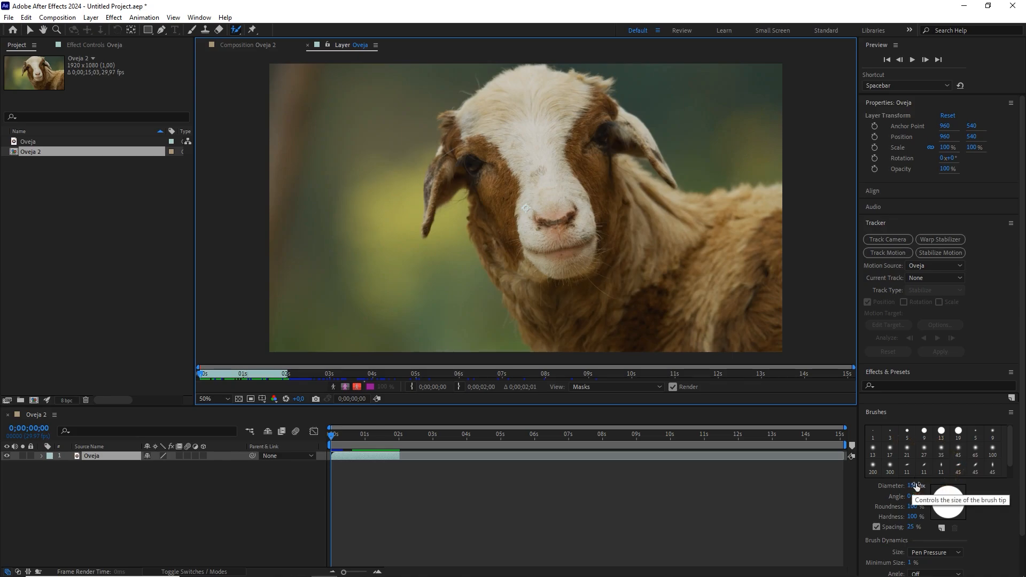
pyautogui.moveTo(912, 485); pyautogui.dragTo(898, 484)
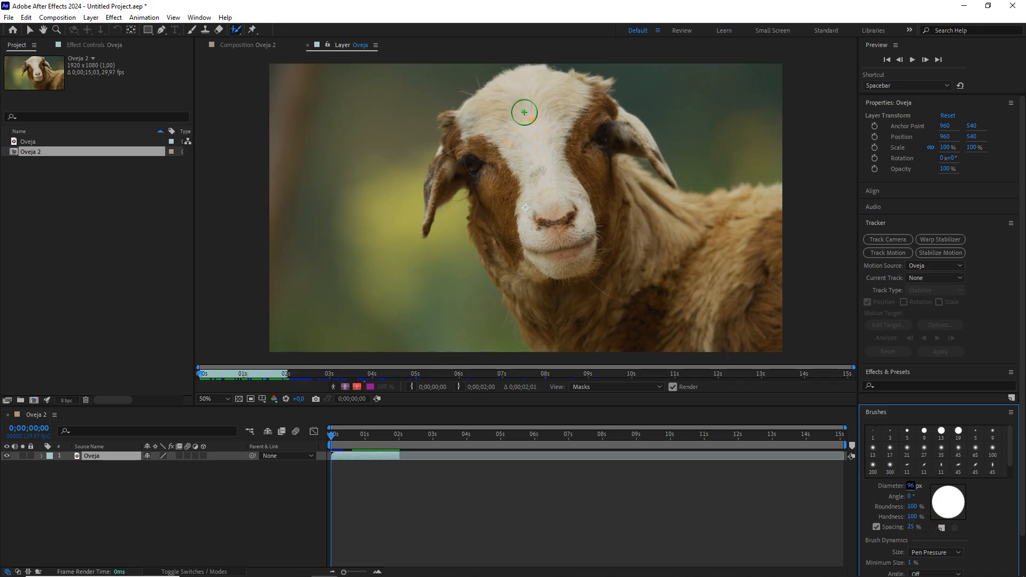
pyautogui.moveTo(462, 166)
pyautogui.mouseDown()
pyautogui.moveTo(526, 93)
pyautogui.moveTo(569, 96)
pyautogui.moveTo(596, 111)
pyautogui.moveTo(644, 205)
pyautogui.moveTo(748, 226)
pyautogui.moveTo(782, 283)
pyautogui.moveTo(769, 337)
pyautogui.moveTo(672, 358)
pyautogui.moveTo(601, 349)
pyautogui.moveTo(536, 279)
pyautogui.moveTo(481, 163)
pyautogui.mouseUp()
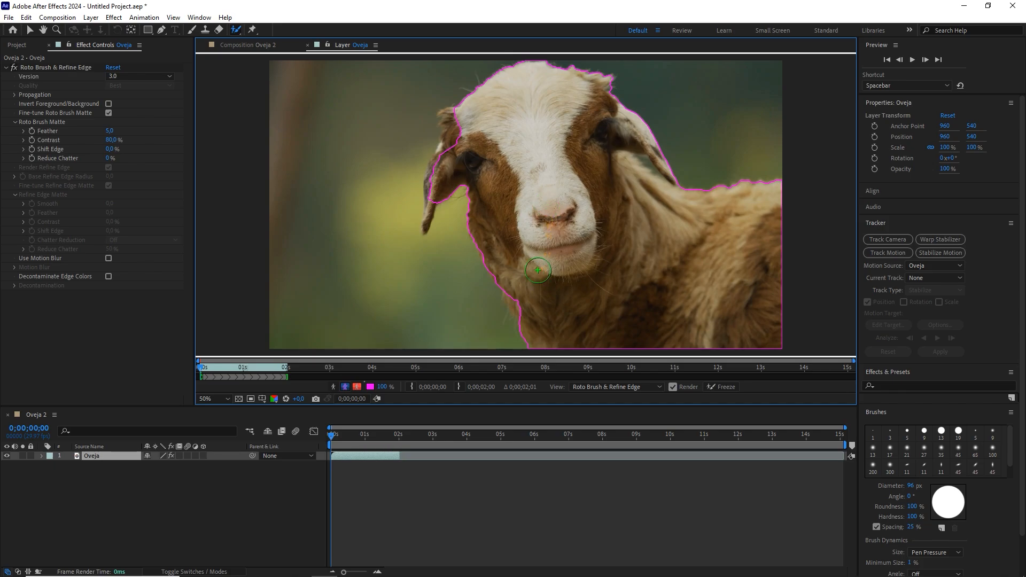
# Reduce the Roto Brush to 27 px and add the missing part of the sheep's hanging ear to the selection
pyautogui.moveTo(515, 283); pyautogui.dragTo(529, 307)
pyautogui.scroll(2, 523, 203)
pyautogui.moveTo(497, 183); pyautogui.dragTo(678, 190)
pyautogui.scroll(-1, 676, 188)
pyautogui.moveTo(520, 152); pyautogui.dragTo(575, 161)
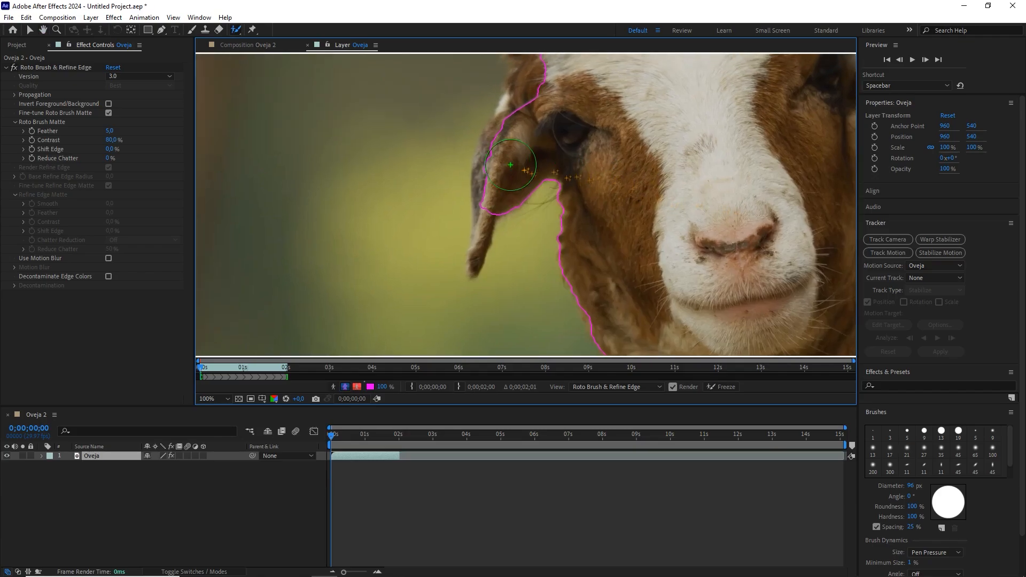
pyautogui.keyDown('ctrl'); pyautogui.moveTo(508, 155); pyautogui.dragTo(502, 160); pyautogui.keyUp('ctrl')
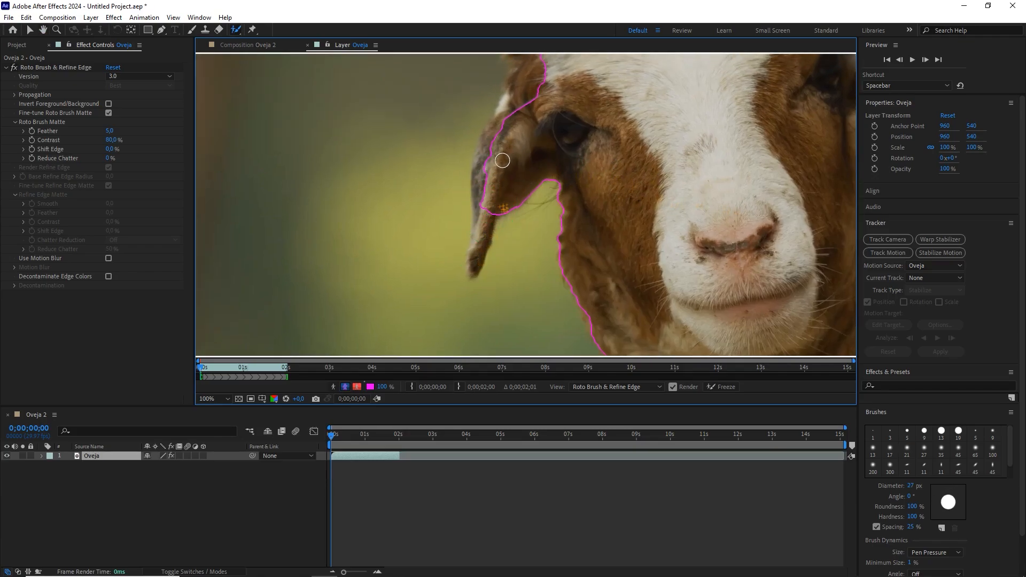
pyautogui.moveTo(503, 207)
pyautogui.keyDown('ctrl'); pyautogui.mouseDown()
pyautogui.moveTo(481, 229)
pyautogui.moveTo(477, 258)
pyautogui.mouseUp(); pyautogui.keyUp('ctrl')
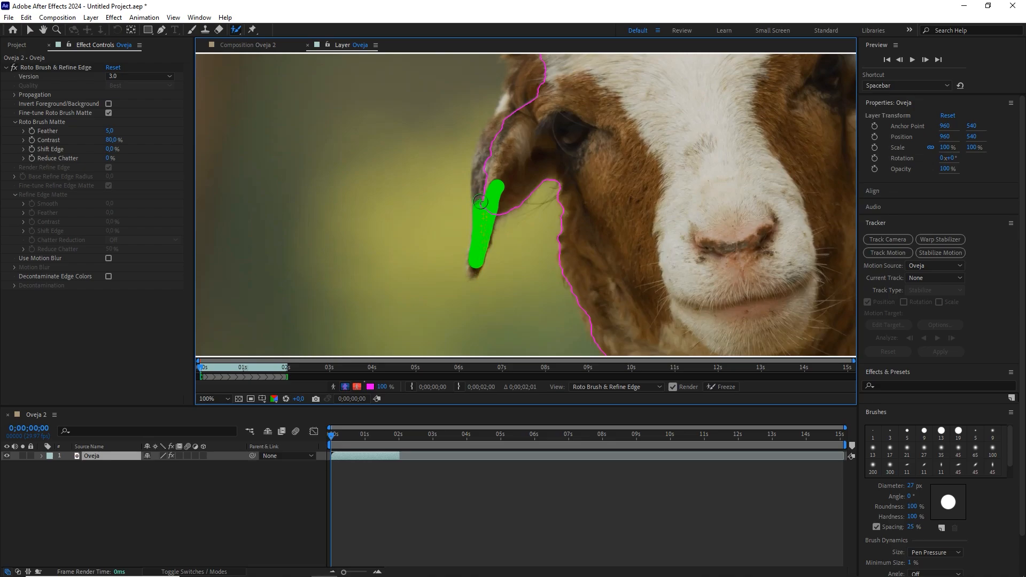
pyautogui.moveTo(479, 201)
pyautogui.mouseDown()
pyautogui.moveTo(507, 111)
pyautogui.moveTo(536, 188)
pyautogui.moveTo(507, 185)
pyautogui.moveTo(515, 169)
pyautogui.moveTo(505, 144)
pyautogui.moveTo(516, 137)
pyautogui.moveTo(527, 136)
pyautogui.moveTo(502, 162)
pyautogui.moveTo(490, 239)
pyautogui.mouseUp()
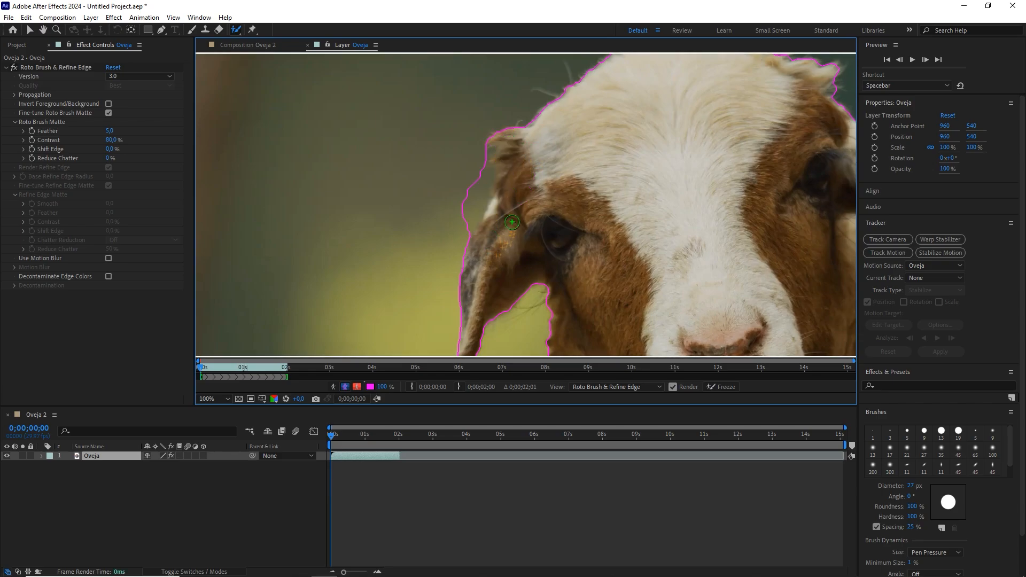
# Subtract the excess background beside the ear and temple from the Roto Brush selection
pyautogui.scroll(2, 512, 222)
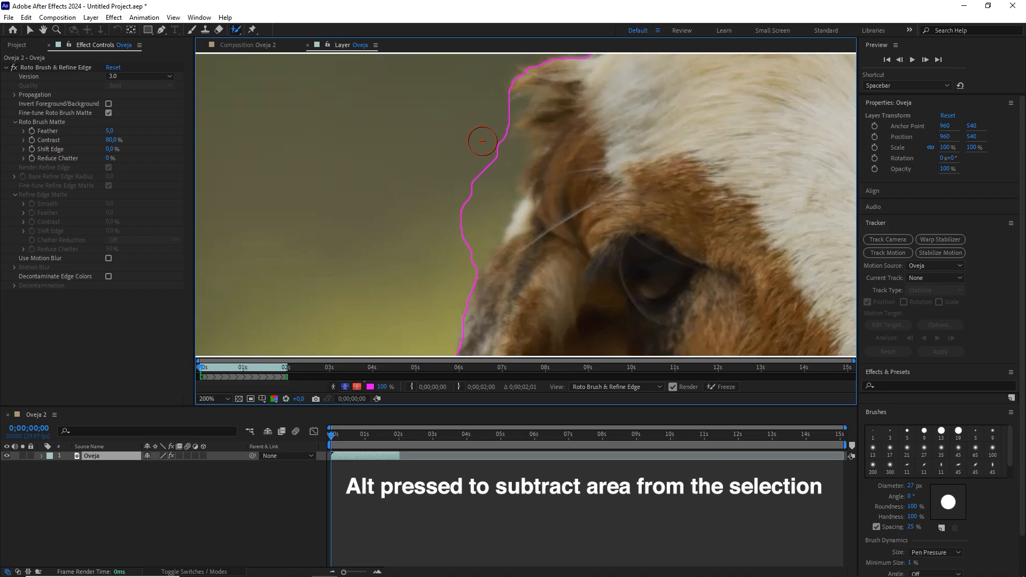
pyautogui.moveTo(474, 139)
pyautogui.mouseDown()
pyautogui.moveTo(505, 141)
pyautogui.moveTo(506, 177)
pyautogui.moveTo(453, 280)
pyautogui.mouseUp()
pyautogui.scroll(-4, 564, 201)
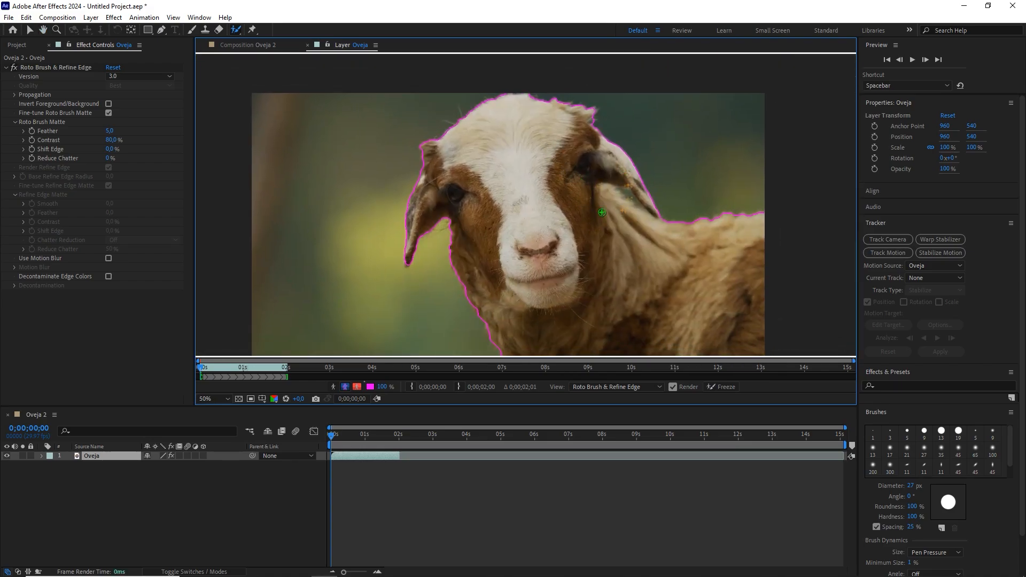
pyautogui.scroll(3, 581, 180)
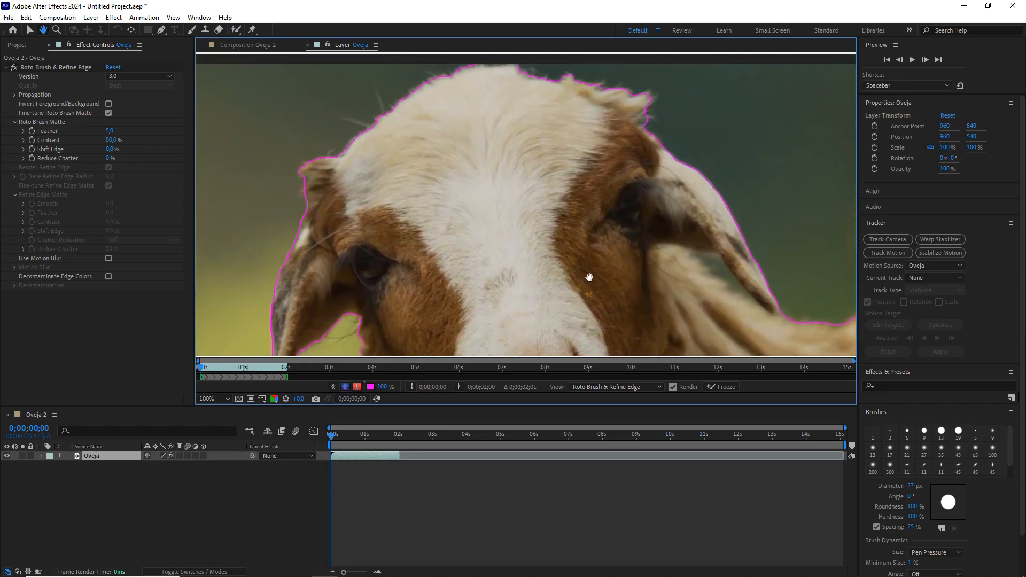
pyautogui.scroll(-2, 613, 251)
pyautogui.moveTo(630, 234)
pyautogui.mouseDown()
pyautogui.moveTo(636, 213)
pyautogui.moveTo(645, 222)
pyautogui.mouseUp()
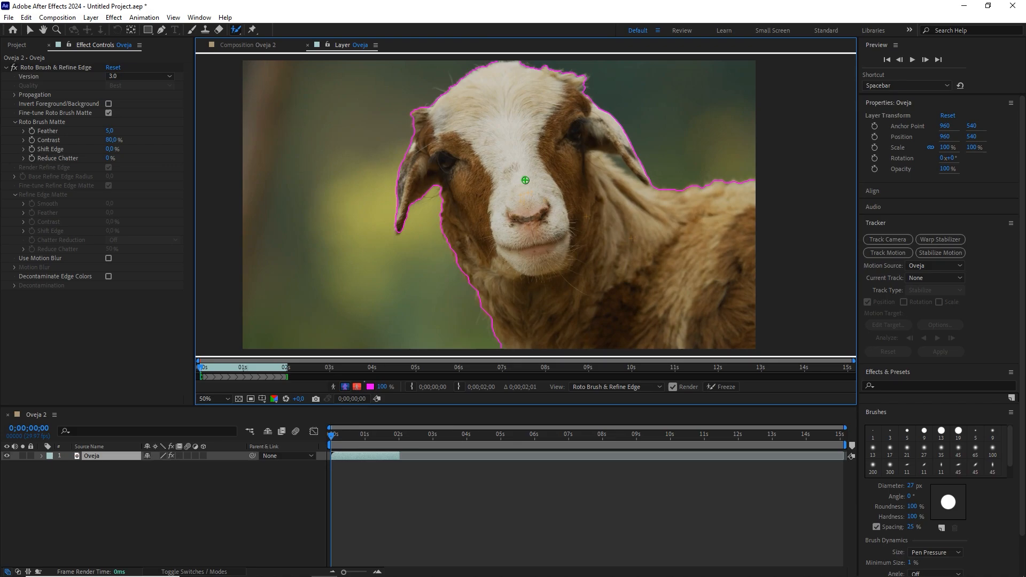
# Paint along the upper edge of the sheep's back with the Refine Edge tool at a diameter of 43 px
pyautogui.click(235, 29)
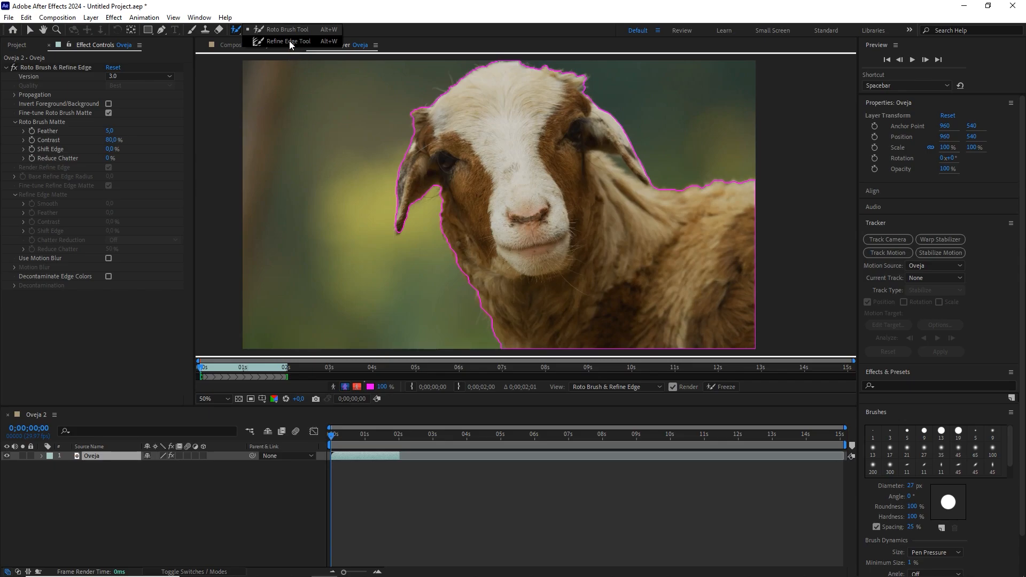
pyautogui.click(289, 42)
pyautogui.scroll(1, 509, 172)
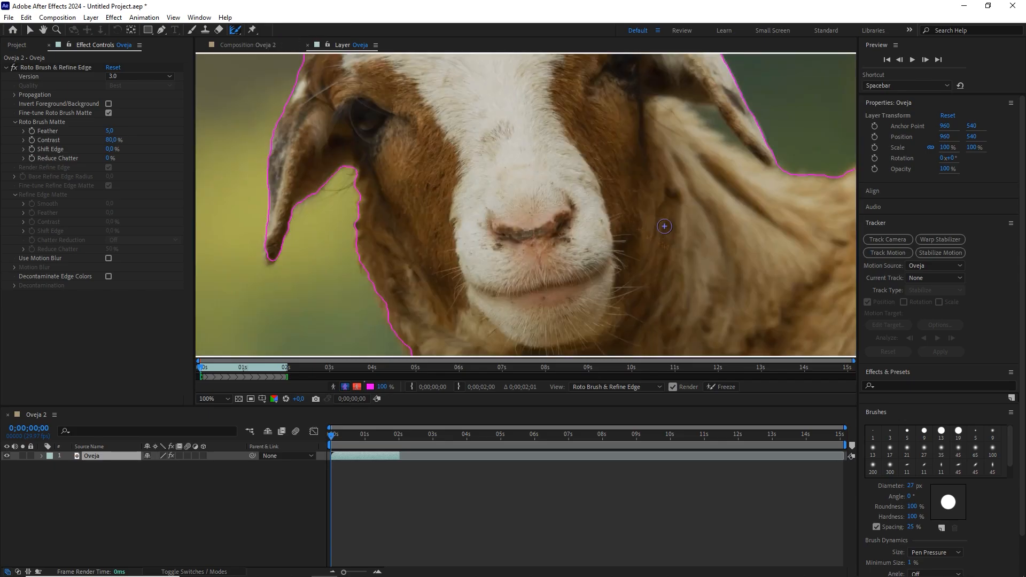
pyautogui.moveTo(745, 179); pyautogui.dragTo(469, 202)
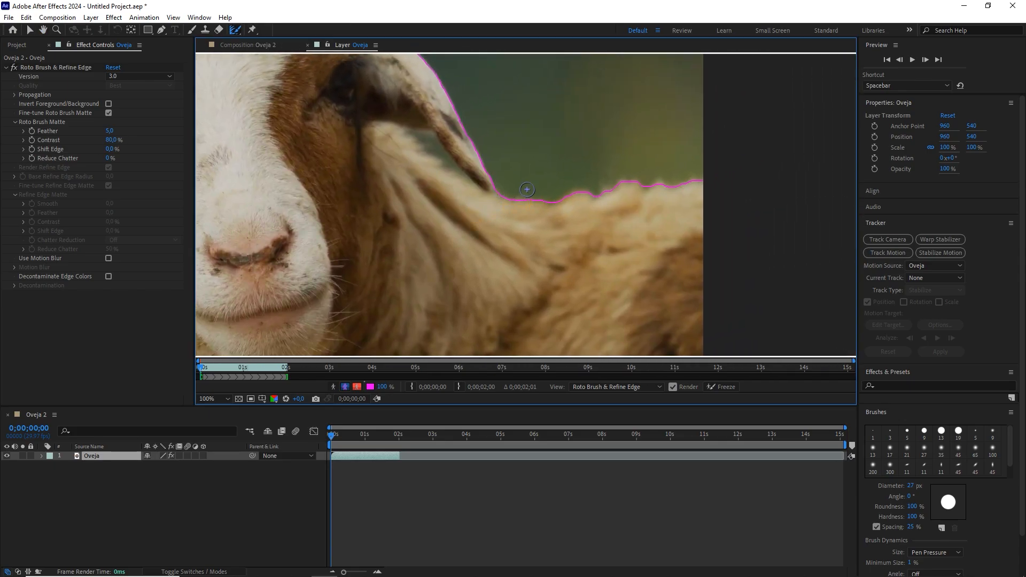
pyautogui.moveTo(529, 189); pyautogui.dragTo(530, 181)
pyautogui.moveTo(496, 193)
pyautogui.mouseDown()
pyautogui.moveTo(552, 197)
pyautogui.moveTo(651, 180)
pyautogui.moveTo(705, 190)
pyautogui.mouseUp()
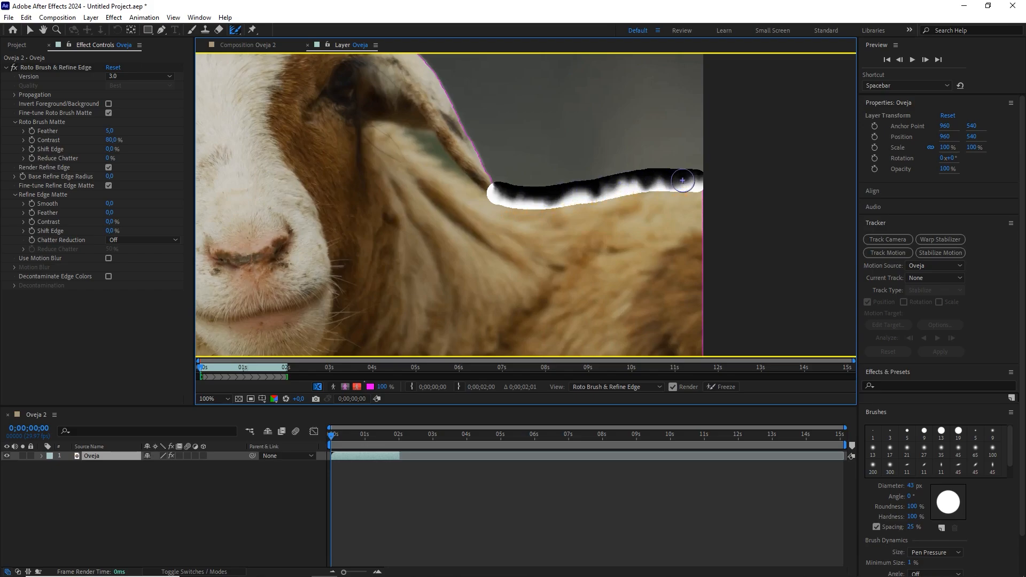
# Refine the fur edge around the head, the hanging ear and down the neck with a 26 px Refine Edge brush
pyautogui.moveTo(461, 125); pyautogui.dragTo(579, 229)
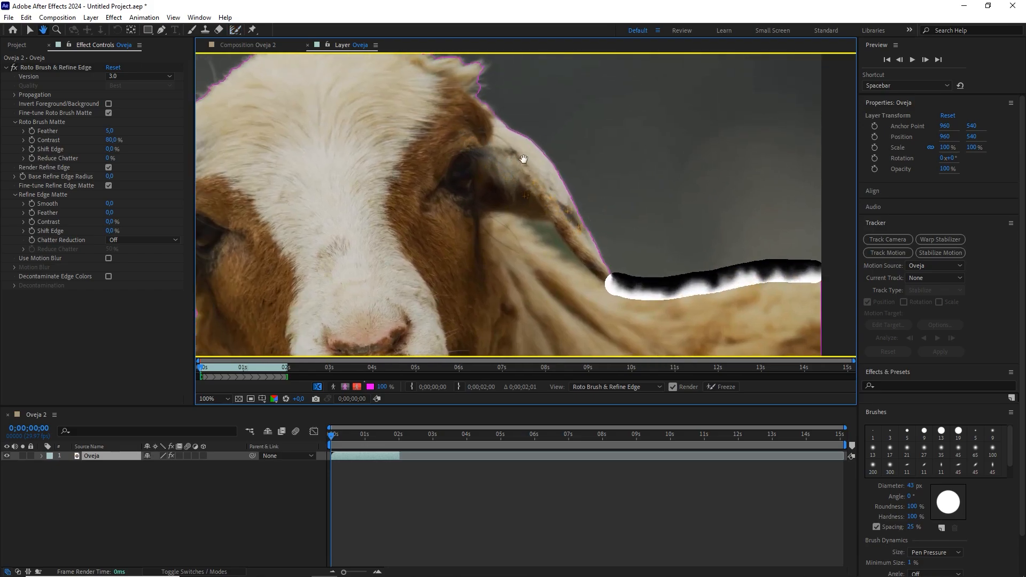
pyautogui.moveTo(522, 158); pyautogui.dragTo(601, 224)
pyautogui.moveTo(568, 172)
pyautogui.keyDown('ctrl'); pyautogui.mouseDown()
pyautogui.moveTo(562, 139)
pyautogui.moveTo(398, 109)
pyautogui.moveTo(232, 208)
pyautogui.moveTo(223, 228)
pyautogui.moveTo(418, 148)
pyautogui.moveTo(415, 190)
pyautogui.moveTo(449, 165)
pyautogui.moveTo(432, 298)
pyautogui.moveTo(470, 248)
pyautogui.moveTo(509, 221)
pyautogui.moveTo(521, 238)
pyautogui.moveTo(522, 309)
pyautogui.mouseUp(); pyautogui.keyUp('ctrl')
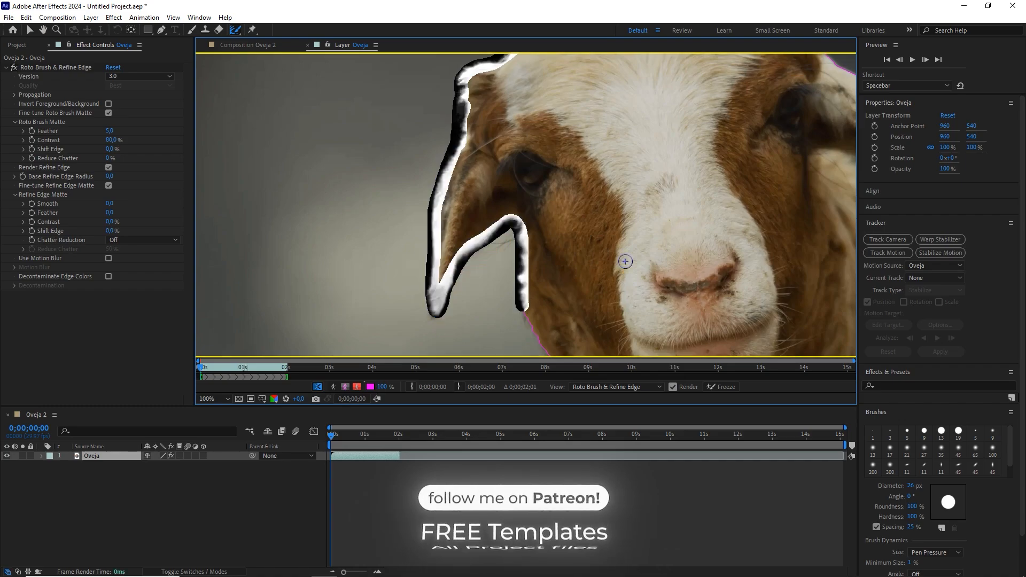
pyautogui.moveTo(626, 261); pyautogui.dragTo(536, 58)
pyautogui.moveTo(434, 101); pyautogui.dragTo(528, 287)
pyautogui.moveTo(614, 274); pyautogui.dragTo(540, 167)
pyautogui.moveTo(474, 167); pyautogui.dragTo(502, 249)
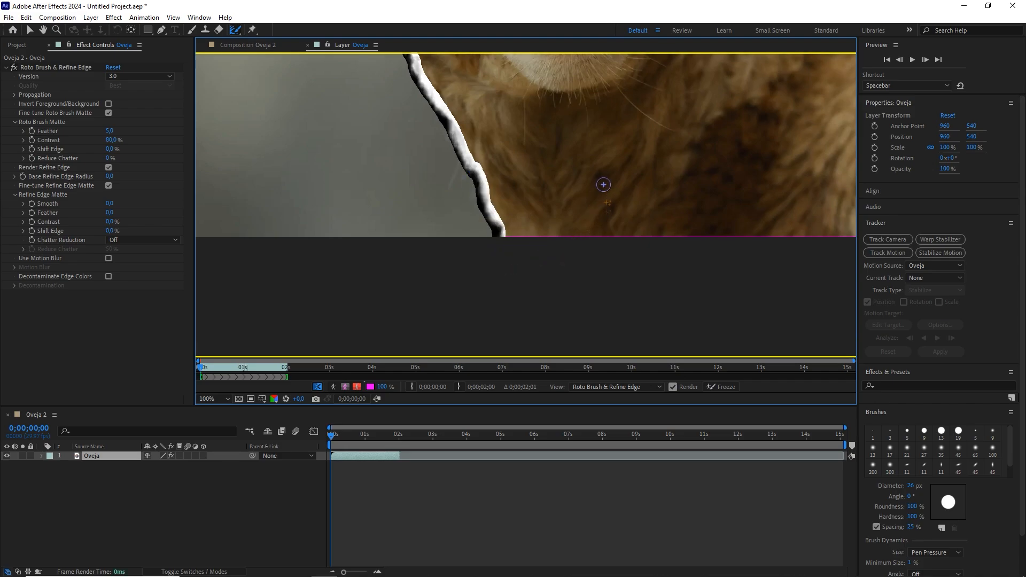
pyautogui.press(',')
pyautogui.moveTo(586, 128); pyautogui.dragTo(578, 250)
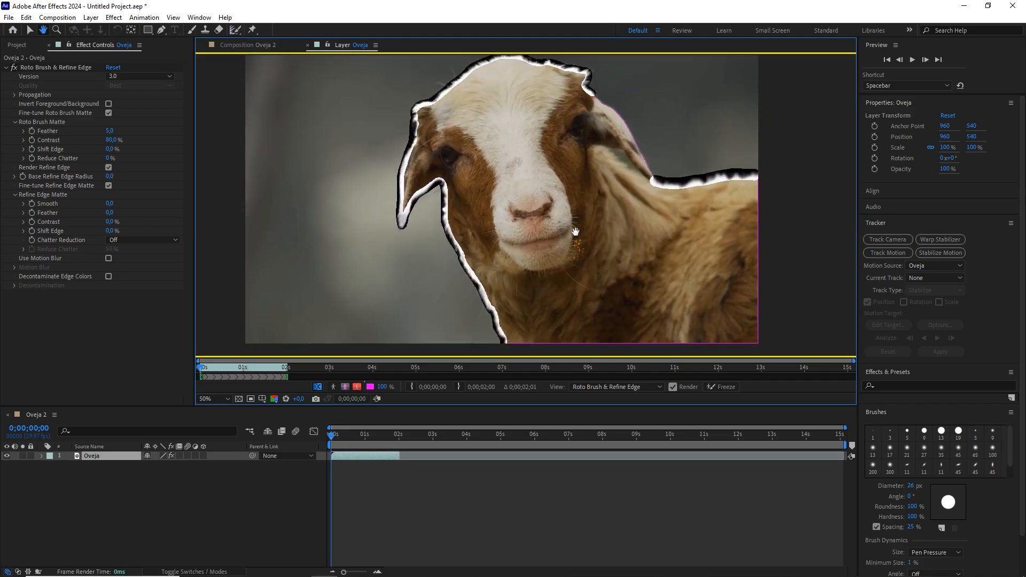
# Preview the matte propagation across the trimmed clip and freeze the Roto Brush & Refine Edge result
pyautogui.click(912, 59)
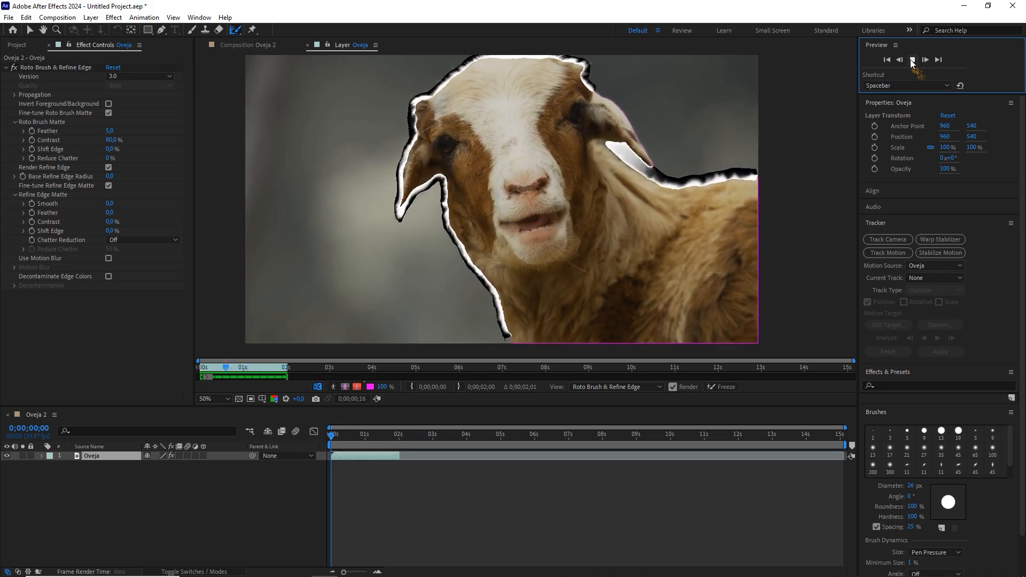
pyautogui.press('space')
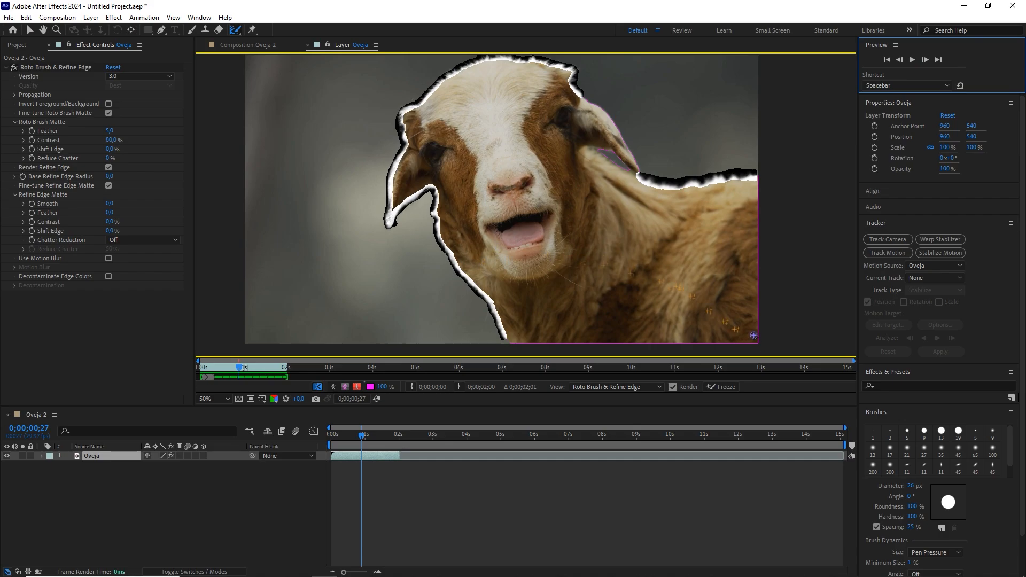
pyautogui.click(723, 387)
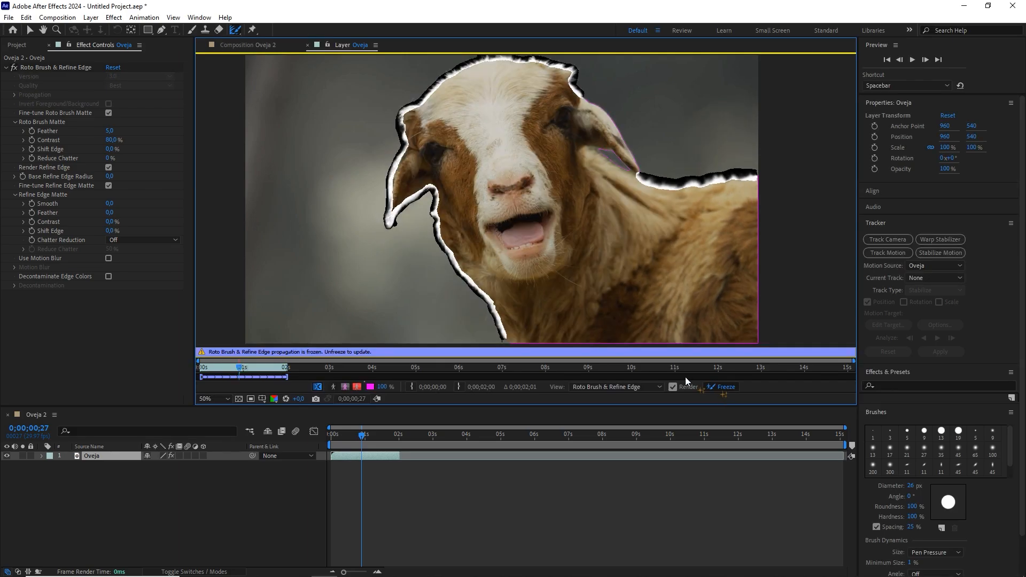
# Return to the first frame and unfreeze the Roto Brush & Refine Edge propagation
pyautogui.moveTo(362, 434); pyautogui.dragTo(329, 437)
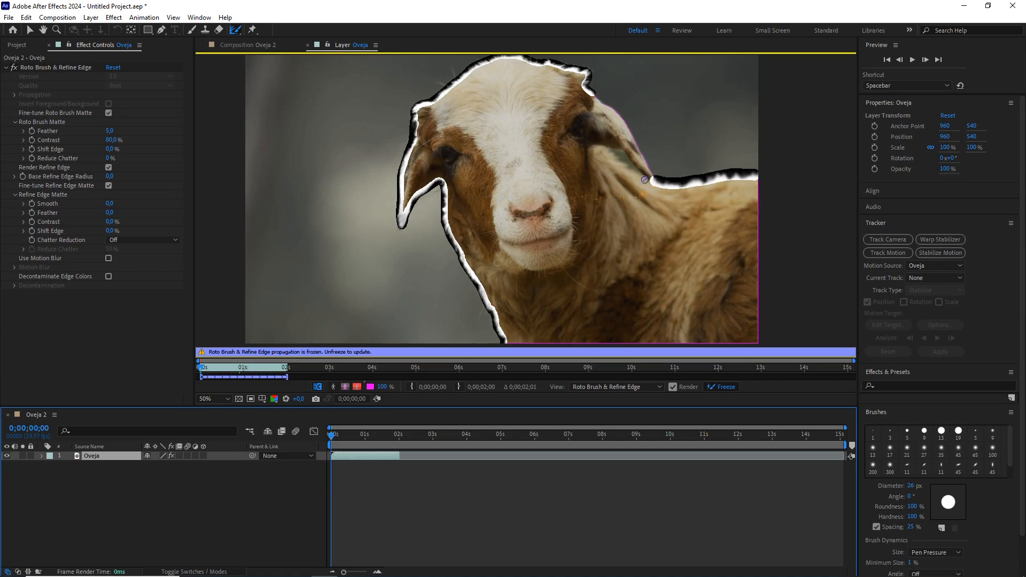
pyautogui.scroll(2, 644, 179)
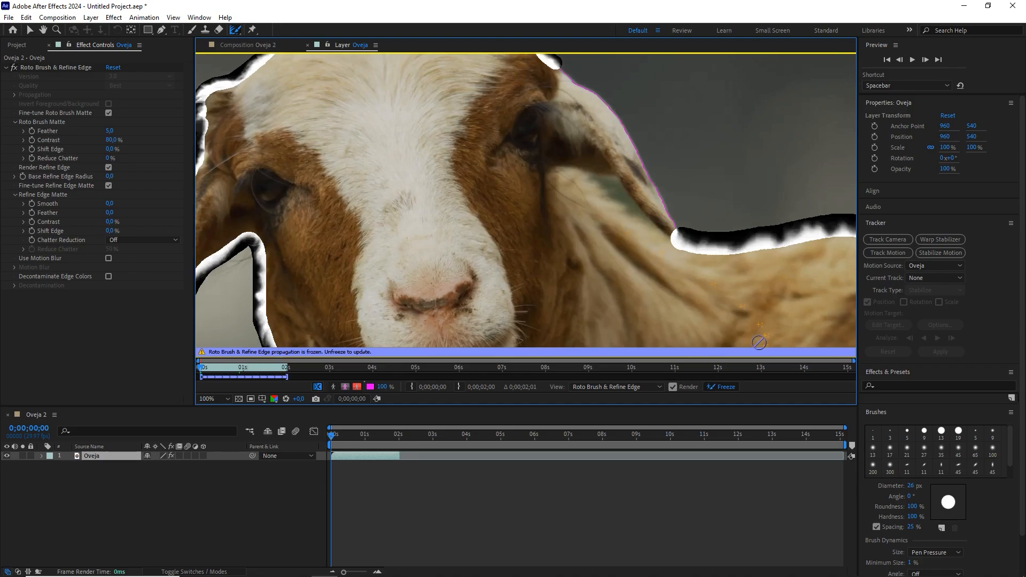
pyautogui.click(725, 388)
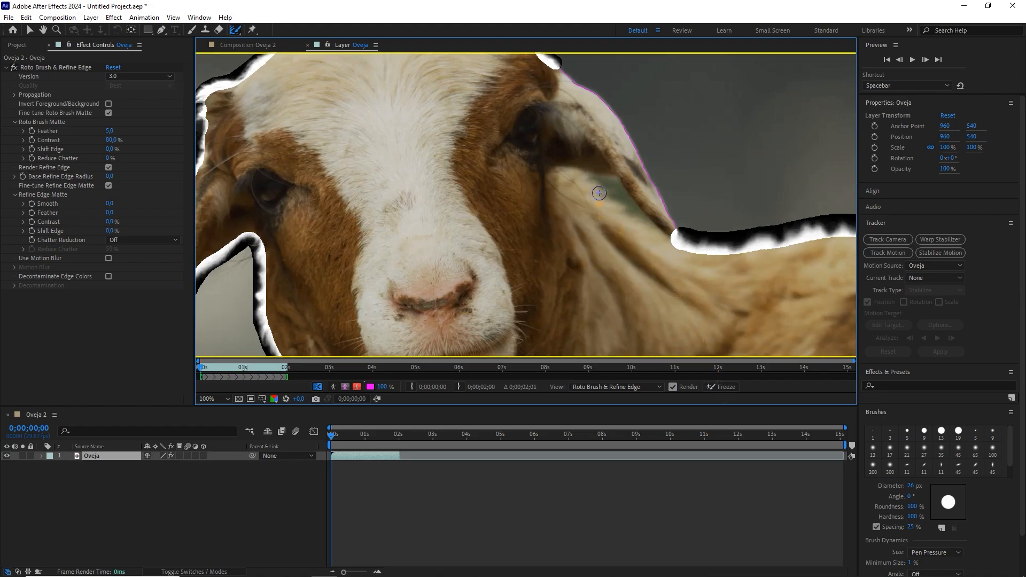
# Subtract the background gap between the drooping ear and the neck with a 14 px Roto Brush, and add the cut-off ear tip back
pyautogui.click(233, 33)
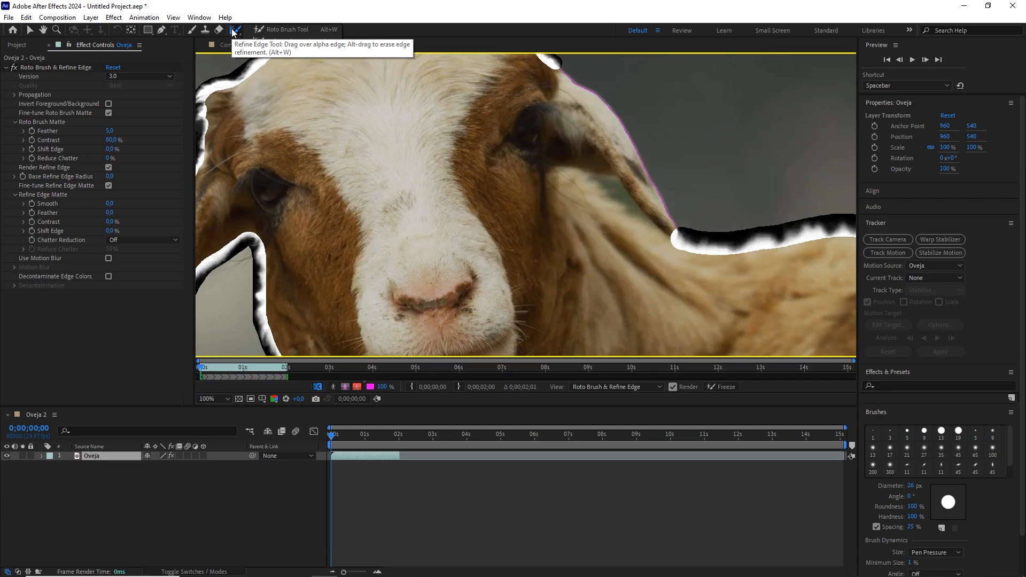
pyautogui.click(291, 31)
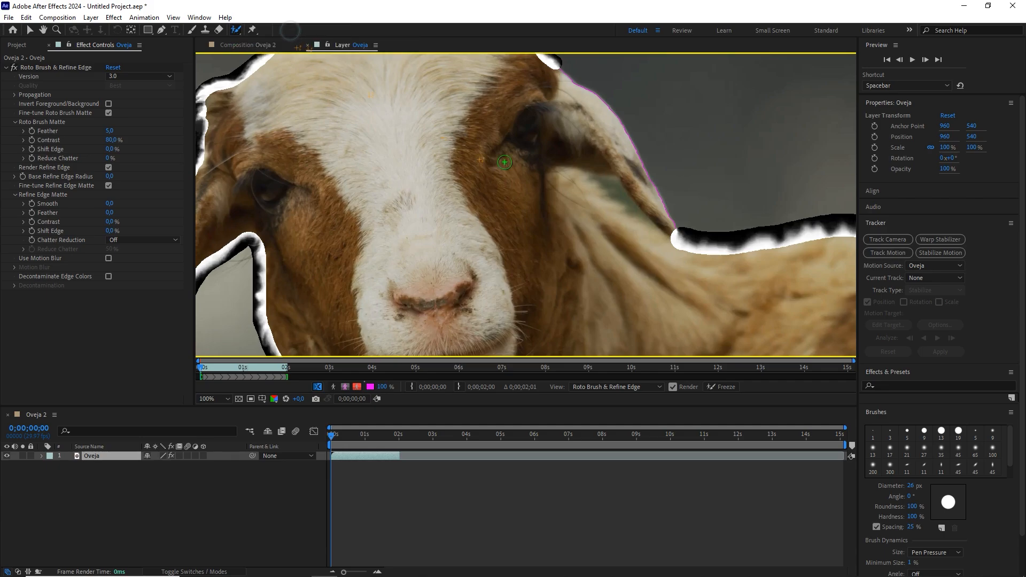
pyautogui.press('.')
pyautogui.moveTo(646, 179)
pyautogui.mouseDown()
pyautogui.moveTo(521, 177)
pyautogui.moveTo(566, 182)
pyautogui.mouseUp()
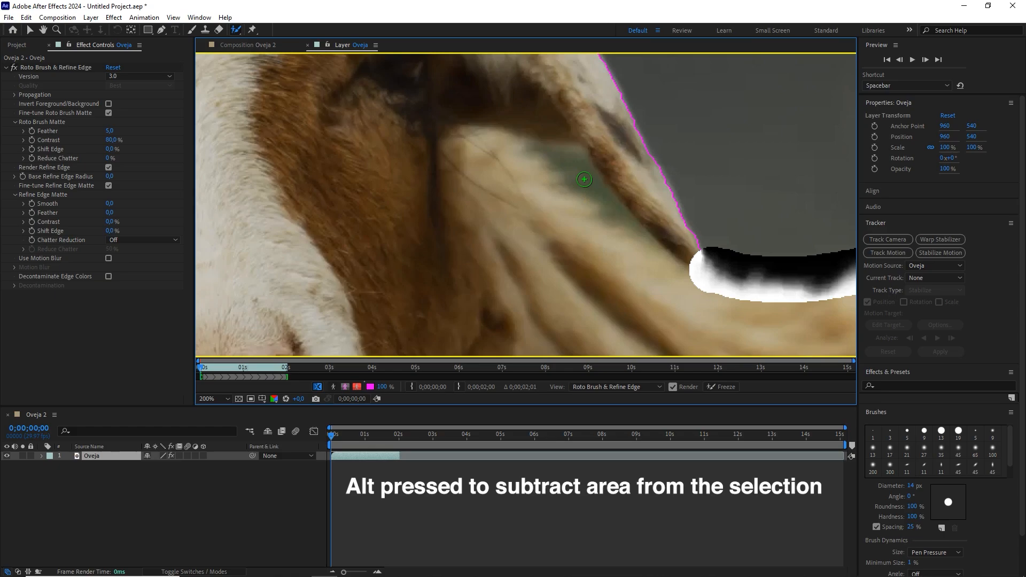
pyautogui.moveTo(547, 155)
pyautogui.mouseDown()
pyautogui.moveTo(577, 159)
pyautogui.moveTo(629, 224)
pyautogui.moveTo(547, 155)
pyautogui.mouseUp()
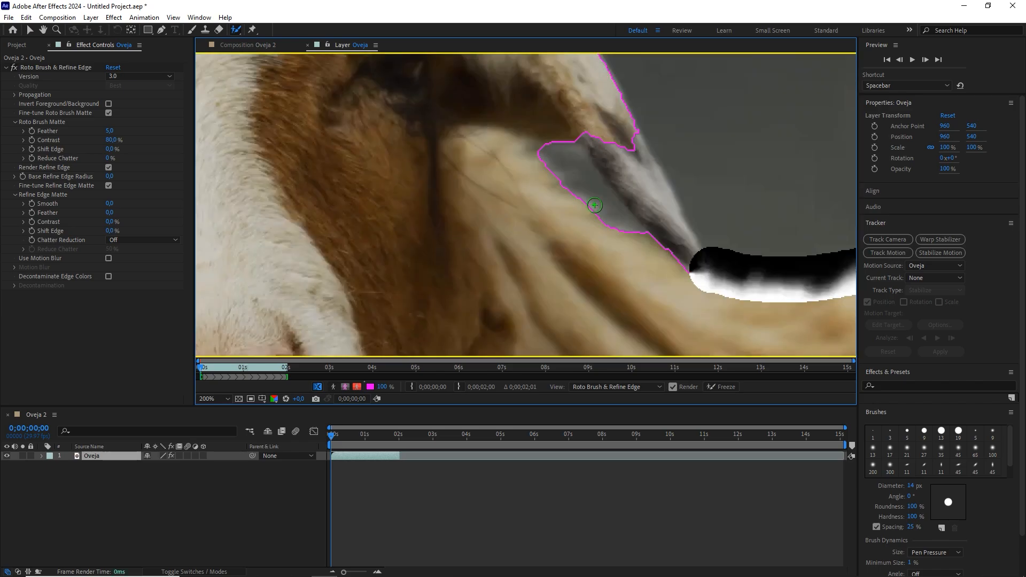
pyautogui.press(',')
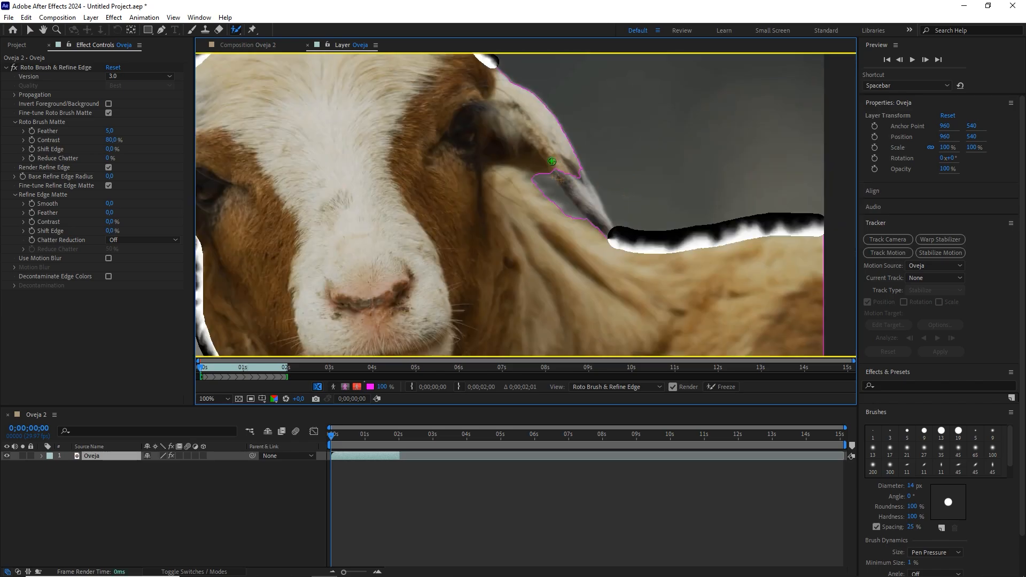
pyautogui.moveTo(552, 161); pyautogui.dragTo(608, 243)
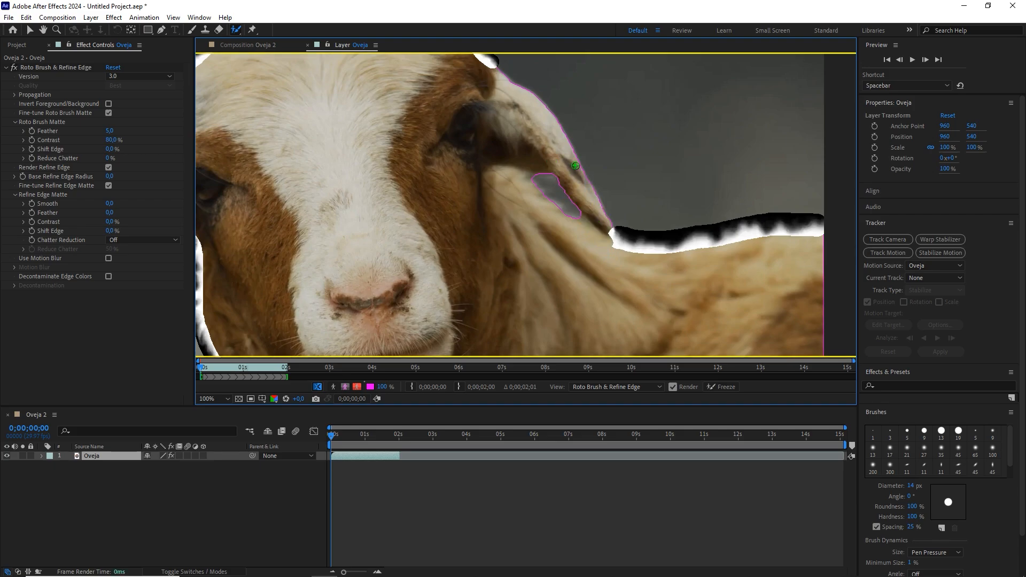
# Trace the outline of the gap between the ear and the neck with a 14 px Refine Edge brush
pyautogui.press('.')
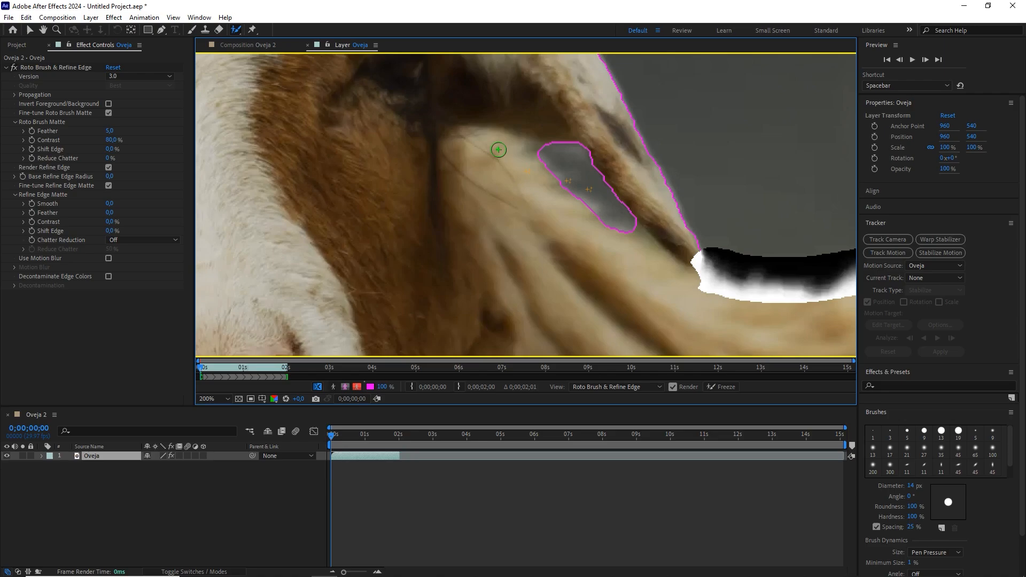
pyautogui.click(237, 31)
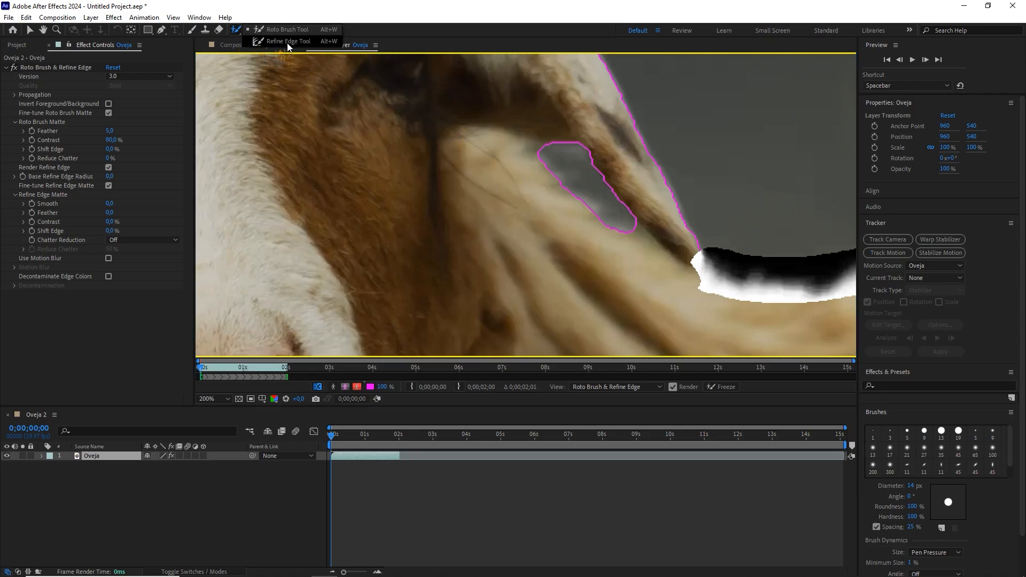
pyautogui.click(281, 40)
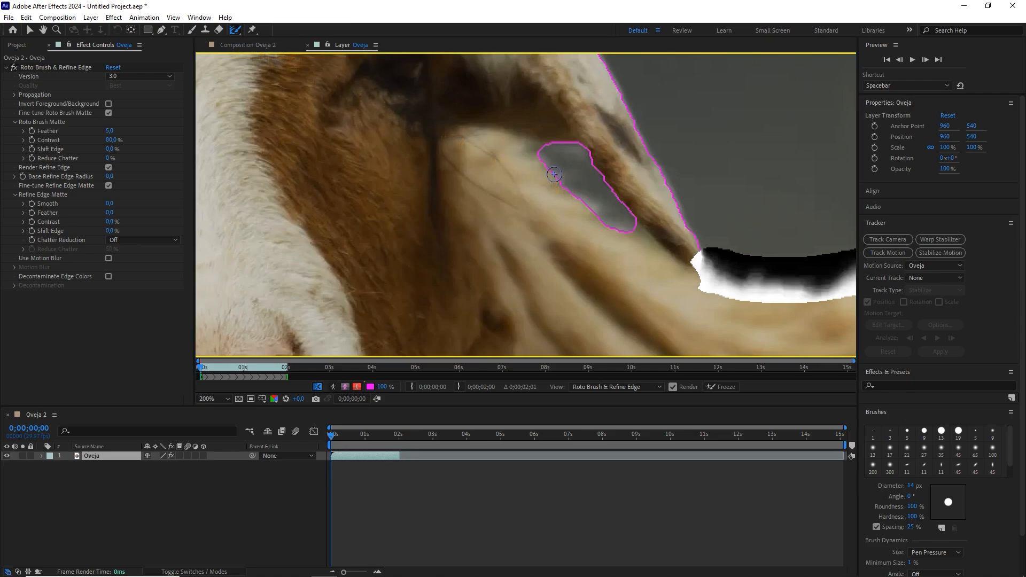
pyautogui.moveTo(553, 175)
pyautogui.mouseDown()
pyautogui.moveTo(543, 154)
pyautogui.moveTo(558, 143)
pyautogui.moveTo(584, 151)
pyautogui.moveTo(630, 225)
pyautogui.moveTo(557, 176)
pyautogui.moveTo(560, 184)
pyautogui.mouseUp()
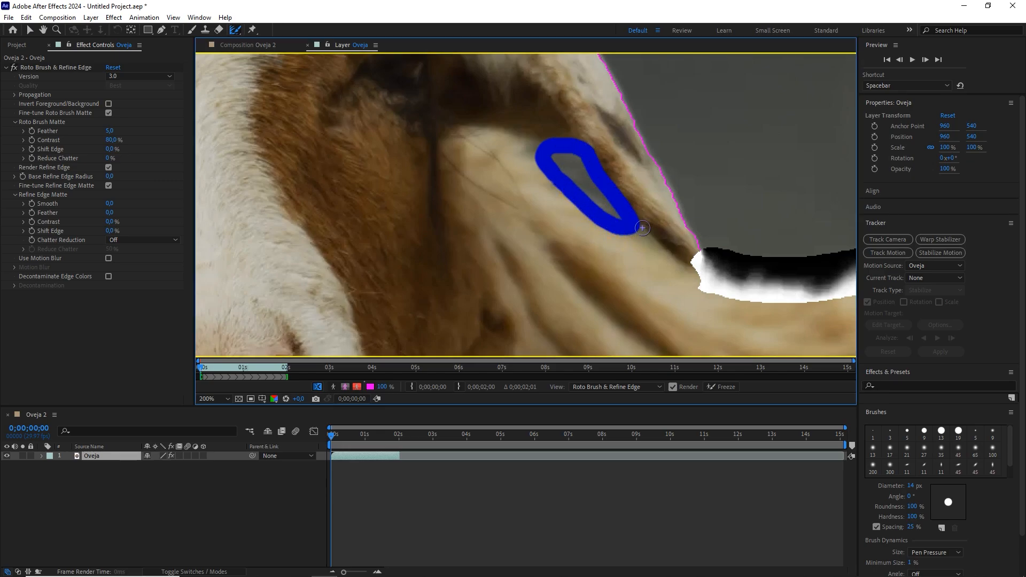
pyautogui.press(',')
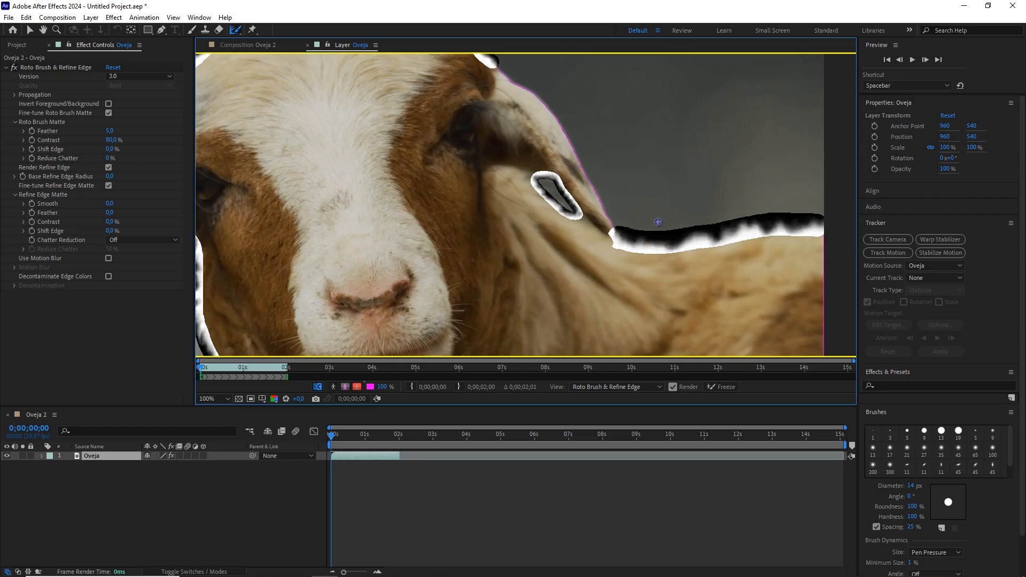
# Freeze the Roto Brush & Refine Edge propagation and show the Oveja 2 composition
pyautogui.scroll(-1, 658, 222)
pyautogui.scroll(1, 658, 221)
pyautogui.scroll(-1, 658, 222)
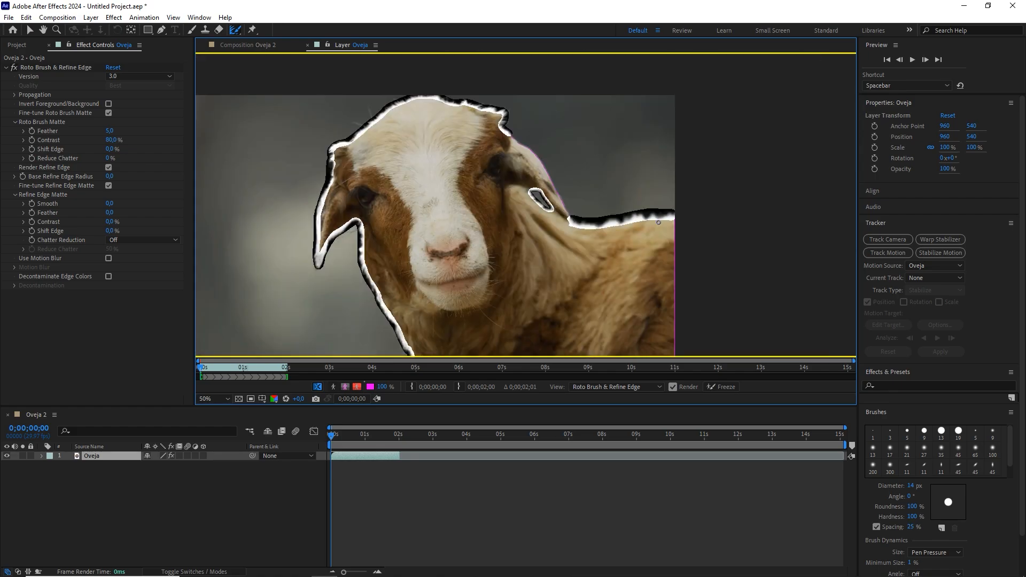
pyautogui.click(725, 387)
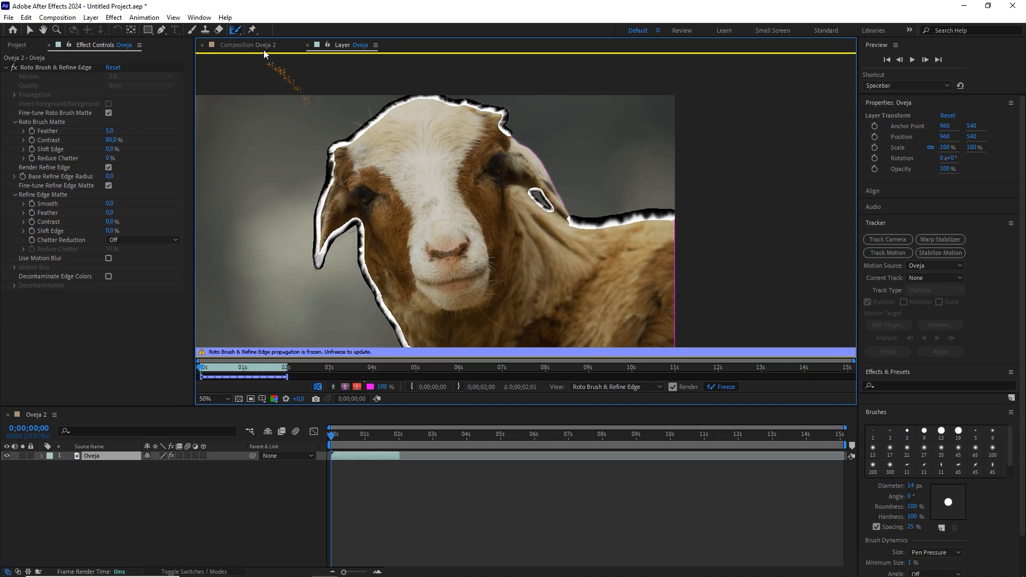
pyautogui.click(254, 44)
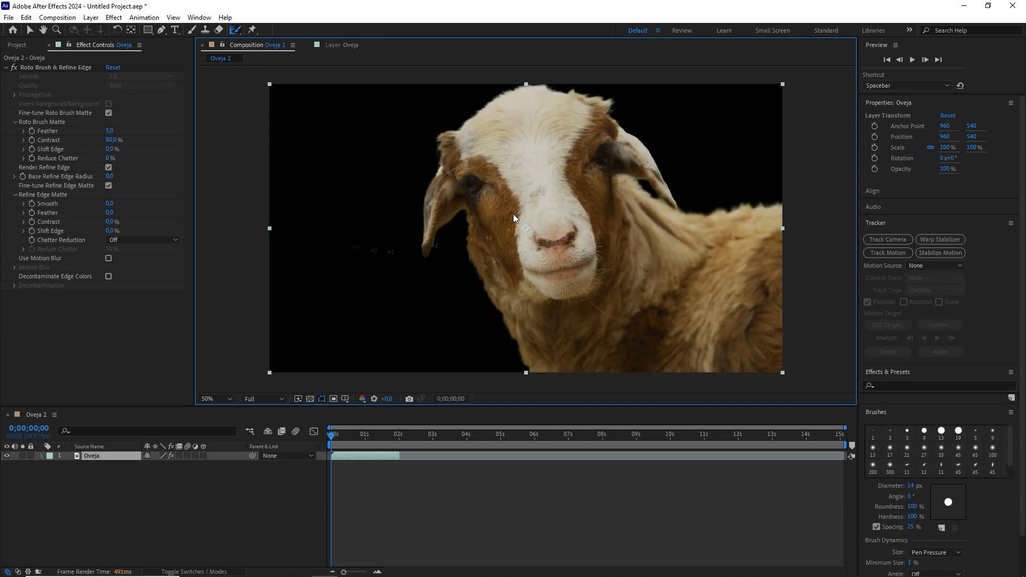
# End the work area at 2 seconds and check the cutout at 0;00;00;21 against the transparency grid
pyautogui.click(408, 435)
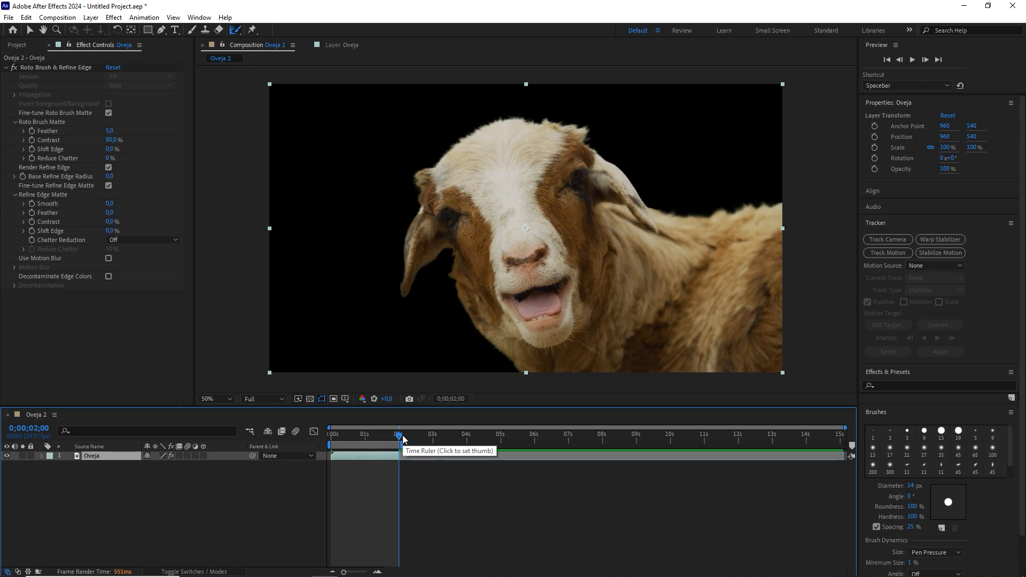
pyautogui.moveTo(398, 438); pyautogui.dragTo(354, 438)
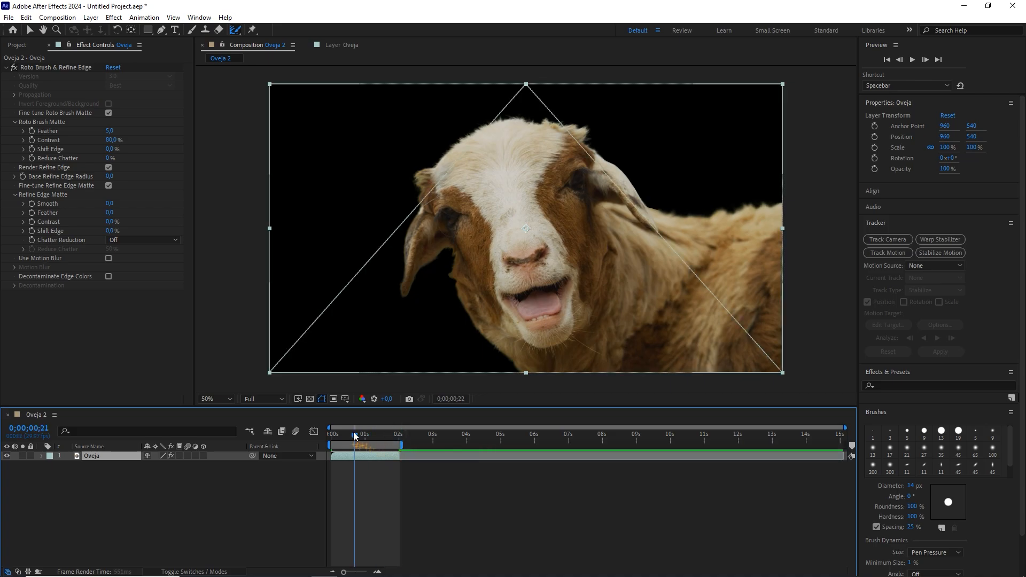
pyautogui.click(310, 400)
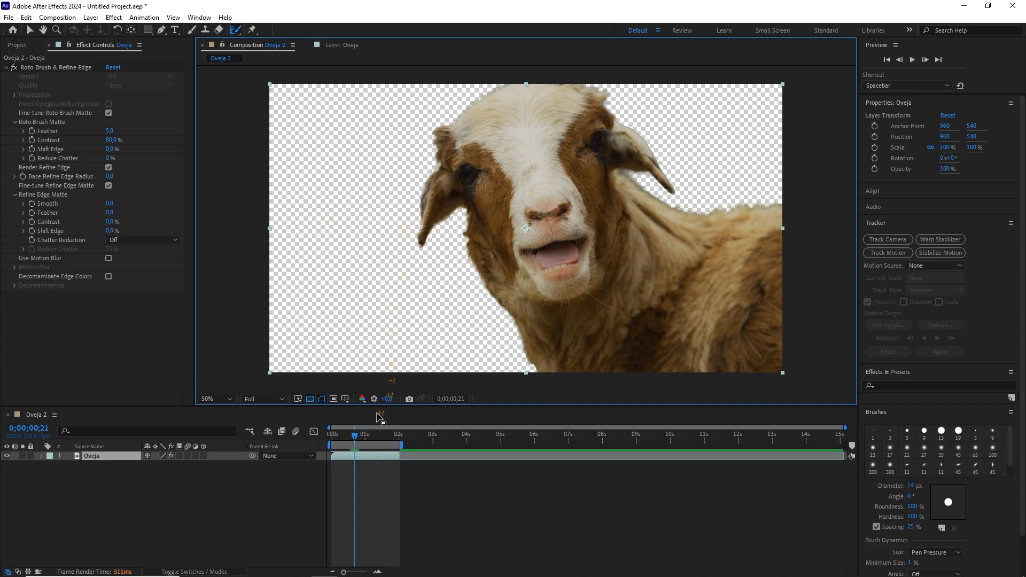
pyautogui.click(309, 399)
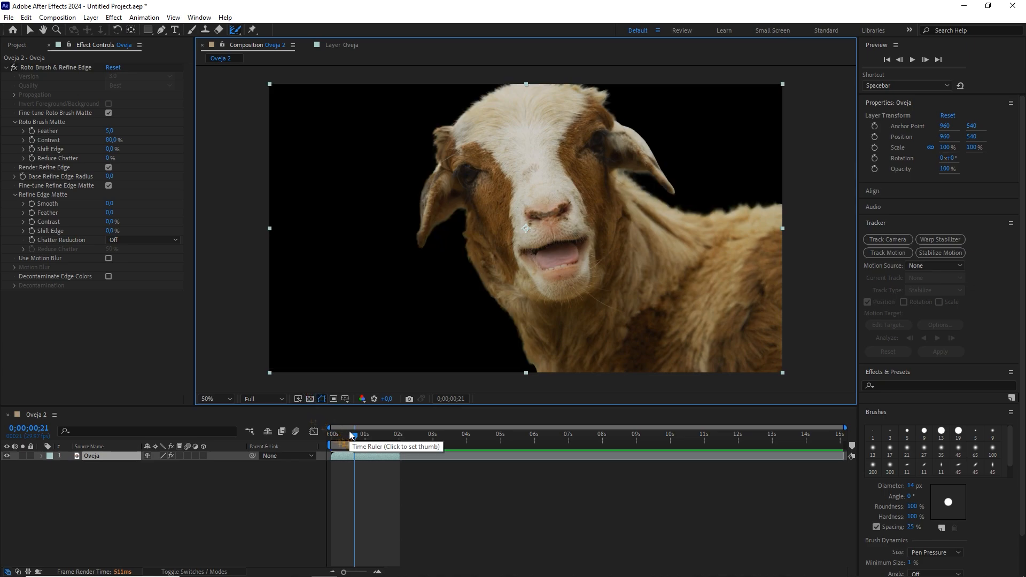
# Play the sheep cutout back from the first frame to the end of the work area
pyautogui.moveTo(350, 434); pyautogui.dragTo(303, 451)
pyautogui.click(288, 476)
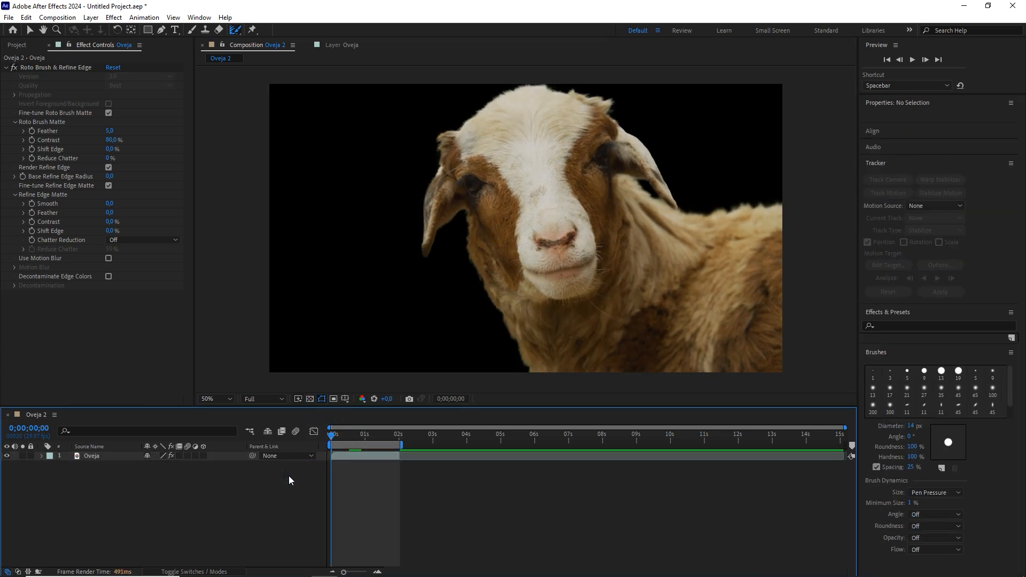
pyautogui.press('space')
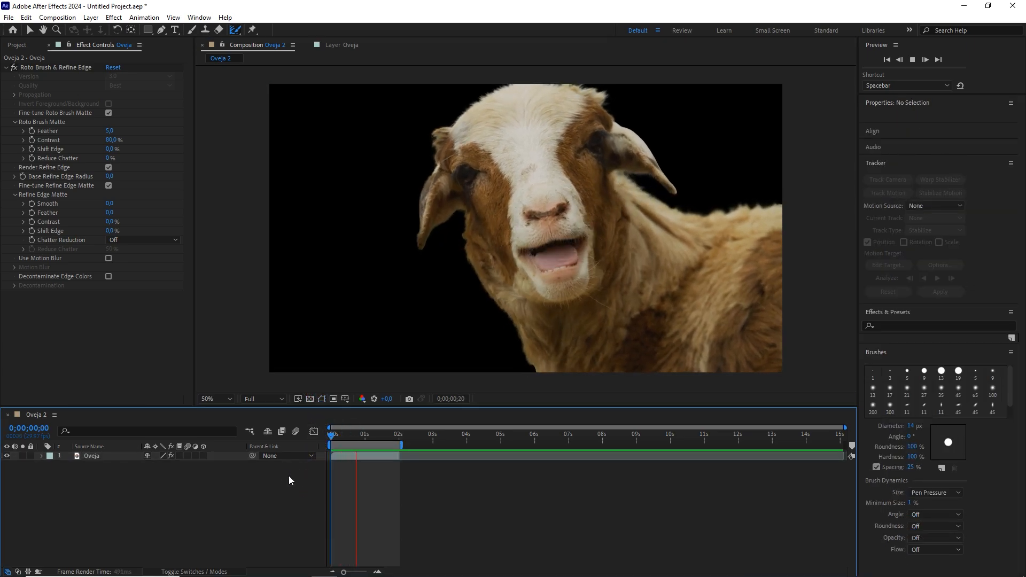
pyautogui.press('space')
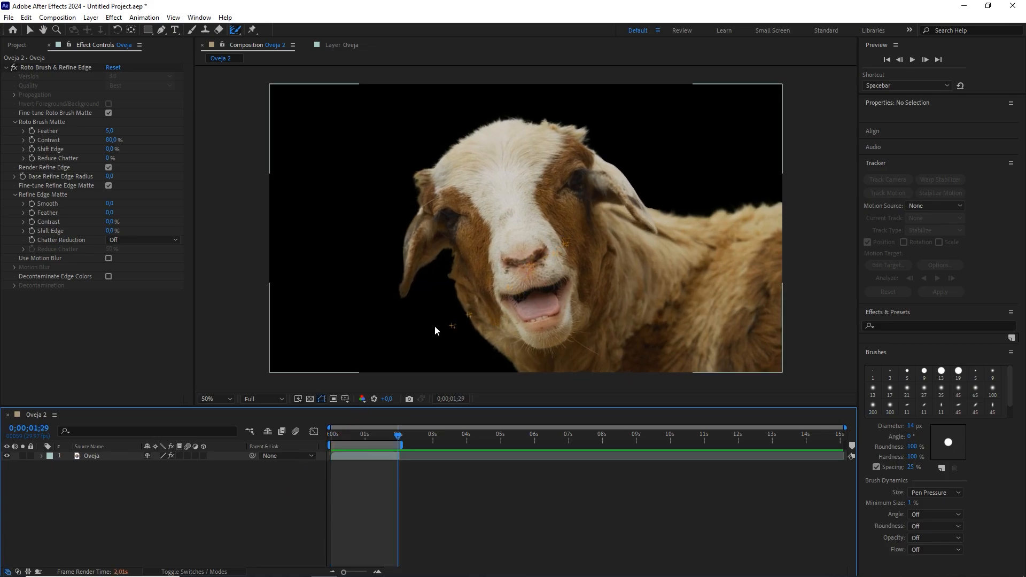
# Examine the cutout's fur edges around the head and ears up close at frames 10 and 21
pyautogui.moveTo(396, 436); pyautogui.dragTo(343, 435)
pyautogui.scroll(2, 492, 237)
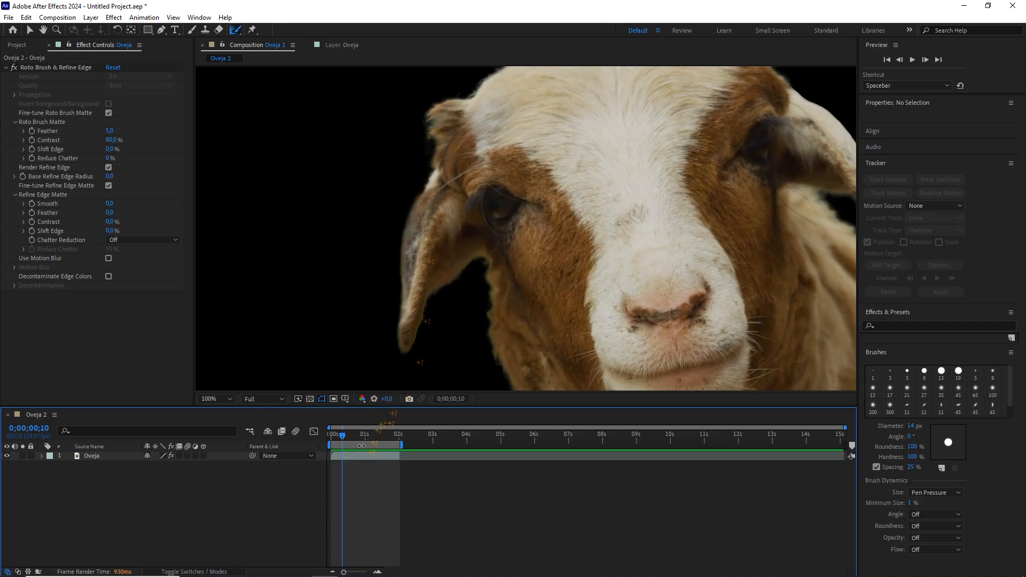
pyautogui.press('space')
pyautogui.scroll(-2, 497, 293)
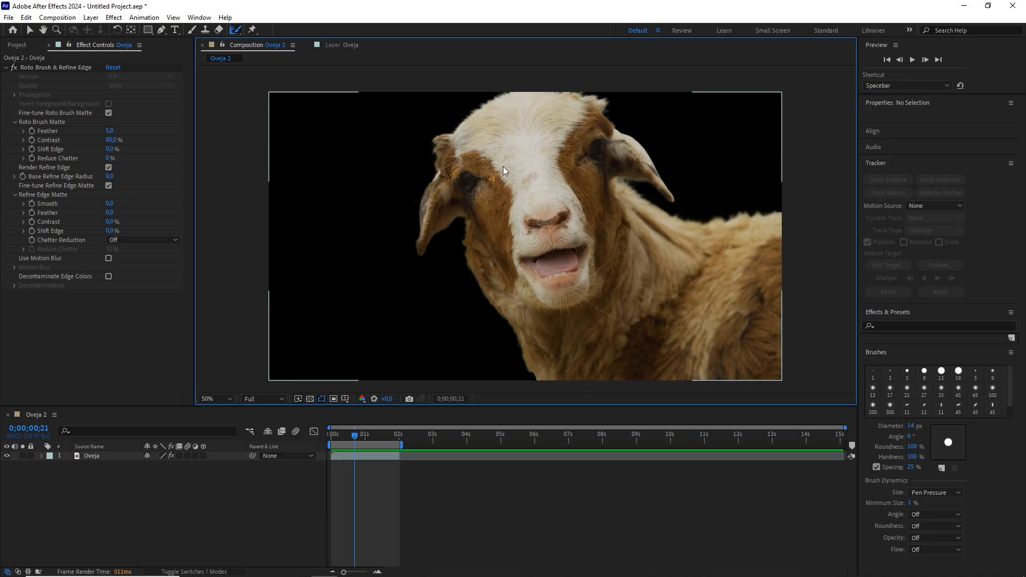
pyautogui.scroll(2, 491, 185)
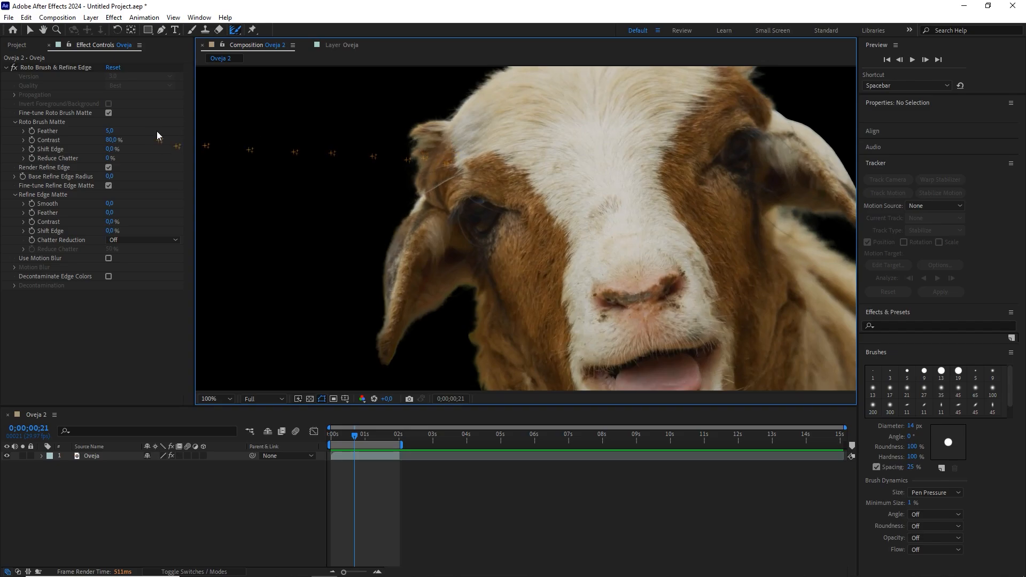
# Set the Roto Brush Matte Feather to 10 and turn off Render Refine Edge
pyautogui.click(110, 131)
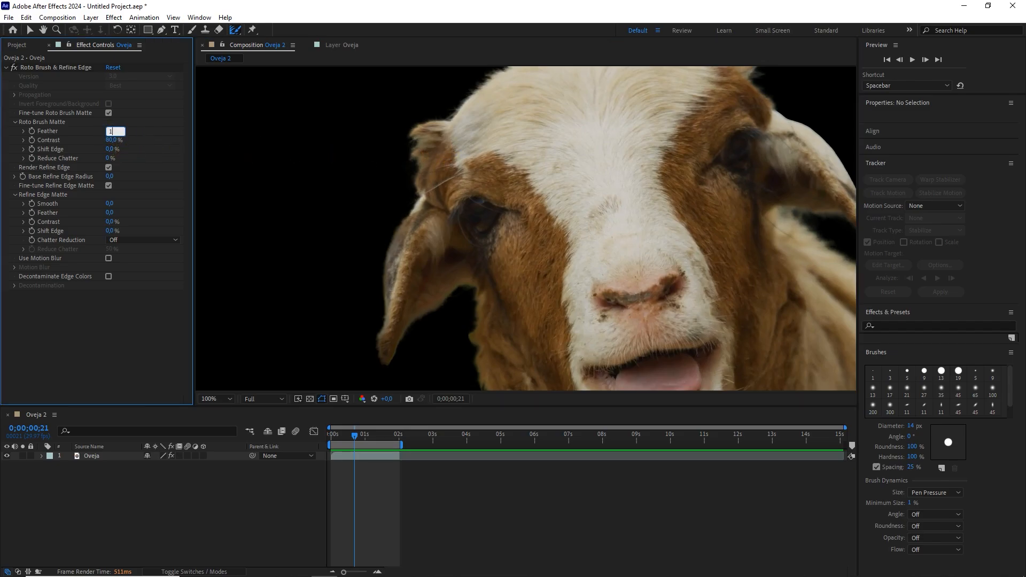
pyautogui.write('10')
pyautogui.click(109, 167)
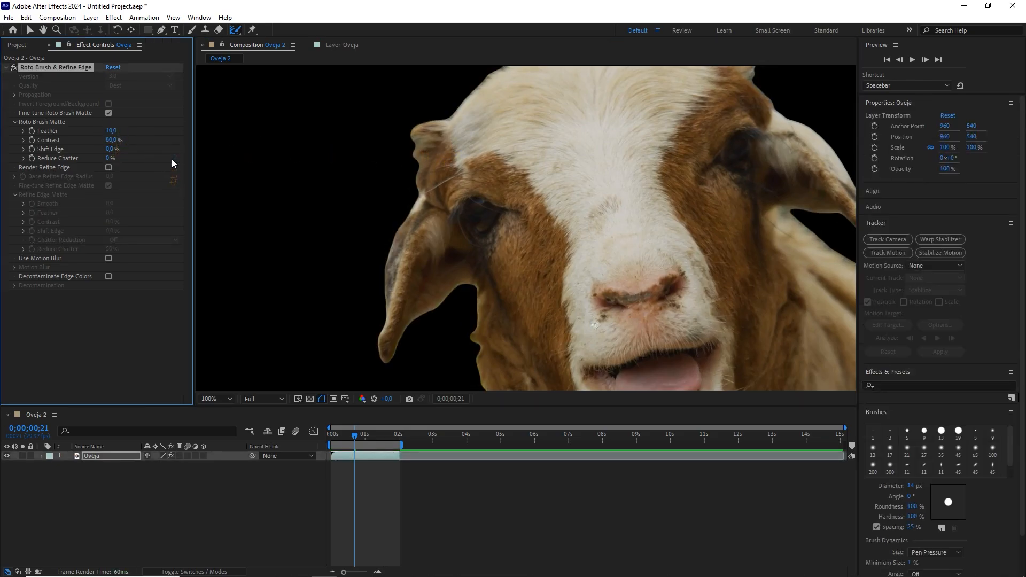
pyautogui.click(111, 140)
pyautogui.click(133, 167)
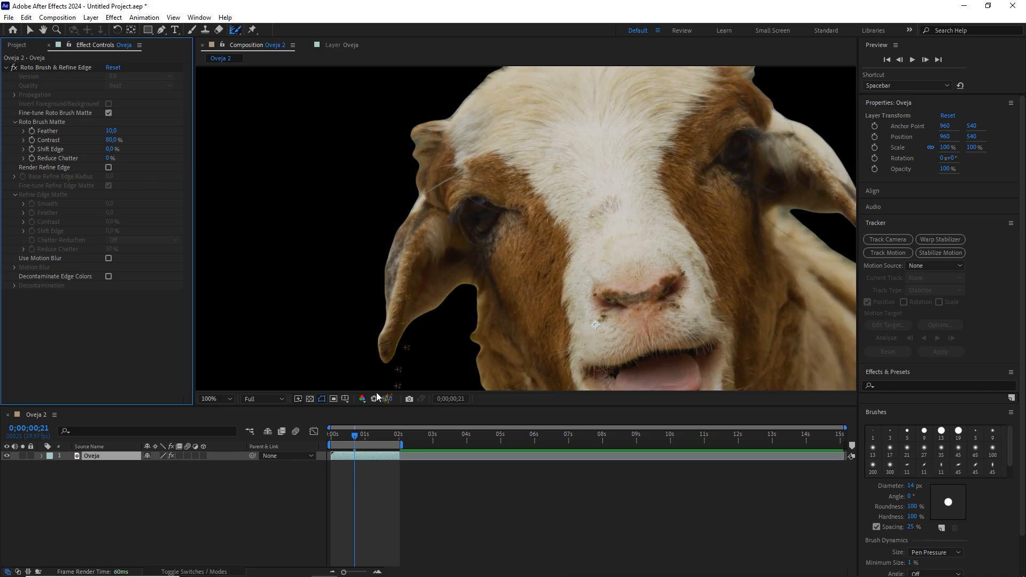
# Set the Roto Brush Matte's Reduce Chatter to 50%
pyautogui.click(109, 158)
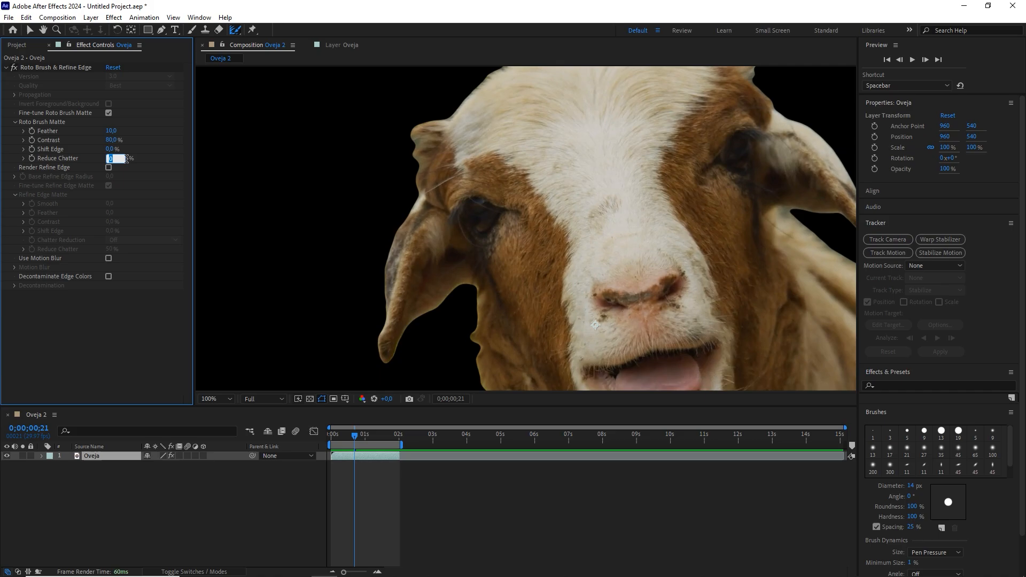
pyautogui.write('50')
pyautogui.press('Return')
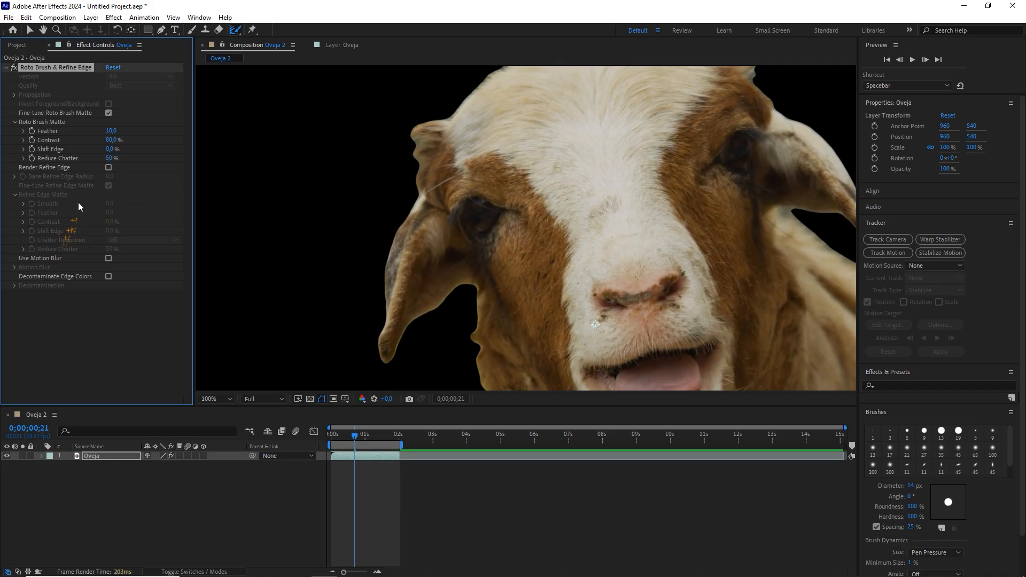
# Turn Render Refine Edge back on and set the Refine Edge Matte's Chatter Reduction to Smoother (Slower)
pyautogui.click(111, 130)
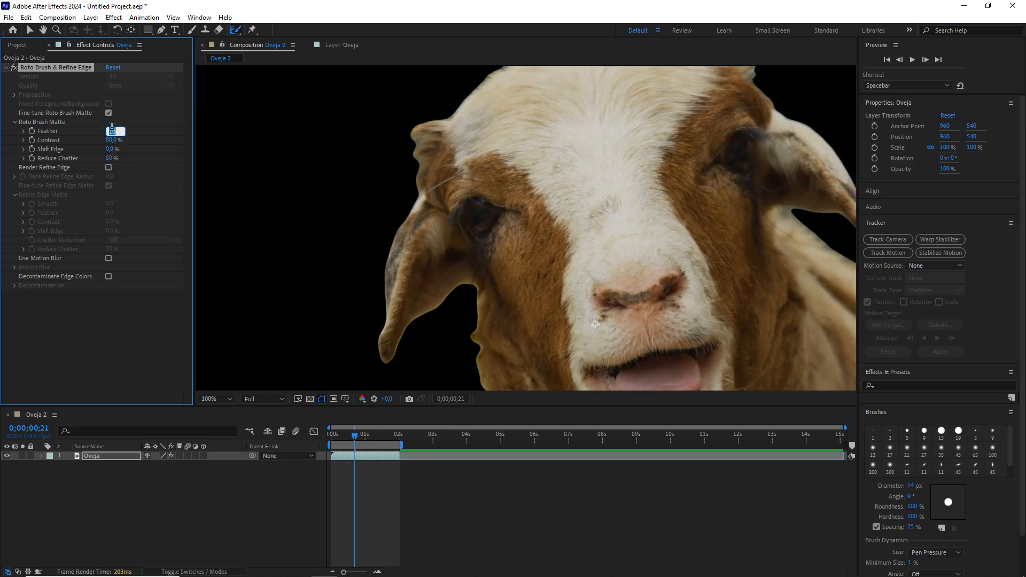
pyautogui.click(109, 168)
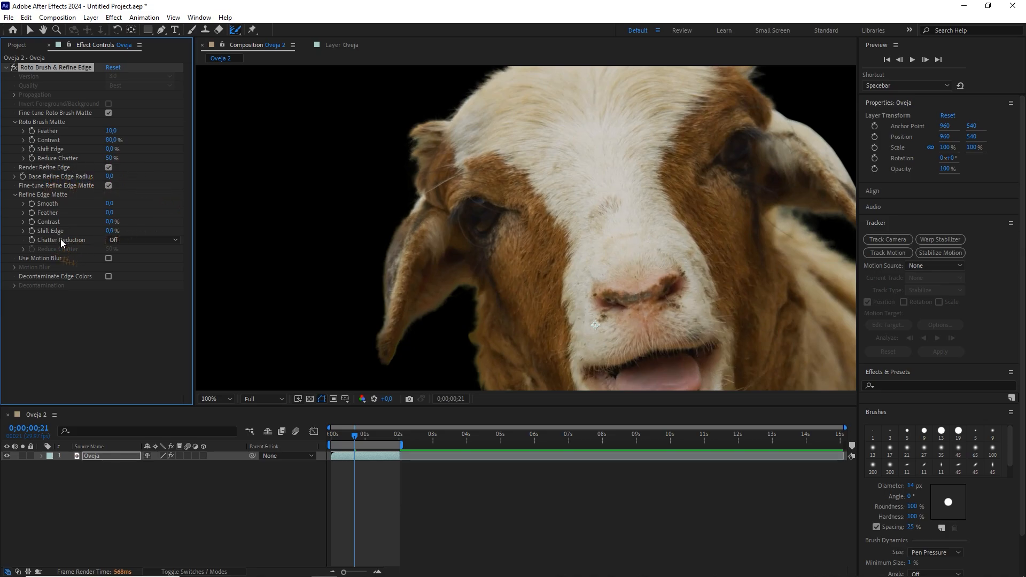
pyautogui.click(133, 242)
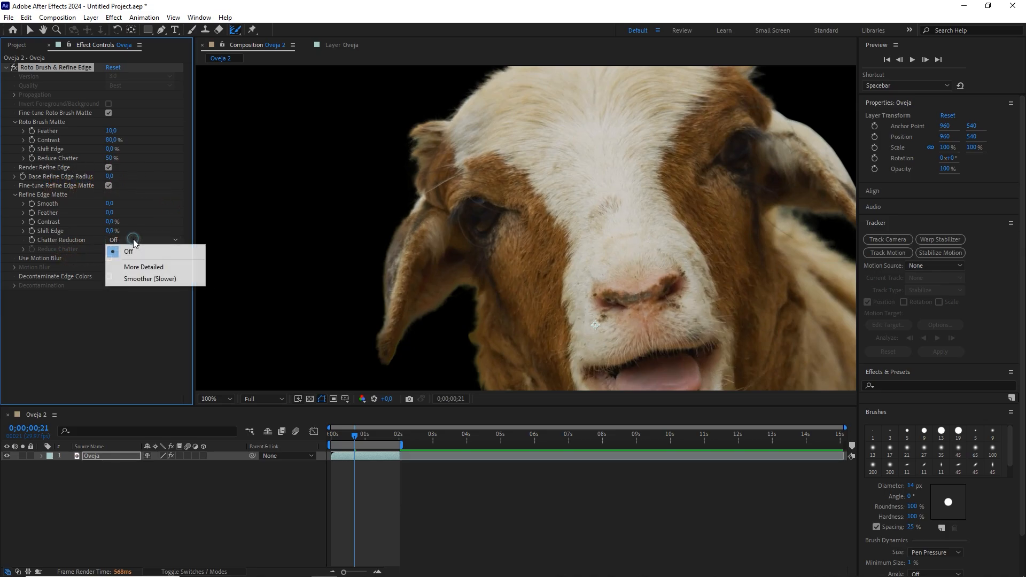
pyautogui.click(147, 279)
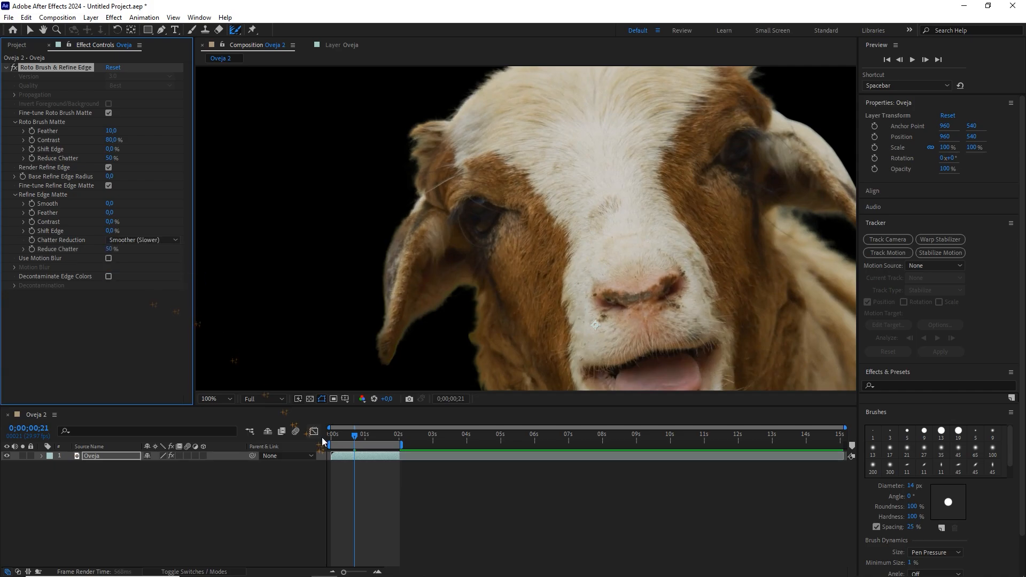
# Return to the first frame and fit the whole composition in the viewer
pyautogui.moveTo(355, 435); pyautogui.dragTo(324, 440)
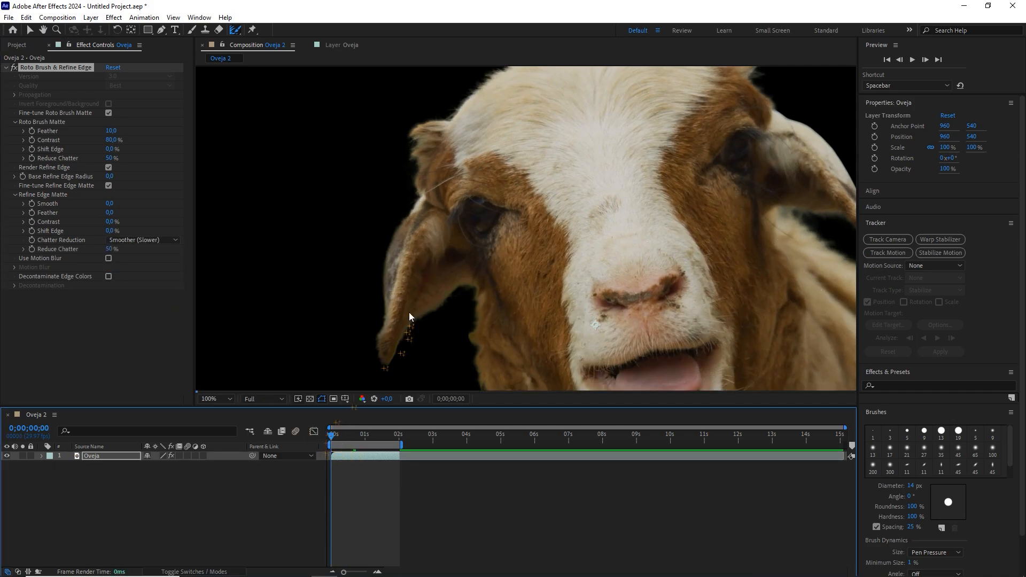
pyautogui.click(215, 399)
pyautogui.click(230, 209)
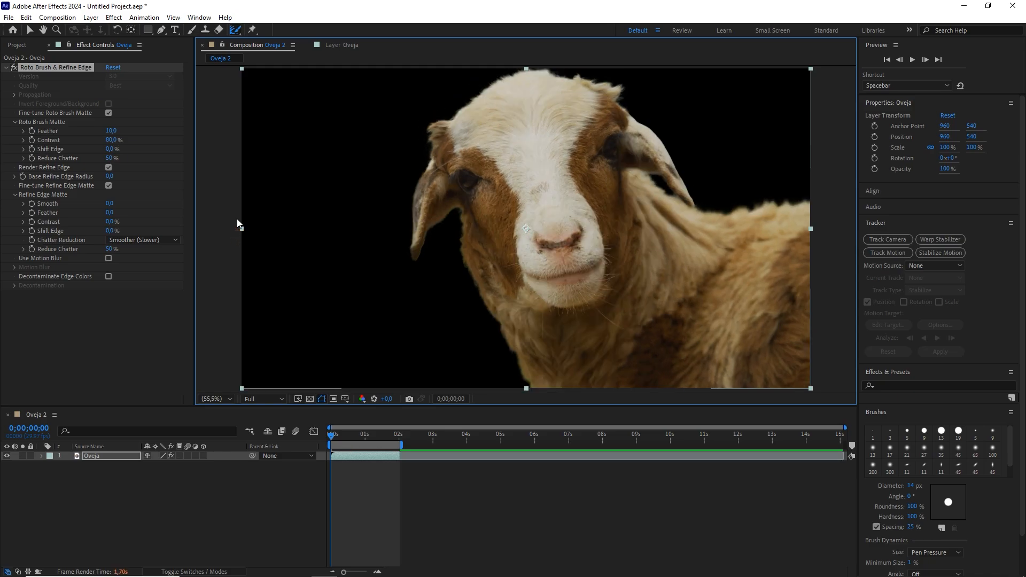
# Play back the sheep cutout to check the refined matte in motion
pyautogui.press('space')
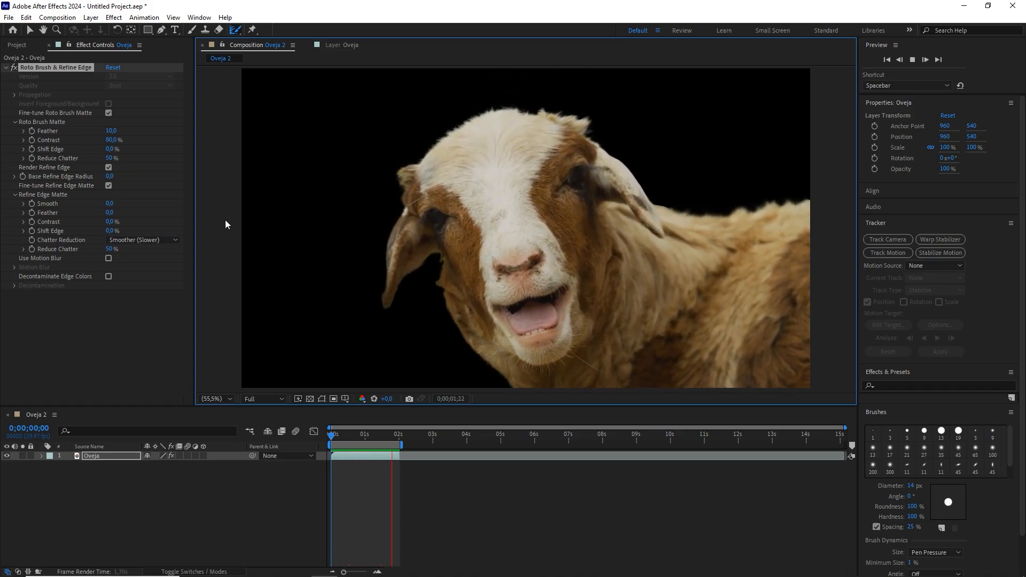
pyautogui.click(284, 239)
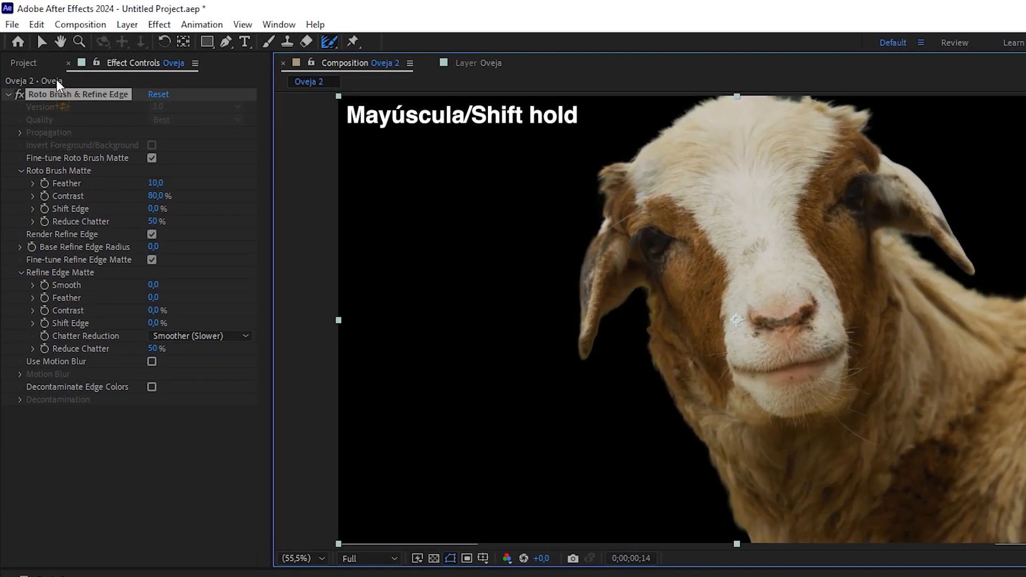
pyautogui.click(56, 79)
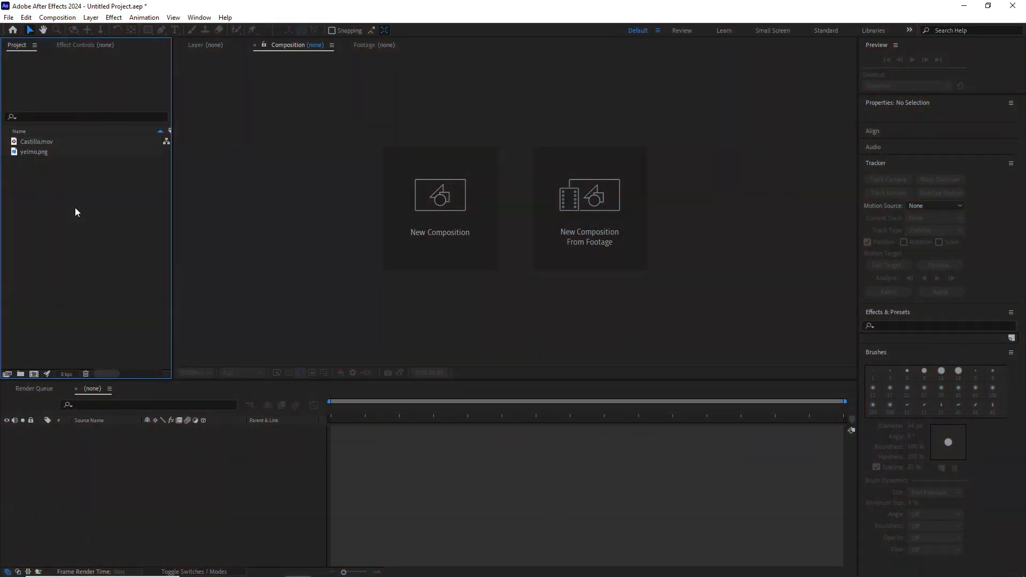
# Create a composition from Castillo.mov and review its width, height, frame rate and duration settings
pyautogui.click(46, 143)
pyautogui.moveTo(46, 143); pyautogui.dragTo(39, 377)
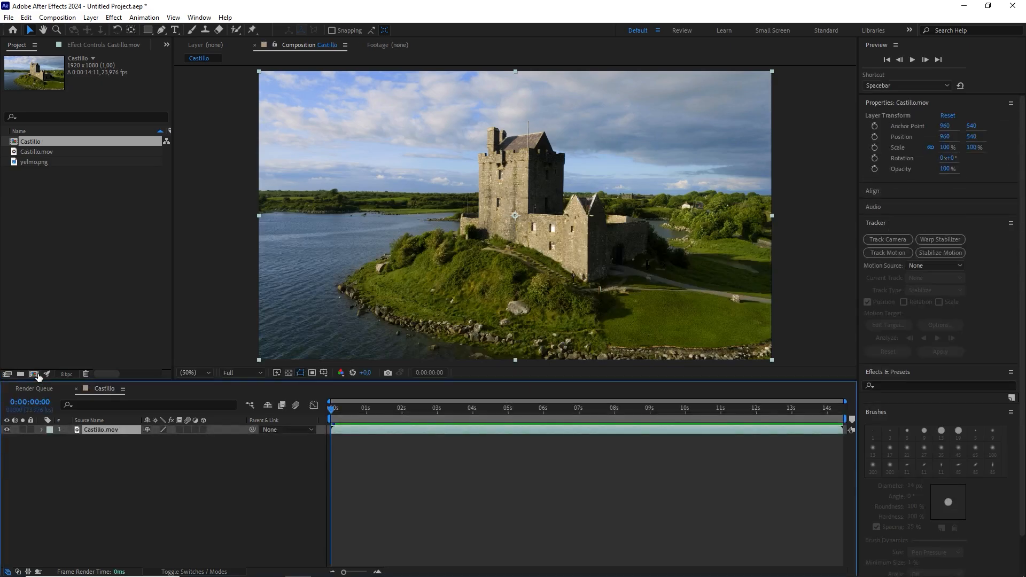
pyautogui.click(57, 17)
pyautogui.click(73, 43)
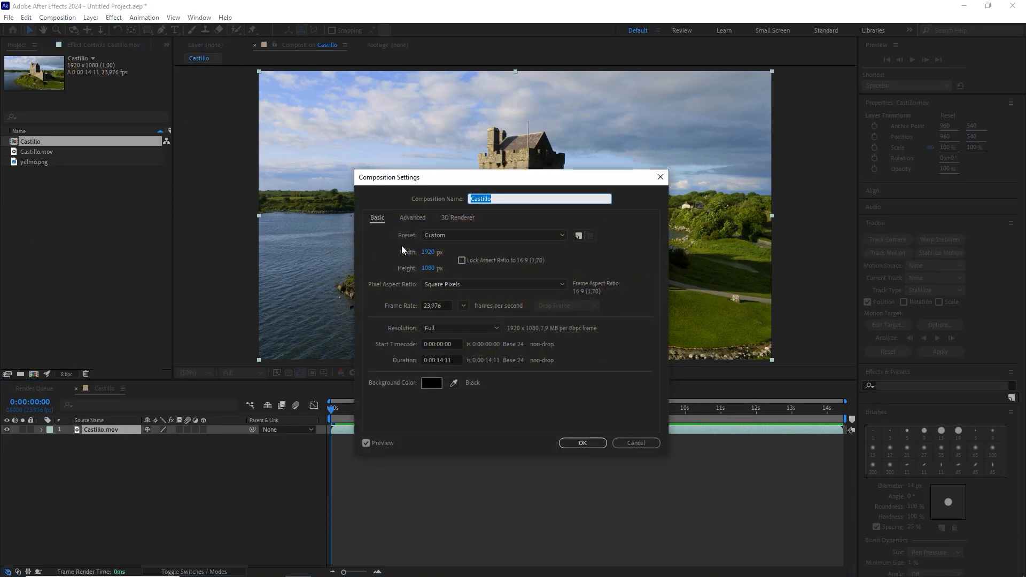
pyautogui.click(429, 252)
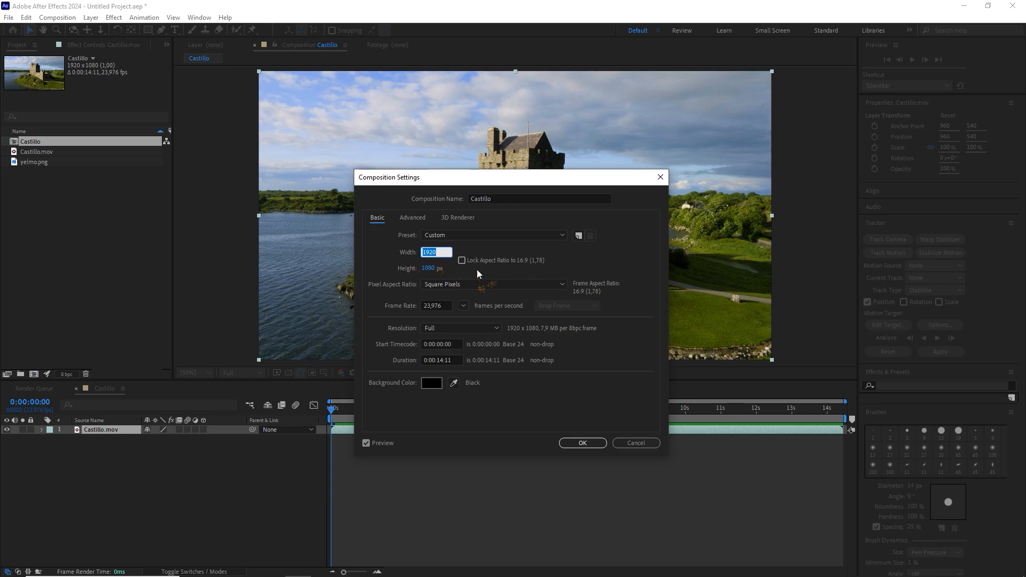
pyautogui.click(432, 268)
pyautogui.click(441, 305)
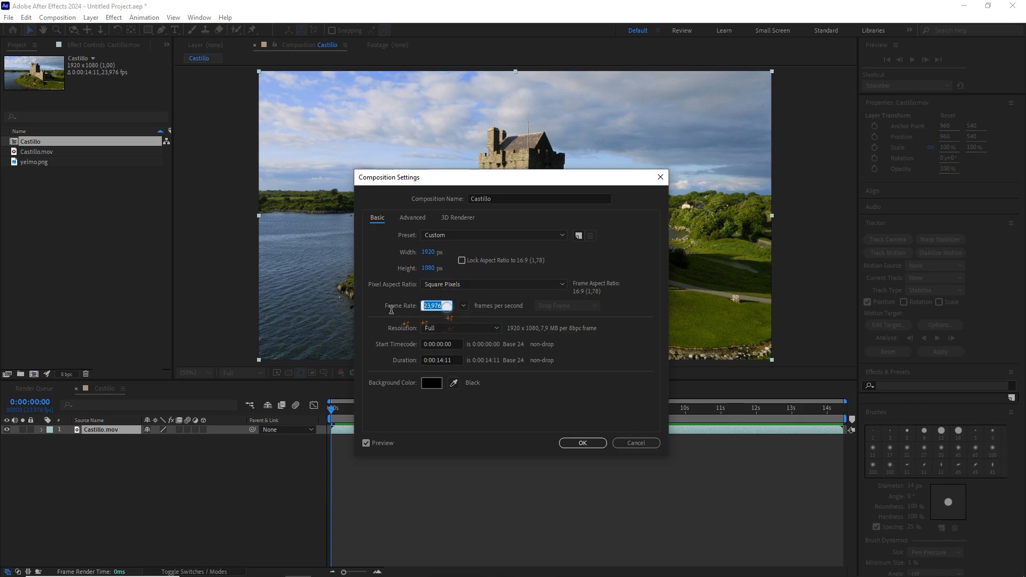
pyautogui.click(448, 360)
pyautogui.click(580, 443)
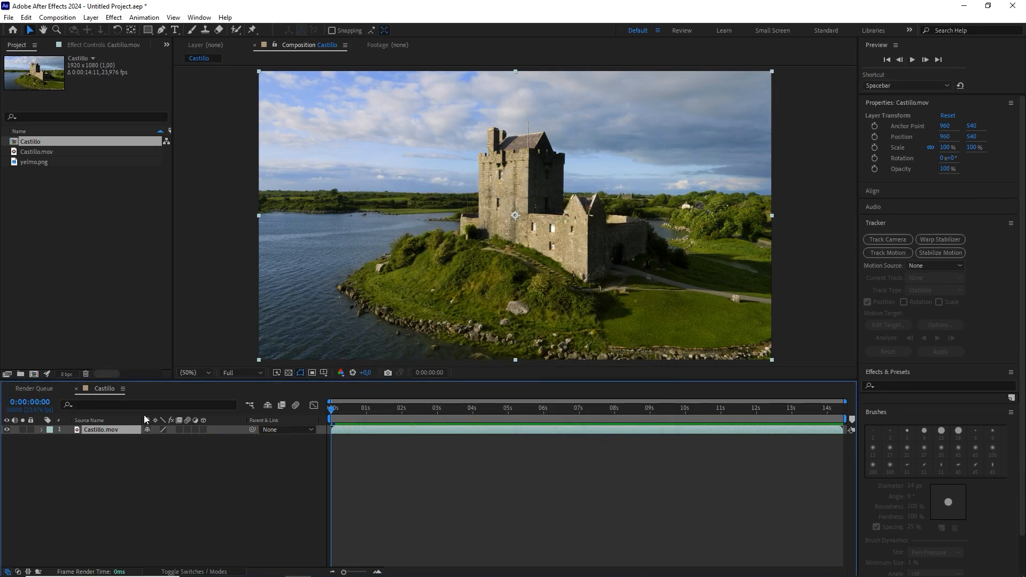
# Run Track Camera on the Castillo.mov layer and turn on Detailed Analysis in the 3D Camera Tracker's advanced settings
pyautogui.click(199, 17)
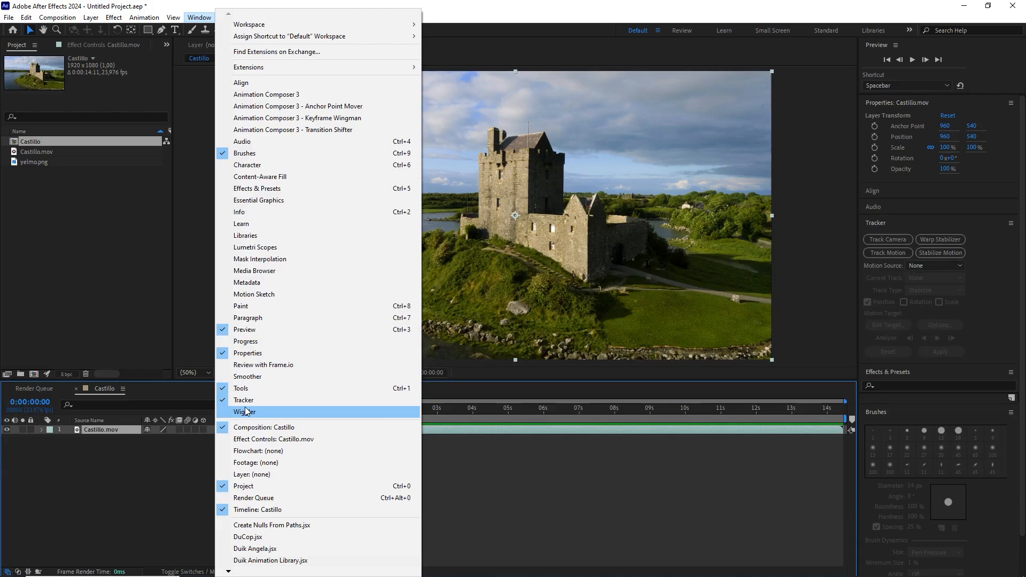
pyautogui.click(879, 223)
pyautogui.click(877, 223)
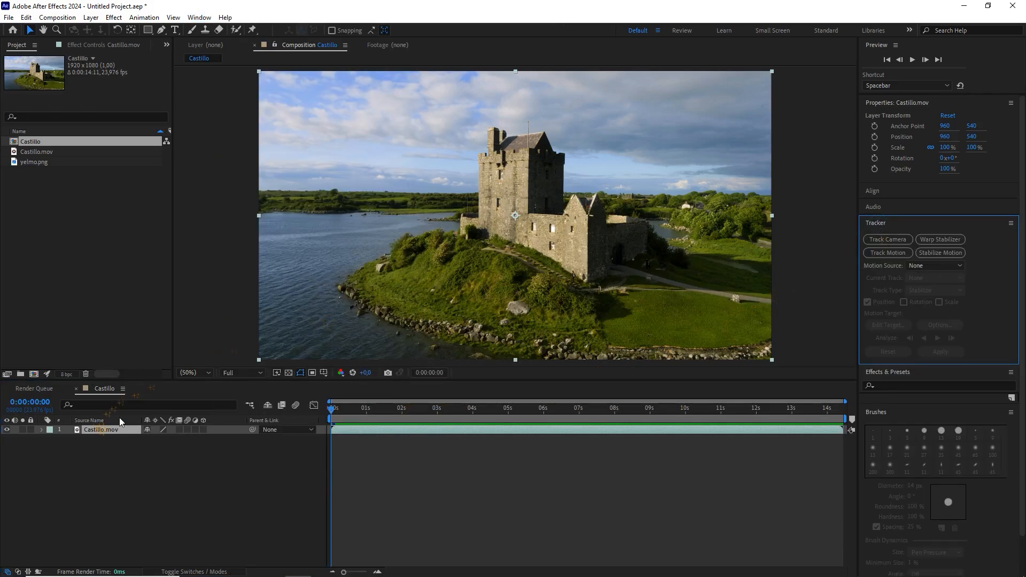
pyautogui.click(243, 373)
pyautogui.click(239, 399)
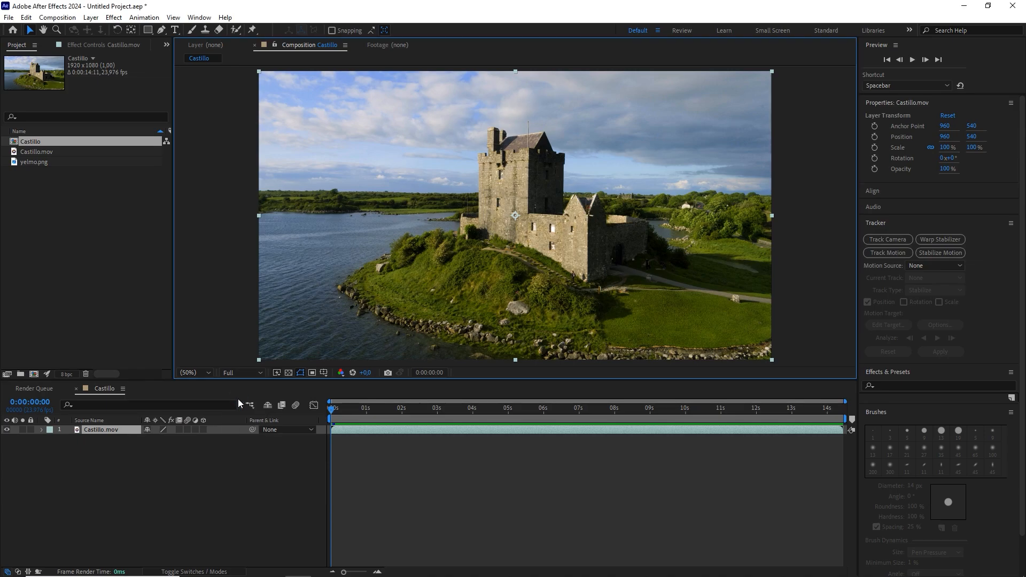
pyautogui.click(101, 431)
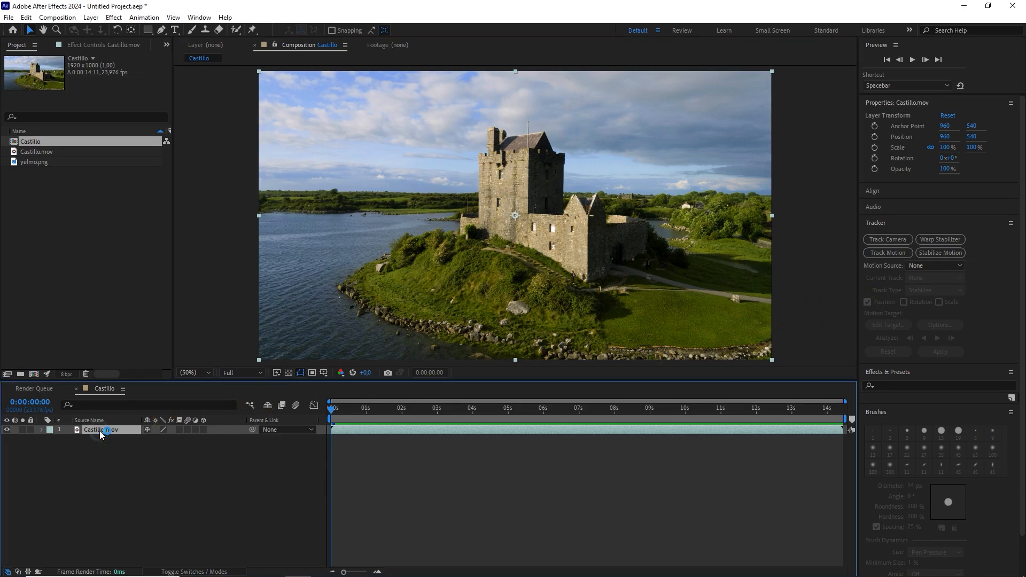
pyautogui.click(888, 239)
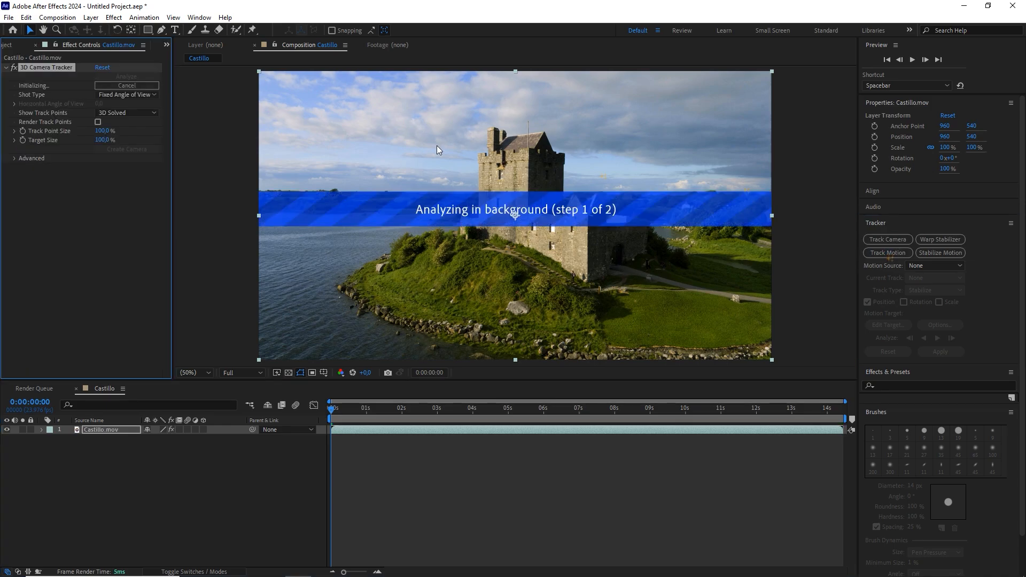
pyautogui.click(14, 158)
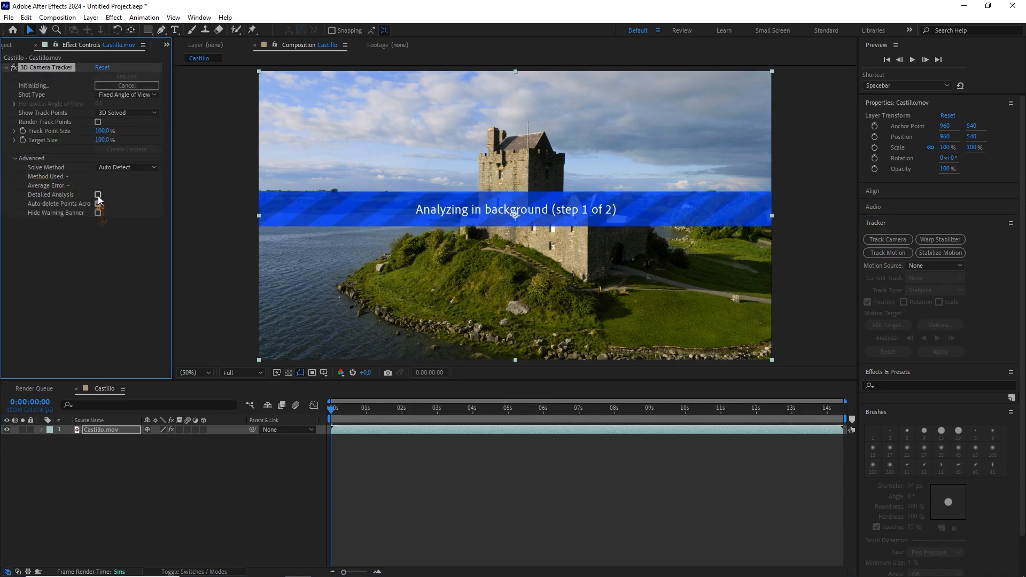
pyautogui.click(97, 195)
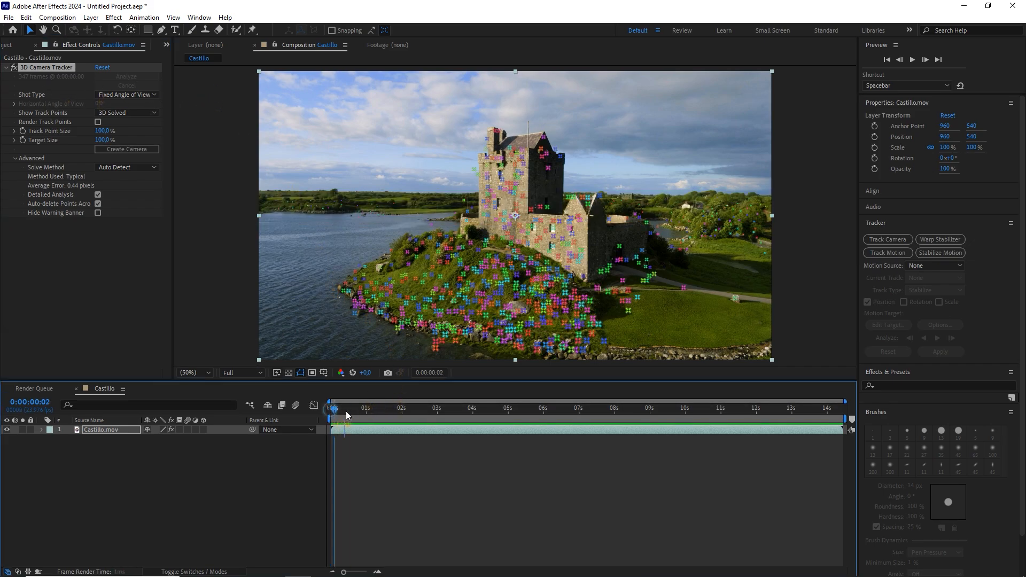
# Go to 0:00:08:04 and set the 3D Camera Tracker's Track Point Size to 70%
pyautogui.moveTo(345, 411); pyautogui.dragTo(621, 414)
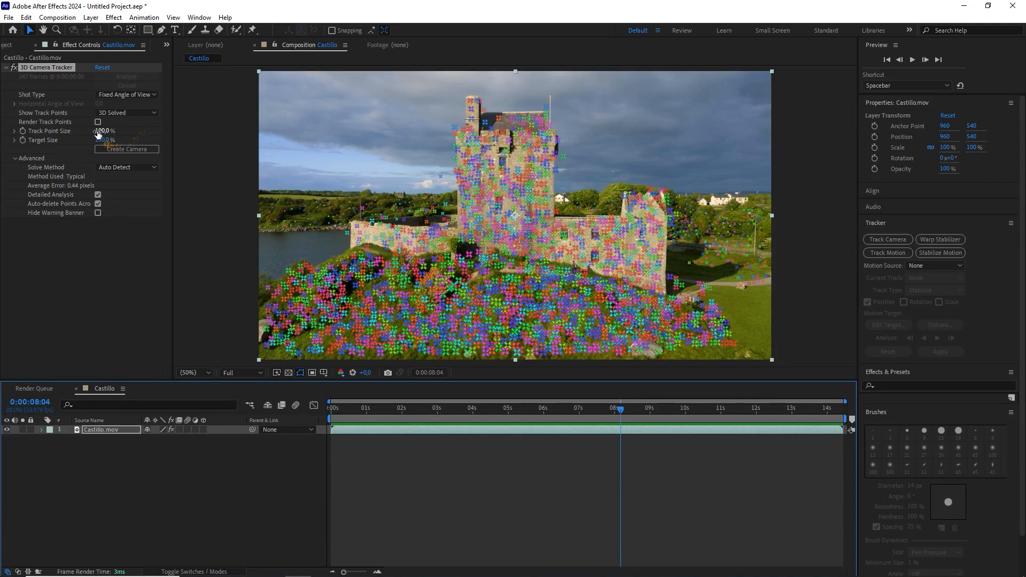
pyautogui.moveTo(98, 133); pyautogui.dragTo(81, 132)
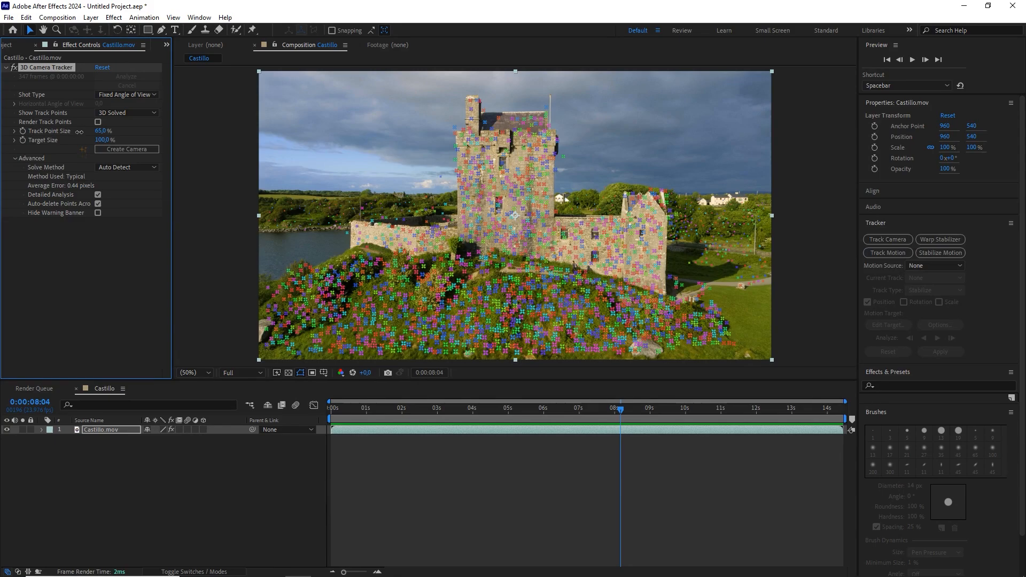
pyautogui.moveTo(74, 132); pyautogui.dragTo(152, 126)
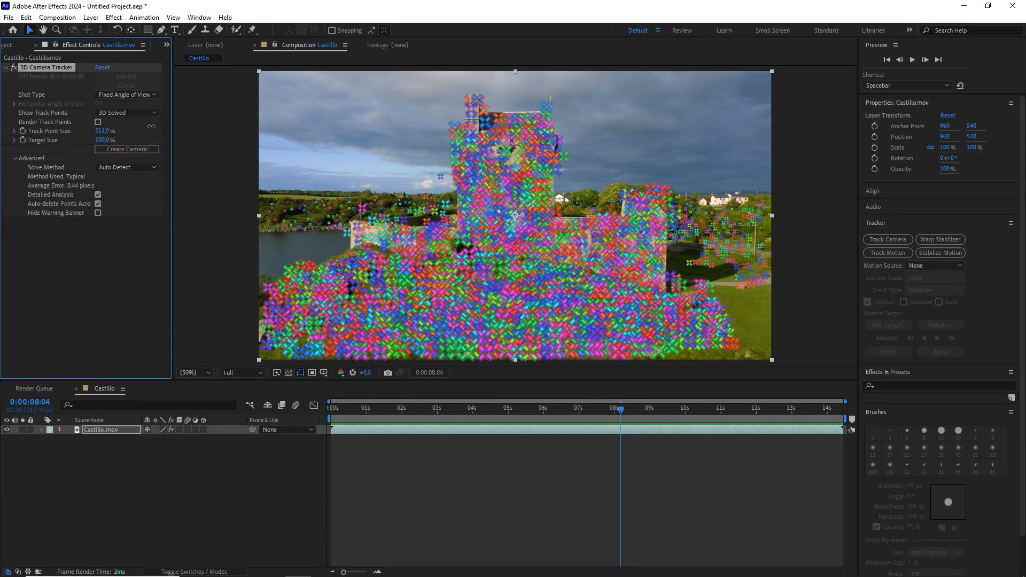
pyautogui.click(106, 130)
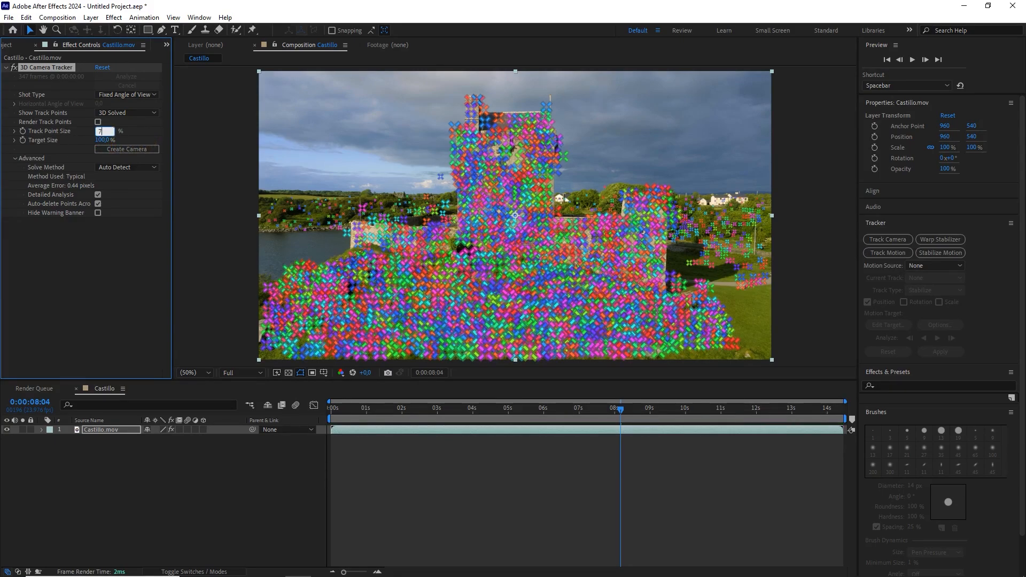
pyautogui.write('70')
pyautogui.click(584, 428)
pyautogui.click(76, 68)
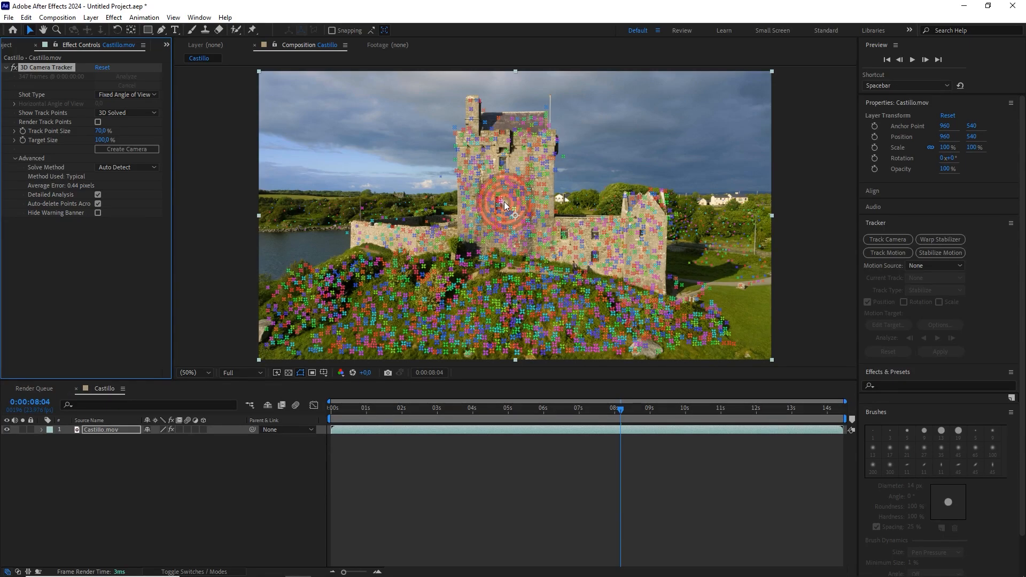
# Try defining a target plane from three track points, two at the tower's edge and one on the gabled wall's peak
pyautogui.scroll(2, 504, 203)
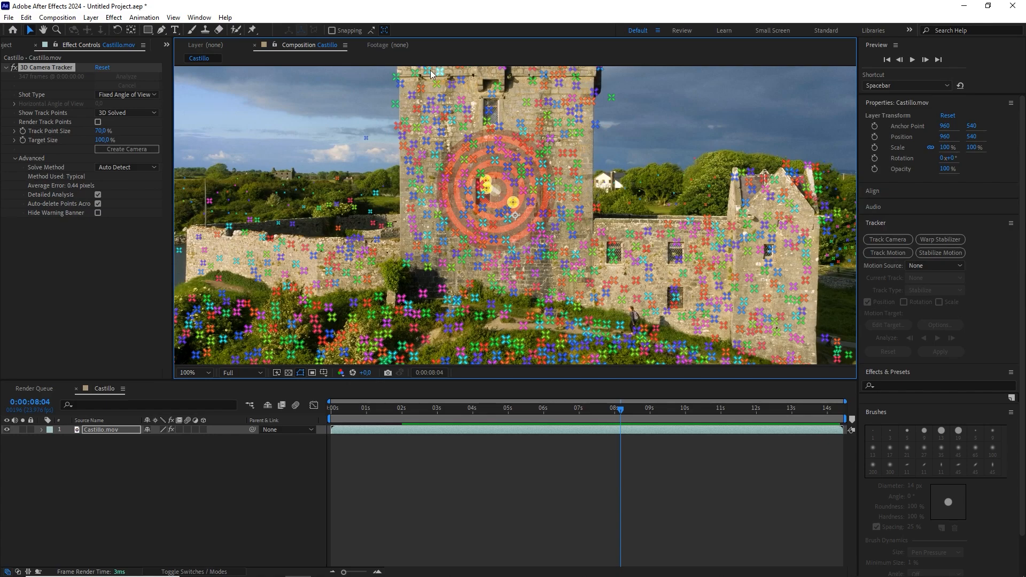
pyautogui.click(598, 209)
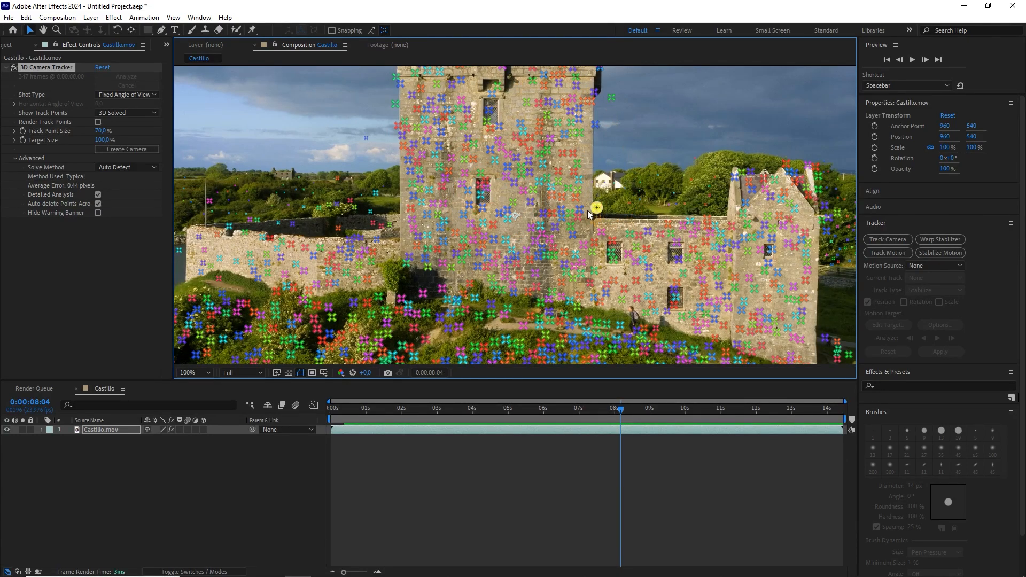
pyautogui.keyDown('shift'); pyautogui.click(577, 217); pyautogui.keyUp('shift')
pyautogui.keyDown('shift'); pyautogui.click(733, 179); pyautogui.keyUp('shift')
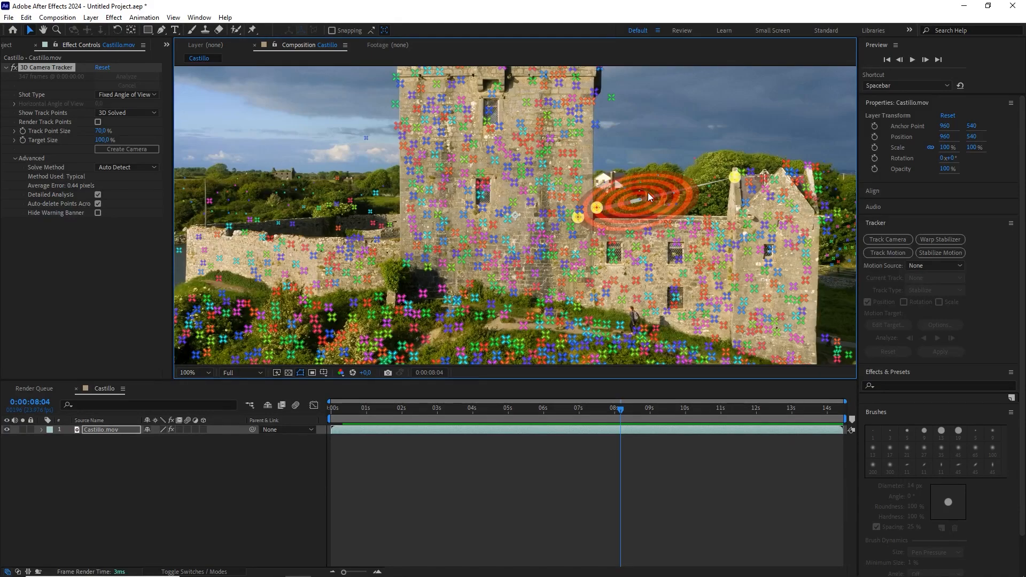
# Select the cluster of track points on the tower's front face and create a text layer and camera from them
pyautogui.click(495, 193)
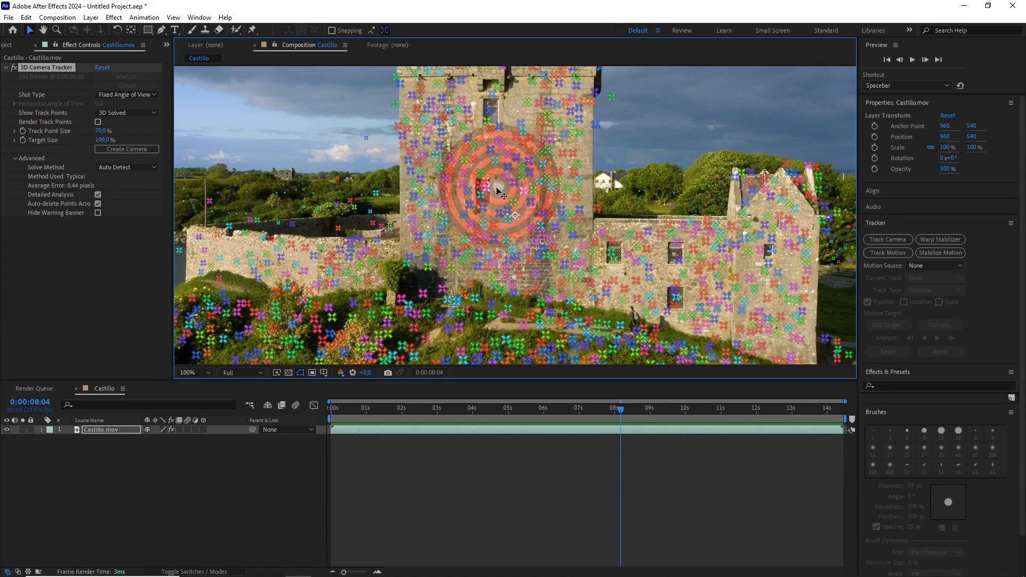
pyautogui.click(497, 190)
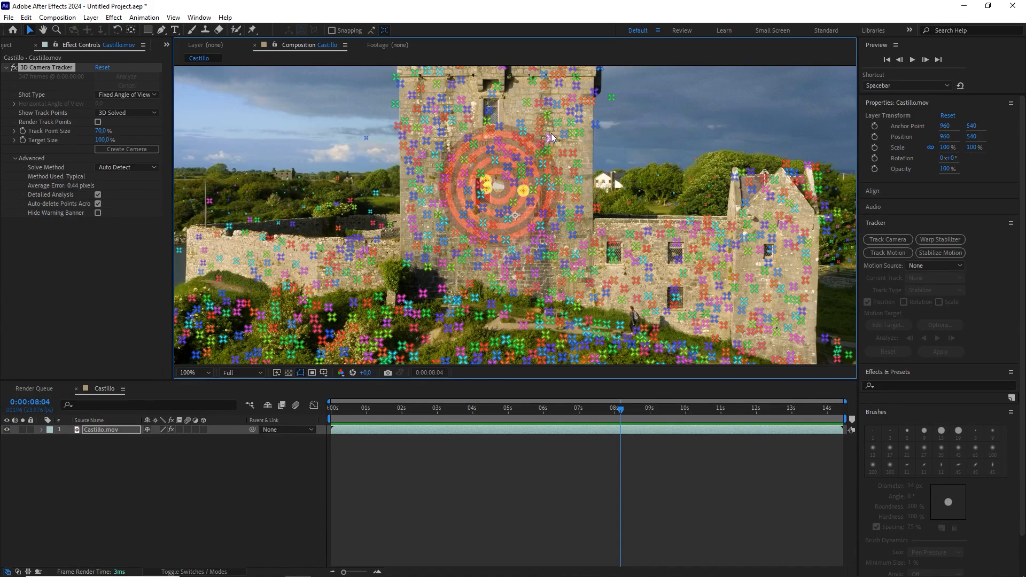
pyautogui.moveTo(544, 131)
pyautogui.mouseDown()
pyautogui.moveTo(505, 119)
pyautogui.moveTo(465, 131)
pyautogui.moveTo(435, 171)
pyautogui.moveTo(447, 229)
pyautogui.moveTo(477, 256)
pyautogui.moveTo(510, 263)
pyautogui.moveTo(547, 243)
pyautogui.moveTo(559, 192)
pyautogui.moveTo(544, 228)
pyautogui.mouseUp()
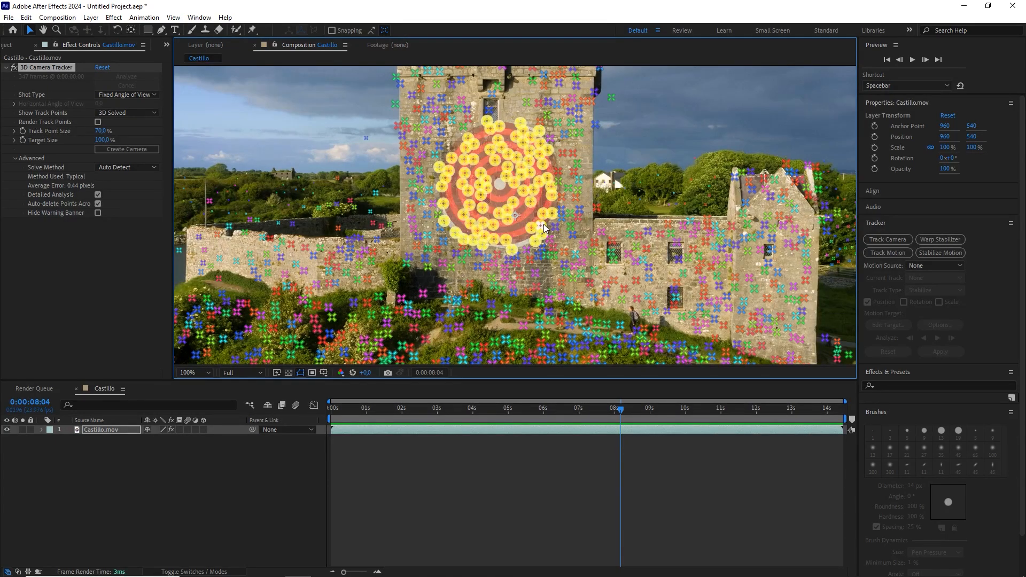
pyautogui.rightClick(504, 167)
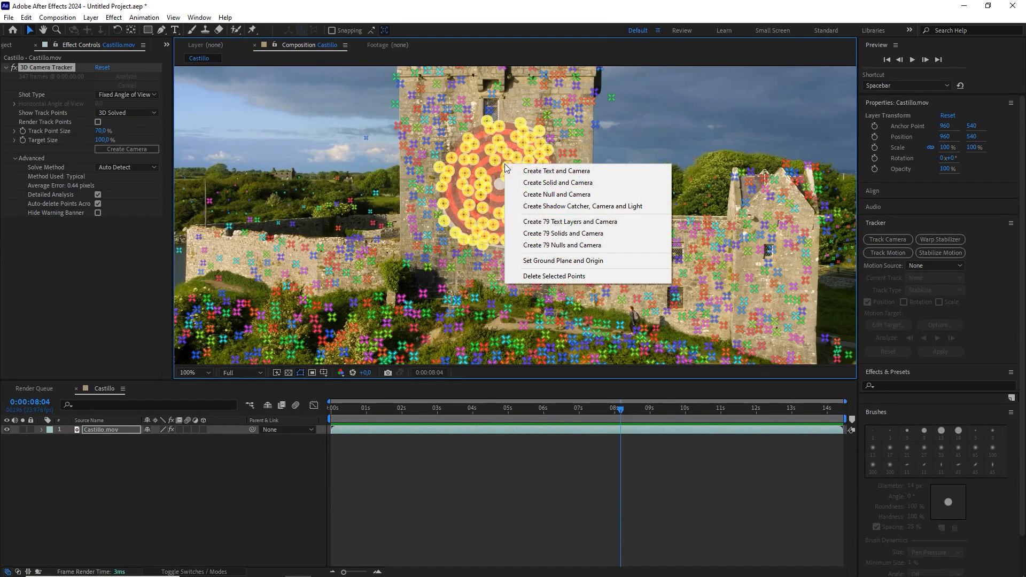
pyautogui.click(562, 172)
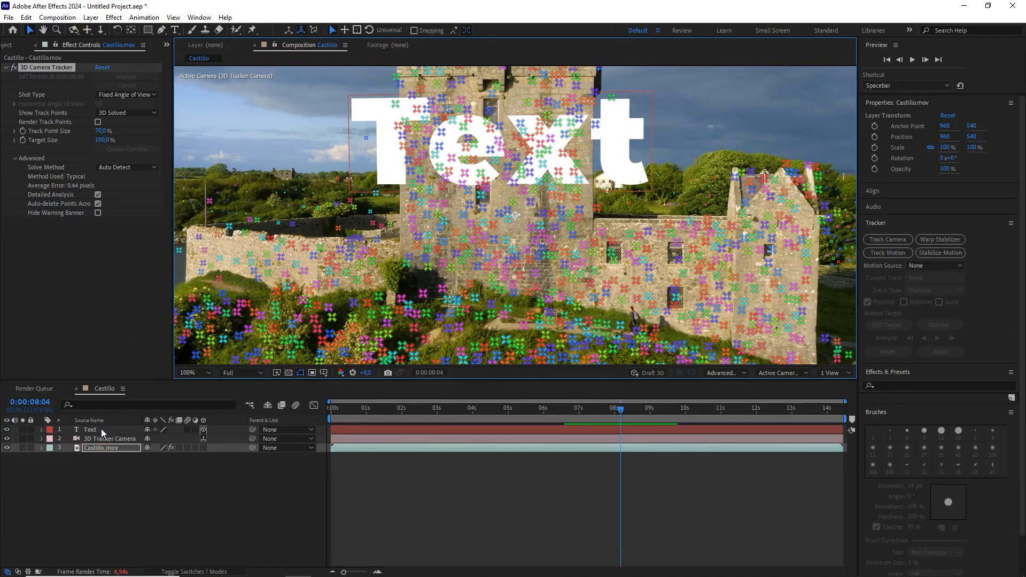
# Replace the tracked text layer's wording with "Castle"
pyautogui.doubleClick(101, 428)
pyautogui.write('C')
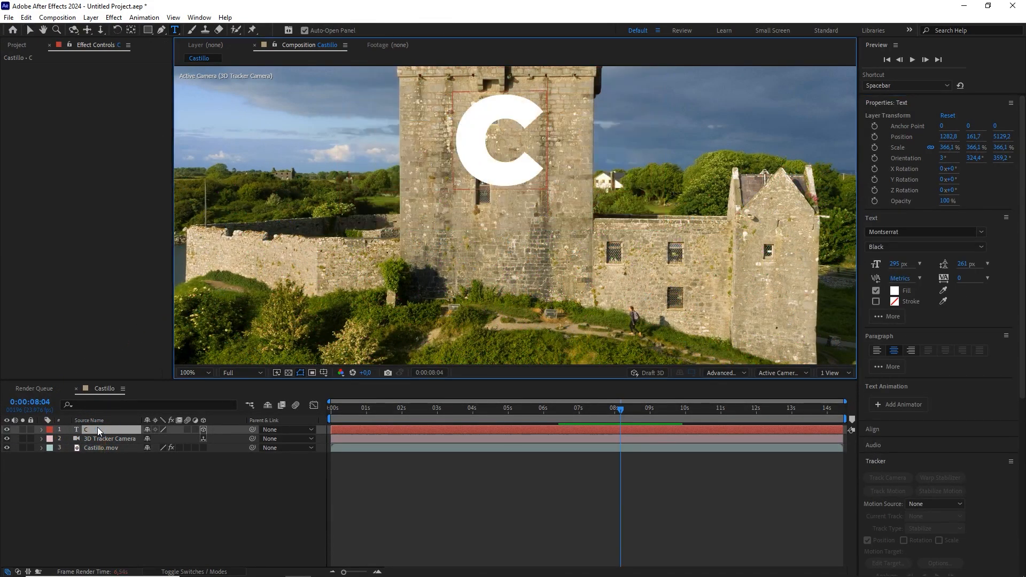
pyautogui.write('astle')
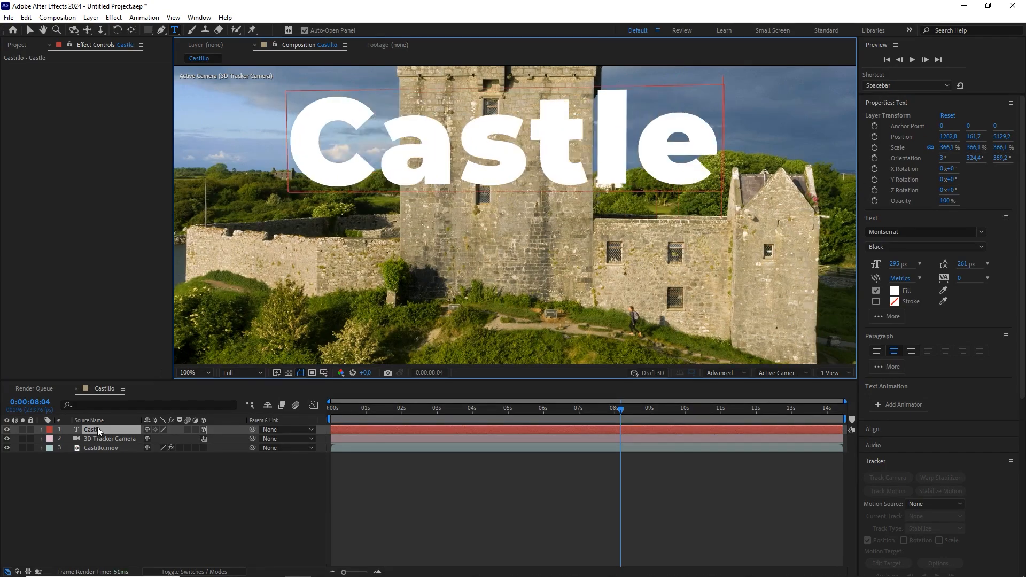
pyautogui.click(98, 429)
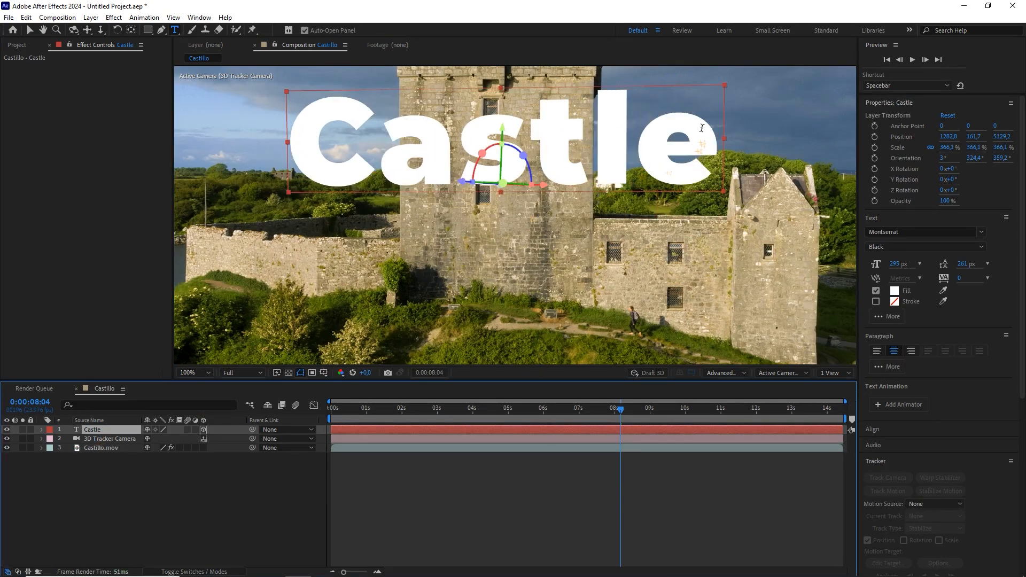
# Scale the Castle text down to 200.8% and sample a near-black shade from the footage as its fill colour
pyautogui.press('v')
pyautogui.moveTo(725, 85); pyautogui.dragTo(622, 139)
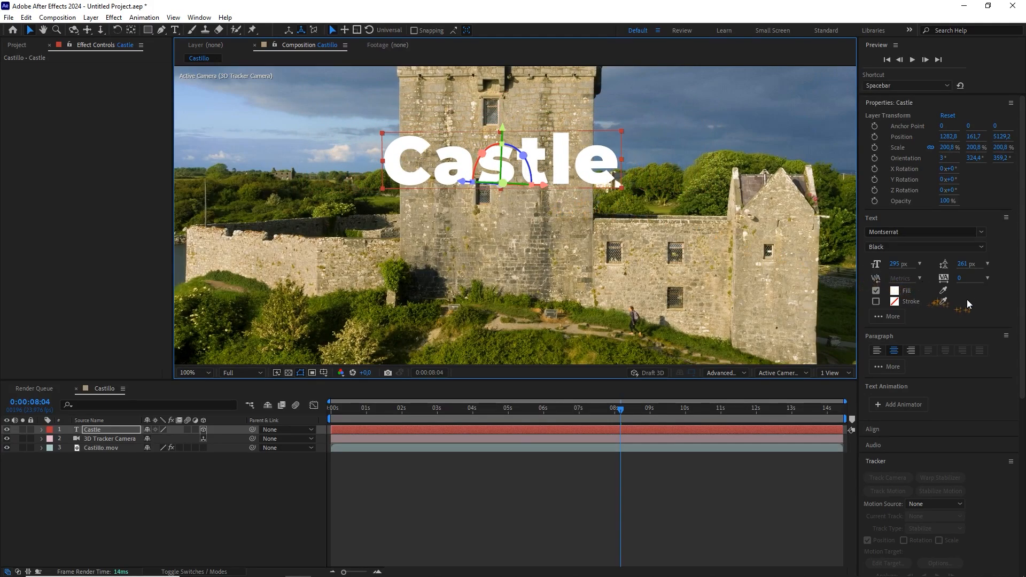
pyautogui.click(943, 290)
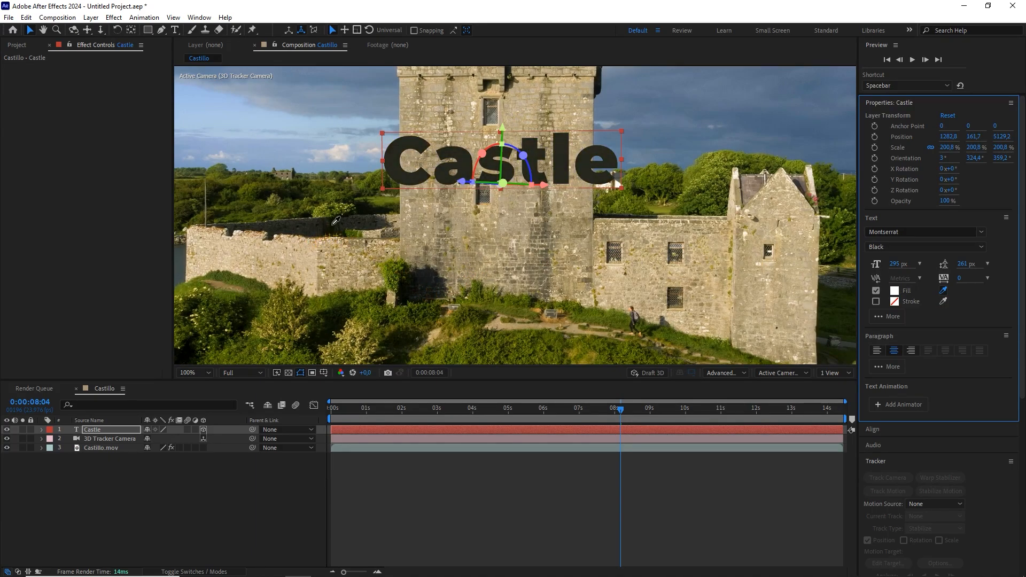
pyautogui.click(361, 206)
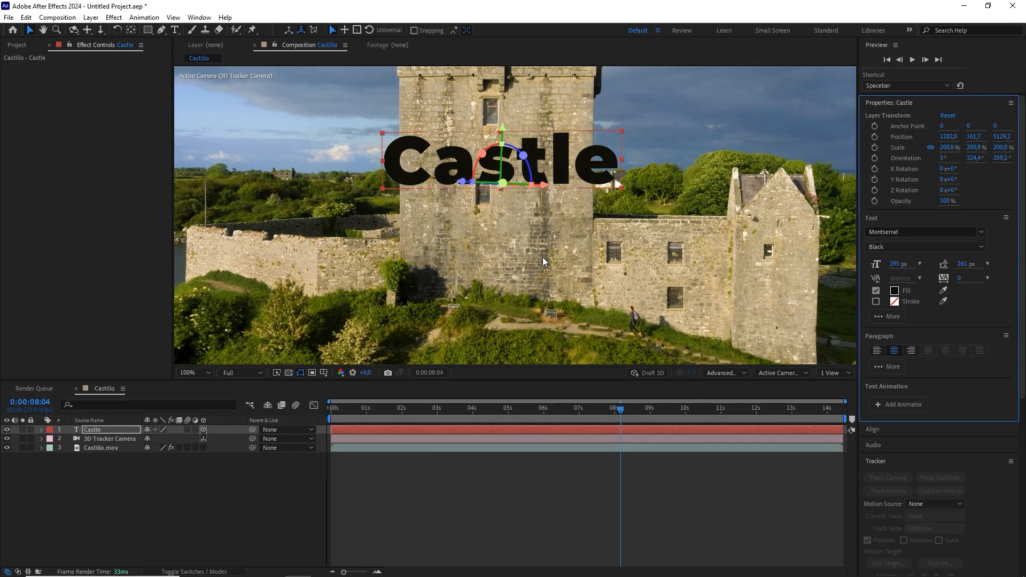
pyautogui.scroll(-2, 543, 262)
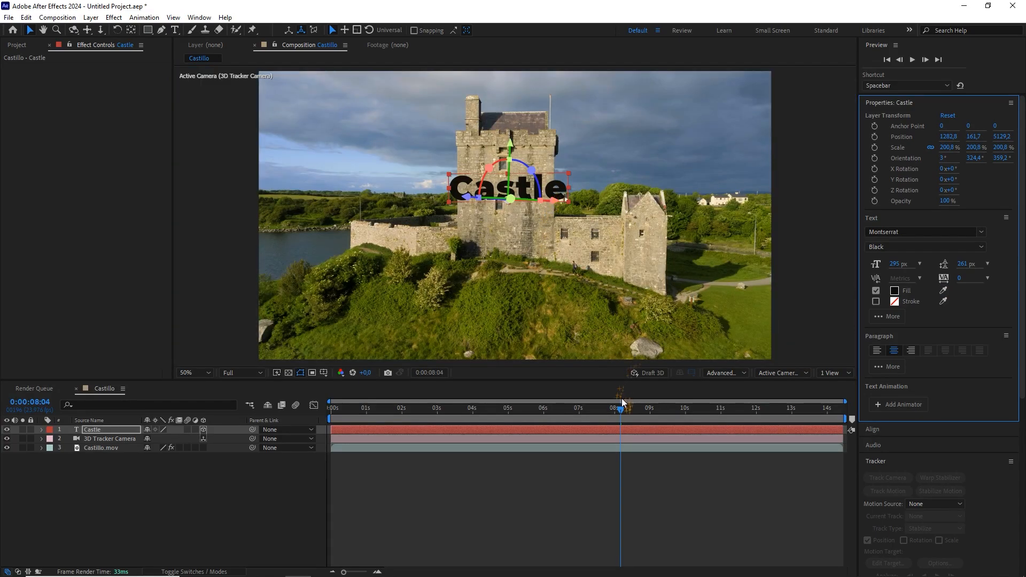
# Move the Castle text into the sky just left of the tower, at about -326.9, -480.7, 3893.1
pyautogui.moveTo(622, 402)
pyautogui.mouseDown()
pyautogui.moveTo(486, 396)
pyautogui.moveTo(630, 402)
pyautogui.mouseUp()
pyautogui.scroll(2, 591, 270)
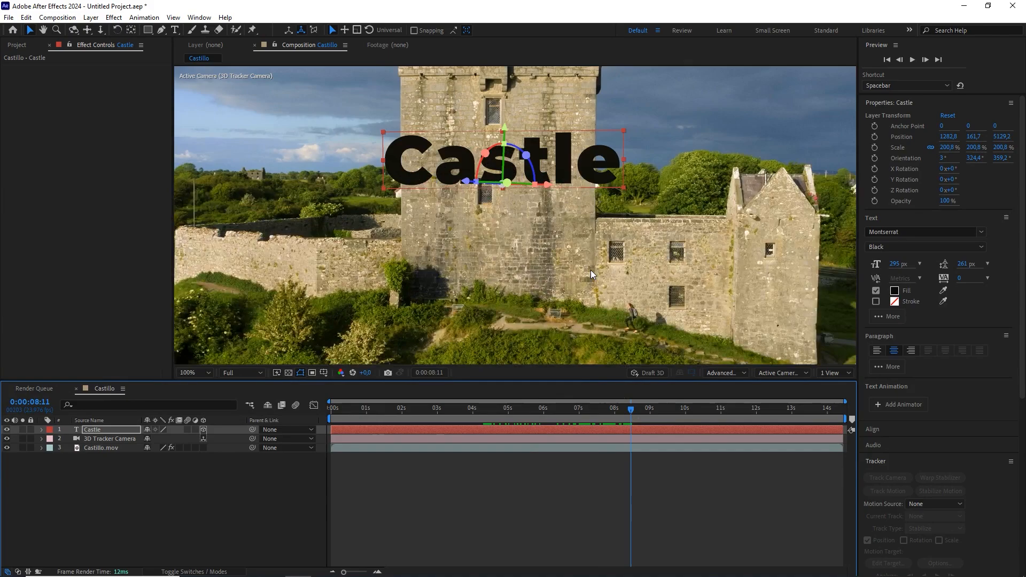
pyautogui.moveTo(597, 196); pyautogui.dragTo(403, 136)
# Lower the preview resolution to Quarter and play the composition from its first frame
pyautogui.moveTo(645, 411); pyautogui.dragTo(248, 386)
pyautogui.click(232, 372)
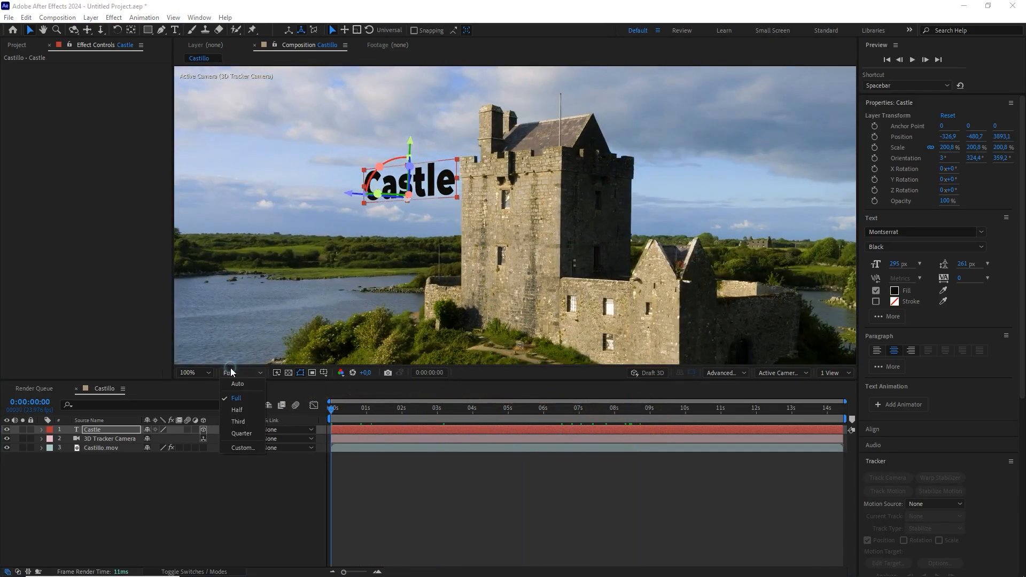
pyautogui.click(238, 434)
pyautogui.click(266, 483)
pyautogui.press('space')
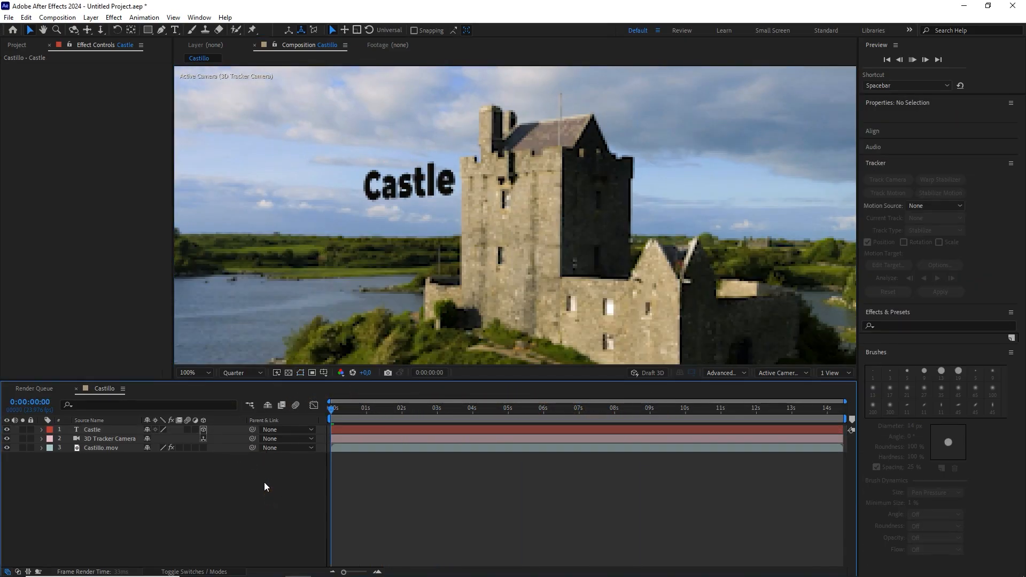
pyautogui.scroll(-1, 454, 318)
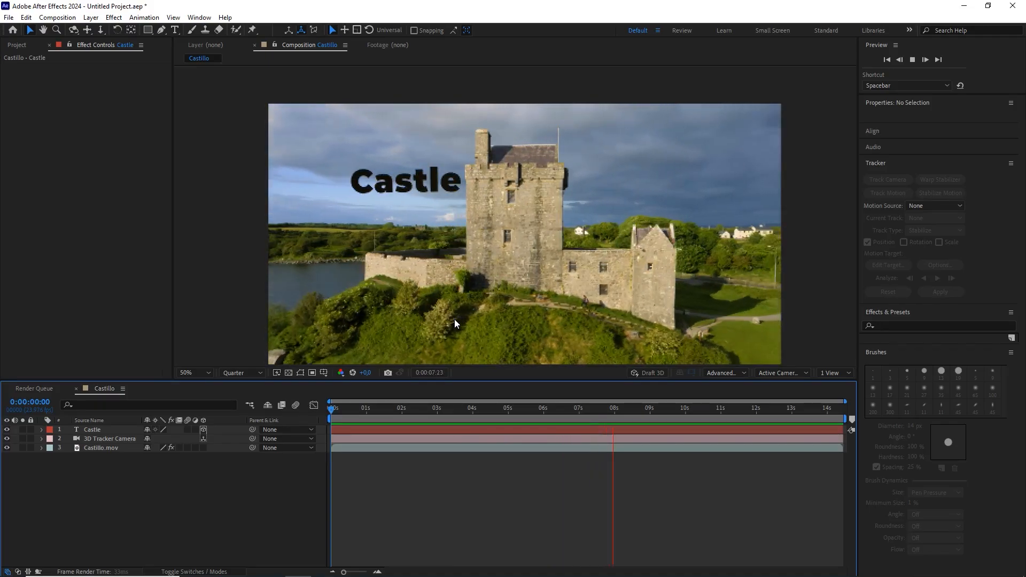
# At about 0:00:08:20, duplicate the Castle text layer and place the copy in the sky right of the tower
pyautogui.moveTo(648, 409)
pyautogui.mouseDown()
pyautogui.moveTo(558, 409)
pyautogui.moveTo(643, 412)
pyautogui.mouseUp()
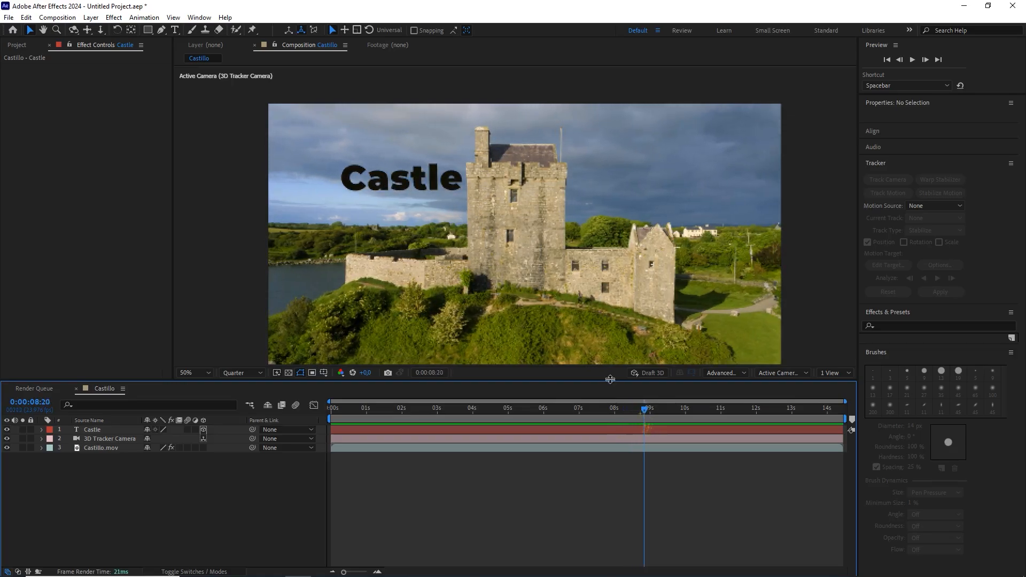
pyautogui.click(428, 187)
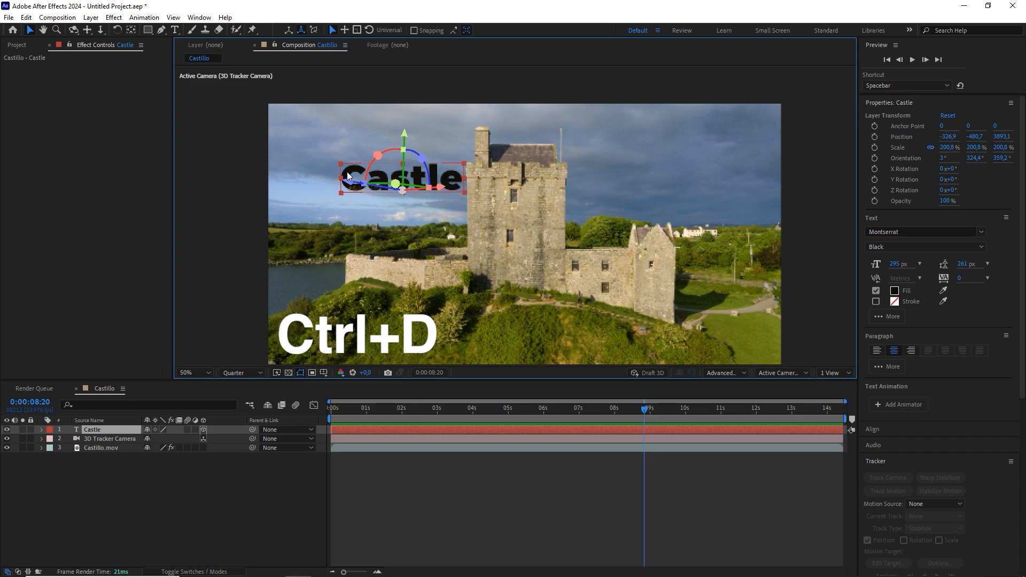
pyautogui.hotkey('ctrl', 'd')
pyautogui.moveTo(347, 174); pyautogui.dragTo(579, 173)
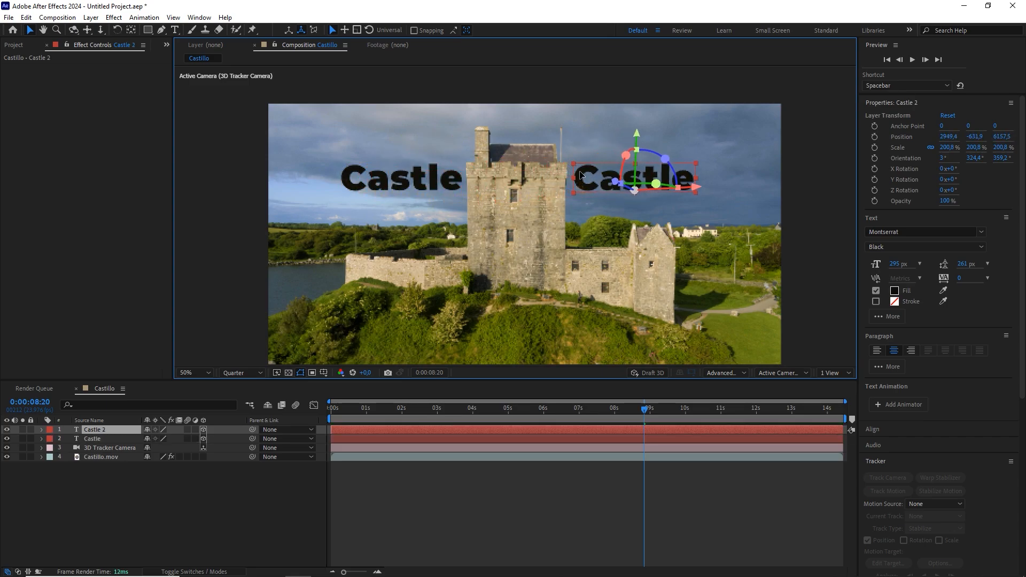
# Replace the duplicated text's wording with "Ireland" and nudge it slightly away from the tower
pyautogui.doubleClick(580, 172)
pyautogui.write('Irel')
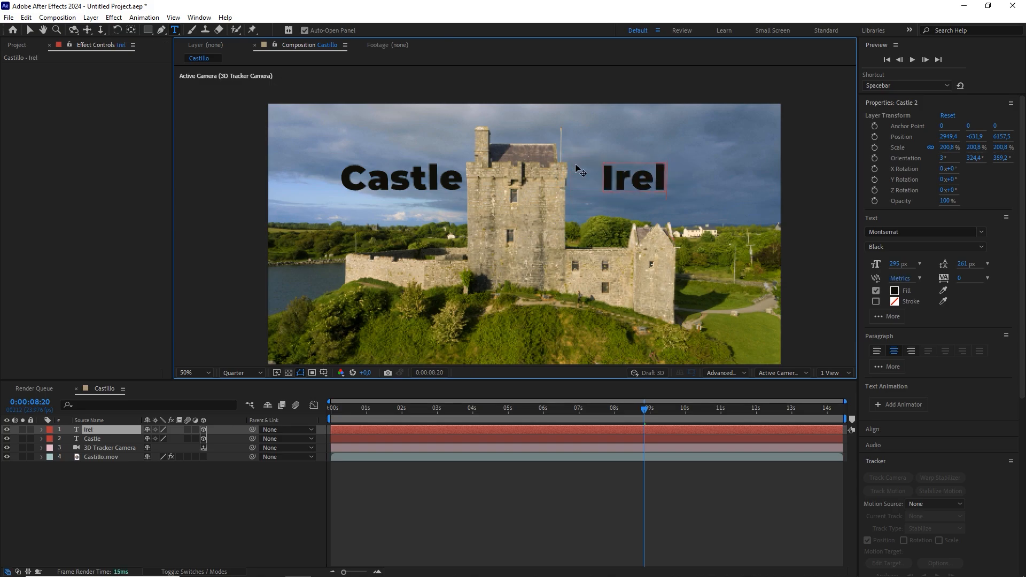
pyautogui.write('and')
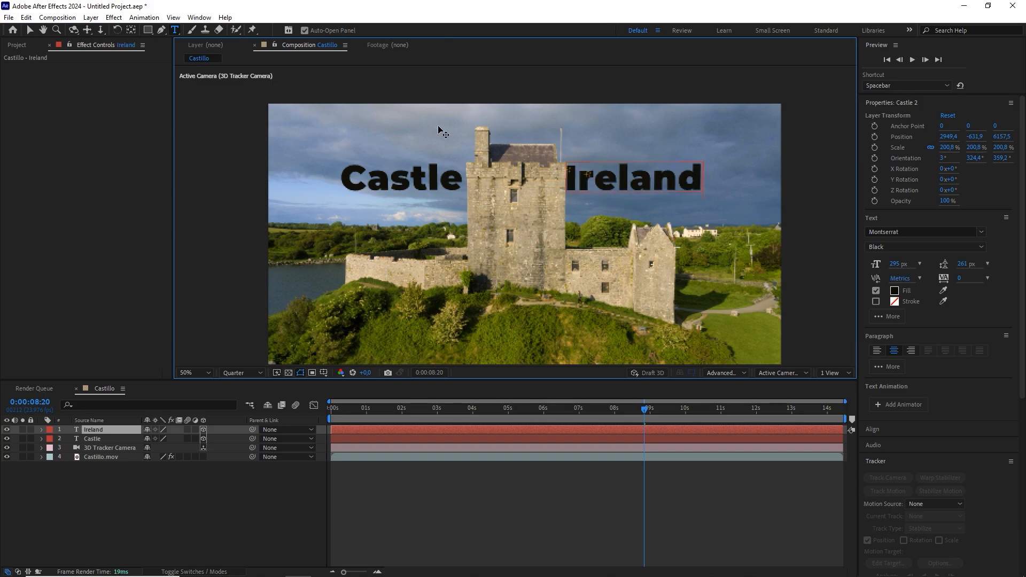
pyautogui.click(30, 30)
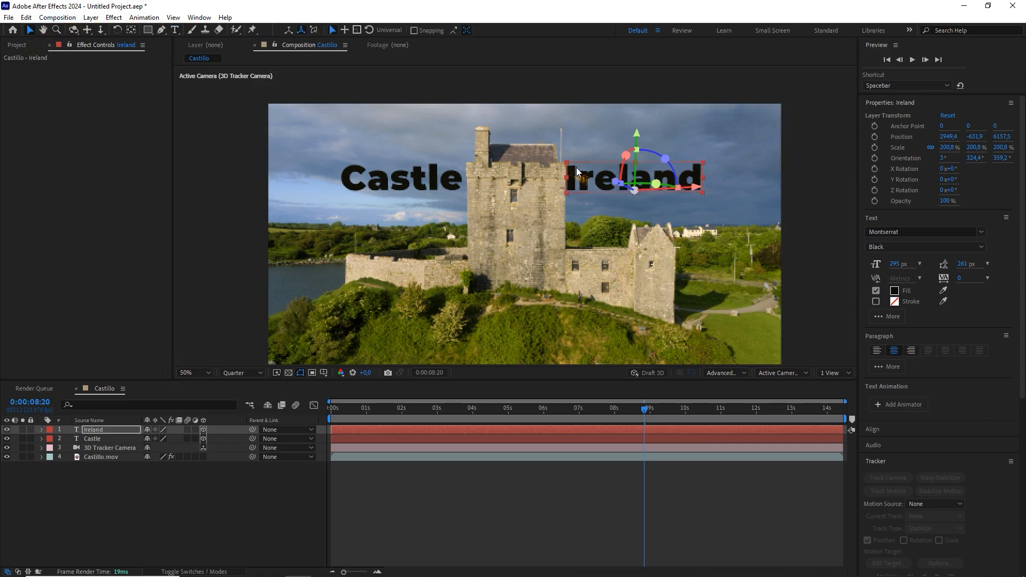
pyautogui.moveTo(576, 168); pyautogui.dragTo(581, 168)
# Play the composition from the start to check how both tracked texts follow the castle
pyautogui.moveTo(649, 410); pyautogui.dragTo(315, 428)
pyautogui.click(286, 477)
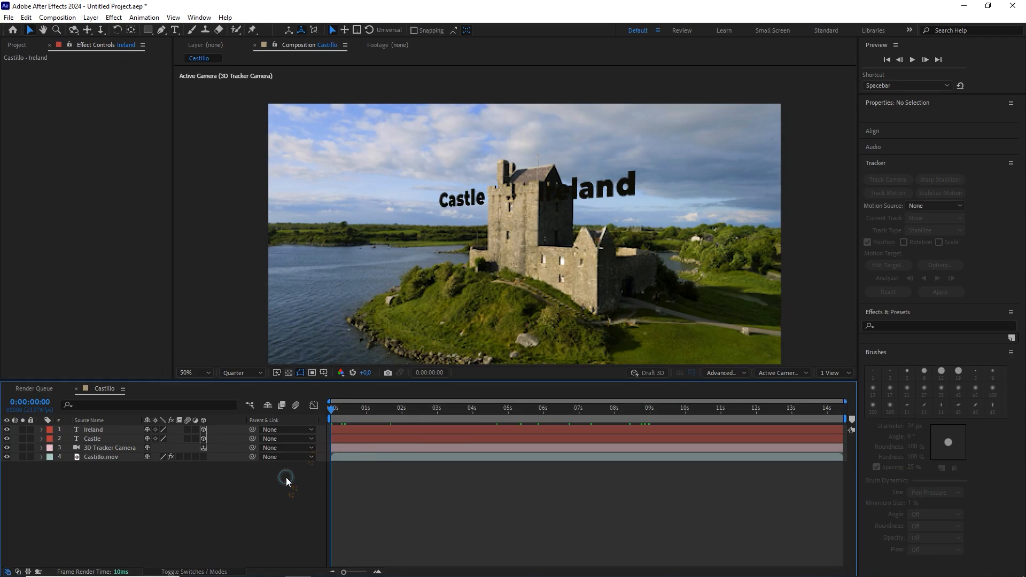
pyautogui.press('space')
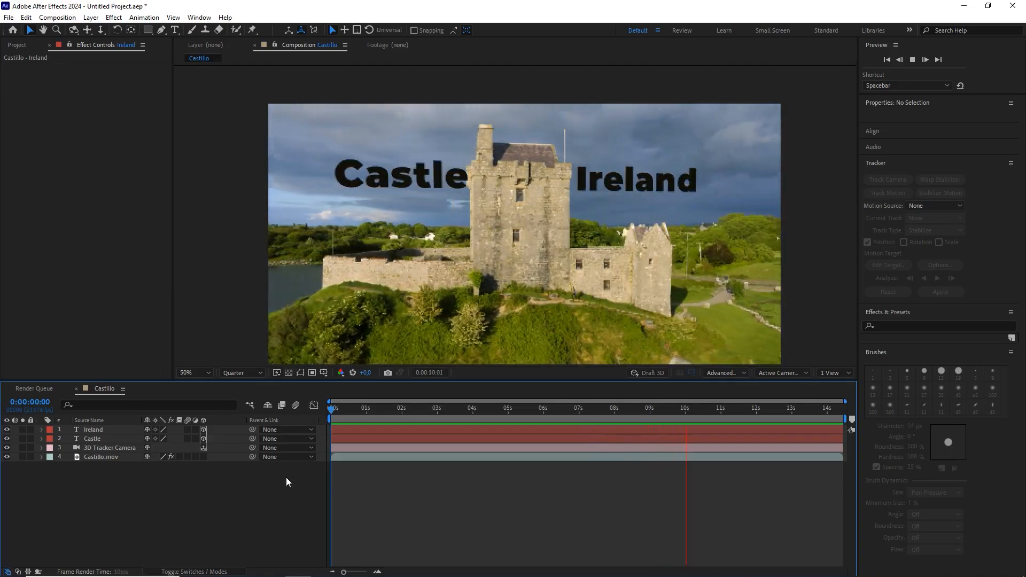
pyautogui.moveTo(738, 405); pyautogui.dragTo(642, 412)
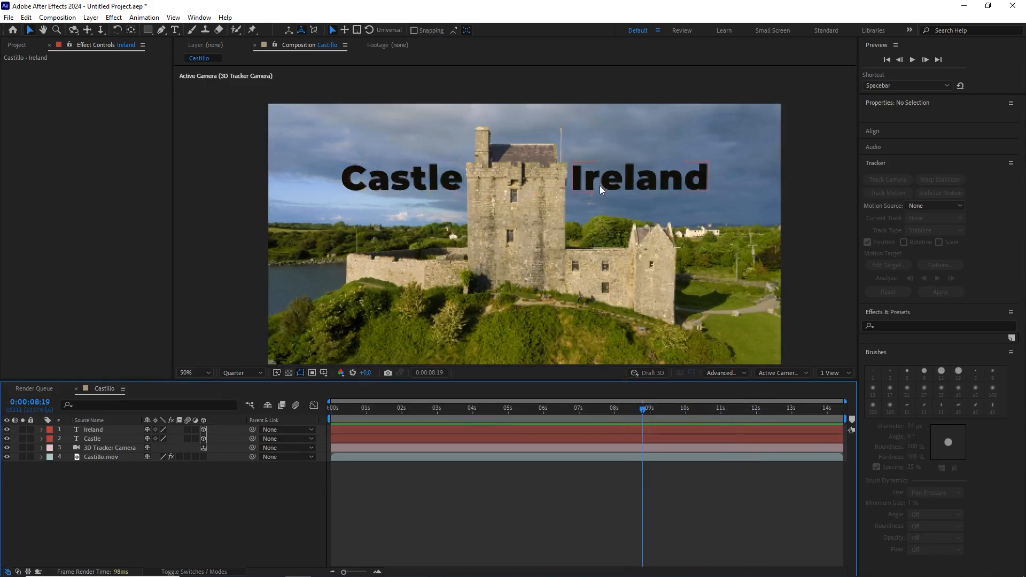
# Create a solid from the 3D Camera Tracker points on the tower's front face and scrub the clip to check it
pyautogui.click(648, 408)
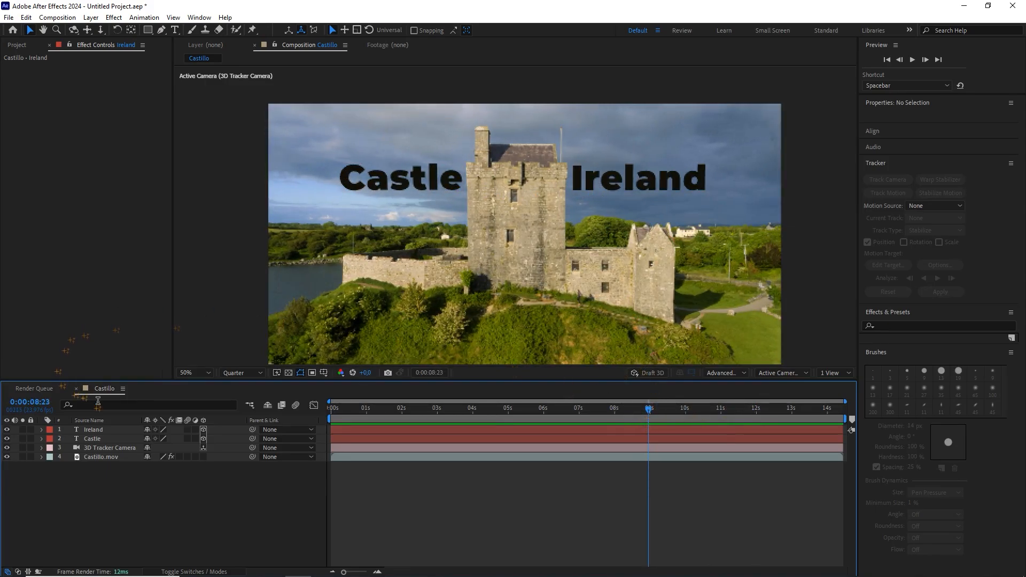
pyautogui.click(106, 457)
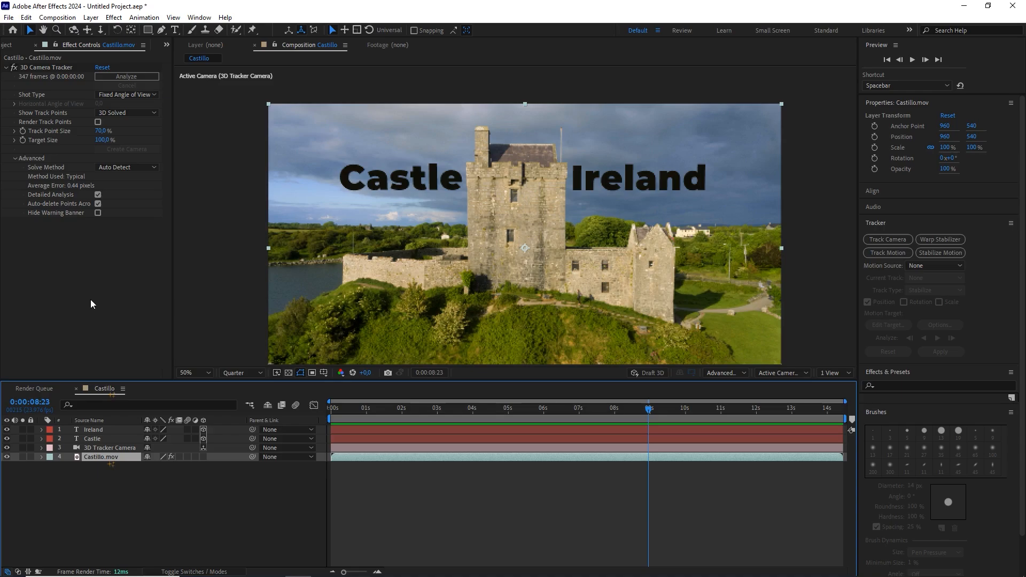
pyautogui.click(54, 68)
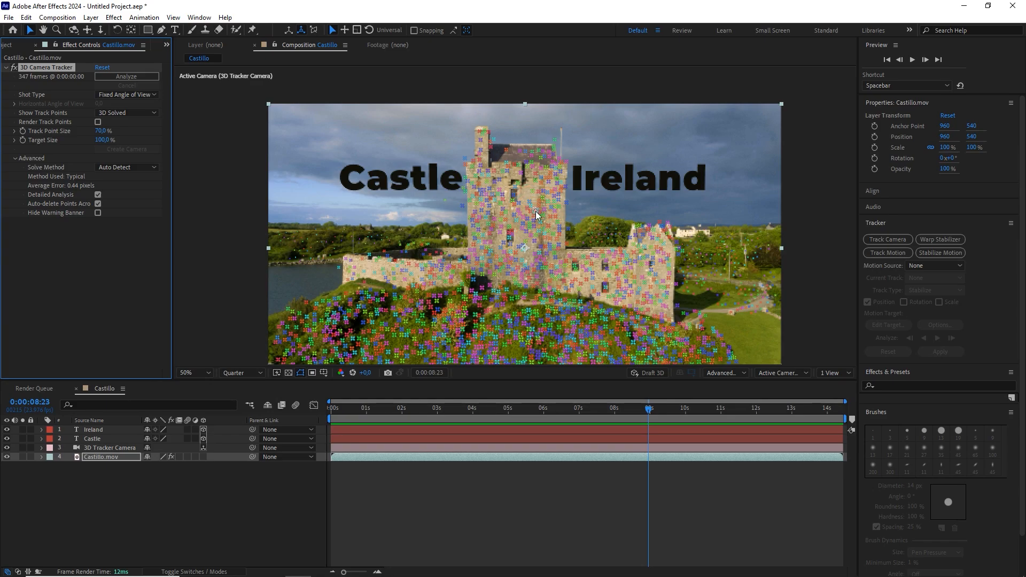
pyautogui.moveTo(526, 203)
pyautogui.mouseDown()
pyautogui.moveTo(510, 205)
pyautogui.moveTo(489, 237)
pyautogui.moveTo(508, 270)
pyautogui.moveTo(537, 273)
pyautogui.moveTo(551, 229)
pyautogui.moveTo(527, 213)
pyautogui.mouseUp()
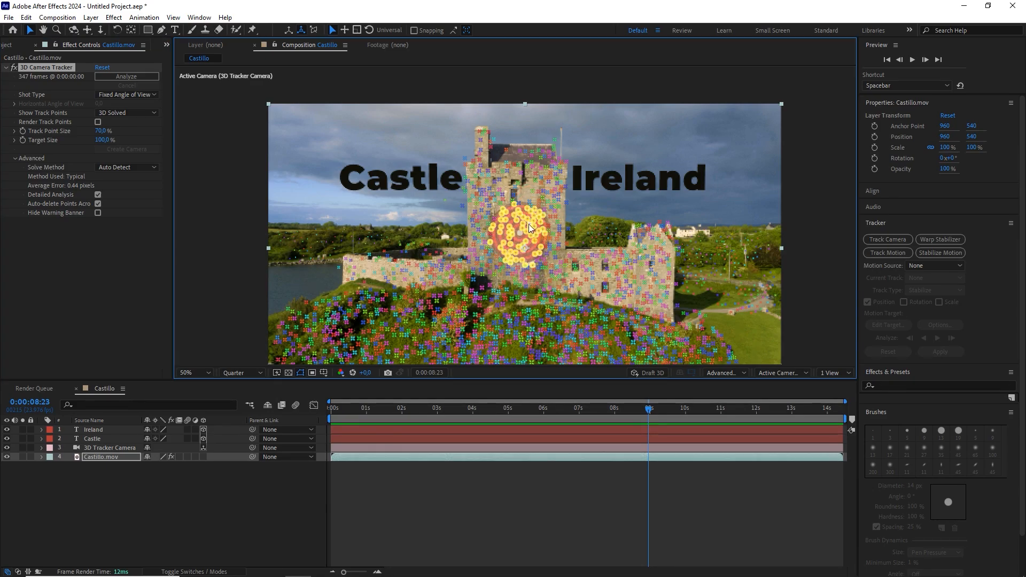
pyautogui.rightClick(525, 220)
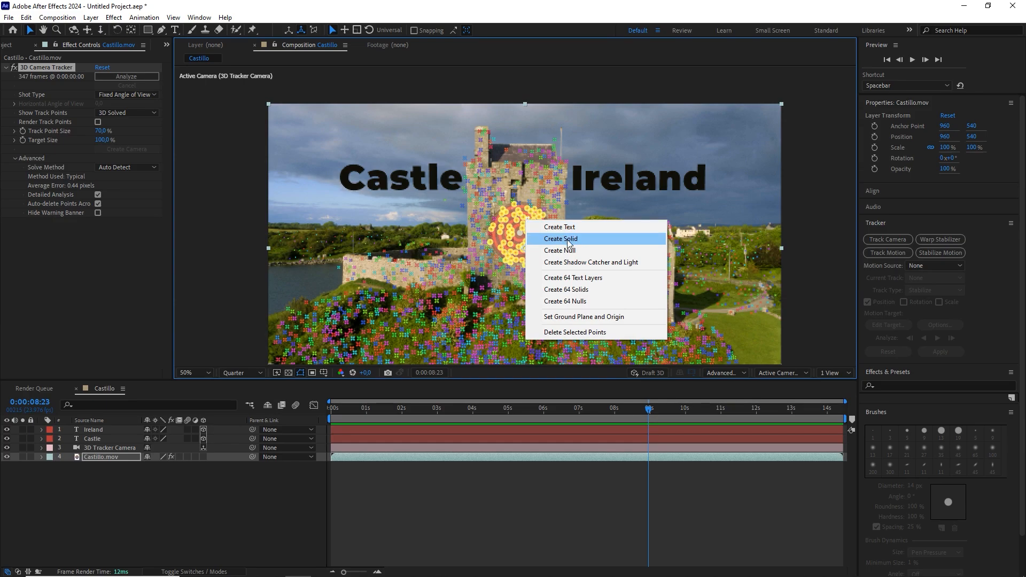
pyautogui.click(568, 243)
pyautogui.click(488, 518)
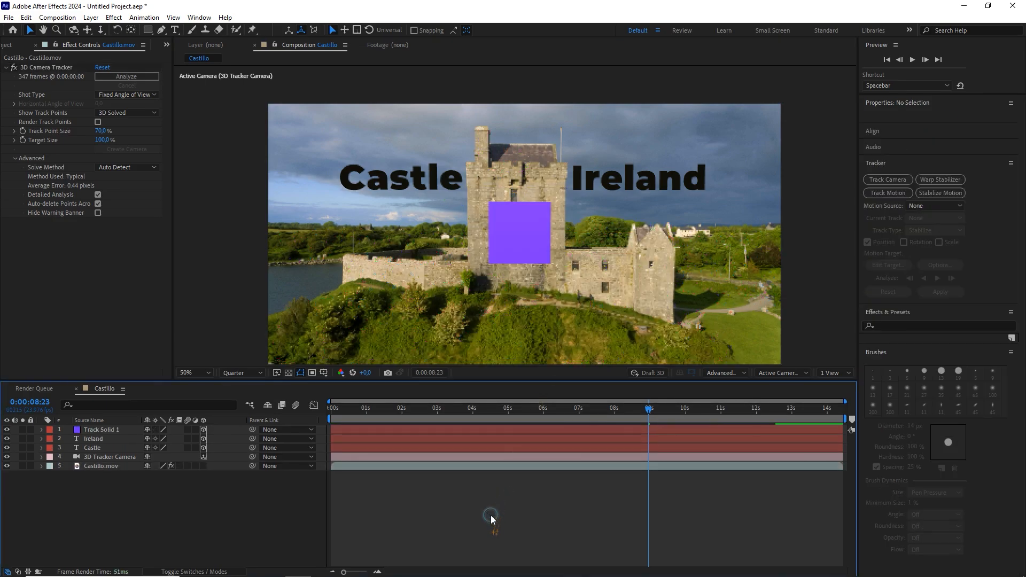
pyautogui.moveTo(648, 408)
pyautogui.mouseDown()
pyautogui.moveTo(524, 404)
pyautogui.moveTo(658, 409)
pyautogui.moveTo(635, 409)
pyautogui.mouseUp()
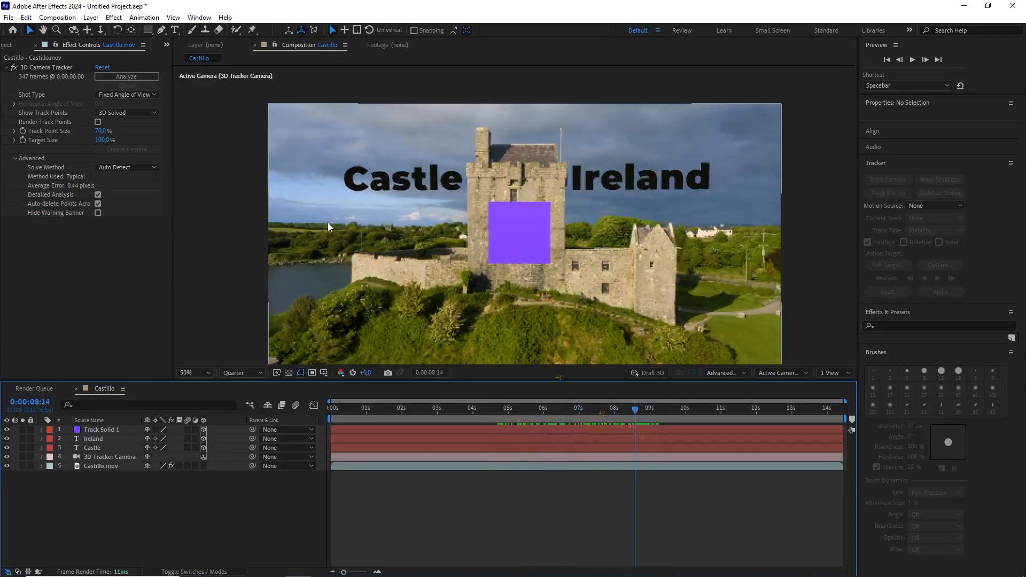
# Add yelmo.png to the composition above Track Solid 1 and scale it down to 7.3%
pyautogui.click(21, 45)
pyautogui.click(37, 172)
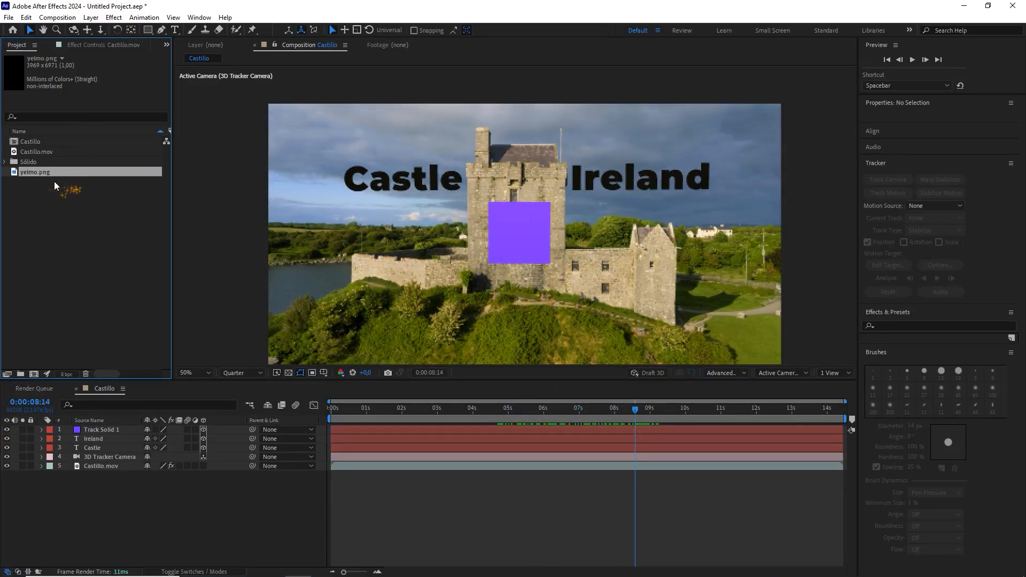
pyautogui.moveTo(41, 171); pyautogui.dragTo(109, 430)
pyautogui.press(',')
pyautogui.press(',')
pyautogui.press(',')
pyautogui.press(',')
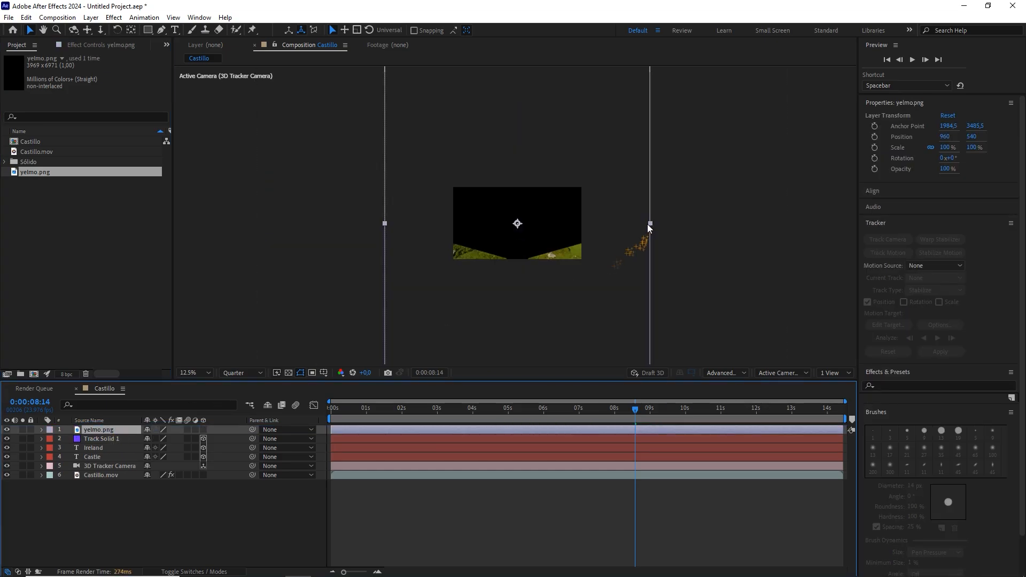
pyautogui.moveTo(650, 224); pyautogui.dragTo(537, 218)
pyautogui.press('.')
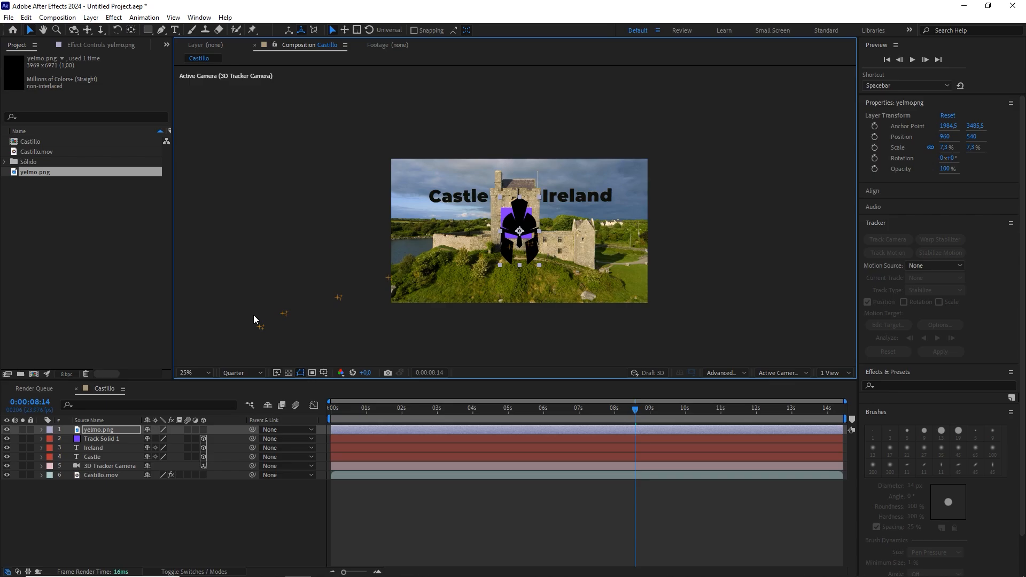
# Turn yelmo.png into a 3D layer and select it outside the frame
pyautogui.click(128, 430)
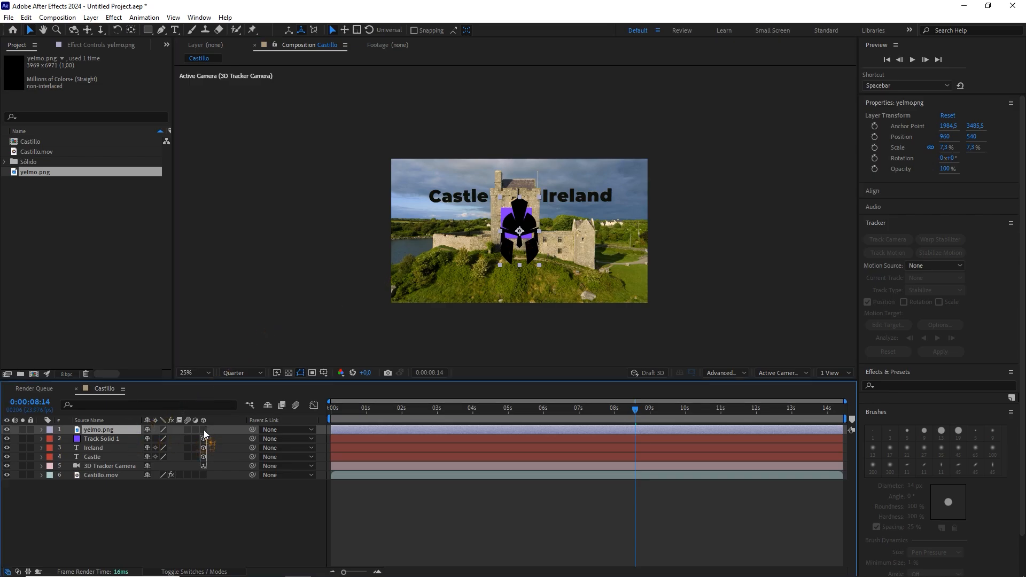
pyautogui.press('F4')
pyautogui.click(204, 429)
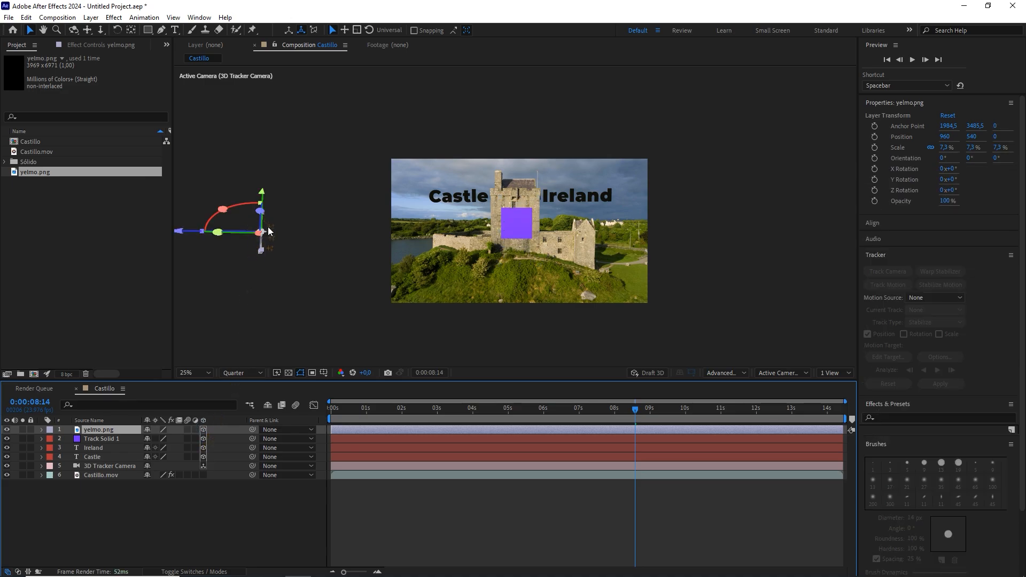
pyautogui.moveTo(311, 167); pyautogui.dragTo(260, 269)
pyautogui.click(309, 229)
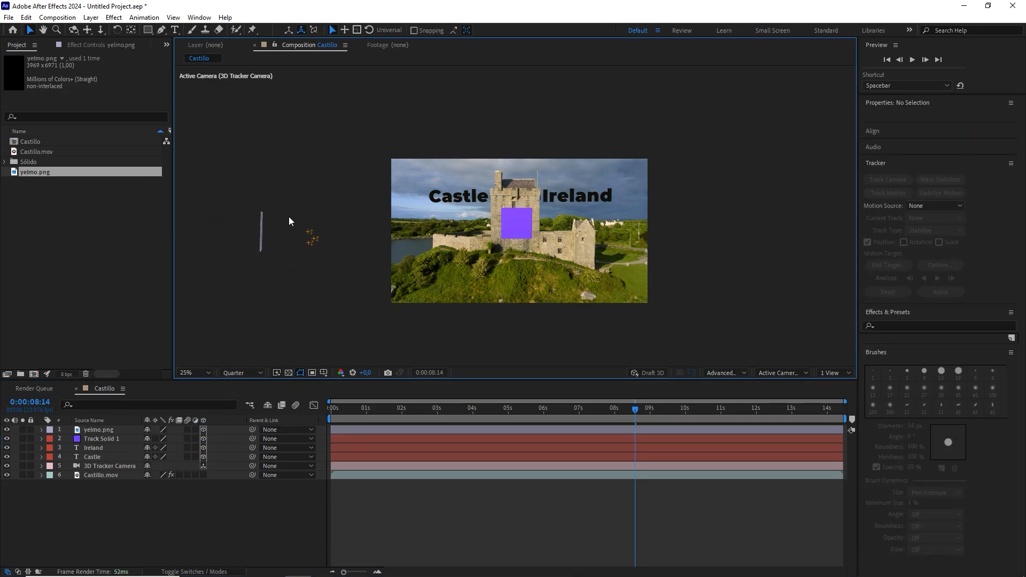
pyautogui.moveTo(291, 195); pyautogui.dragTo(242, 268)
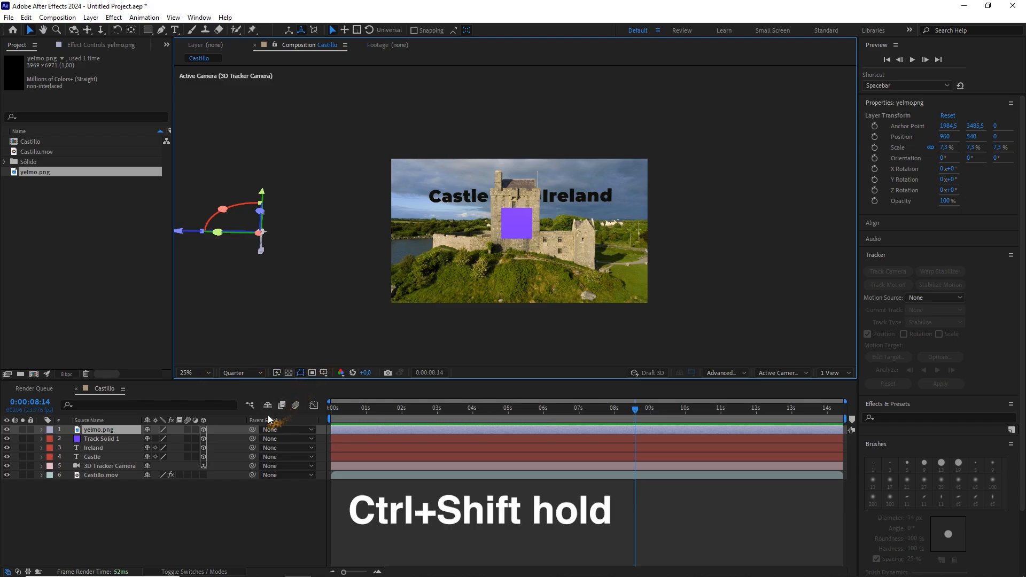
# Parent yelmo.png to Track Solid 1 so it snaps to the solid's position, and scale it to 24.7%
pyautogui.moveTo(253, 430); pyautogui.dragTo(254, 430)
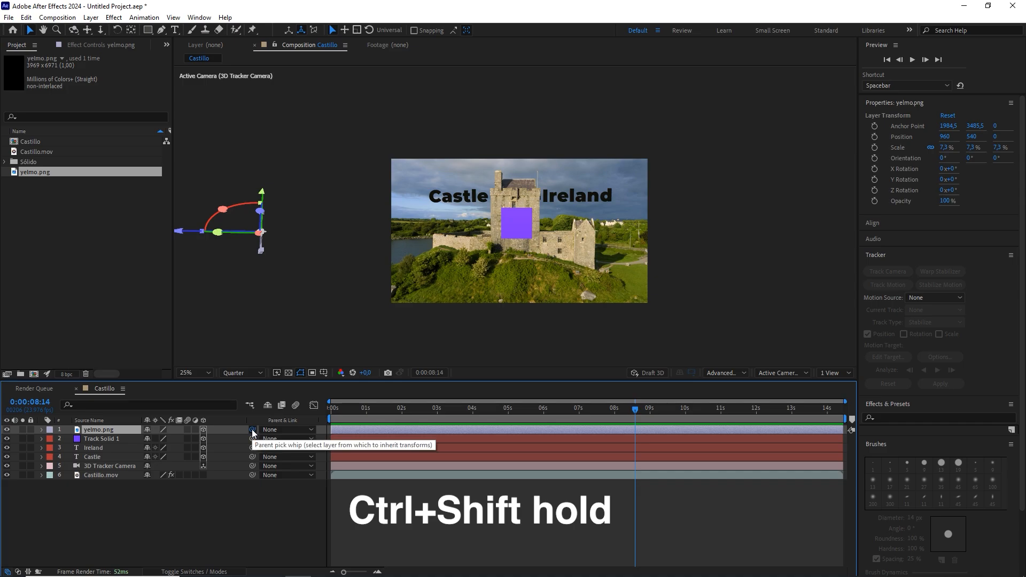
pyautogui.moveTo(182, 427); pyautogui.dragTo(112, 440)
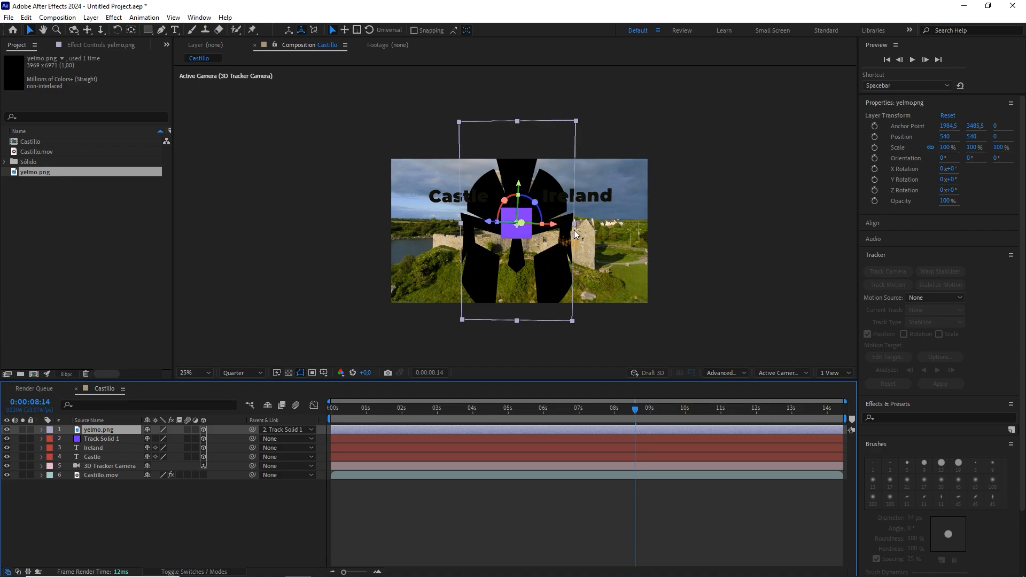
pyautogui.moveTo(574, 223); pyautogui.dragTo(539, 226)
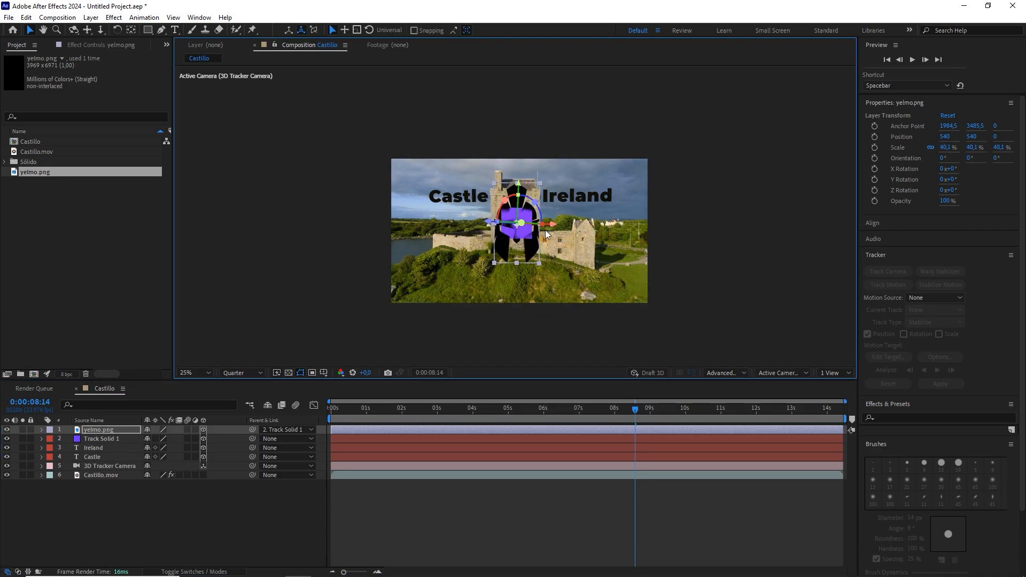
pyautogui.scroll(2, 540, 227)
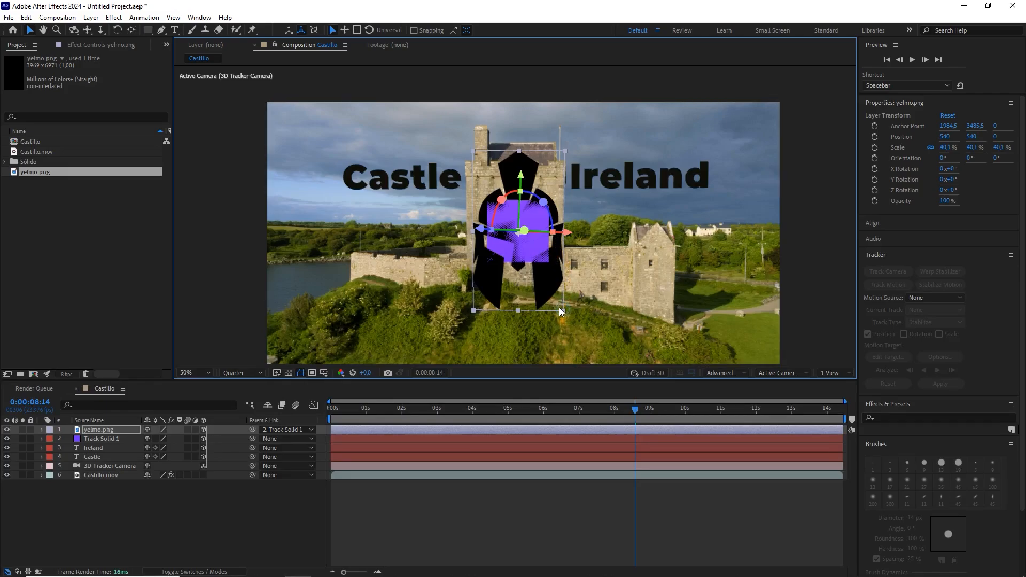
pyautogui.moveTo(558, 307); pyautogui.dragTo(518, 278)
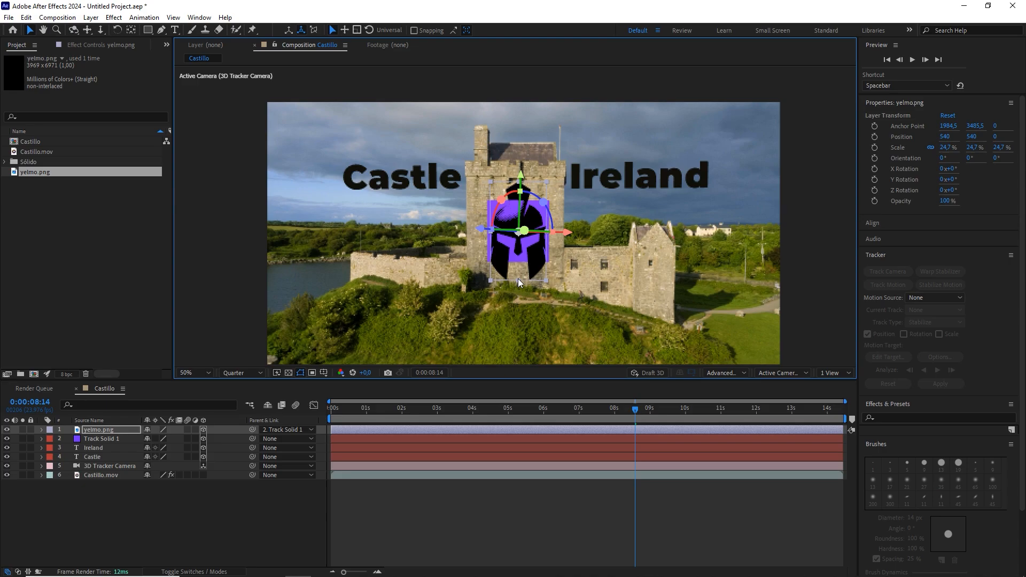
# Hide Track Solid 1 and set the preview resolution to Full at the composition's first frame
pyautogui.click(123, 439)
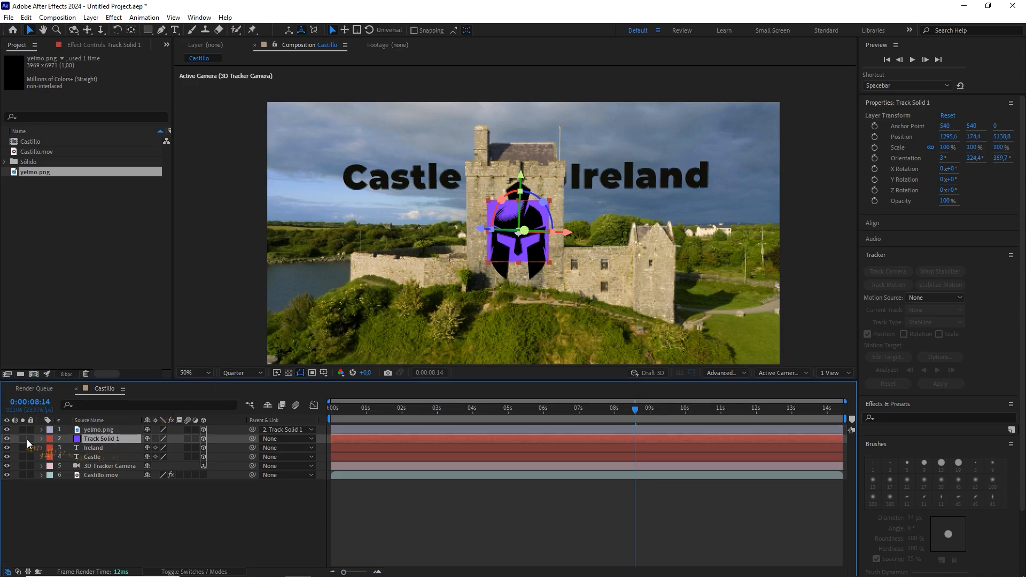
pyautogui.click(6, 438)
pyautogui.moveTo(614, 410); pyautogui.dragTo(331, 410)
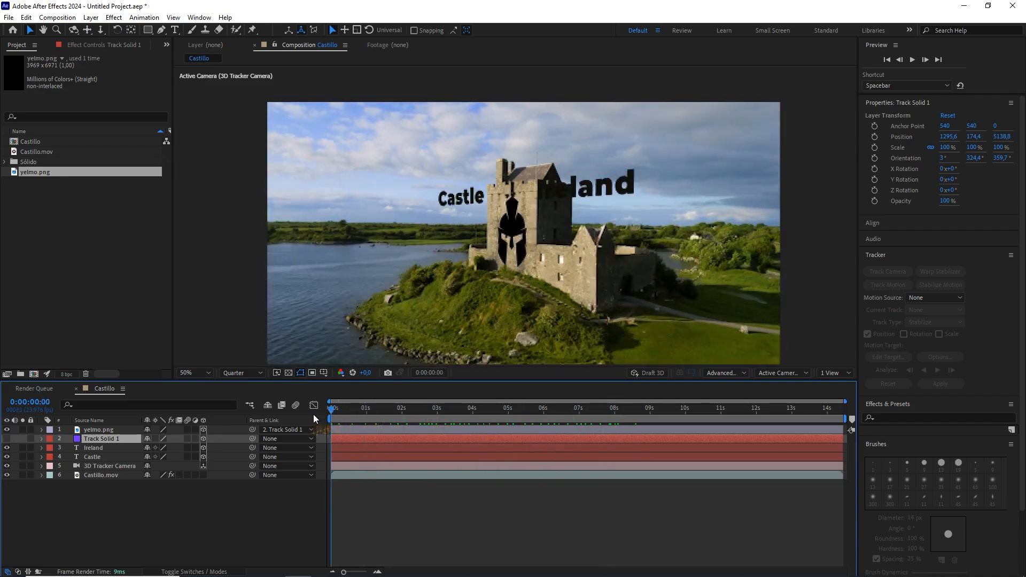
pyautogui.click(242, 372)
pyautogui.click(243, 397)
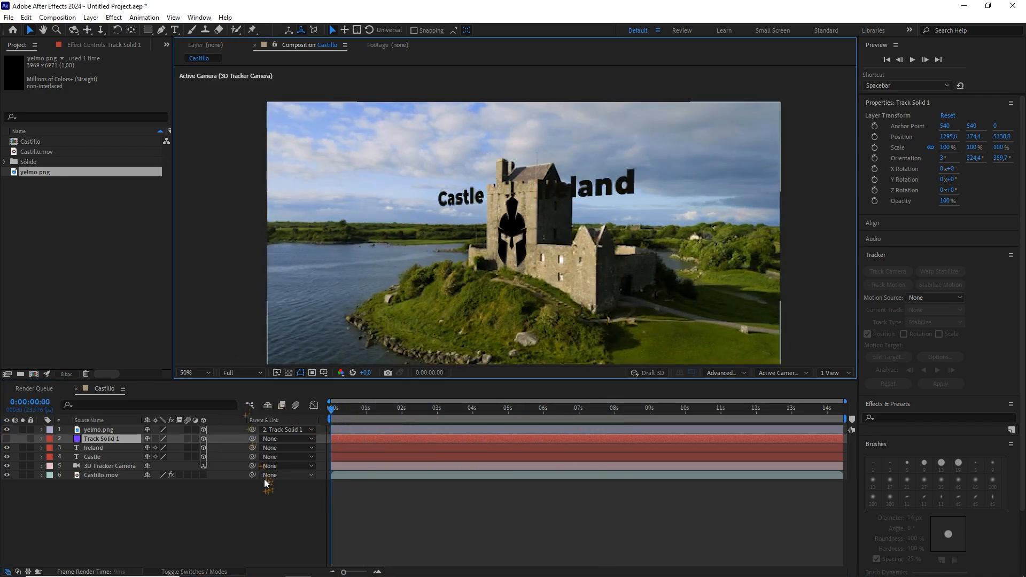
# Deselect all layers and preview the castle composition from its first frame
pyautogui.click(260, 494)
pyautogui.press('space')
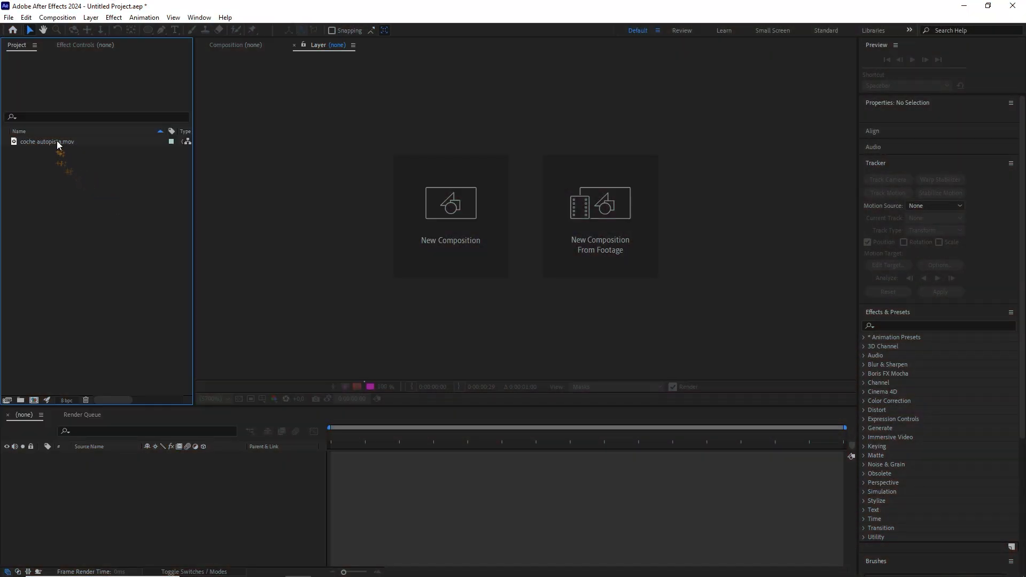
# Create a composition from coche autopista.mov and make sure the Tracker panel is open
pyautogui.moveTo(56, 142); pyautogui.dragTo(35, 400)
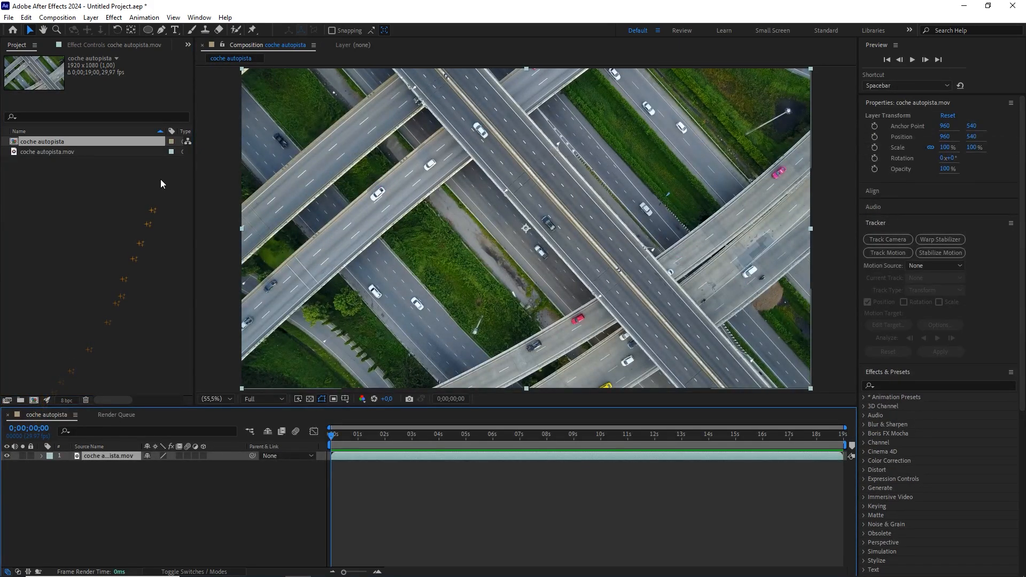
pyautogui.click(199, 17)
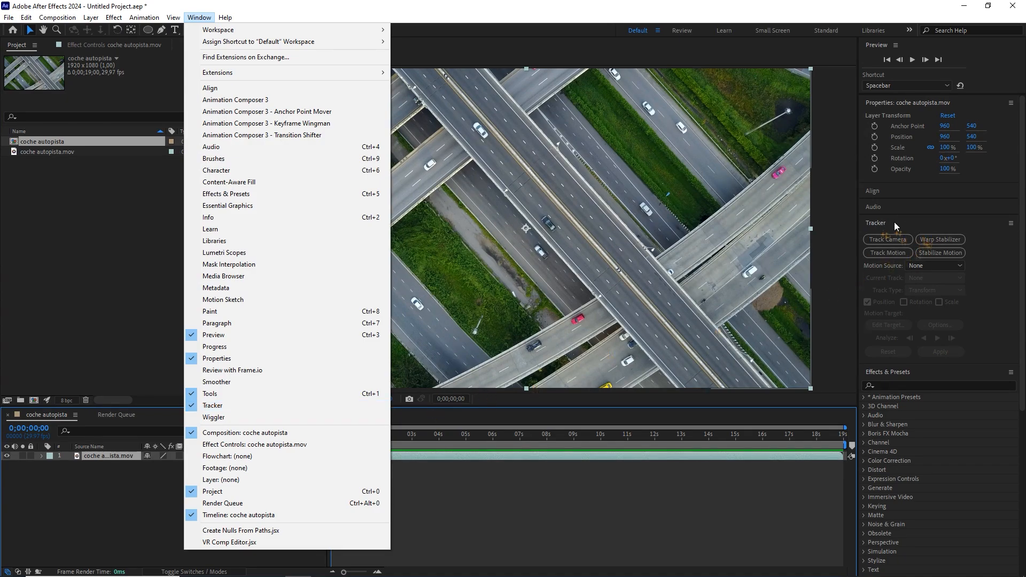
pyautogui.click(877, 222)
pyautogui.click(878, 224)
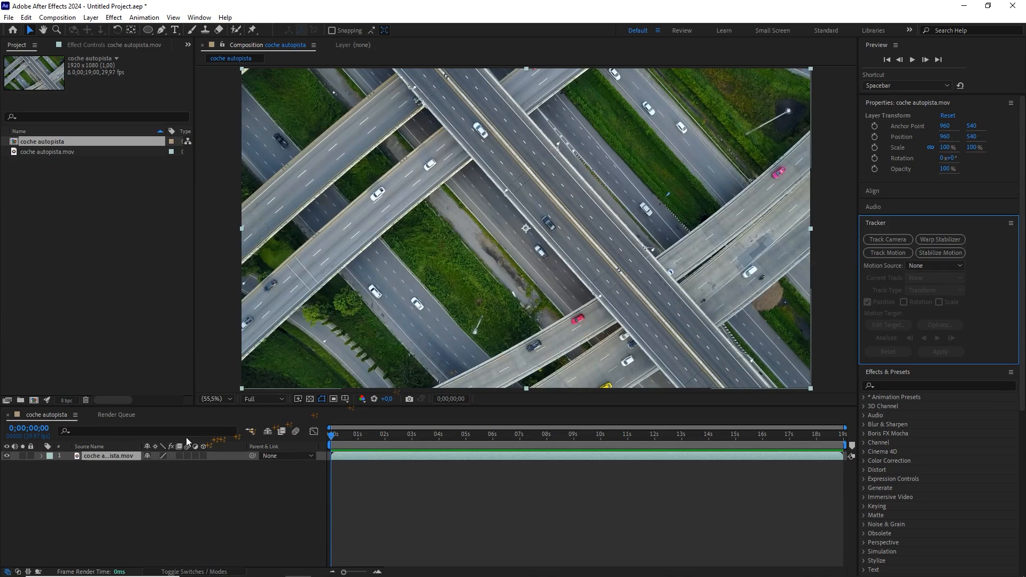
# Set the work area from 0;00;02;12 to 0;00;08;08 and trim the composition to it
pyautogui.click(127, 456)
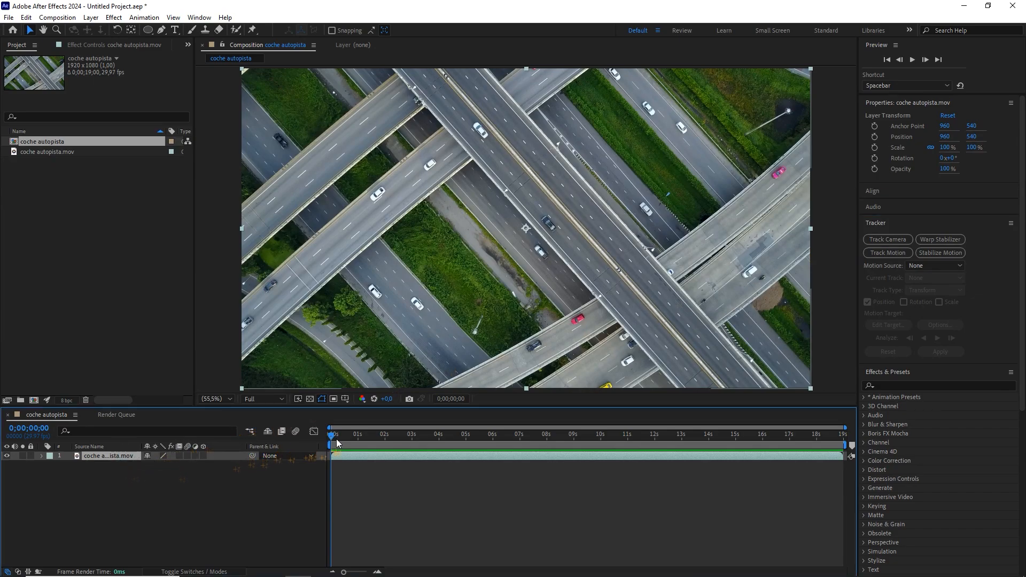
pyautogui.moveTo(336, 443); pyautogui.dragTo(396, 441)
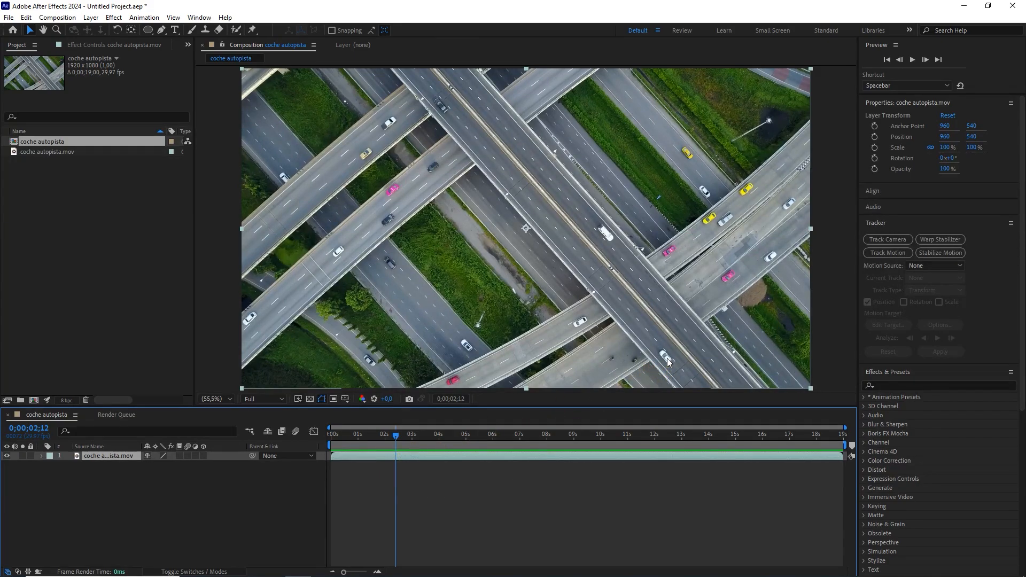
pyautogui.press('b')
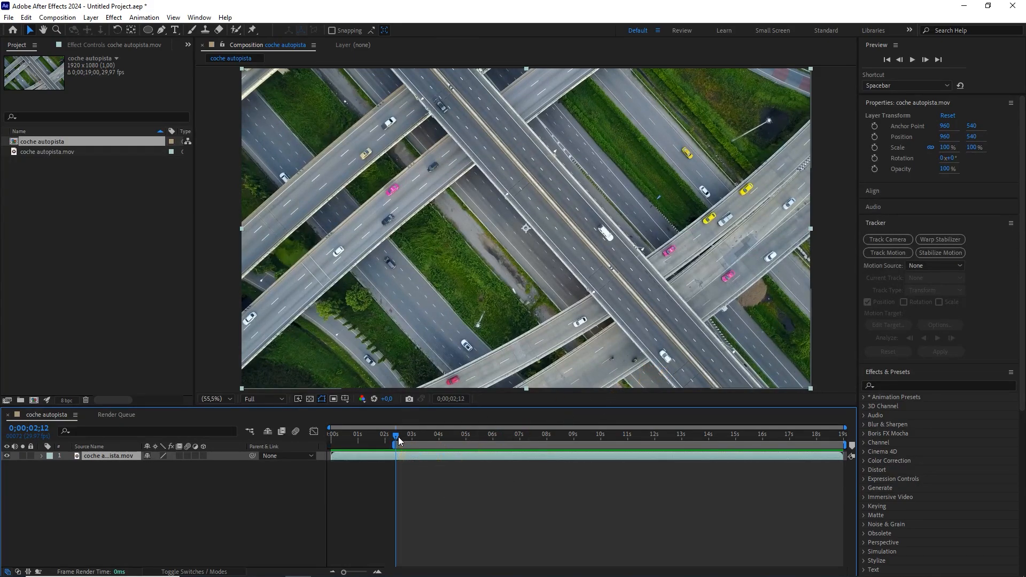
pyautogui.moveTo(399, 437); pyautogui.dragTo(557, 432)
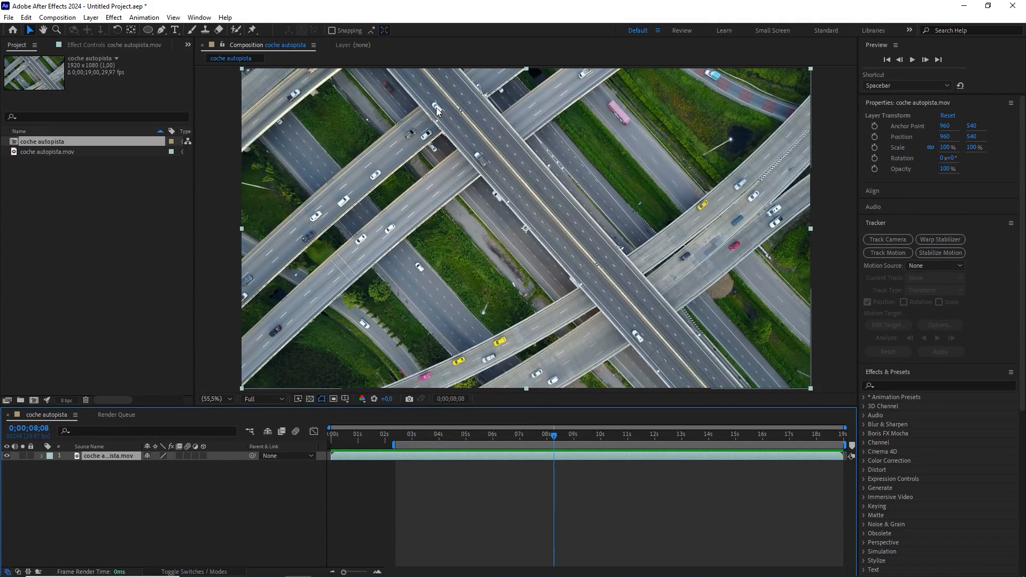
pyautogui.press('n')
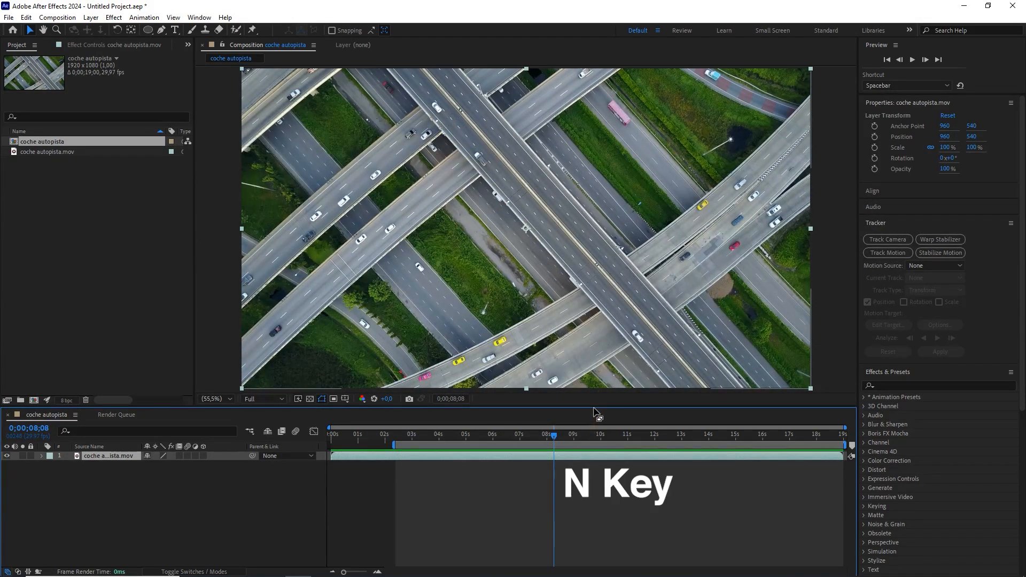
pyautogui.rightClick(495, 443)
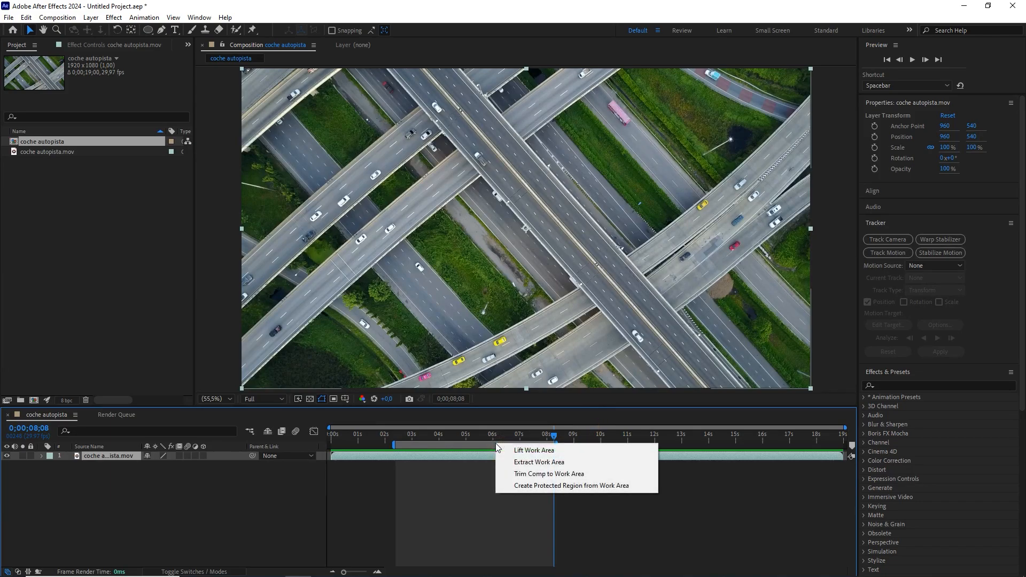
pyautogui.click(536, 475)
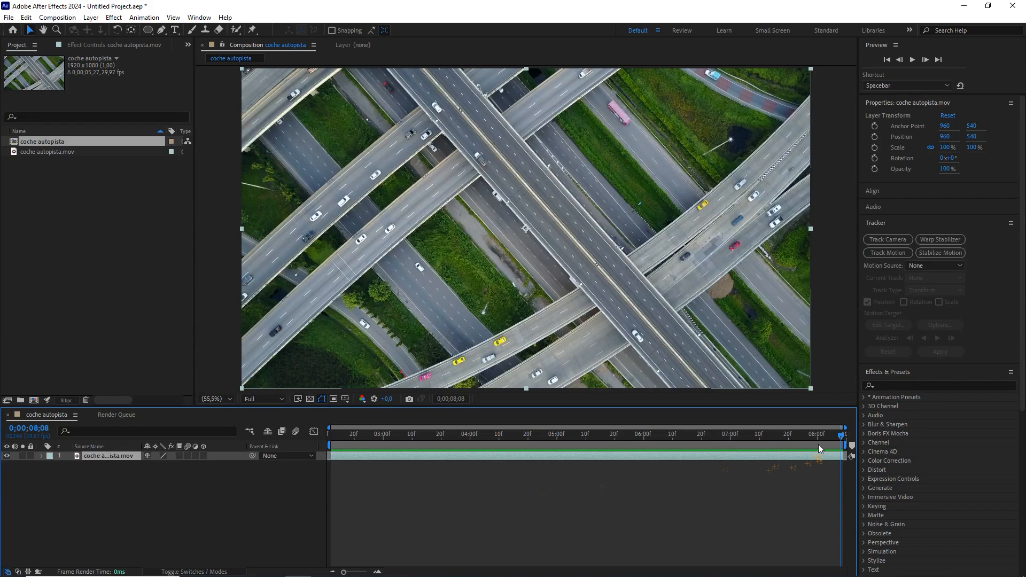
# Start Track Motion on the clip at the composition's first frame and place Track Point 1 on the white car at the central highway's lower end
pyautogui.moveTo(836, 436); pyautogui.dragTo(300, 400)
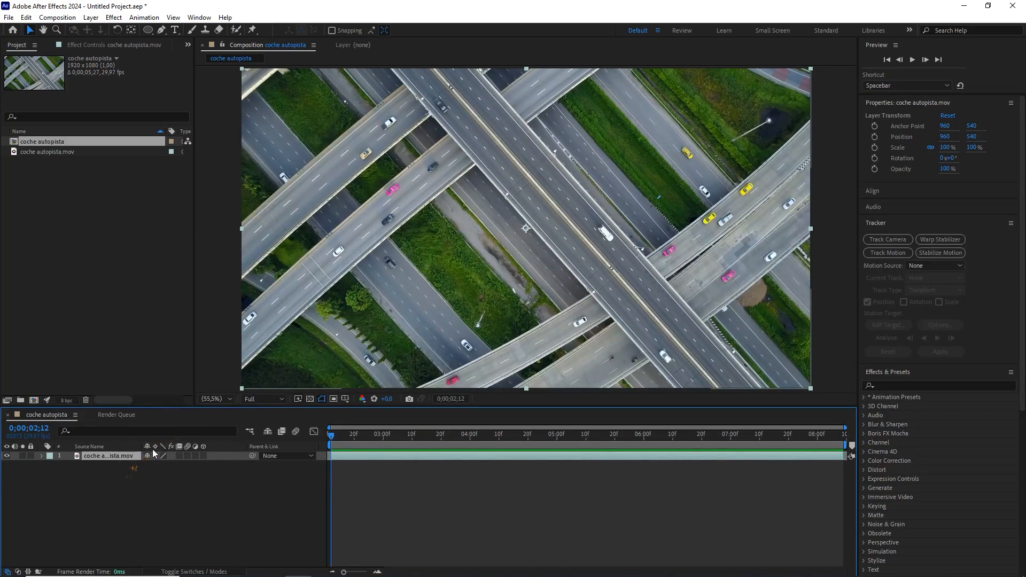
pyautogui.click(897, 255)
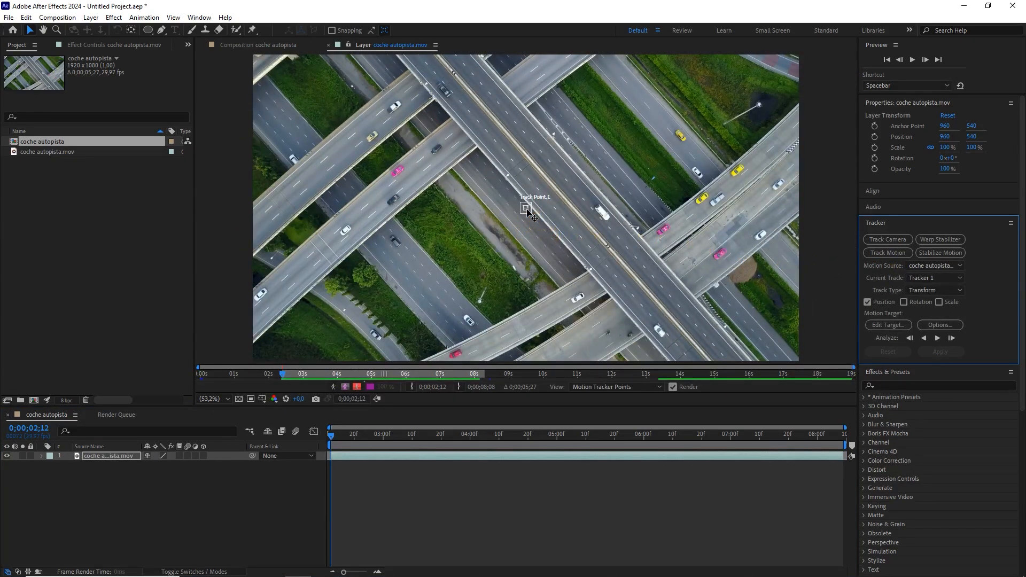
pyautogui.moveTo(533, 216); pyautogui.dragTo(662, 336)
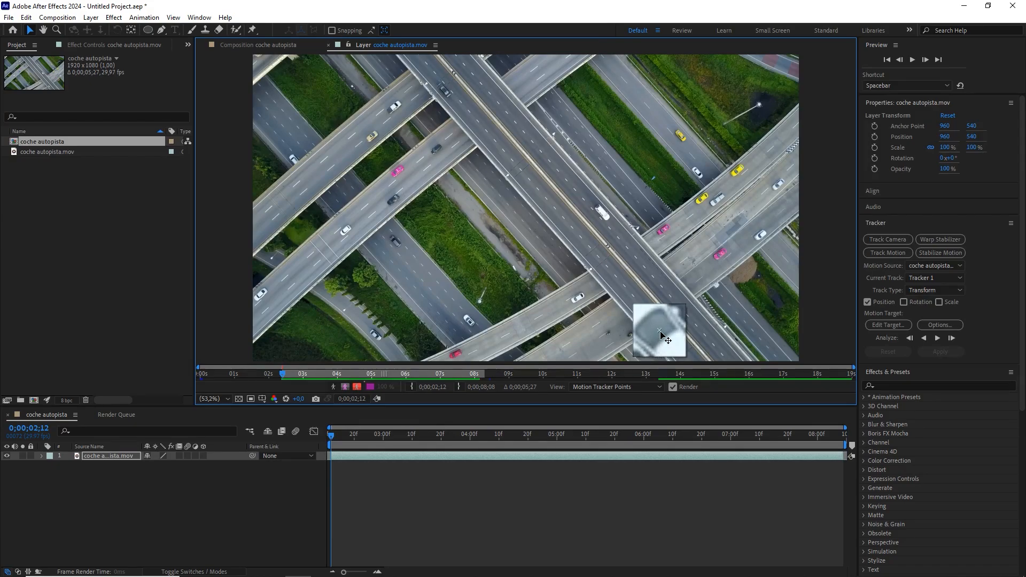
pyautogui.moveTo(660, 335); pyautogui.dragTo(661, 331)
# Enlarge Track Point 1's search region around the whole white car and shrink its feature region to the car's dark windshield
pyautogui.scroll(5, 660, 331)
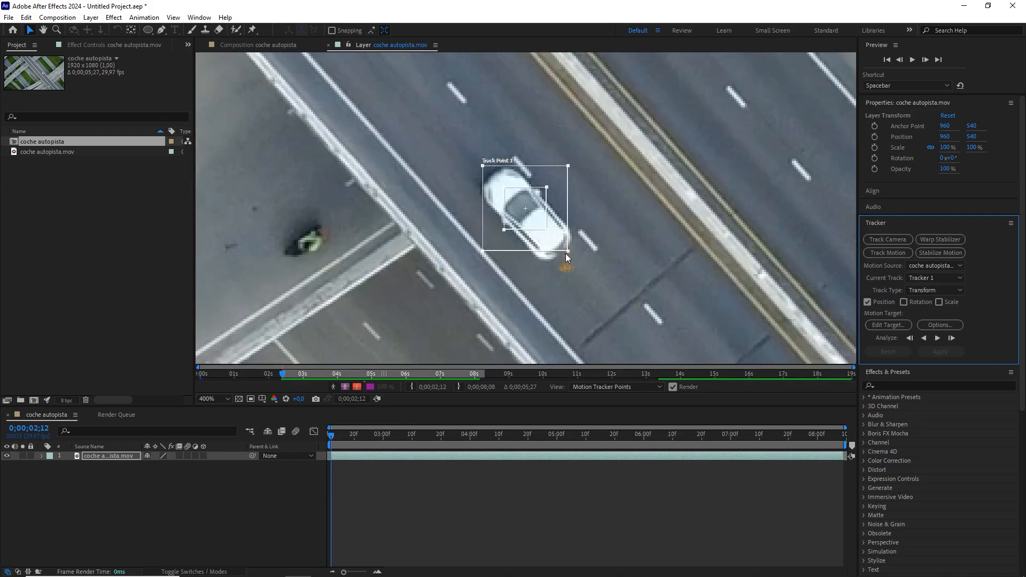
pyautogui.moveTo(567, 252); pyautogui.dragTo(587, 270)
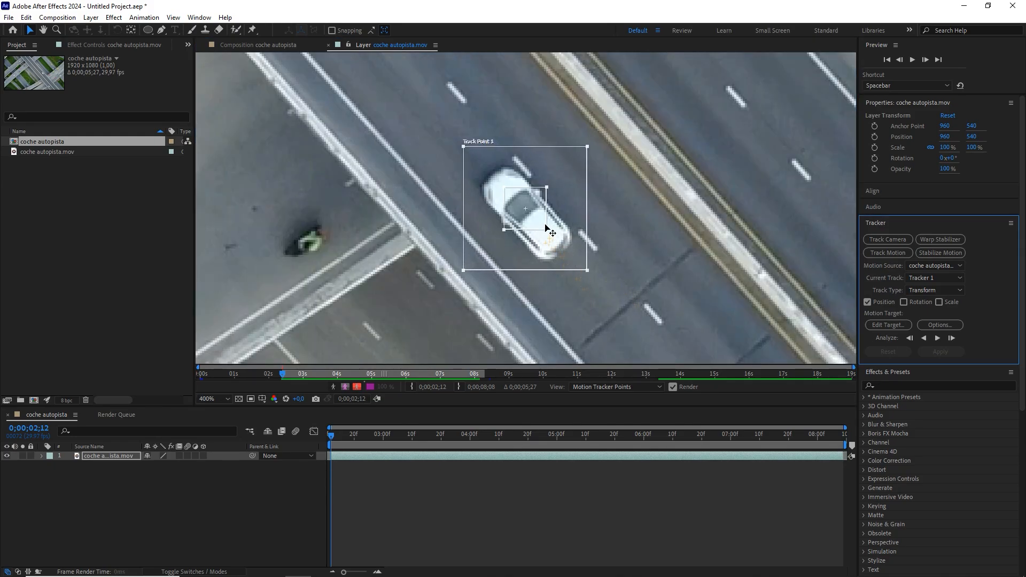
pyautogui.moveTo(548, 230); pyautogui.dragTo(530, 212)
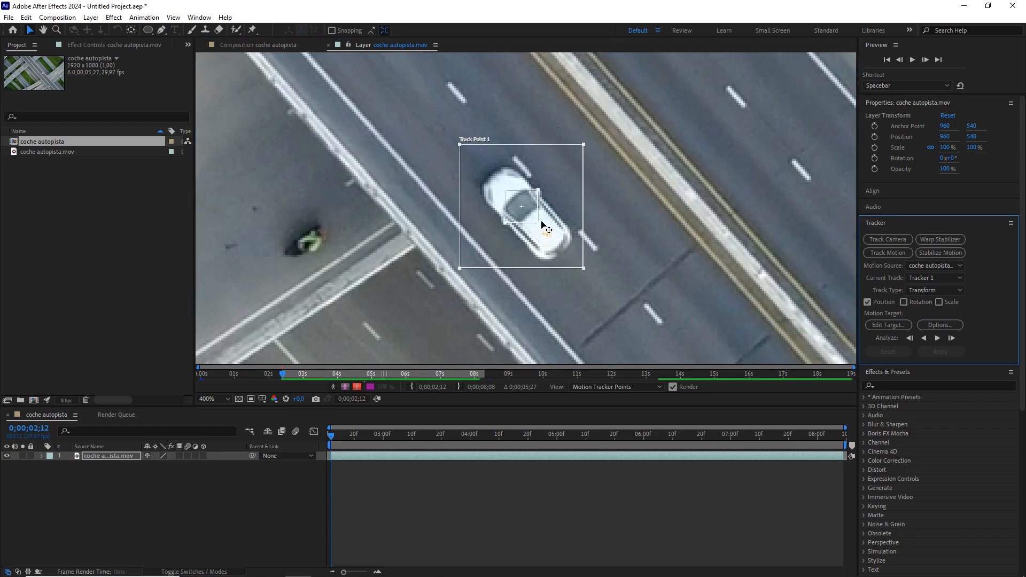
# Analyze the white car's motion forward through the end of the trimmed clip
pyautogui.scroll(-2, 540, 221)
pyautogui.moveTo(528, 161); pyautogui.dragTo(570, 197)
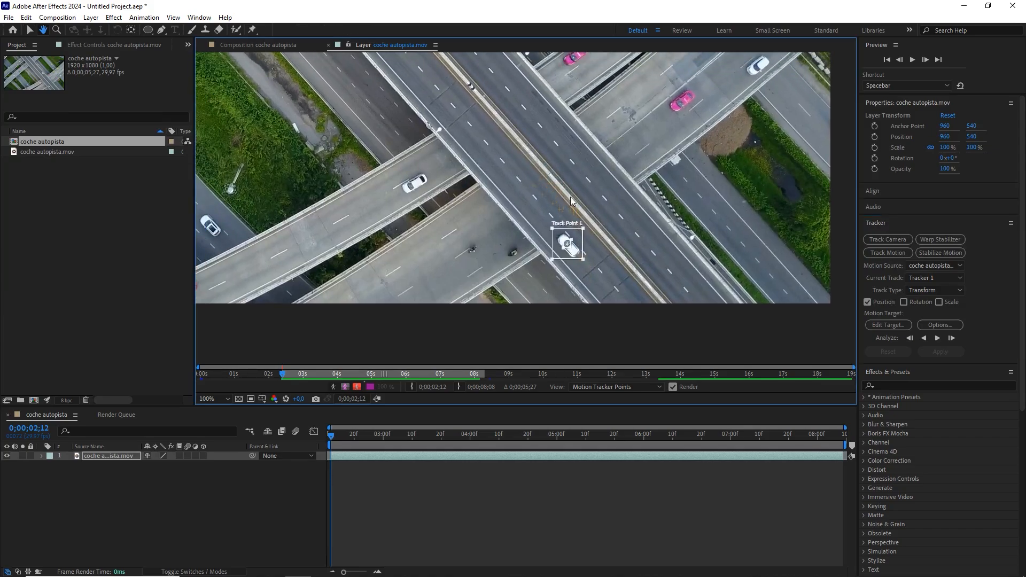
pyautogui.scroll(-2, 571, 201)
pyautogui.moveTo(533, 158); pyautogui.dragTo(644, 233)
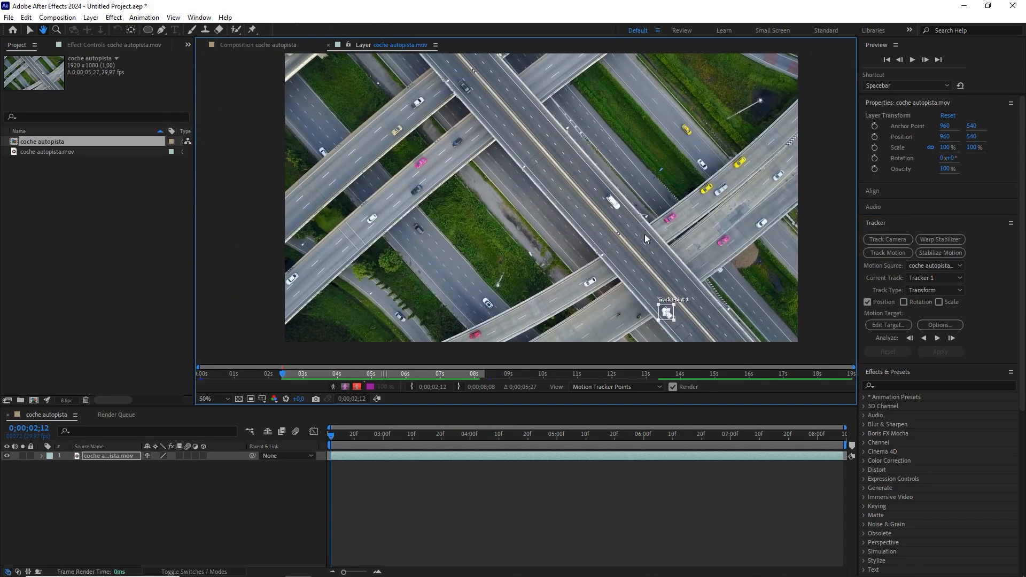
pyautogui.click(938, 338)
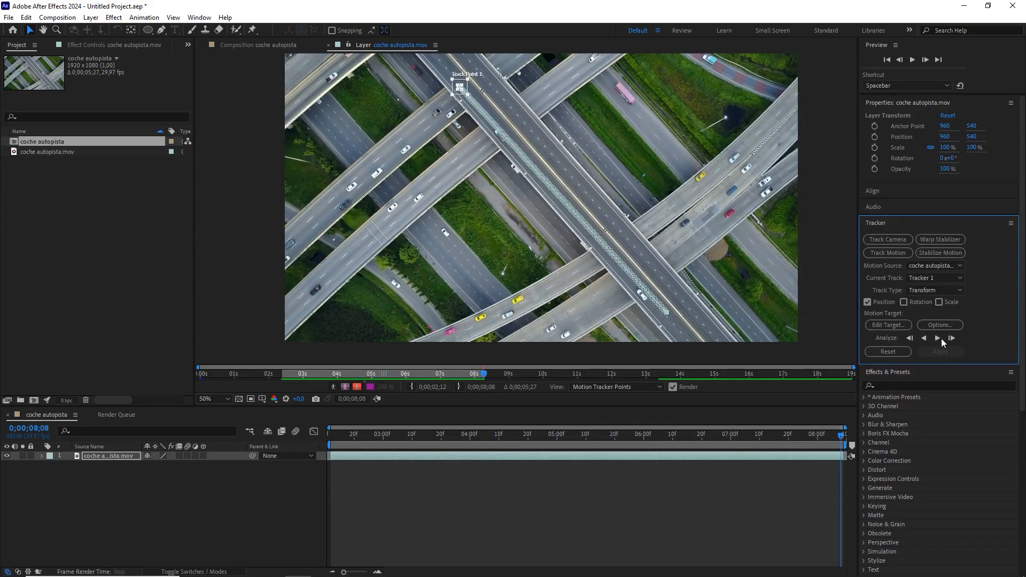
# Return to the composition's first frame and add a null object
pyautogui.moveTo(841, 434)
pyautogui.mouseDown()
pyautogui.moveTo(313, 386)
pyautogui.moveTo(419, 405)
pyautogui.moveTo(290, 403)
pyautogui.mouseUp()
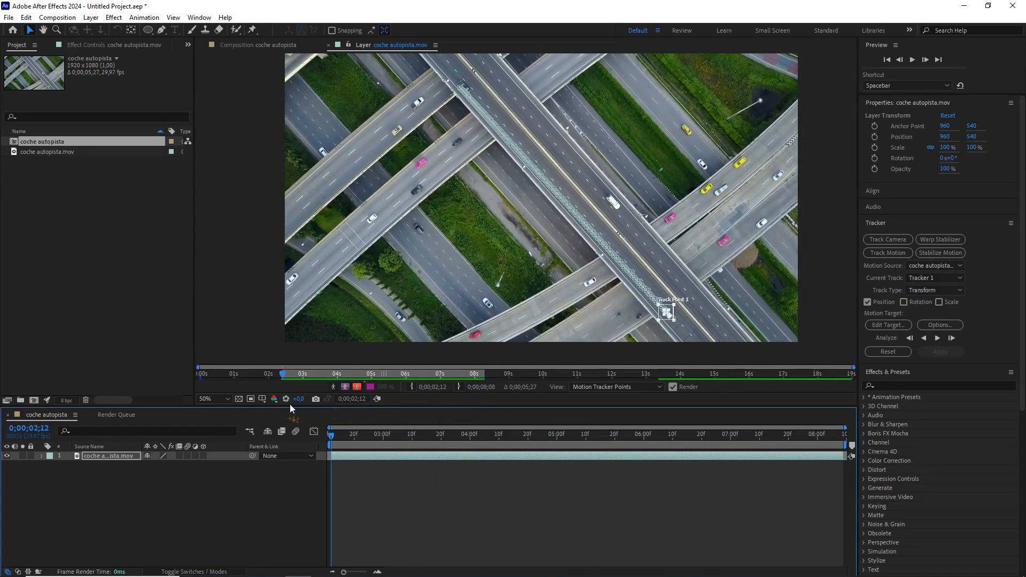
pyautogui.rightClick(203, 492)
pyautogui.moveTo(296, 367)
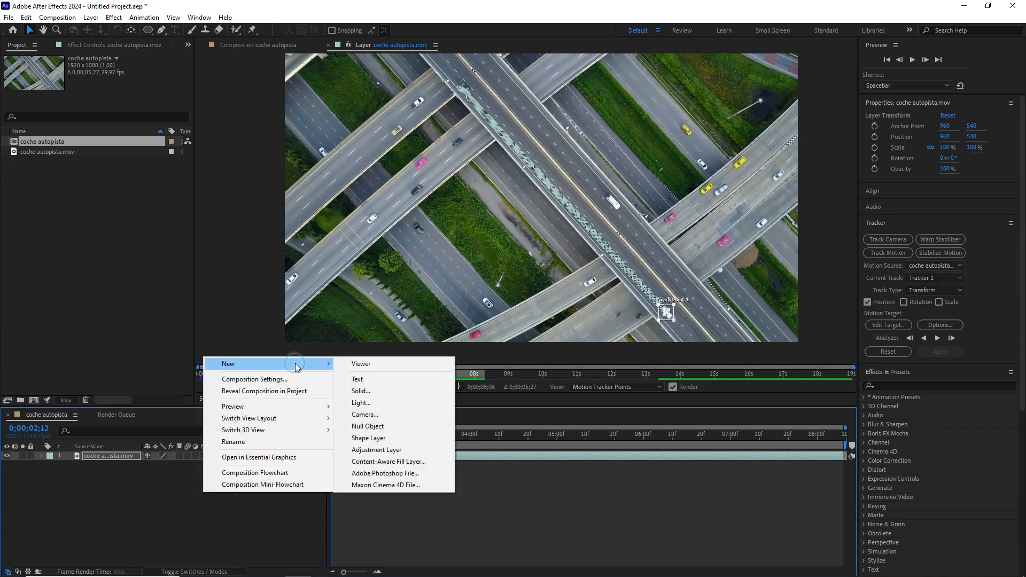
pyautogui.click(369, 426)
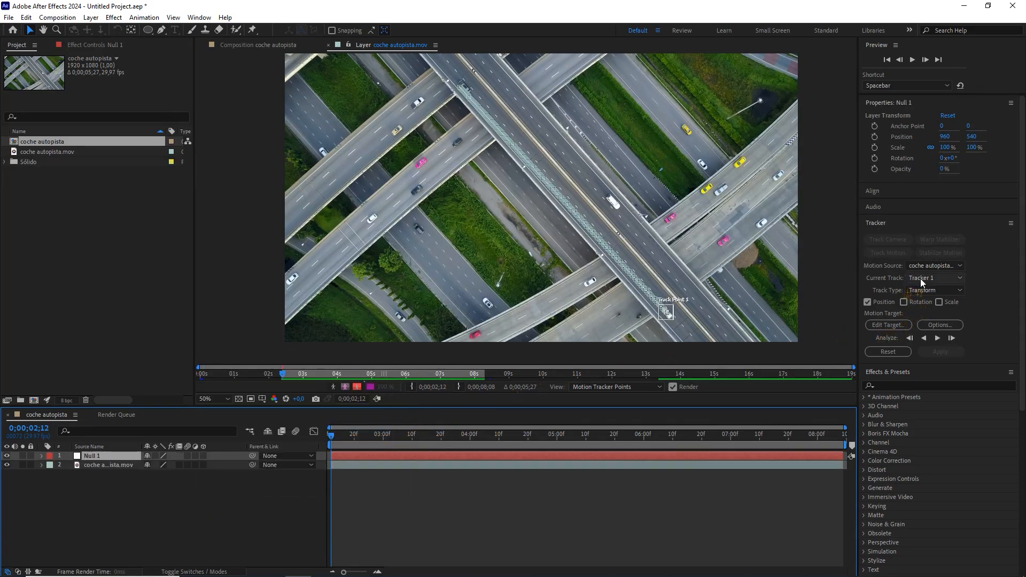
# Set Null 1 as the motion target, apply the track in X and Y, and scrub the timeline to check it
pyautogui.click(890, 325)
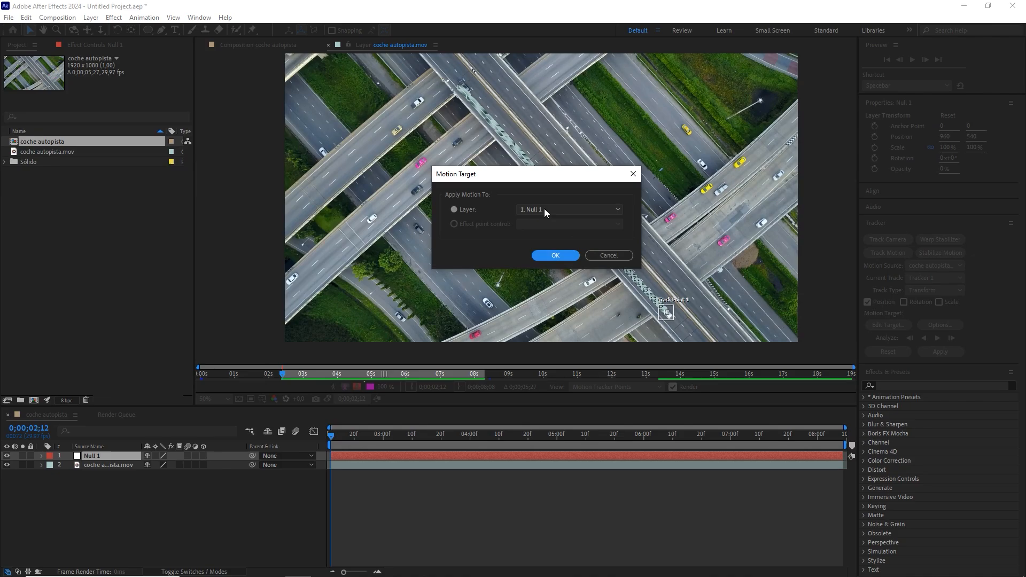
pyautogui.click(557, 255)
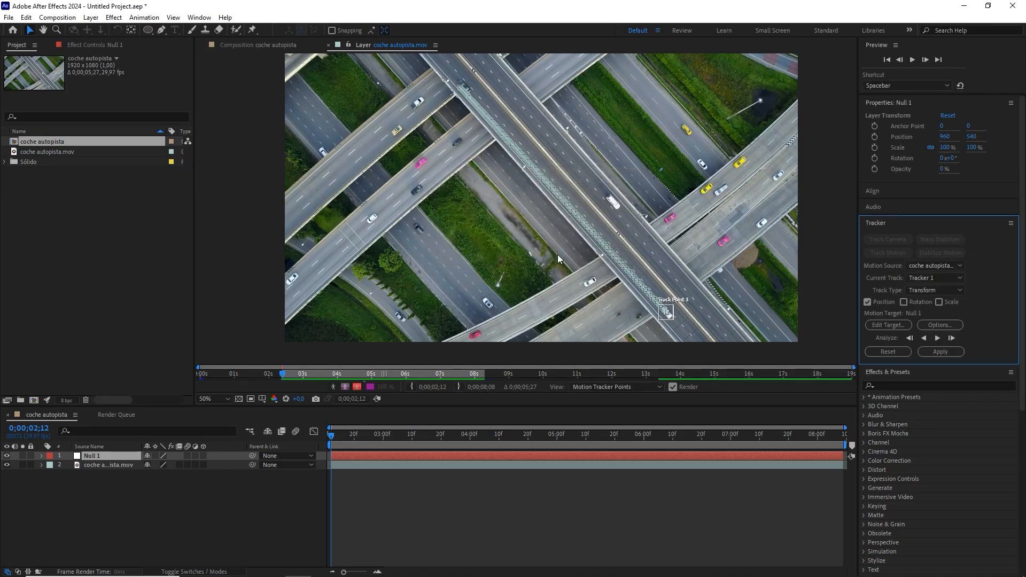
pyautogui.click(934, 352)
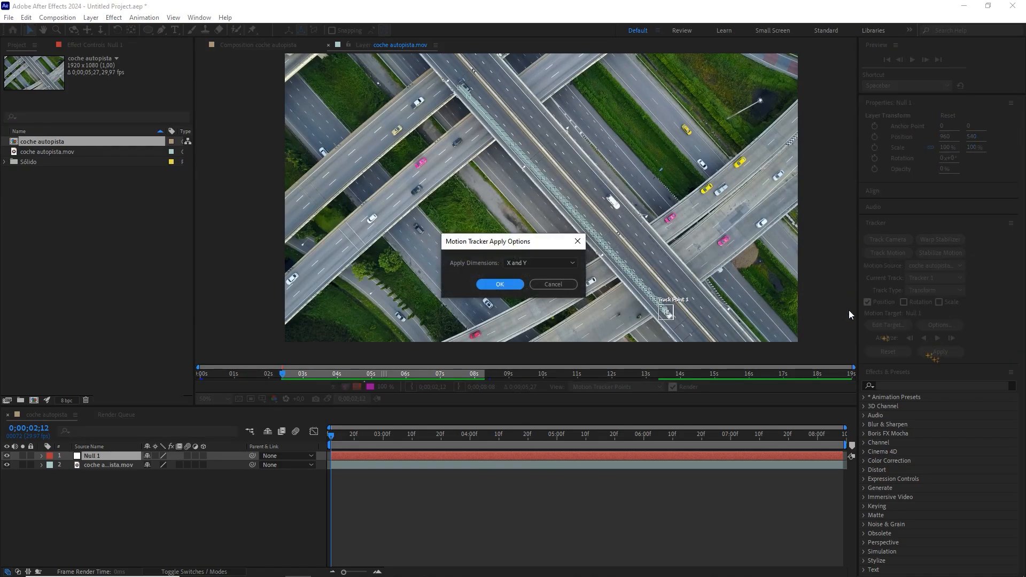
pyautogui.click(517, 262)
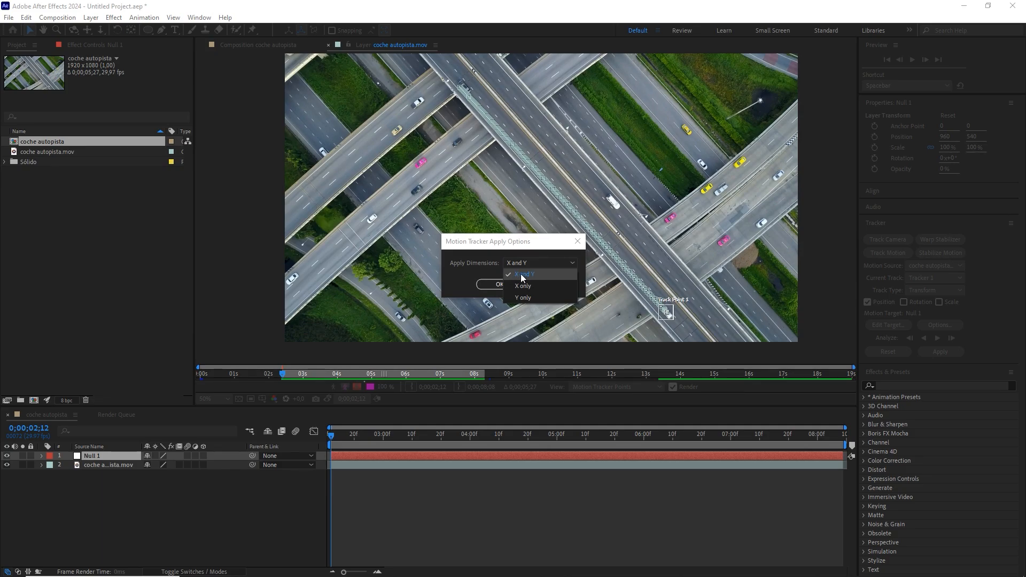
pyautogui.click(521, 277)
pyautogui.click(499, 283)
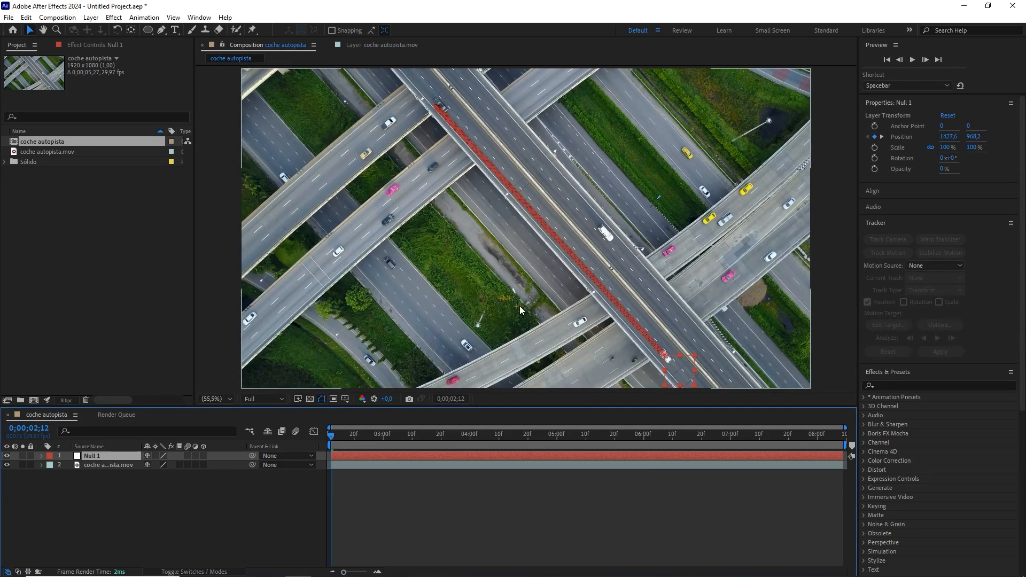
pyautogui.moveTo(325, 434); pyautogui.dragTo(660, 429)
pyautogui.moveTo(623, 425); pyautogui.dragTo(327, 418)
# With no layer selected, draw an unfilled circle about 94 px wide near the frame's center with a 20 px white stroke
pyautogui.click(233, 491)
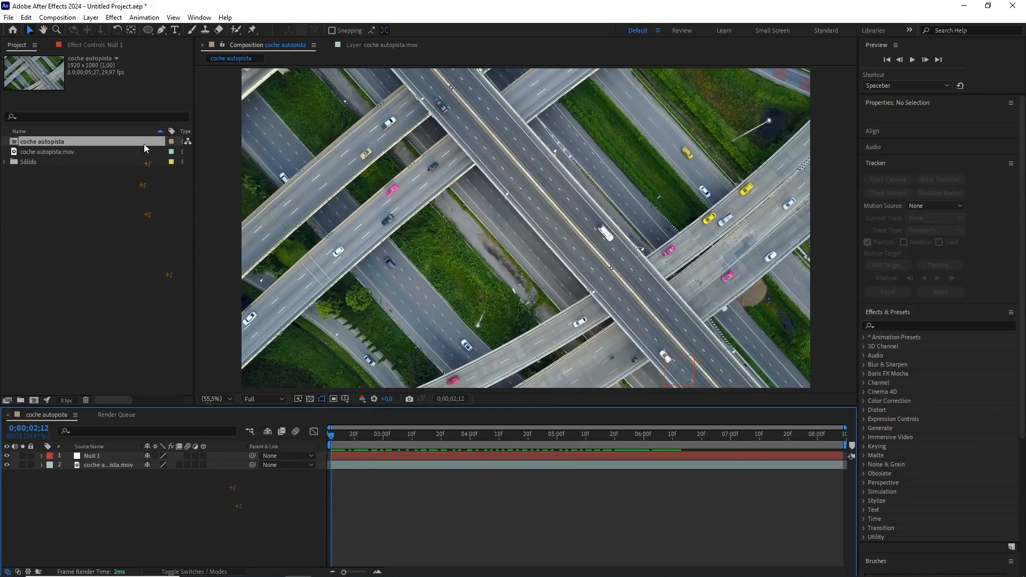
pyautogui.click(148, 30)
pyautogui.moveTo(553, 225); pyautogui.dragTo(568, 240)
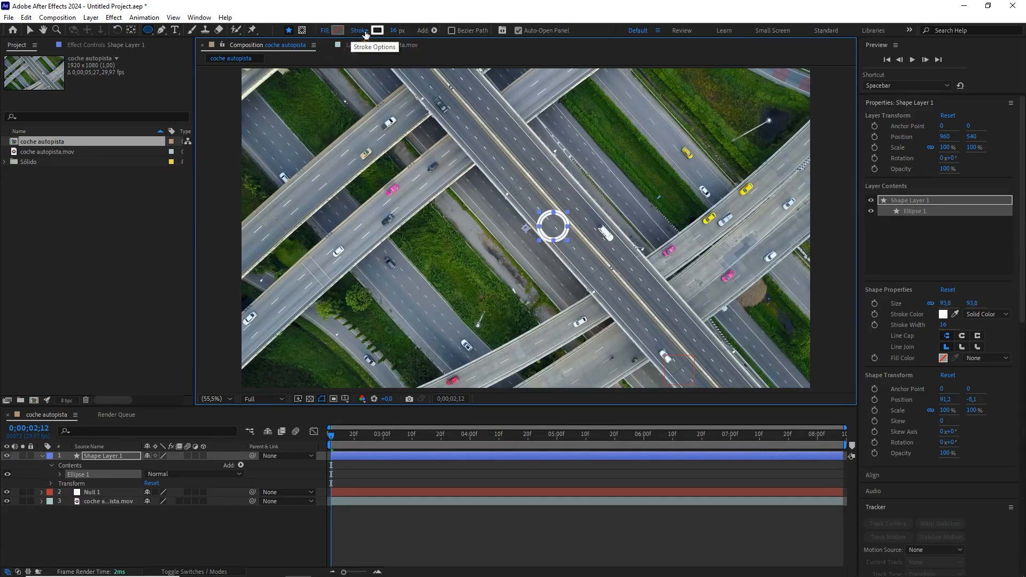
pyautogui.click(395, 30)
pyautogui.press('Up')
pyautogui.press('Up')
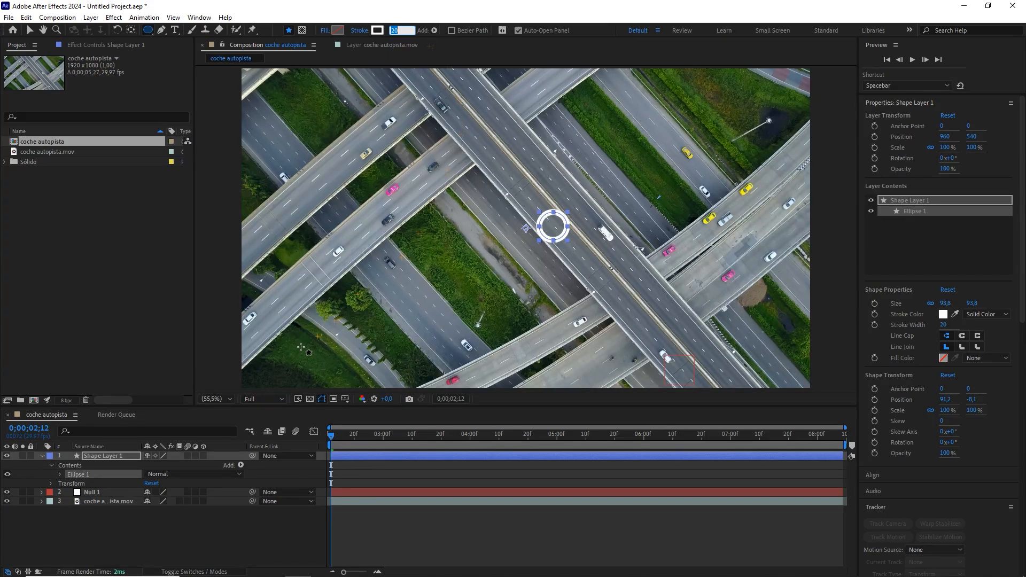
# Add Trim Paths to the circle's shape layer and set its End to 75%
pyautogui.click(130, 457)
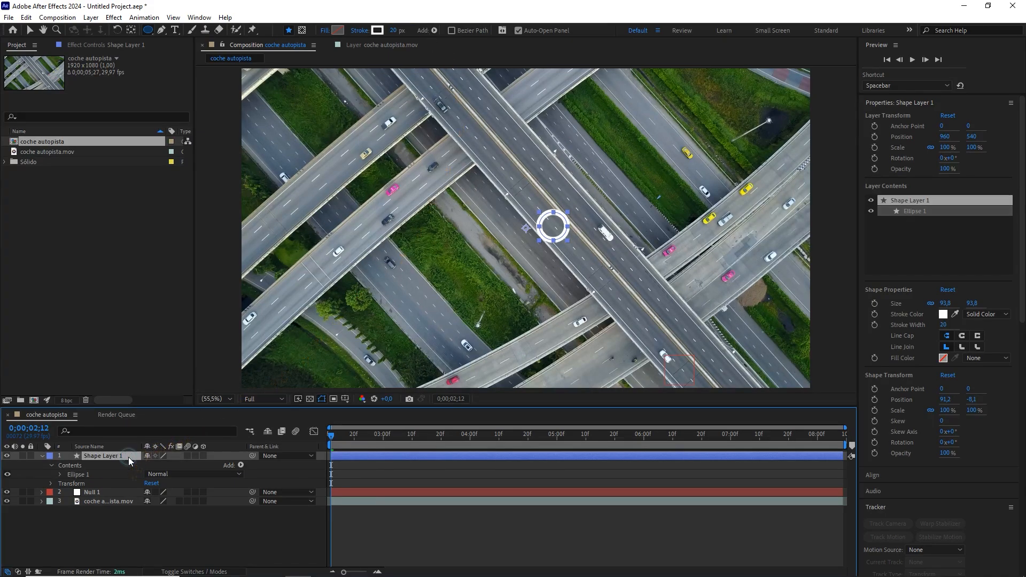
pyautogui.click(240, 465)
pyautogui.click(278, 406)
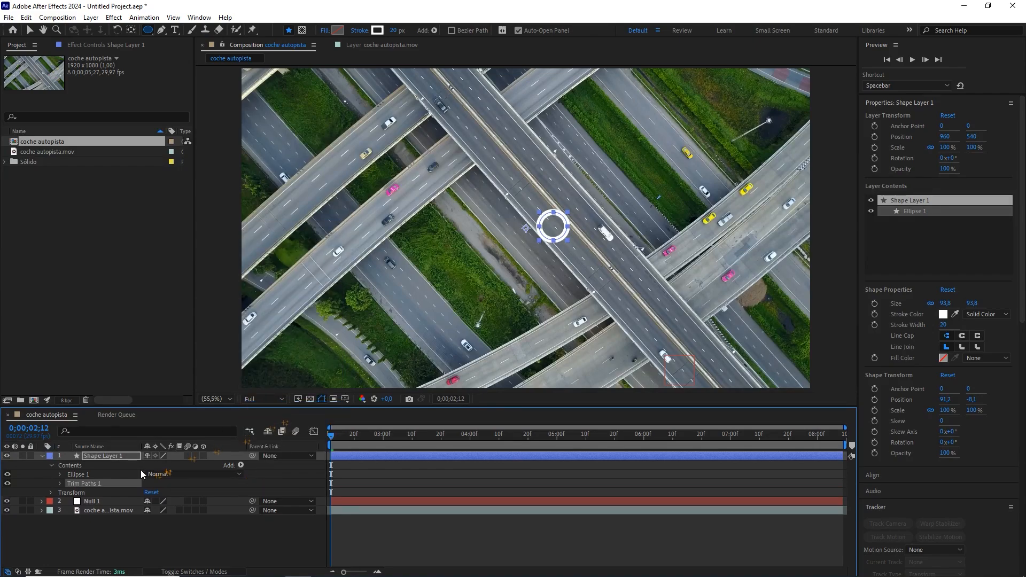
pyautogui.click(59, 484)
pyautogui.moveTo(151, 501); pyautogui.dragTo(133, 503)
pyautogui.click(152, 501)
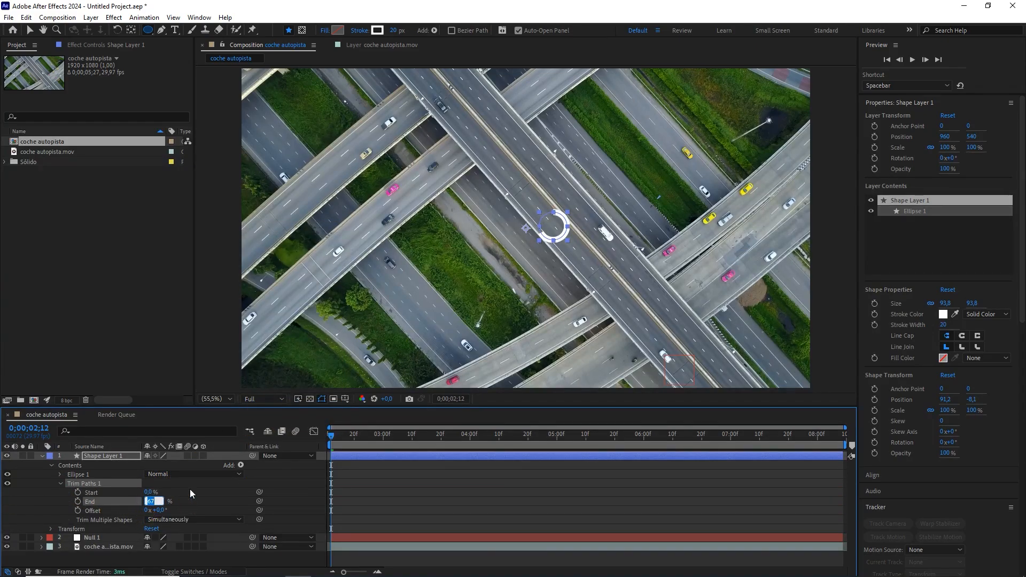
pyautogui.click(231, 496)
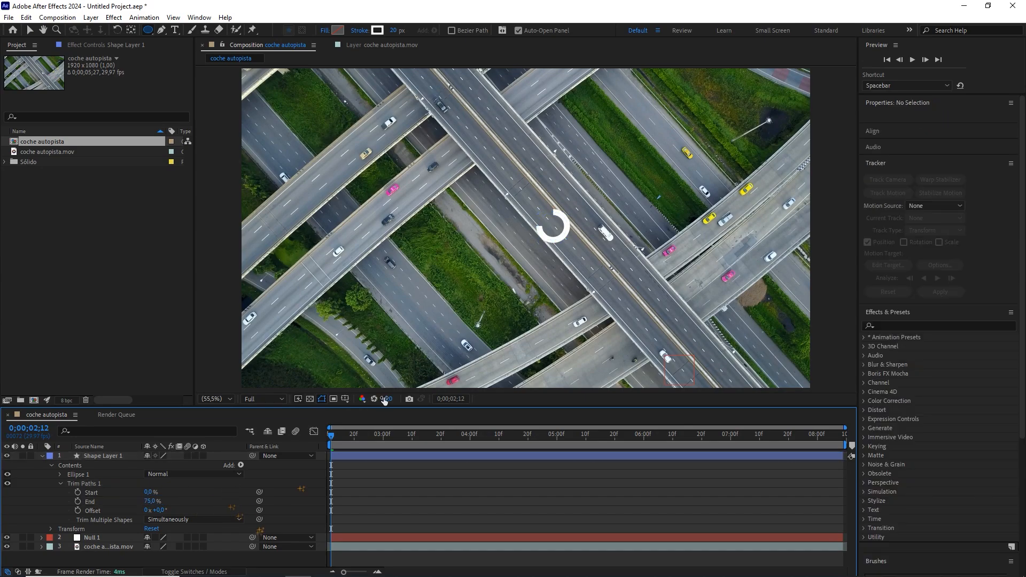
# Add the expression time*300 to the Offset of the circle's Trim Paths and preview the rotation
pyautogui.press('/')
pyautogui.press(',')
pyautogui.press(',')
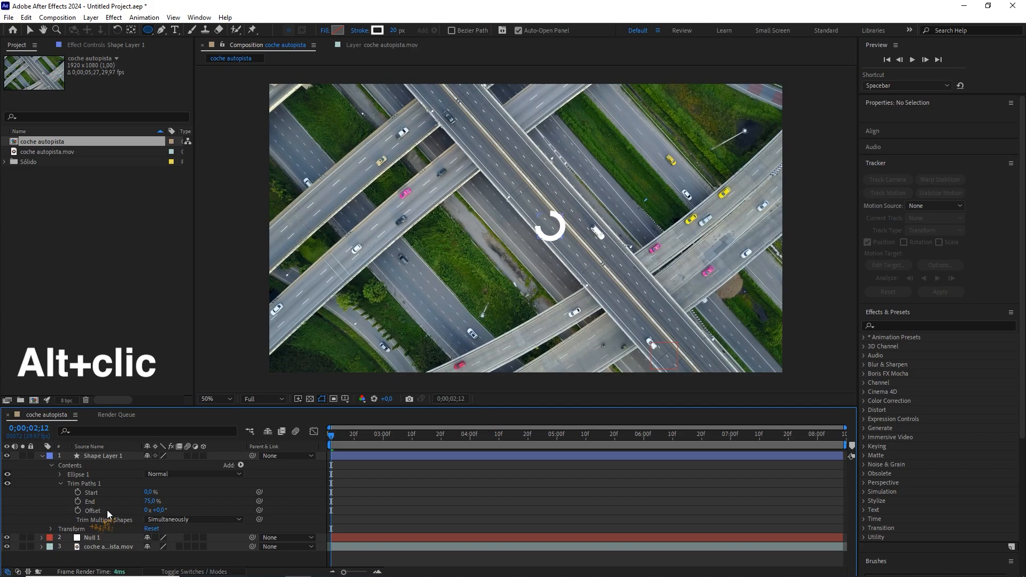
pyautogui.keyDown('alt'); pyautogui.click(79, 511); pyautogui.keyUp('alt')
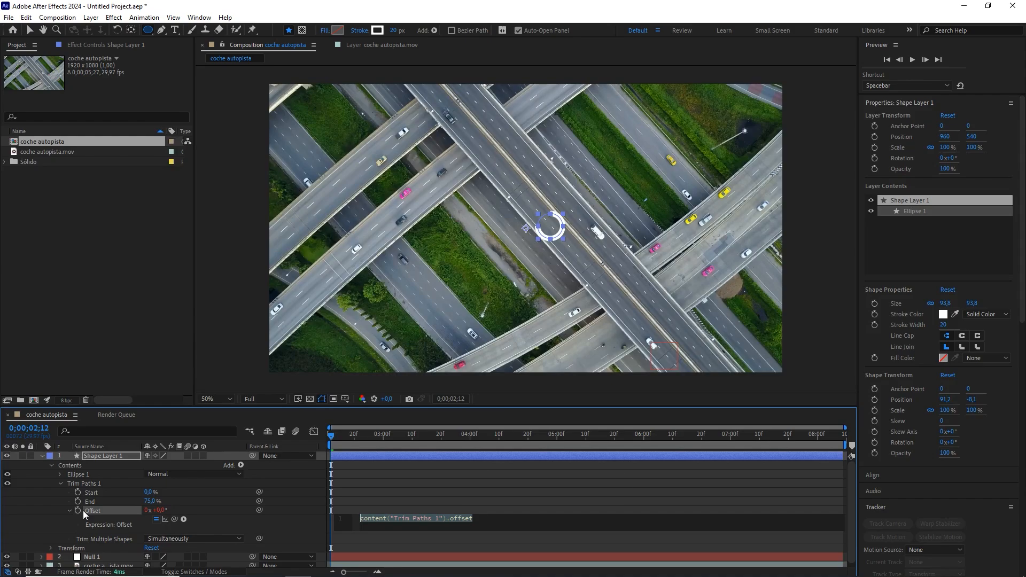
pyautogui.write('time*')
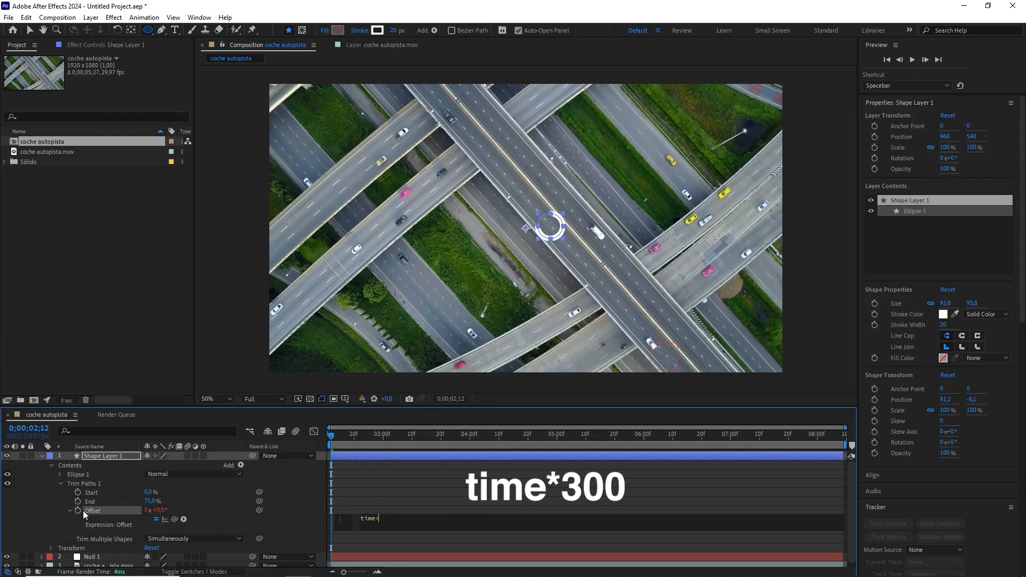
pyautogui.write('300')
pyautogui.click(406, 496)
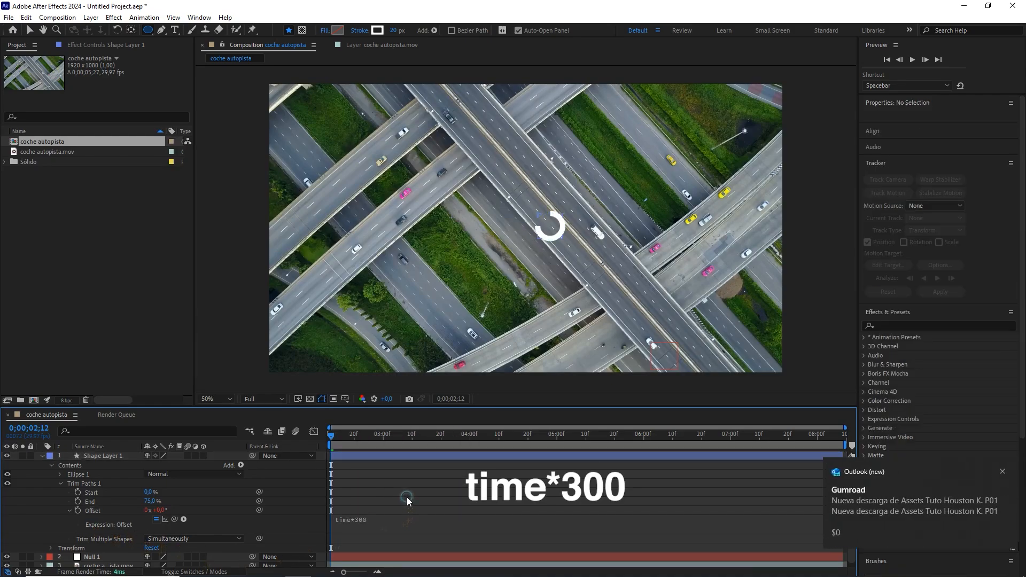
pyautogui.moveTo(332, 441); pyautogui.dragTo(297, 417)
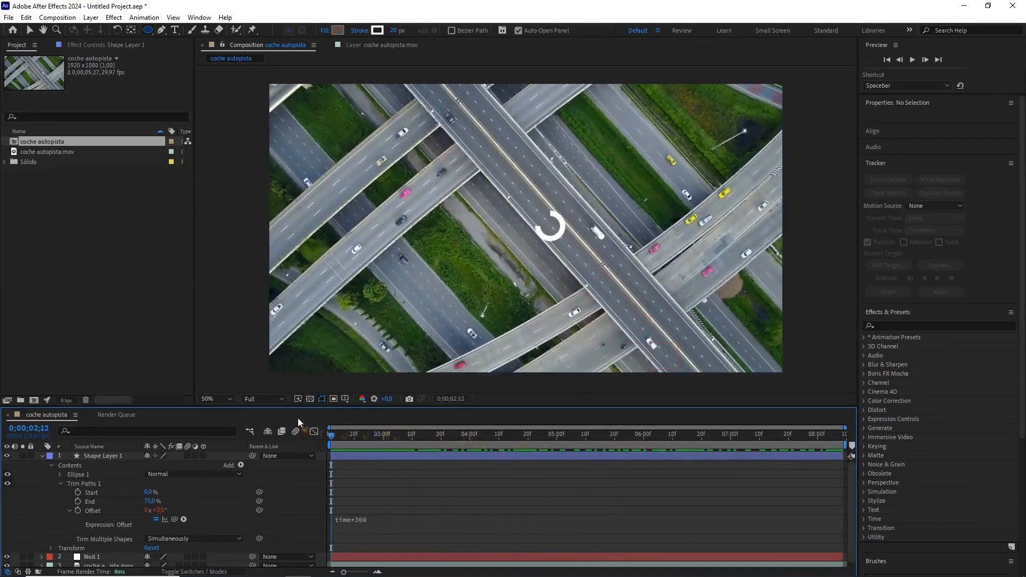
# Center the anchor point of Shape Layer 1 on the circle
pyautogui.click(117, 455)
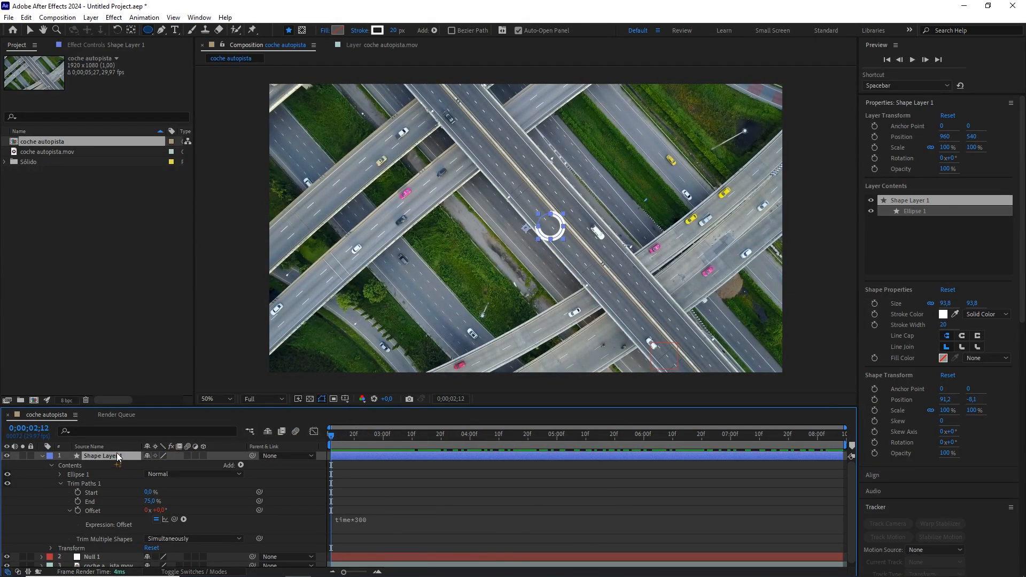
pyautogui.hotkey('ctrl', 'alt', 'Home')
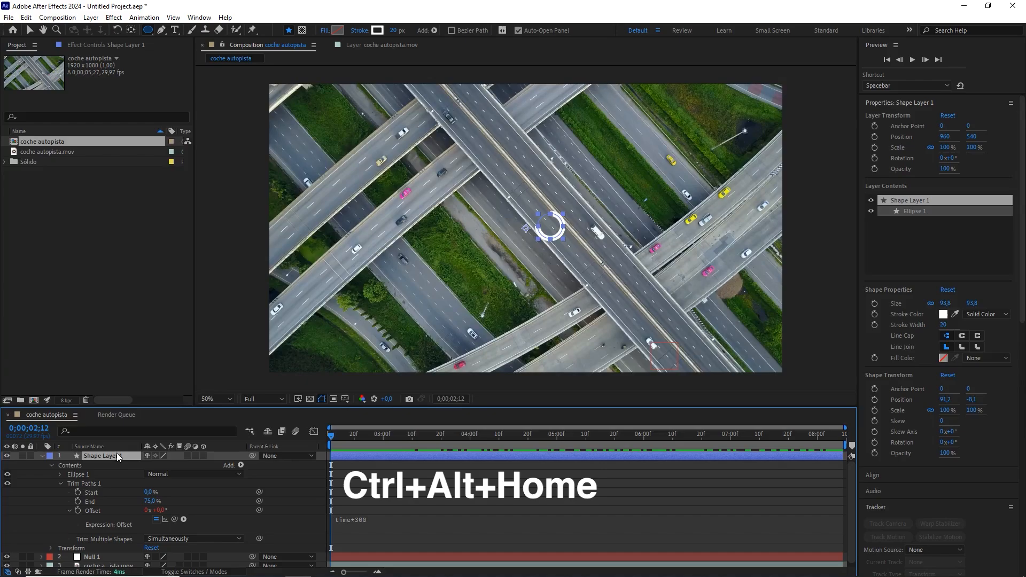
pyautogui.hotkey('ctrl', 'alt', 'Home')
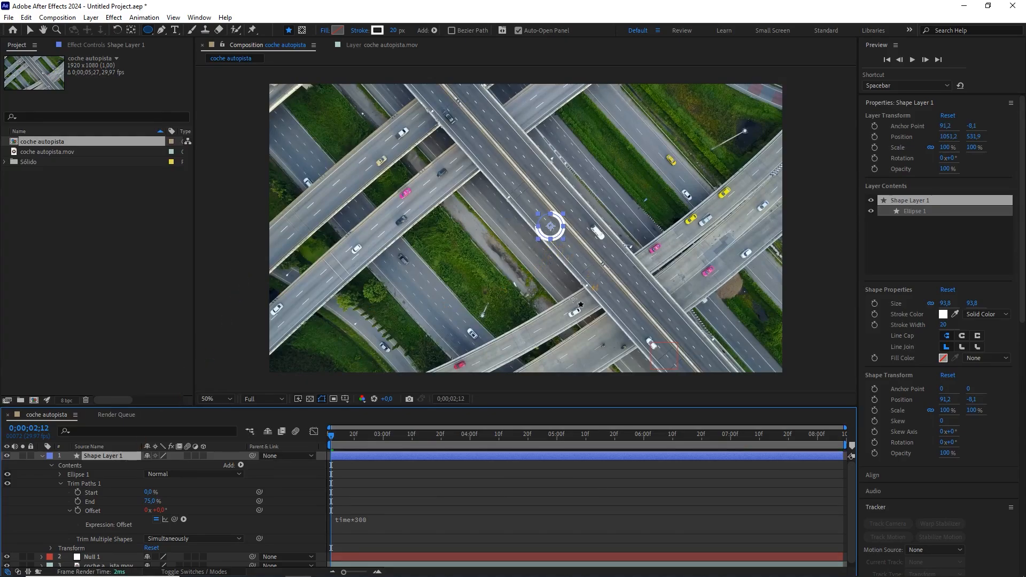
# Parent Shape Layer 1 to Null 1 so it snaps to the null's position, and preview it following the car
pyautogui.moveTo(360, 431); pyautogui.dragTo(446, 437)
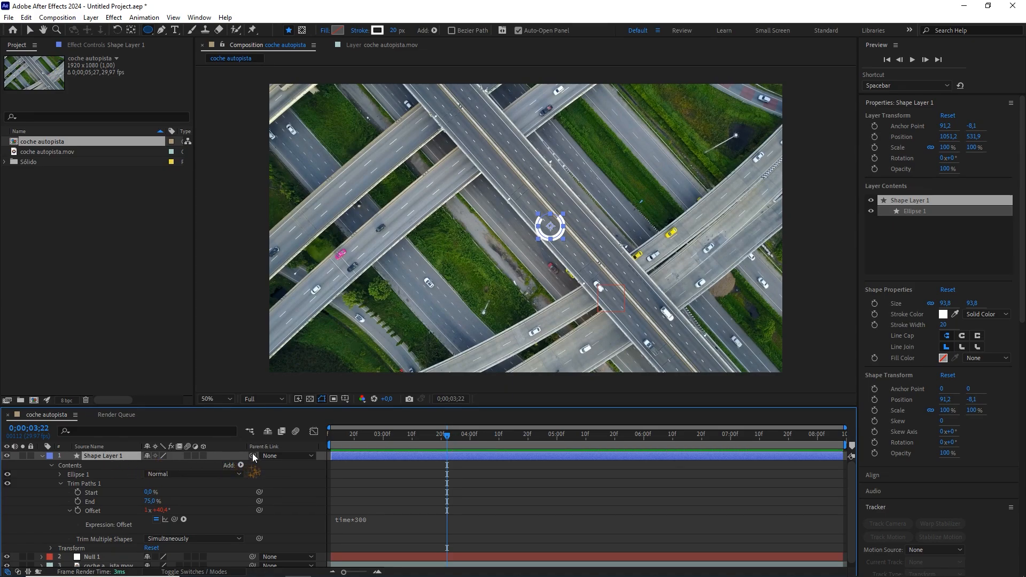
pyautogui.moveTo(252, 455); pyautogui.dragTo(99, 561)
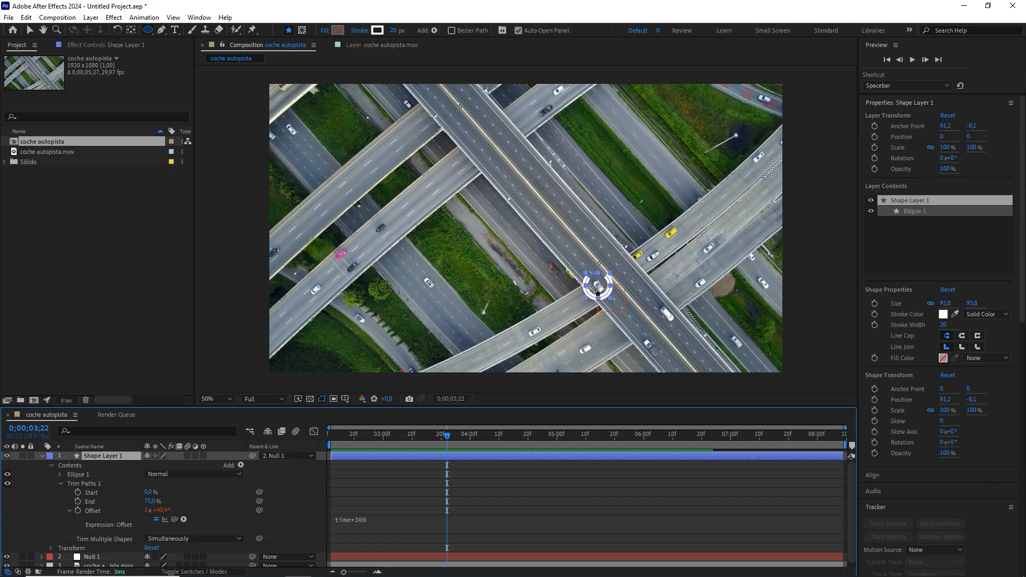
pyautogui.press('space')
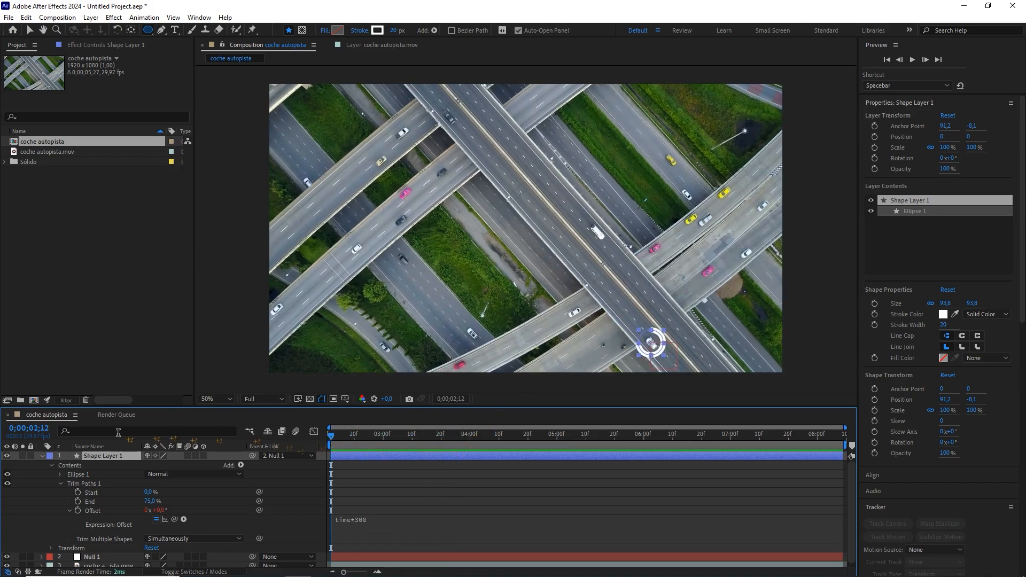
pyautogui.click(42, 456)
pyautogui.click(306, 501)
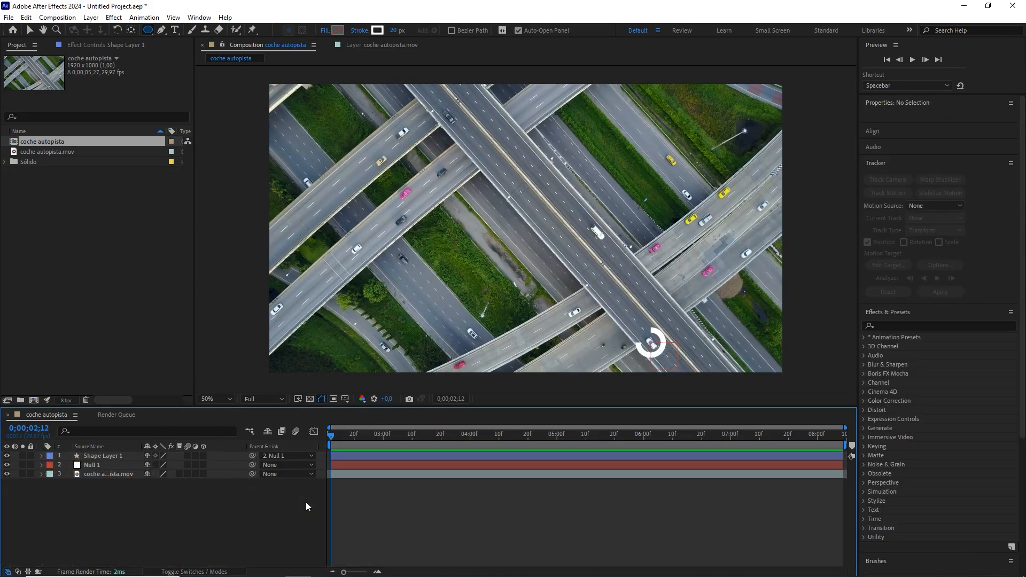
pyautogui.press('space')
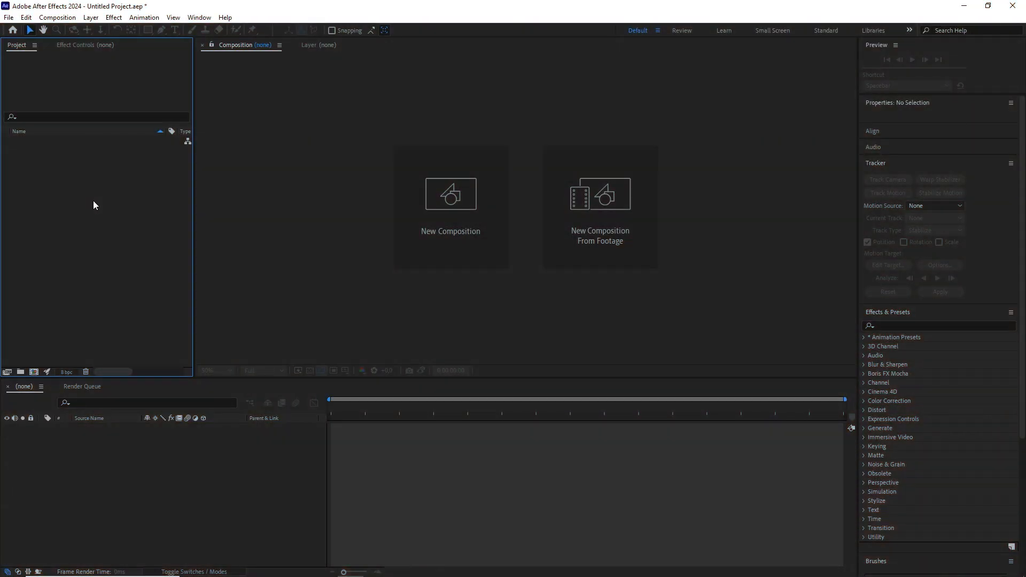
# Create a composition named texto at 1920 x 1080 px, 30 fps, with a duration of 0:00:10:00
pyautogui.click(57, 17)
pyautogui.click(69, 30)
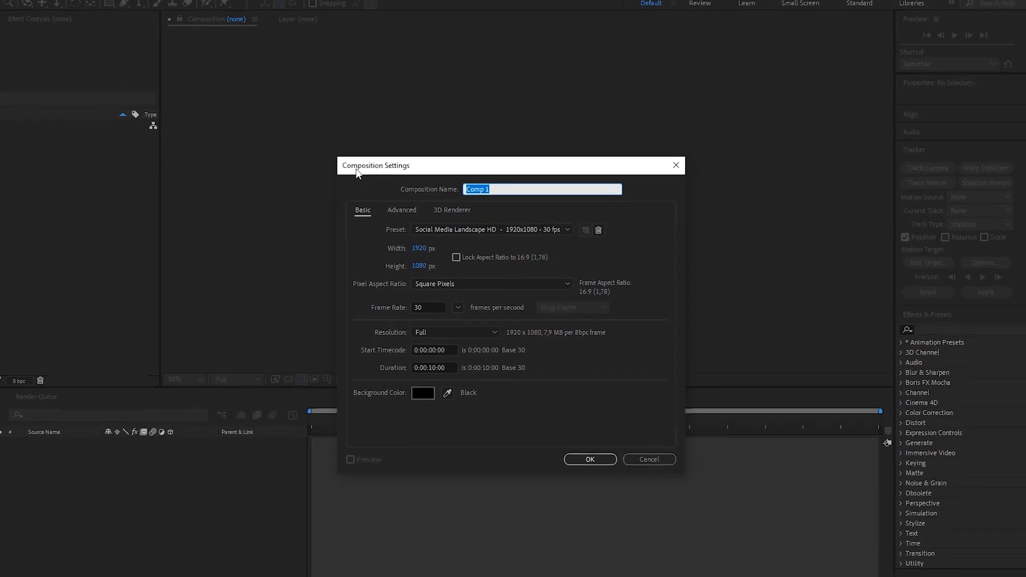
pyautogui.write('texto')
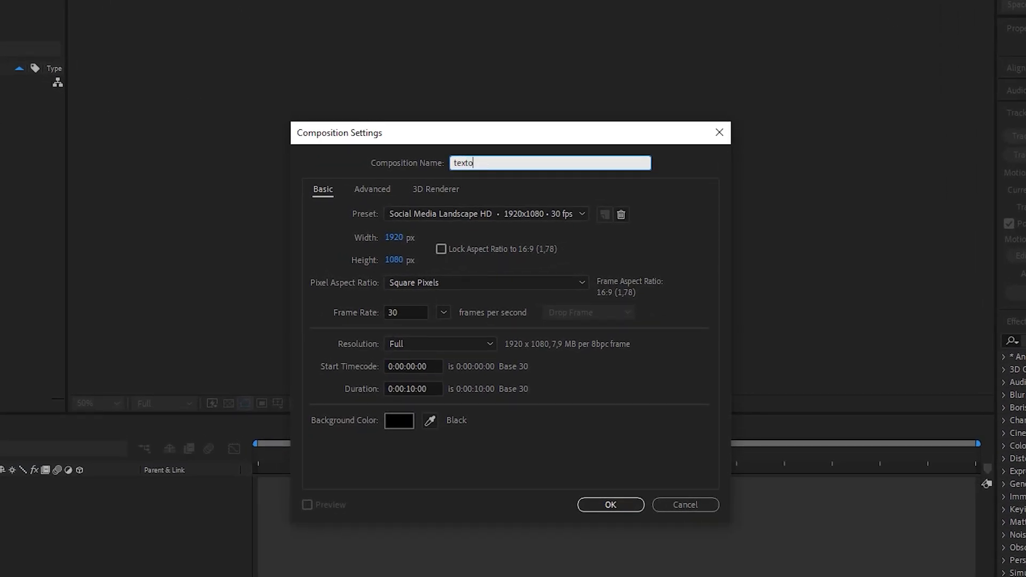
pyautogui.click(398, 259)
pyautogui.click(414, 311)
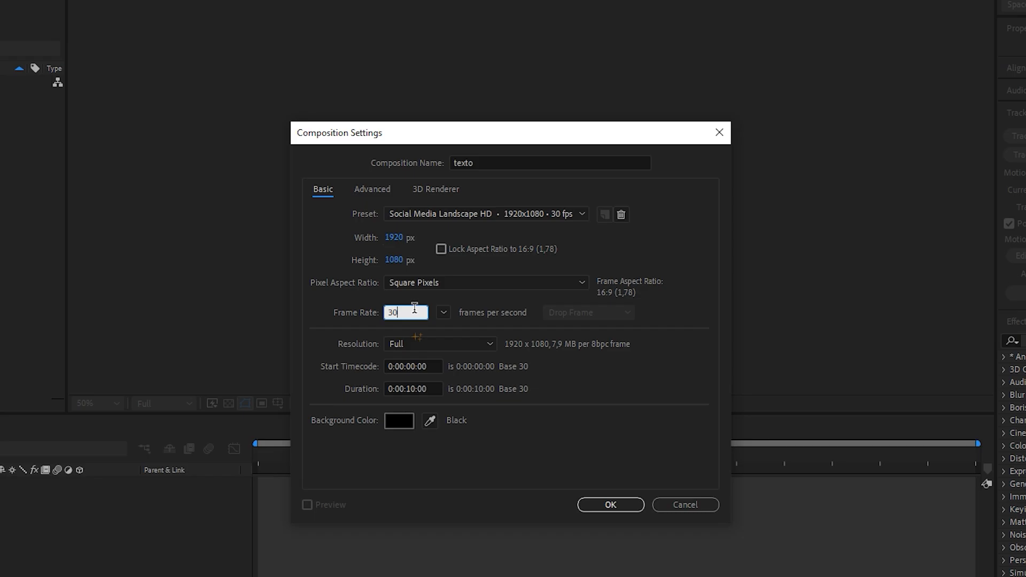
pyautogui.click(422, 389)
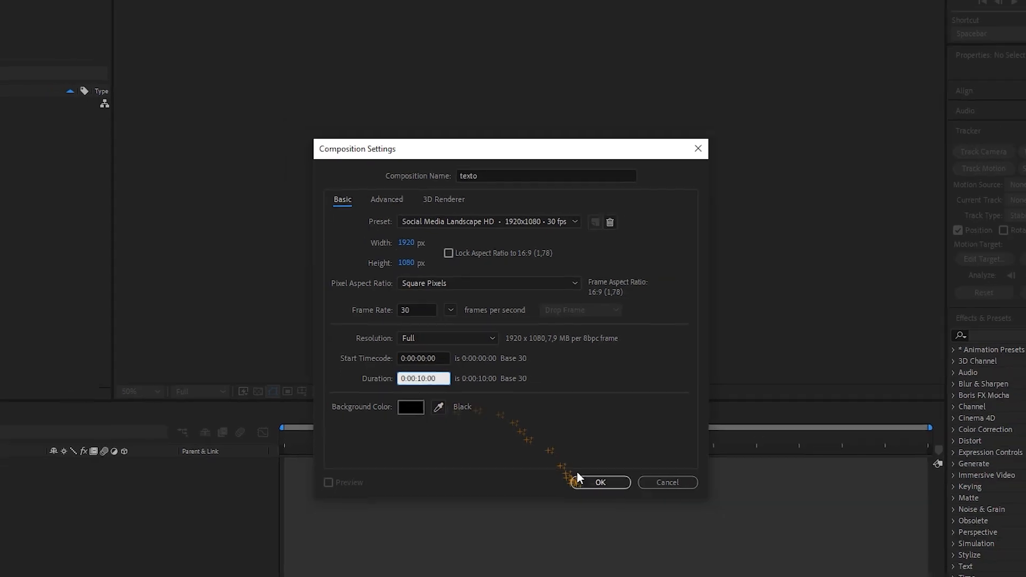
pyautogui.click(610, 504)
# Add a text layer reading LIKE in the upper middle of the composition
pyautogui.scroll(4, 520, 278)
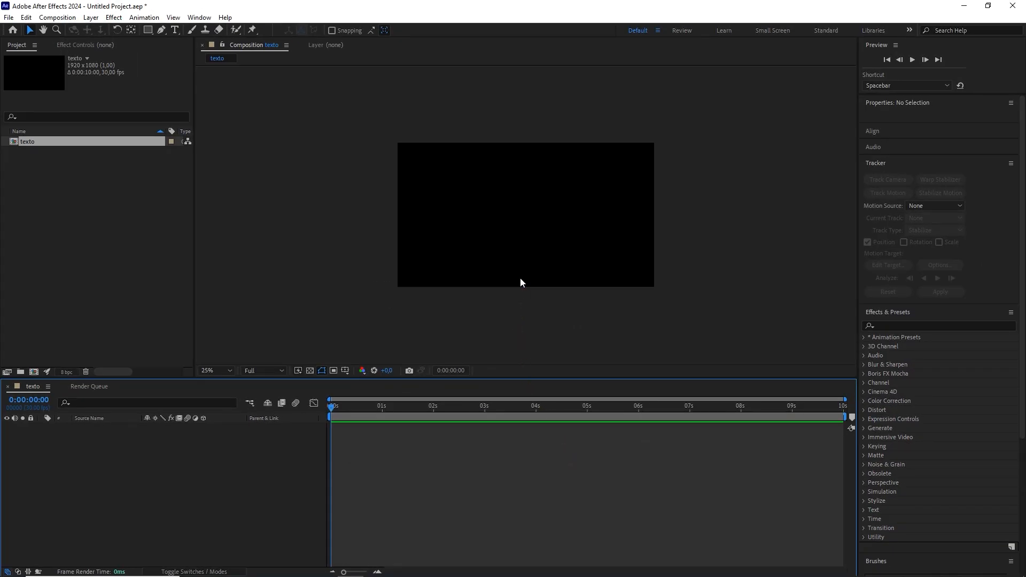
pyautogui.click(175, 29)
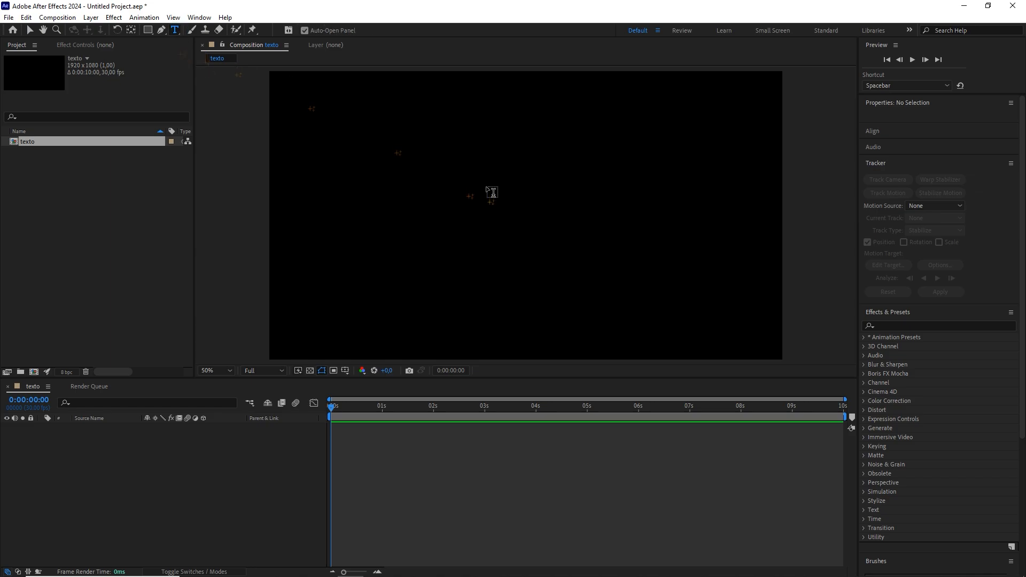
pyautogui.click(487, 186)
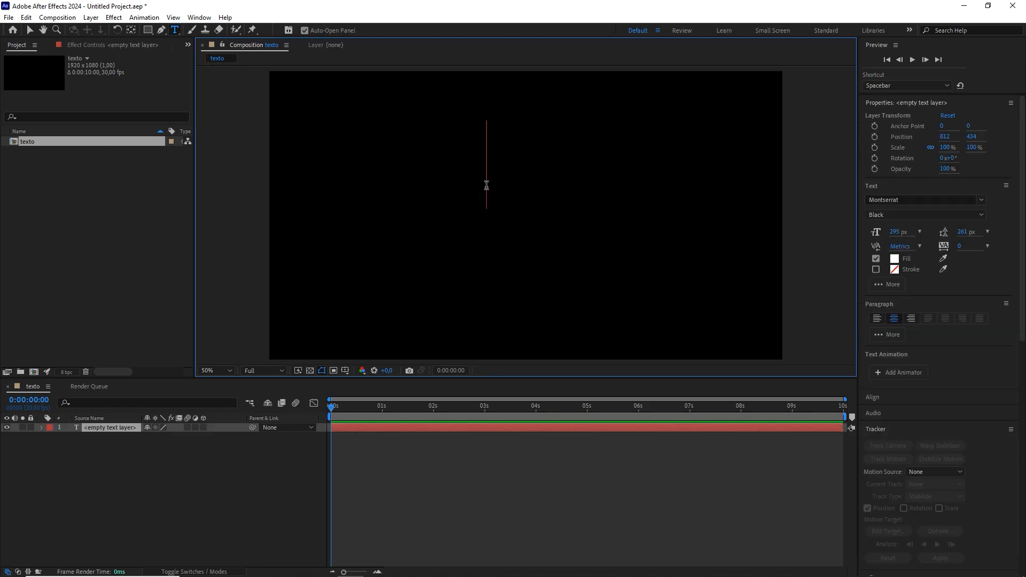
pyautogui.write('LIKE')
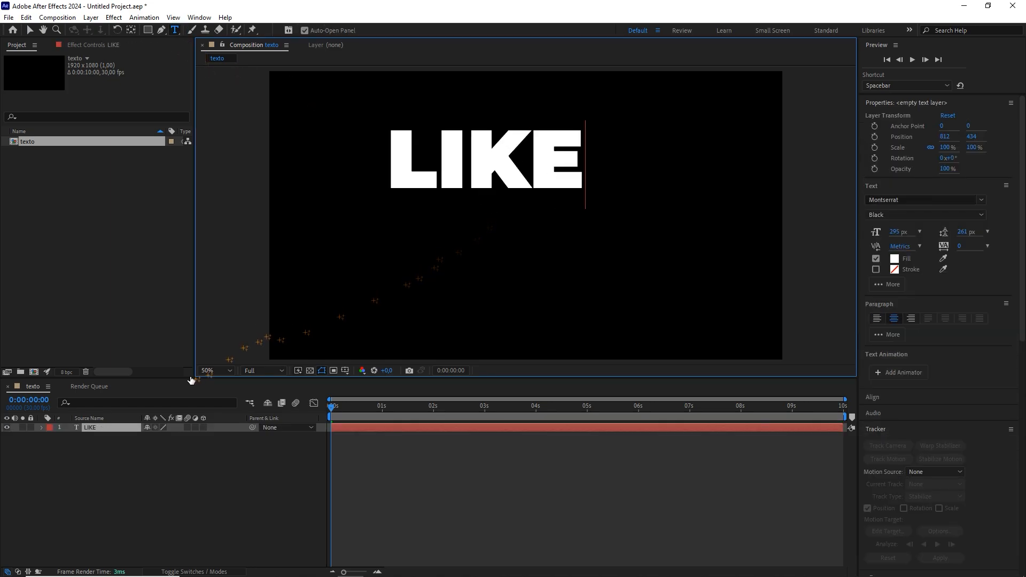
# Center the anchor point of the LIKE text layer and center the layer in the composition
pyautogui.click(126, 426)
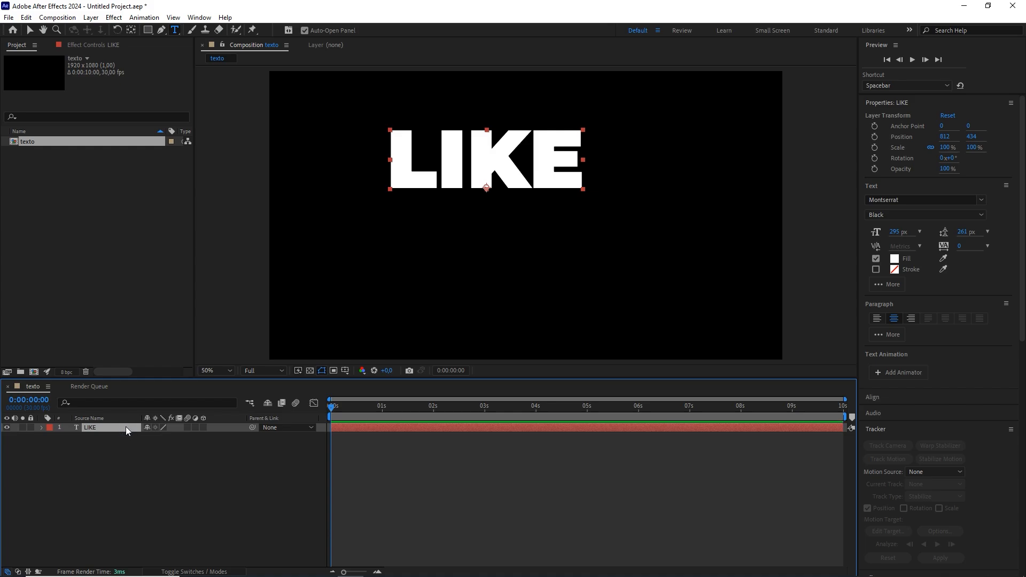
pyautogui.hotkey('ctrl', 'alt', 'Home')
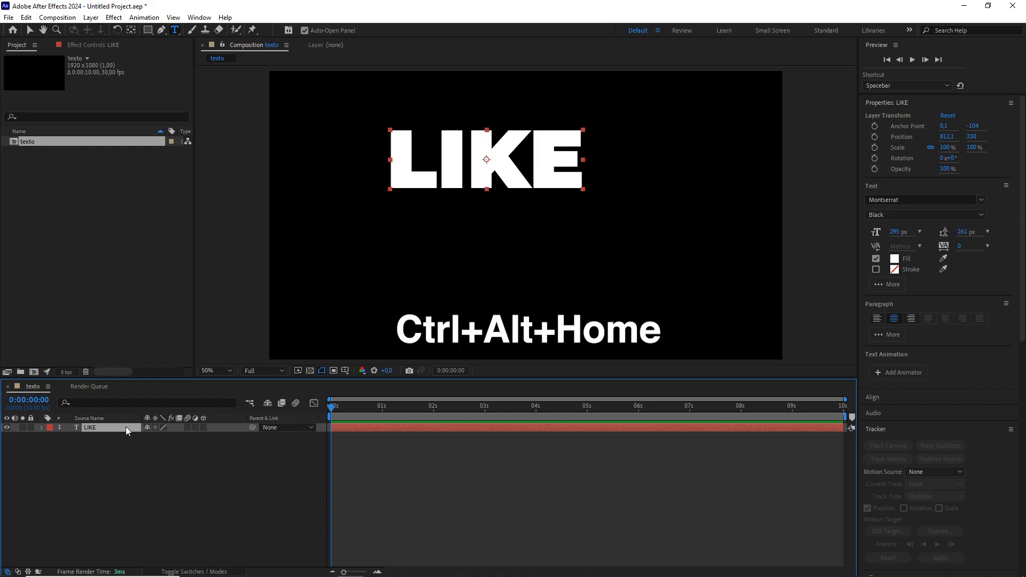
pyautogui.hotkey('ctrl', 'Home')
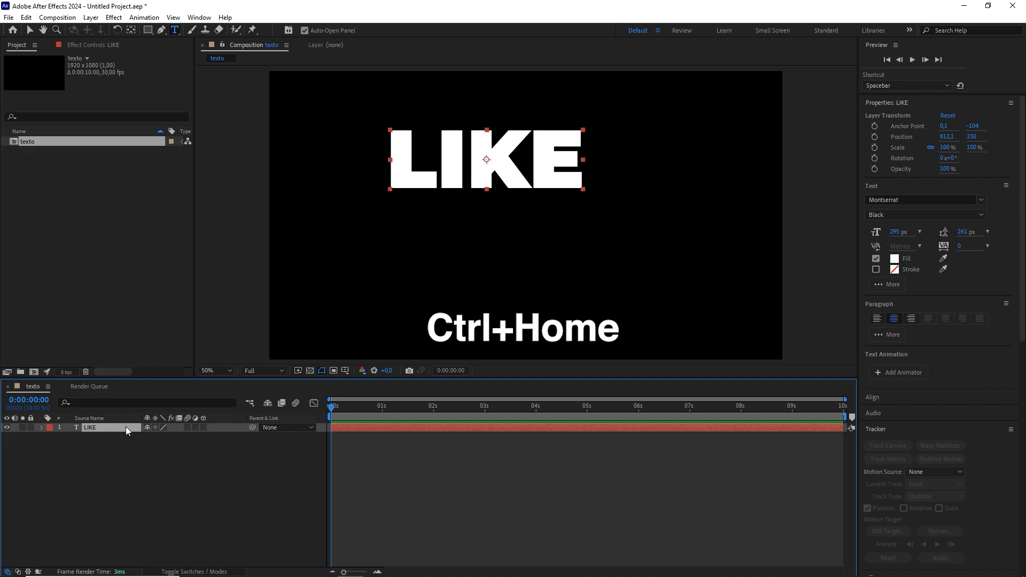
pyautogui.hotkey('ctrl', 'Home')
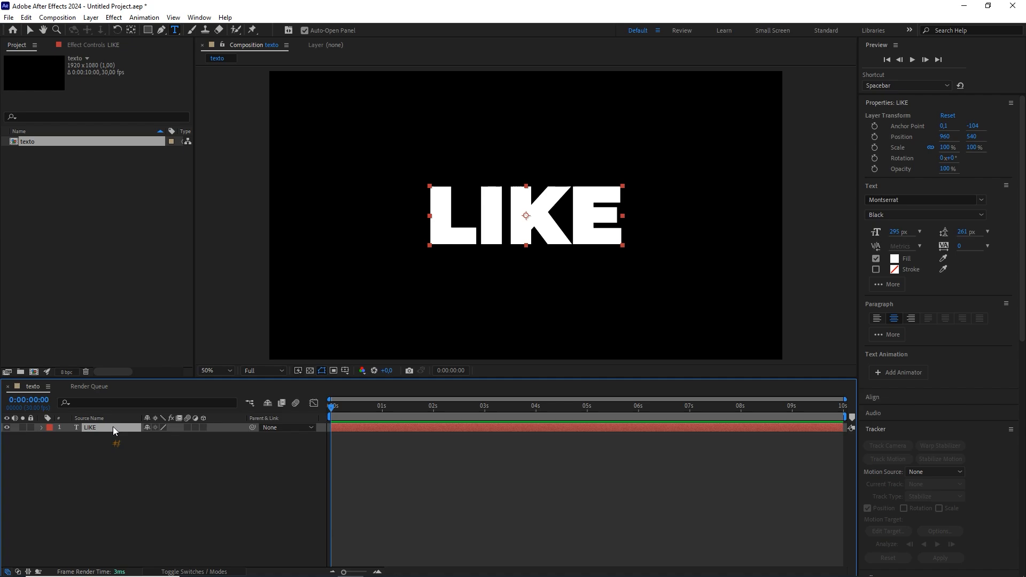
# Set the scale of the LIKE text layer to 135%
pyautogui.press('s')
pyautogui.moveTo(160, 436); pyautogui.dragTo(178, 437)
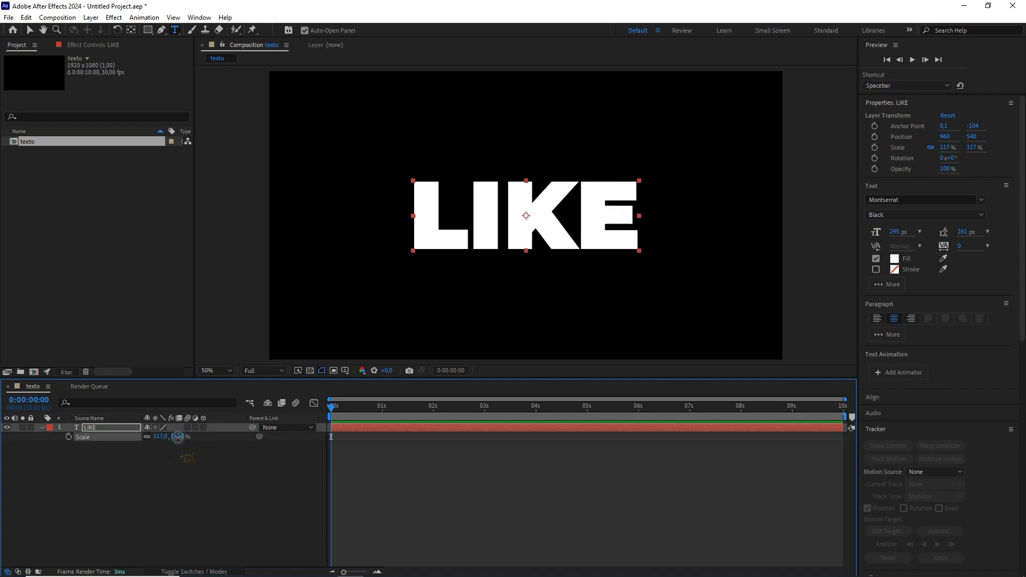
pyautogui.click(178, 437)
pyautogui.write('135')
pyautogui.press('Return')
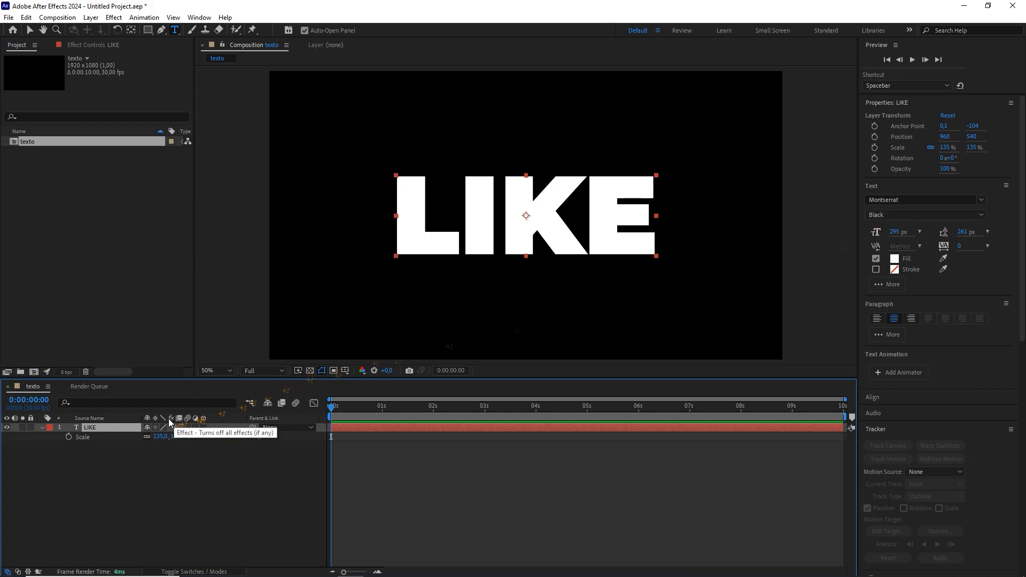
# Add a Position animator to the LIKE text layer and enable Per-character 3D
pyautogui.click(42, 428)
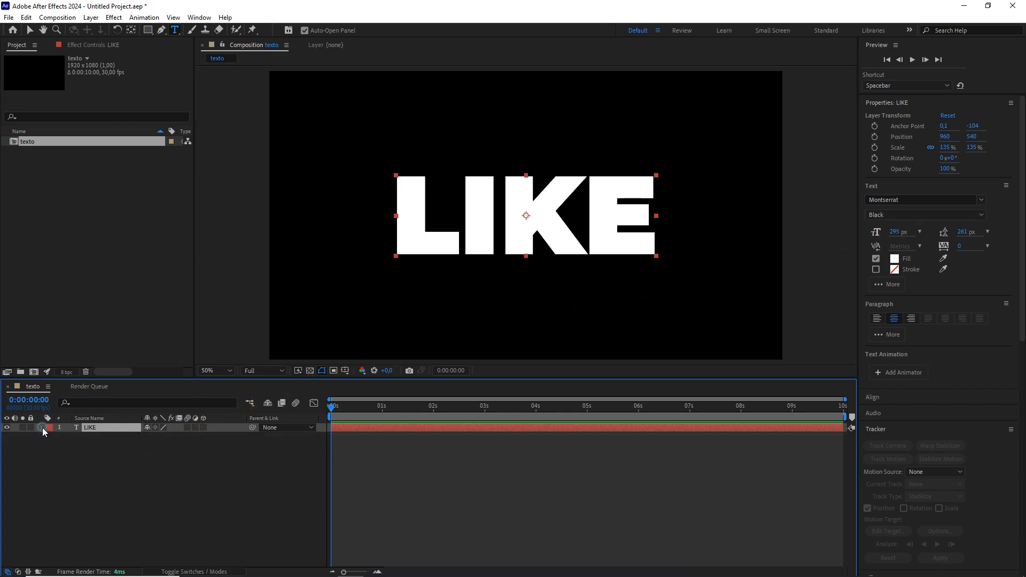
pyautogui.click(43, 427)
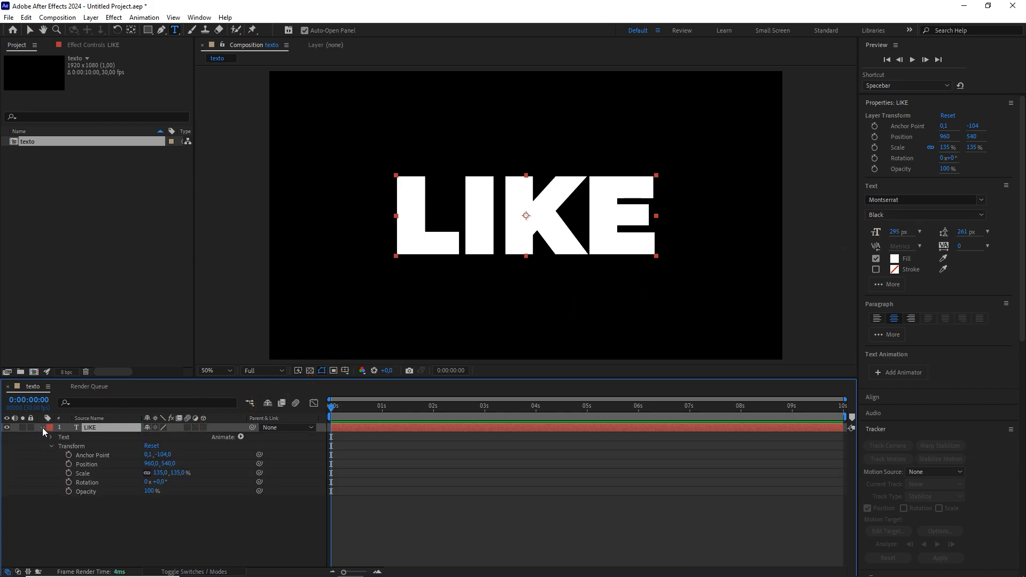
pyautogui.click(240, 437)
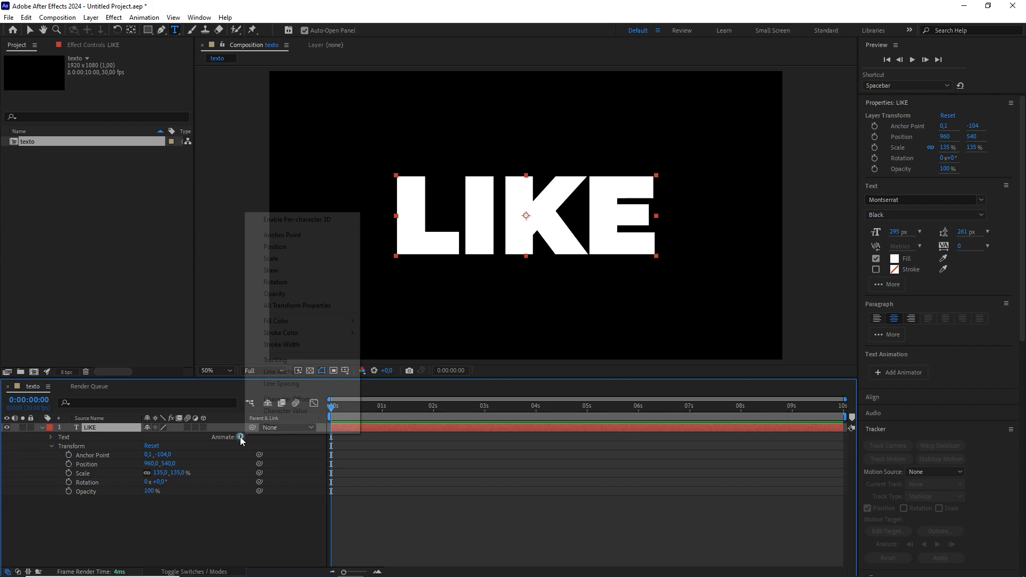
pyautogui.click(294, 247)
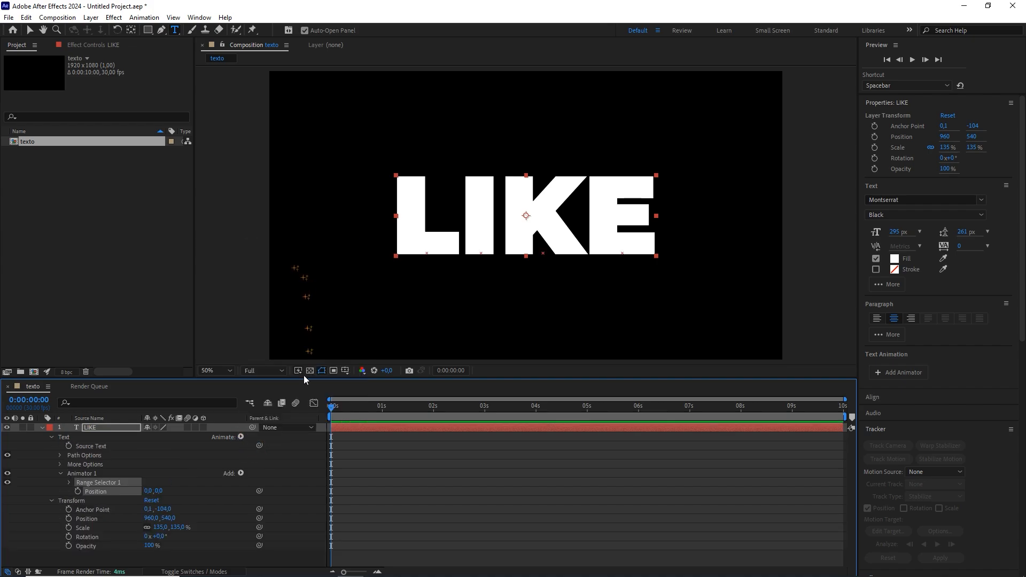
pyautogui.click(241, 473)
pyautogui.moveTo(264, 477)
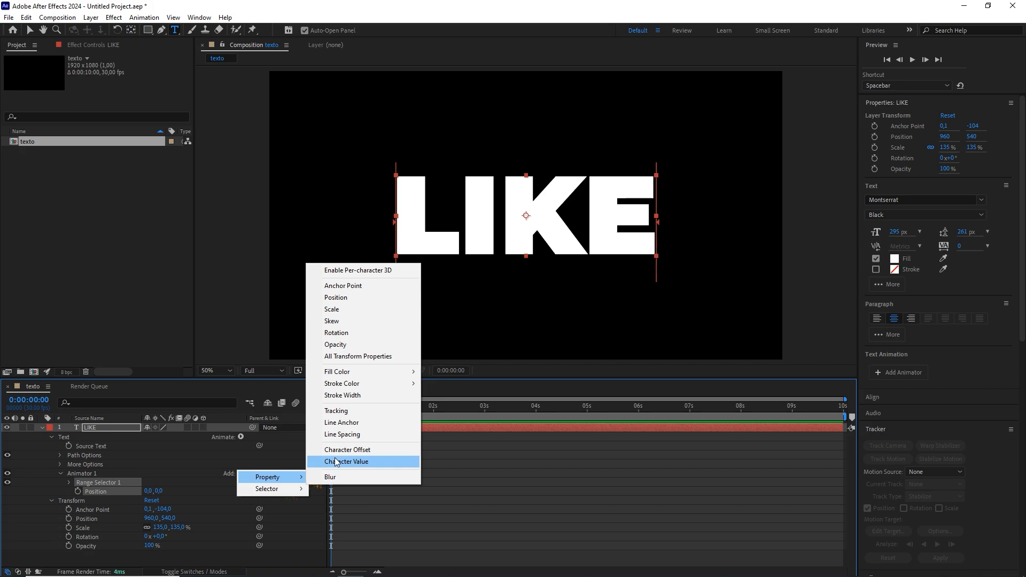
pyautogui.click(376, 270)
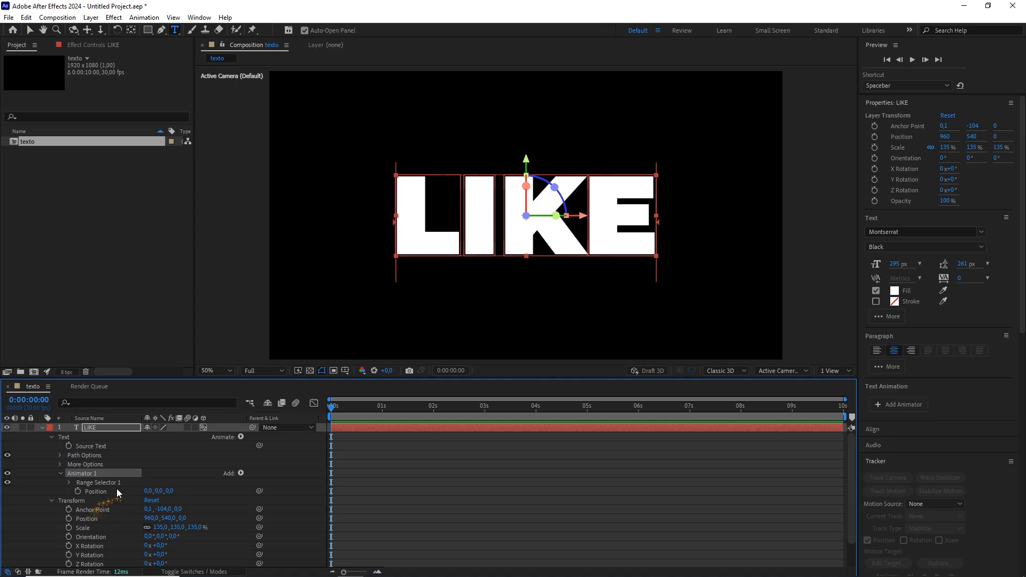
# Set the Y value of Animator 1's Position to 500
pyautogui.moveTo(157, 490); pyautogui.dragTo(160, 491)
pyautogui.click(161, 491)
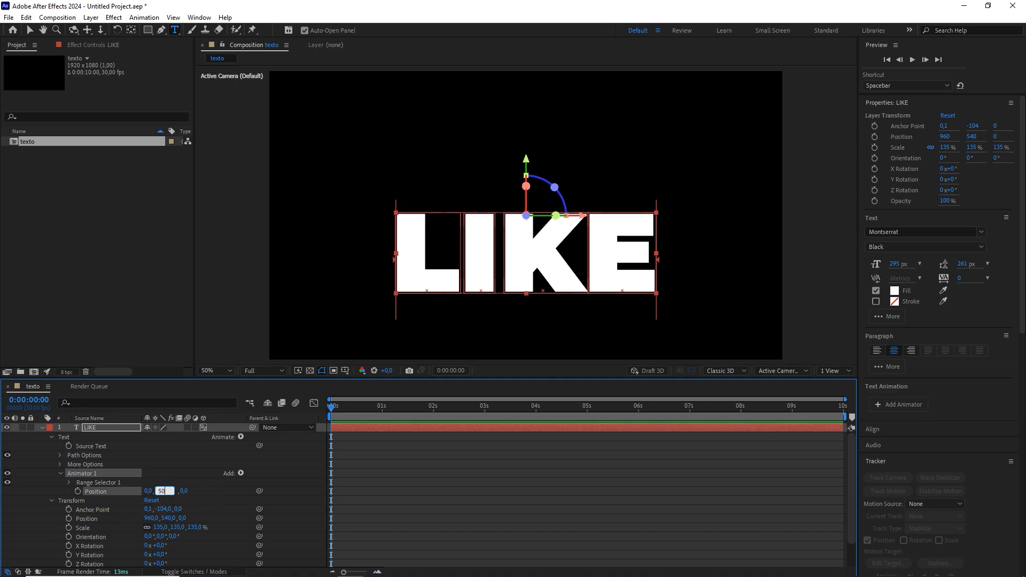
pyautogui.click(184, 492)
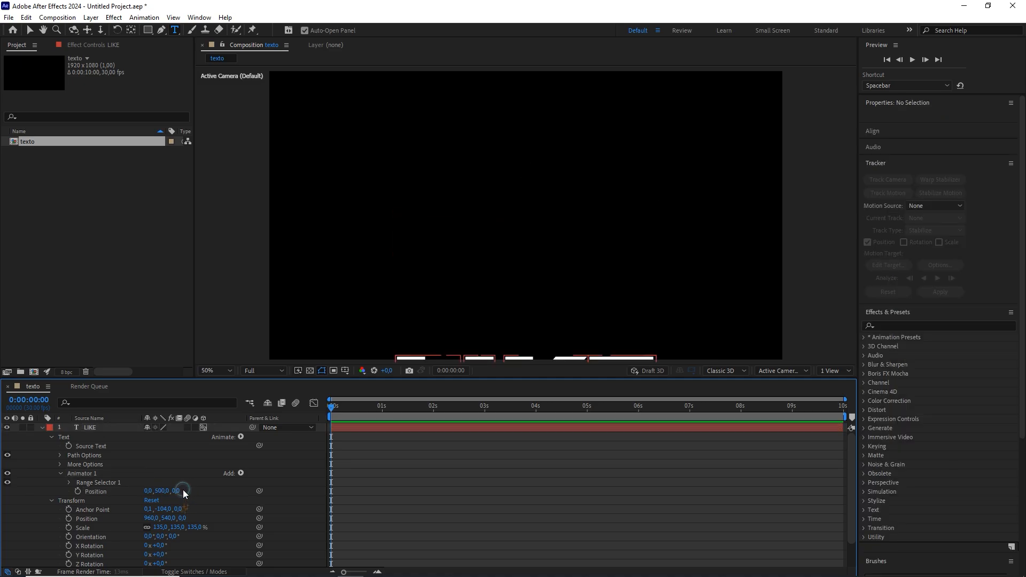
# Set the Z value of Animator 1's Position on the LIKE layer to -1200
pyautogui.scroll(-1, 465, 278)
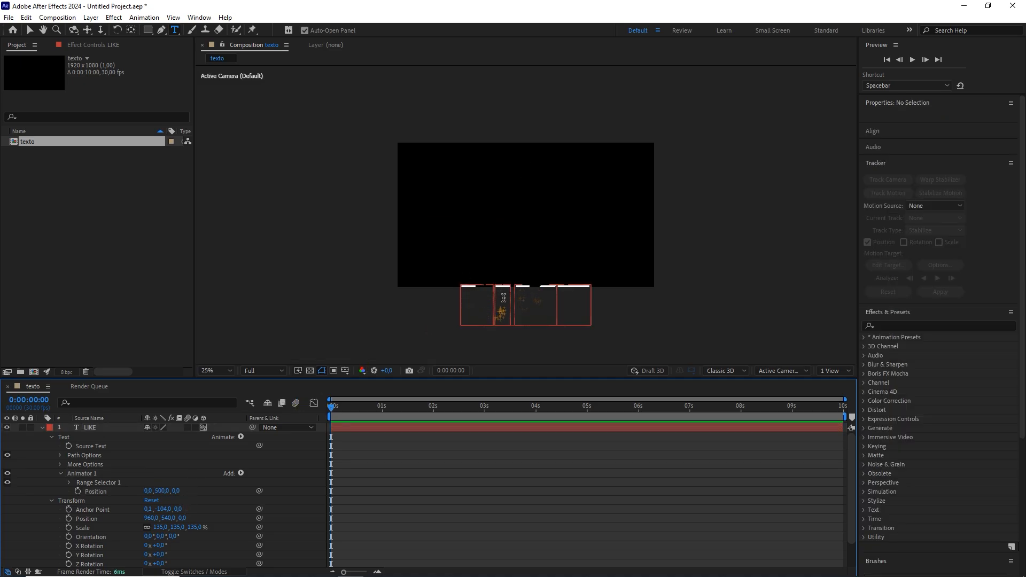
pyautogui.moveTo(175, 490); pyautogui.dragTo(148, 490)
pyautogui.click(182, 490)
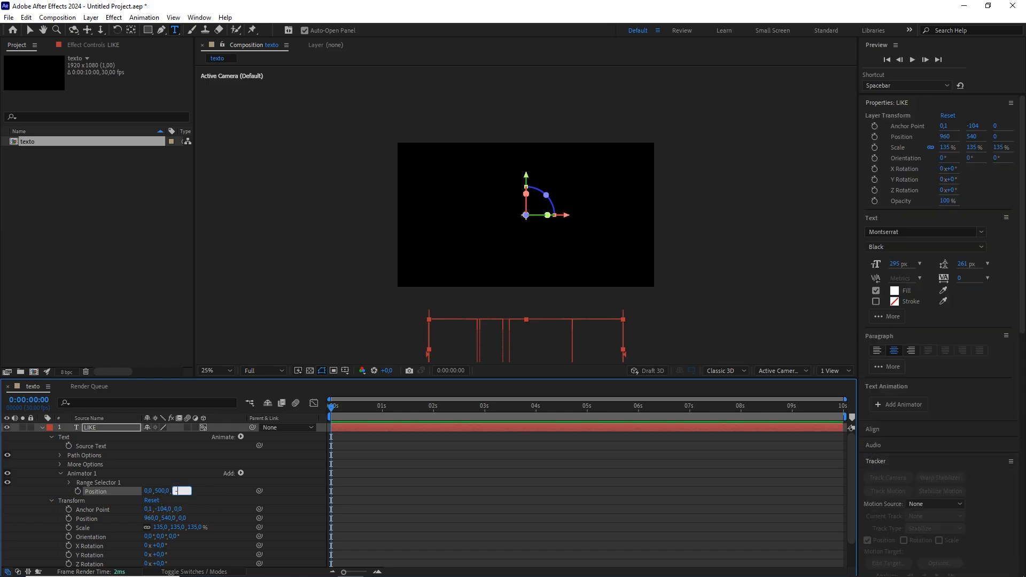
pyautogui.write('-1200')
pyautogui.click(224, 468)
pyautogui.scroll(-1, 615, 278)
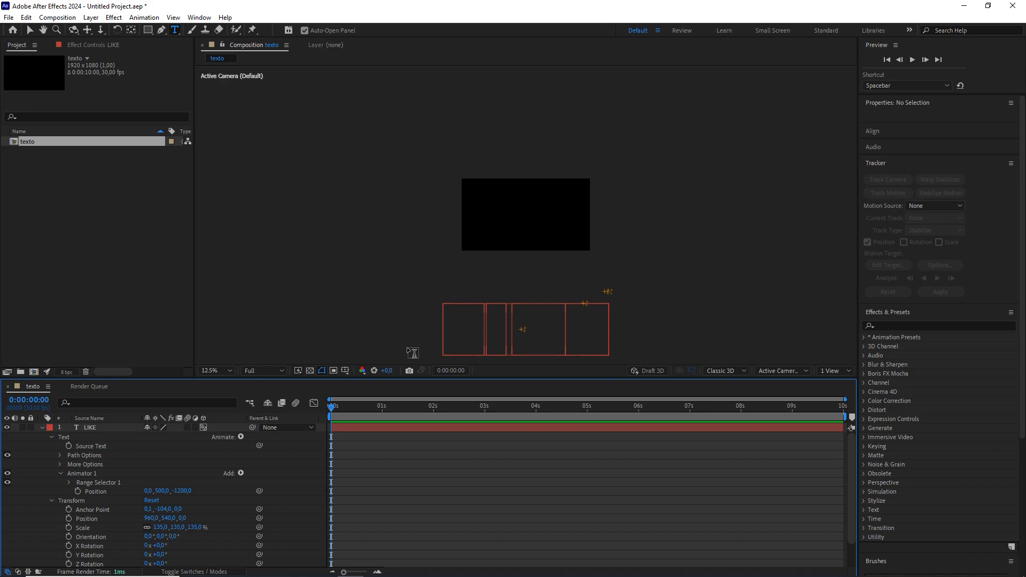
# Set Range Selector 1's Offset to -100% and keyframe it at 0 seconds
pyautogui.click(69, 483)
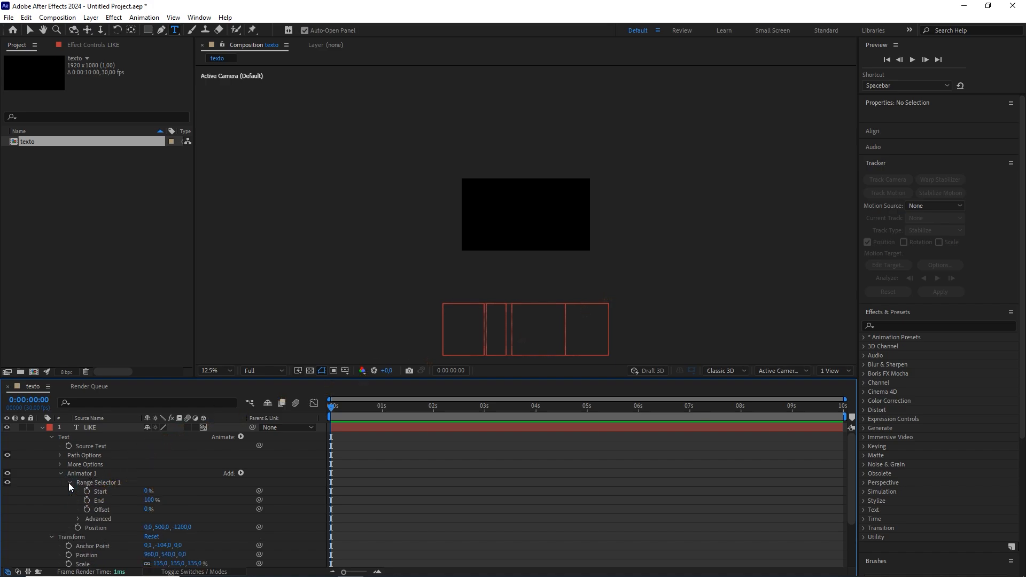
pyautogui.moveTo(148, 509); pyautogui.dragTo(90, 511)
pyautogui.click(87, 510)
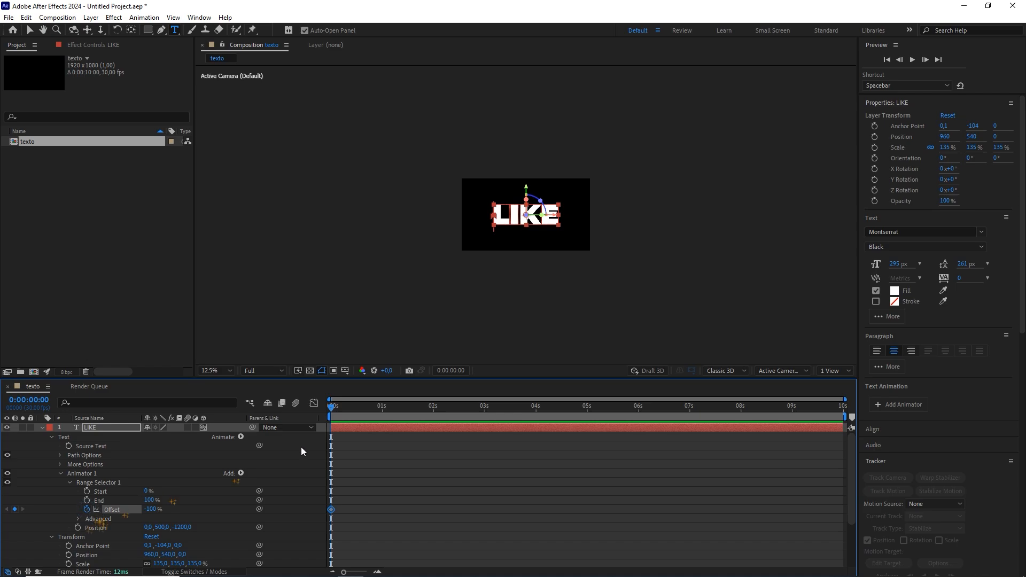
# Keyframe Range Selector 1's Offset at 100% at 2 seconds and apply Easy Ease to that keyframe
pyautogui.moveTo(371, 411); pyautogui.dragTo(434, 418)
pyautogui.moveTo(152, 509); pyautogui.dragTo(273, 496)
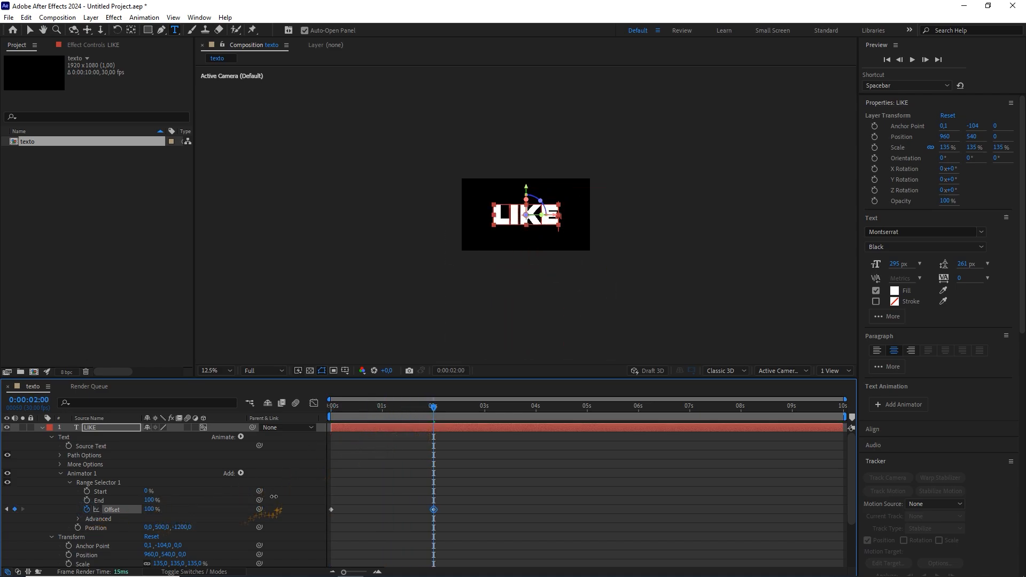
pyautogui.moveTo(472, 490); pyautogui.dragTo(415, 525)
pyautogui.press('F9')
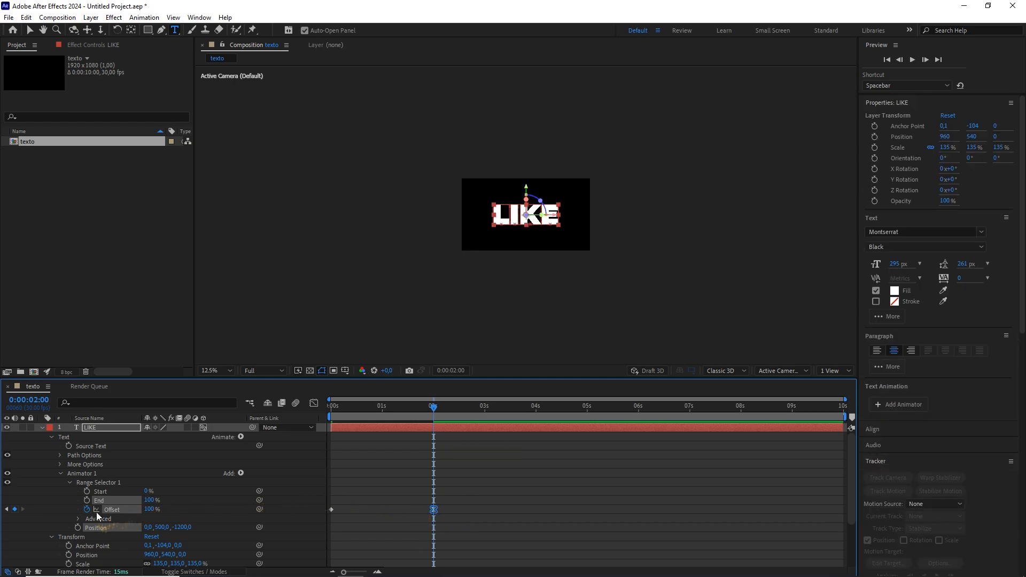
# Show Range Selector 1's Advanced settings and preview the letter animation from near the start
pyautogui.click(78, 519)
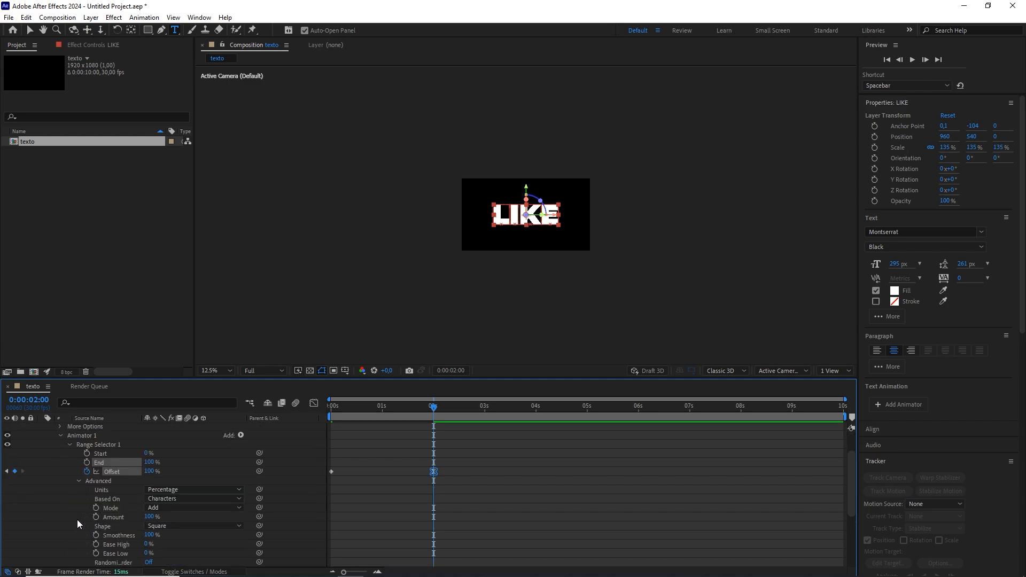
pyautogui.moveTo(432, 409); pyautogui.dragTo(333, 419)
pyautogui.press('space')
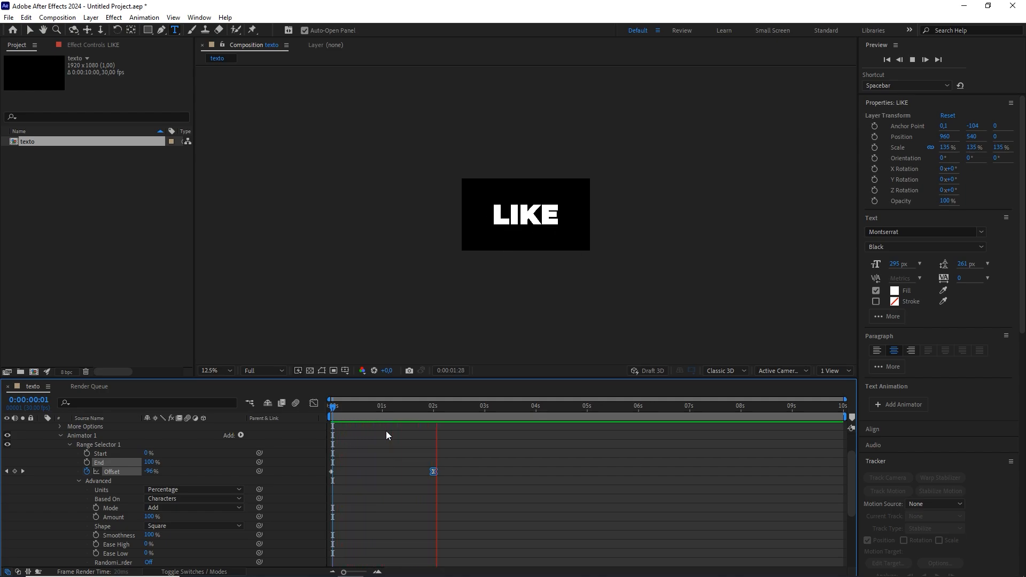
pyautogui.press('space')
pyautogui.moveTo(442, 406); pyautogui.dragTo(409, 406)
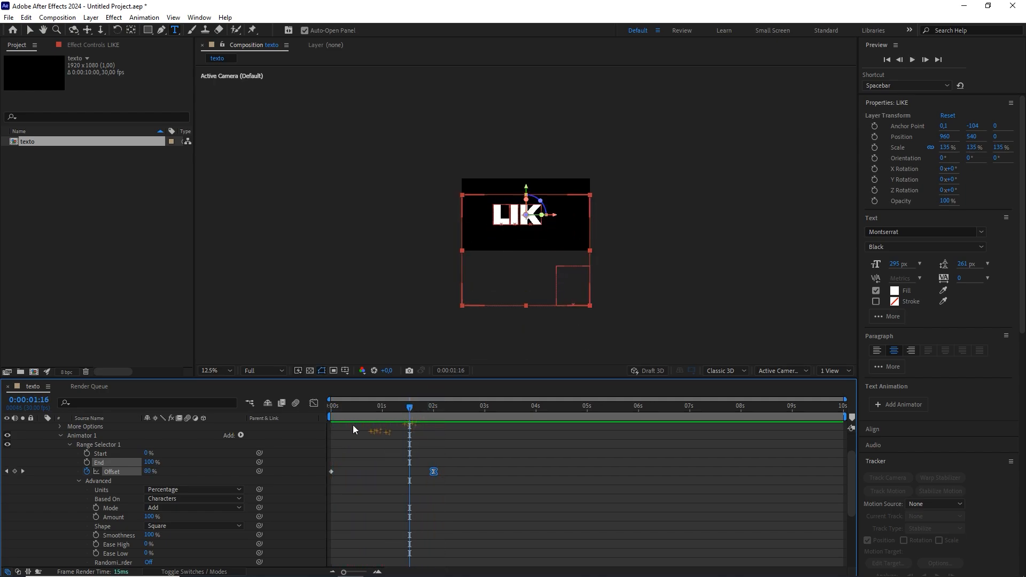
# Change Range Selector 1's Shape to Ramp Up and preview the animation from the start
pyautogui.click(167, 526)
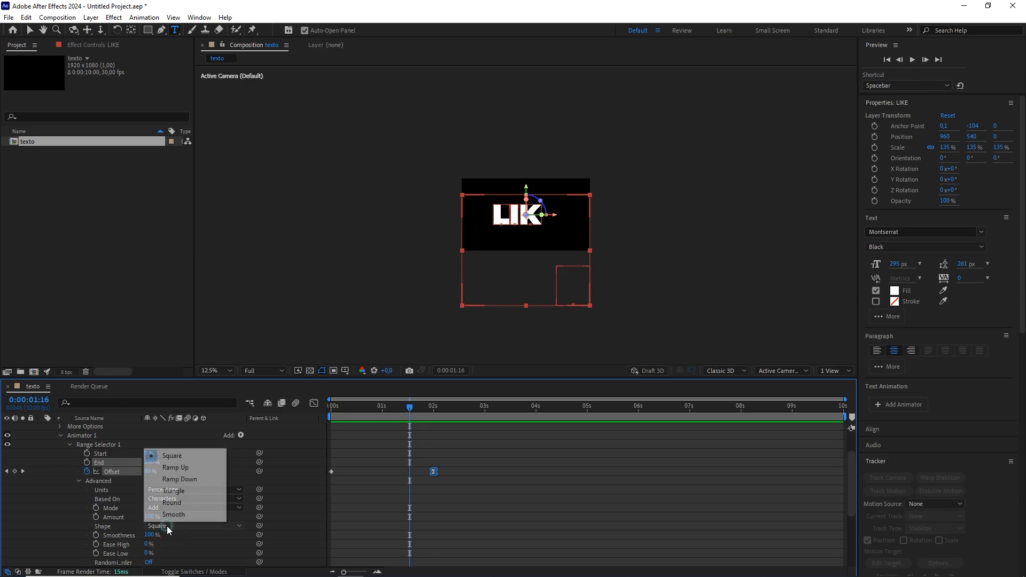
pyautogui.click(172, 467)
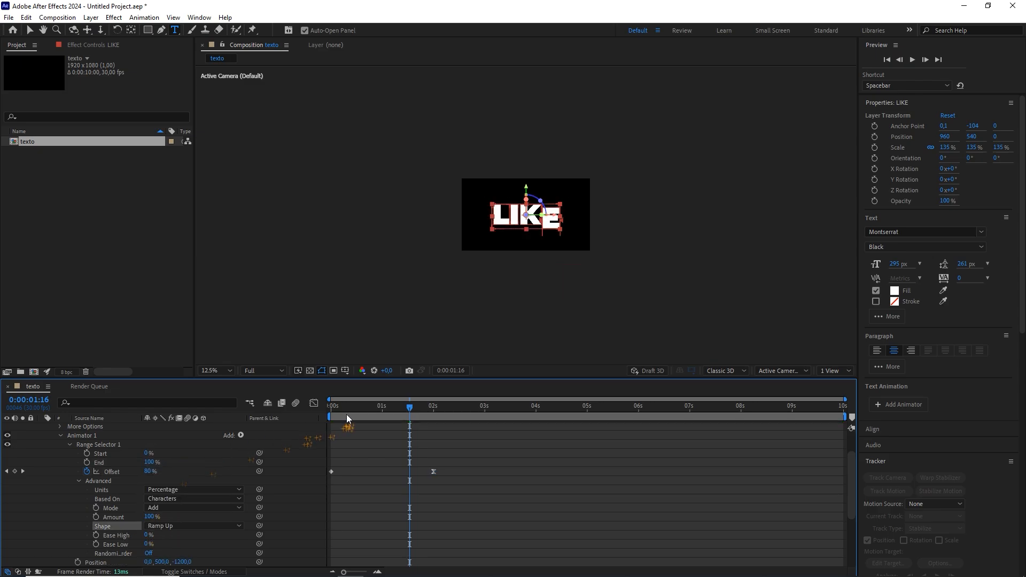
pyautogui.moveTo(346, 415); pyautogui.dragTo(322, 410)
pyautogui.press('space')
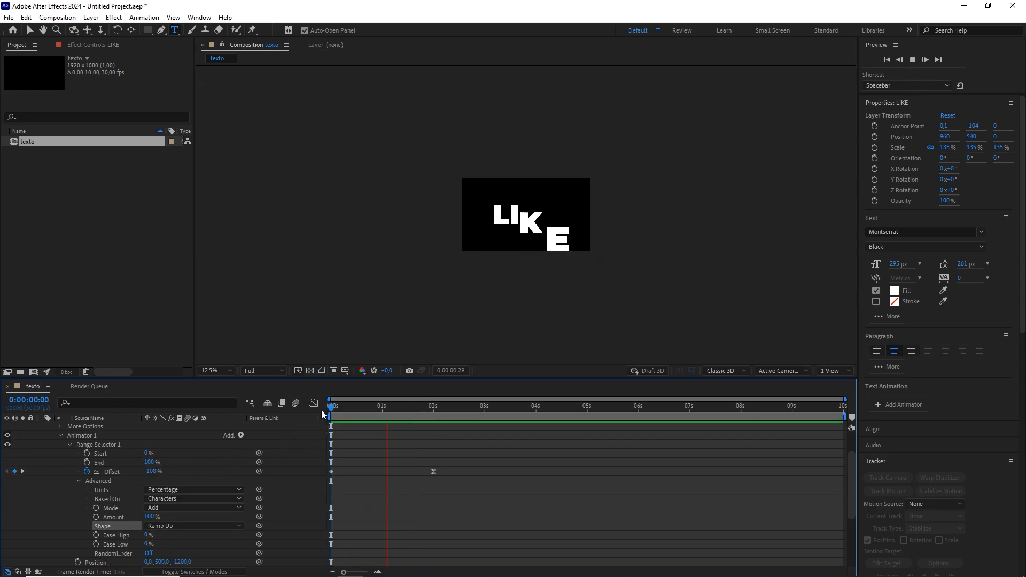
pyautogui.press('space')
pyautogui.scroll(1, 603, 260)
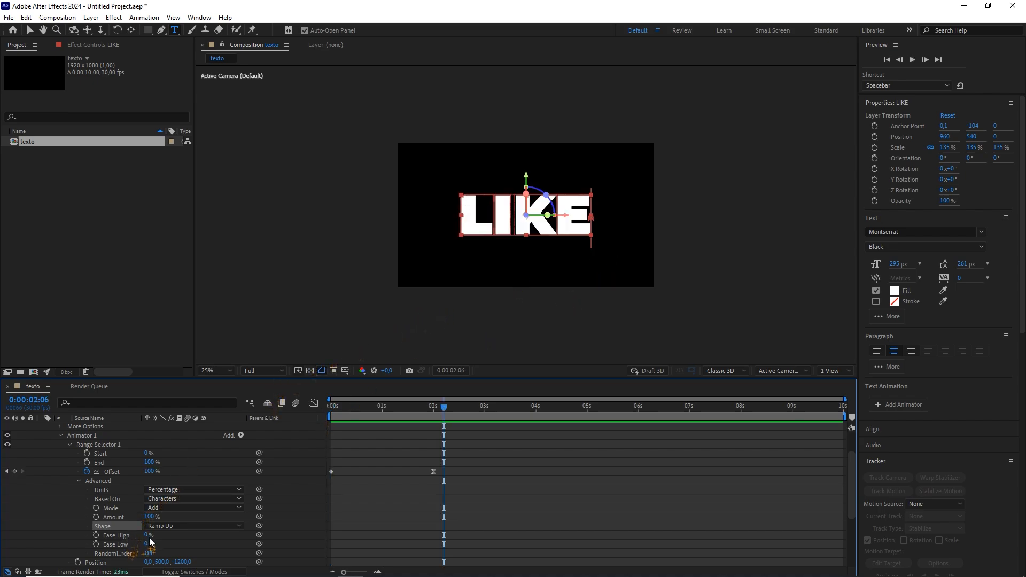
# Set Range Selector 1's Ease High to 70% and Ease Low to 30%, and preview the animation
pyautogui.click(146, 536)
pyautogui.click(147, 544)
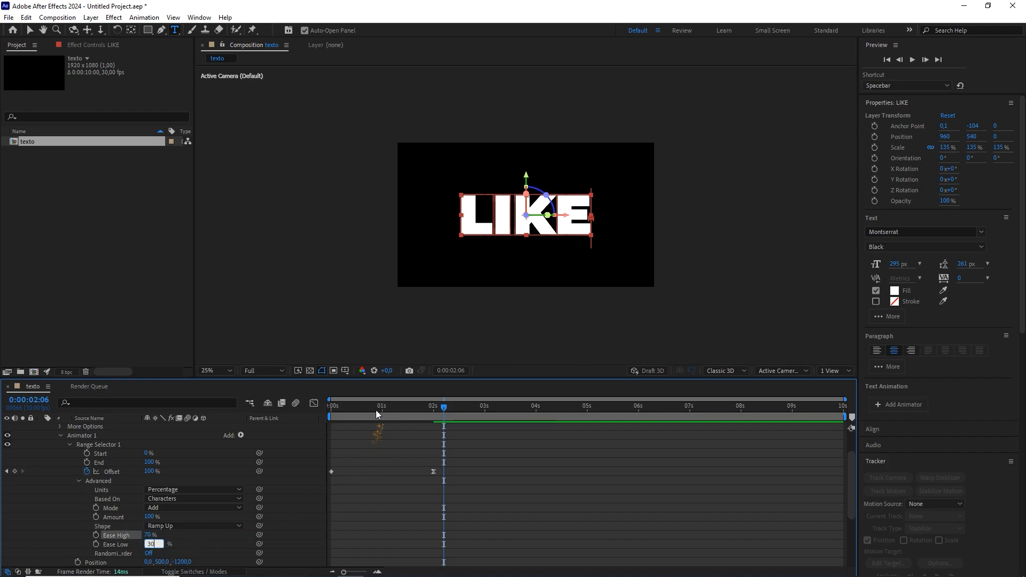
pyautogui.moveTo(376, 409); pyautogui.dragTo(315, 409)
pyautogui.press('space')
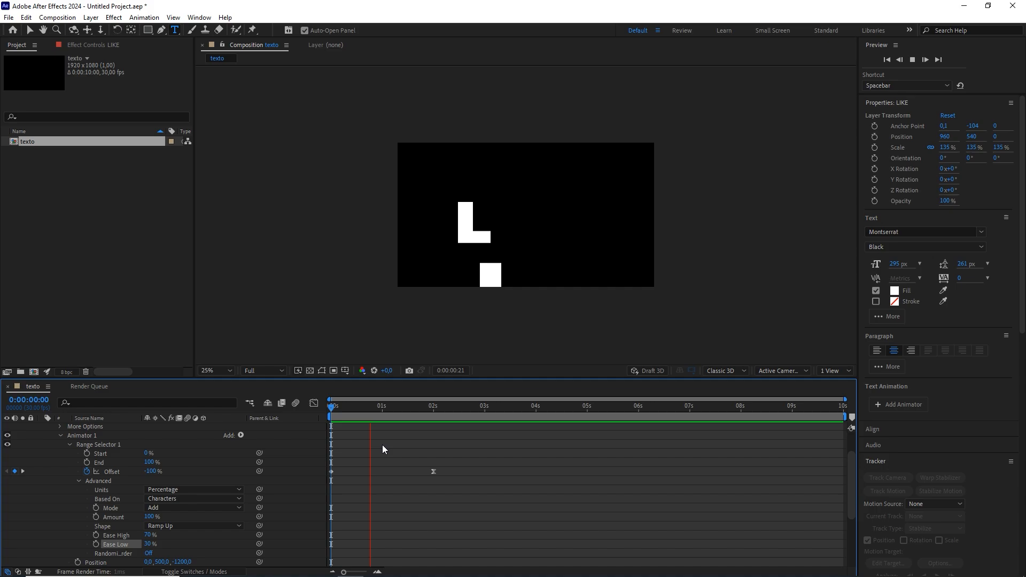
pyautogui.press('space')
pyautogui.moveTo(432, 409); pyautogui.dragTo(320, 418)
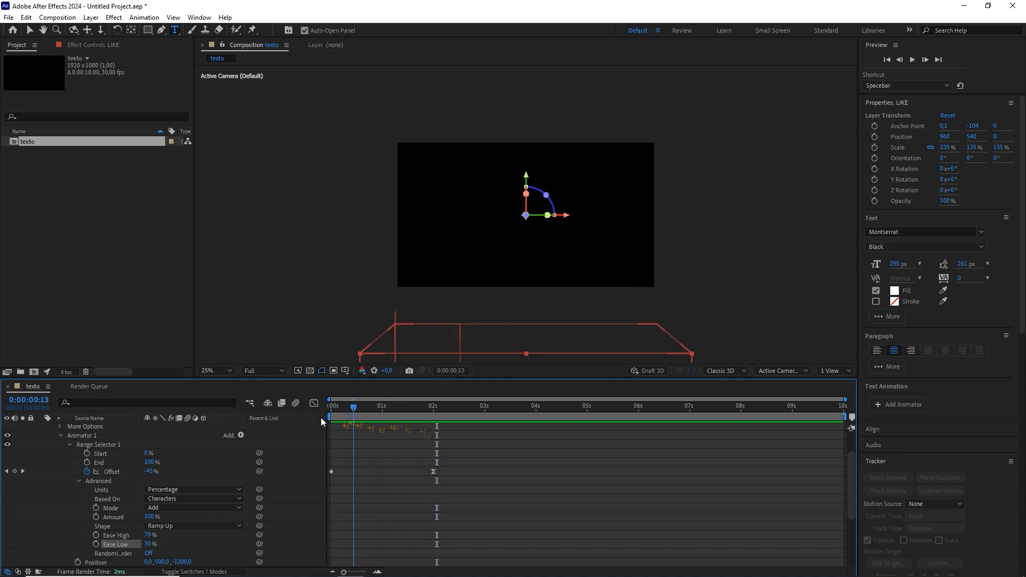
pyautogui.scroll(3, 155, 444)
pyautogui.click(42, 428)
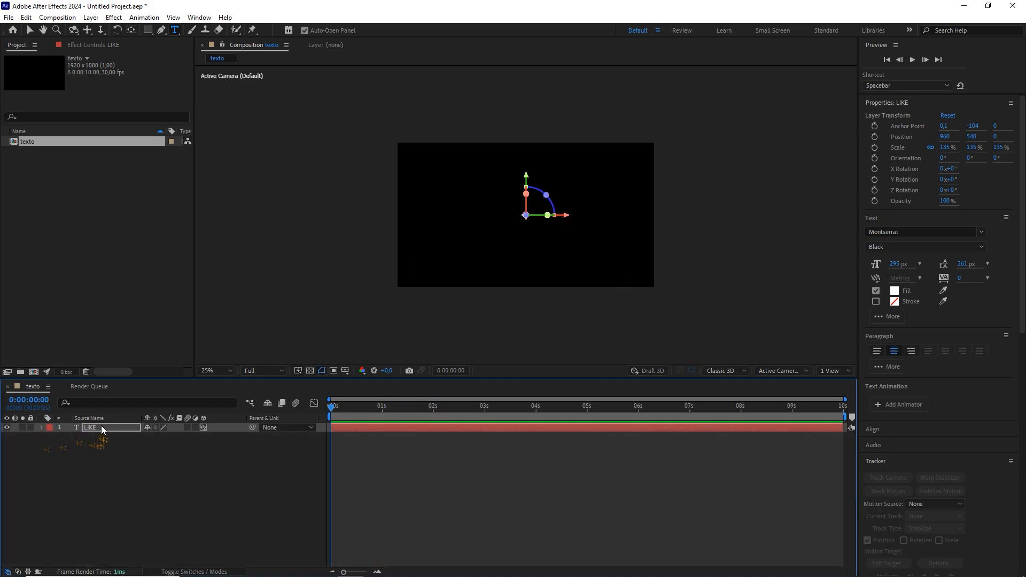
# At 0:00:02:07, change the texto composition's 3D renderer to Cinema 4D
pyautogui.click(446, 417)
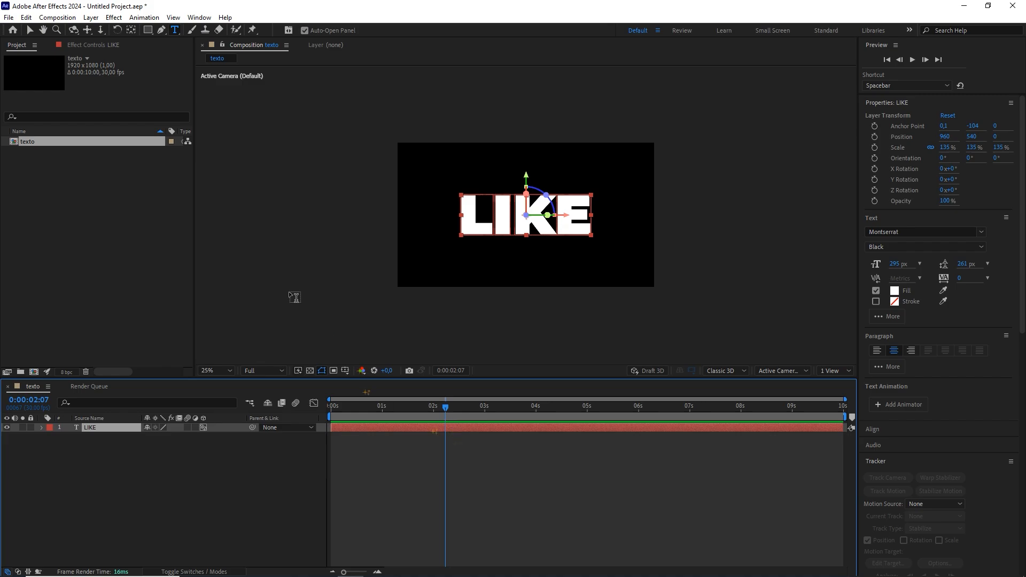
pyautogui.click(57, 17)
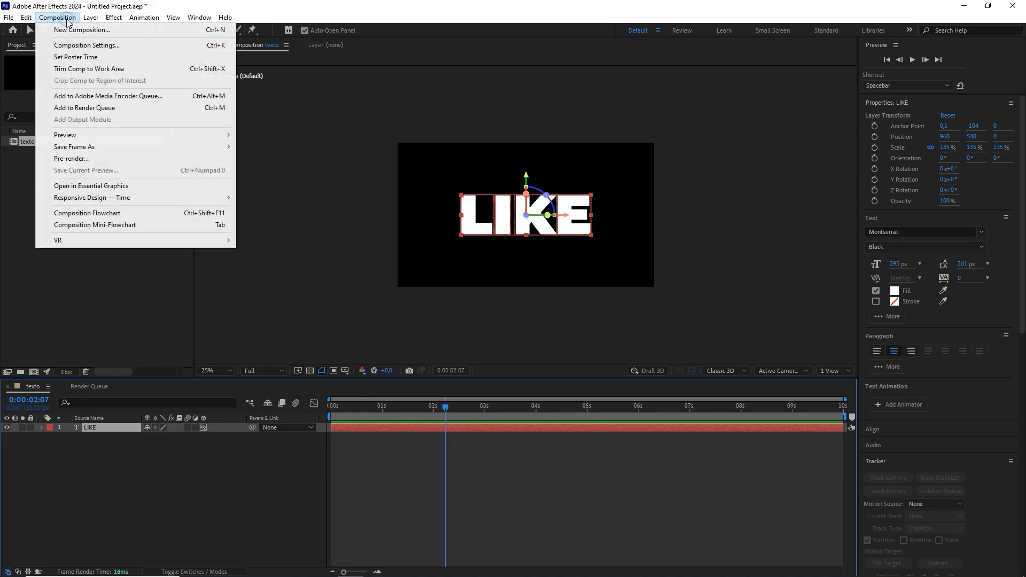
pyautogui.click(80, 46)
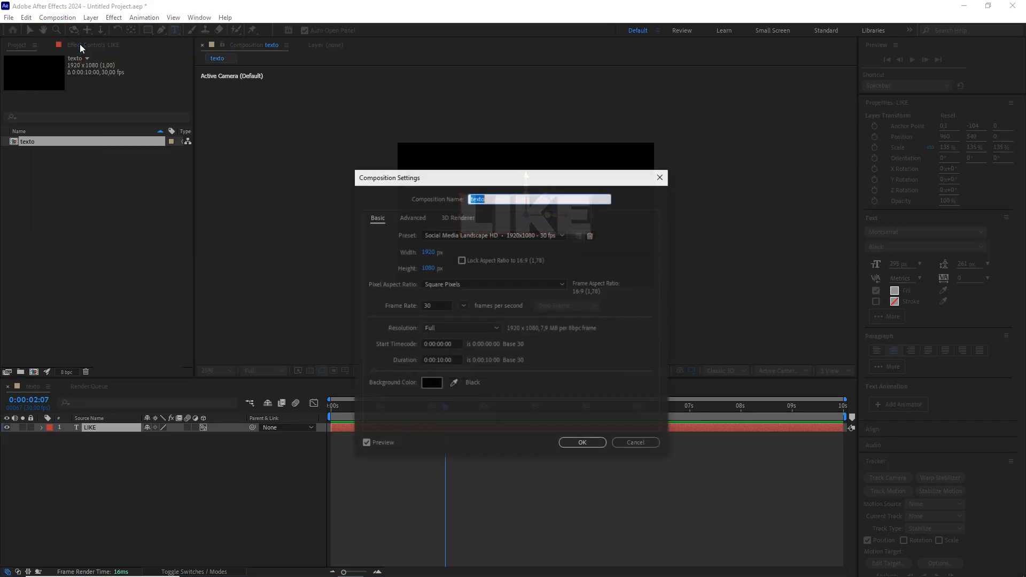
pyautogui.click(461, 218)
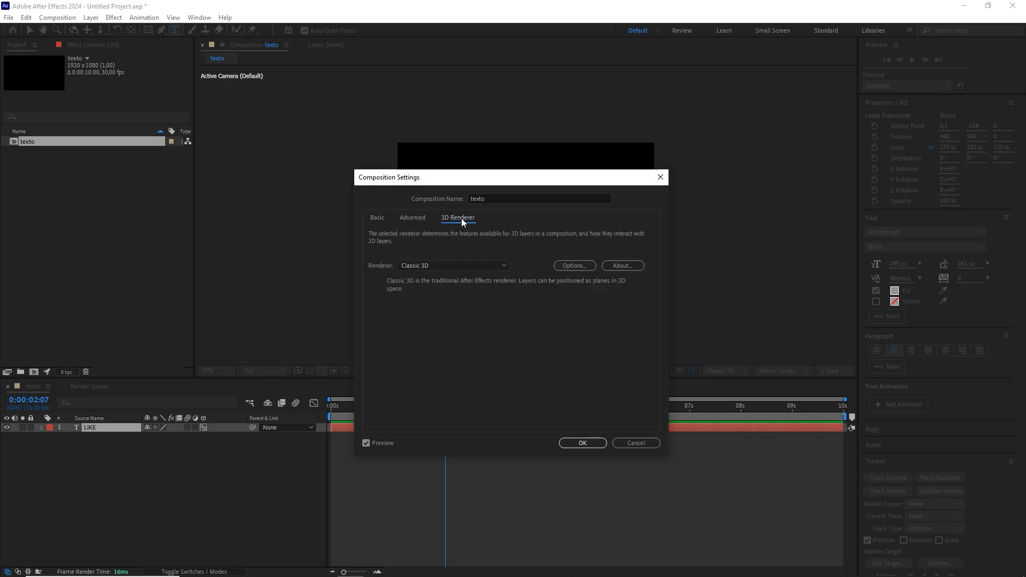
pyautogui.click(441, 265)
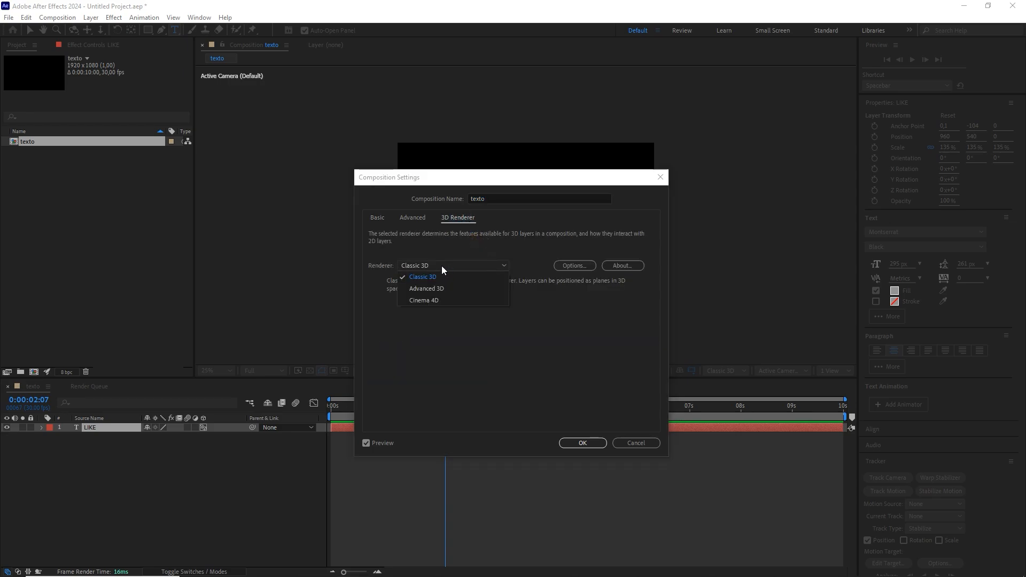
pyautogui.click(430, 301)
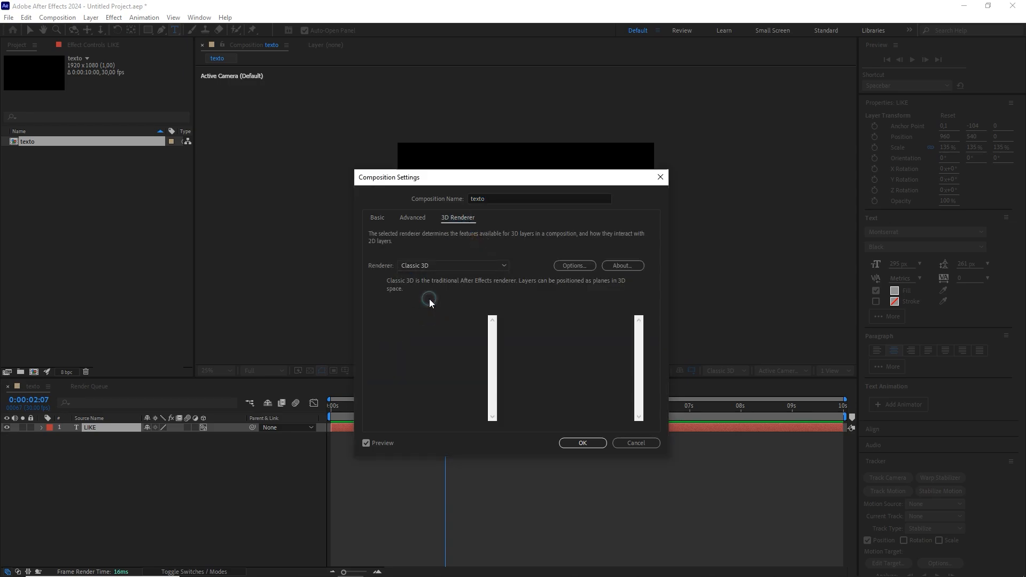
pyautogui.click(583, 443)
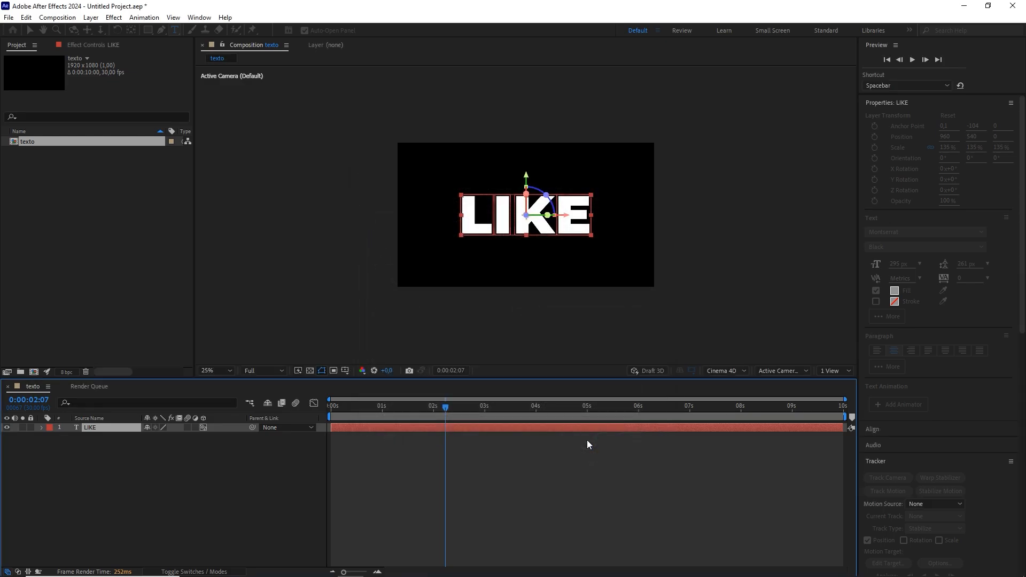
# Set the Extrusion Depth in the LIKE layer's Geometry Options to 508
pyautogui.click(42, 427)
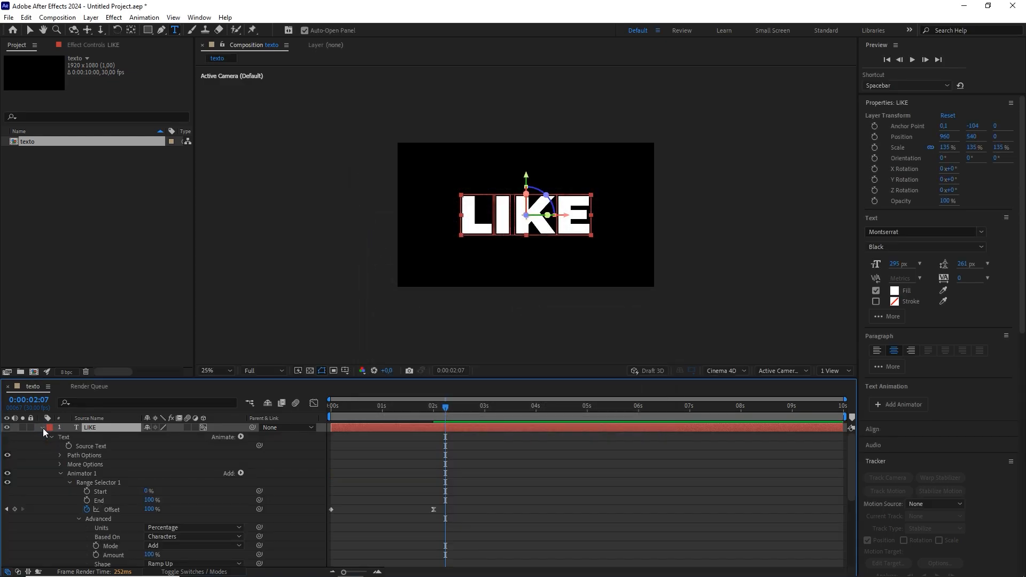
pyautogui.click(52, 436)
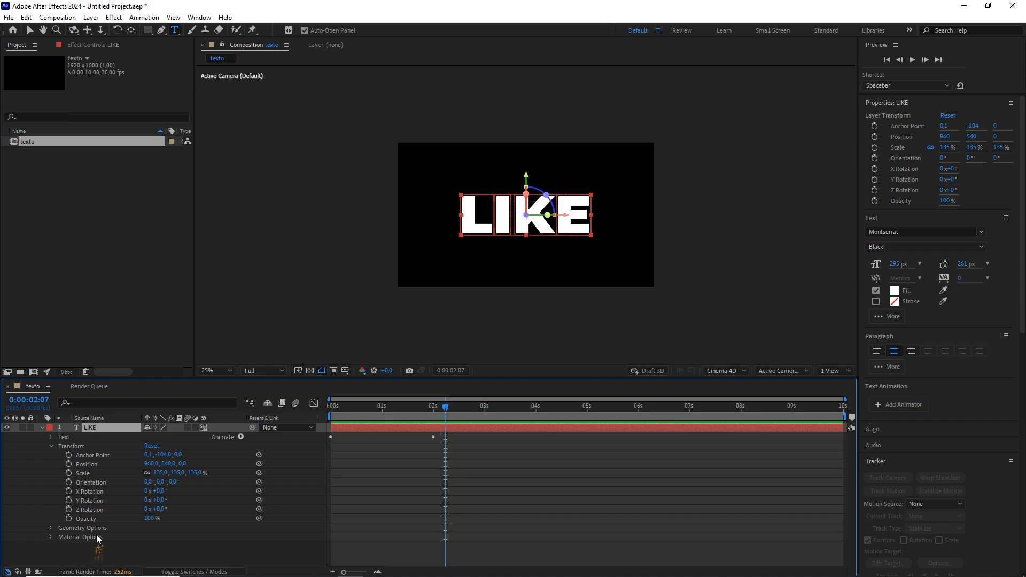
pyautogui.click(51, 528)
pyautogui.scroll(-1, 172, 525)
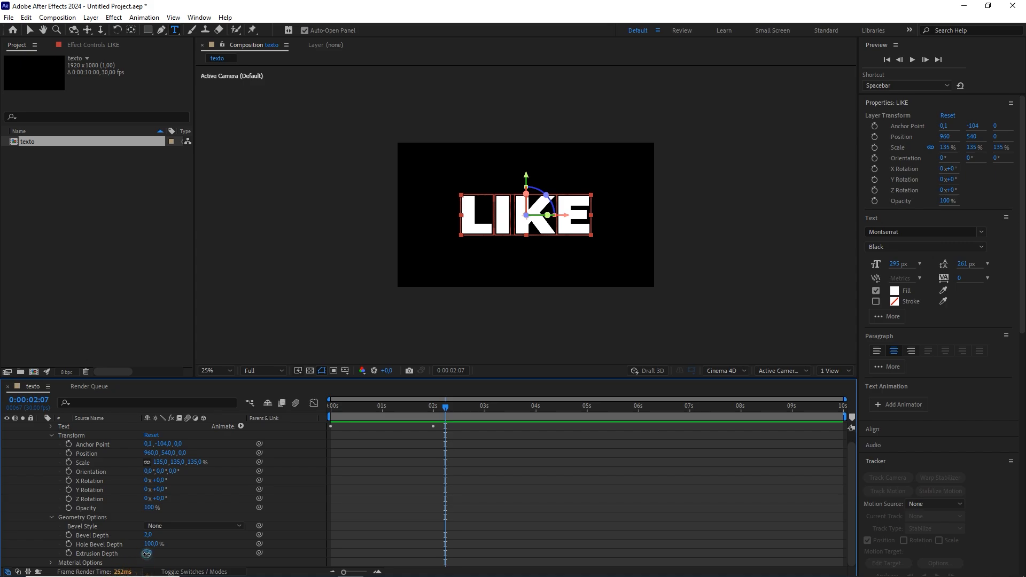
pyautogui.moveTo(147, 553); pyautogui.dragTo(379, 509)
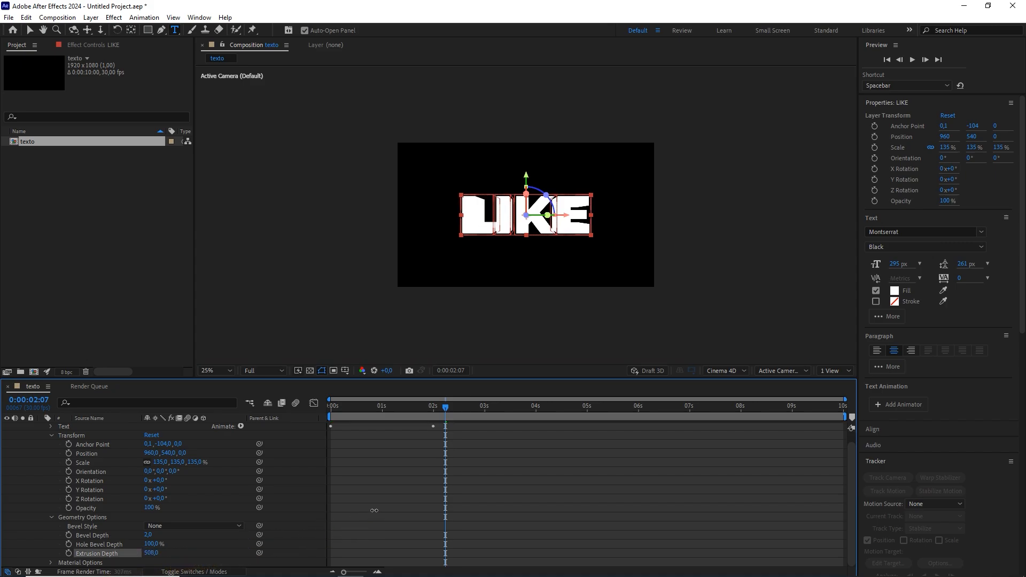
pyautogui.scroll(2, 547, 249)
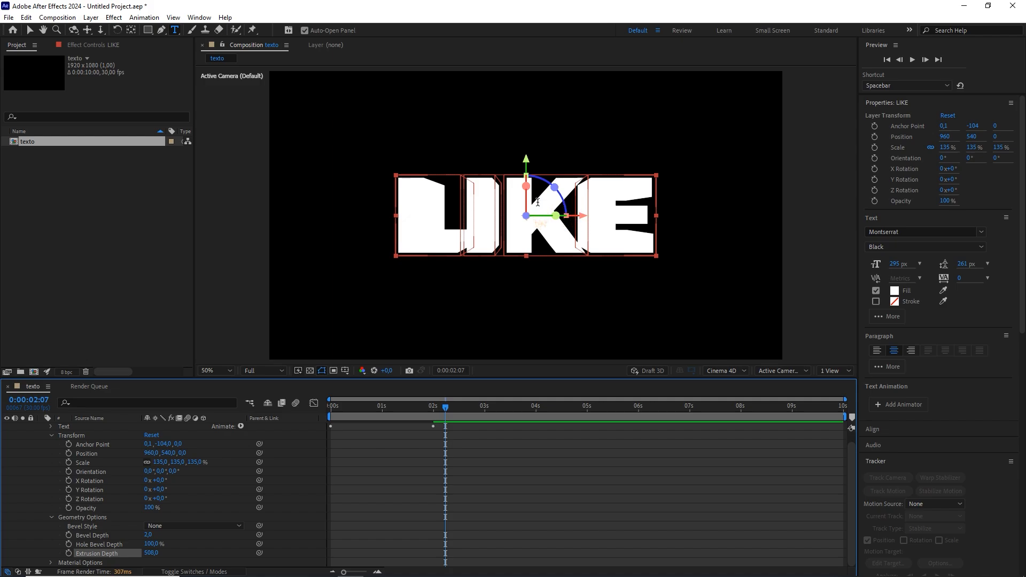
# Orbit the camera view slightly sideways around the LIKE text to expose the sides of the extruded letters
pyautogui.click(87, 29)
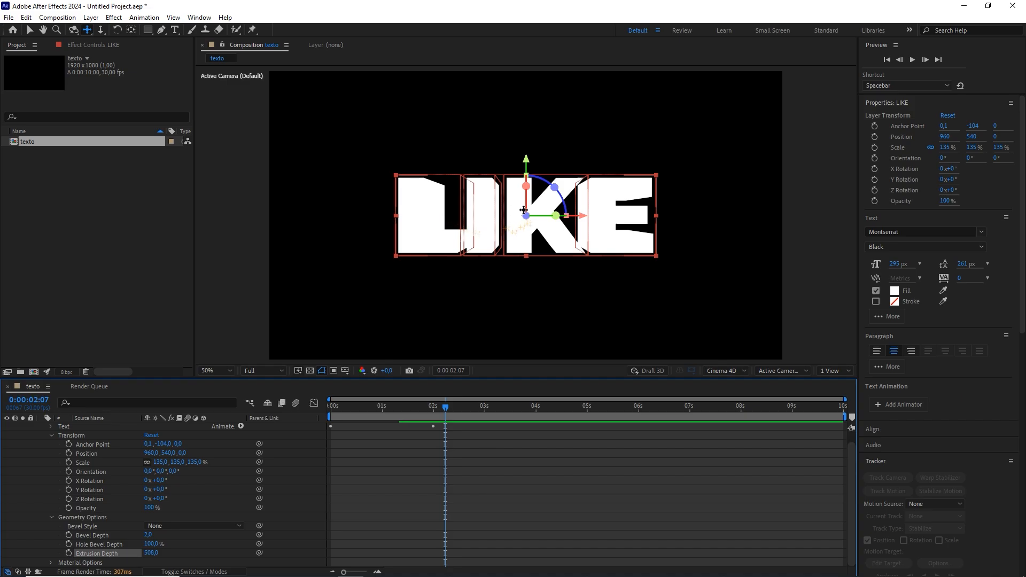
pyautogui.press('c')
pyautogui.moveTo(523, 210); pyautogui.dragTo(537, 211)
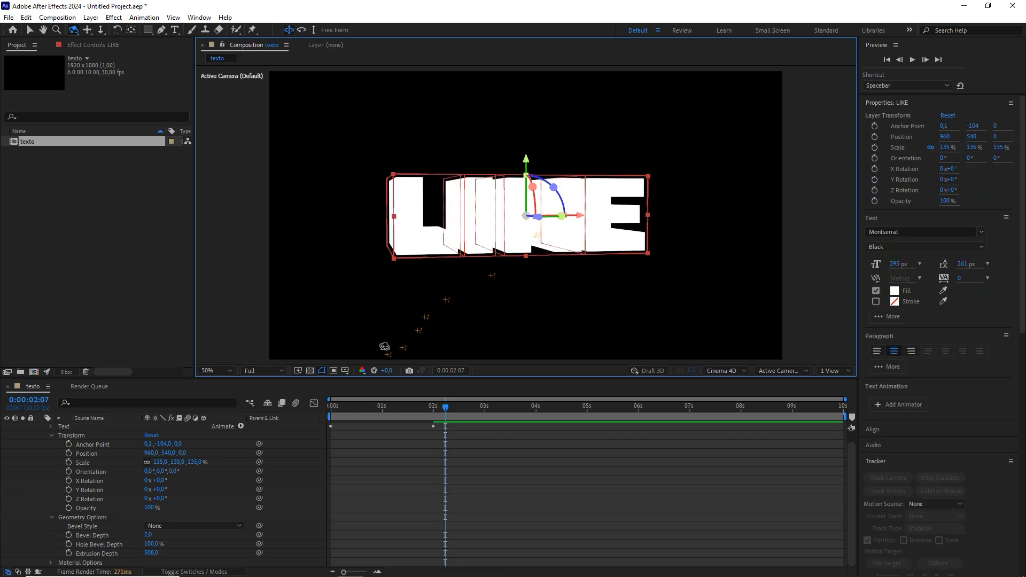
# Turn on the Title/Action Safe guides and pan the camera view so the LIKE text shifts slightly to the right
pyautogui.click(344, 370)
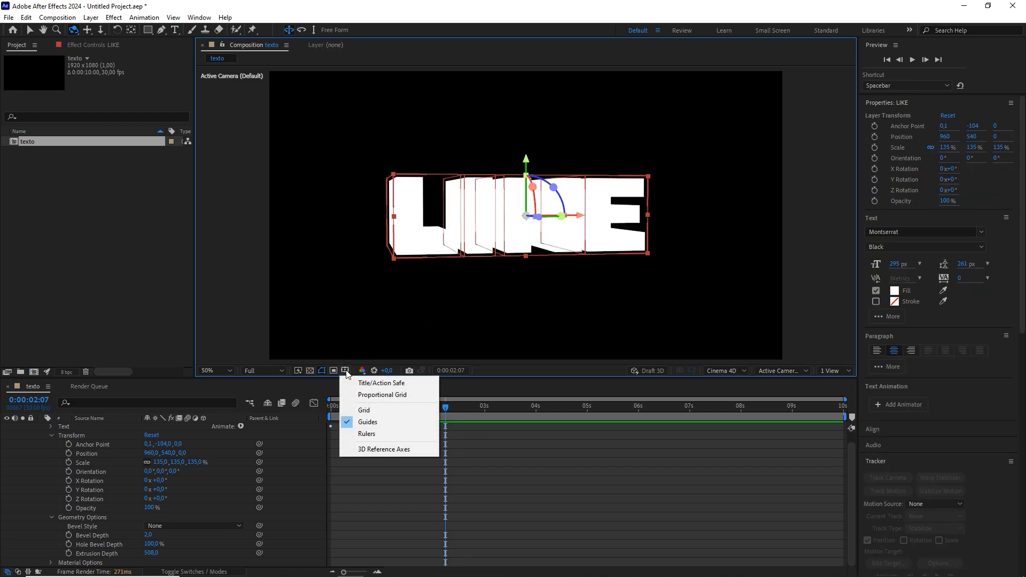
pyautogui.click(383, 384)
pyautogui.press('c')
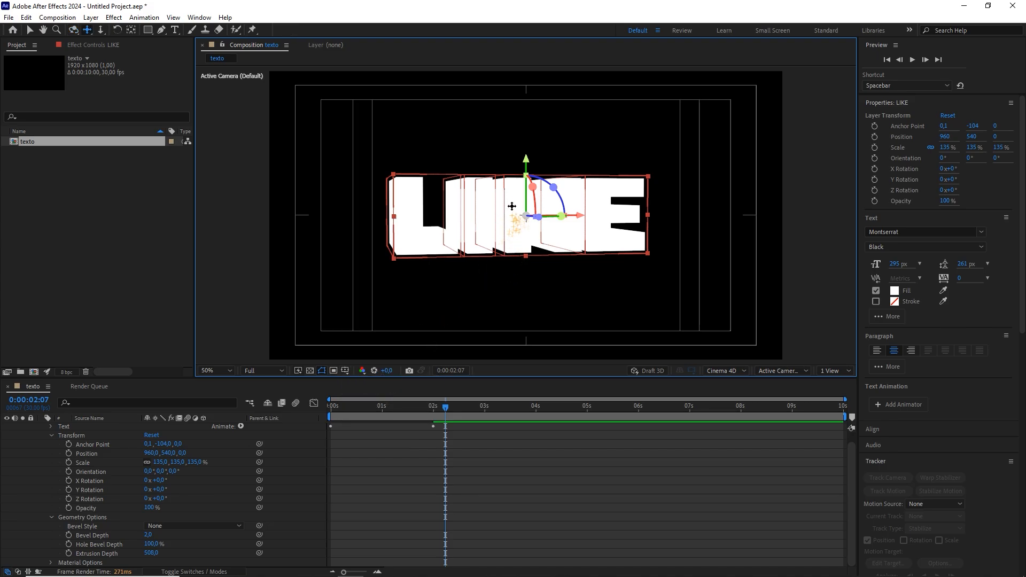
pyautogui.moveTo(514, 226); pyautogui.dragTo(530, 227)
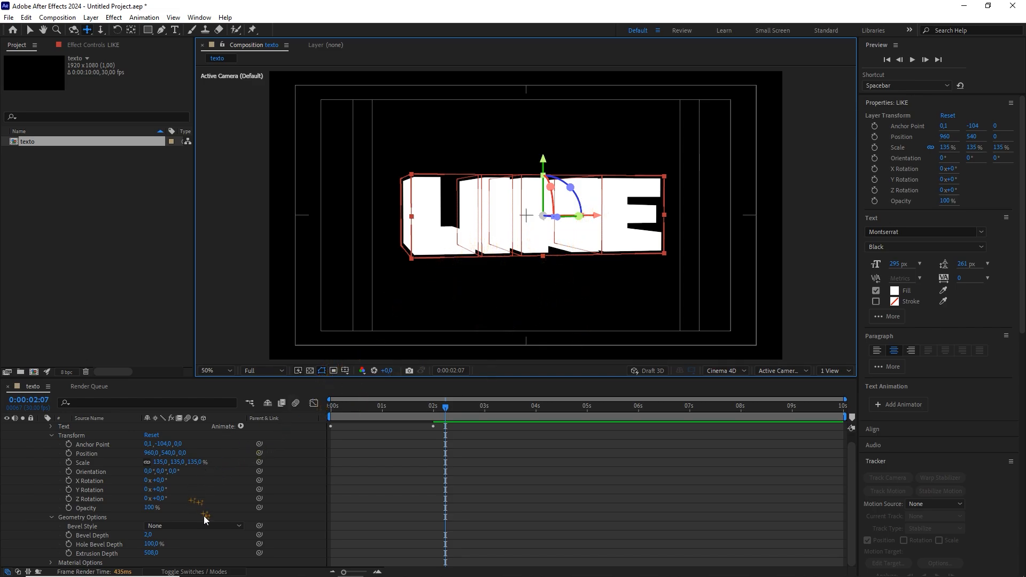
# Set the LIKE layer's Extrusion Depth to 150
pyautogui.click(152, 554)
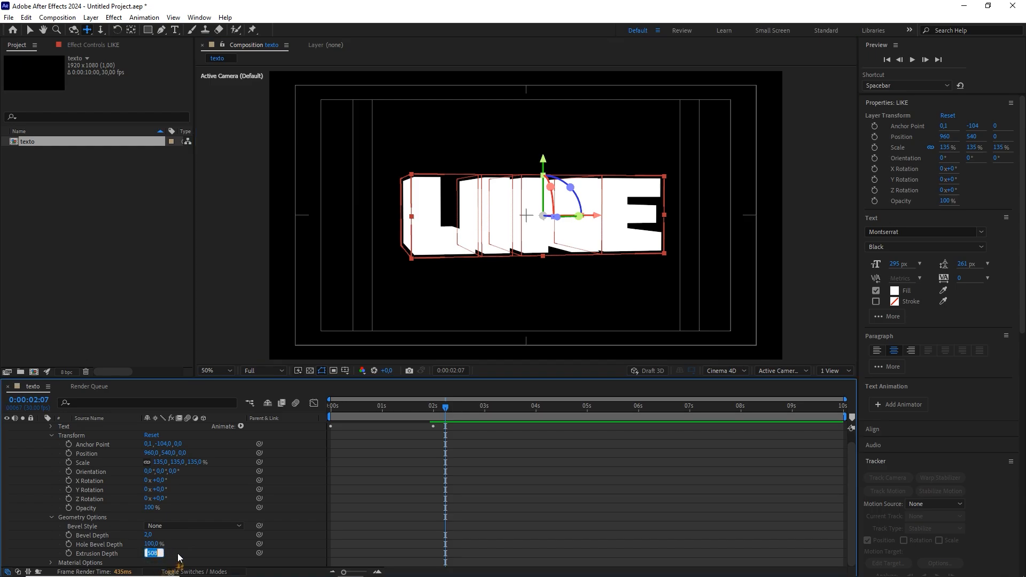
pyautogui.write('150')
pyautogui.click(200, 547)
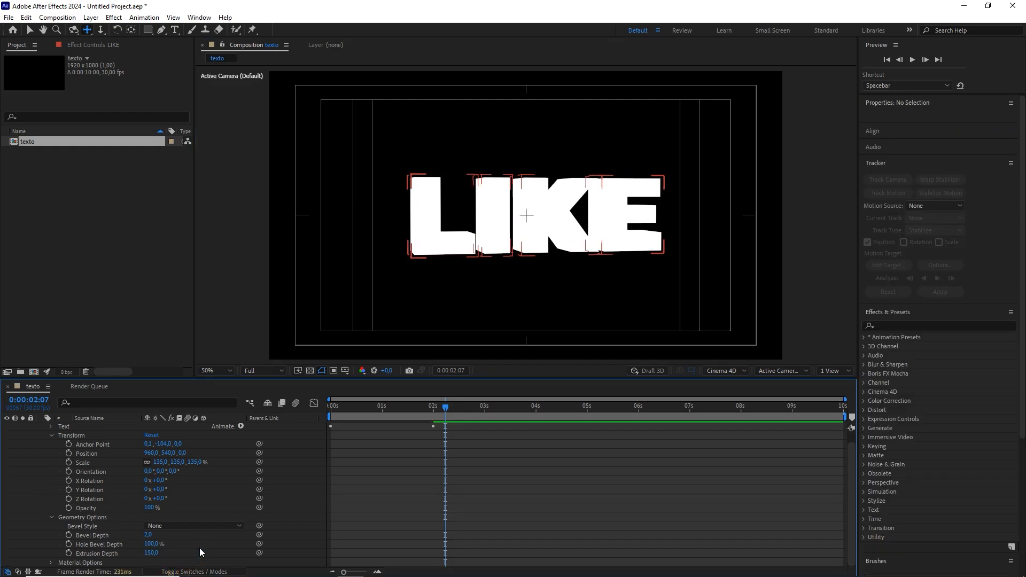
# Add a text animator for the RGB side colour to the LIKE layer
pyautogui.scroll(1, 125, 496)
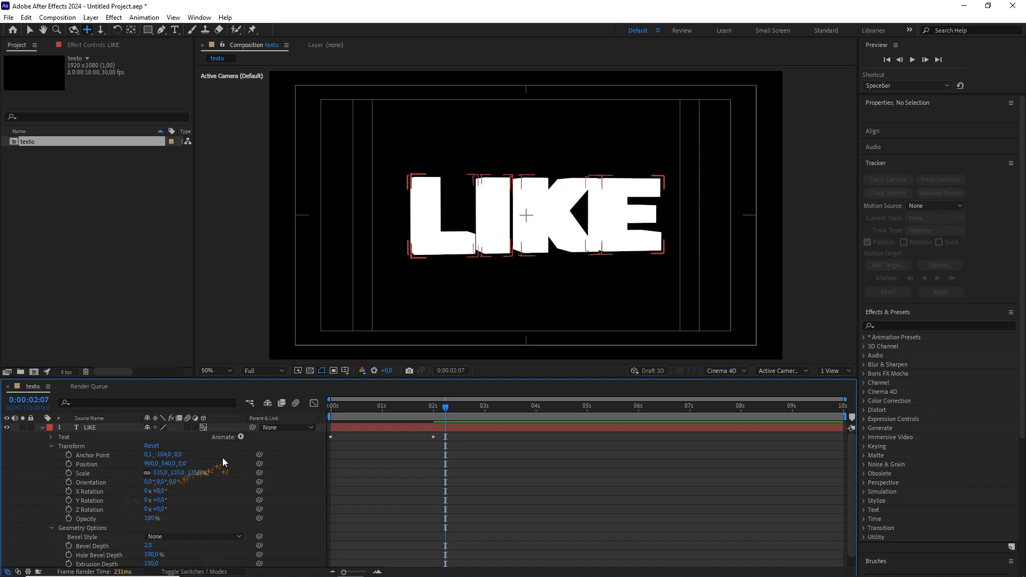
pyautogui.click(240, 437)
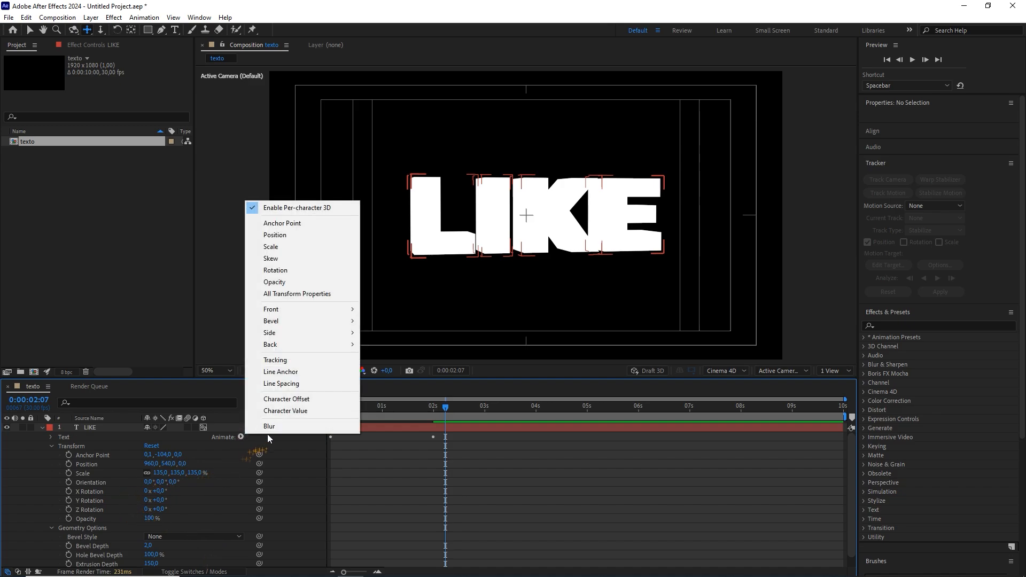
pyautogui.moveTo(342, 334)
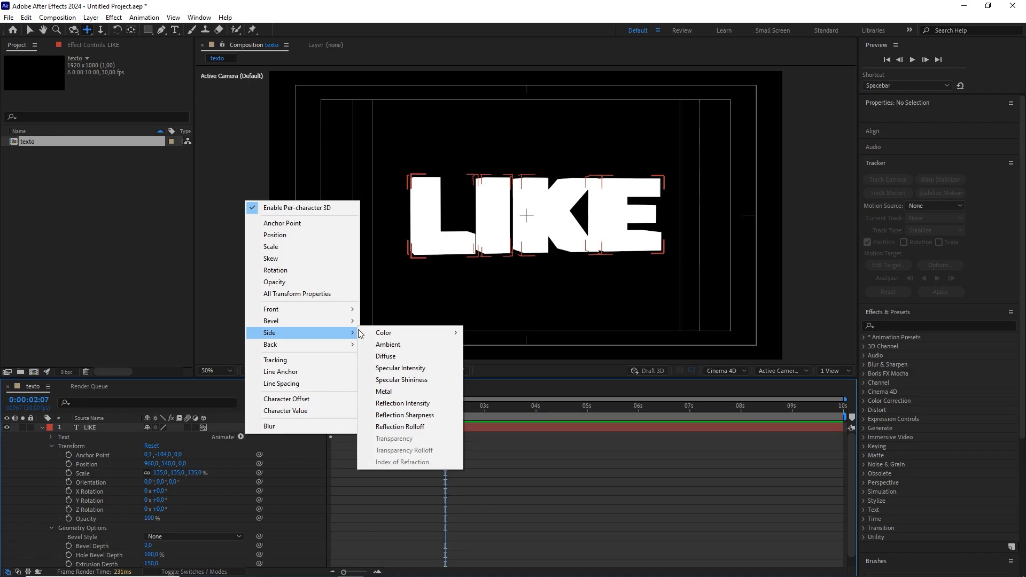
pyautogui.moveTo(382, 334)
pyautogui.click(485, 332)
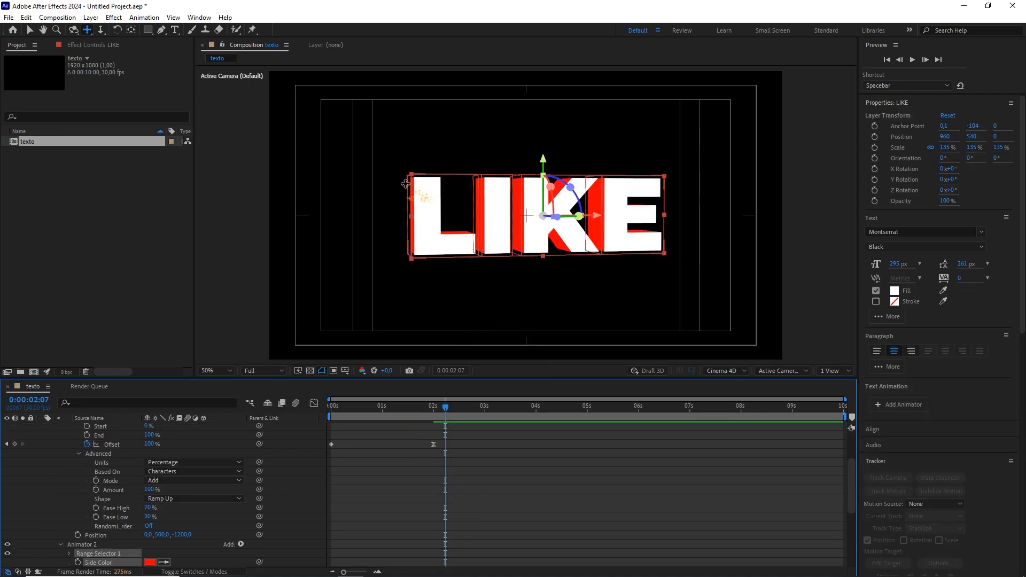
# Set the Side Color of the LIKE letters' new animator to the pinkish red FF0036
pyautogui.scroll(-5, 166, 540)
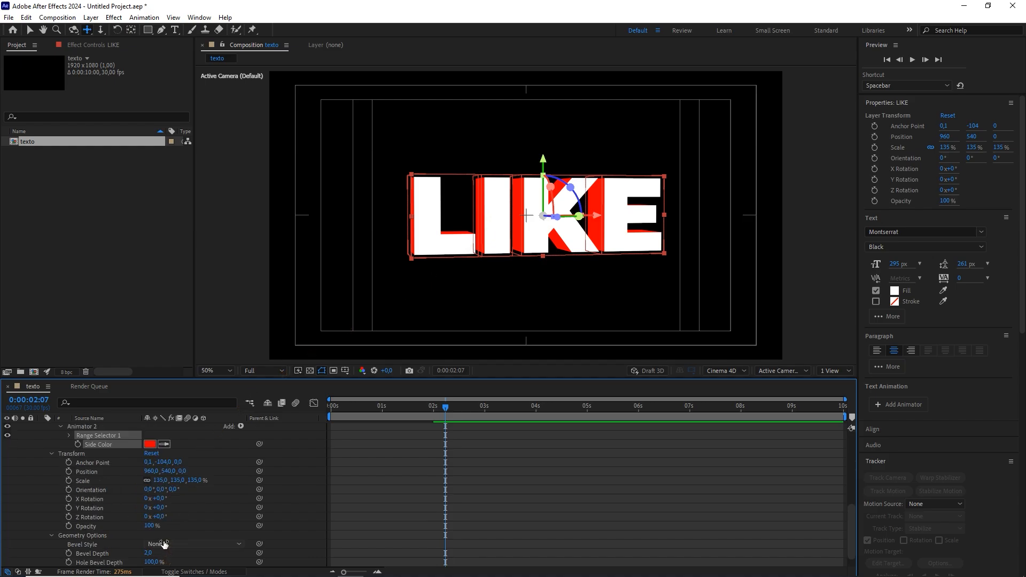
pyautogui.click(154, 444)
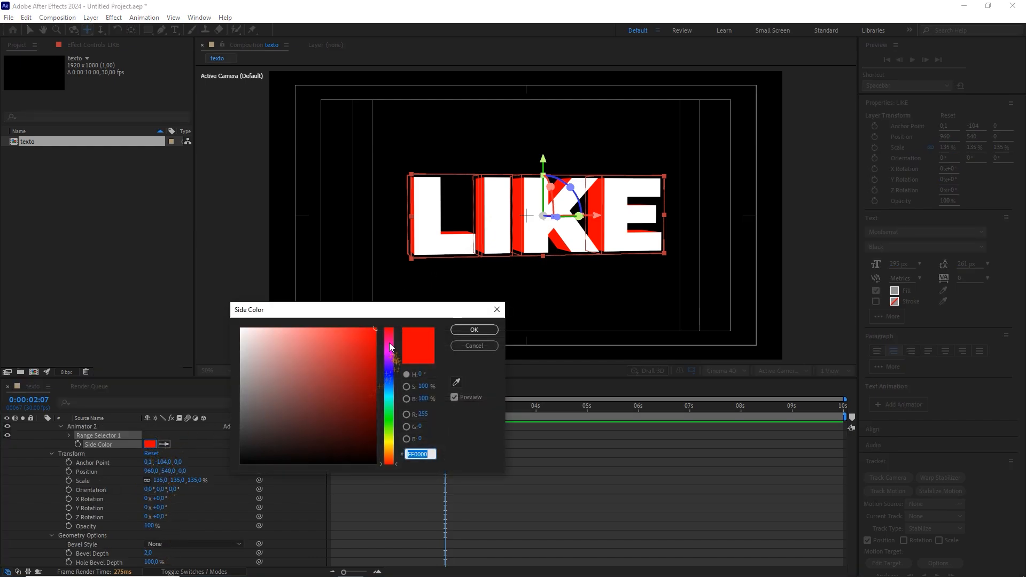
pyautogui.moveTo(389, 346); pyautogui.dragTo(396, 332)
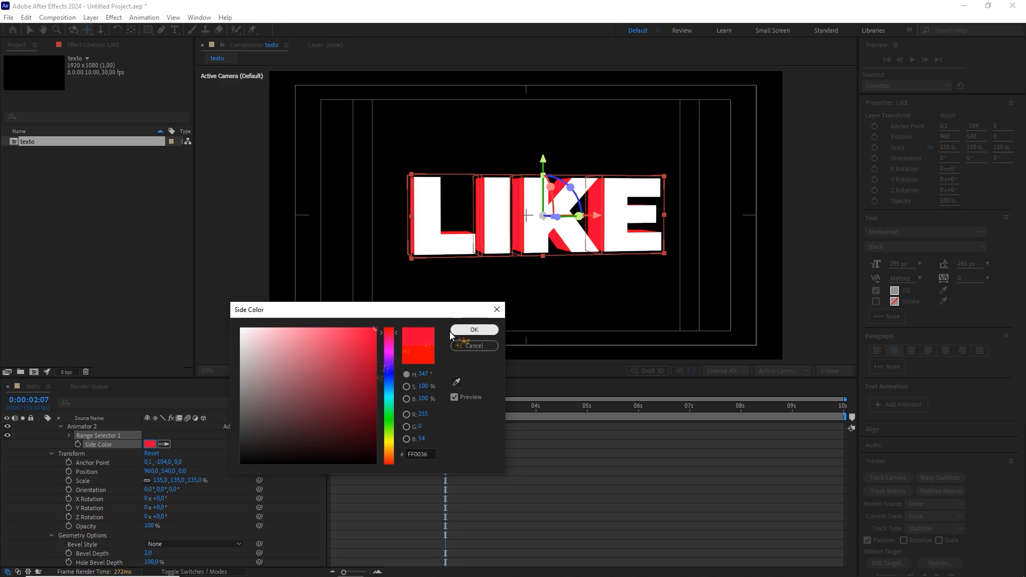
pyautogui.click(473, 331)
# Collapse the LIKE layer's properties, then create a 1920 × 1080 black solid and place it below the text layer
pyautogui.scroll(10, 107, 466)
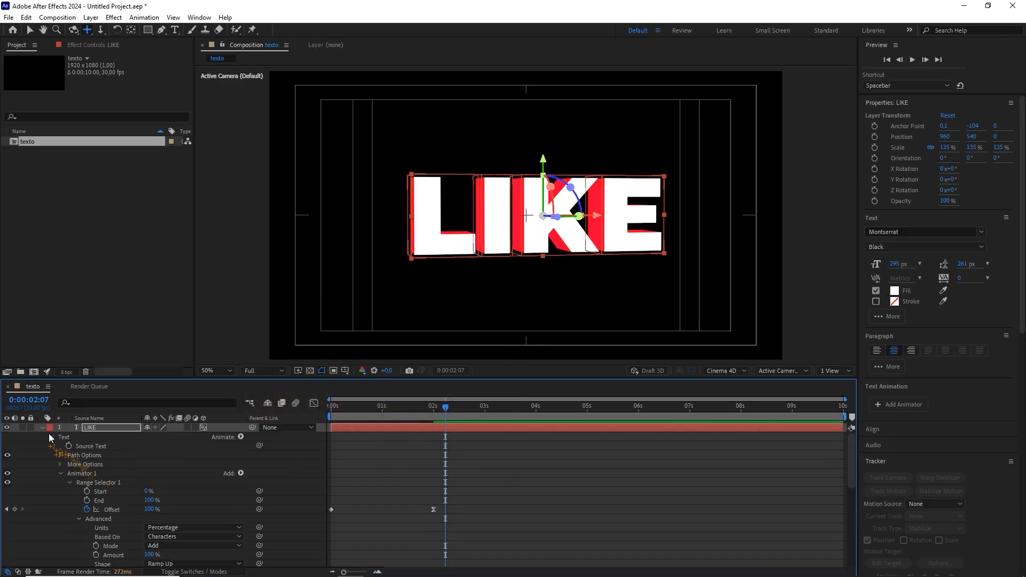
pyautogui.click(41, 427)
pyautogui.rightClick(130, 459)
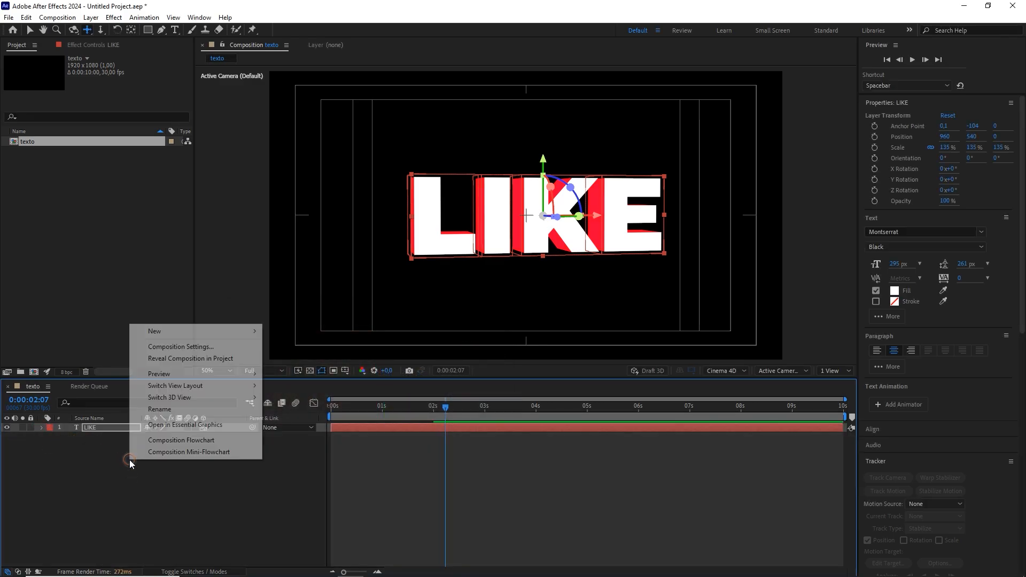
pyautogui.moveTo(255, 331)
pyautogui.click(286, 359)
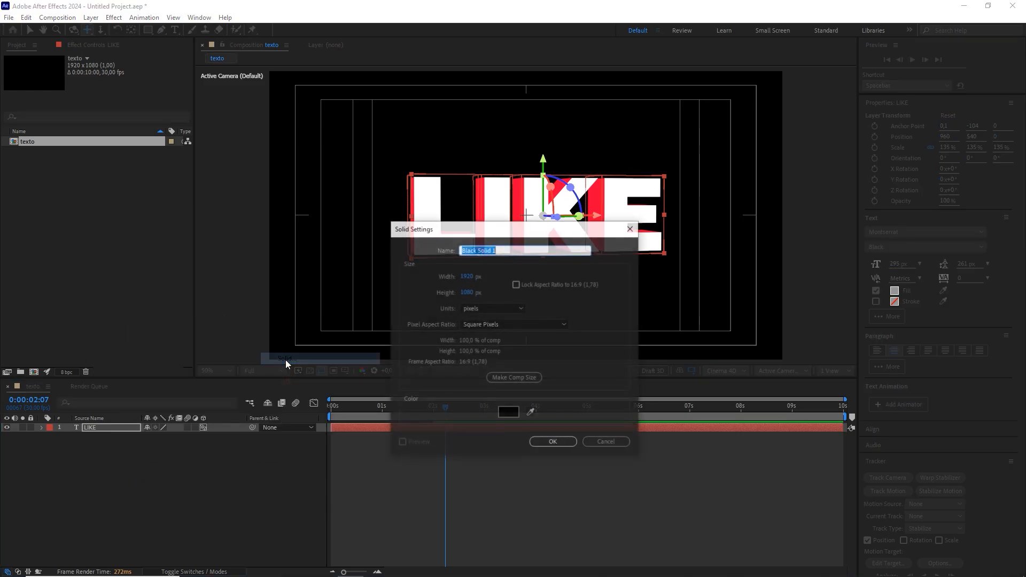
pyautogui.click(555, 444)
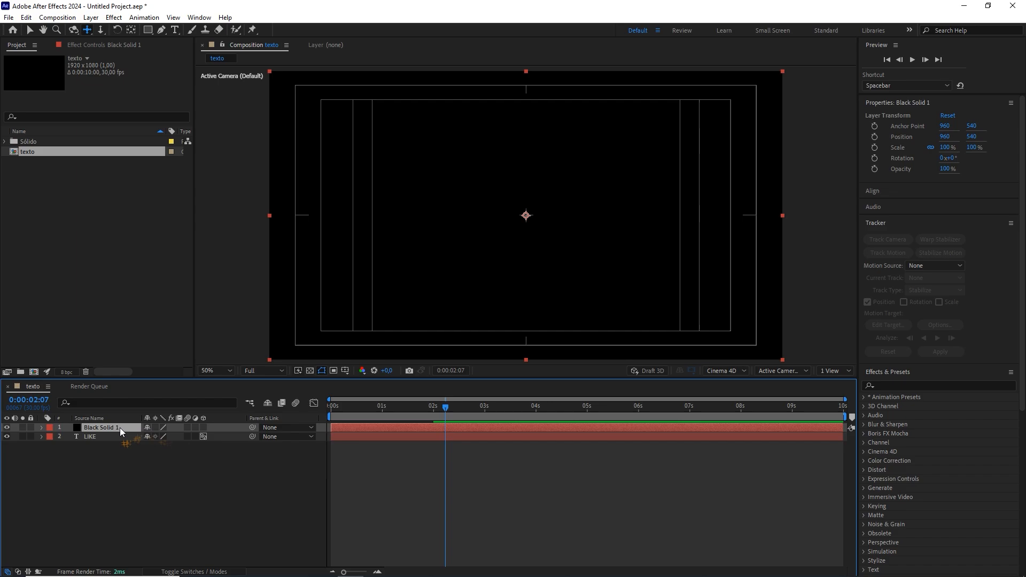
# Find the Gradient Ramp effect by searching for "gradien" and apply it to the black solid
pyautogui.click(891, 385)
pyautogui.write('g')
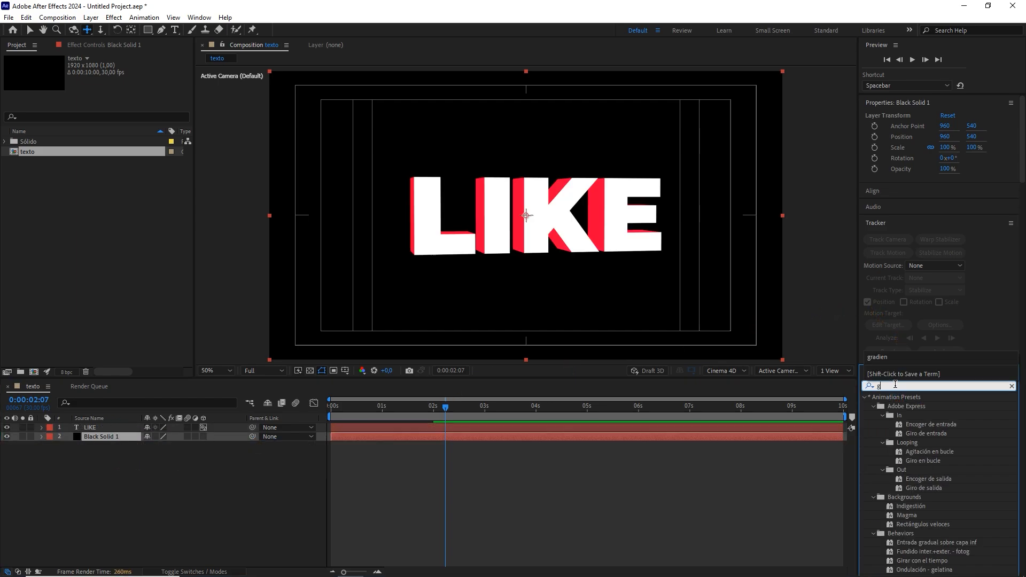
pyautogui.write('radien')
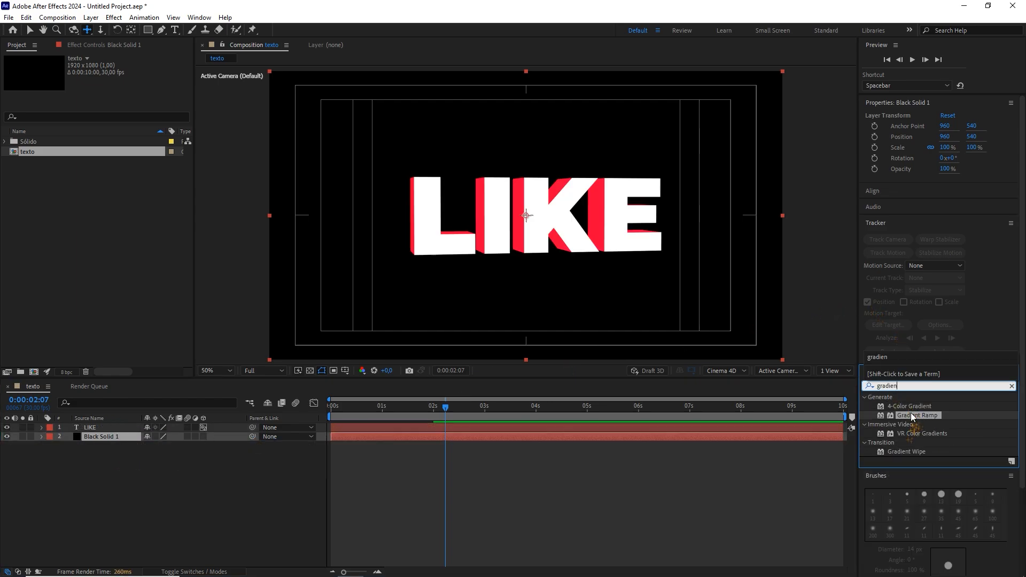
pyautogui.moveTo(912, 417); pyautogui.dragTo(130, 435)
# Make the gradient a Radial Ramp with swapped colours, starting near the frame's centre and ending at its lower-left corner
pyautogui.click(140, 113)
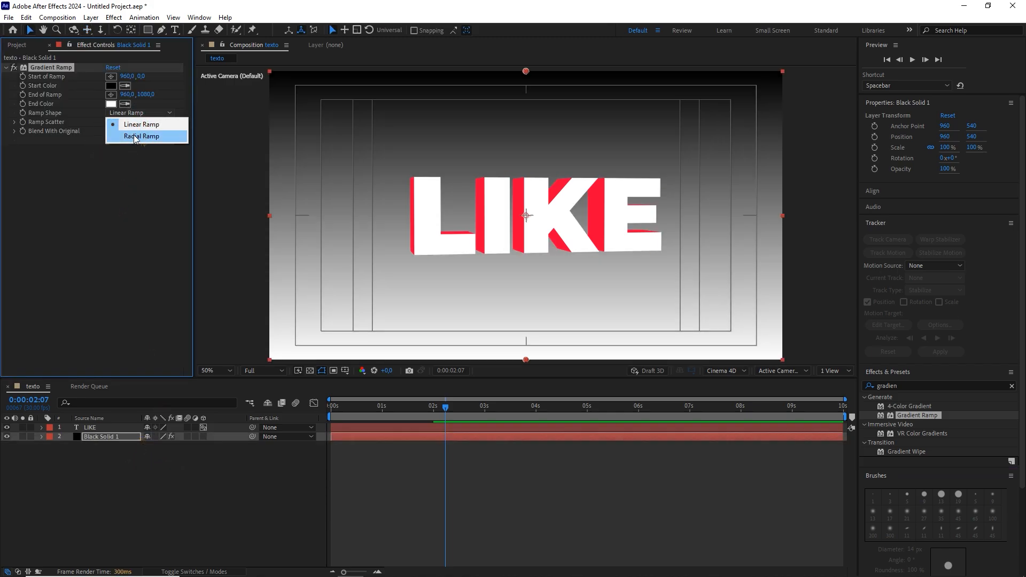
pyautogui.click(136, 137)
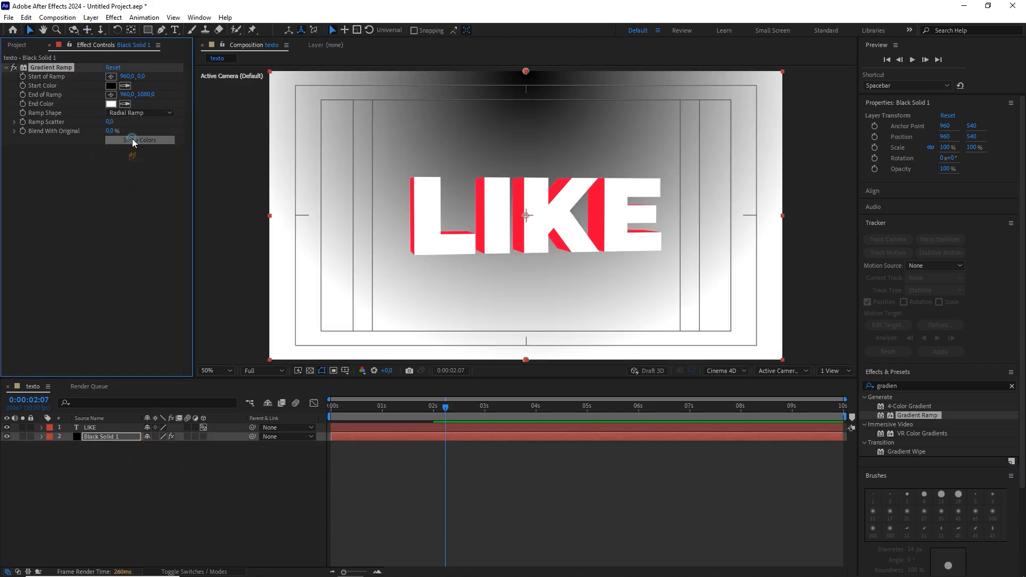
pyautogui.click(137, 141)
pyautogui.moveTo(525, 359); pyautogui.dragTo(271, 359)
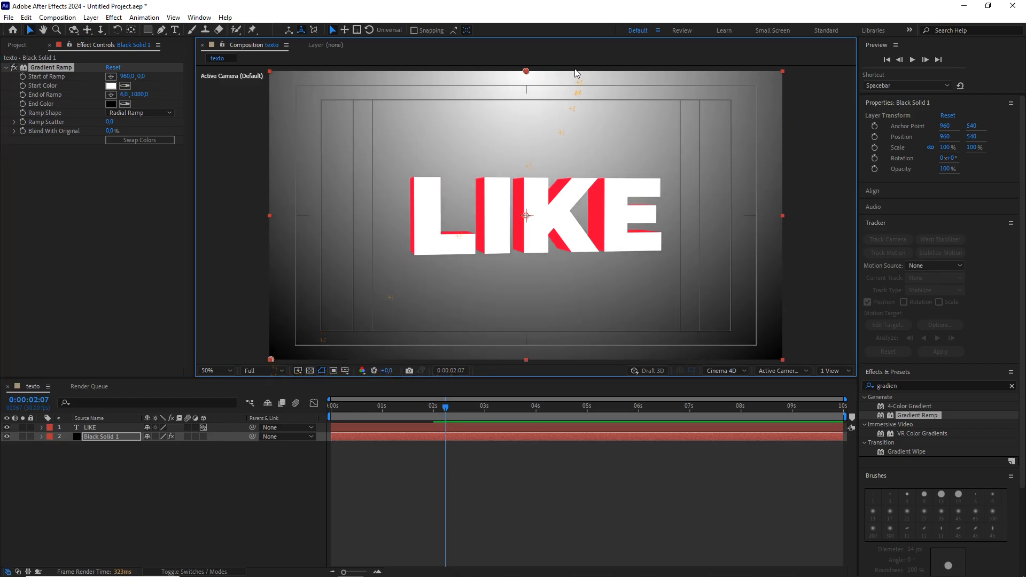
pyautogui.moveTo(525, 72); pyautogui.dragTo(526, 215)
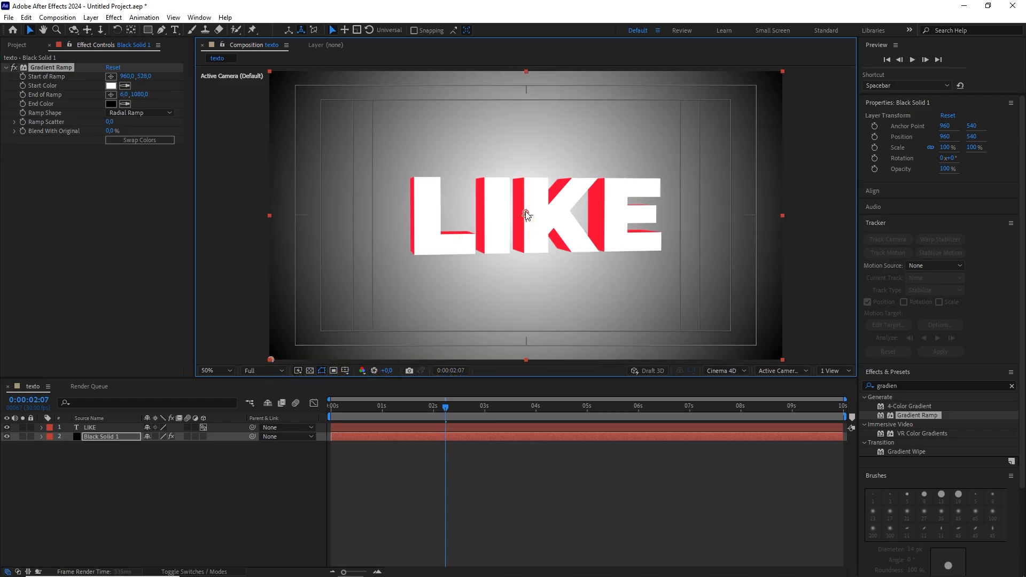
# Open the gradient's Start Color and choose a purple hue of 284°
pyautogui.click(111, 85)
pyautogui.click(389, 353)
pyautogui.click(390, 356)
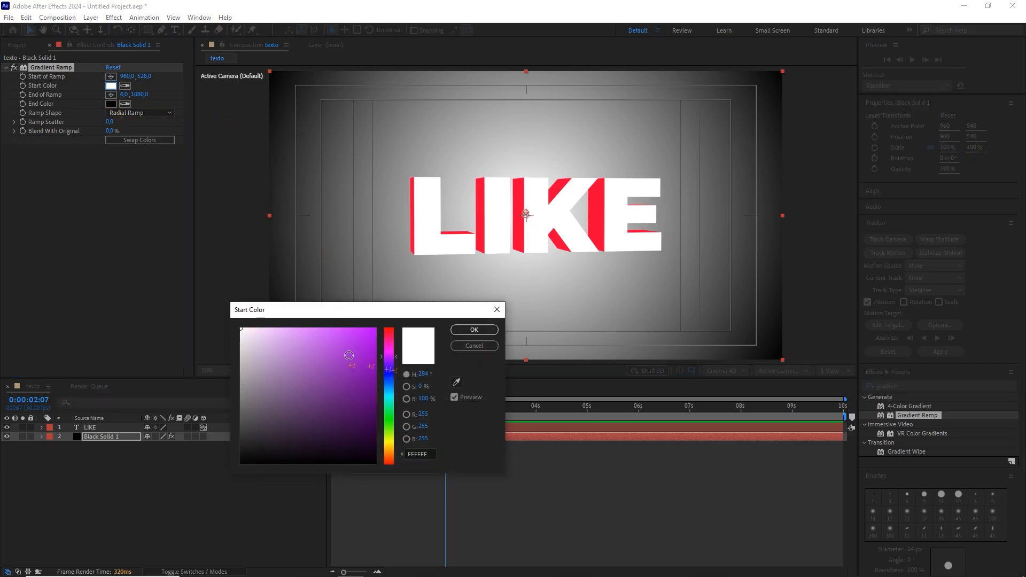
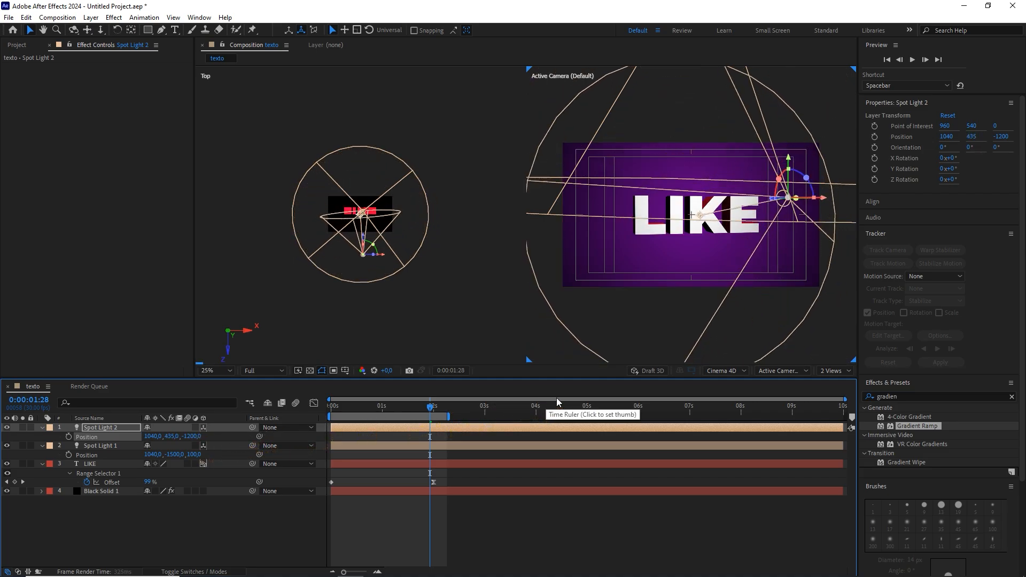
# Set the Y position of Spot Light 2 to 460
pyautogui.click(172, 436)
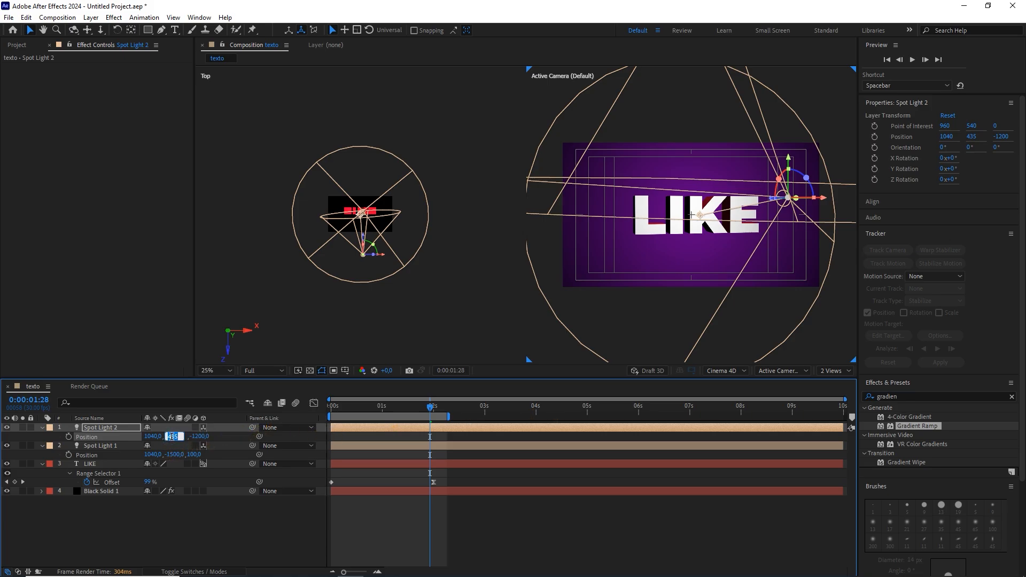
pyautogui.write('460')
pyautogui.click(181, 525)
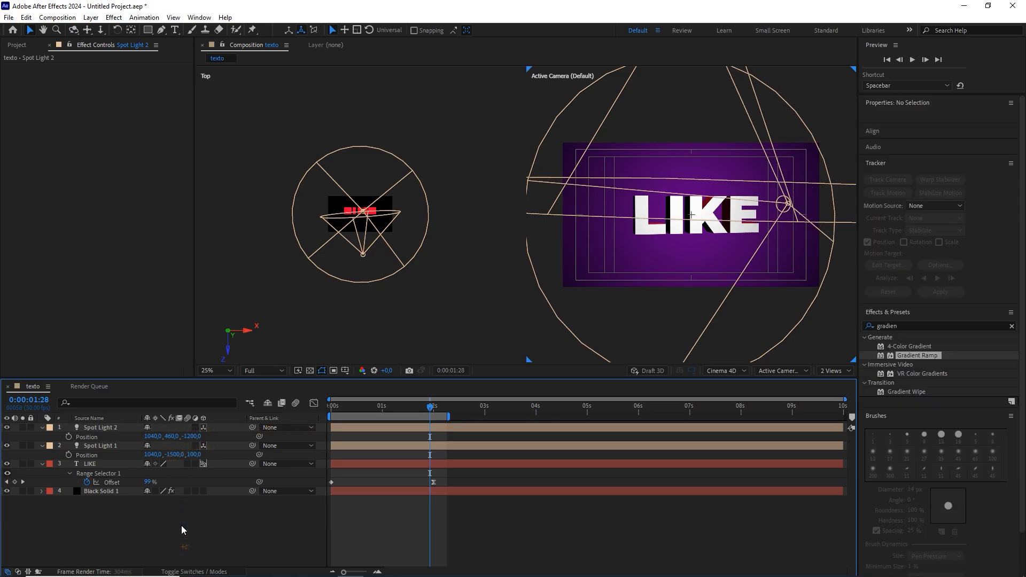
# Add an Ambient light to the texto composition with an intensity of 70%
pyautogui.rightClick(181, 525)
pyautogui.moveTo(251, 396)
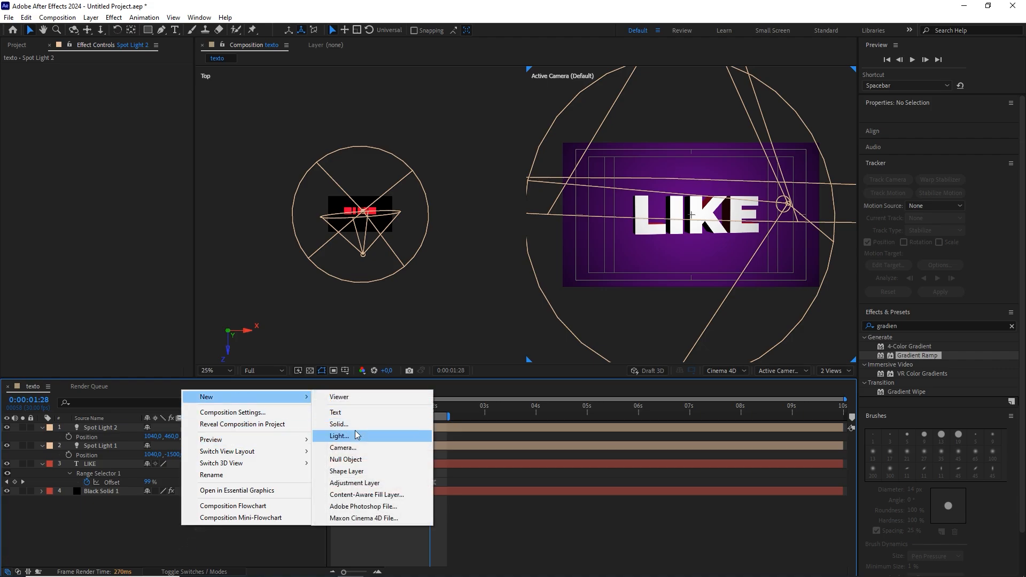
pyautogui.click(354, 436)
pyautogui.click(241, 199)
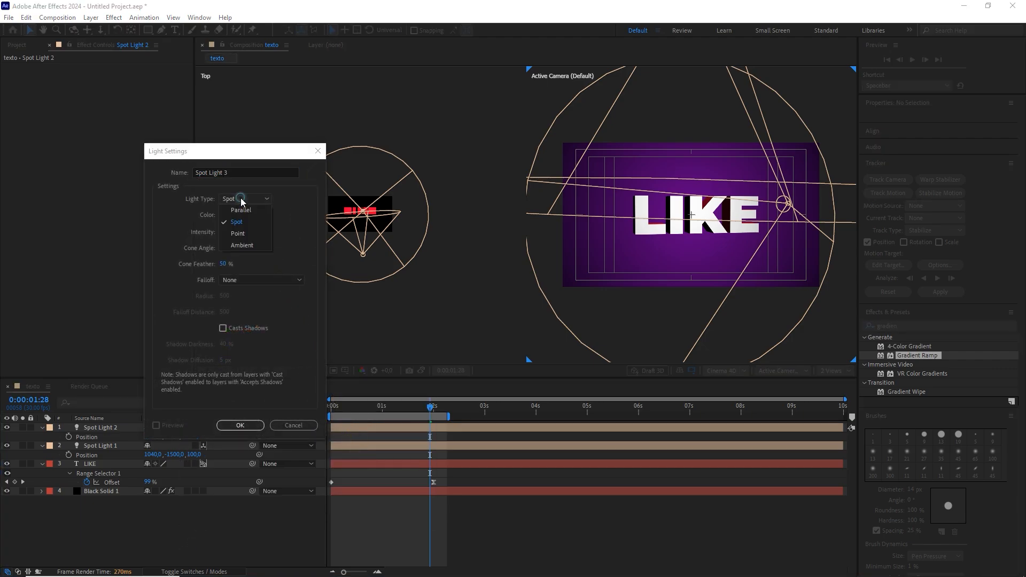
pyautogui.click(248, 245)
pyautogui.click(230, 232)
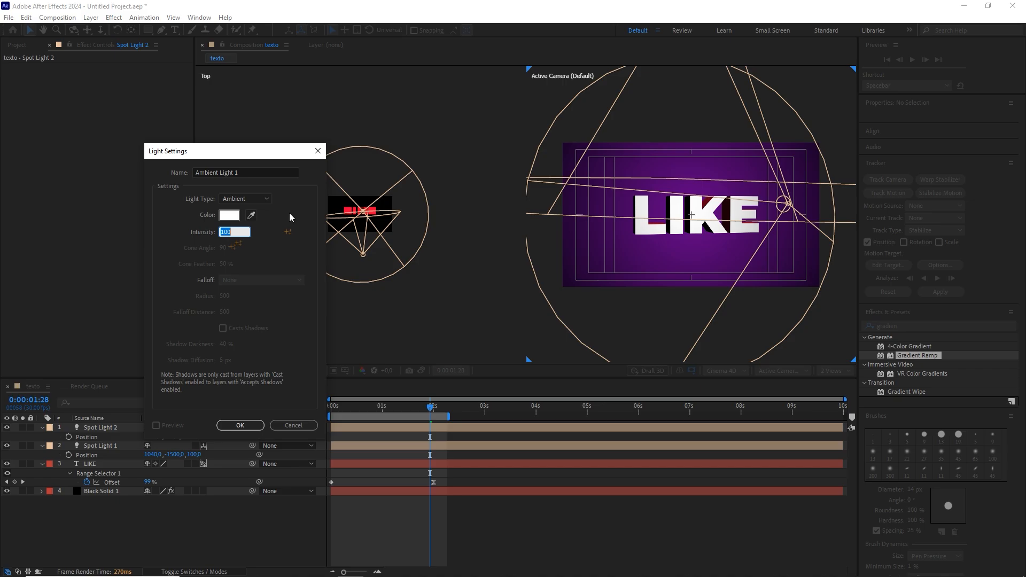
pyautogui.write('70')
pyautogui.click(294, 243)
pyautogui.click(240, 425)
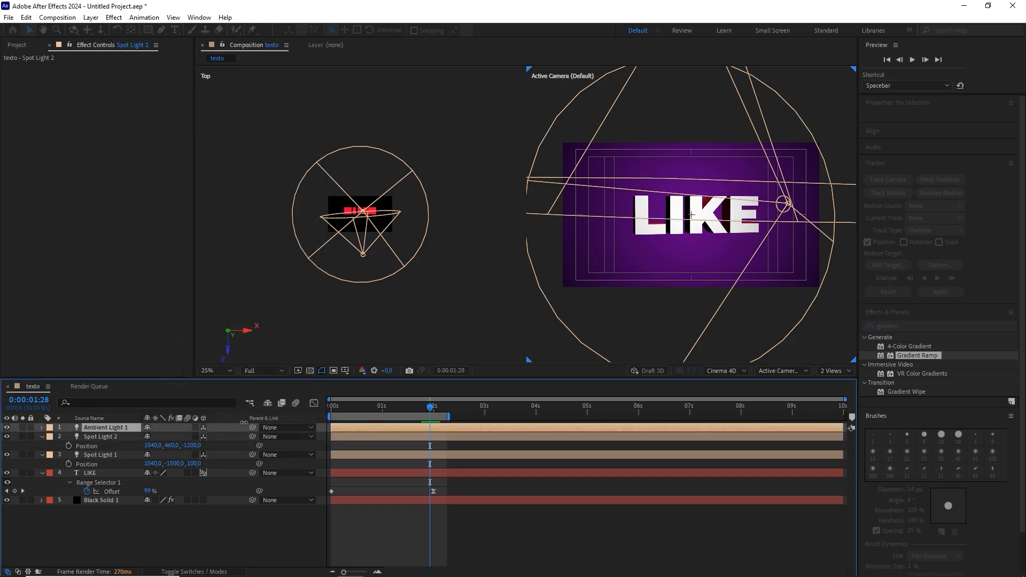
# Switch the composition display from two views to a single view and deselect the ambient light
pyautogui.click(834, 370)
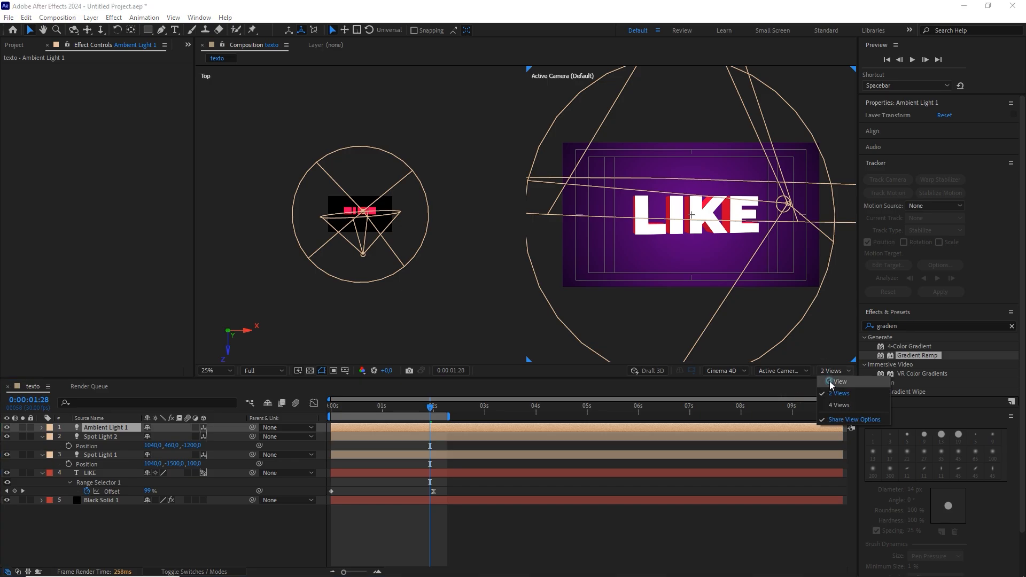
pyautogui.click(832, 428)
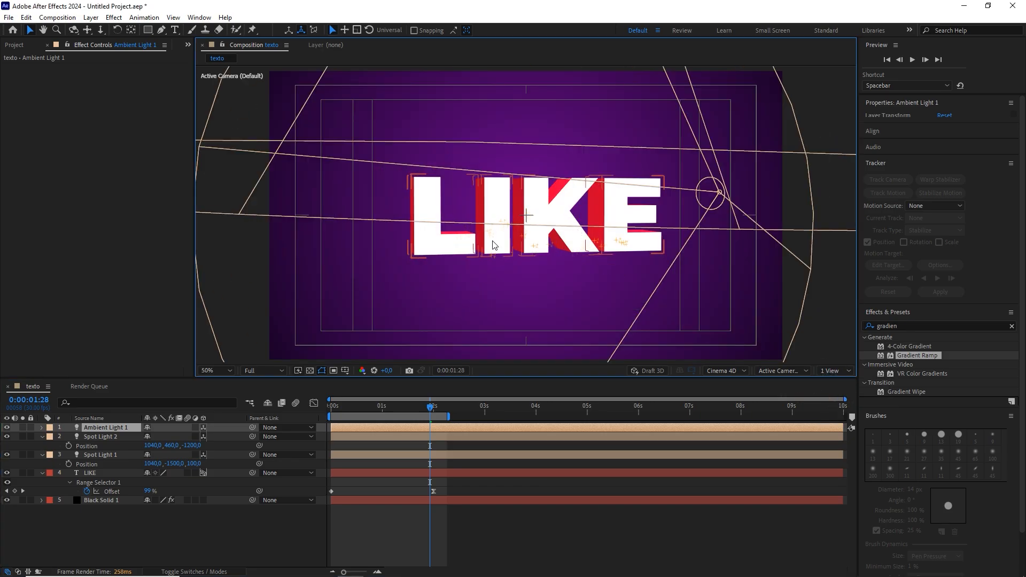
pyautogui.click(282, 522)
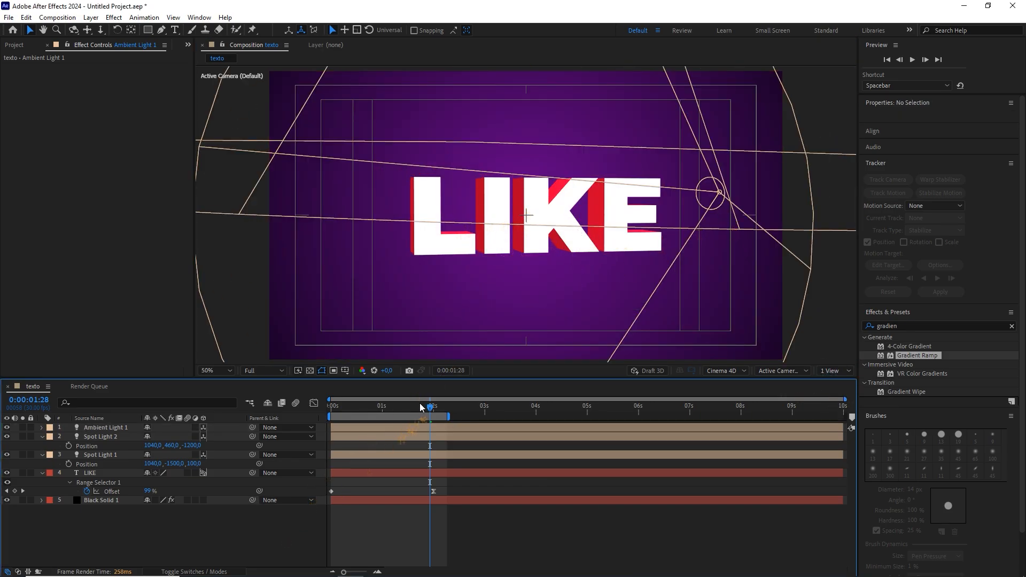
# Return to 0:00:00:00, turn off the Title/Action Safe guides and play back the LIKE text animation
pyautogui.moveTo(424, 406); pyautogui.dragTo(301, 408)
pyautogui.click(344, 370)
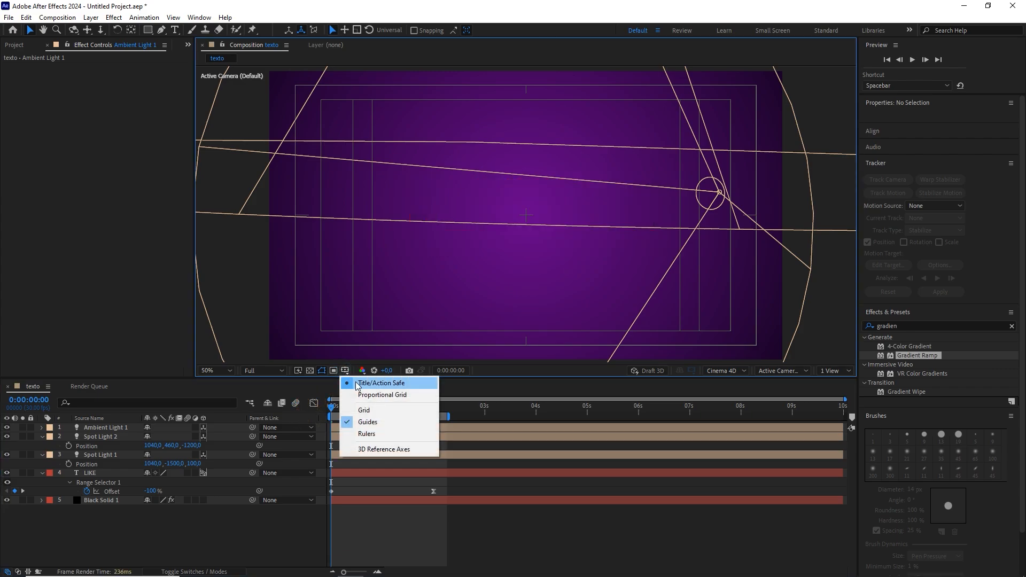
pyautogui.click(369, 384)
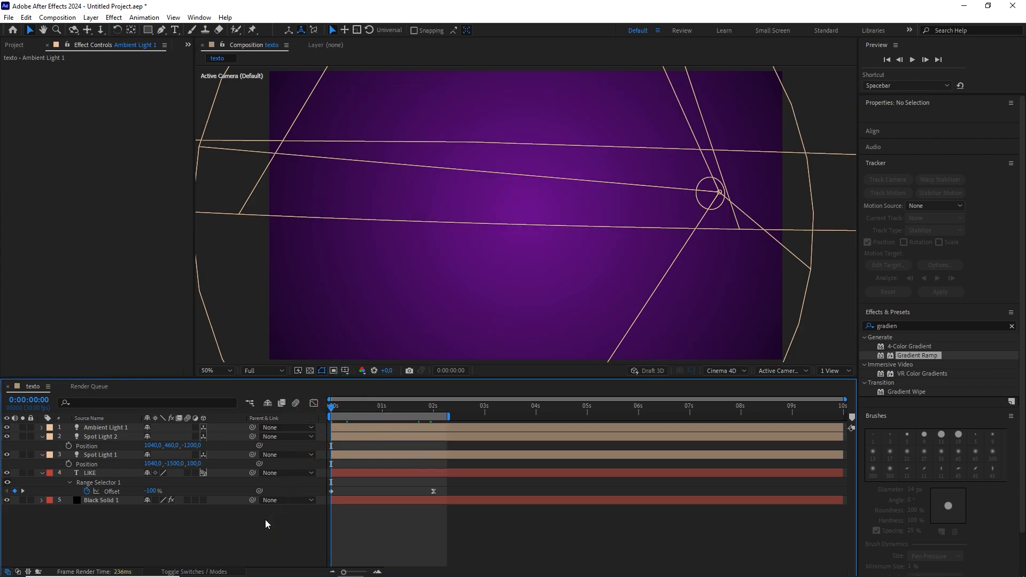
pyautogui.press('space')
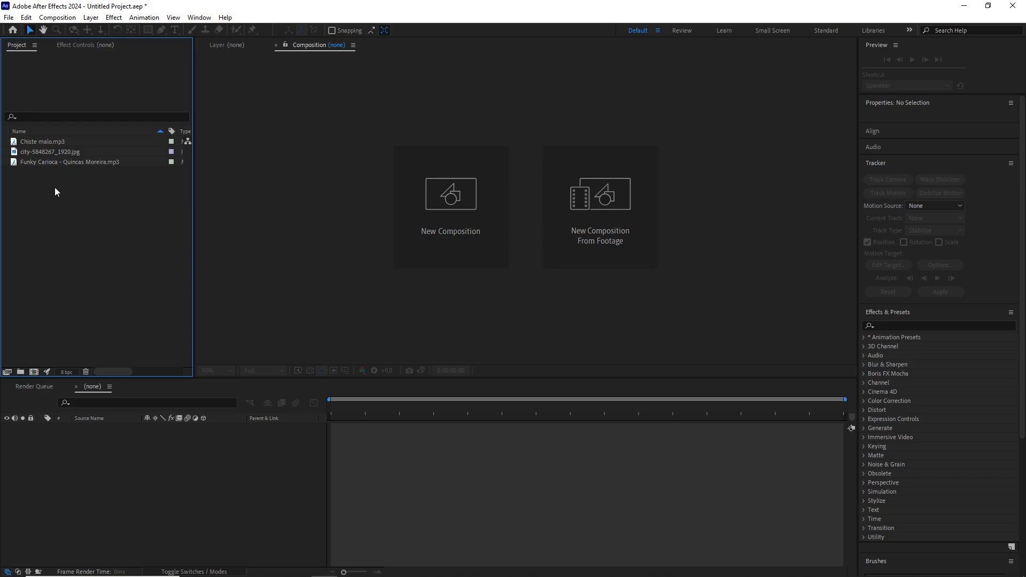
# Create a composition named "espectro de audio" at 1920x1080, 30 fps, with a duration of 0:00:10:00
pyautogui.click(57, 17)
pyautogui.click(58, 30)
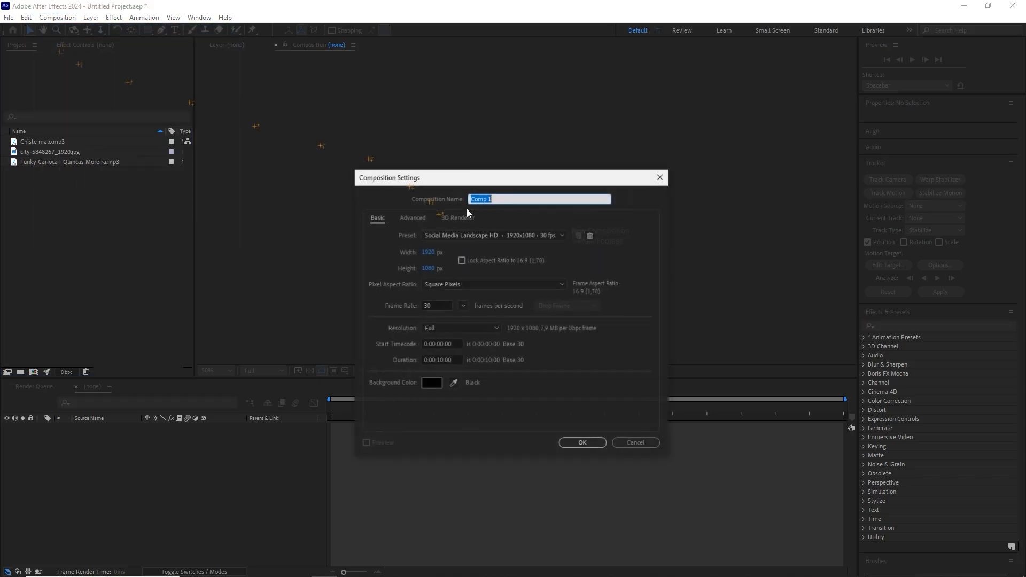
pyautogui.click(396, 237)
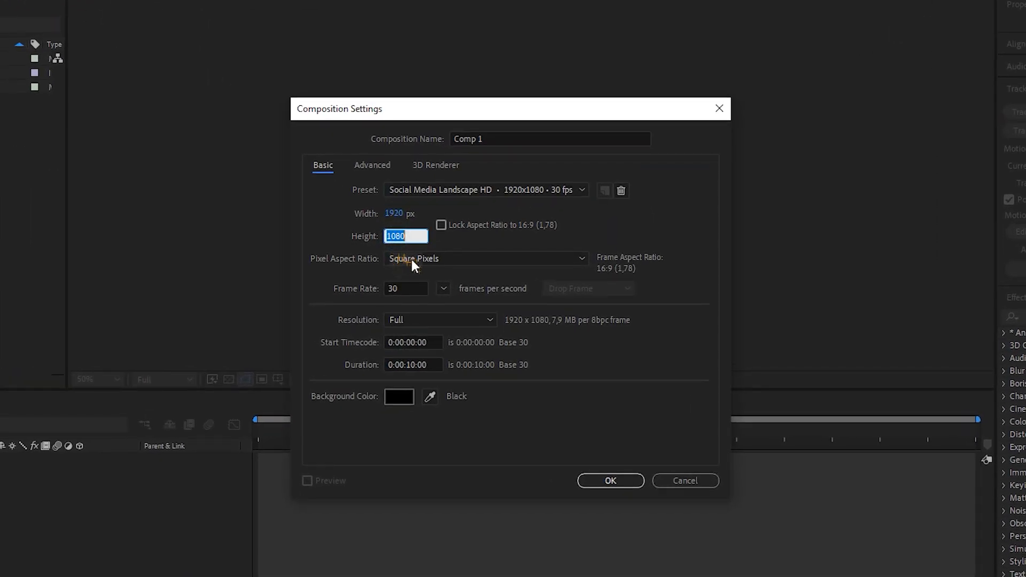
pyautogui.click(410, 289)
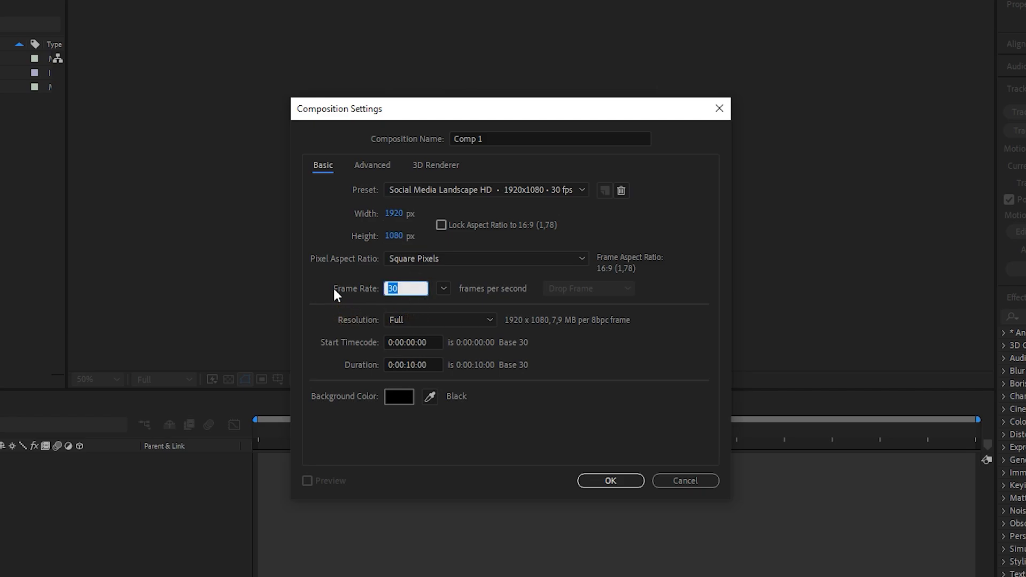
pyautogui.click(422, 364)
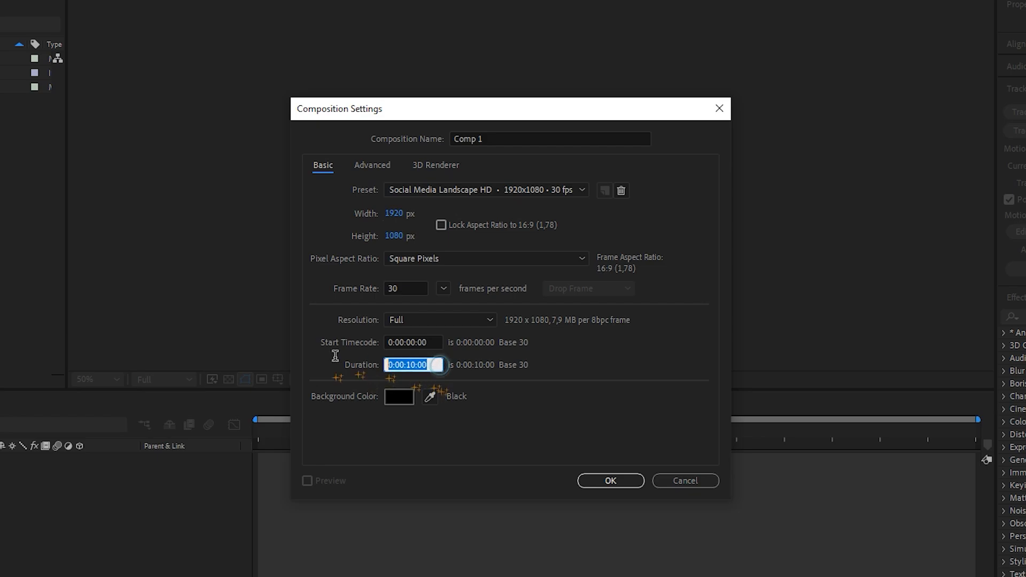
pyautogui.click(492, 138)
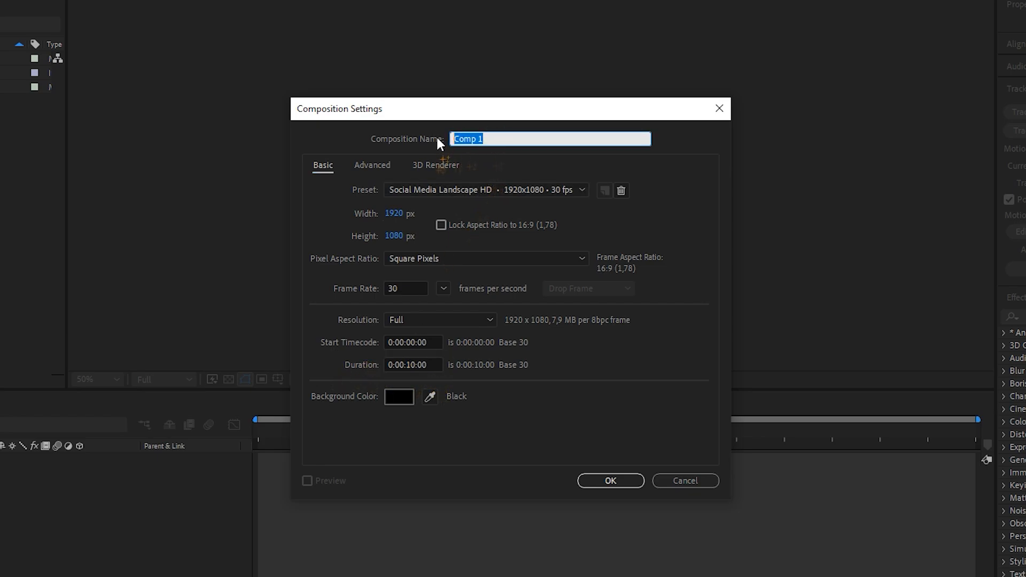
pyautogui.write('es')
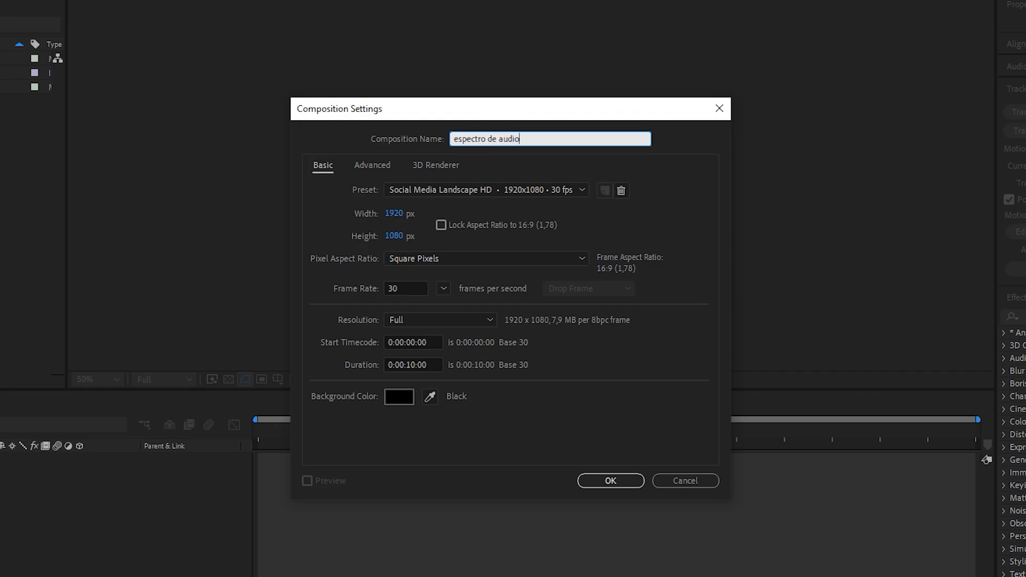
pyautogui.write('pectro de audio')
pyautogui.click(610, 480)
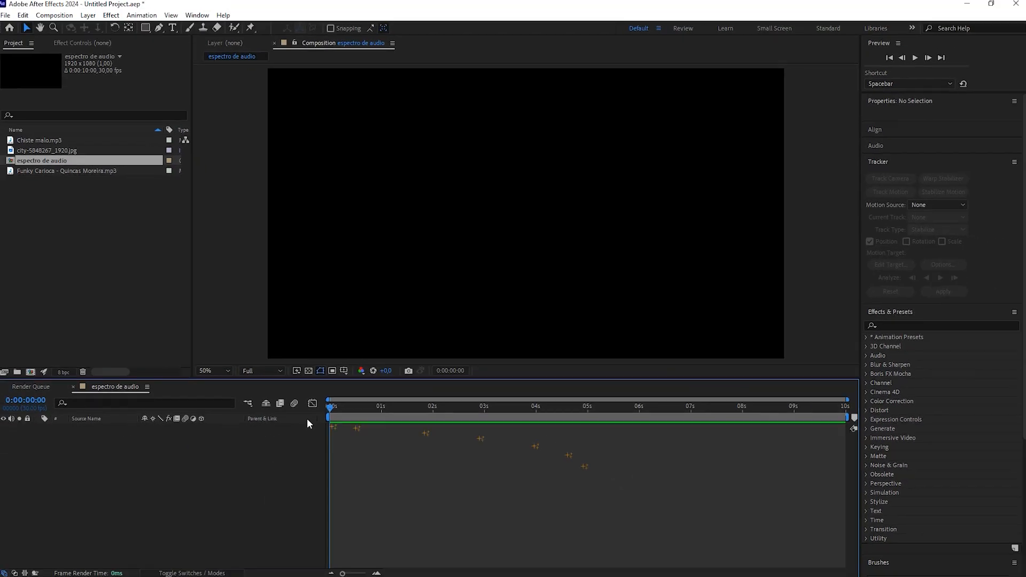
# Add a black 1920x1080 solid to the espectro de audio composition
pyautogui.rightClick(182, 464)
pyautogui.moveTo(290, 337)
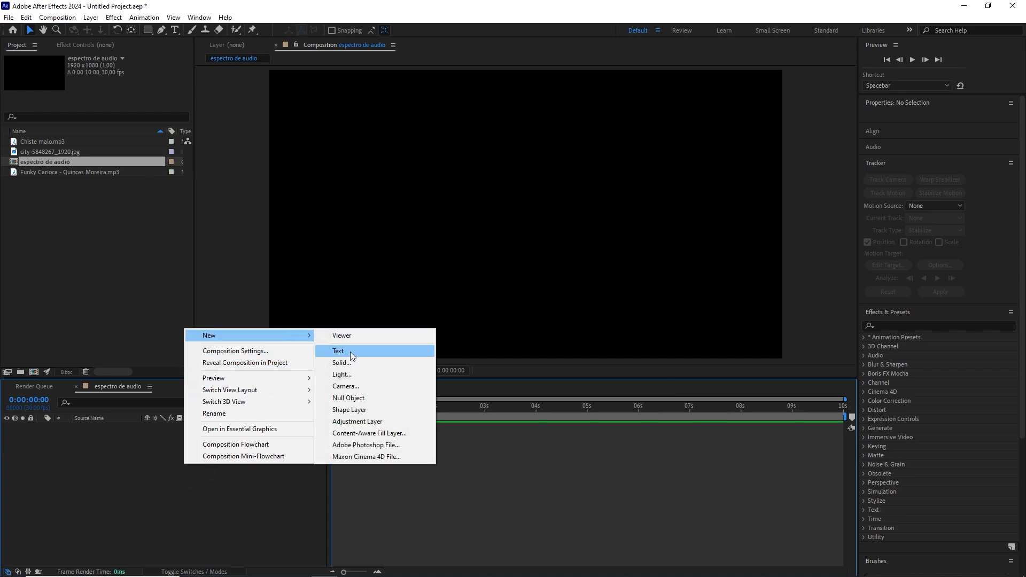
pyautogui.click(348, 363)
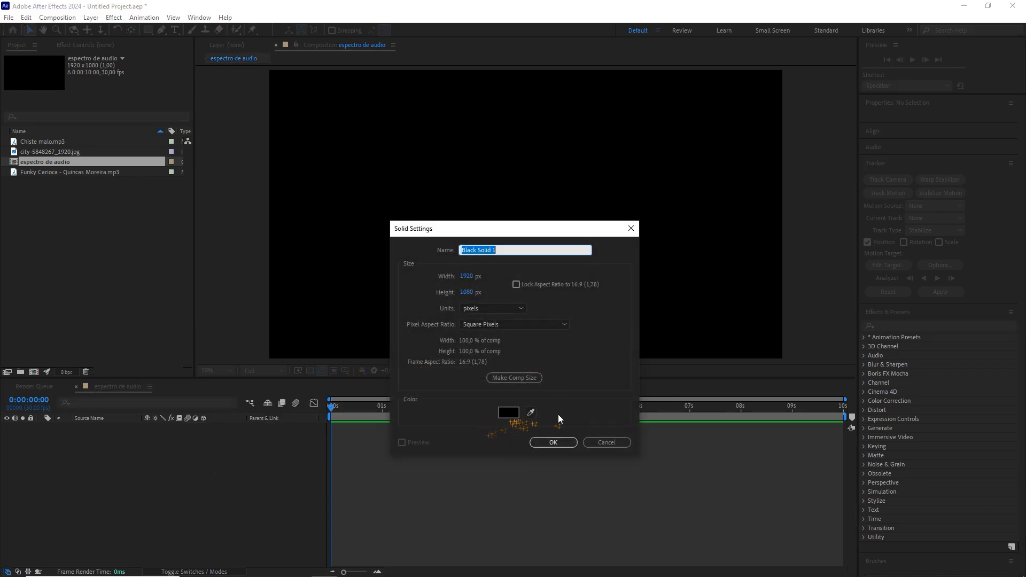
pyautogui.click(552, 442)
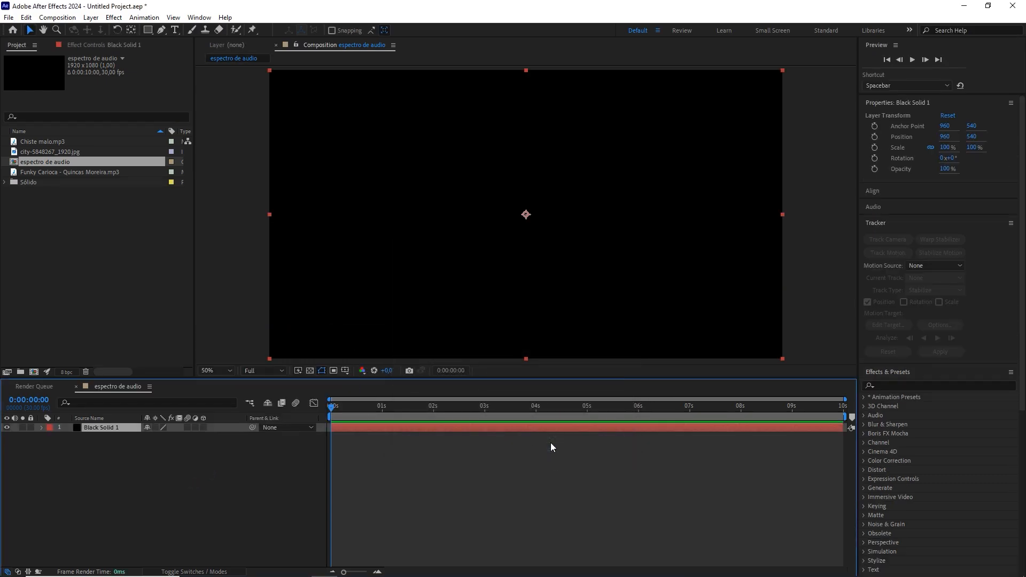
# Apply the Audio Spectrum effect to the black solid and check it at 0:00:00:27
pyautogui.click(896, 385)
pyautogui.write('audio')
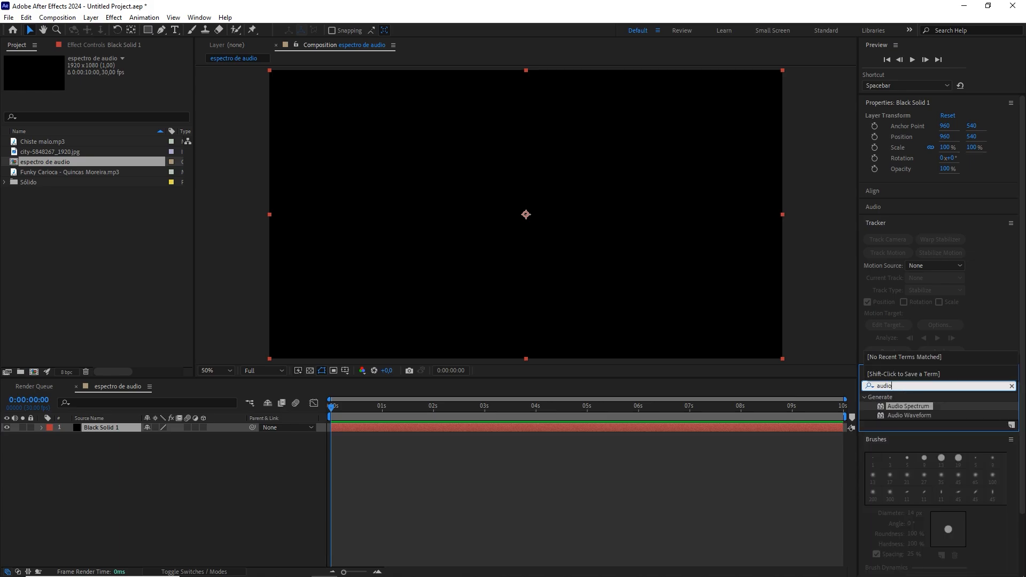
pyautogui.moveTo(912, 402); pyautogui.dragTo(530, 228)
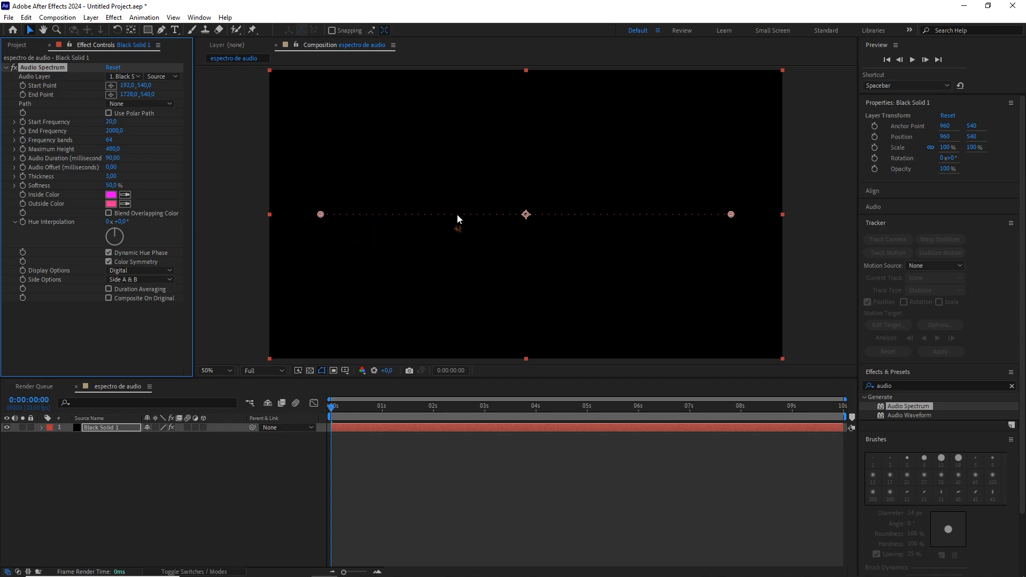
pyautogui.moveTo(341, 405); pyautogui.dragTo(377, 418)
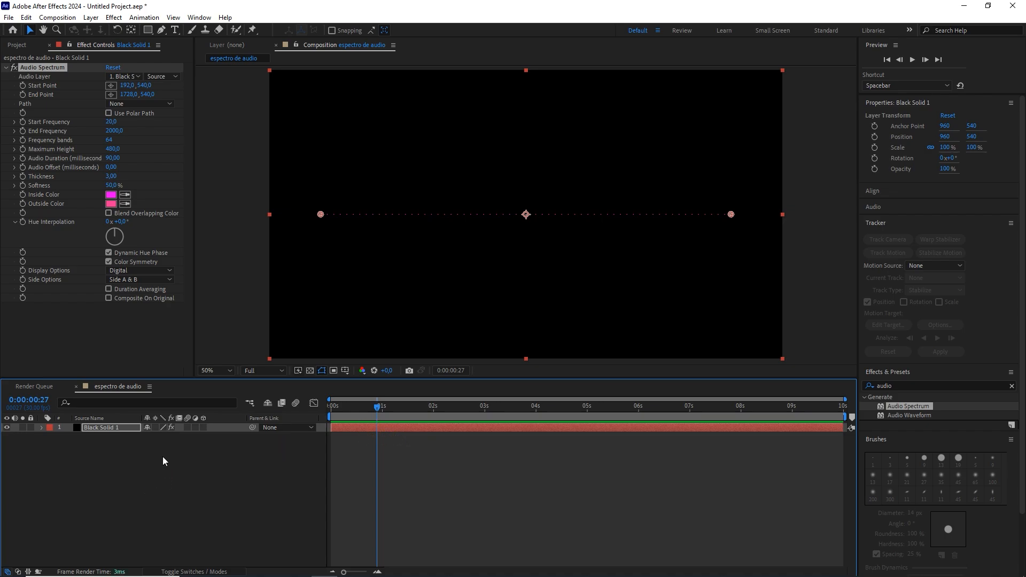
# Add the Funky Carioca audio file below the black solid and play the composition from the start
pyautogui.click(16, 45)
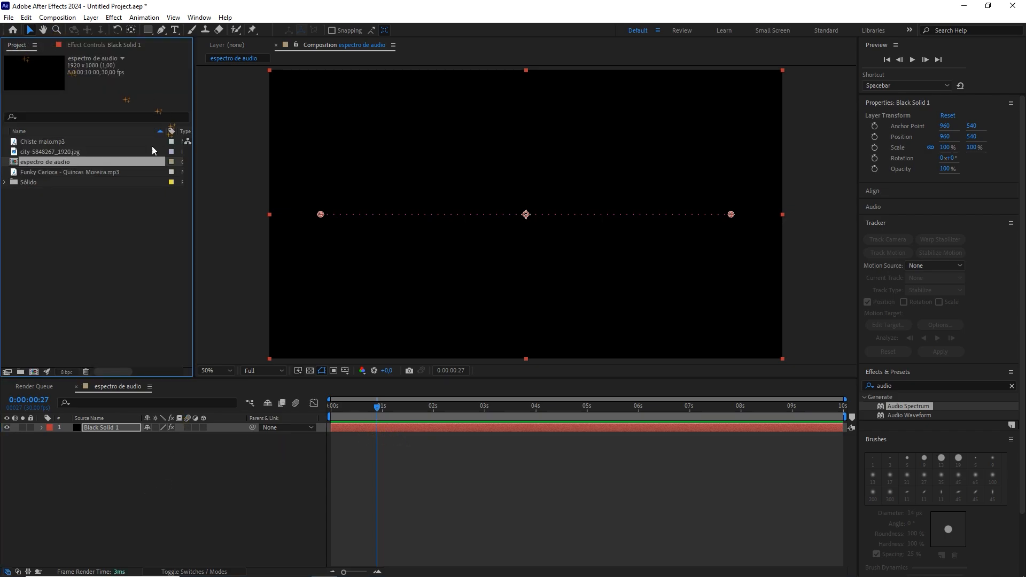
pyautogui.moveTo(34, 172); pyautogui.dragTo(139, 481)
pyautogui.press('Home')
pyautogui.press('space')
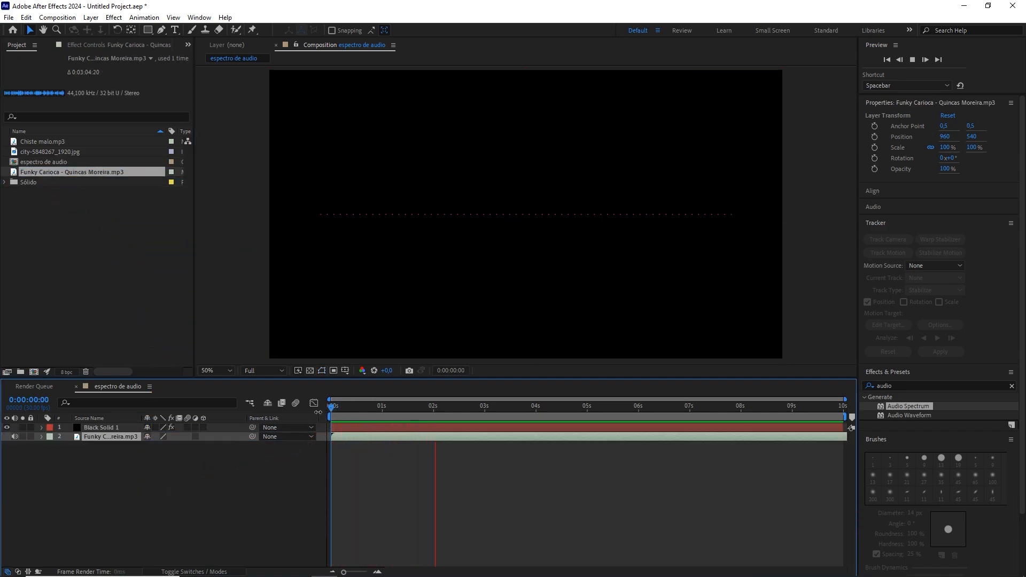
pyautogui.press('space')
pyautogui.click(440, 408)
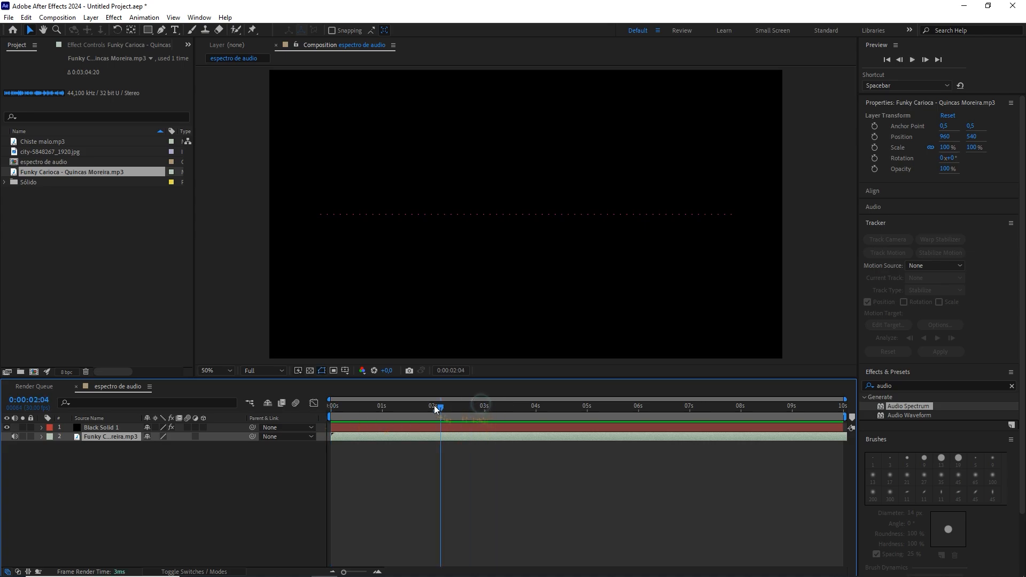
# Set the Audio Spectrum's audio layer to the Funky Carioca track, preview it, and park the playhead at 0:00:03:29
pyautogui.click(102, 429)
pyautogui.click(83, 45)
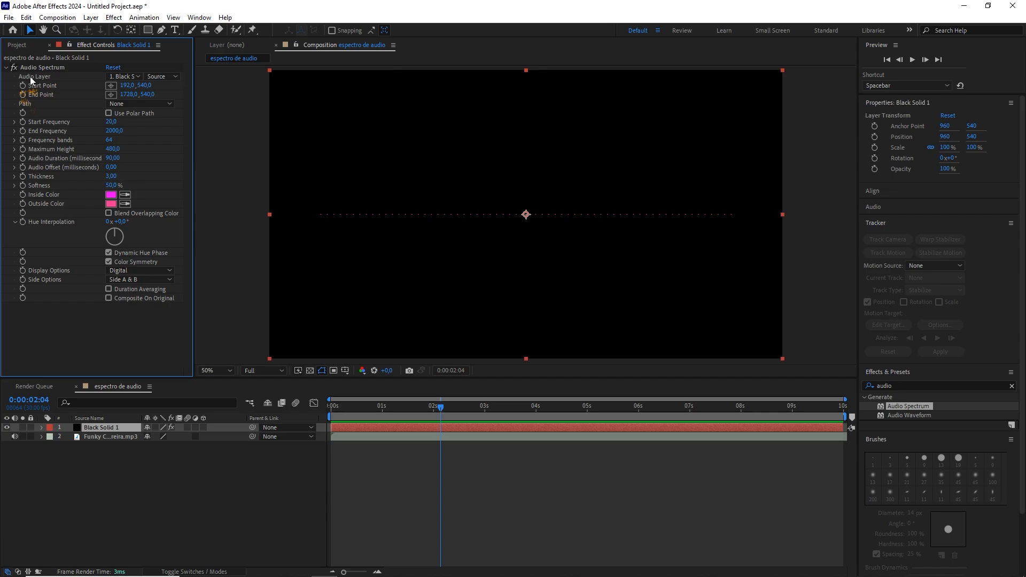
pyautogui.click(118, 76)
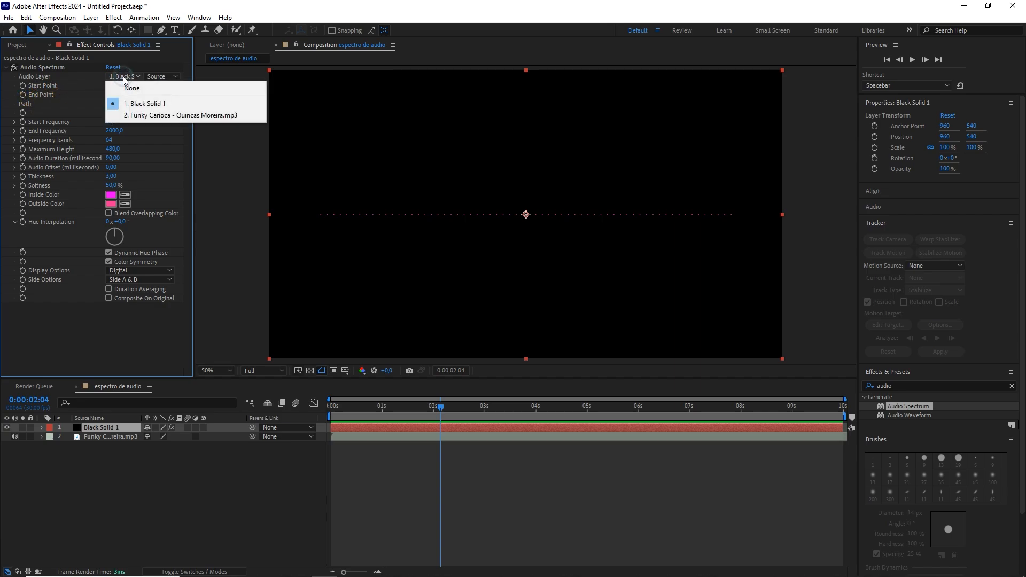
pyautogui.click(145, 115)
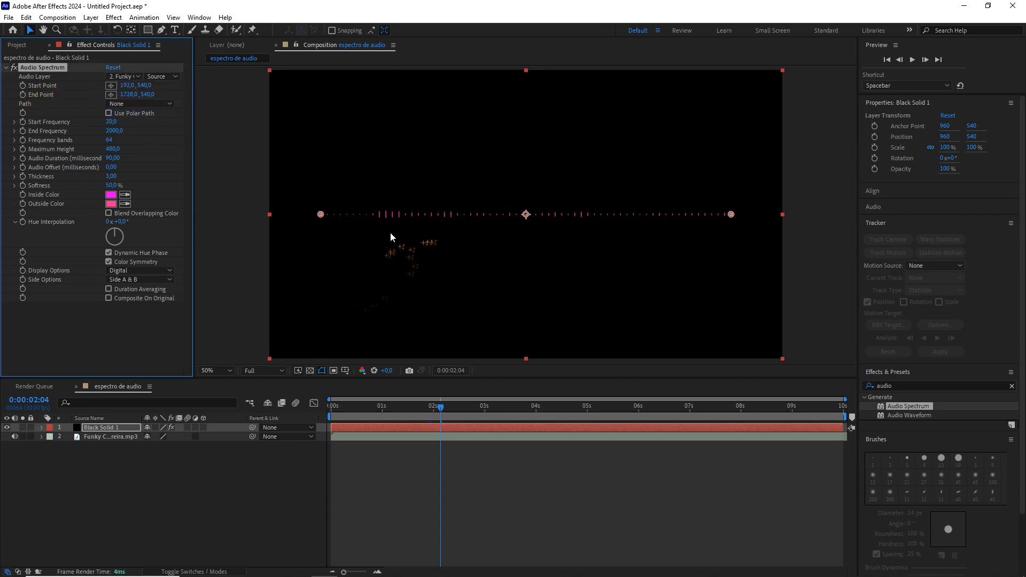
pyautogui.press('space')
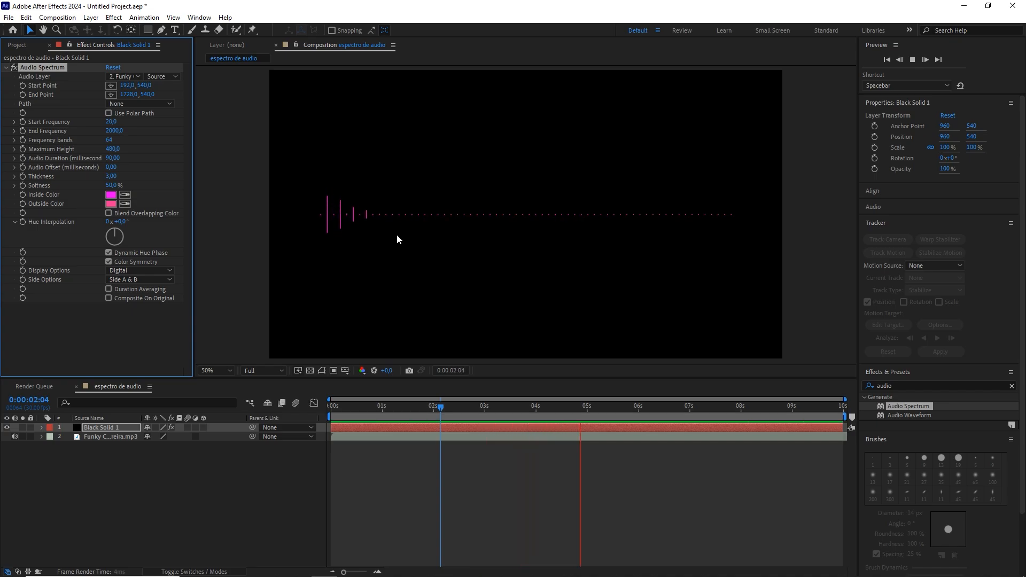
pyautogui.press('space')
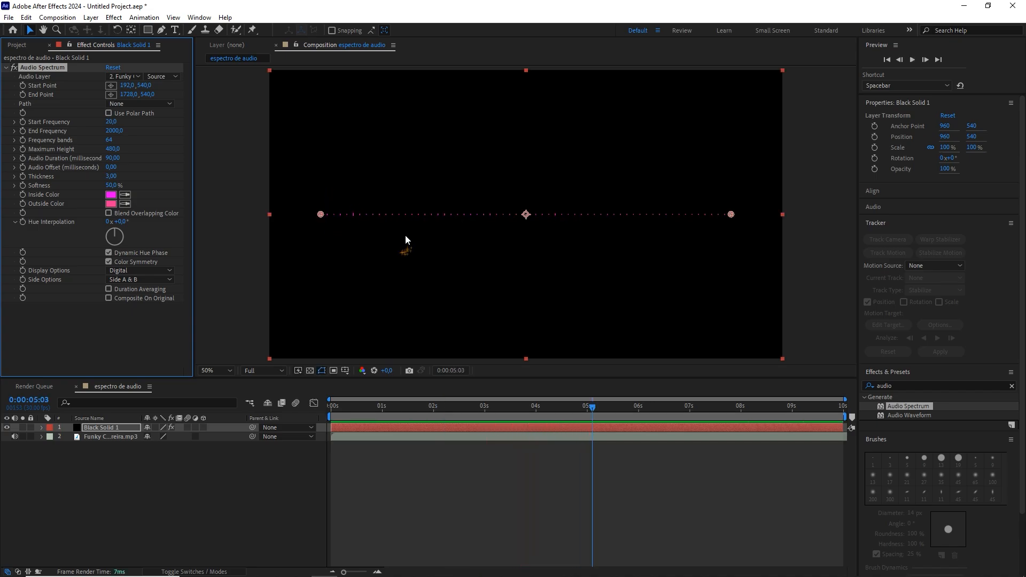
pyautogui.moveTo(551, 407); pyautogui.dragTo(534, 407)
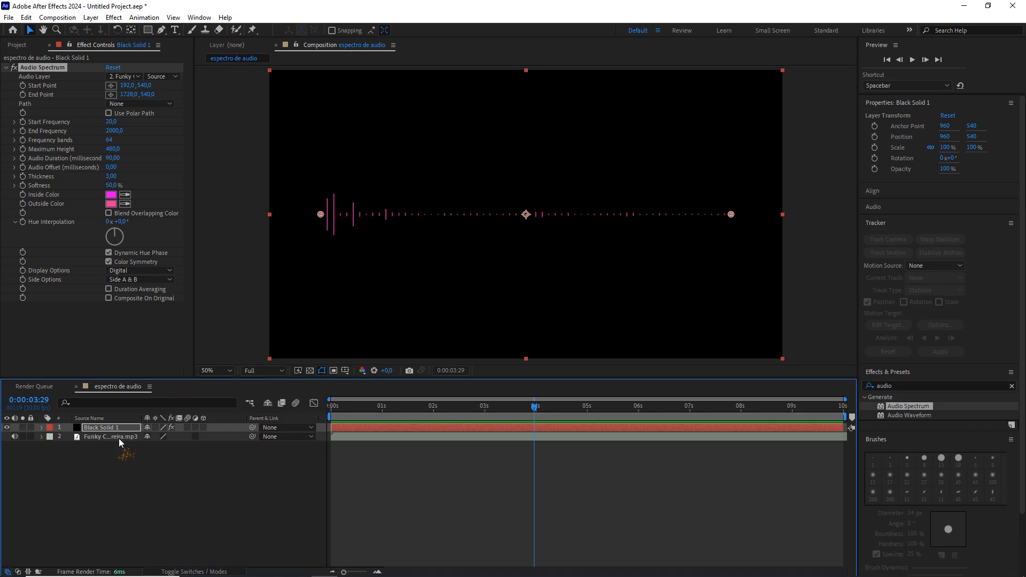
# Set the Audio Spectrum's start frequency to 10 and its end frequency to 200
pyautogui.click(113, 122)
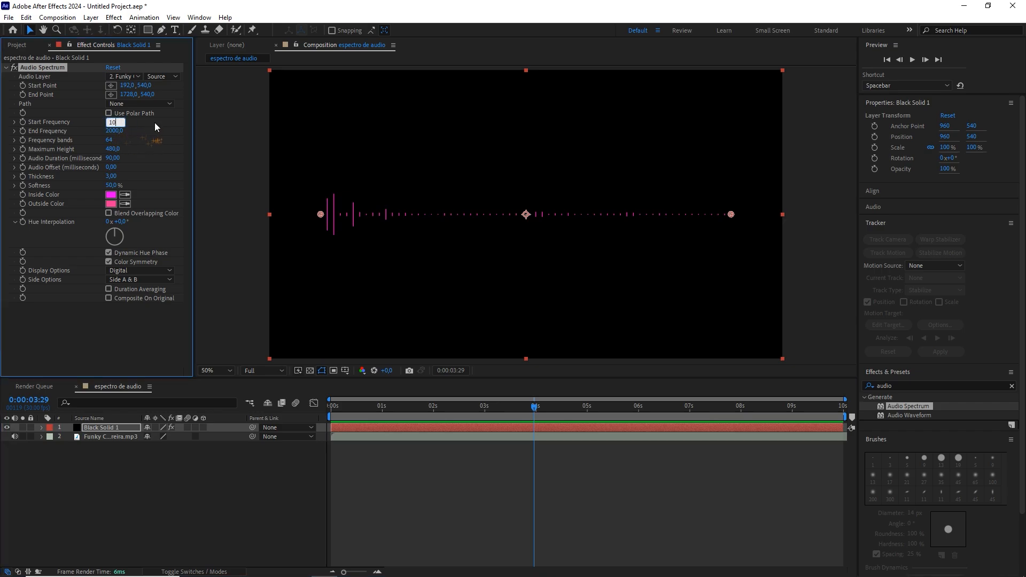
pyautogui.write('10')
pyautogui.press('Return')
pyautogui.click(108, 131)
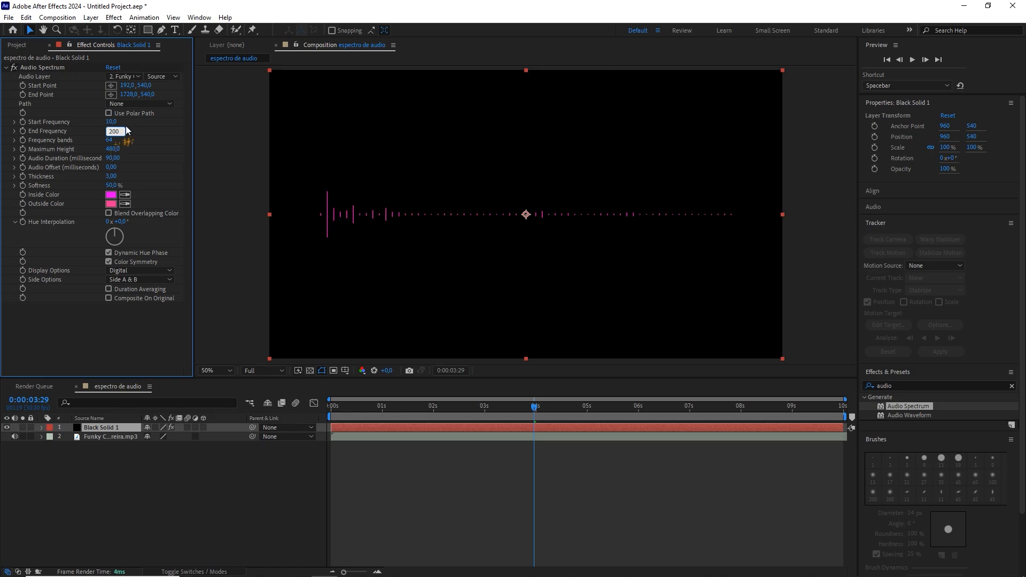
pyautogui.press('Return')
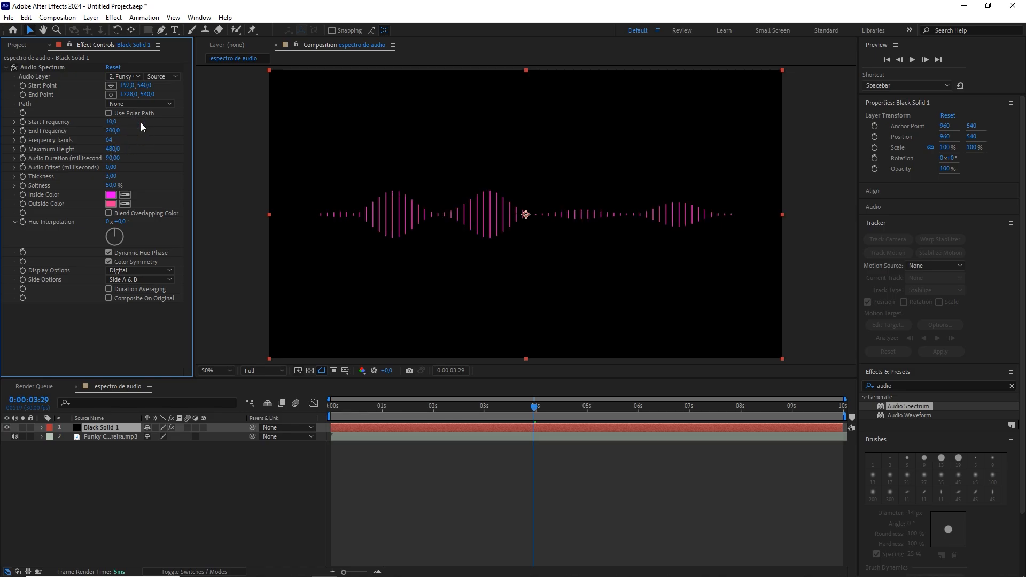
# Set the spectrum's frequency bands to 55 and its maximum height to 700
pyautogui.click(109, 140)
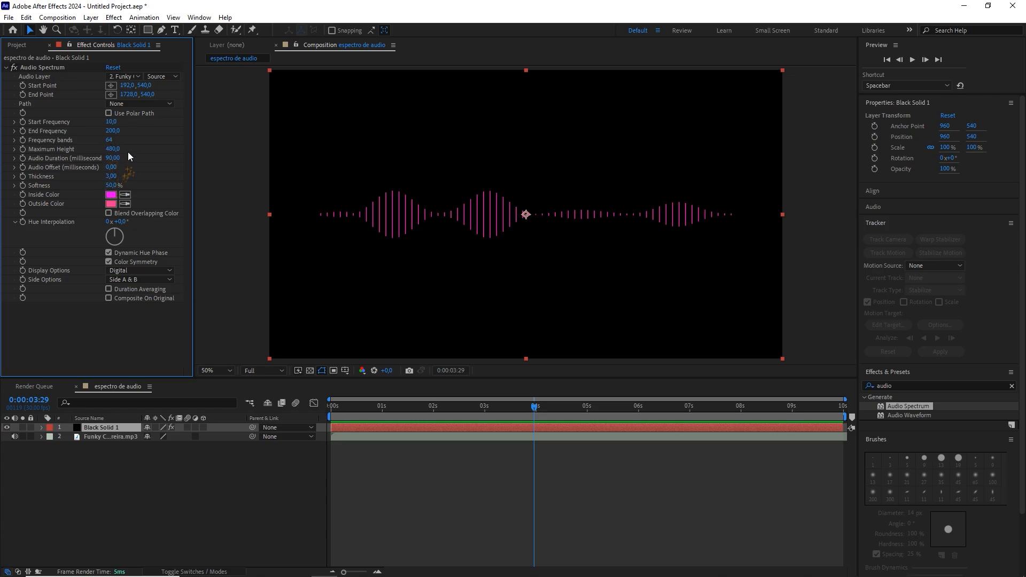
pyautogui.click(110, 140)
pyautogui.click(136, 165)
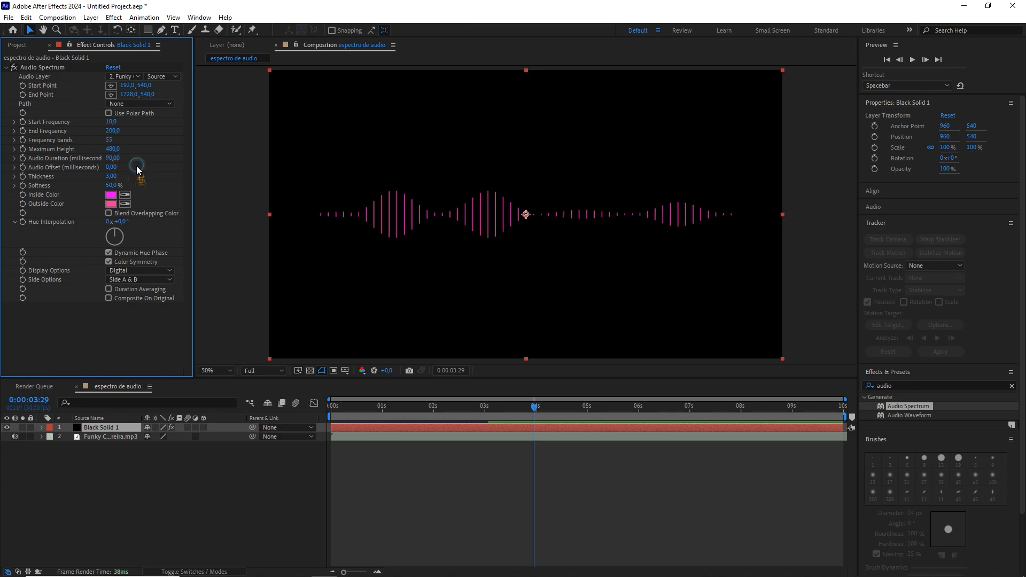
pyautogui.moveTo(113, 150); pyautogui.dragTo(176, 154)
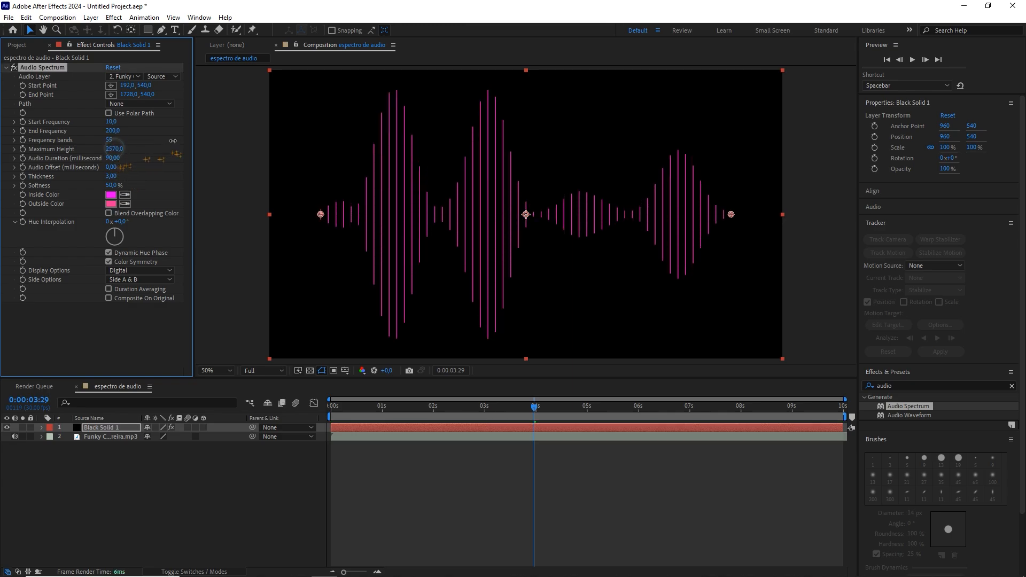
pyautogui.click(120, 150)
pyautogui.write('70')
pyautogui.press('Return')
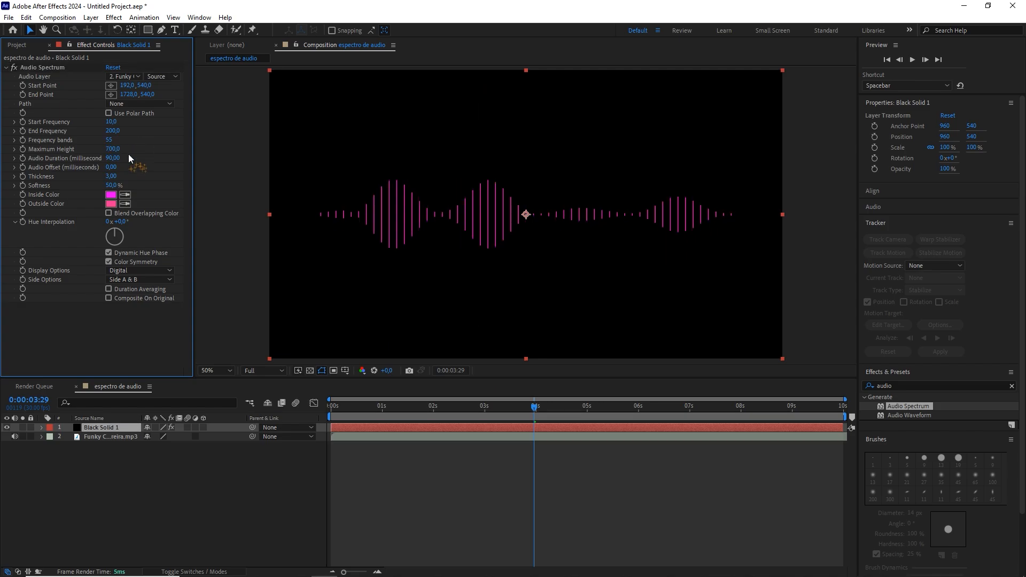
# Set the spectrum's audio duration to 100 milliseconds and its softness to 0%
pyautogui.click(116, 158)
pyautogui.click(113, 167)
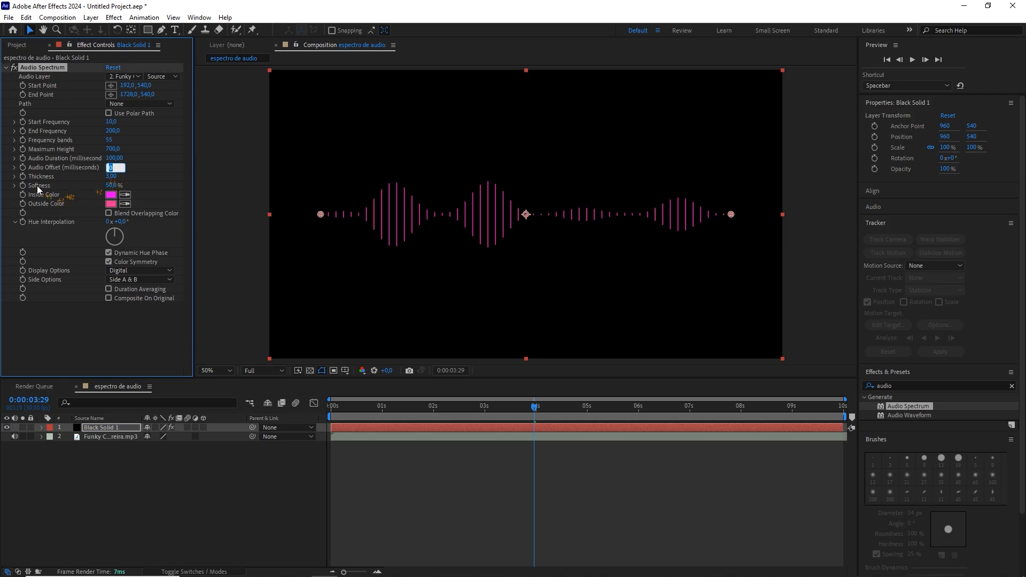
pyautogui.click(106, 177)
pyautogui.press('Return')
# Make the spectrum's inside and outside colors white (FFFFFF) and set its display option to Analog lines
pyautogui.click(110, 195)
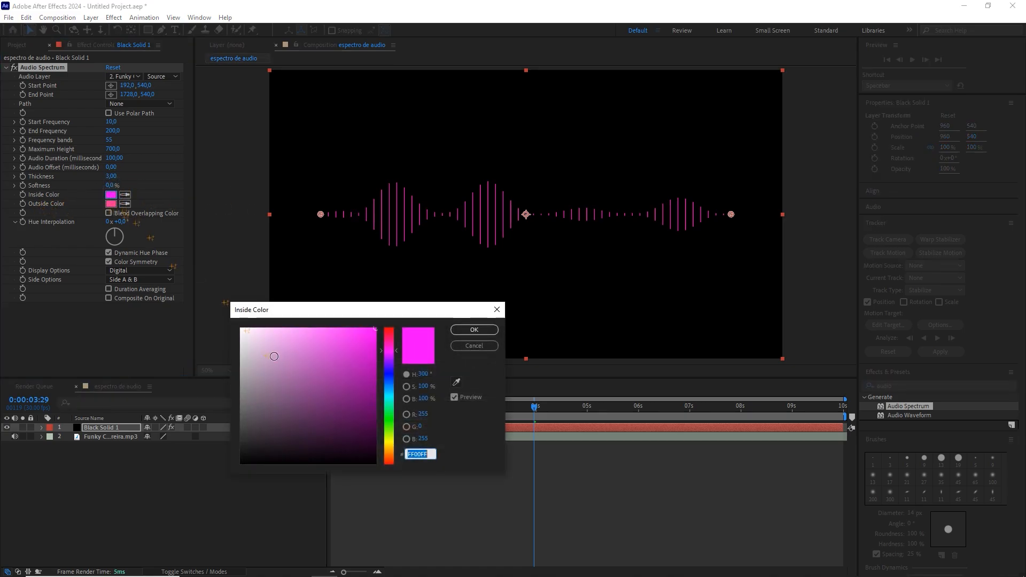
pyautogui.write('FFFFFF')
pyautogui.click(473, 330)
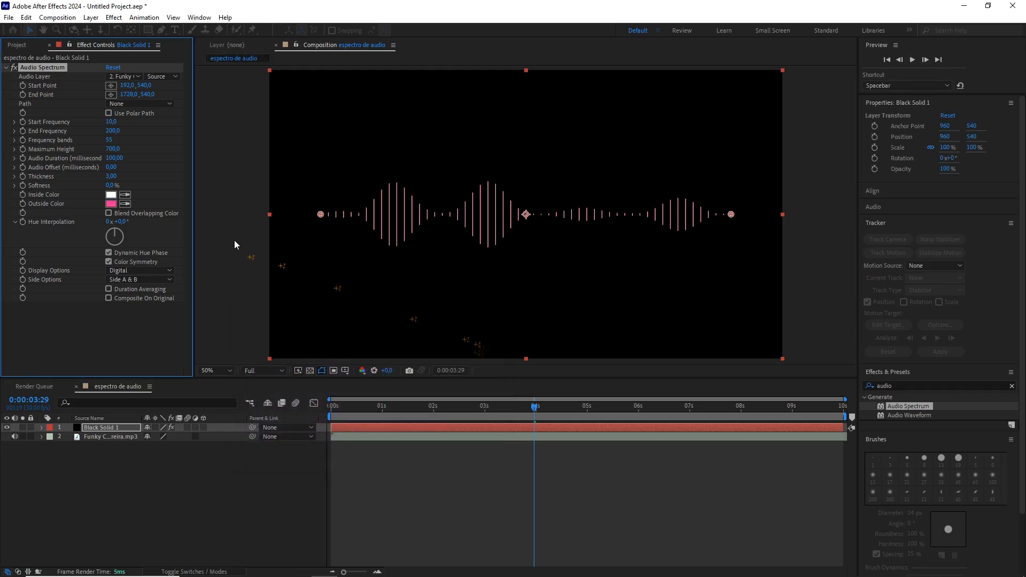
pyautogui.click(124, 203)
pyautogui.click(111, 195)
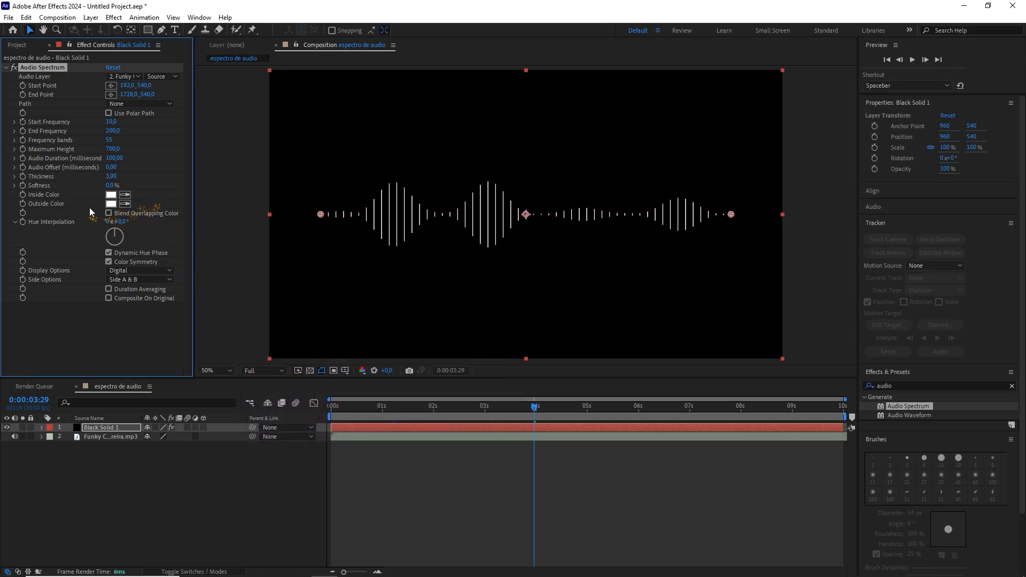
pyautogui.click(120, 270)
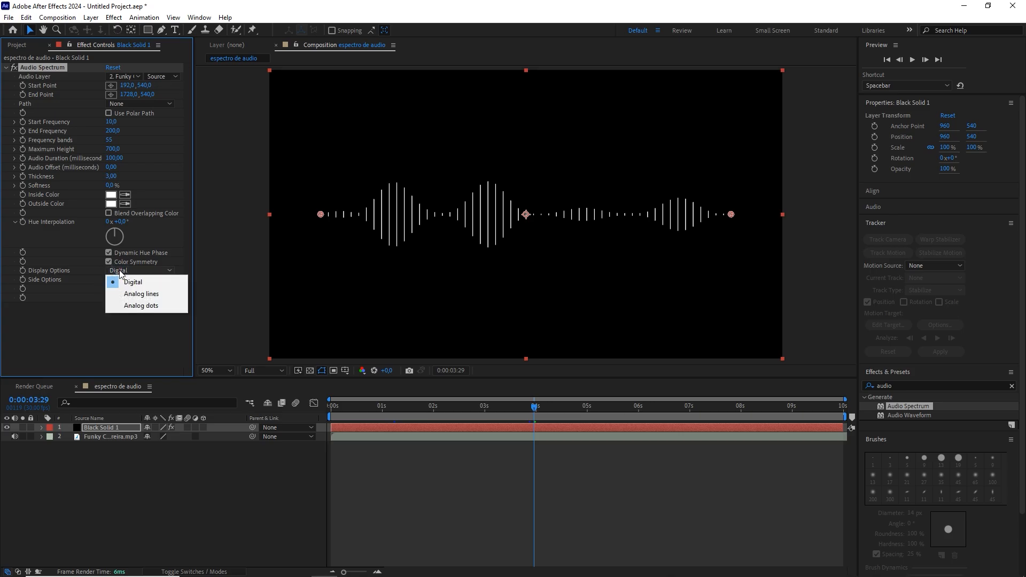
pyautogui.click(138, 293)
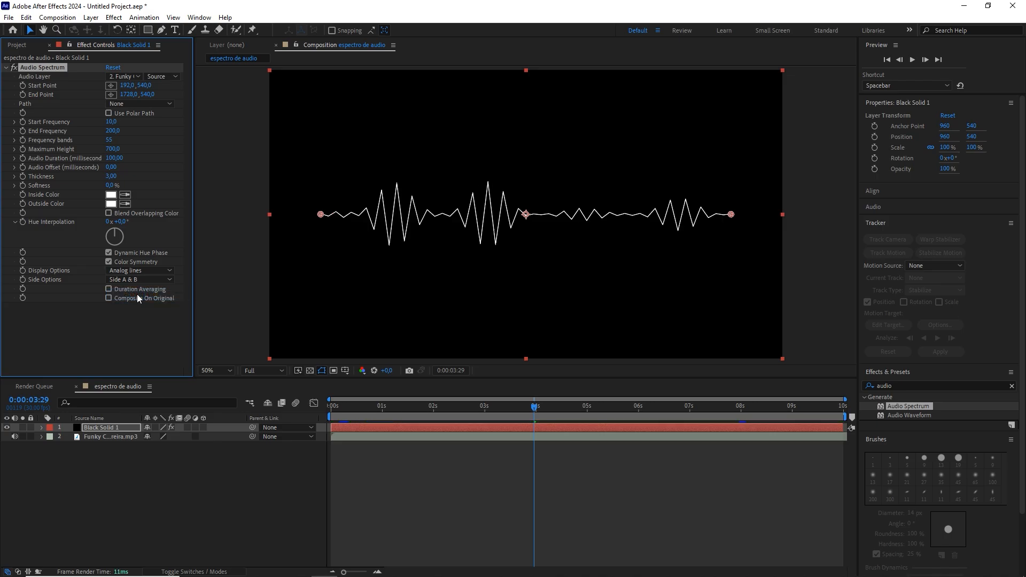
# Preview the spectrum's playback, try the Analog dots display option, and preview that version
pyautogui.press('space')
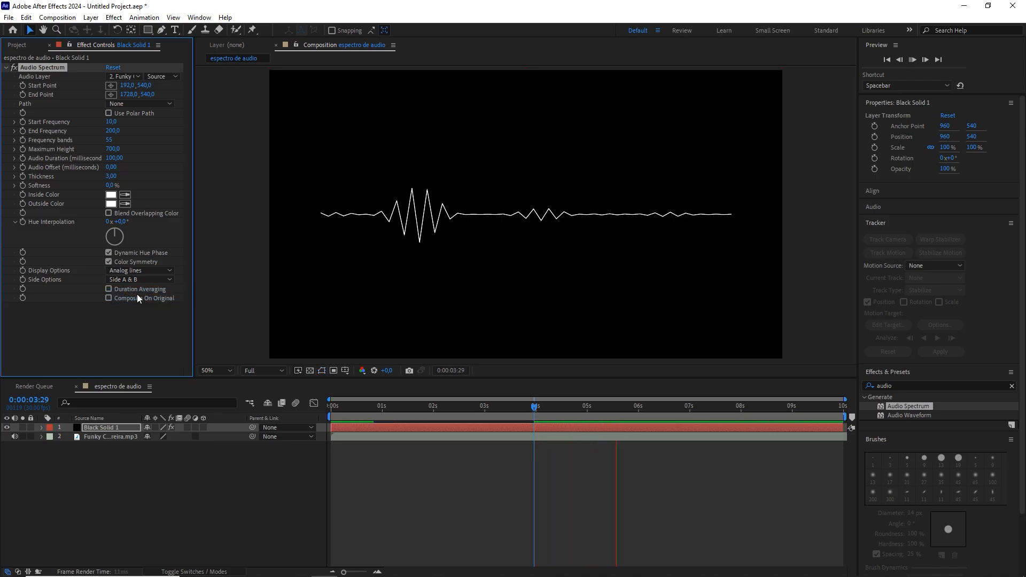
pyautogui.press('space')
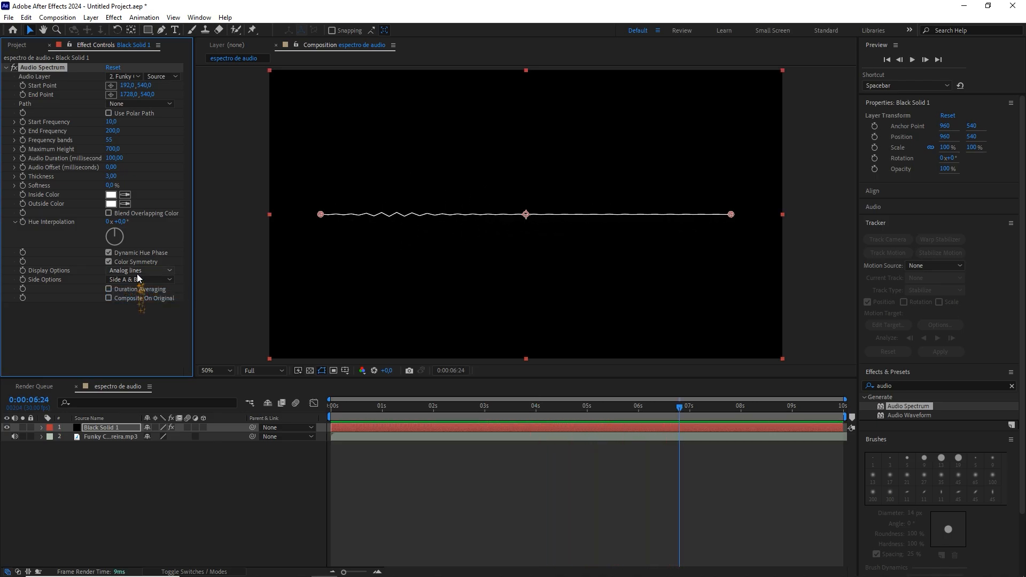
pyautogui.click(137, 271)
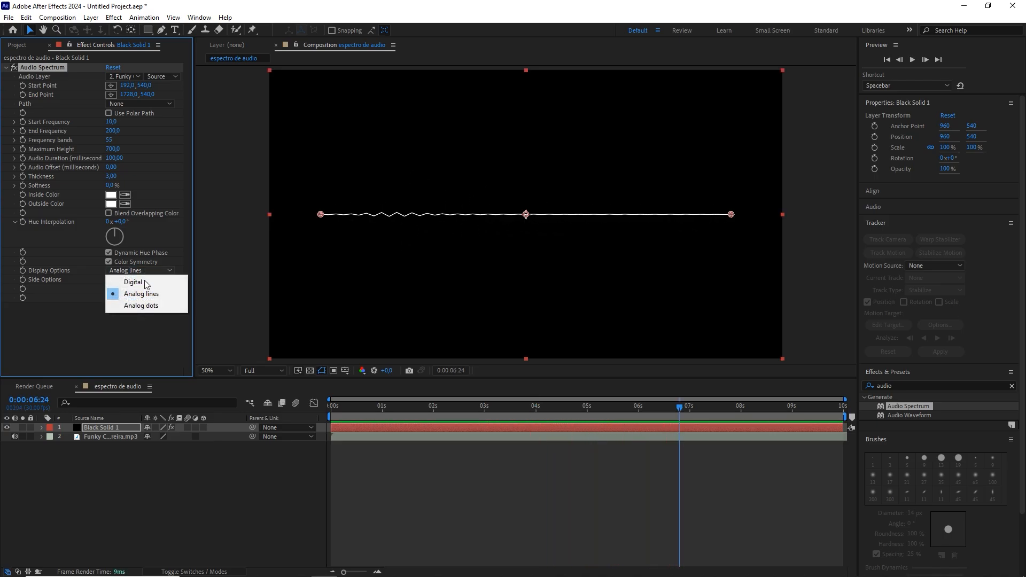
pyautogui.click(134, 305)
pyautogui.press('space')
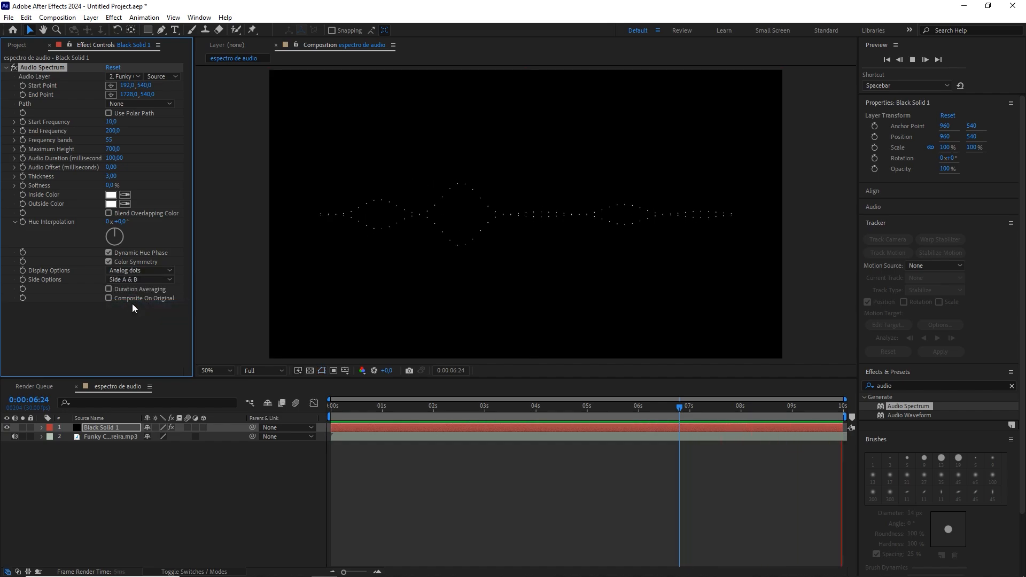
pyautogui.press('space')
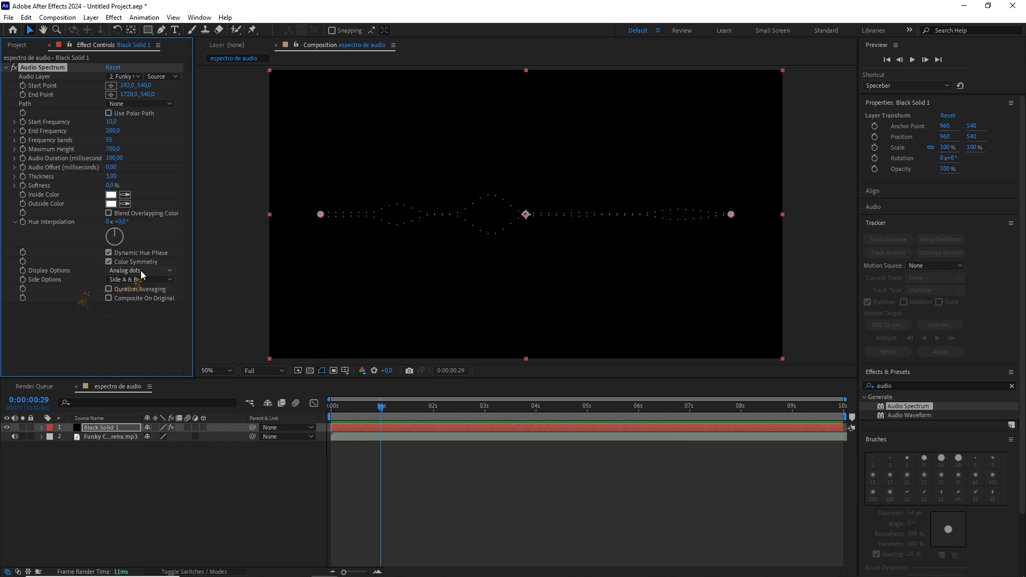
# Set the spectrum's display option to Digital and its side option to Side A, and preview the playback
pyautogui.click(140, 270)
pyautogui.click(131, 284)
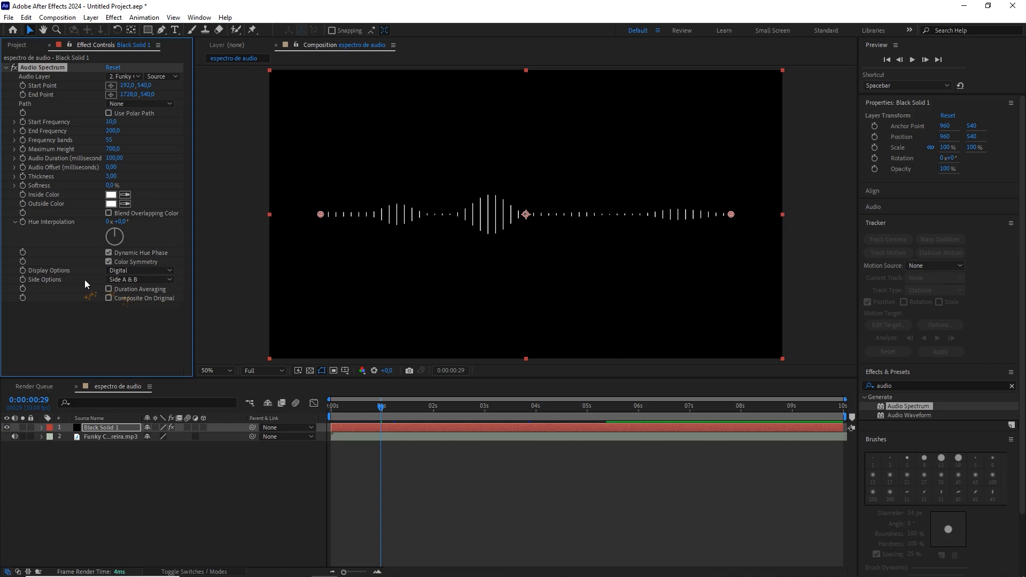
pyautogui.click(137, 279)
pyautogui.click(138, 290)
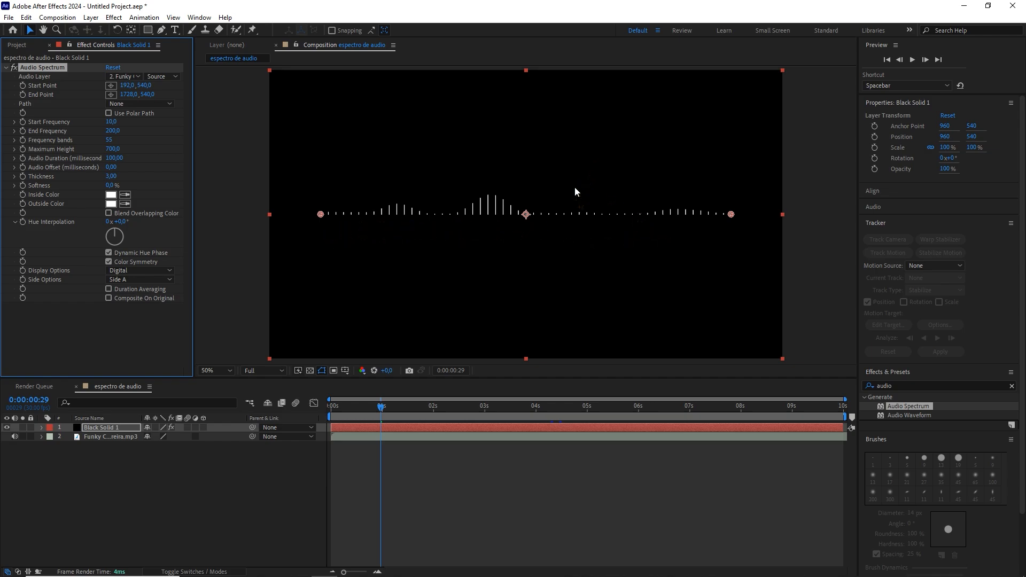
pyautogui.press('space')
pyautogui.press('space')
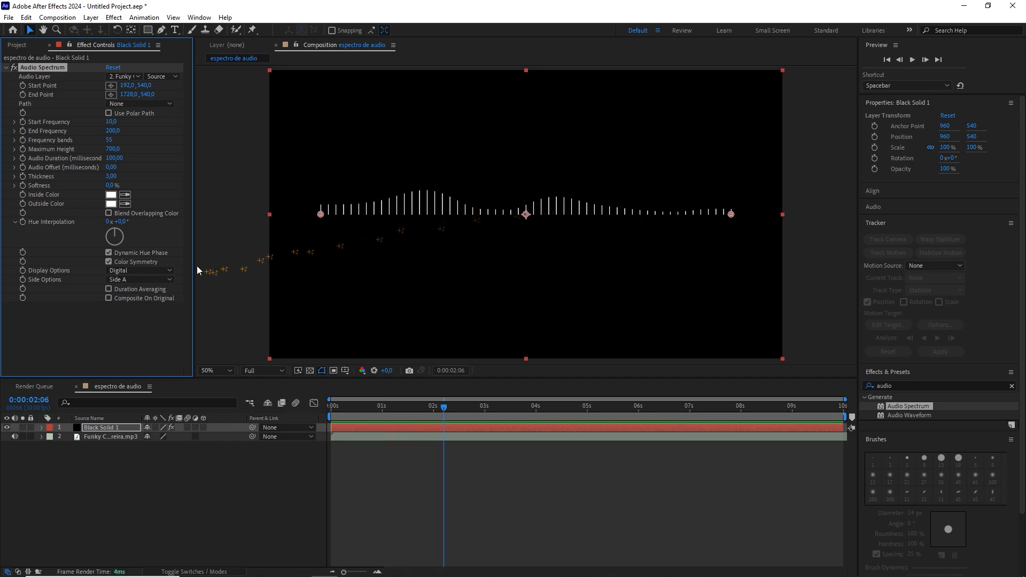
# Try Side B as the spectrum's side option, preview the playback, and return the option to Side A
pyautogui.click(160, 279)
pyautogui.click(152, 303)
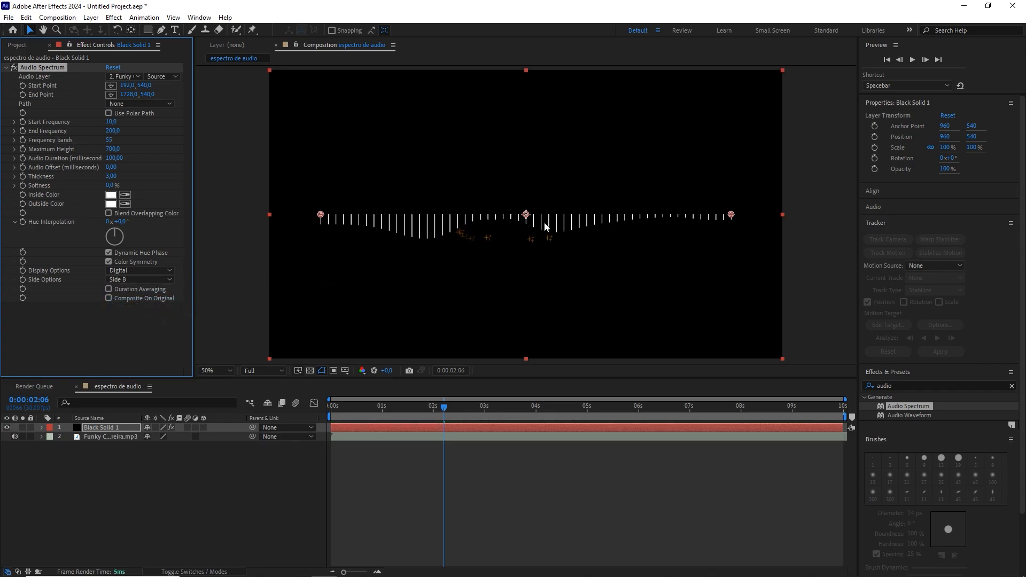
pyautogui.press('space')
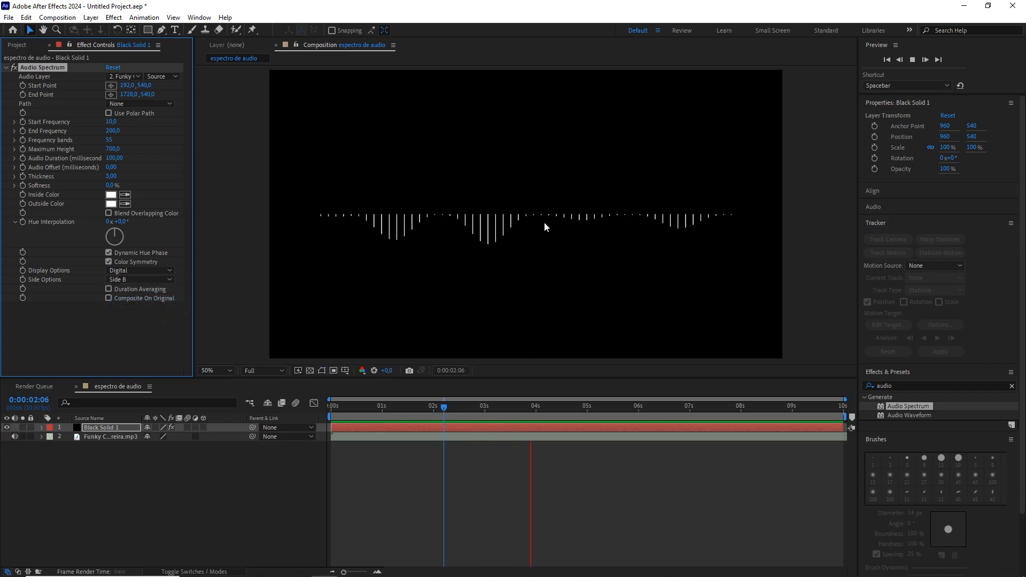
pyautogui.press('space')
pyautogui.click(131, 279)
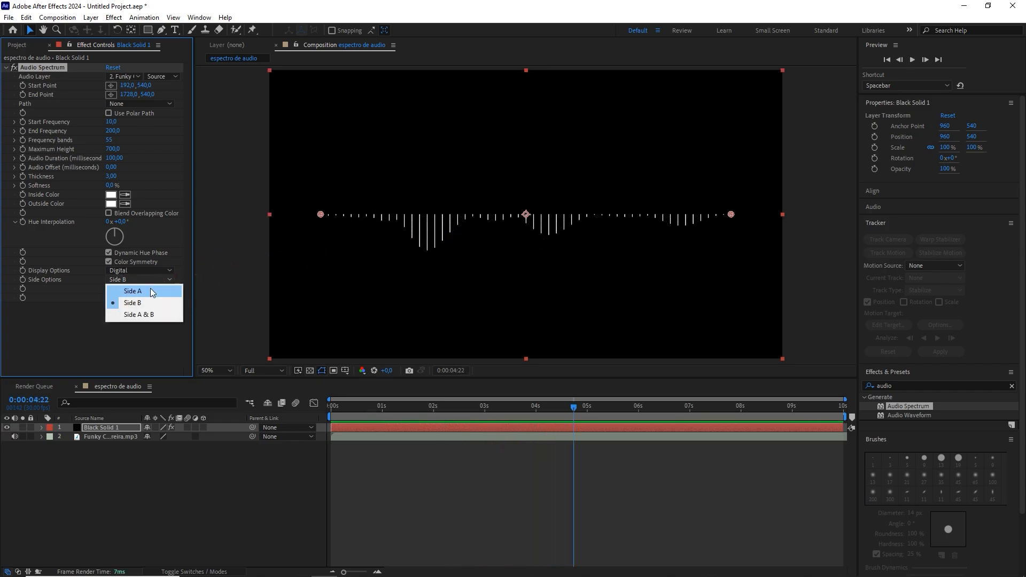
pyautogui.click(140, 290)
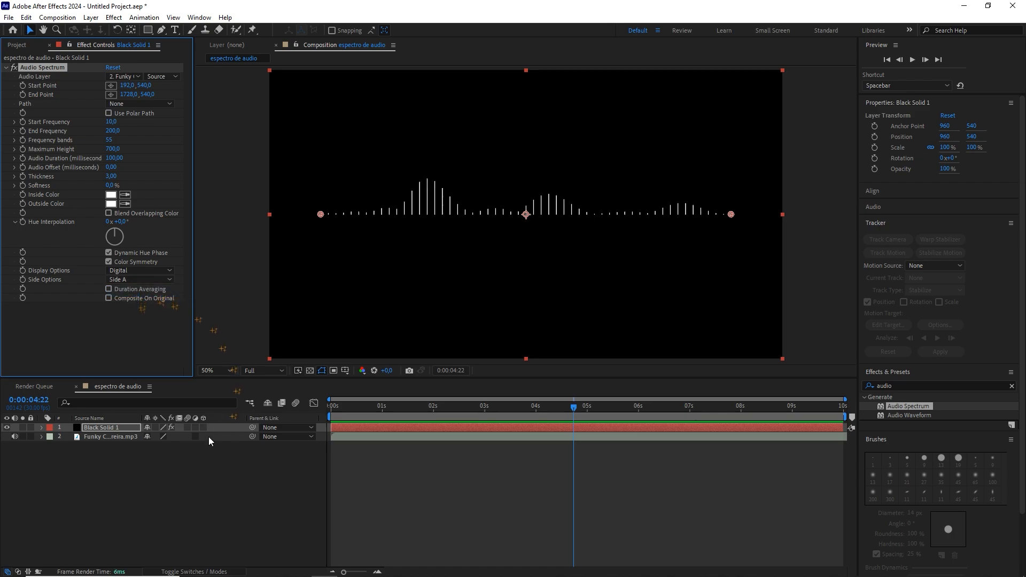
# Create a new composition called Placeholder with a width and height of 500 px
pyautogui.click(177, 469)
pyautogui.click(57, 18)
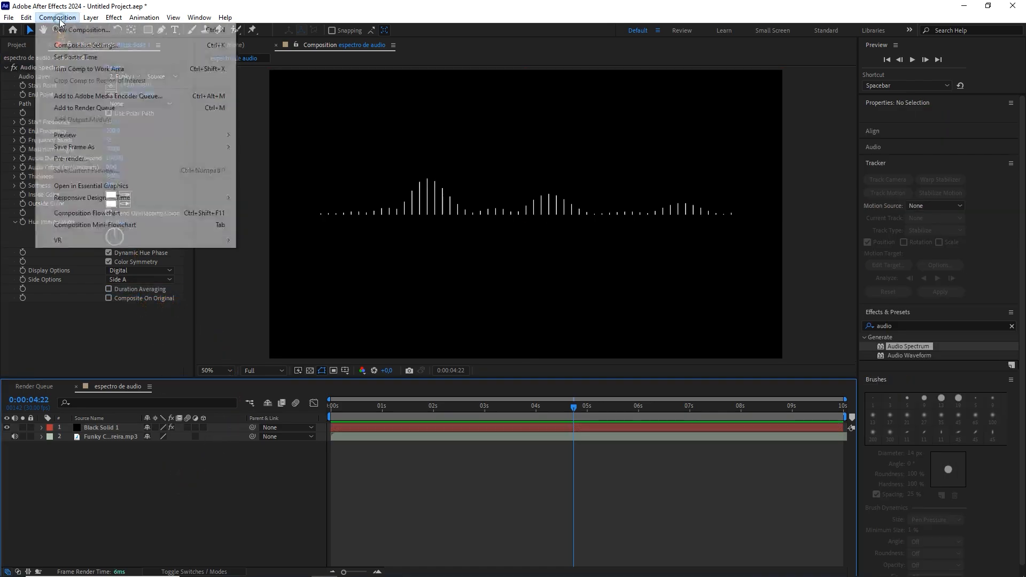
pyautogui.click(75, 43)
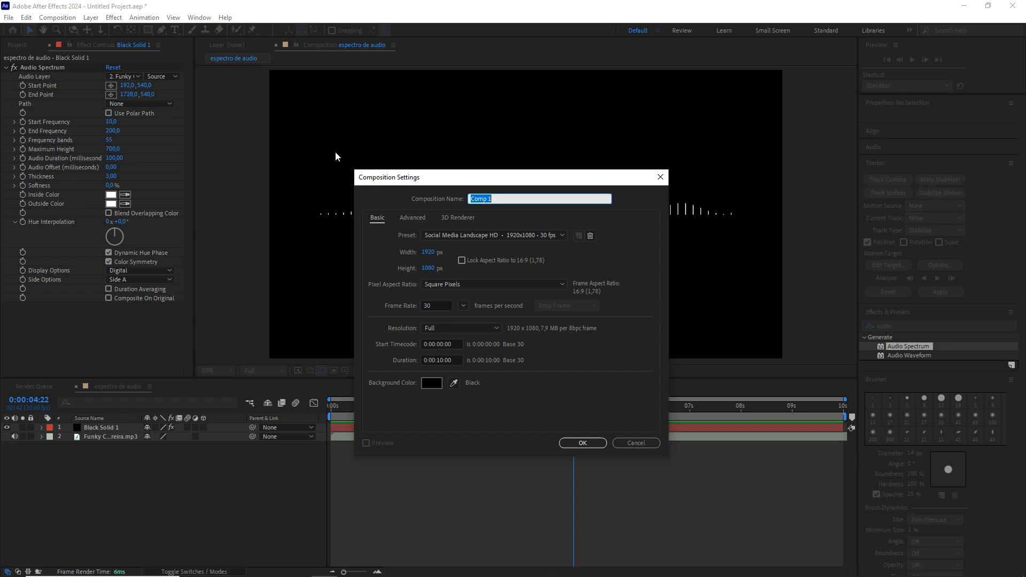
pyautogui.write('Placeholder')
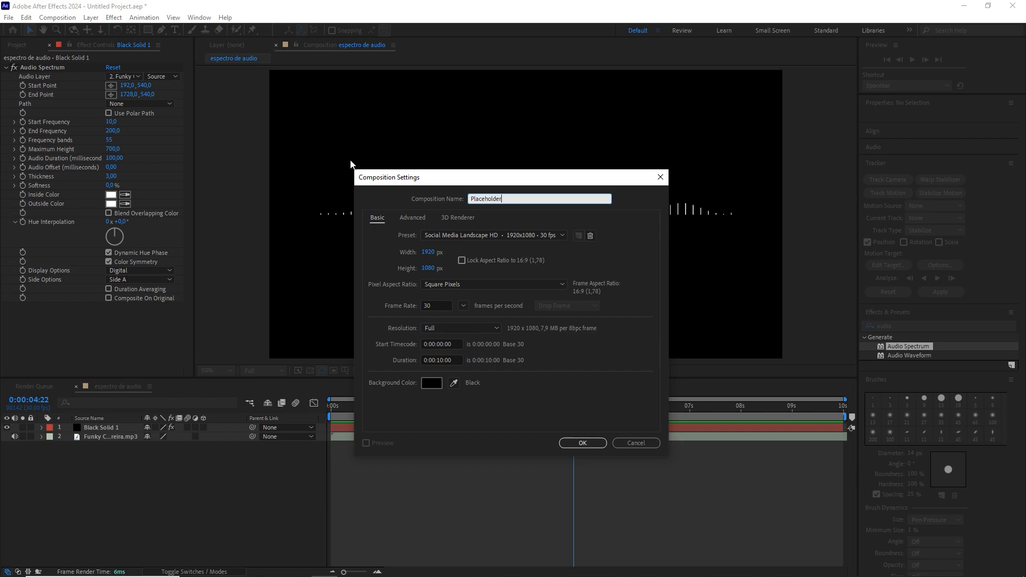
pyautogui.click(428, 252)
pyautogui.write('500')
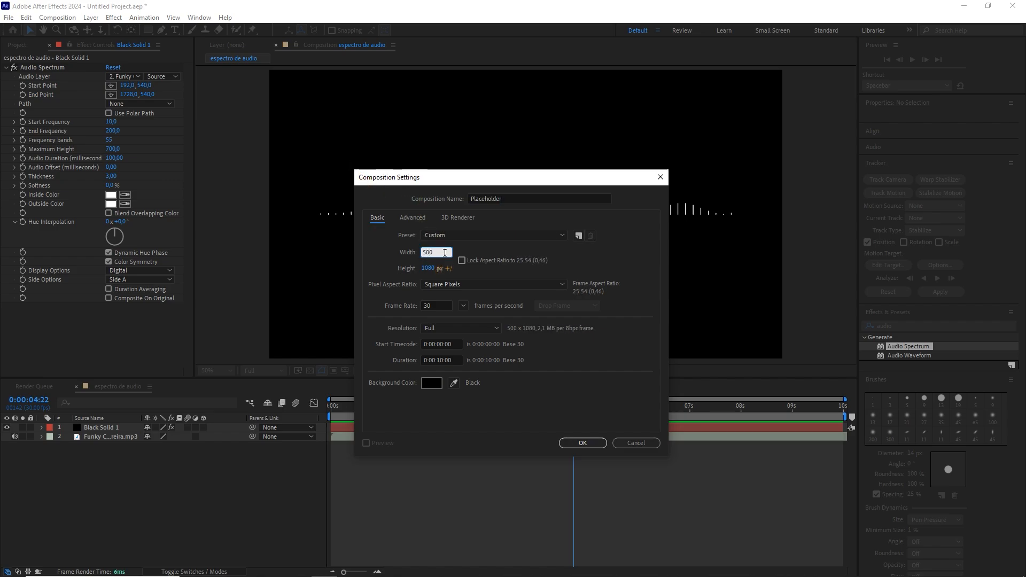
pyautogui.press('Tab')
pyautogui.write('500')
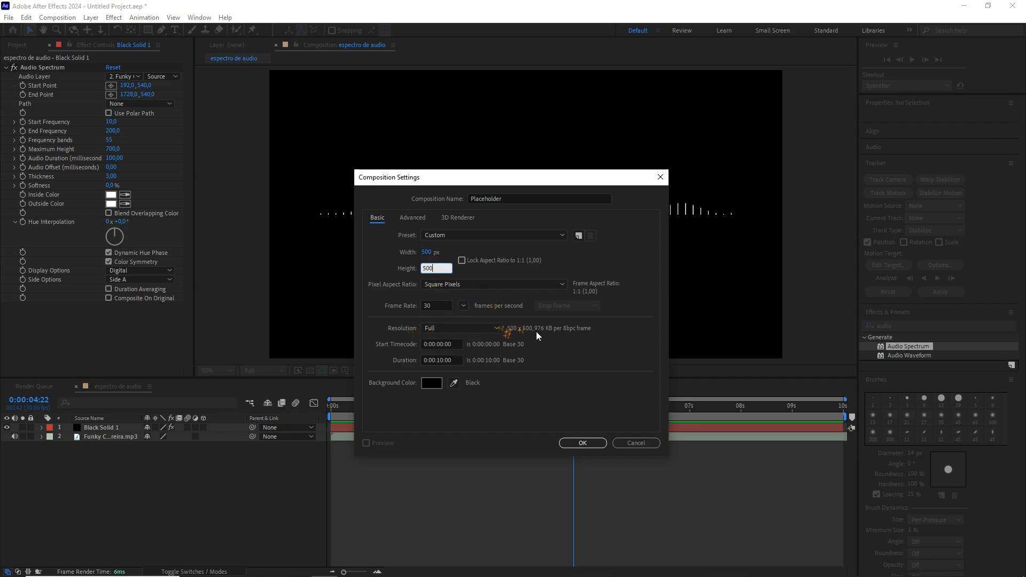
pyautogui.click(590, 443)
# Add the city-5848267_1920.jpg image to the Placeholder composition and scale it down to about half its size
pyautogui.click(19, 45)
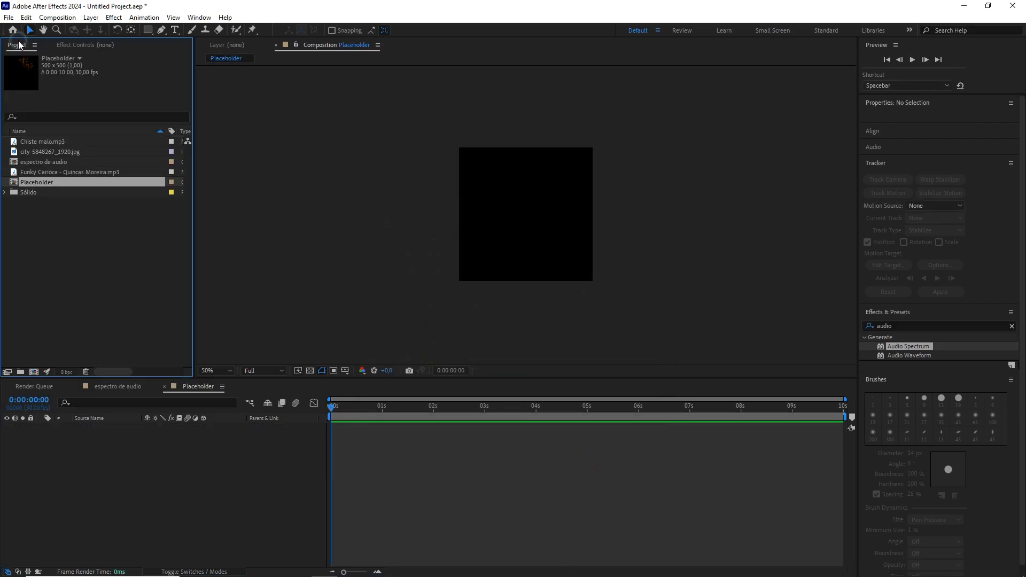
pyautogui.moveTo(64, 151); pyautogui.dragTo(162, 466)
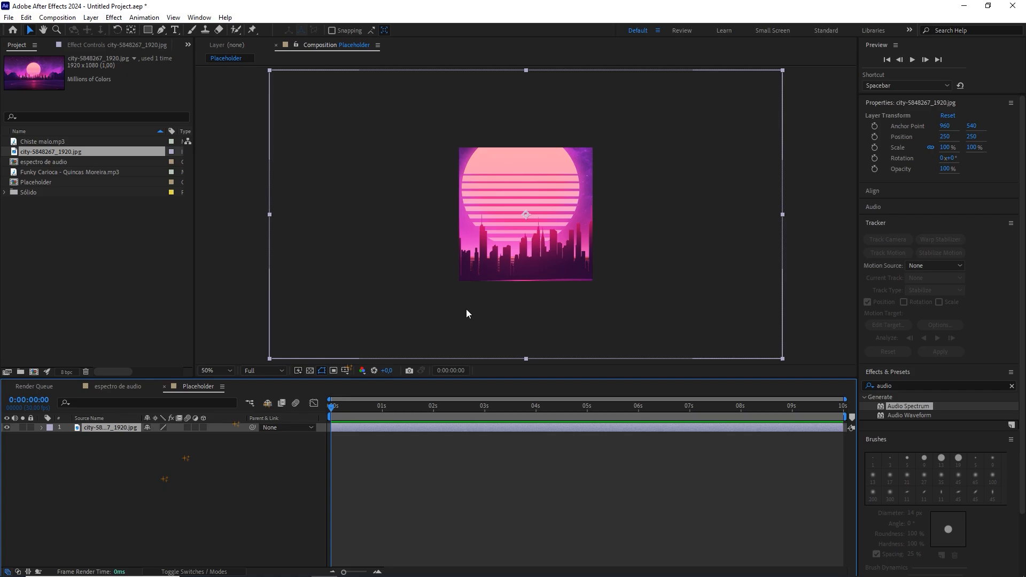
pyautogui.moveTo(780, 214); pyautogui.dragTo(655, 213)
pyautogui.click(219, 468)
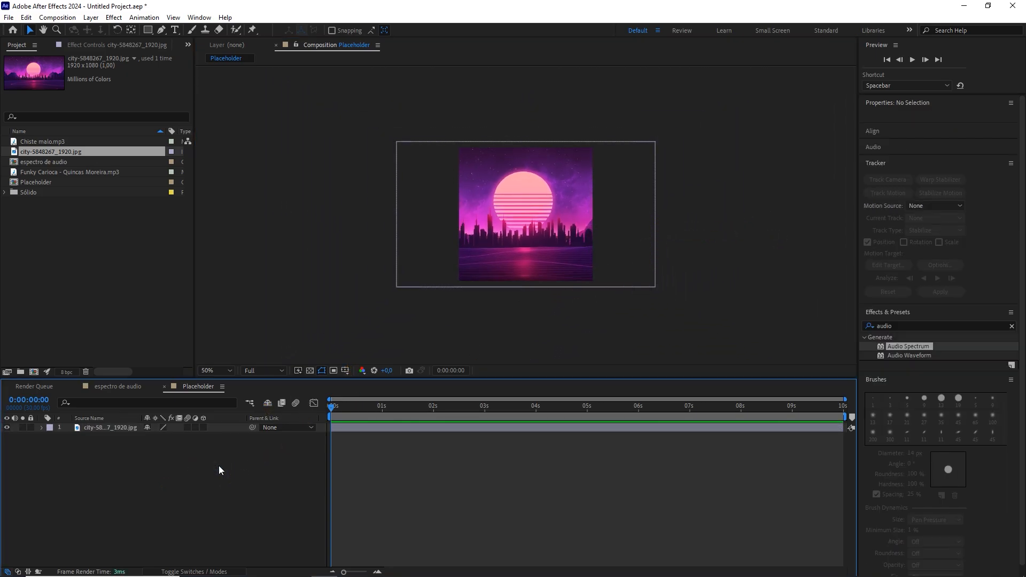
# Add the Placeholder composition to espectro de audio as the lowest layer, below the Funky Carioca track
pyautogui.click(119, 386)
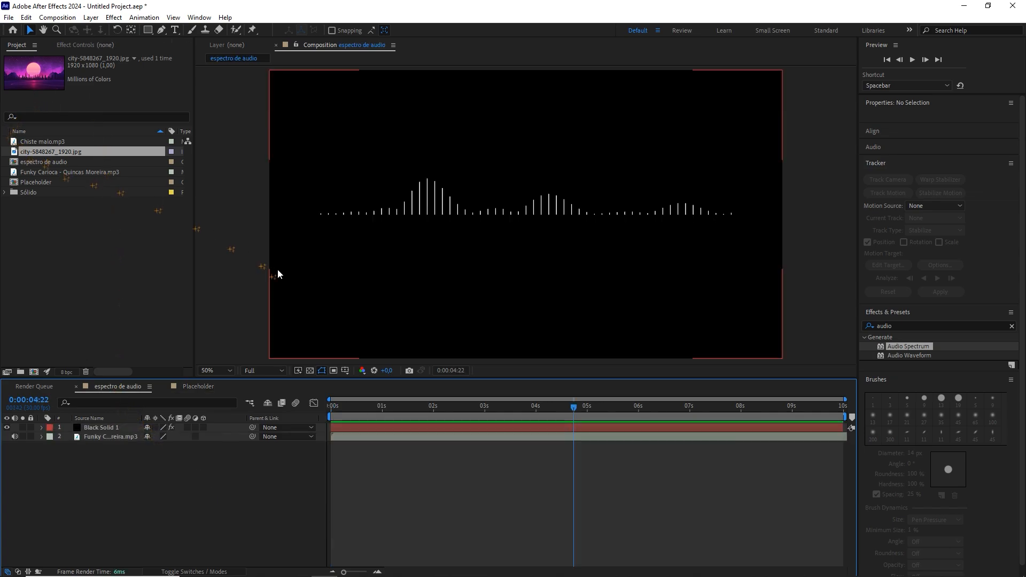
pyautogui.moveTo(31, 184); pyautogui.dragTo(111, 452)
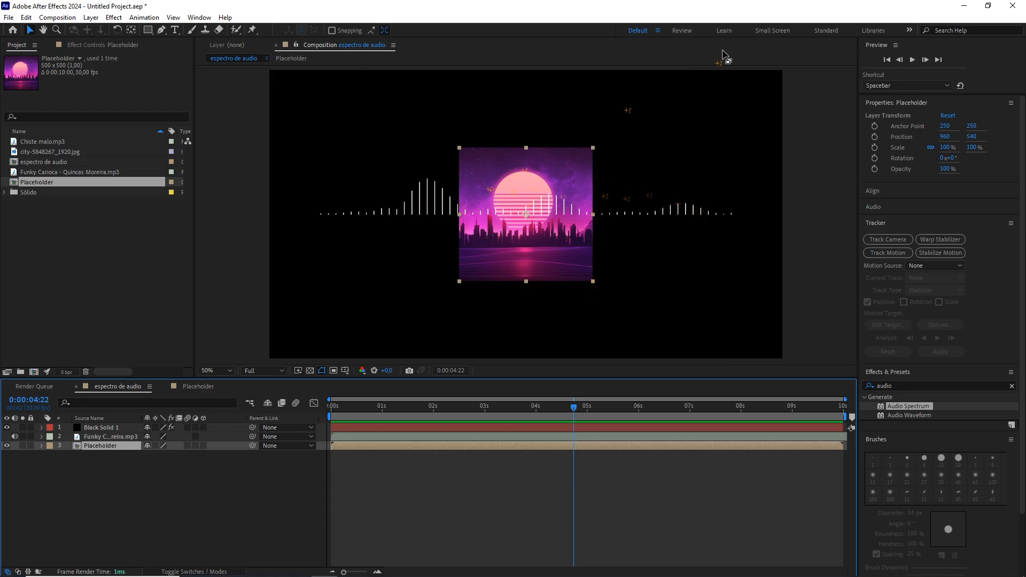
# Draw a straight vertical Pen mask path on Black Solid 1 along the full left edge of the city image
pyautogui.click(103, 428)
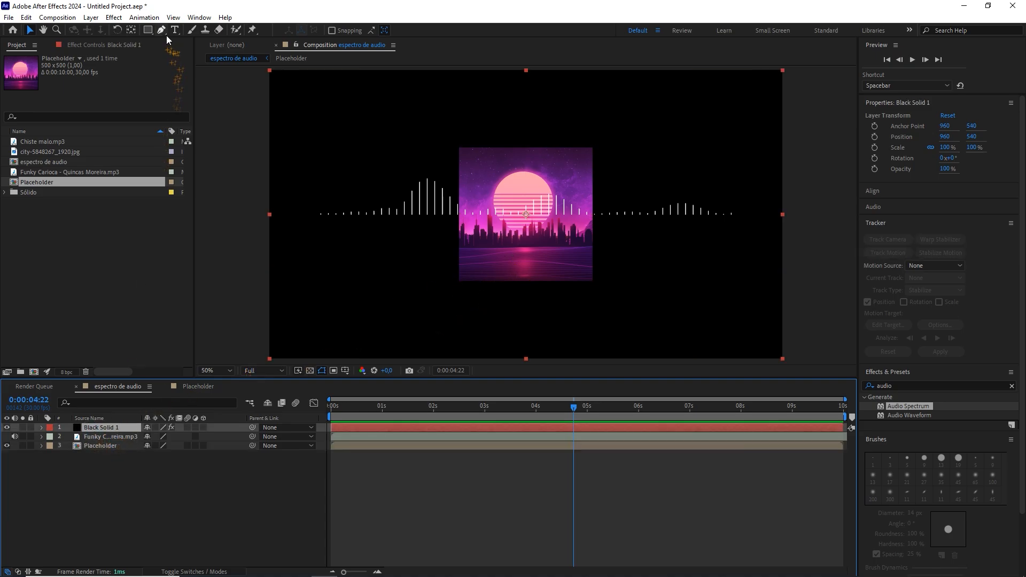
pyautogui.moveTo(162, 30); pyautogui.dragTo(184, 36)
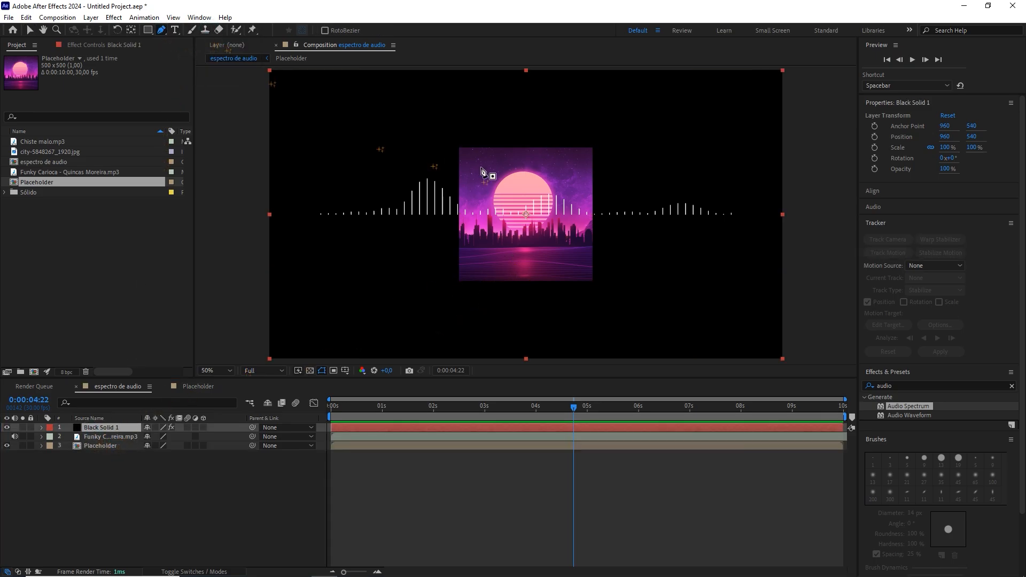
pyautogui.scroll(1, 481, 169)
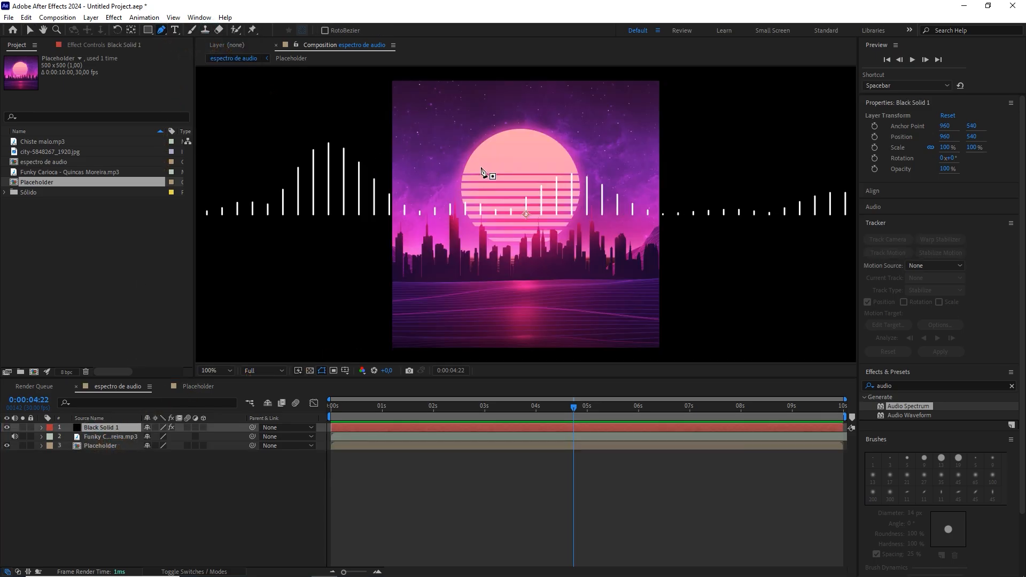
pyautogui.click(393, 81)
pyautogui.moveTo(468, 259); pyautogui.dragTo(494, 196)
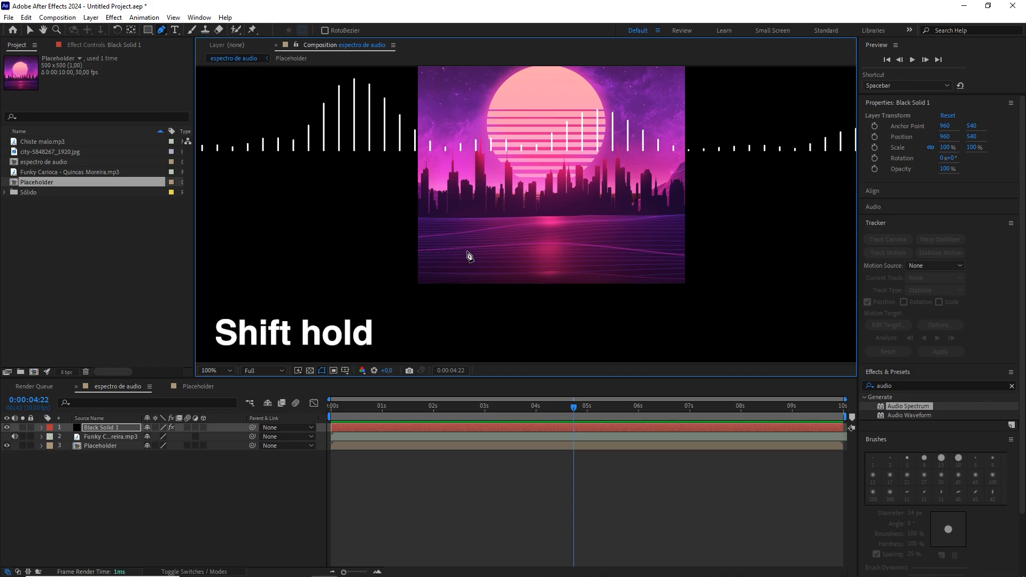
pyautogui.keyDown('shift'); pyautogui.click(418, 283); pyautogui.keyUp('shift')
pyautogui.scroll(3, 477, 160)
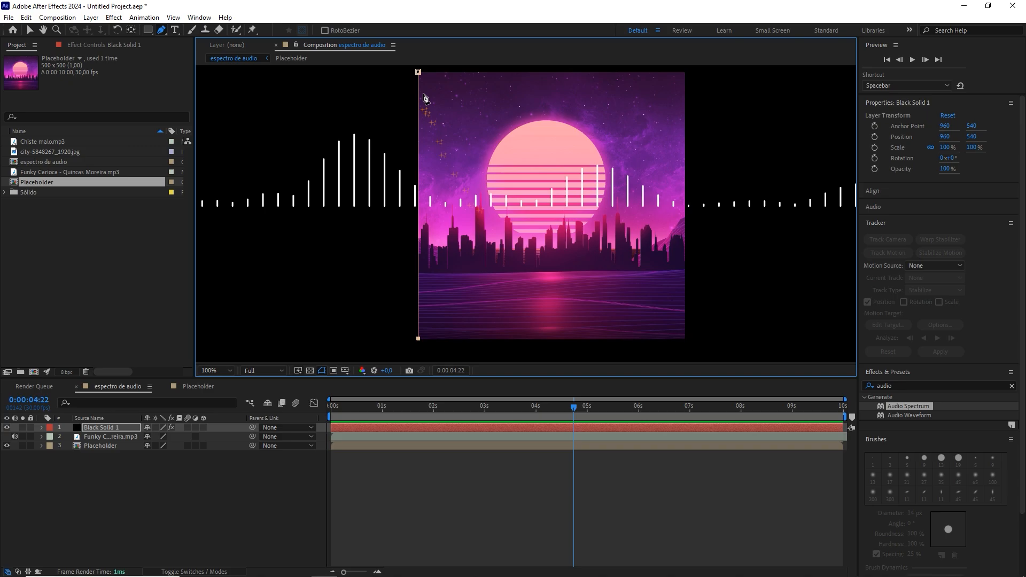
# Set the Audio Spectrum's path to Mask 1 and its side option to Side B
pyautogui.click(87, 46)
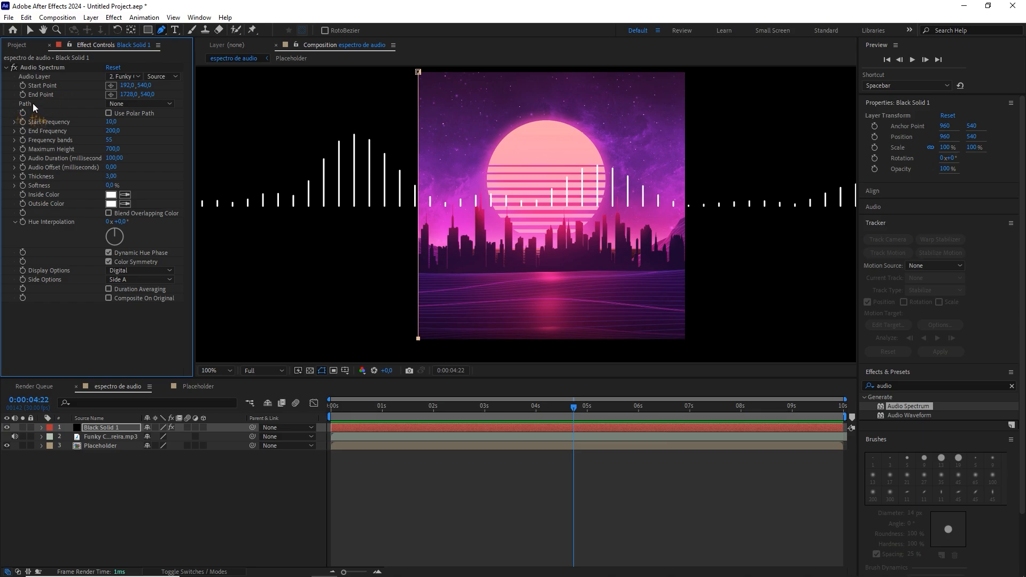
pyautogui.click(117, 104)
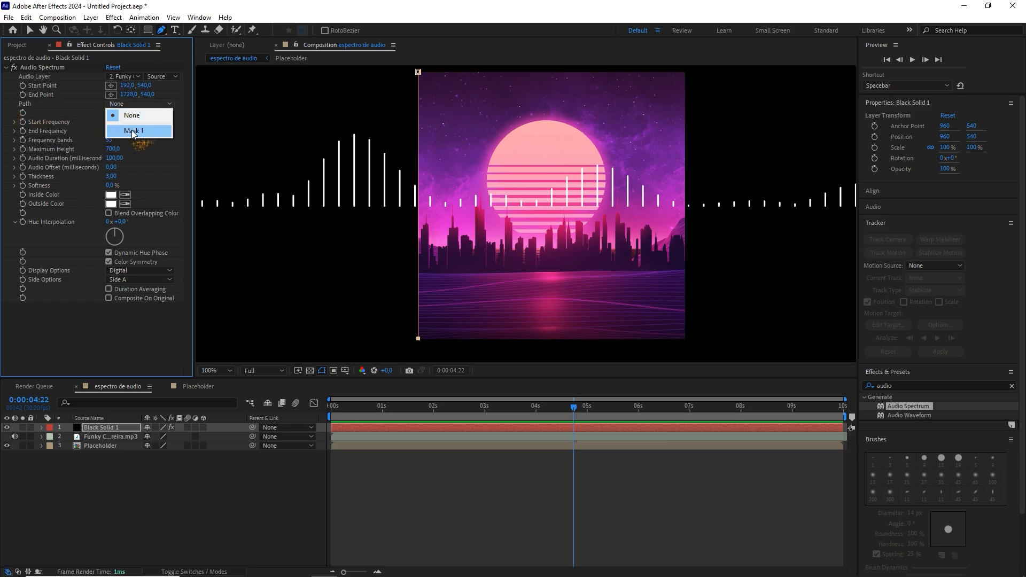
pyautogui.click(135, 131)
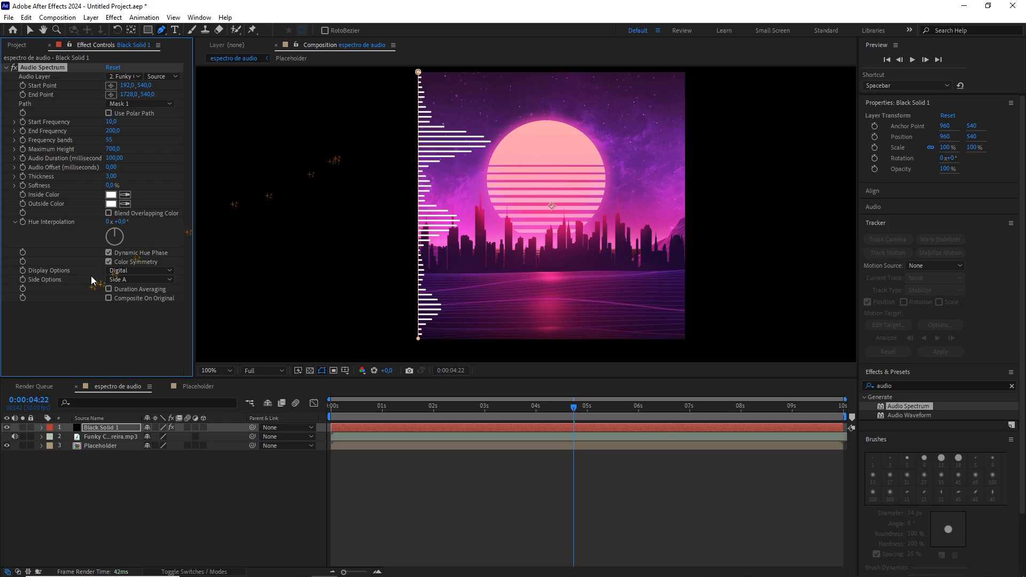
pyautogui.click(140, 279)
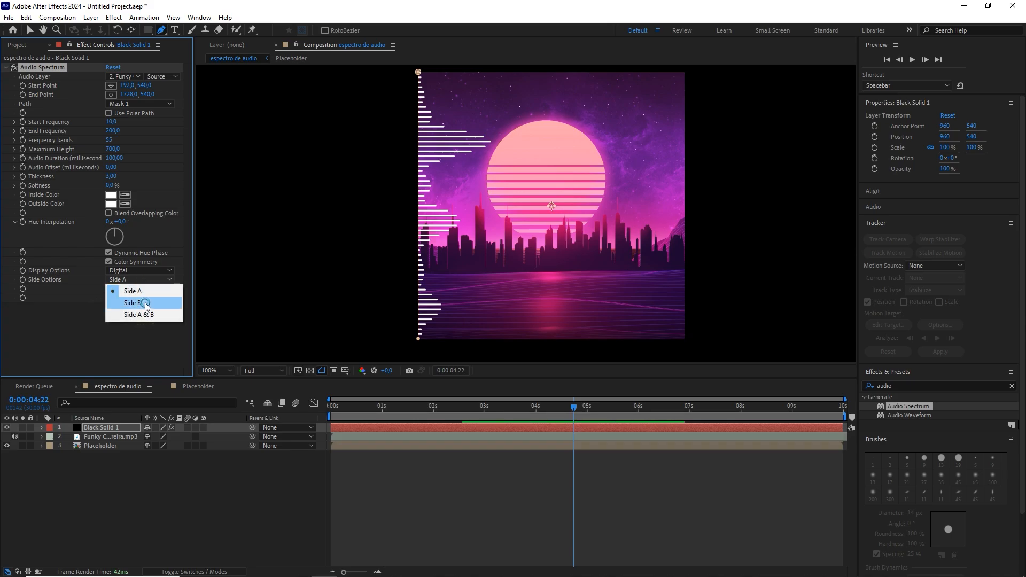
pyautogui.click(132, 302)
# Preview the spectrum beside the image from the start of the timeline and place the playhead at 0:00:01:18
pyautogui.scroll(-2, 526, 214)
pyautogui.click(478, 479)
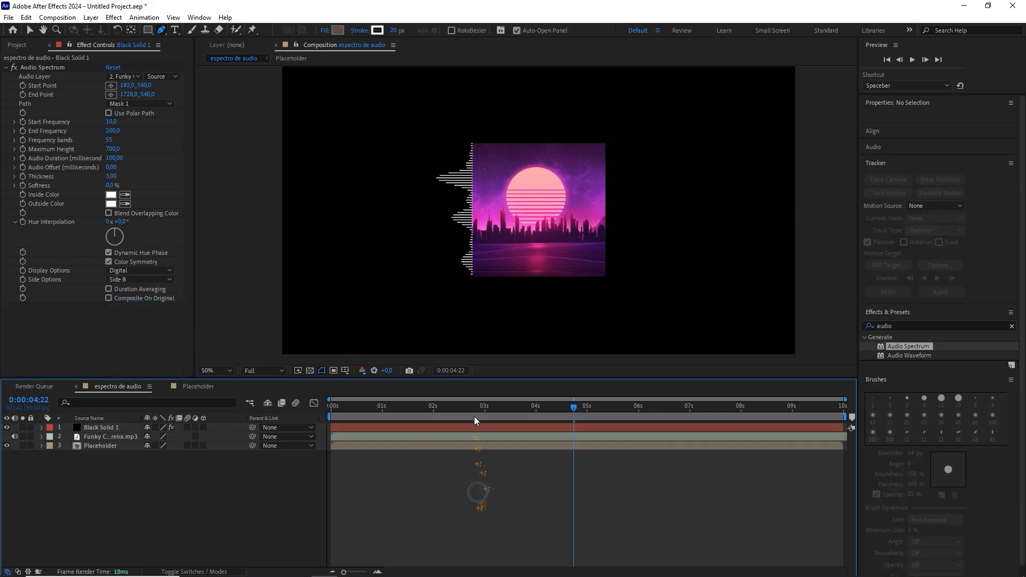
pyautogui.moveTo(427, 403); pyautogui.dragTo(319, 402)
pyautogui.press('space')
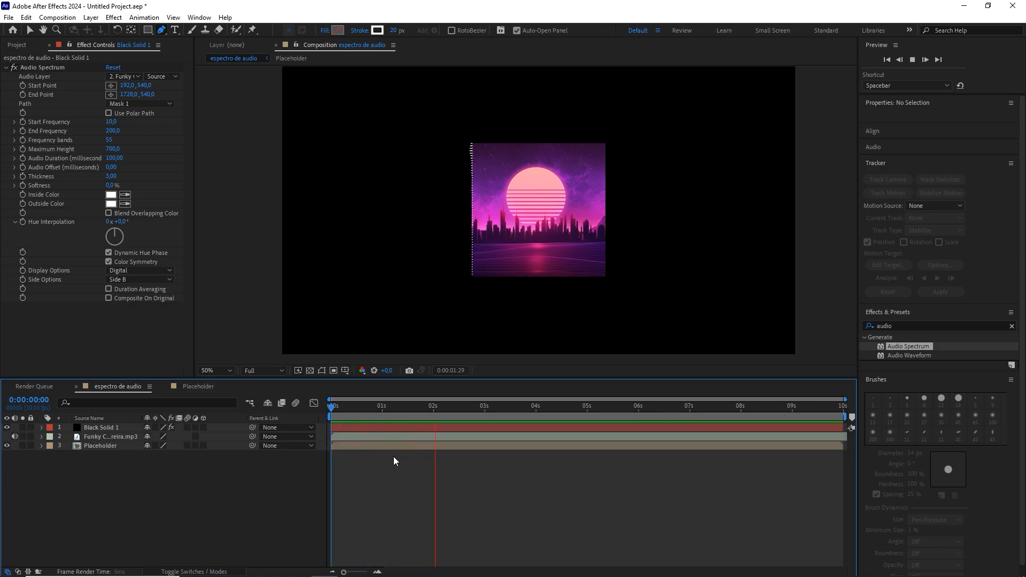
pyautogui.click(412, 407)
# Find the Mirror effect and apply it to the Black Solid 1 layer
pyautogui.click(107, 426)
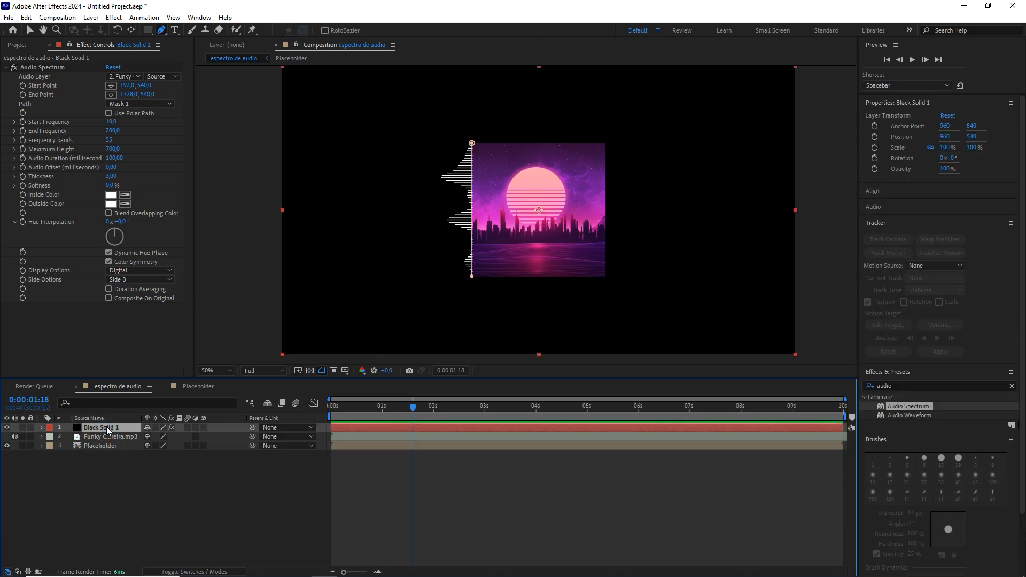
pyautogui.moveTo(901, 384); pyautogui.dragTo(862, 394)
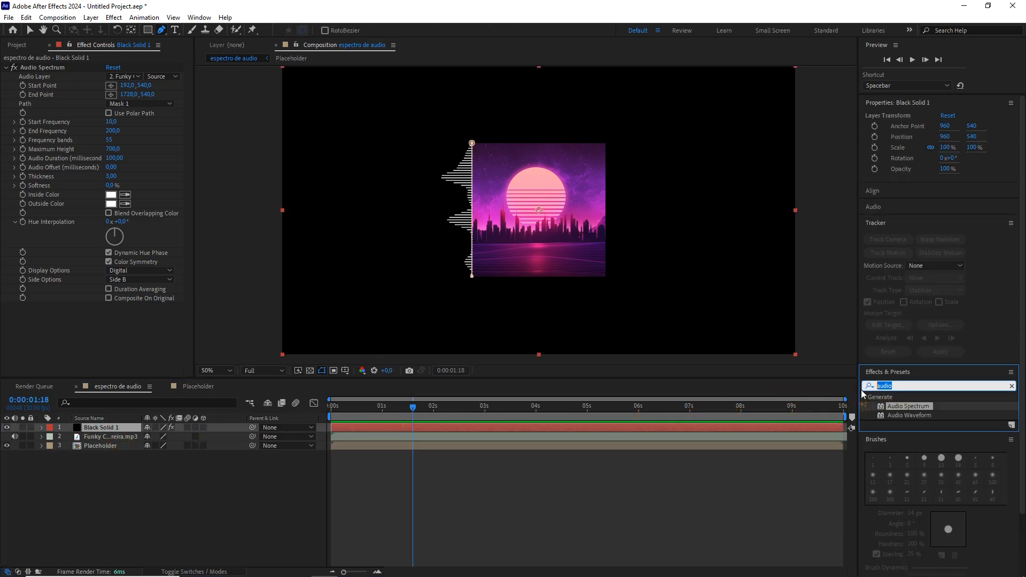
pyautogui.write('mirr')
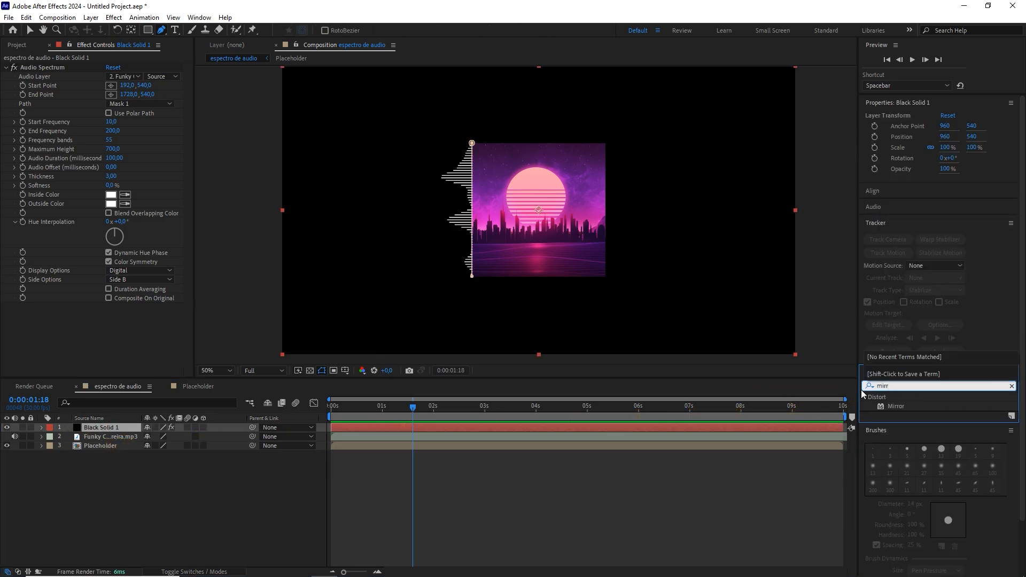
pyautogui.moveTo(896, 408); pyautogui.dragTo(103, 432)
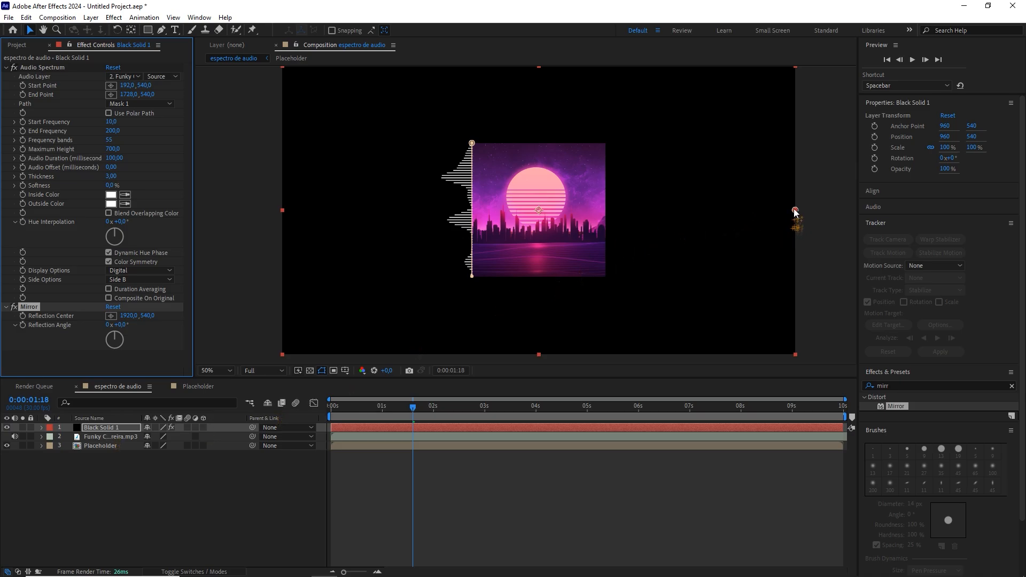
# Move the Mirror's reflection center to the middle of the city image, setting its horizontal value to 960
pyautogui.moveTo(795, 210); pyautogui.dragTo(549, 212)
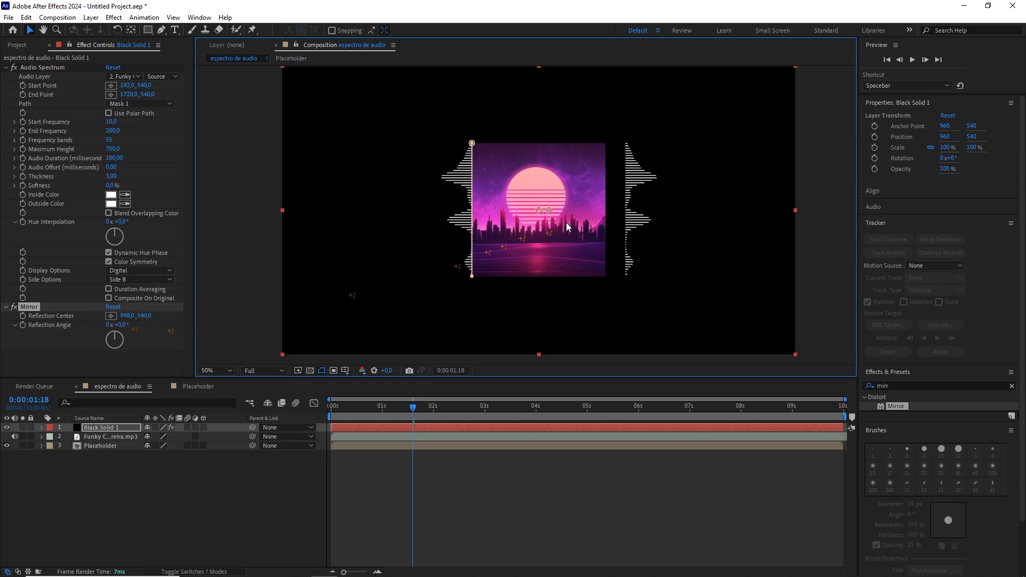
pyautogui.moveTo(549, 211); pyautogui.dragTo(541, 210)
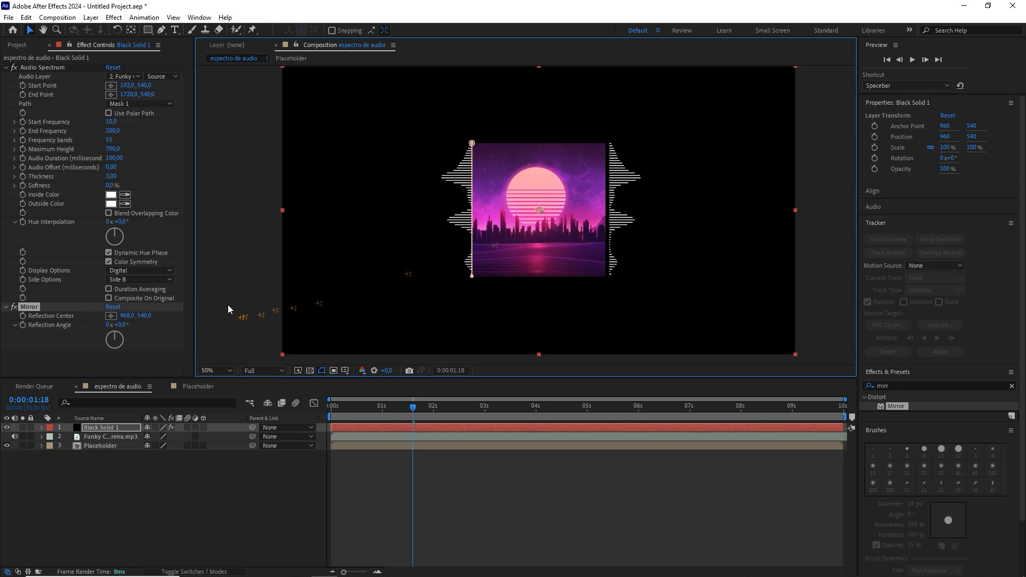
pyautogui.click(128, 316)
pyautogui.write('9')
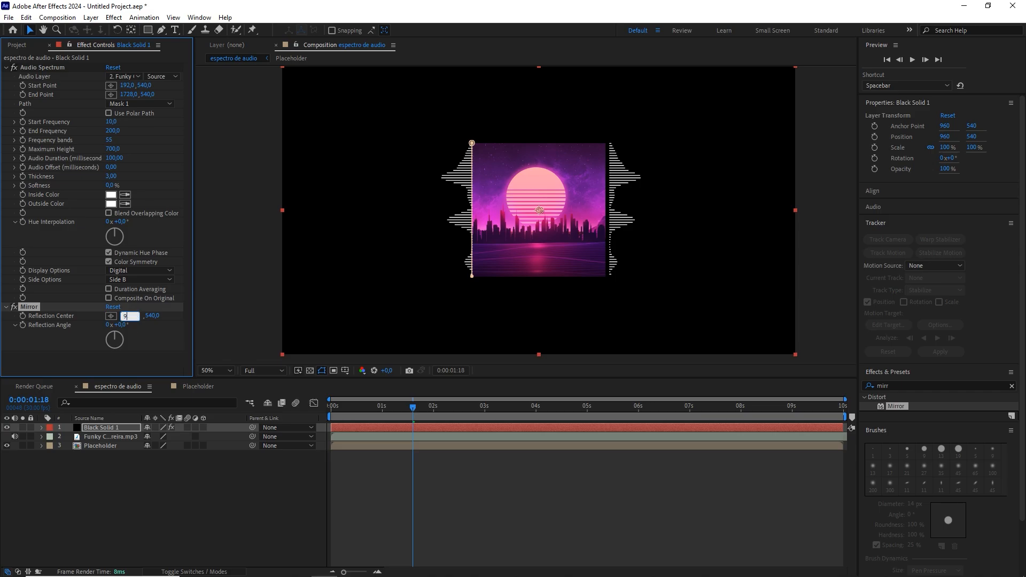
pyautogui.write('60')
pyautogui.press('Return')
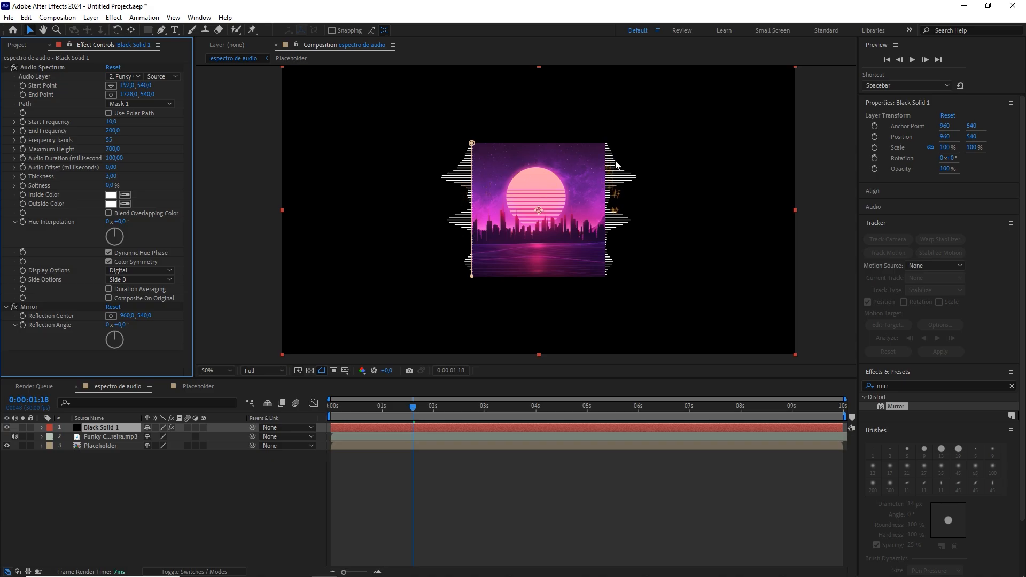
# Preview the mirrored spectrum from the start of the timeline and place the playhead at 0:00:01:00
pyautogui.click(431, 480)
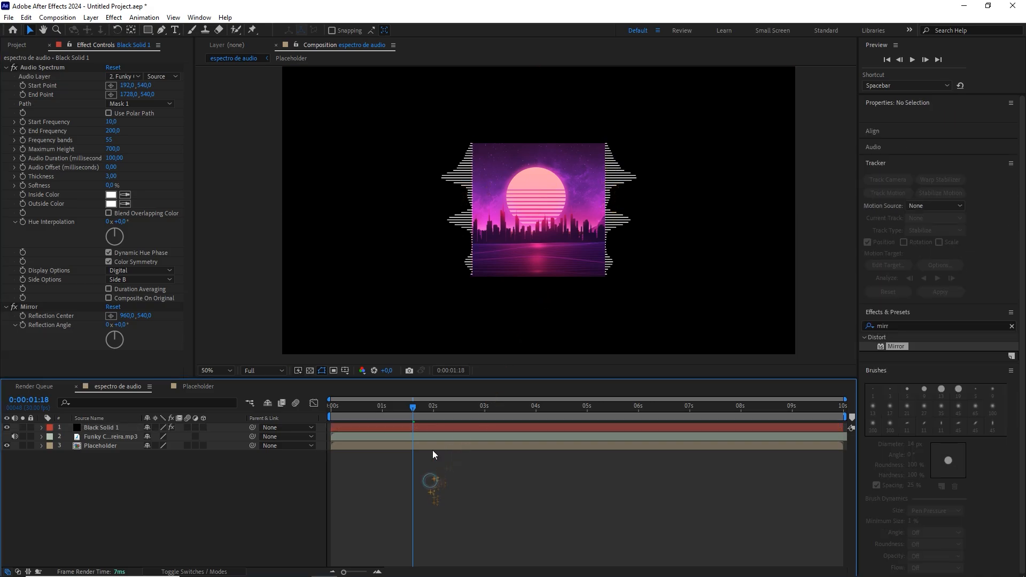
pyautogui.moveTo(421, 411); pyautogui.dragTo(356, 412)
pyautogui.press('space')
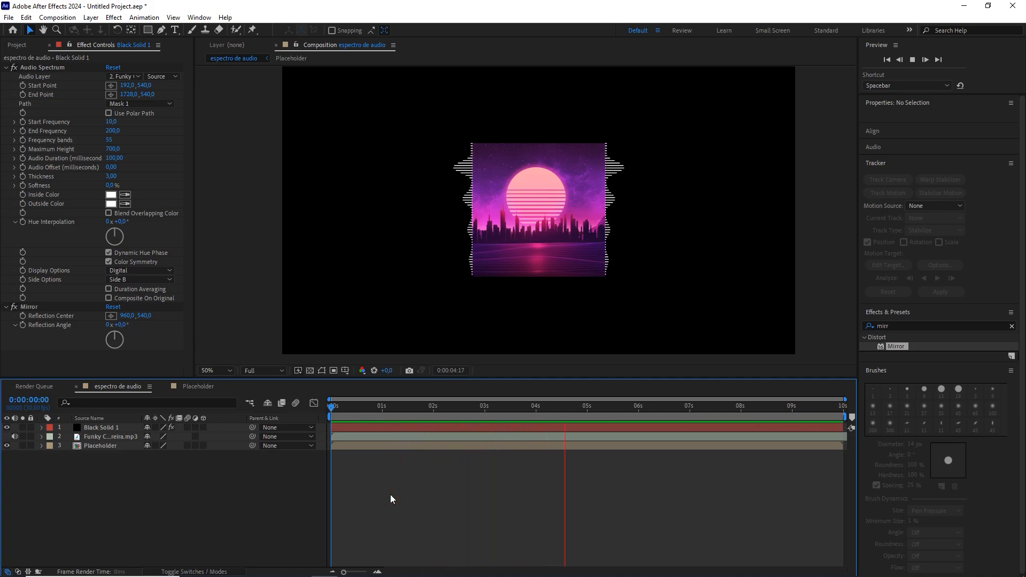
pyautogui.moveTo(422, 406); pyautogui.dragTo(352, 401)
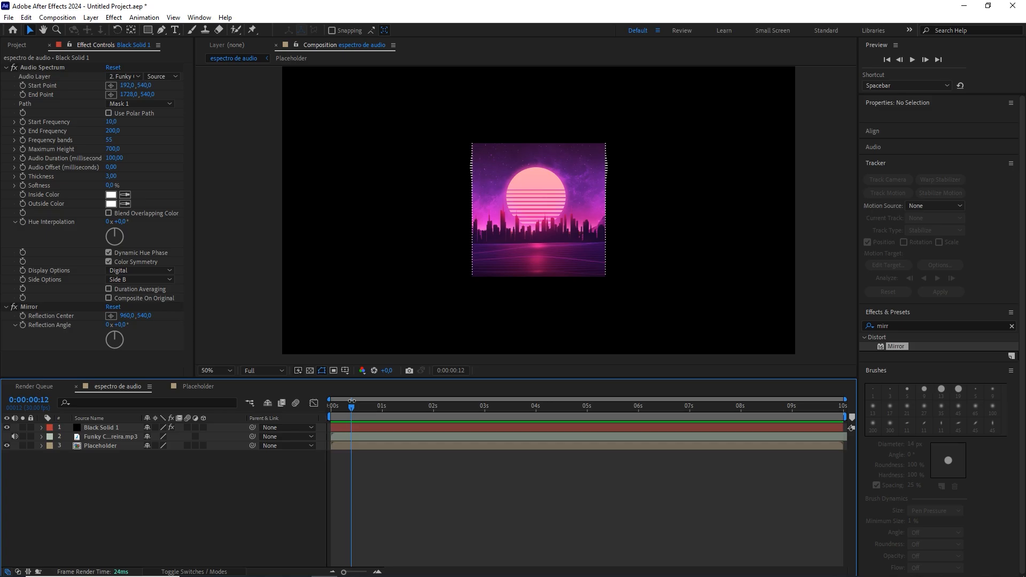
pyautogui.moveTo(351, 407); pyautogui.dragTo(382, 406)
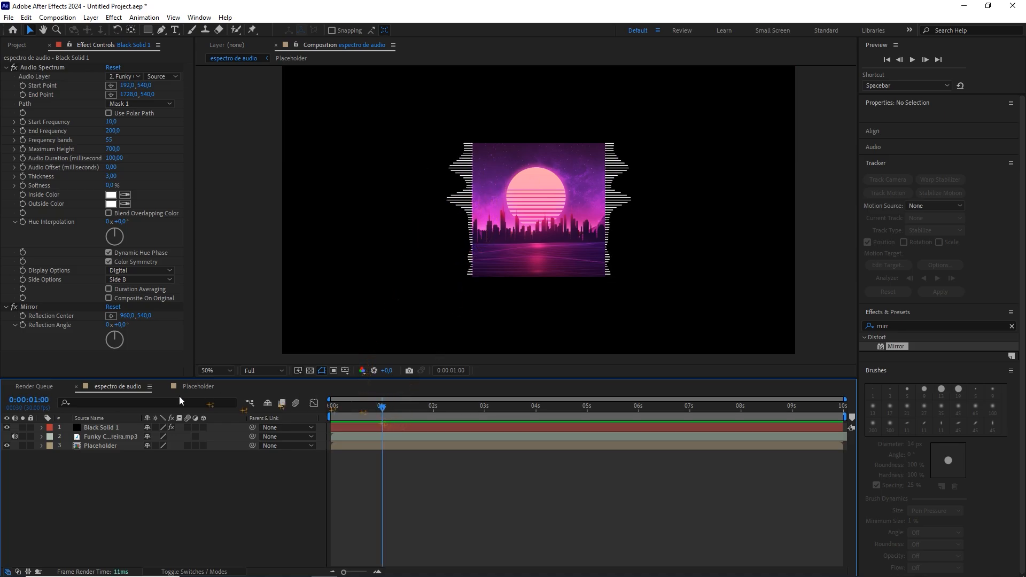
# Replace the Funky Carioca track in espectro de audio with Chiste malo.mp3, placed as the lowest layer
pyautogui.click(127, 436)
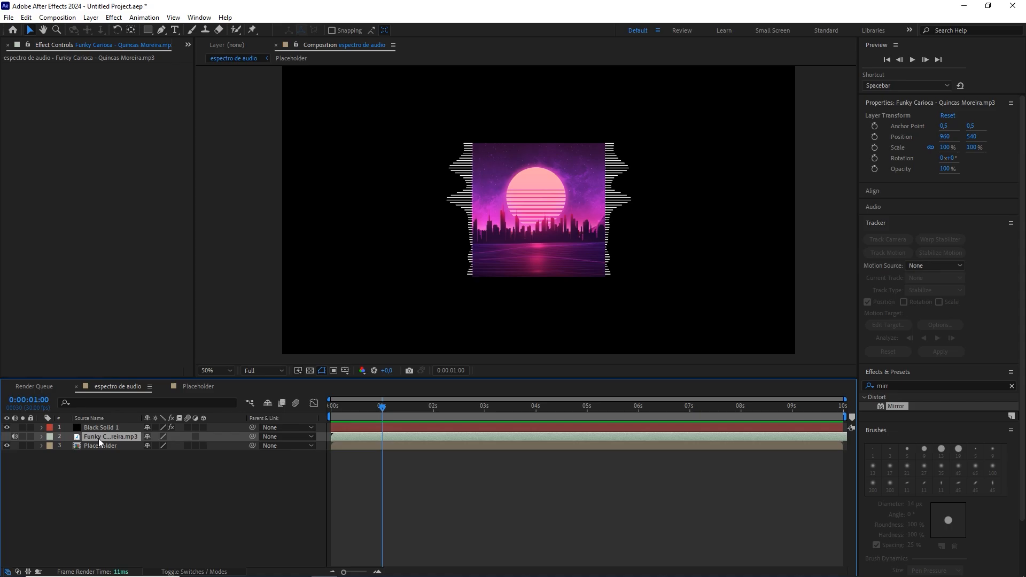
pyautogui.press('Delete')
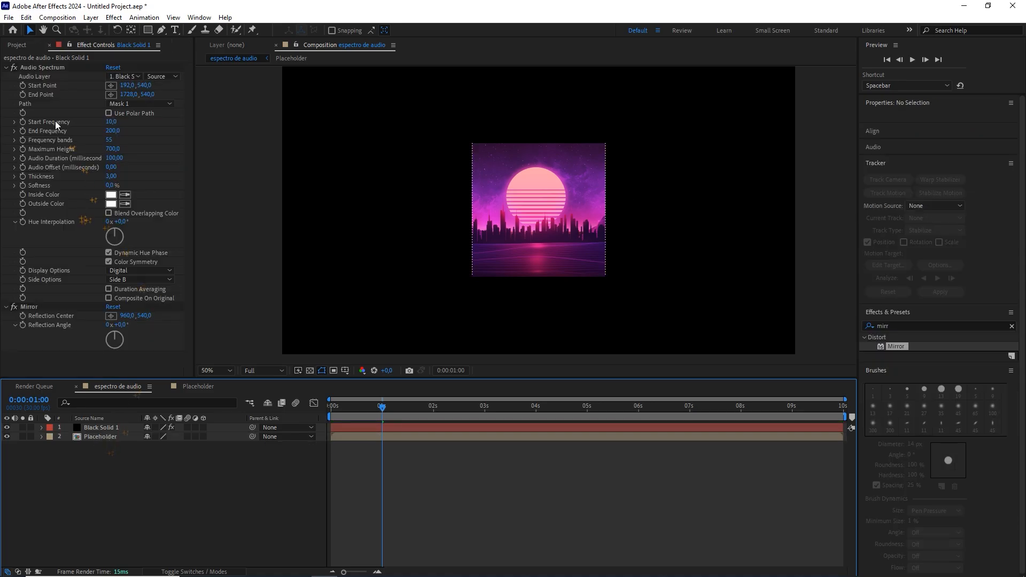
pyautogui.click(17, 47)
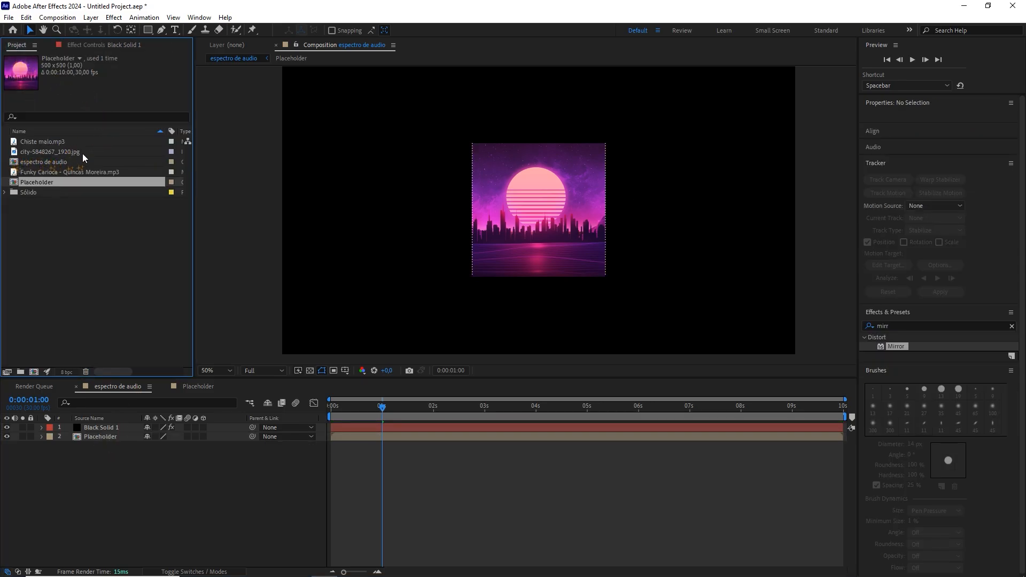
pyautogui.moveTo(48, 140); pyautogui.dragTo(110, 440)
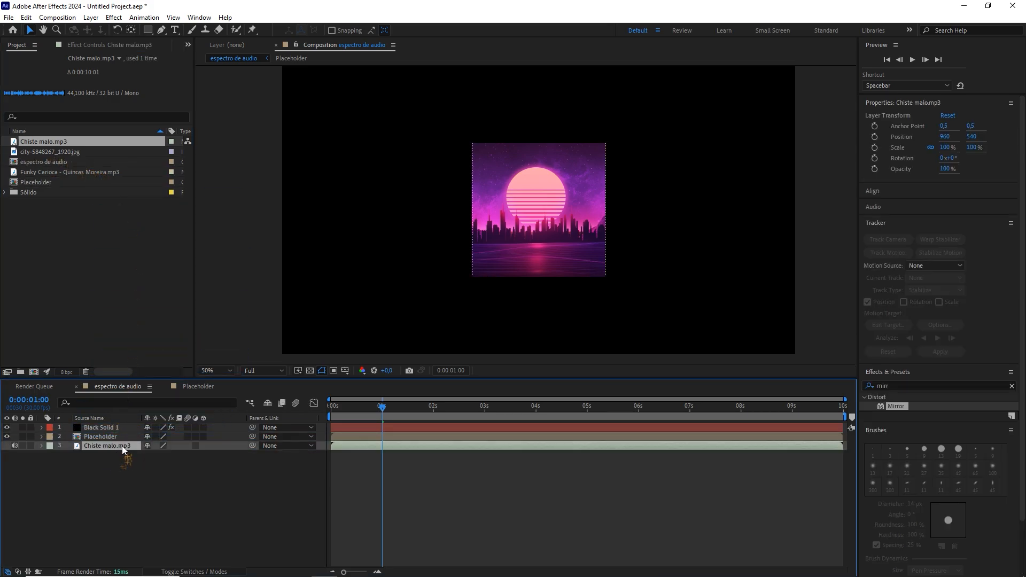
# Set the audio layer of Black Solid 1's Audio Spectrum to Chiste malo.mp3
pyautogui.click(107, 427)
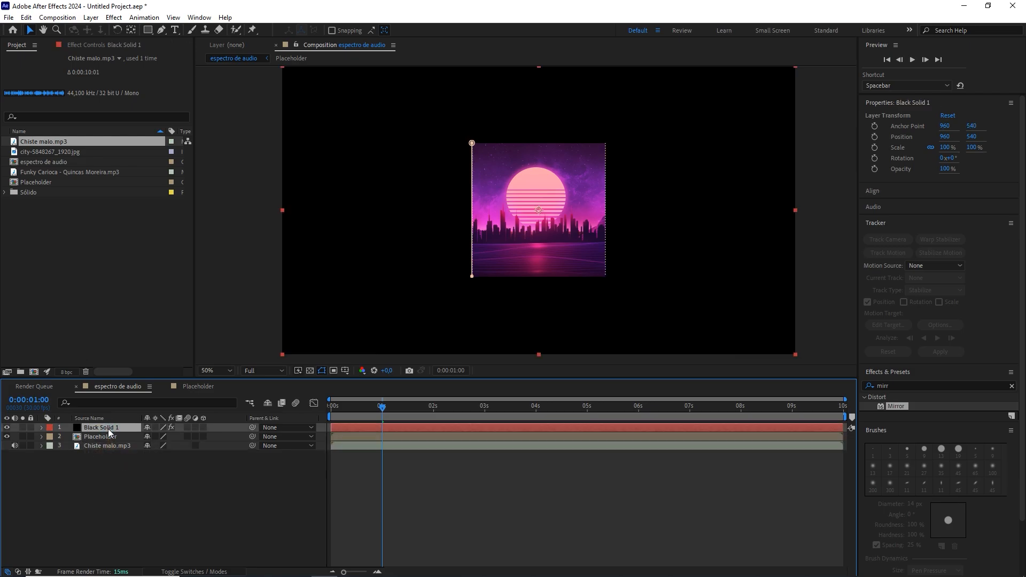
pyautogui.click(83, 48)
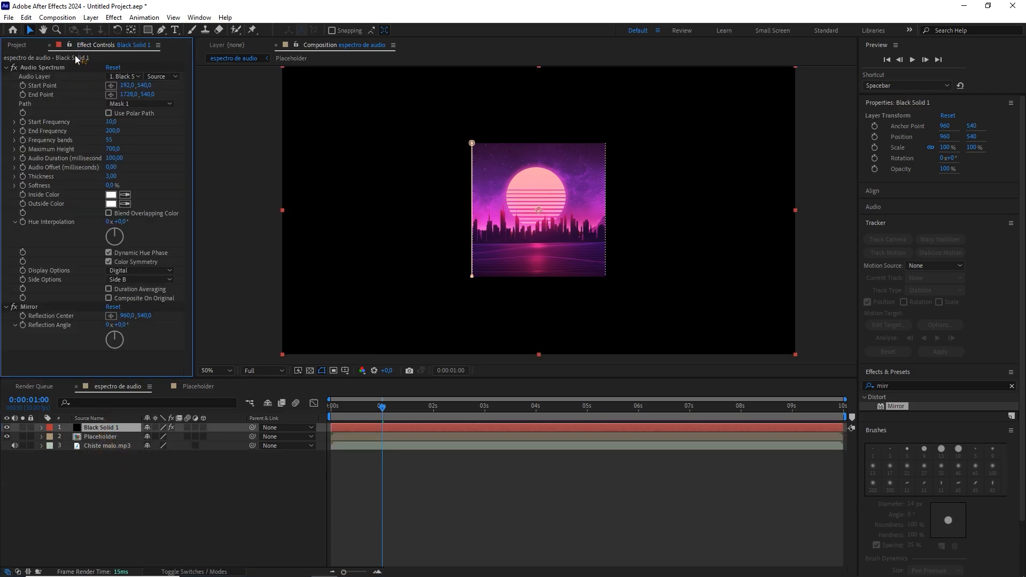
pyautogui.click(131, 77)
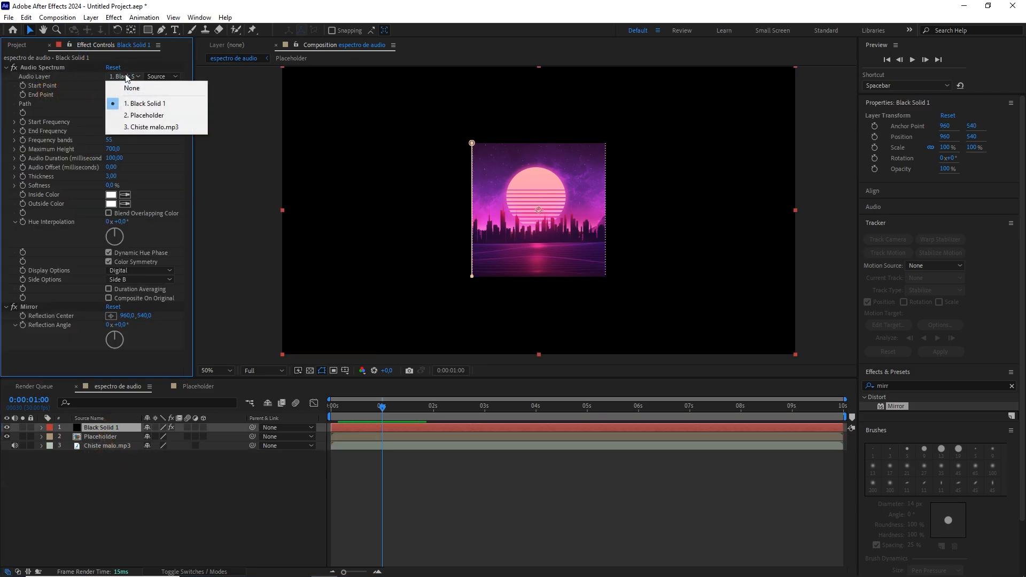
pyautogui.click(149, 128)
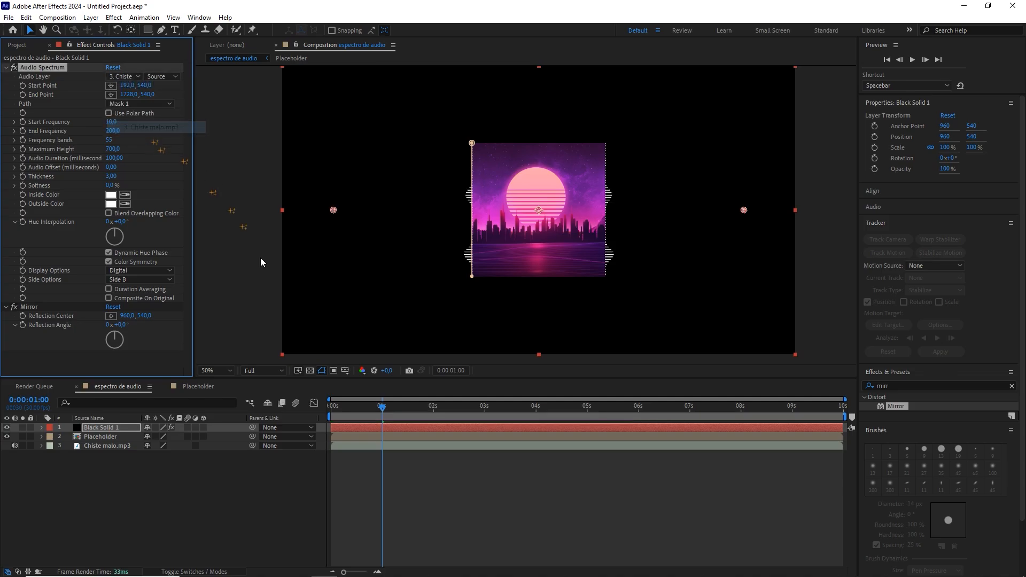
# Preview the spectrum's reaction to the Chiste malo.mp3 audio from the start of the timeline
pyautogui.moveTo(383, 408); pyautogui.dragTo(298, 416)
pyautogui.click(233, 479)
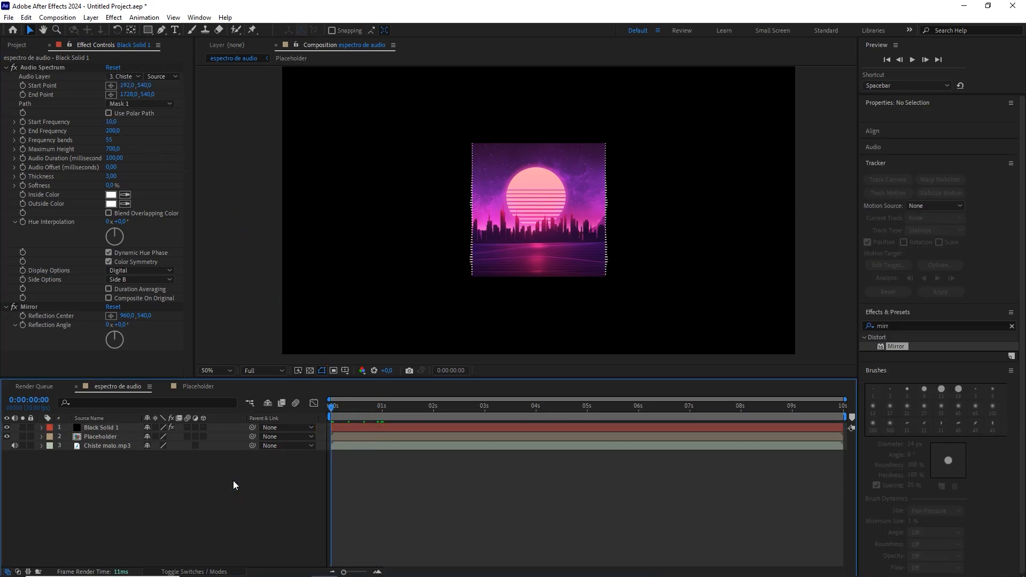
pyautogui.press('space')
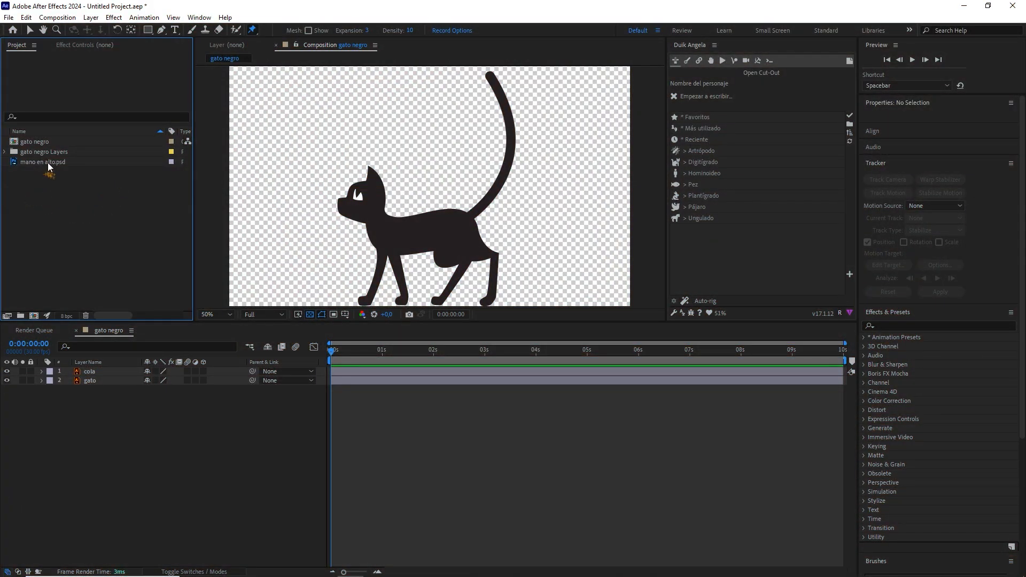
# Create a composition from mano en alto.psd and select its image layer
pyautogui.moveTo(48, 167); pyautogui.dragTo(36, 316)
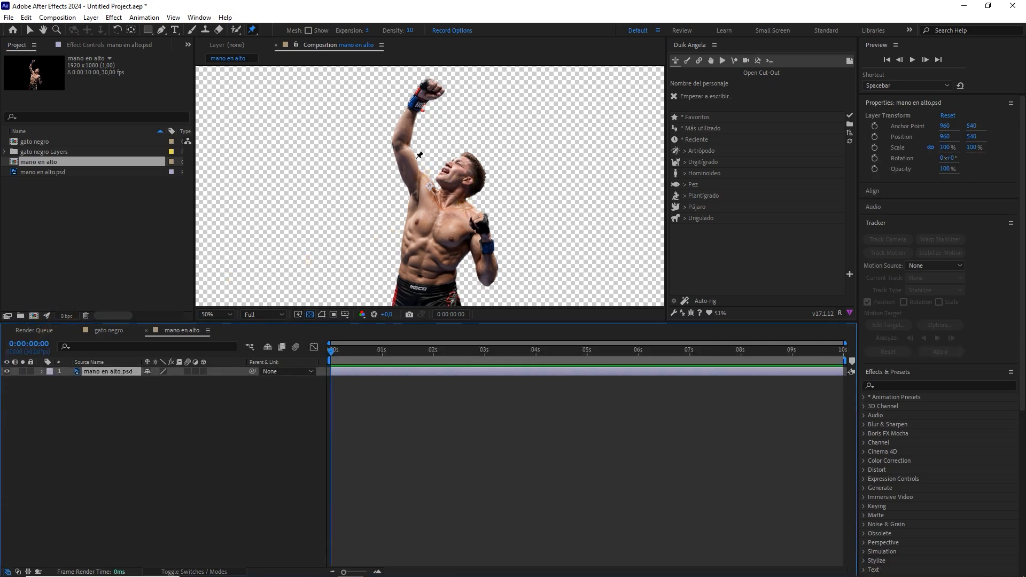
pyautogui.moveTo(430, 186); pyautogui.dragTo(433, 175)
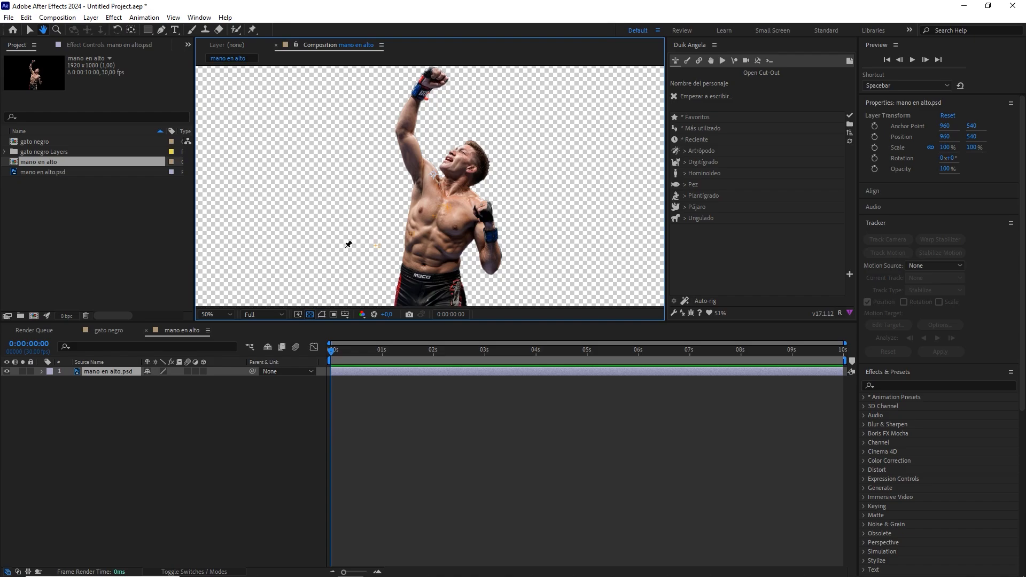
pyautogui.click(106, 371)
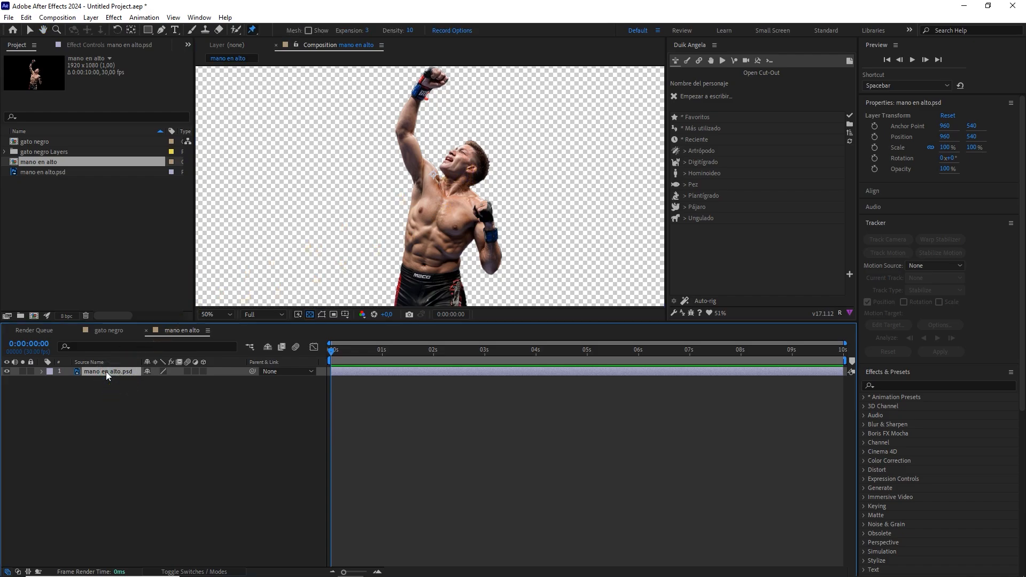
# Place puppet position pins on the fighter's raised fist, wrist, elbow and shoulder
pyautogui.click(250, 32)
pyautogui.click(294, 30)
pyautogui.moveTo(380, 113); pyautogui.dragTo(376, 133)
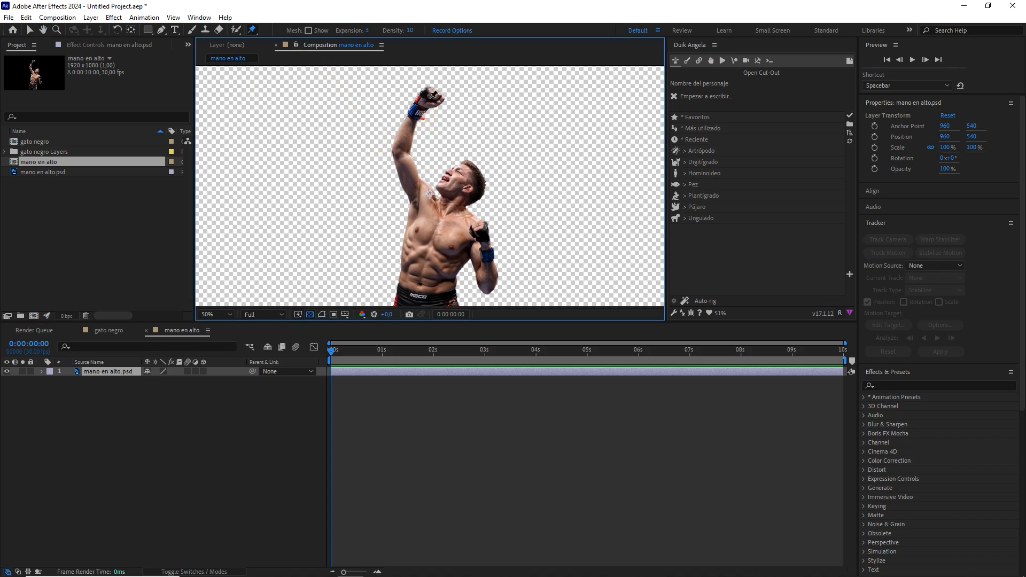
pyautogui.click(431, 97)
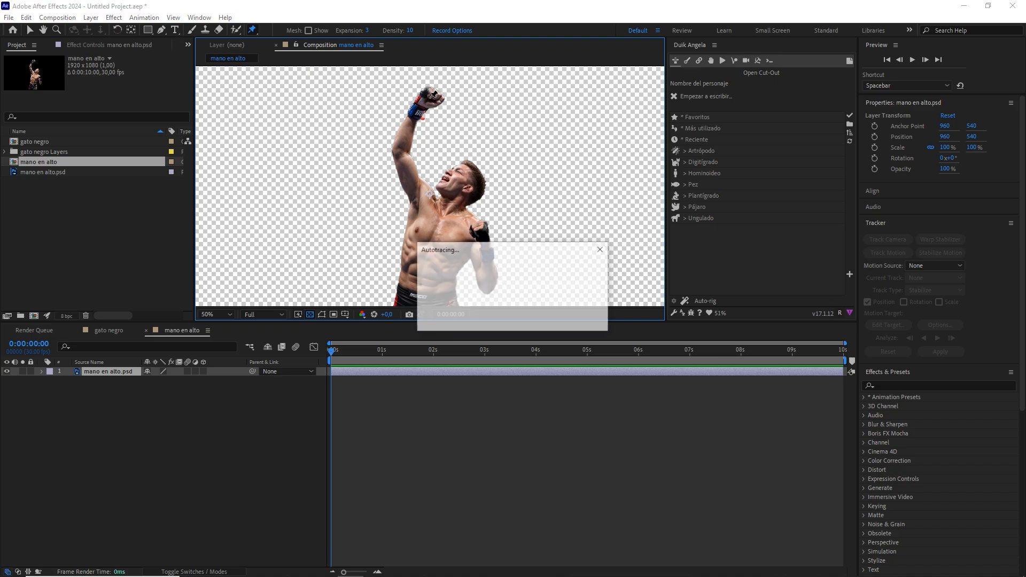
pyautogui.click(415, 110)
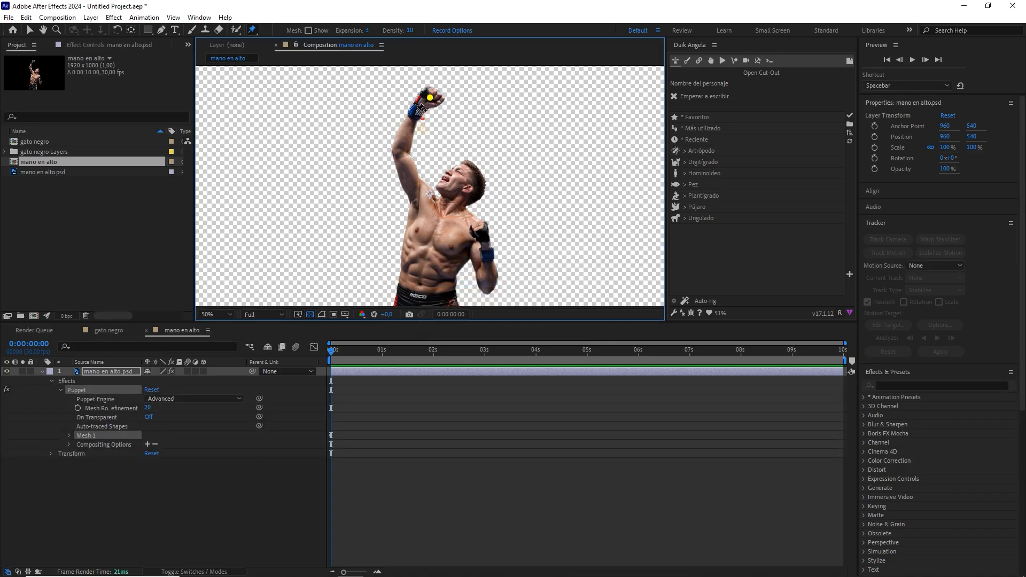
pyautogui.click(400, 152)
pyautogui.moveTo(419, 196); pyautogui.dragTo(426, 170)
# Add puppet pins at the base of the fighter's neck, on the head, and on the lowered arm's fist and elbow
pyautogui.click(455, 181)
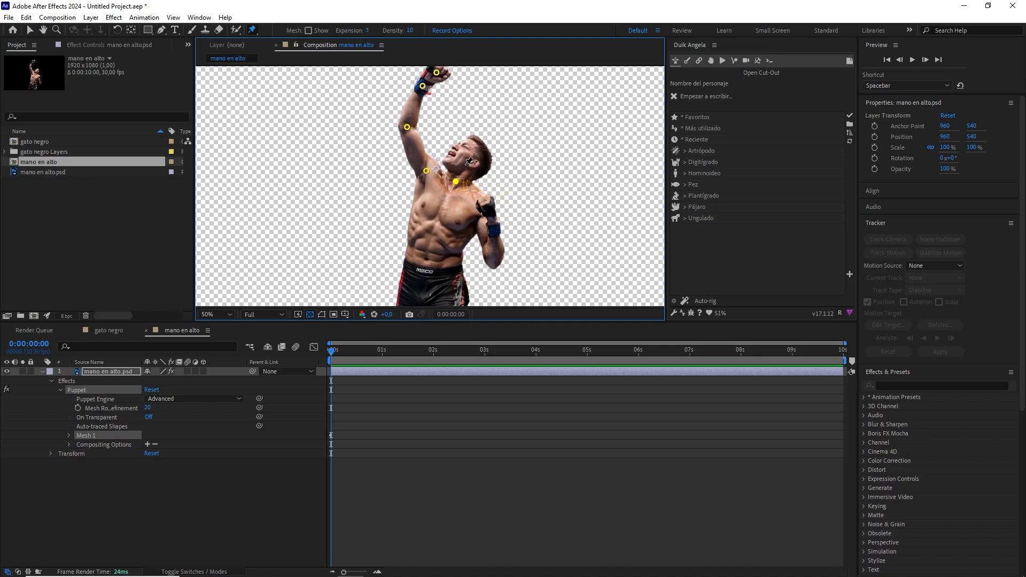
pyautogui.click(475, 153)
pyautogui.moveTo(476, 152); pyautogui.dragTo(481, 113)
pyautogui.click(490, 168)
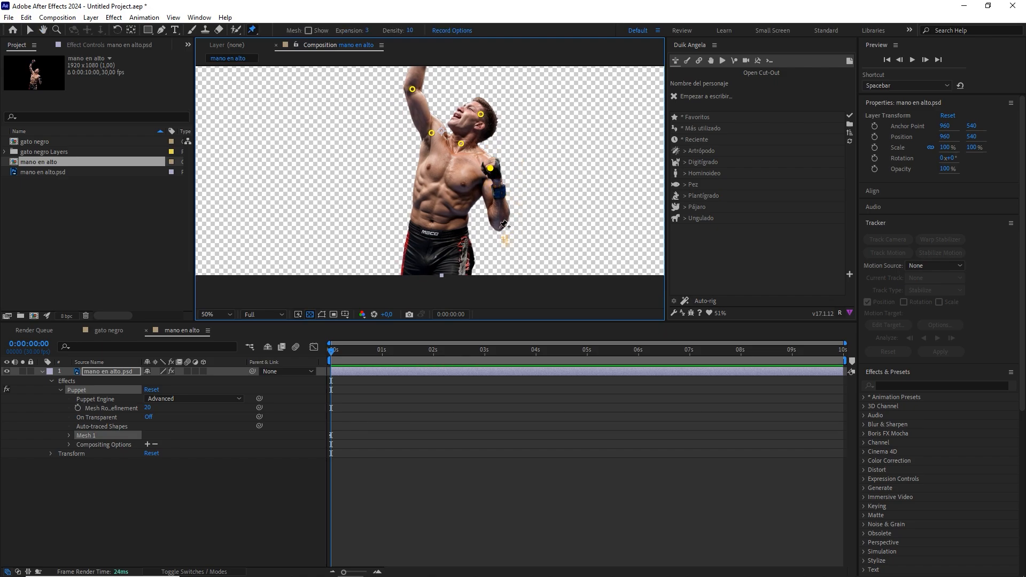
pyautogui.click(499, 228)
# Add puppet pins on the fighter's torso and waist, both hips and both thighs at the image's lower edge
pyautogui.click(443, 182)
pyautogui.moveTo(446, 218); pyautogui.dragTo(454, 195)
pyautogui.click(420, 222)
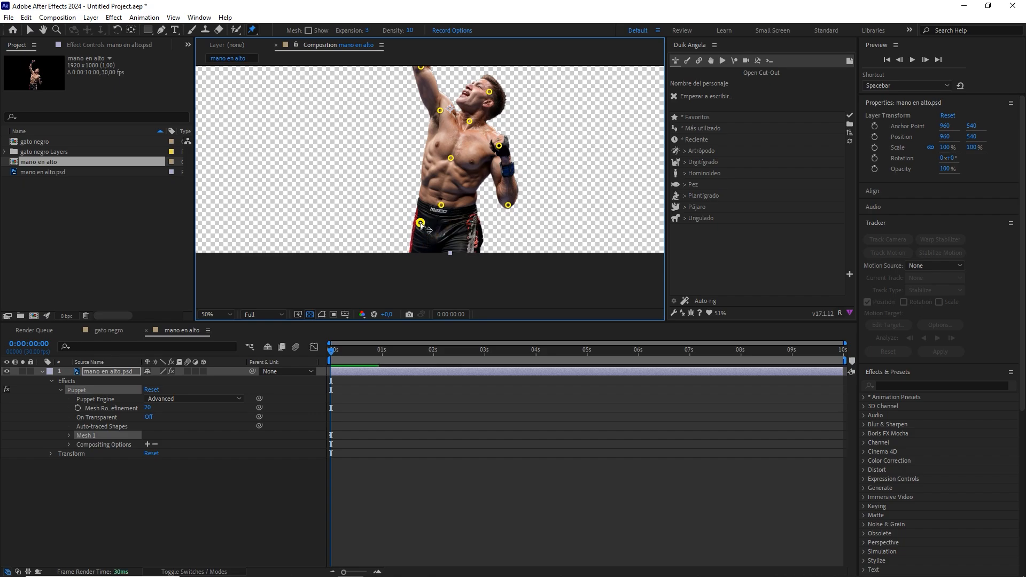
pyautogui.click(466, 224)
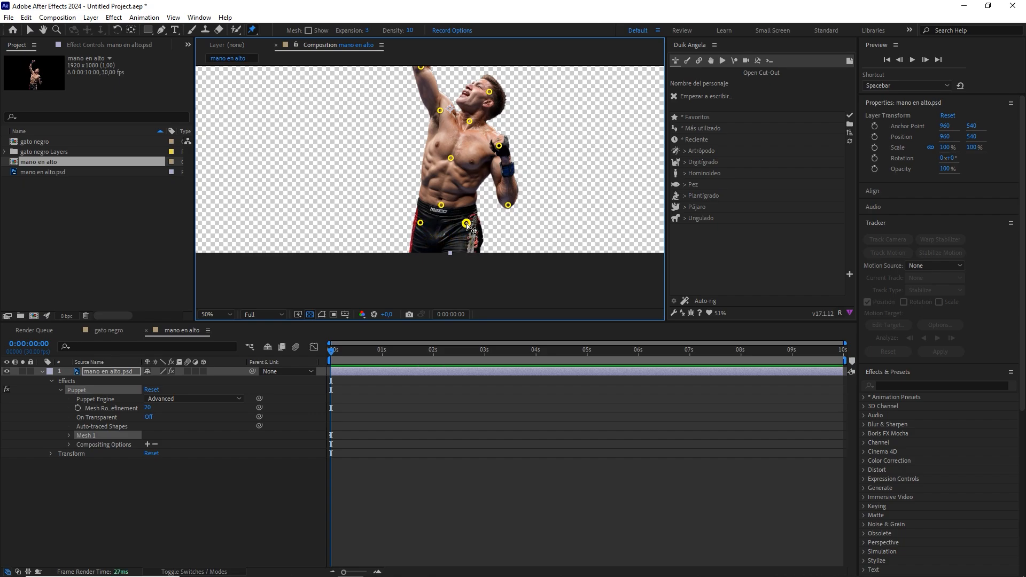
pyautogui.click(466, 249)
pyautogui.click(416, 249)
# Reveal the layer's Puppet Pin keyframes and move them all to the 3-second mark, with the playhead back at the start
pyautogui.click(376, 370)
pyautogui.press('u')
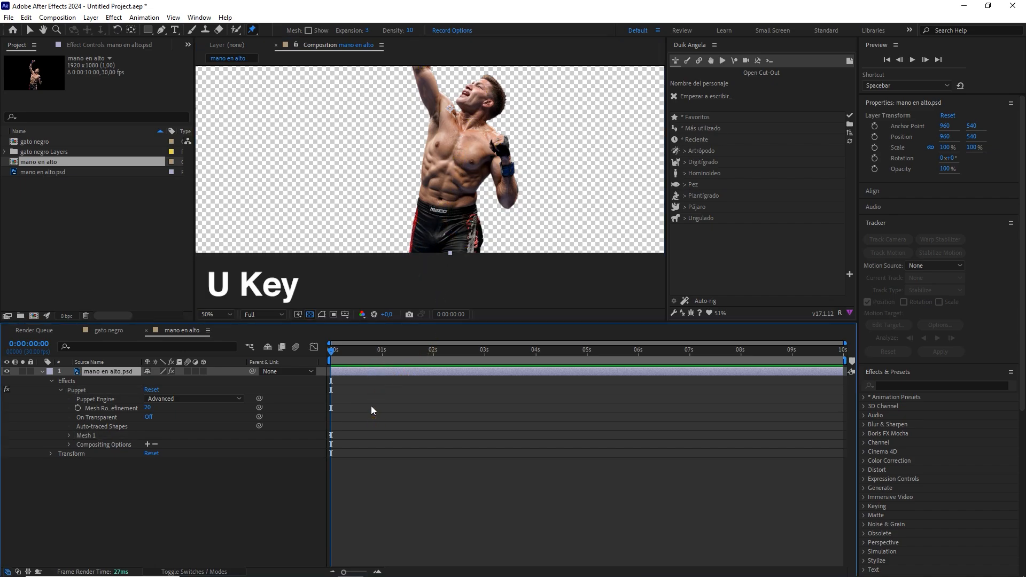
pyautogui.click(398, 352)
pyautogui.moveTo(367, 404); pyautogui.dragTo(328, 571)
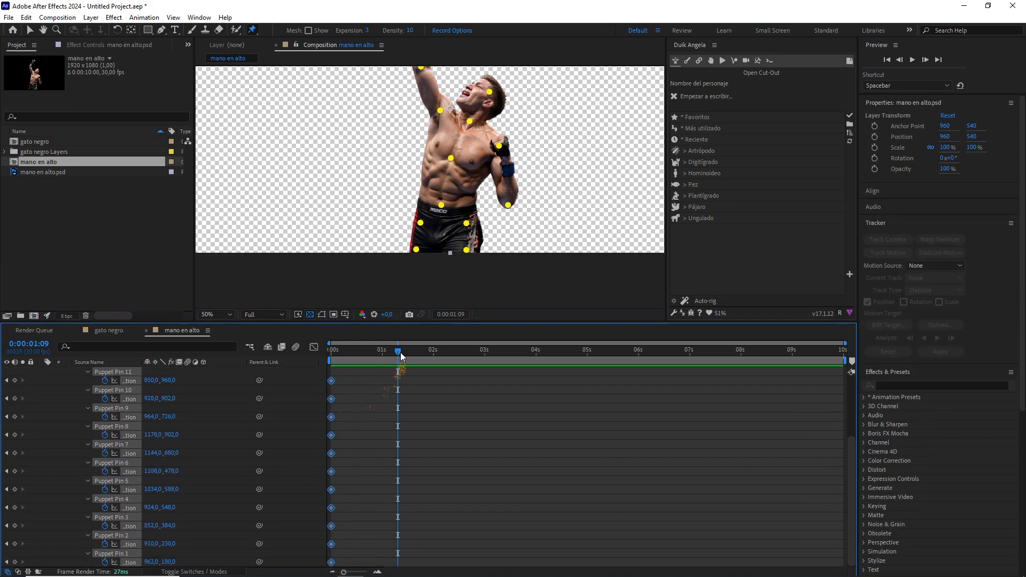
pyautogui.moveTo(397, 352); pyautogui.dragTo(486, 370)
pyautogui.moveTo(334, 389); pyautogui.dragTo(486, 389)
pyautogui.moveTo(485, 350); pyautogui.dragTo(318, 357)
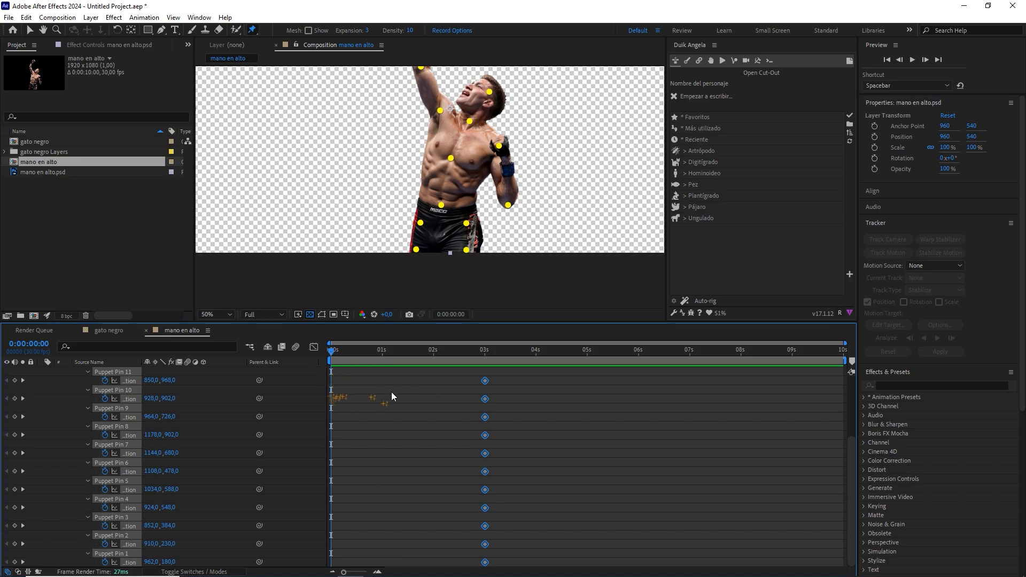
# At the timeline start, lower the raised arm's puppet pins: elbow to about 826, 452, wrist to 874, 308 and fist to 922, 232
pyautogui.click(427, 393)
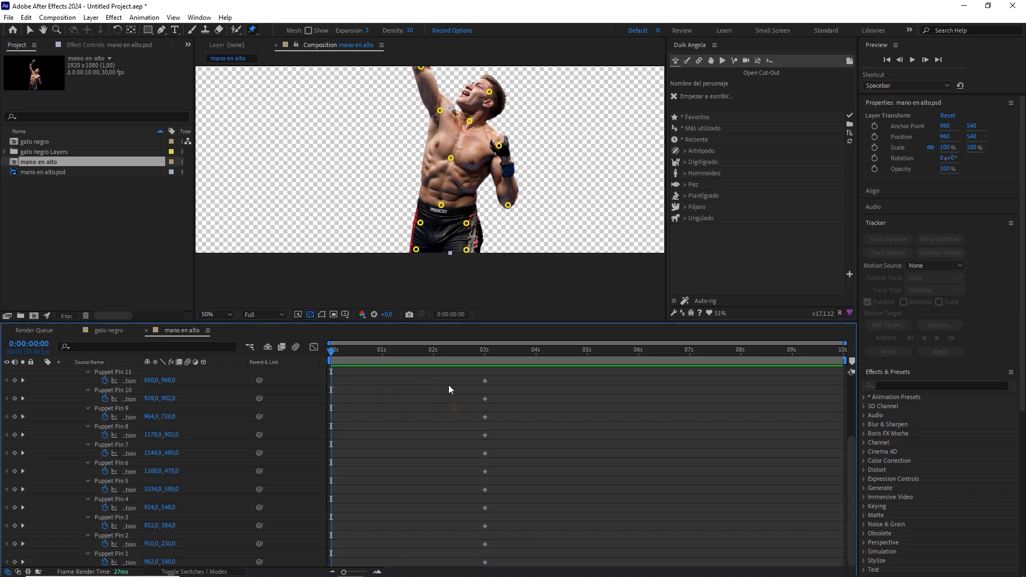
pyautogui.press('h')
pyautogui.moveTo(442, 147); pyautogui.dragTo(438, 224)
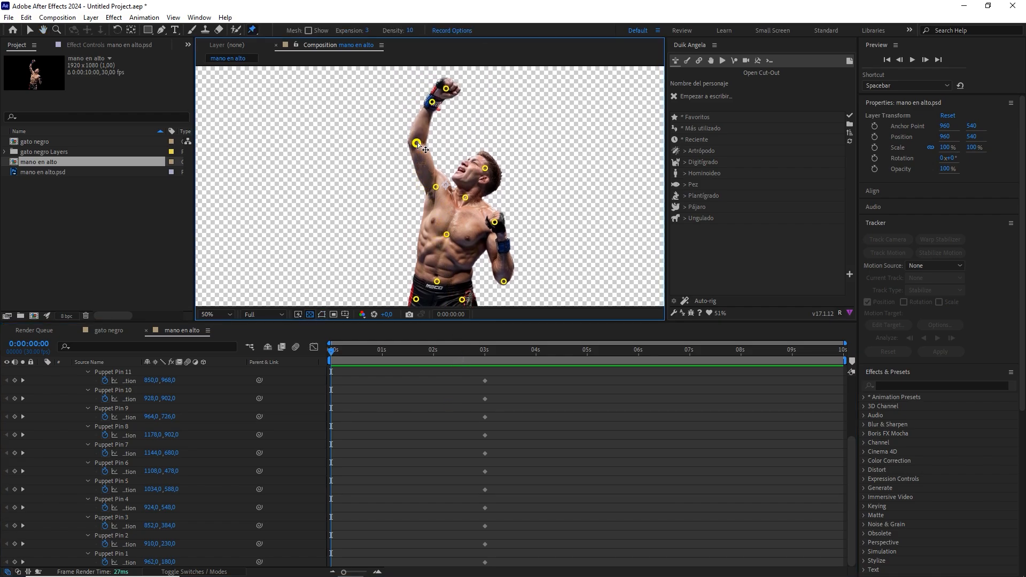
pyautogui.moveTo(417, 143); pyautogui.dragTo(412, 153)
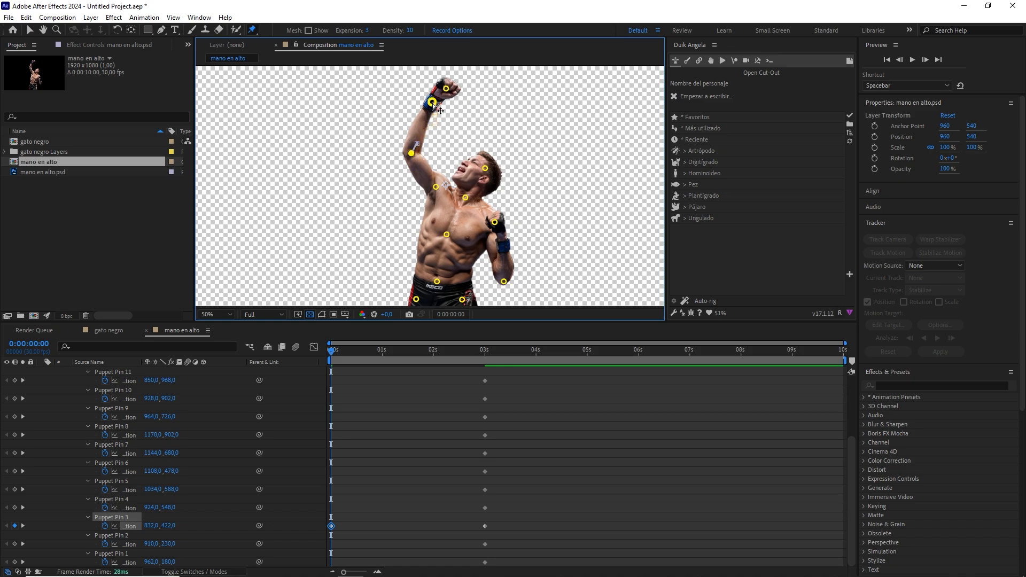
pyautogui.moveTo(433, 105)
pyautogui.mouseDown()
pyautogui.moveTo(357, 114)
pyautogui.moveTo(430, 116)
pyautogui.moveTo(445, 89)
pyautogui.moveTo(439, 97)
pyautogui.mouseUp()
pyautogui.moveTo(411, 153); pyautogui.dragTo(410, 161)
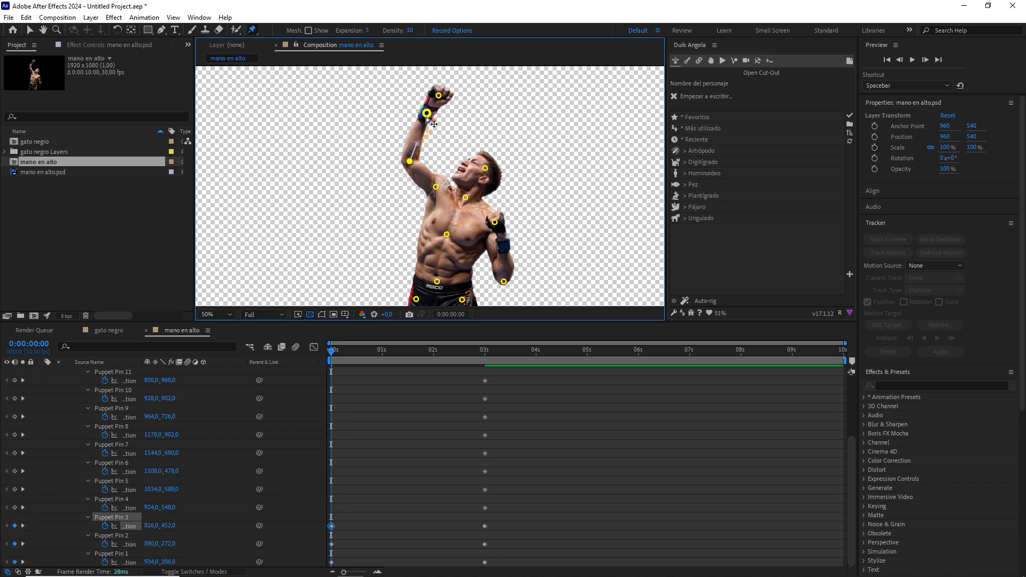
pyautogui.moveTo(426, 116)
pyautogui.mouseDown()
pyautogui.moveTo(423, 126)
pyautogui.moveTo(435, 102)
pyautogui.mouseUp()
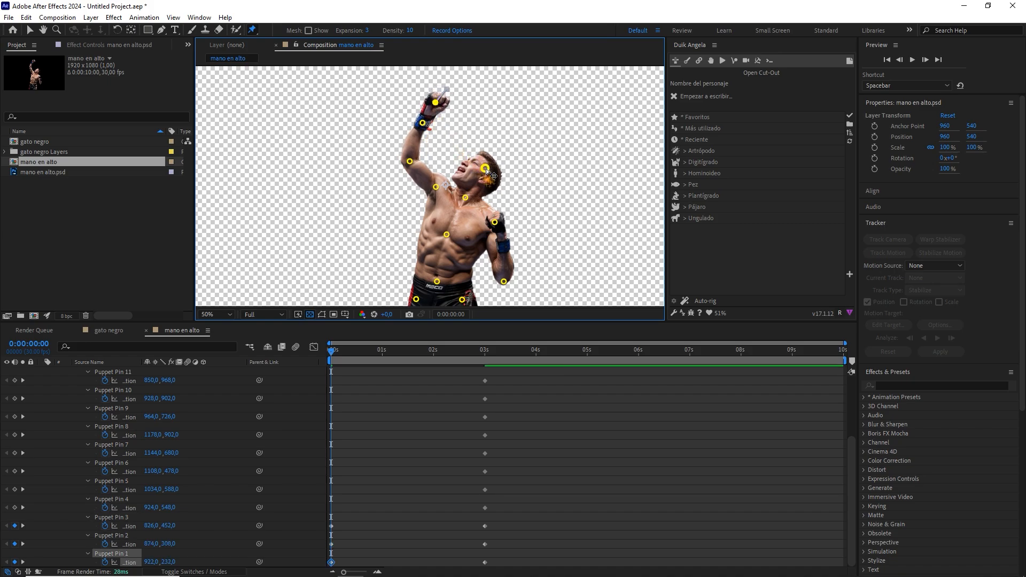
# At the timeline start, nudge the head pin to about 1068, 452, adjust the shoulder, neck and torso pins, and raise the bent arm's elbow and fist
pyautogui.moveTo(485, 169); pyautogui.dragTo(479, 163)
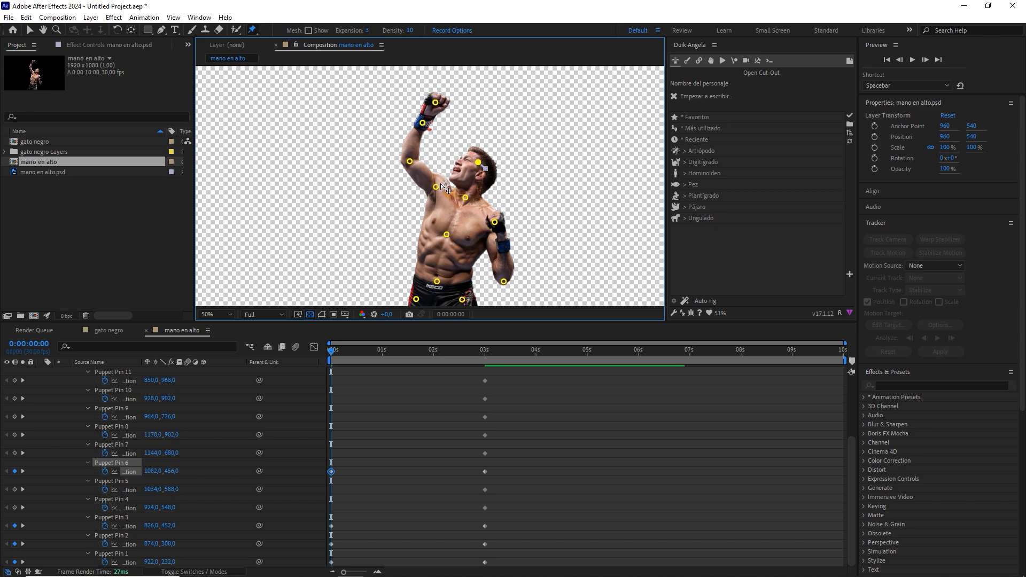
pyautogui.moveTo(437, 192); pyautogui.dragTo(435, 200)
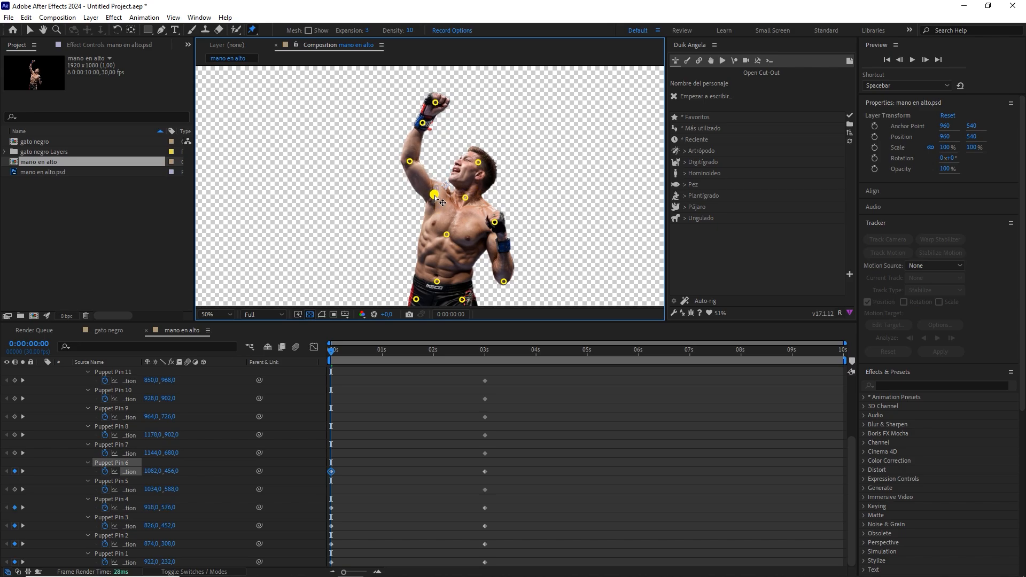
pyautogui.moveTo(504, 283); pyautogui.dragTo(504, 274)
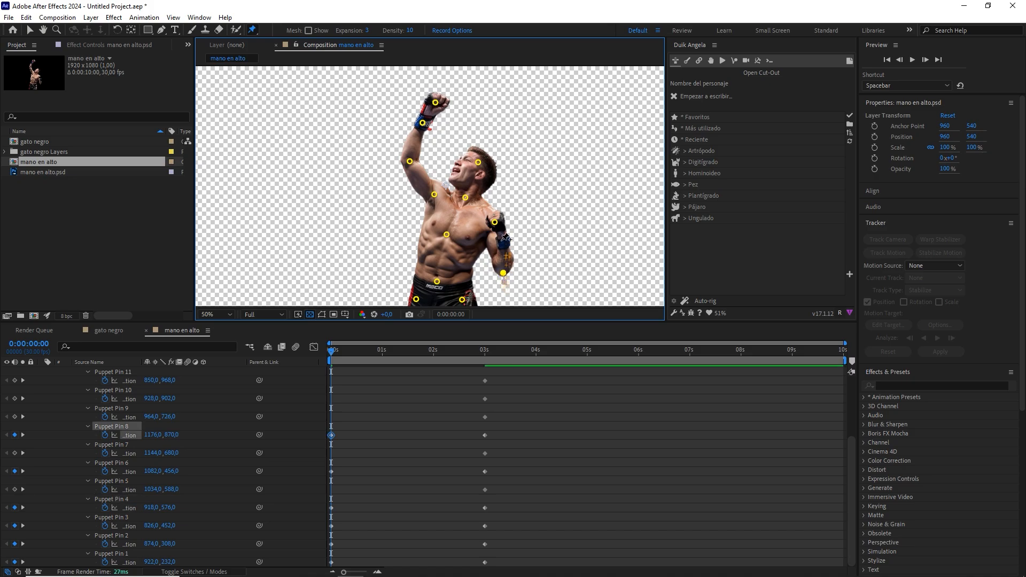
pyautogui.moveTo(495, 225); pyautogui.dragTo(495, 219)
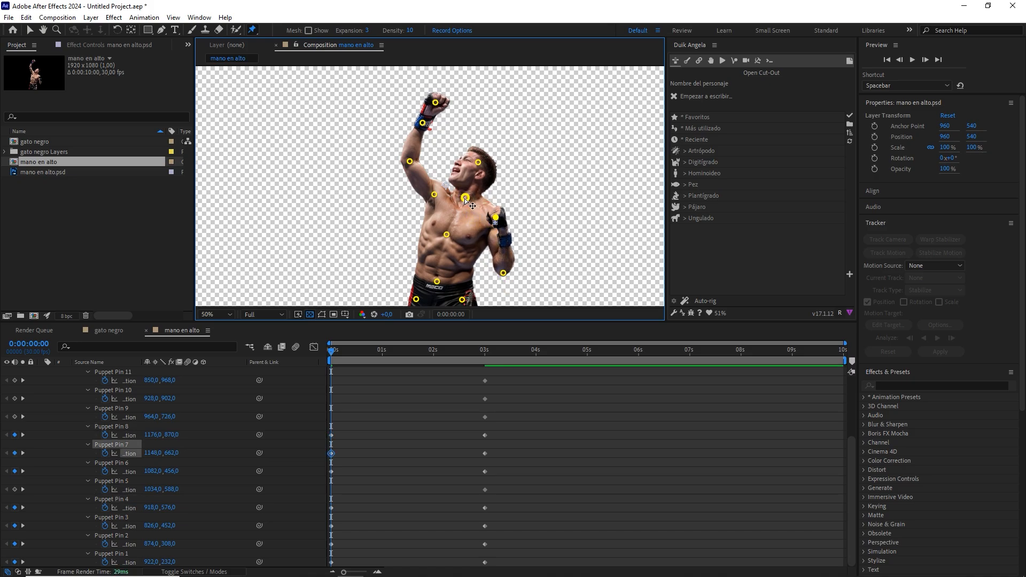
pyautogui.moveTo(464, 197); pyautogui.dragTo(475, 163)
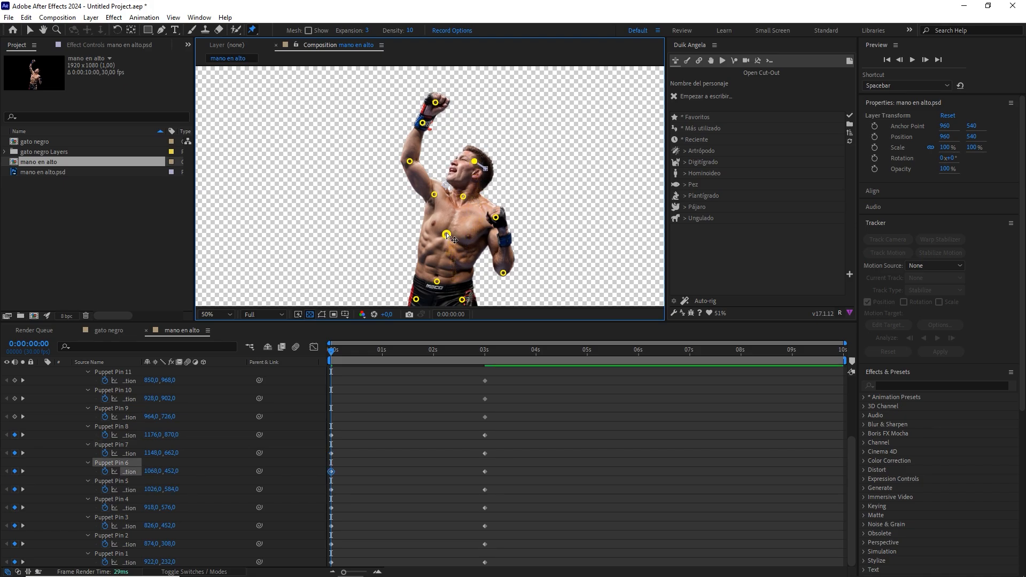
pyautogui.moveTo(448, 233); pyautogui.dragTo(451, 237)
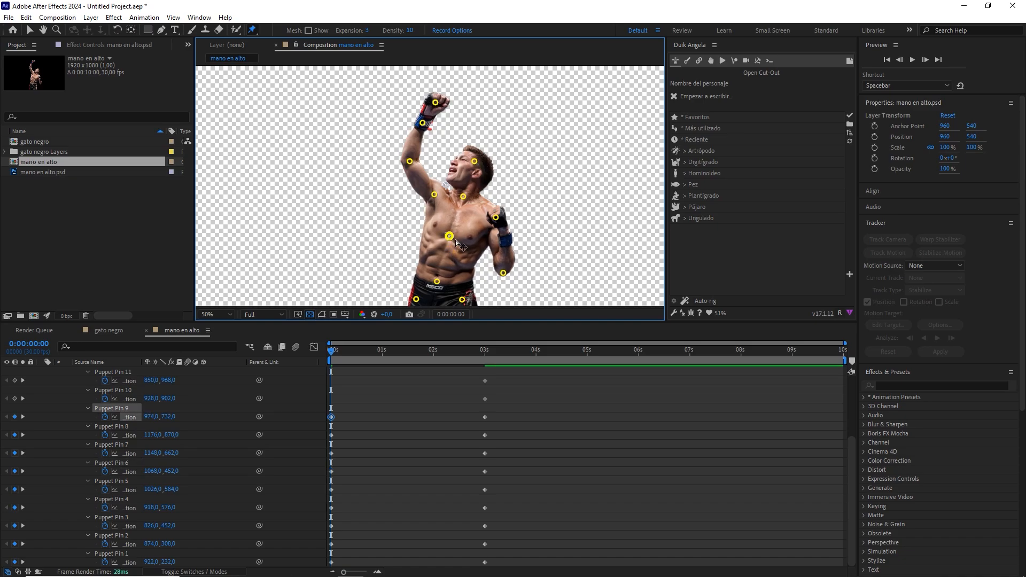
# Apply Easy Ease to all the Puppet Pin keyframes at the start and at 3 seconds
pyautogui.moveTo(518, 371); pyautogui.dragTo(327, 572)
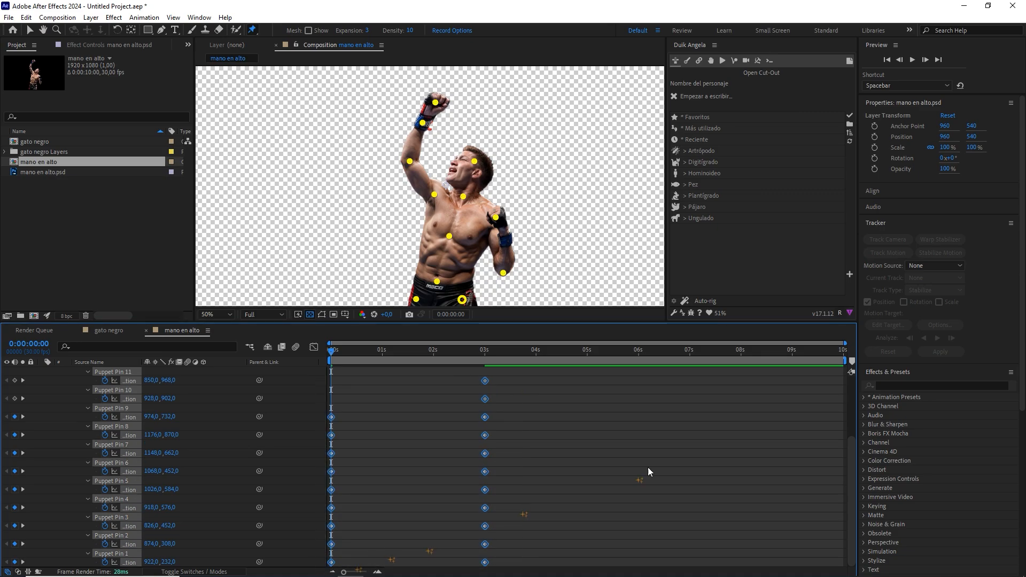
pyautogui.scroll(3, 658, 464)
pyautogui.moveTo(555, 385); pyautogui.dragTo(310, 573)
pyautogui.press('F9')
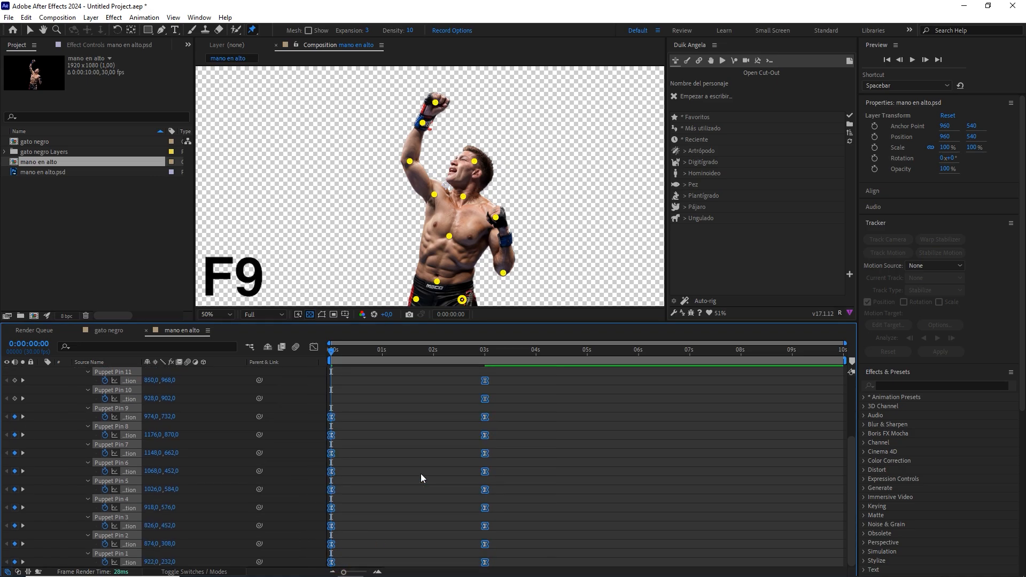
# Deselect the puppet keyframes and preview the raised-arm animation from the start of the mano en alto composition
pyautogui.click(424, 429)
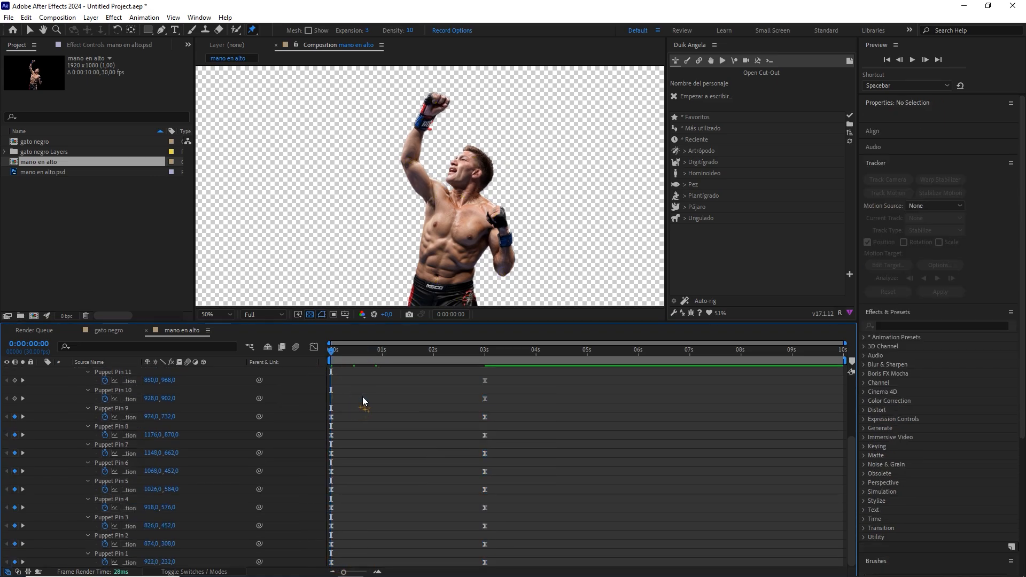
pyautogui.press('space')
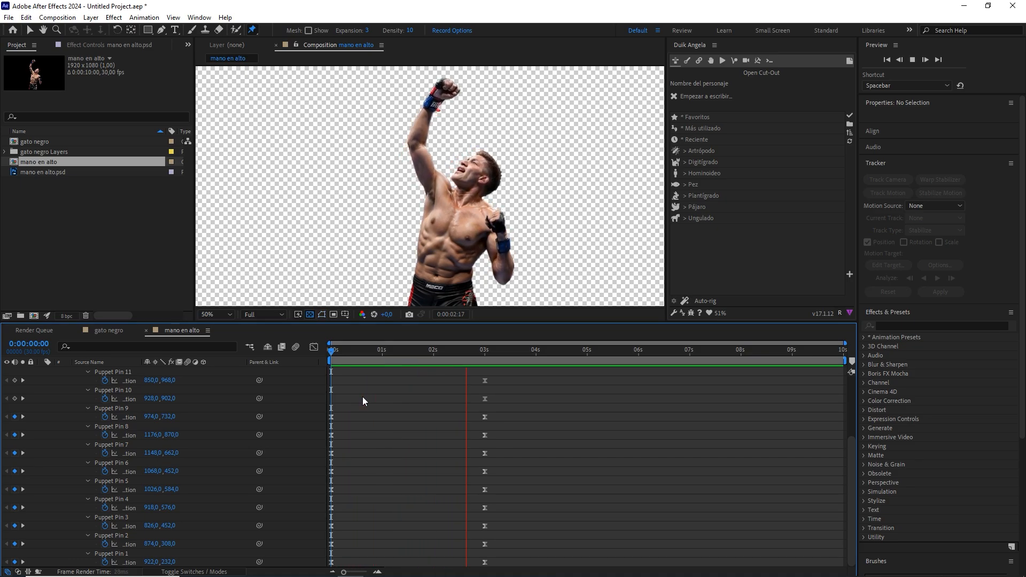
pyautogui.moveTo(416, 351); pyautogui.dragTo(328, 353)
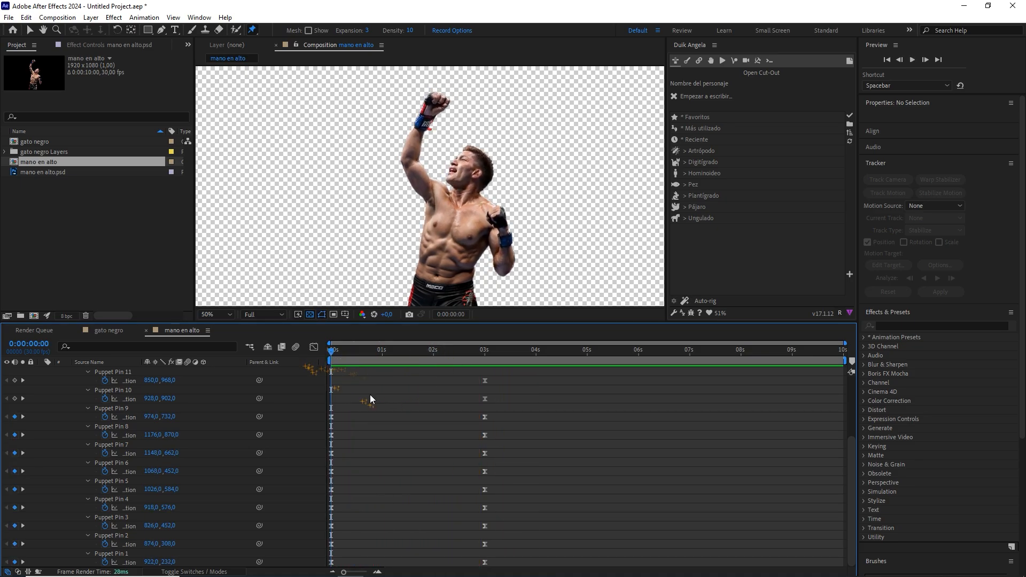
pyautogui.press('space')
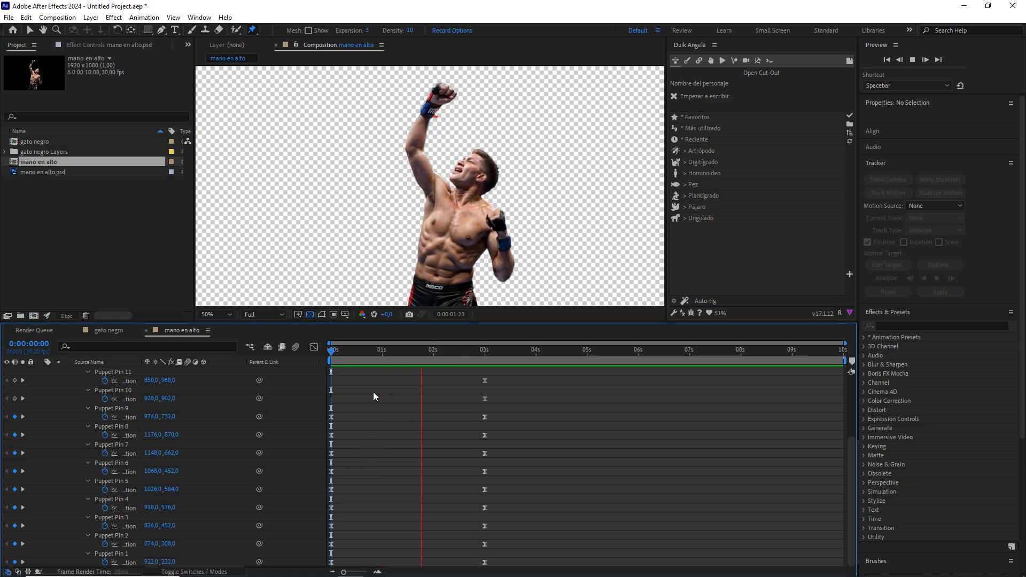
pyautogui.click(369, 353)
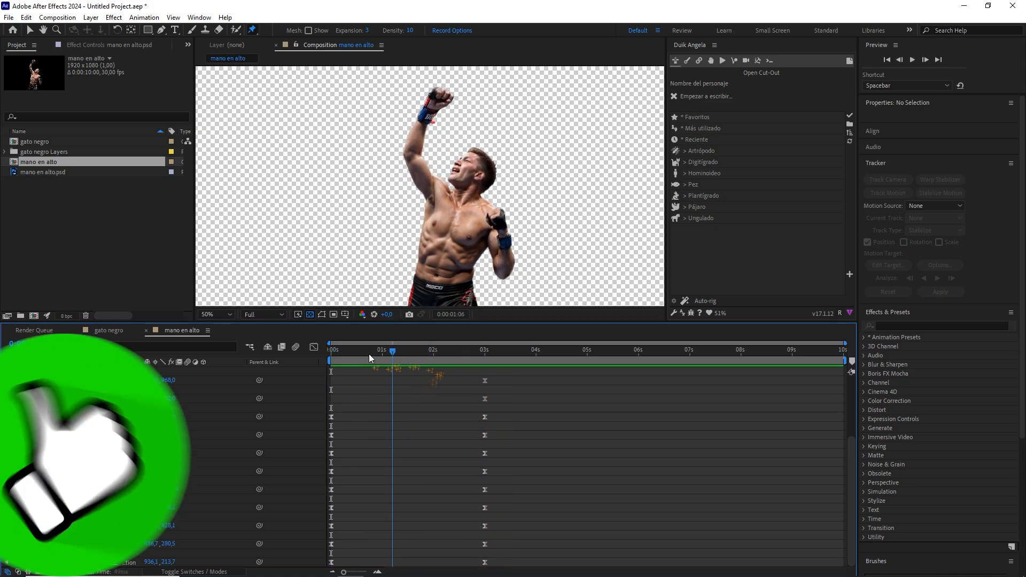
# Open the gato negro composition from the project items
pyautogui.click(103, 229)
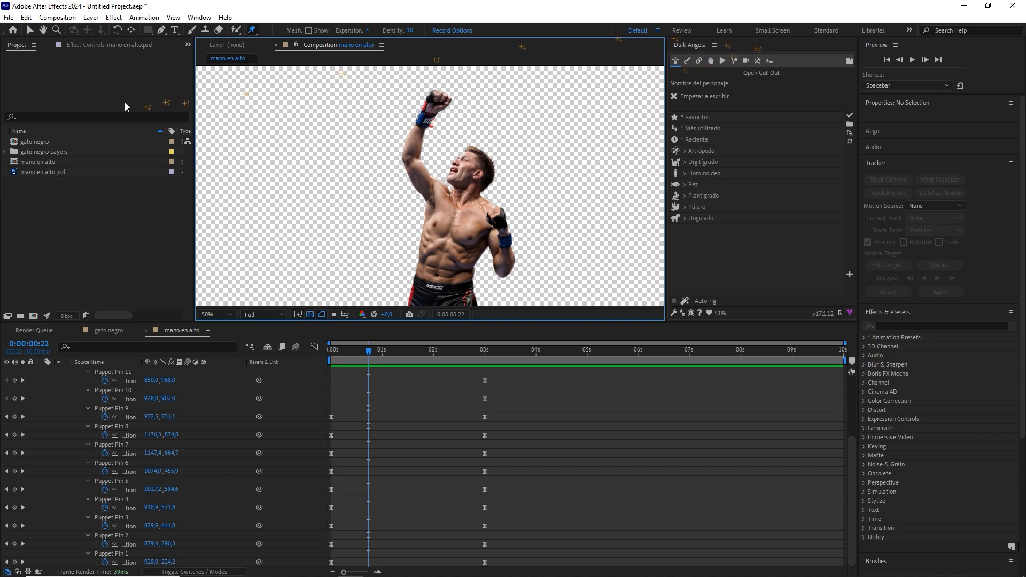
pyautogui.click(39, 142)
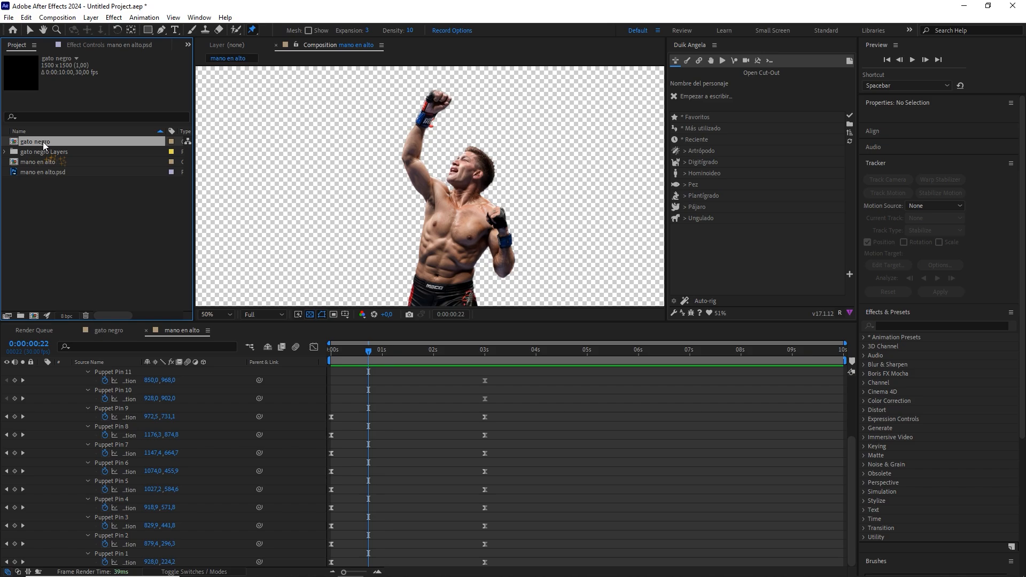
pyautogui.doubleClick(42, 141)
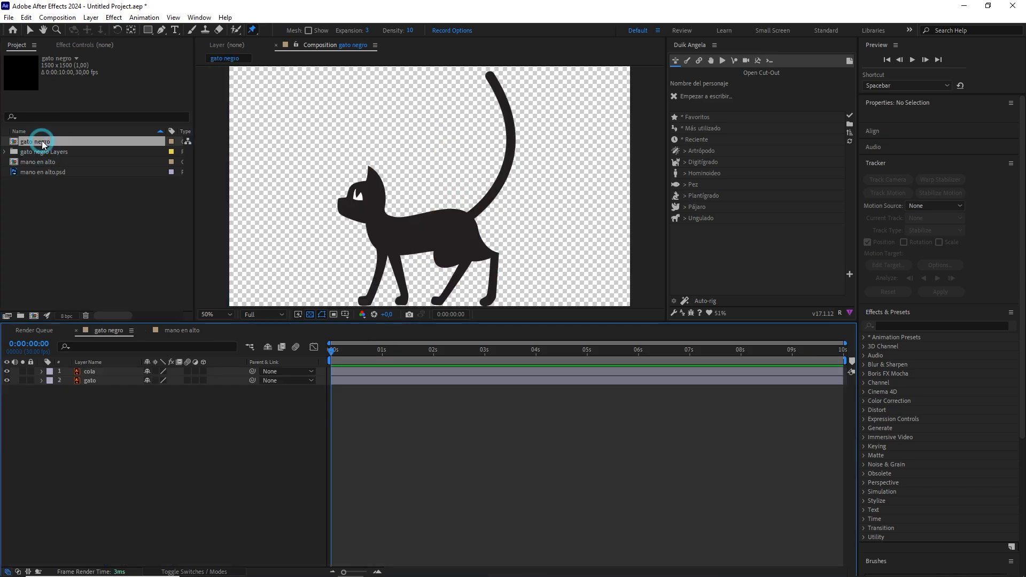
# Solo the cola layer so that only the cat's tail is displayed
pyautogui.moveTo(438, 138)
pyautogui.mouseDown()
pyautogui.moveTo(475, 151)
pyautogui.moveTo(447, 137)
pyautogui.mouseUp()
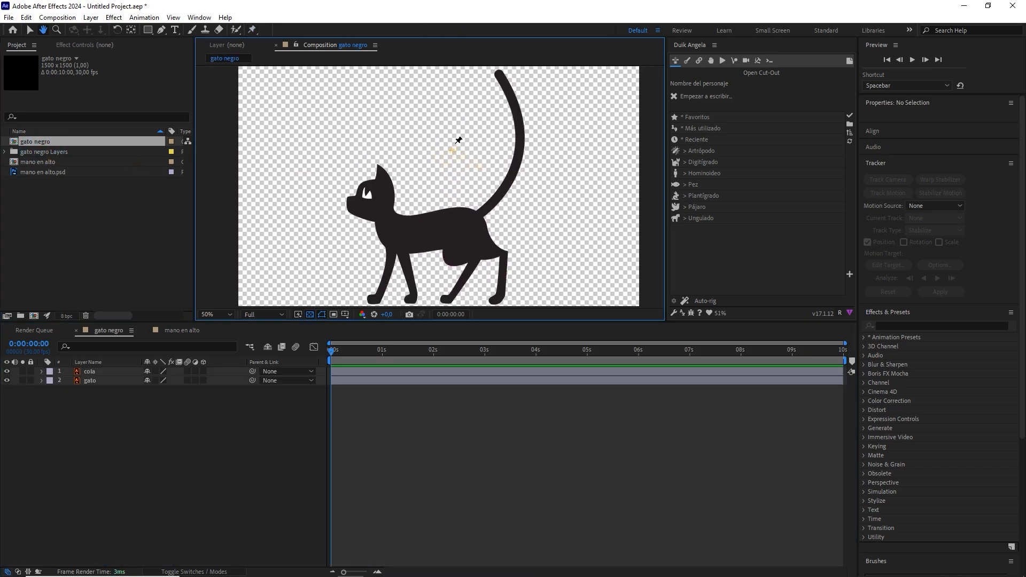
pyautogui.moveTo(437, 205); pyautogui.dragTo(437, 183)
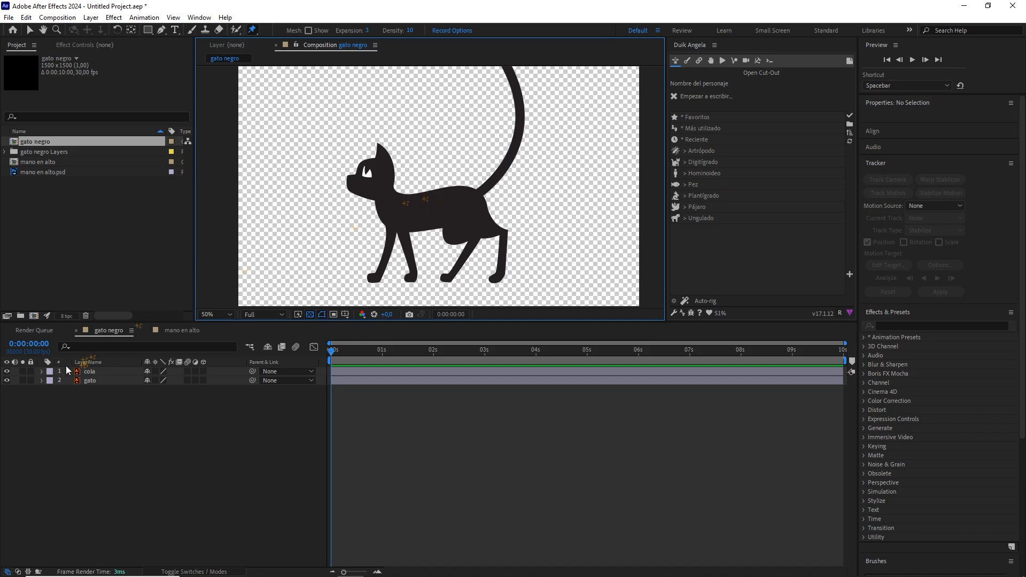
pyautogui.click(100, 371)
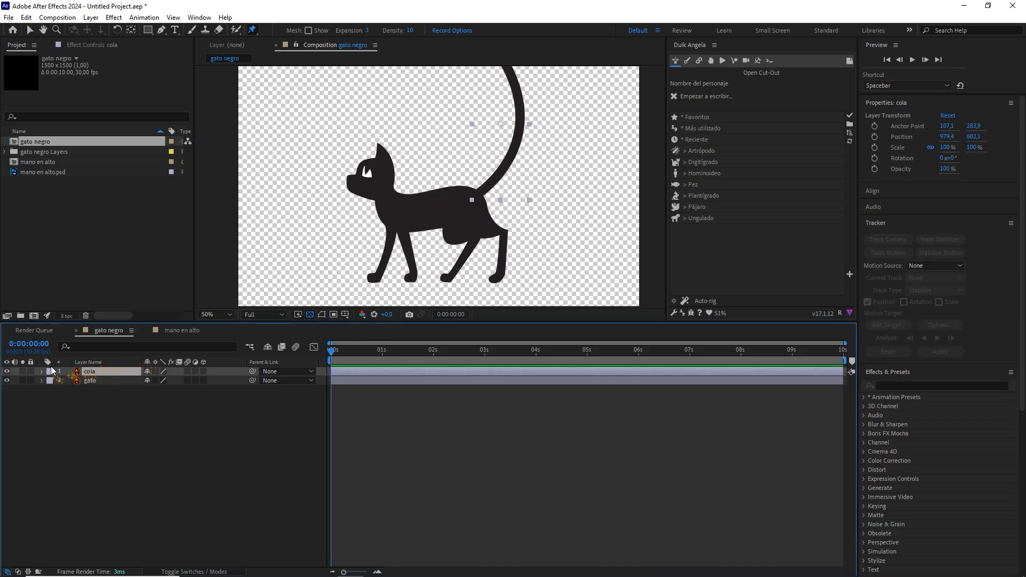
pyautogui.click(23, 371)
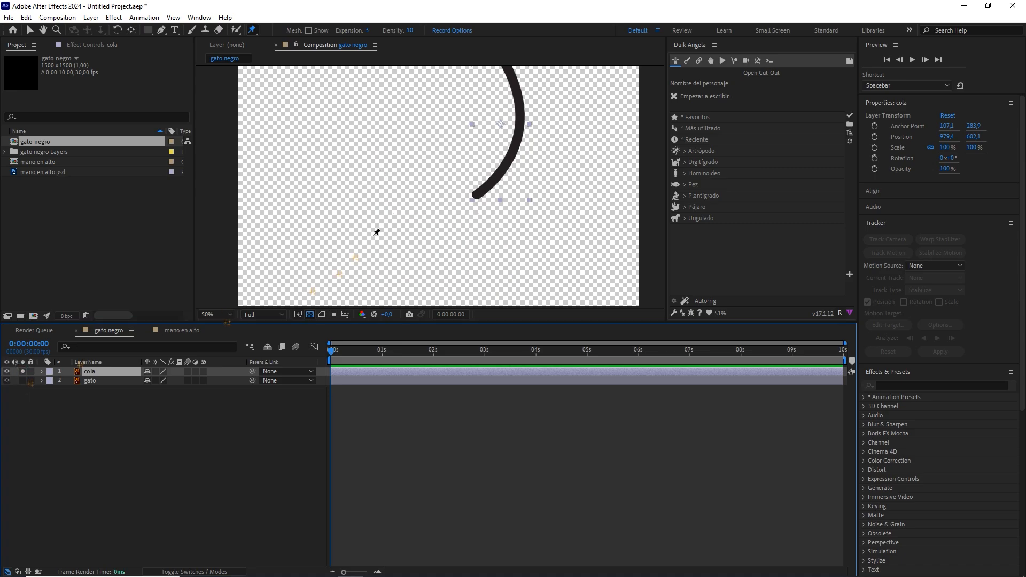
# Place 14 puppet position pins along the cola layer, evenly spaced from the tail's base to its tip
pyautogui.moveTo(490, 126); pyautogui.dragTo(454, 198)
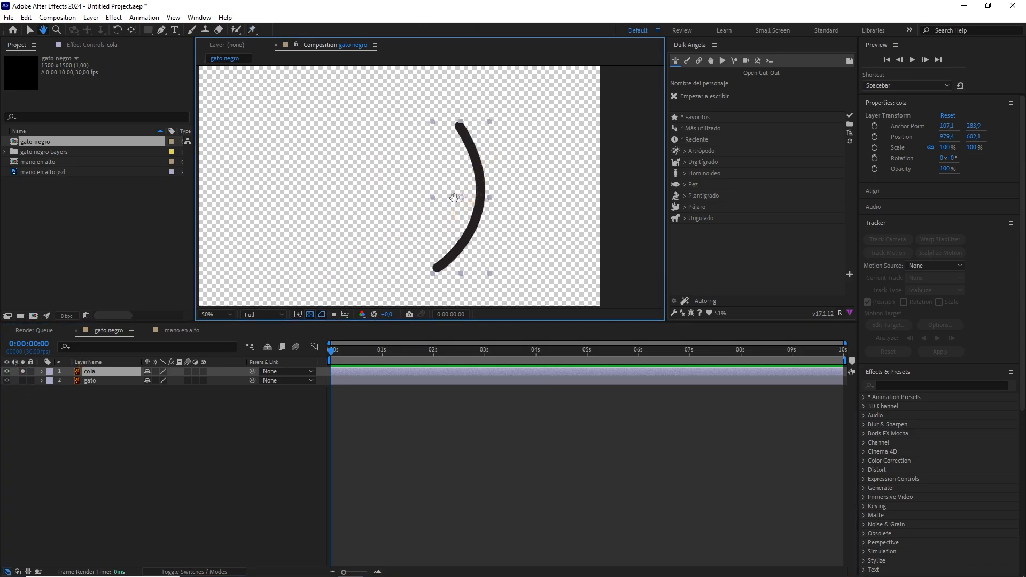
pyautogui.click(106, 371)
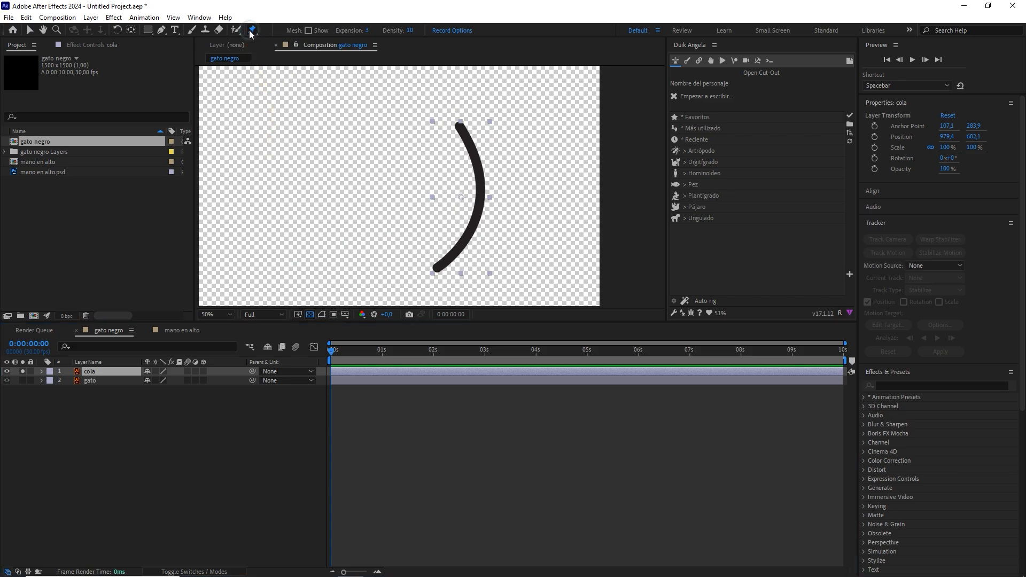
pyautogui.moveTo(250, 33); pyautogui.dragTo(283, 32)
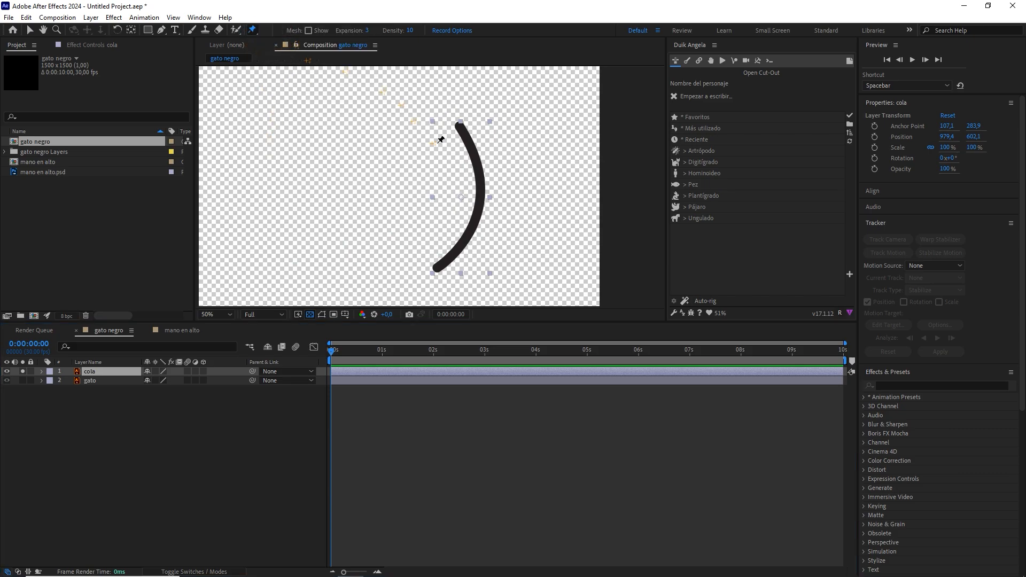
pyautogui.click(438, 267)
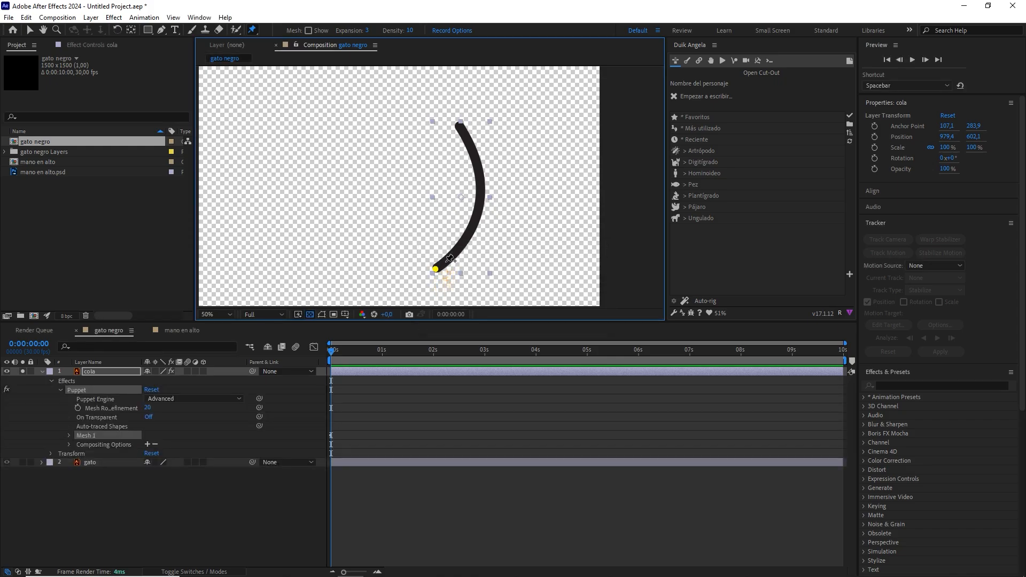
pyautogui.click(445, 262)
pyautogui.click(454, 252)
pyautogui.click(463, 242)
pyautogui.click(470, 229)
pyautogui.click(476, 217)
pyautogui.click(478, 203)
pyautogui.click(479, 187)
pyautogui.click(474, 160)
pyautogui.click(472, 147)
pyautogui.click(466, 137)
pyautogui.click(462, 128)
pyautogui.click(455, 122)
# Inspect the puppet pins near the tail's tip, switching the transparency grid off and back on
pyautogui.scroll(3, 478, 110)
pyautogui.scroll(-1, 480, 114)
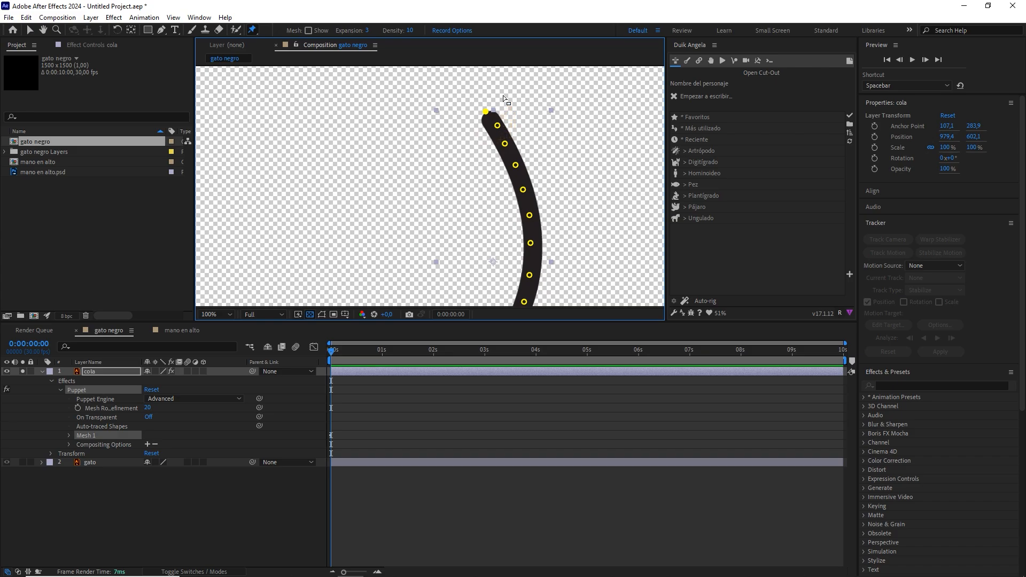
pyautogui.click(309, 314)
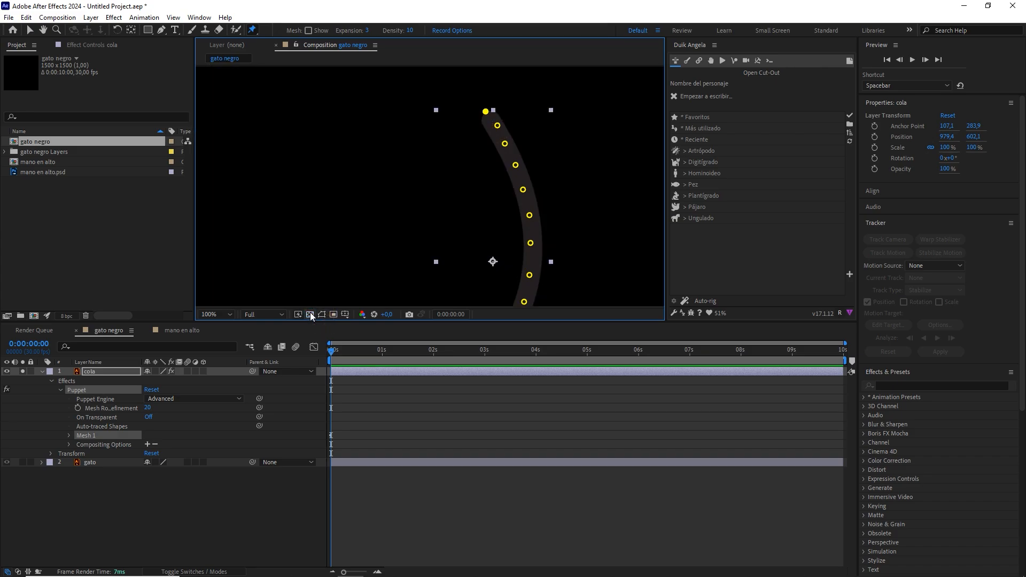
pyautogui.click(310, 314)
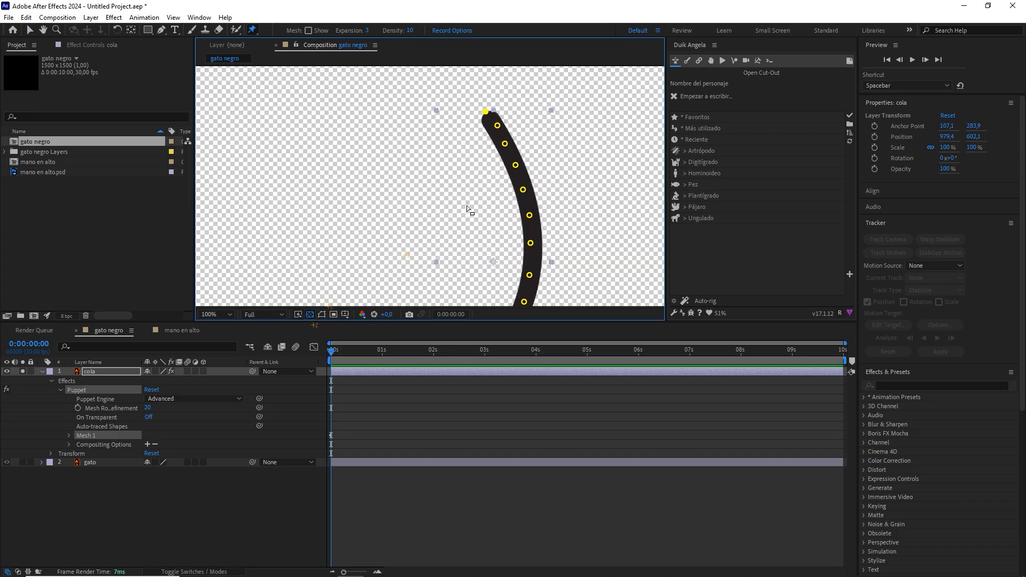
pyautogui.scroll(-2, 470, 208)
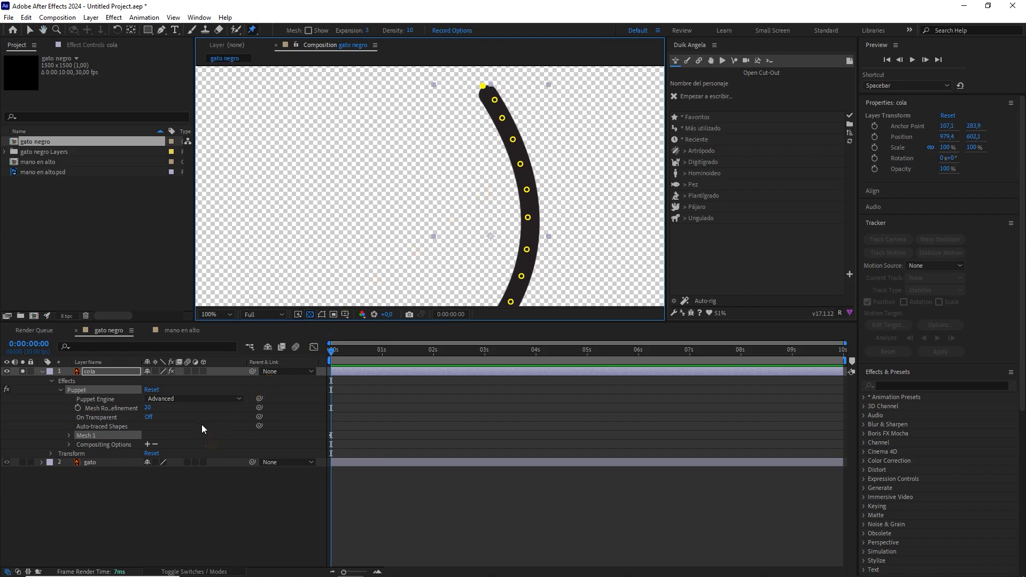
# Create Duik pin layers for the tail's puppet pins with Añadir pines, ignoring the suggestion to hide layer controls
pyautogui.click(201, 426)
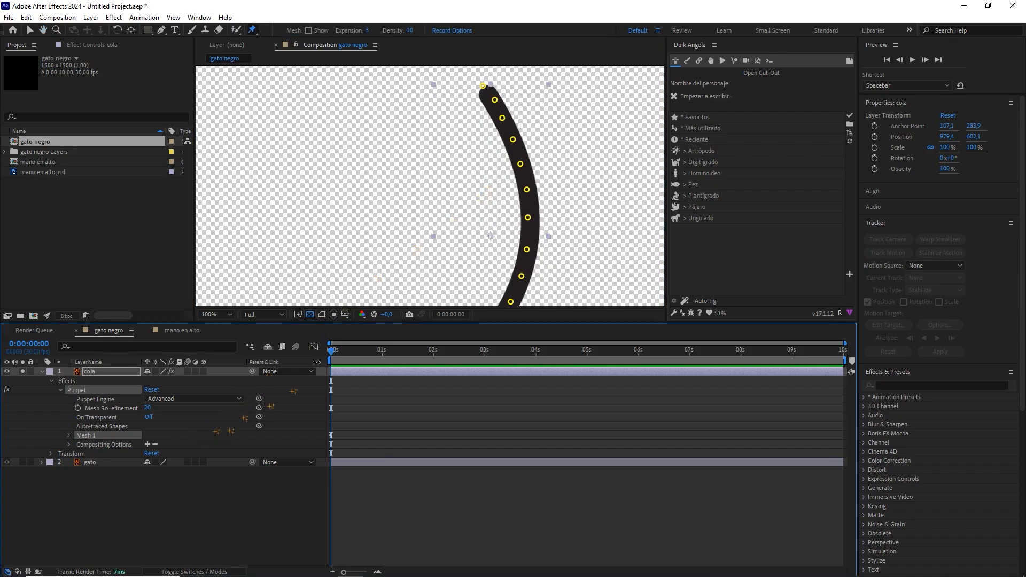
pyautogui.click(593, 216)
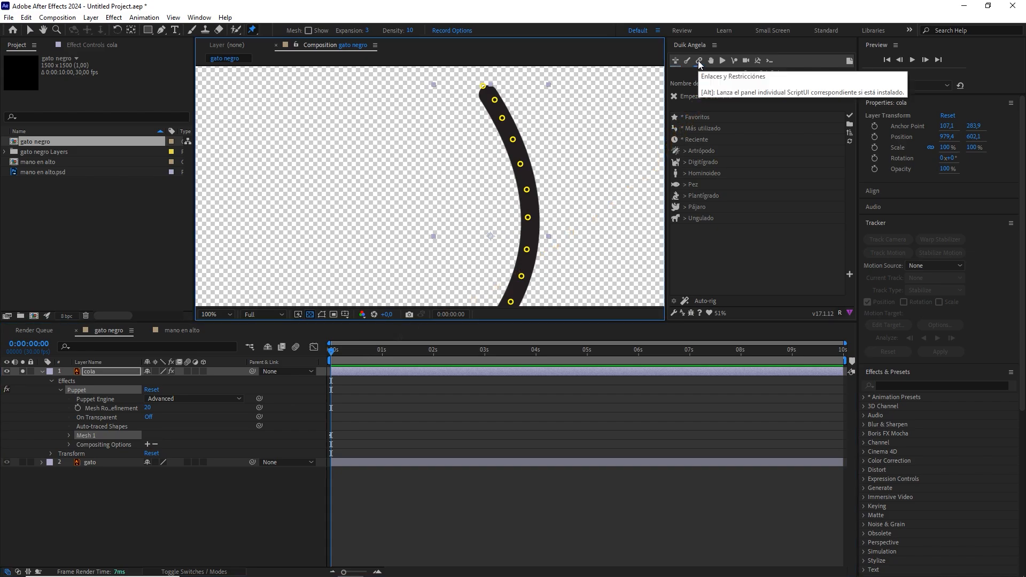
pyautogui.click(699, 61)
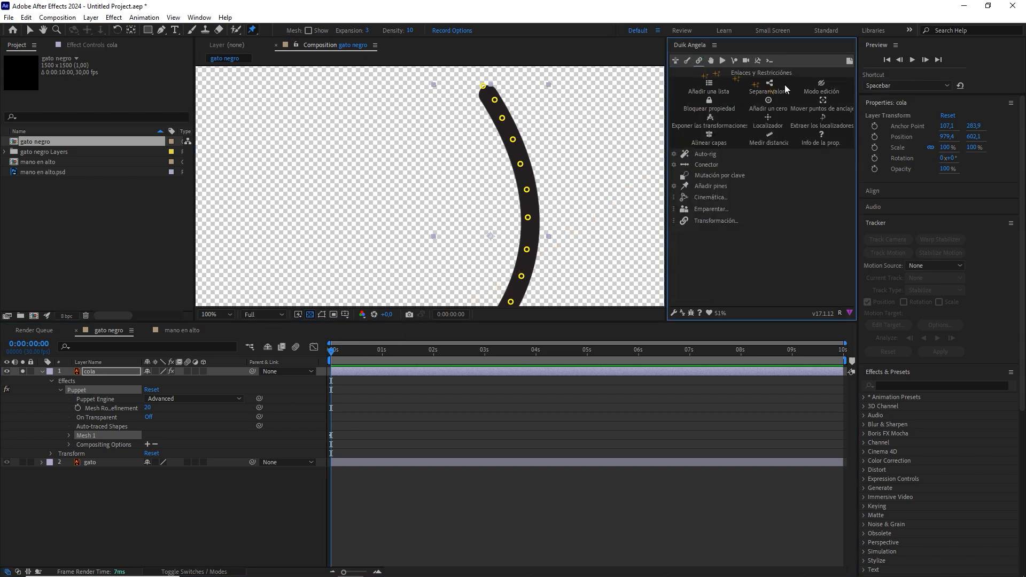
pyautogui.scroll(-2, 550, 168)
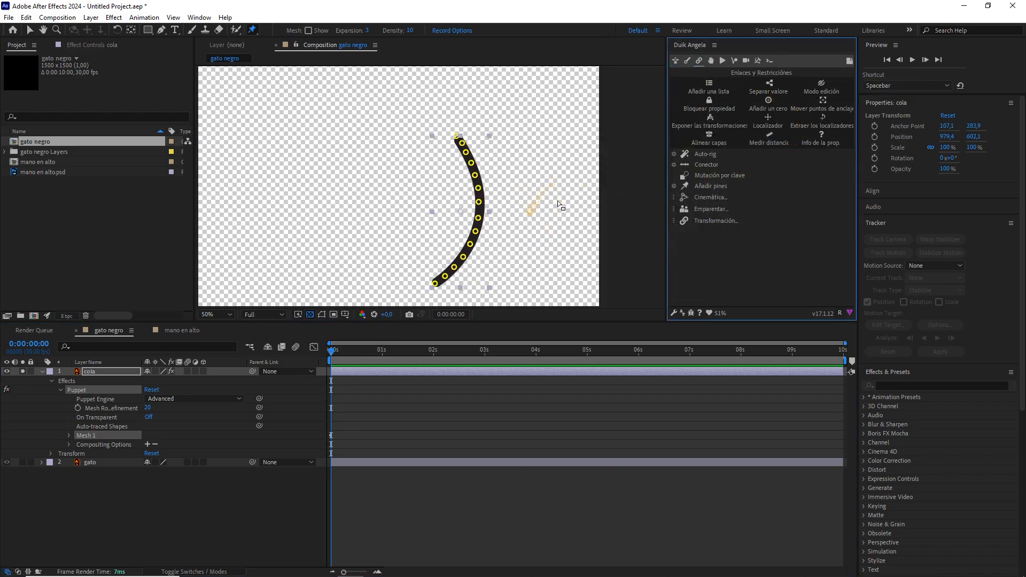
pyautogui.click(705, 187)
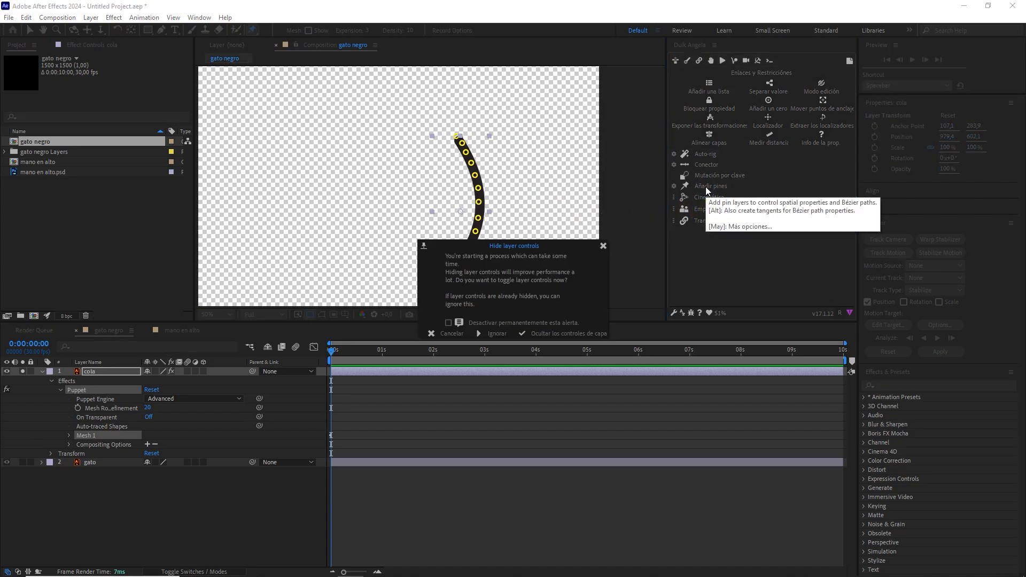
pyautogui.click(497, 334)
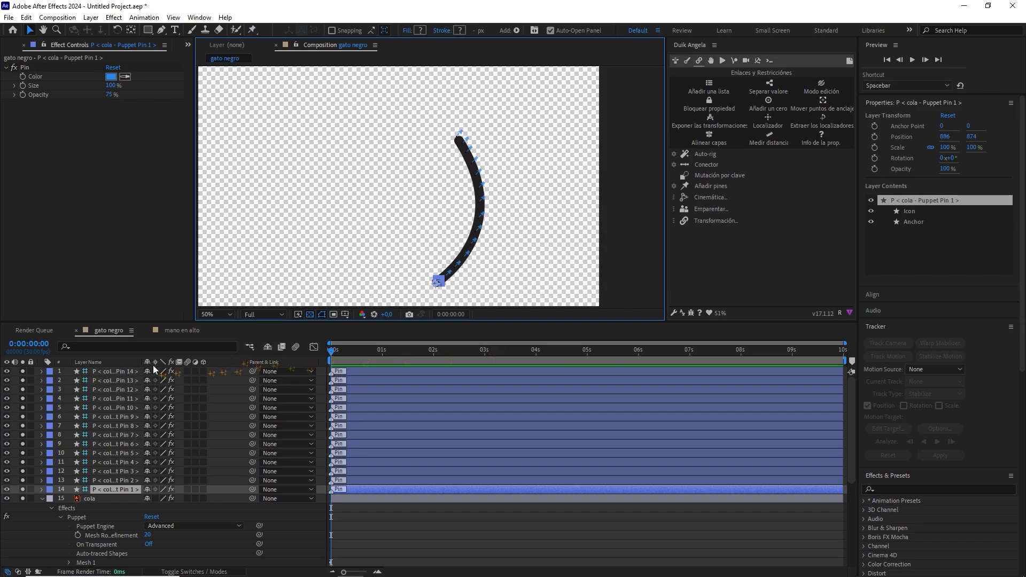
# Select all 14 tail pin layers and rig them with Duik's FK kinematics
pyautogui.click(113, 369)
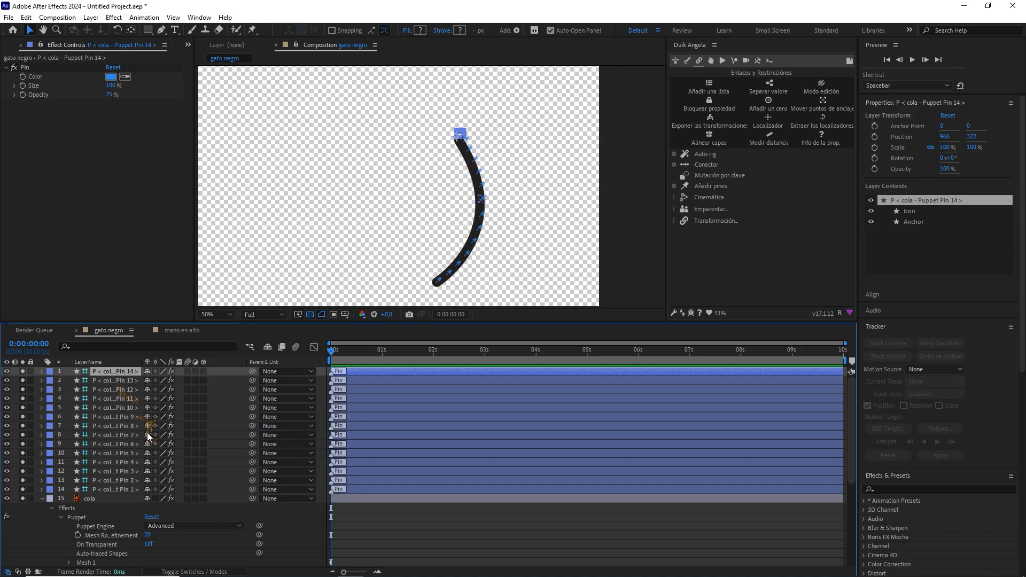
pyautogui.keyDown('shift'); pyautogui.click(105, 491); pyautogui.keyUp('shift')
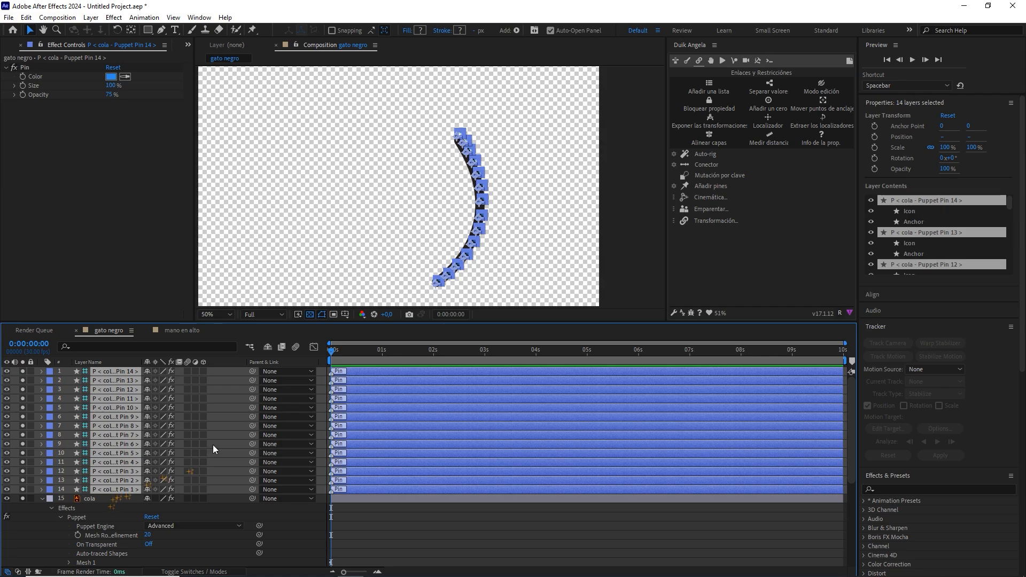
pyautogui.click(707, 196)
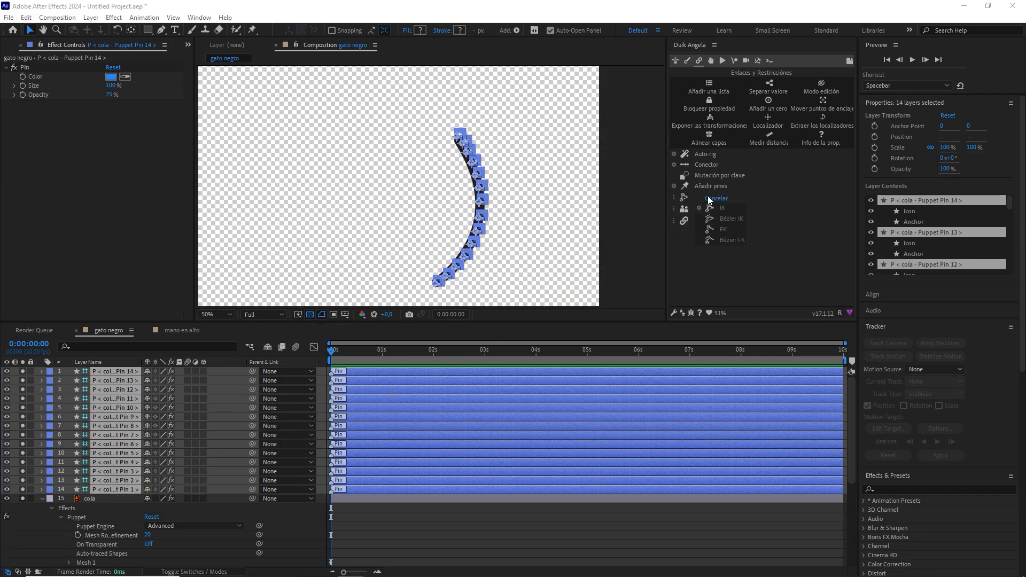
pyautogui.click(723, 230)
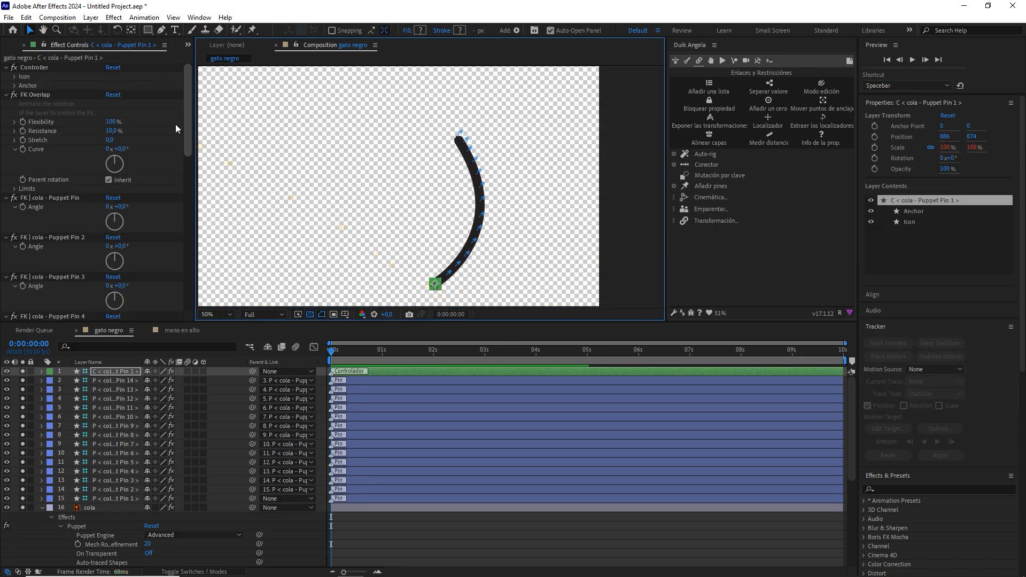
# Set the icon size of the tail's FK controller to 242%
pyautogui.click(14, 78)
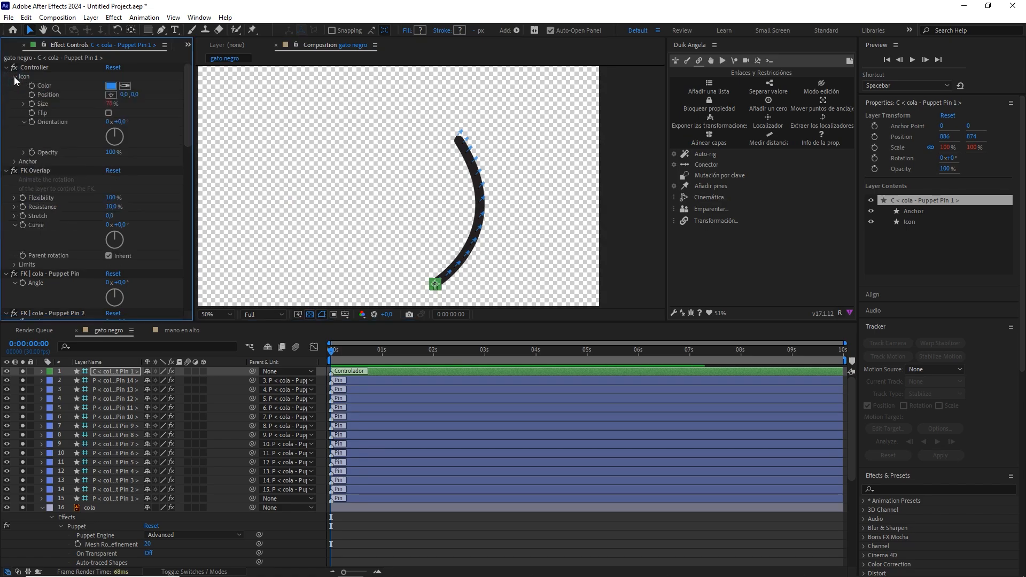
pyautogui.moveTo(109, 107); pyautogui.dragTo(121, 105)
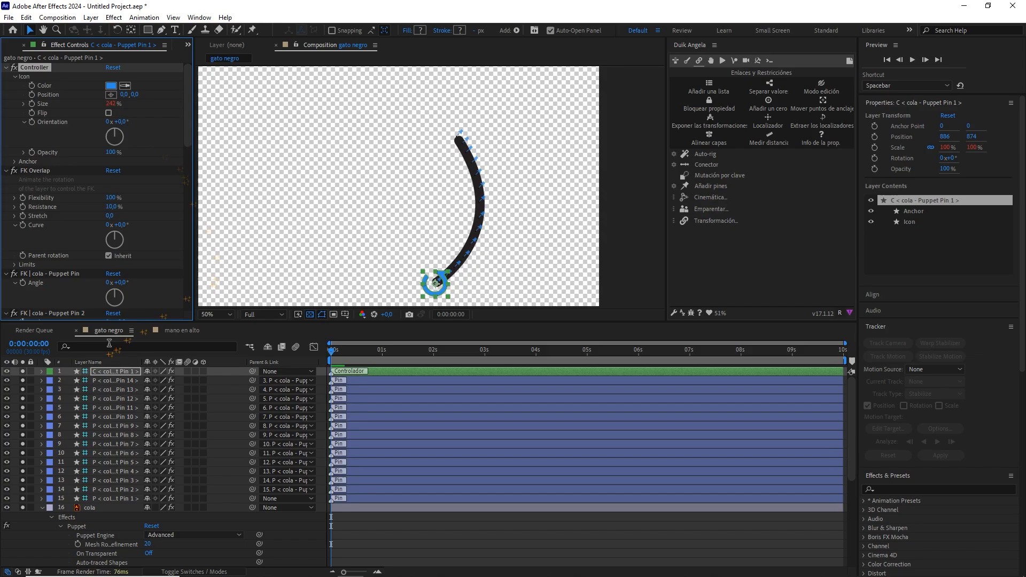
# Turn off solo for the controller, pin and cola layers to show the whole cat again
pyautogui.click(128, 373)
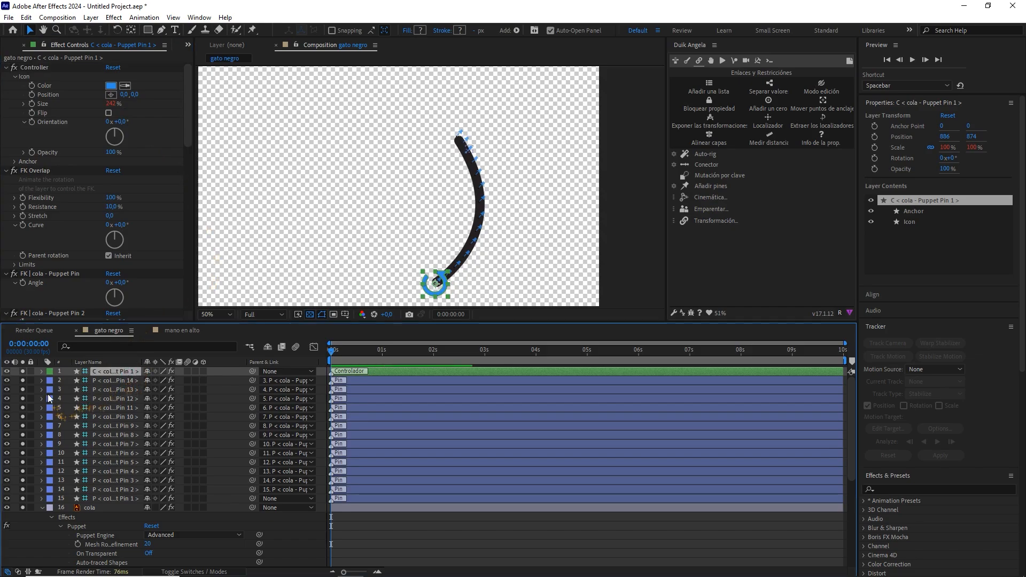
pyautogui.moveTo(23, 371); pyautogui.dragTo(24, 404)
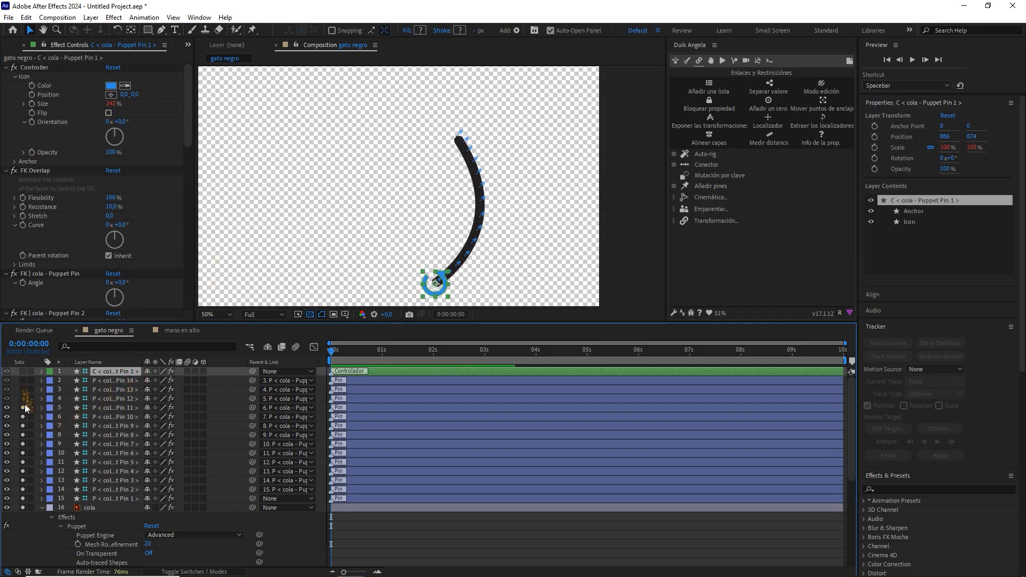
pyautogui.click(24, 507)
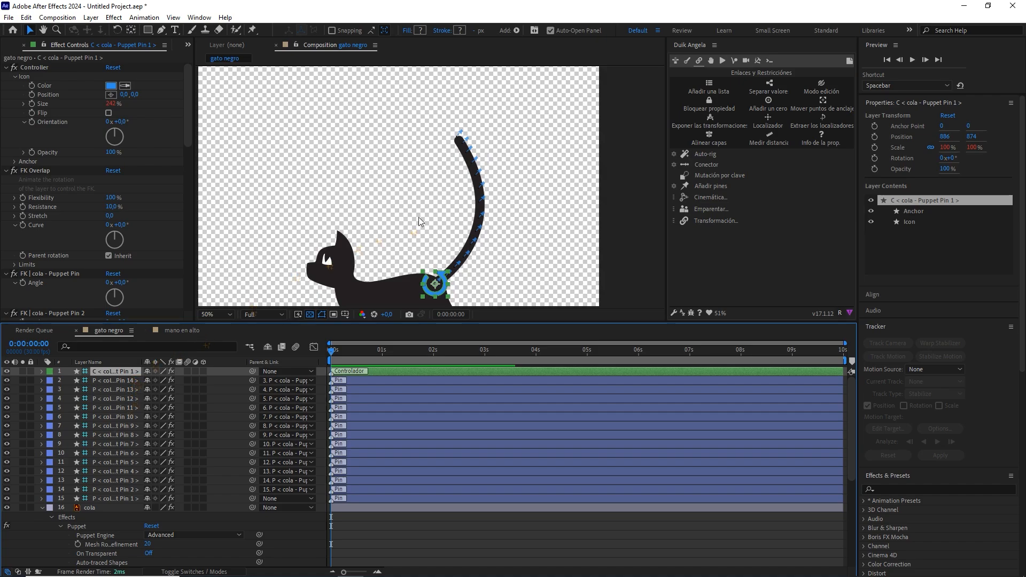
# Add a rotation keyframe to the tail's FK controller layer at 0 seconds
pyautogui.moveTo(416, 232); pyautogui.dragTo(415, 176)
pyautogui.click(119, 371)
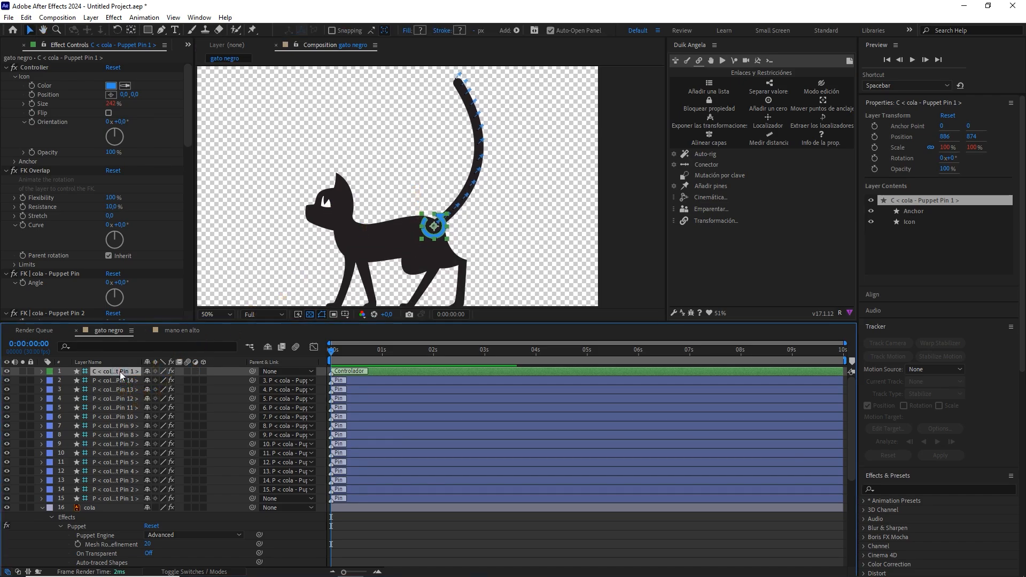
pyautogui.press('r')
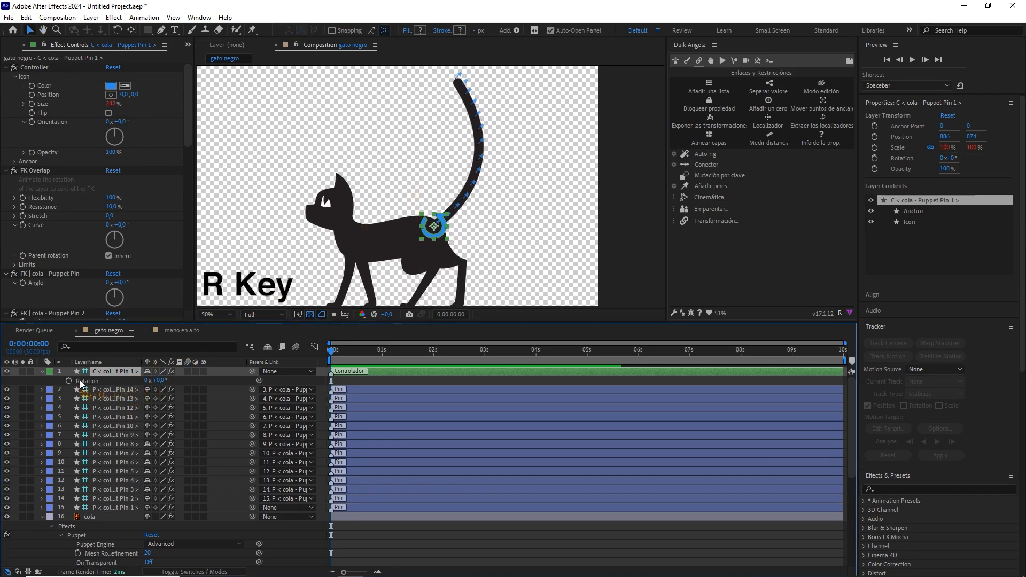
pyautogui.click(69, 381)
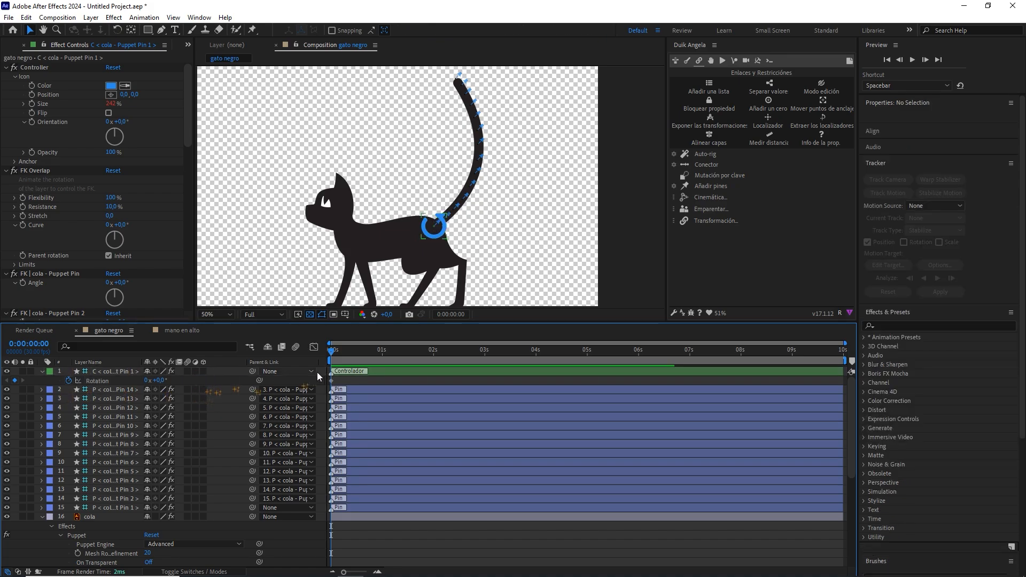
# Set the tail controller's rotation to 35° at the 1-second mark
pyautogui.moveTo(332, 352); pyautogui.dragTo(384, 368)
pyautogui.moveTo(157, 381)
pyautogui.mouseDown()
pyautogui.moveTo(172, 380)
pyautogui.moveTo(179, 397)
pyautogui.moveTo(160, 380)
pyautogui.mouseUp()
pyautogui.click(160, 380)
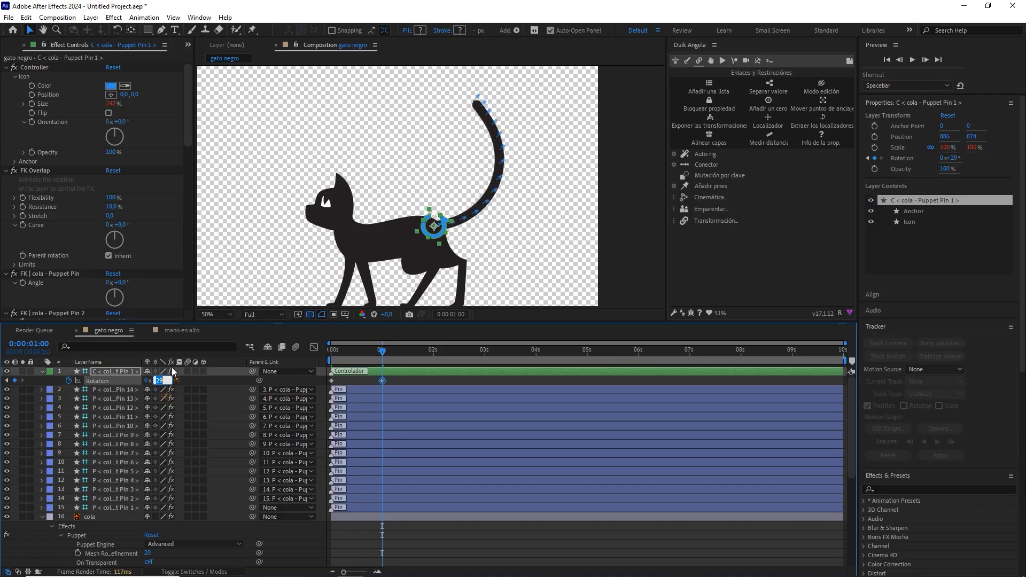
pyautogui.write('35')
pyautogui.click(207, 382)
# Copy the tail controller's first rotation keyframe to the 2-second mark
pyautogui.moveTo(382, 351); pyautogui.dragTo(434, 360)
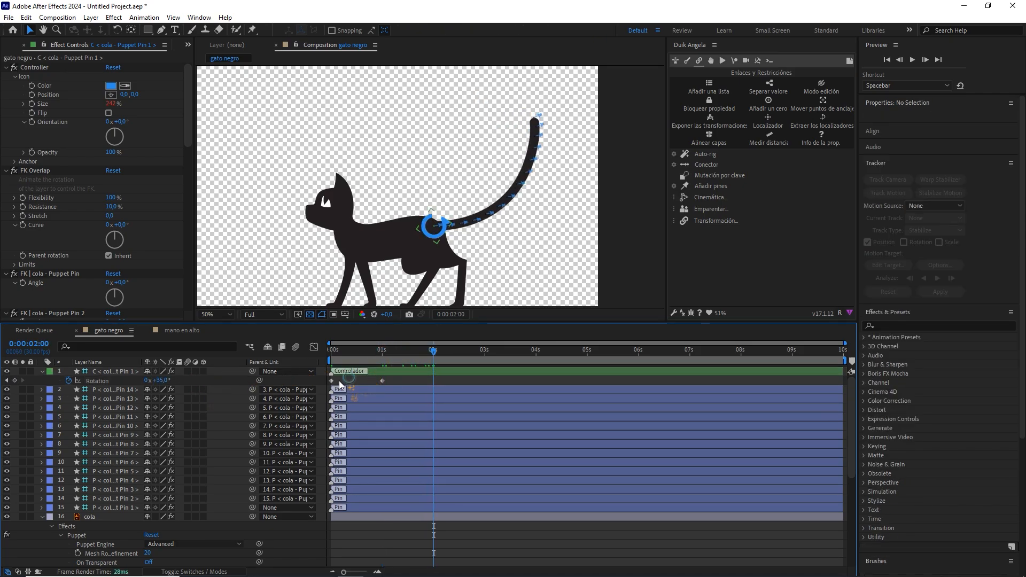
pyautogui.click(331, 380)
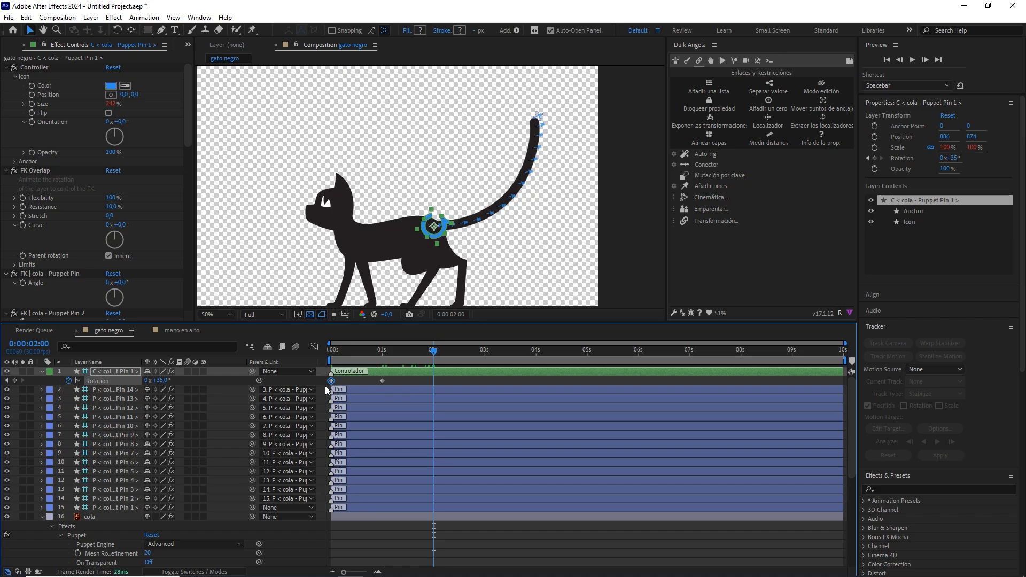
pyautogui.hotkey('ctrl', 'v')
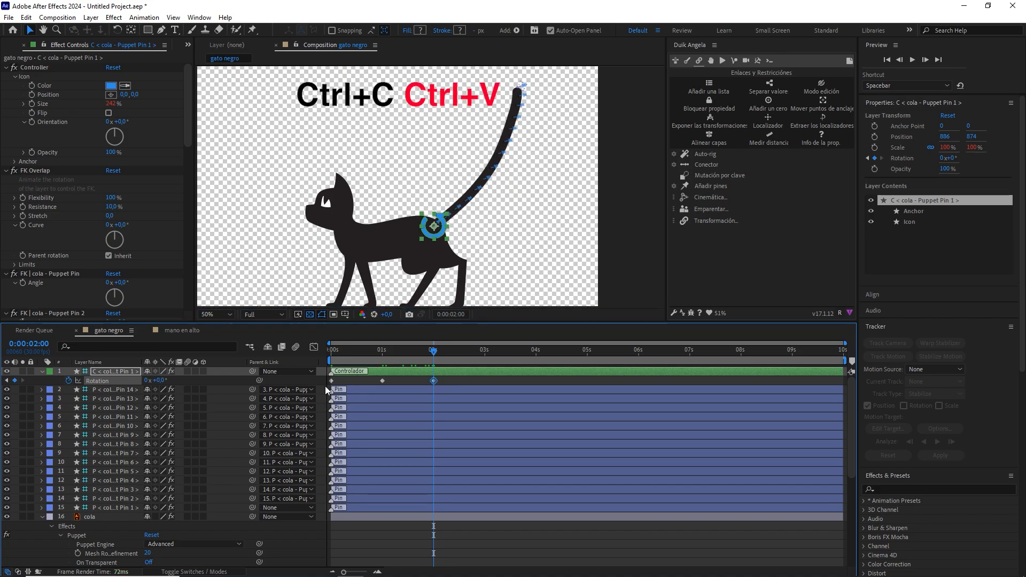
# Apply Easy Ease to all three rotation keyframes of the tail controller
pyautogui.moveTo(466, 376); pyautogui.dragTo(322, 383)
pyautogui.press('F9')
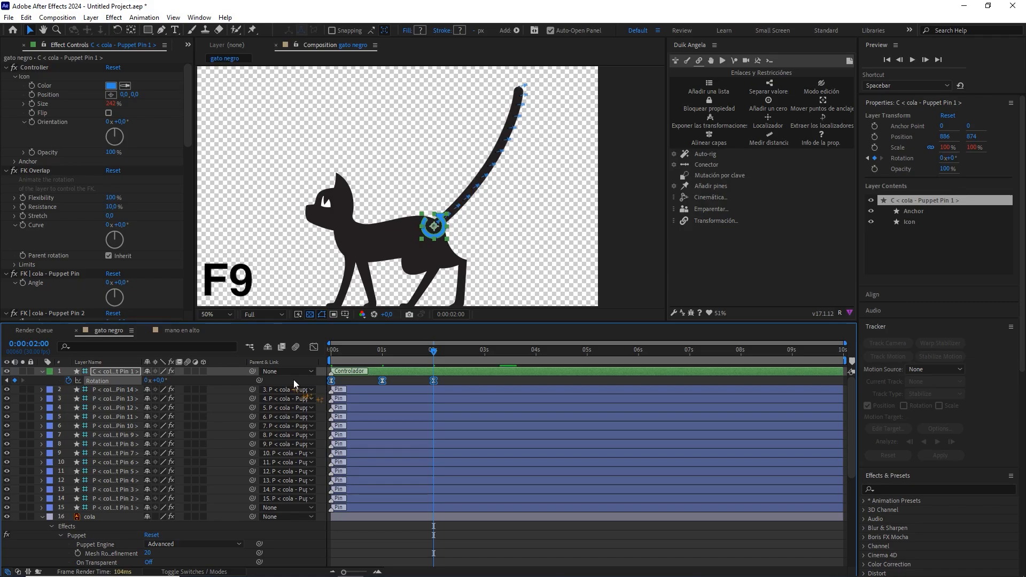
pyautogui.click(230, 381)
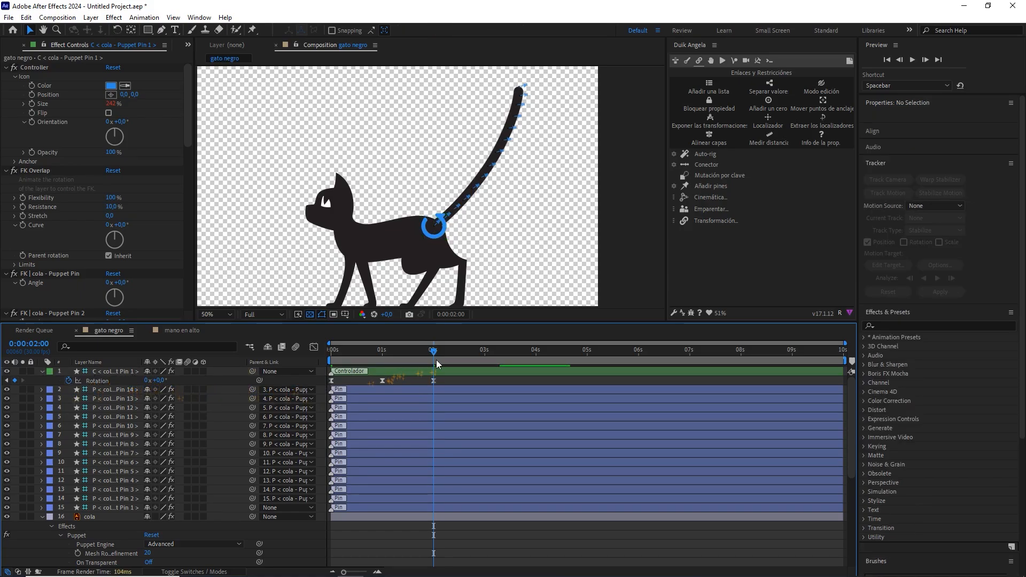
# Add the expression loopOut() to the tail controller's rotation so the swing repeats after the last keyframe
pyautogui.moveTo(433, 351); pyautogui.dragTo(496, 356)
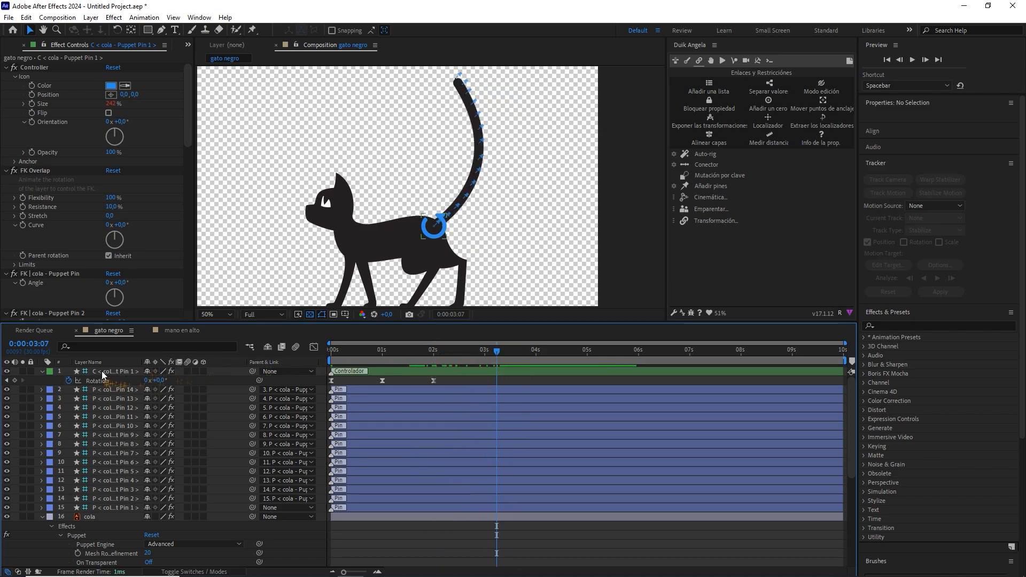
pyautogui.keyDown('alt'); pyautogui.click(69, 381); pyautogui.keyUp('alt')
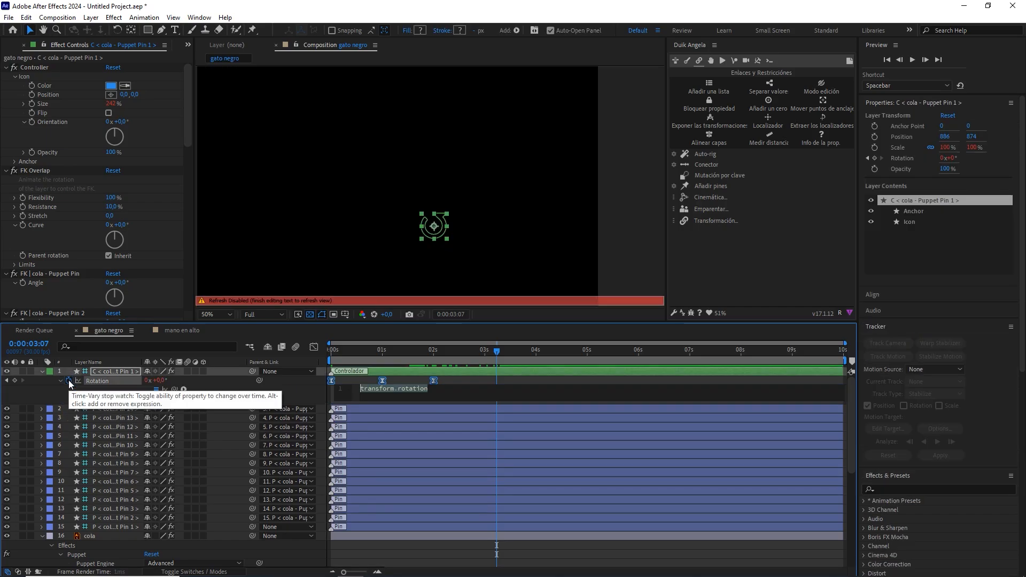
pyautogui.write('loopOut()')
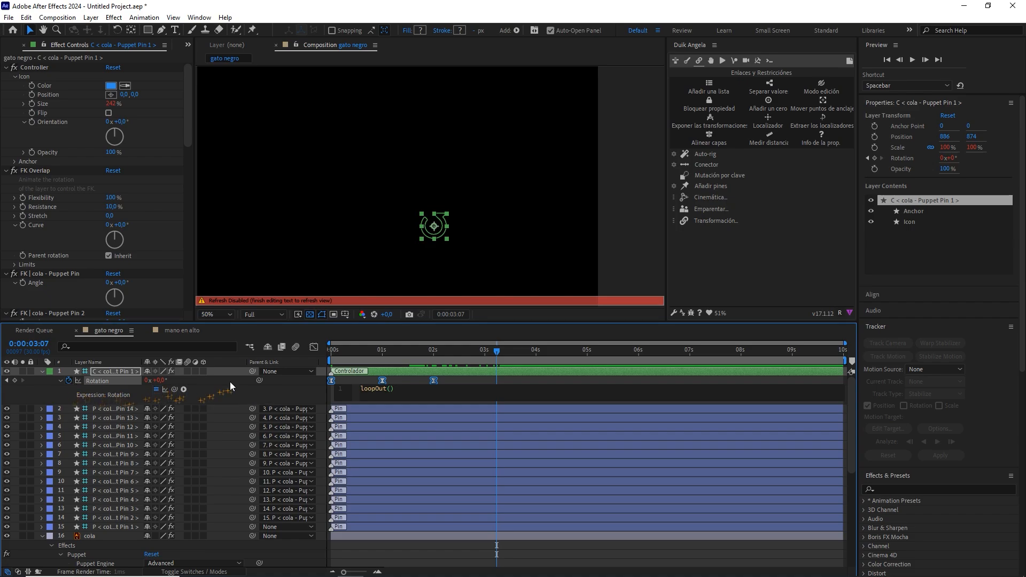
pyautogui.click(282, 380)
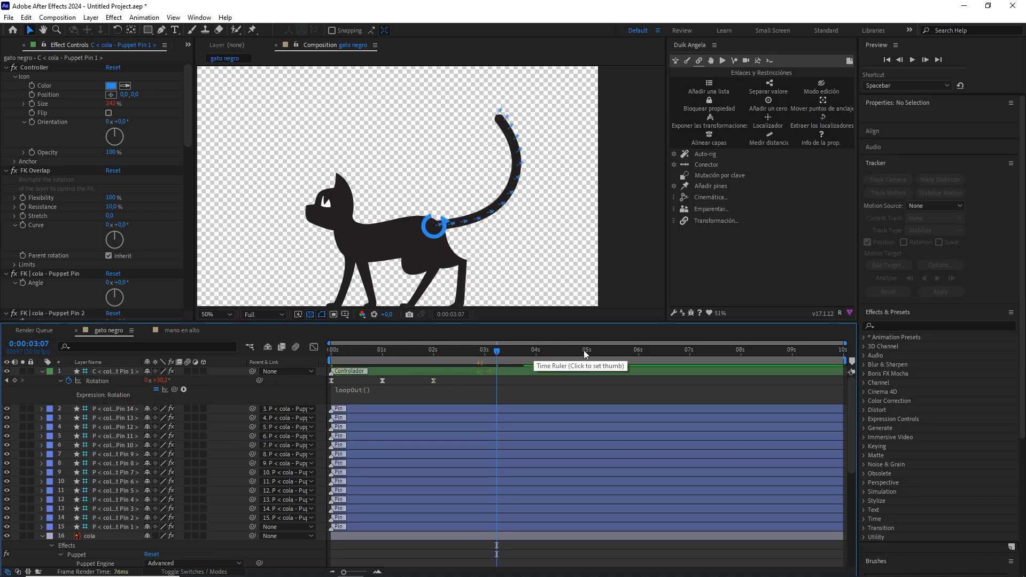
# Return to the start of the timeline and set the composition view's magnification to Fit
pyautogui.moveTo(521, 351); pyautogui.dragTo(208, 313)
pyautogui.click(211, 314)
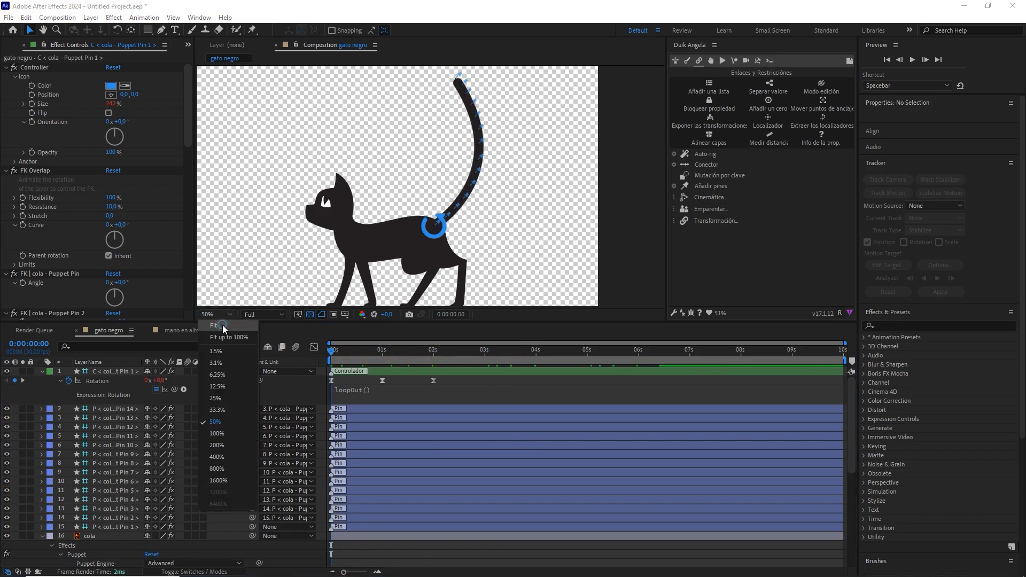
pyautogui.click(222, 324)
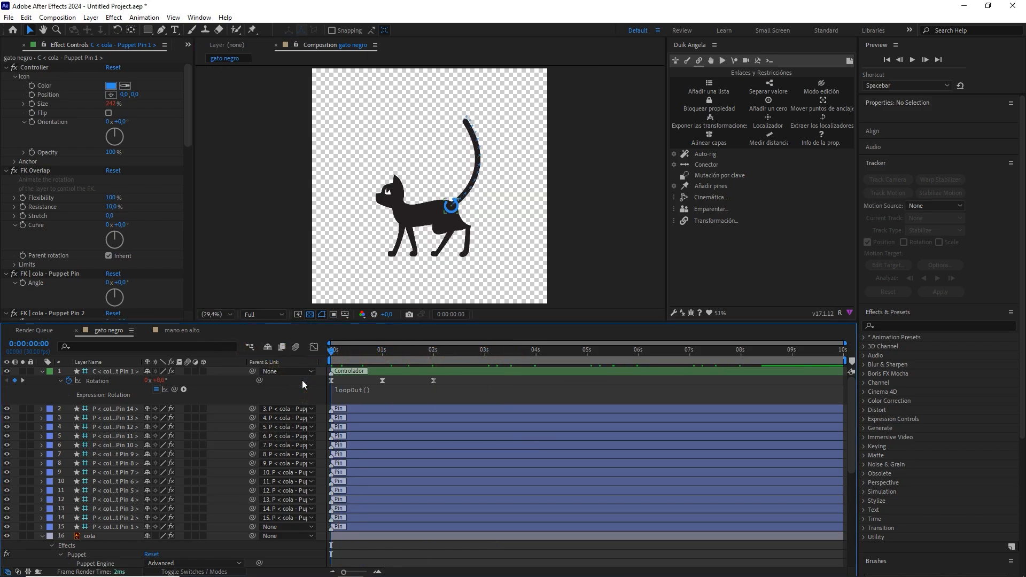
# Collapse the layer properties and hide the tail's controller layer and all 14 pin layers
pyautogui.hotkey('ctrl', 'a')
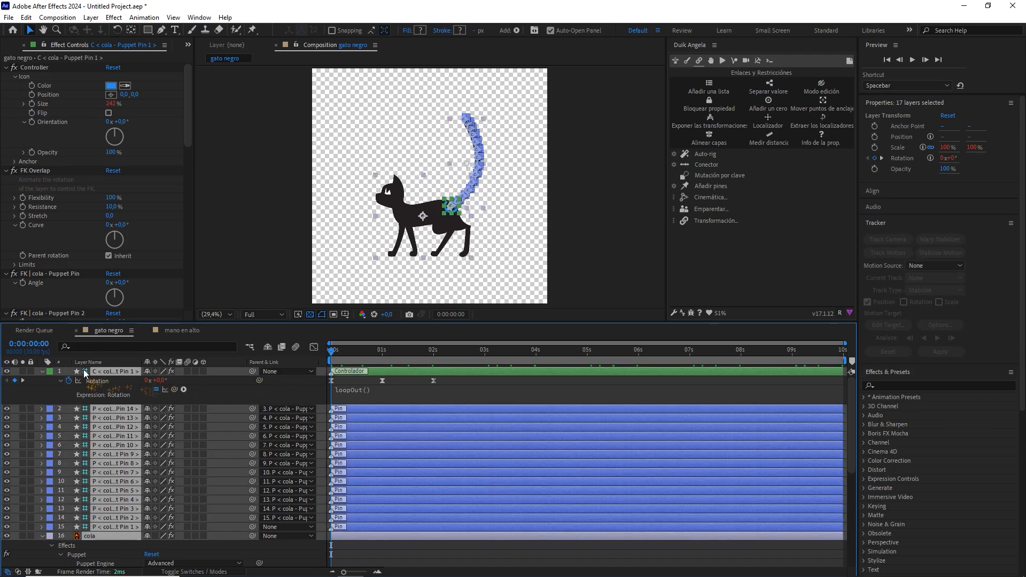
pyautogui.click(43, 371)
pyautogui.click(133, 536)
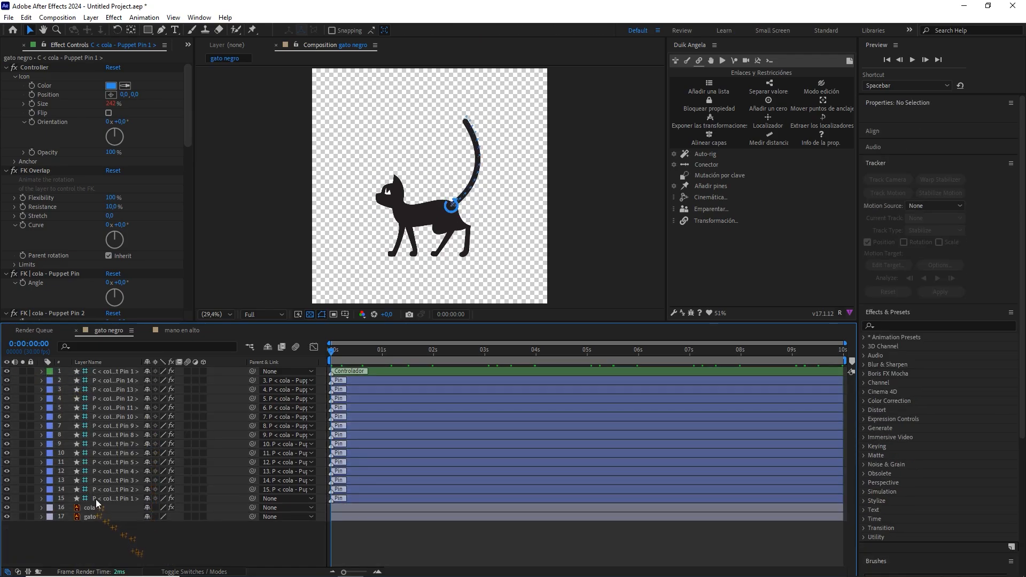
pyautogui.click(95, 498)
pyautogui.keyDown('shift'); pyautogui.click(116, 371); pyautogui.keyUp('shift')
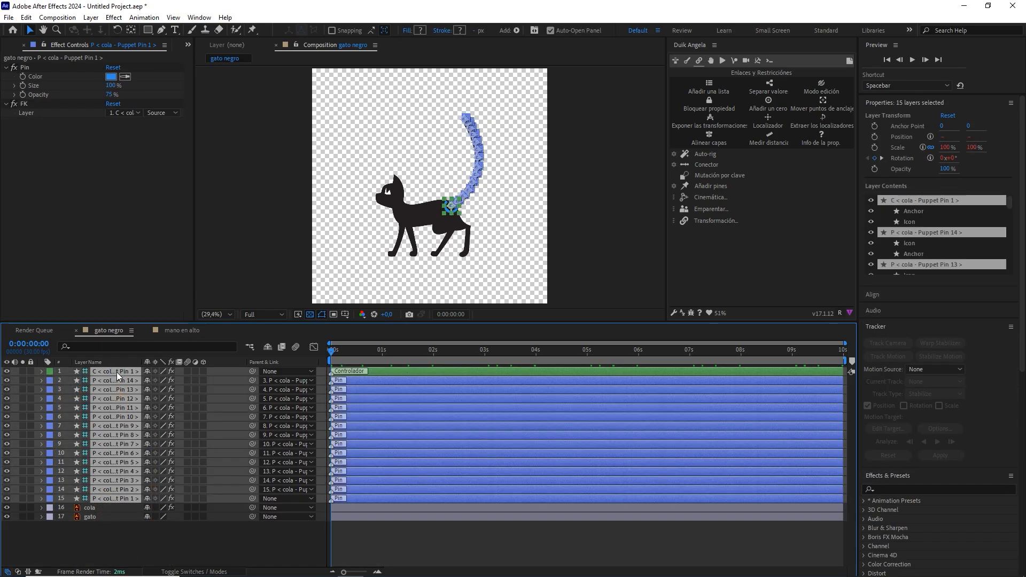
pyautogui.click(7, 373)
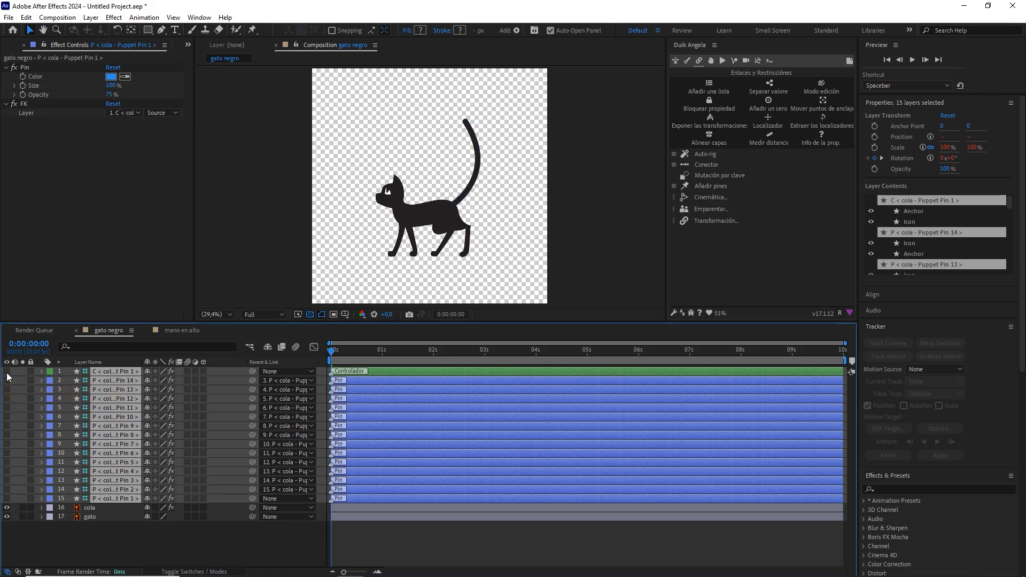
# Deselect the layers and play back the looping tail animation
pyautogui.click(253, 534)
pyautogui.press('space')
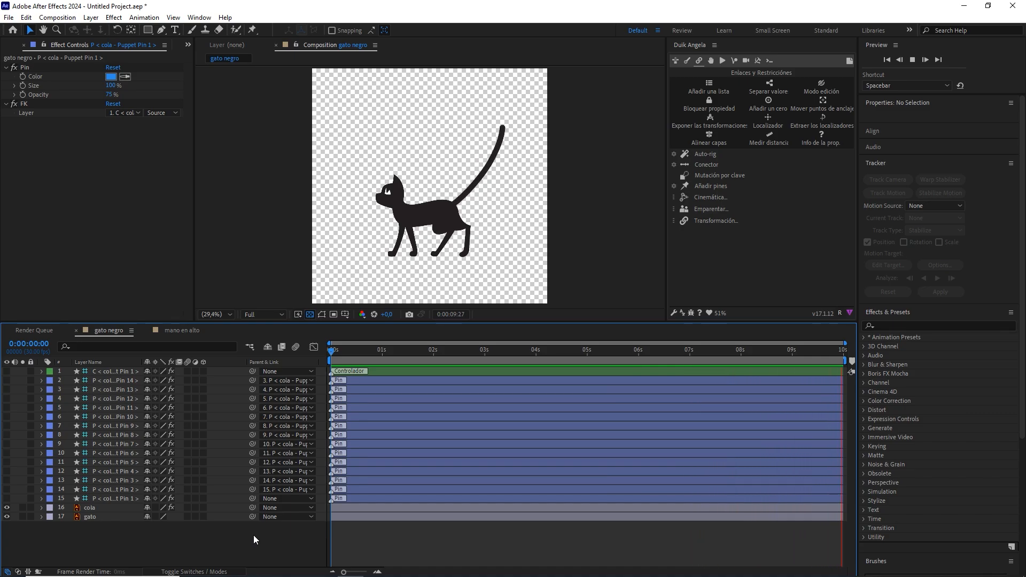
pyautogui.press('space')
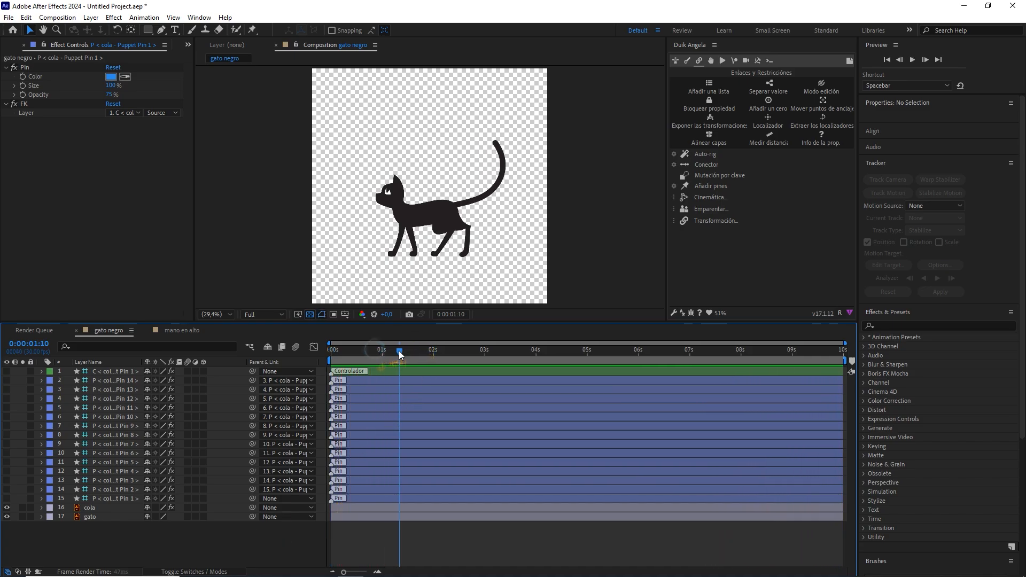
# Vary the FK Overlap flexibility on the tail controller, raising it to about 129% before lowering it
pyautogui.click(106, 373)
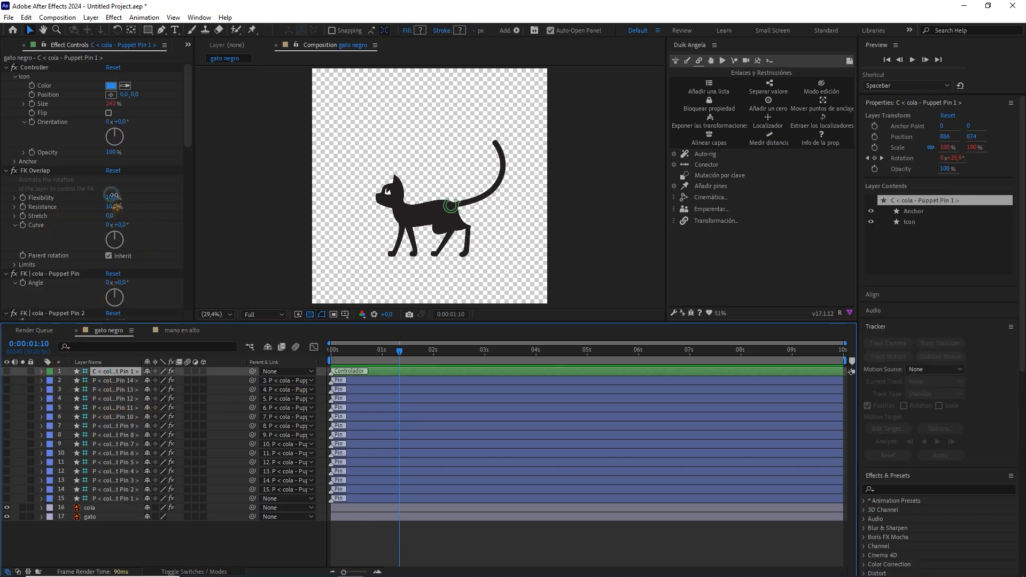
pyautogui.moveTo(111, 197); pyautogui.dragTo(125, 196)
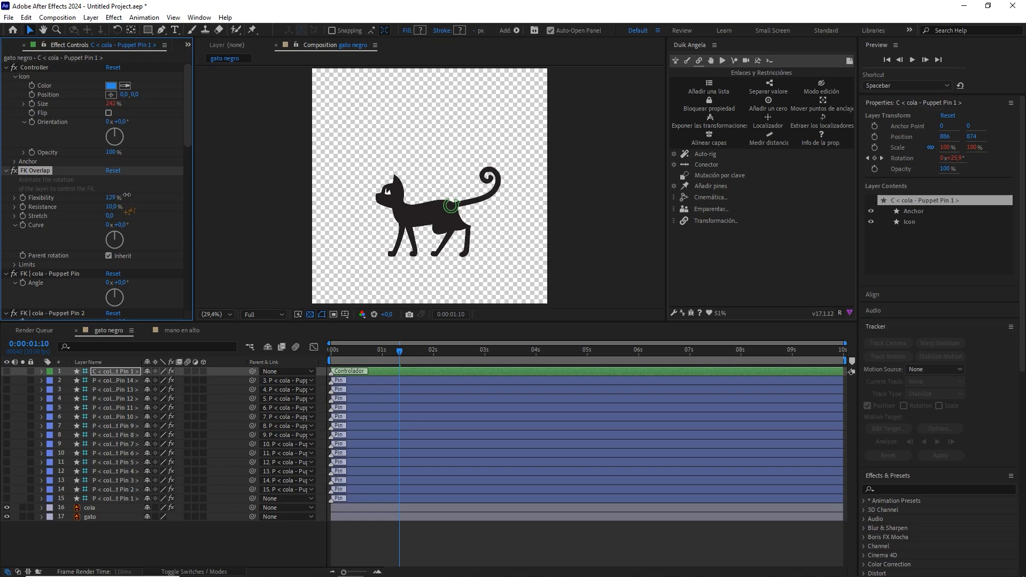
pyautogui.moveTo(125, 195); pyautogui.dragTo(90, 193)
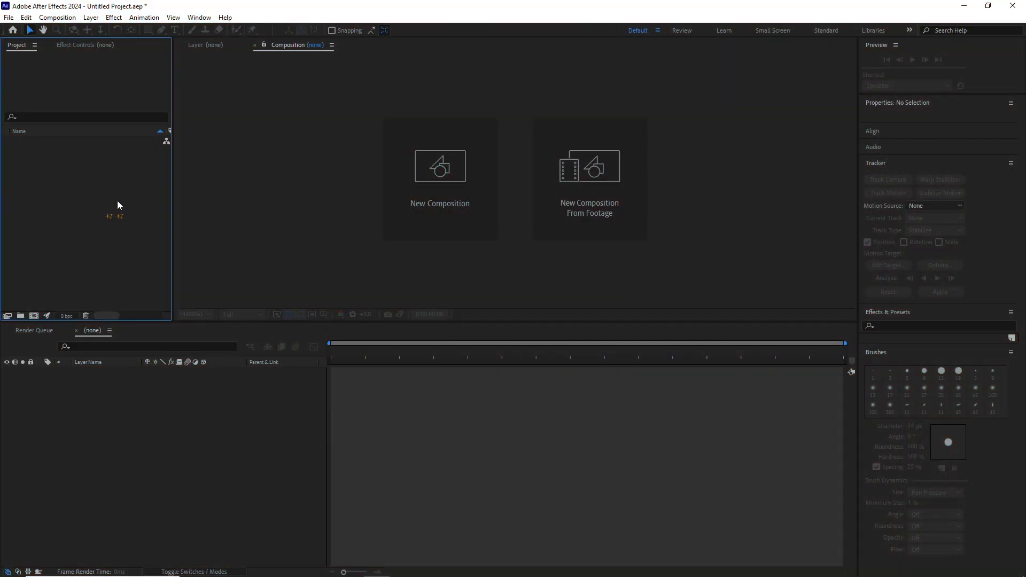
# Import Jungle.ai as a composition with footage dimensions set to Layer Size, and open the Jungle composition
pyautogui.click(8, 17)
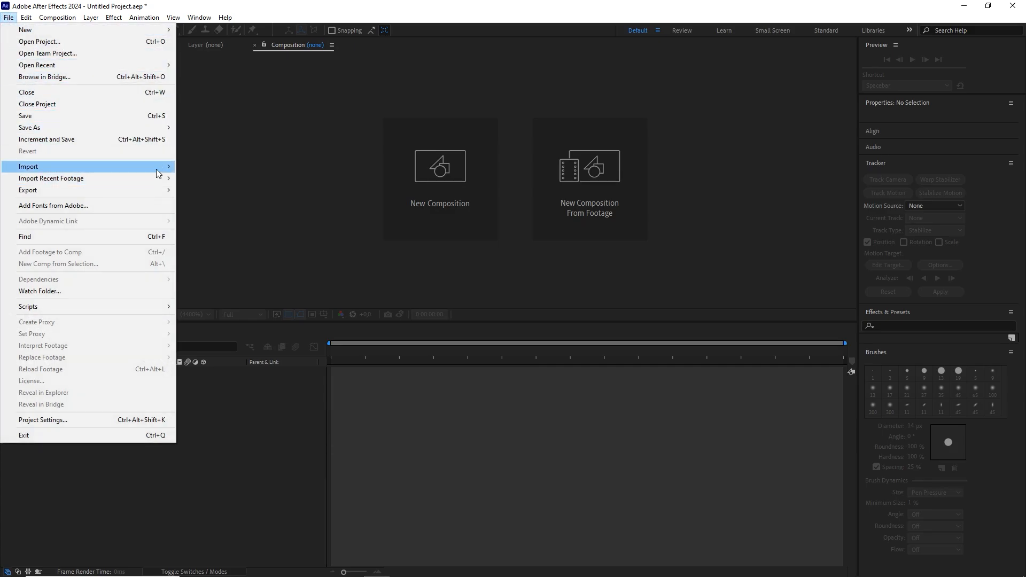
pyautogui.click(187, 166)
pyautogui.click(129, 166)
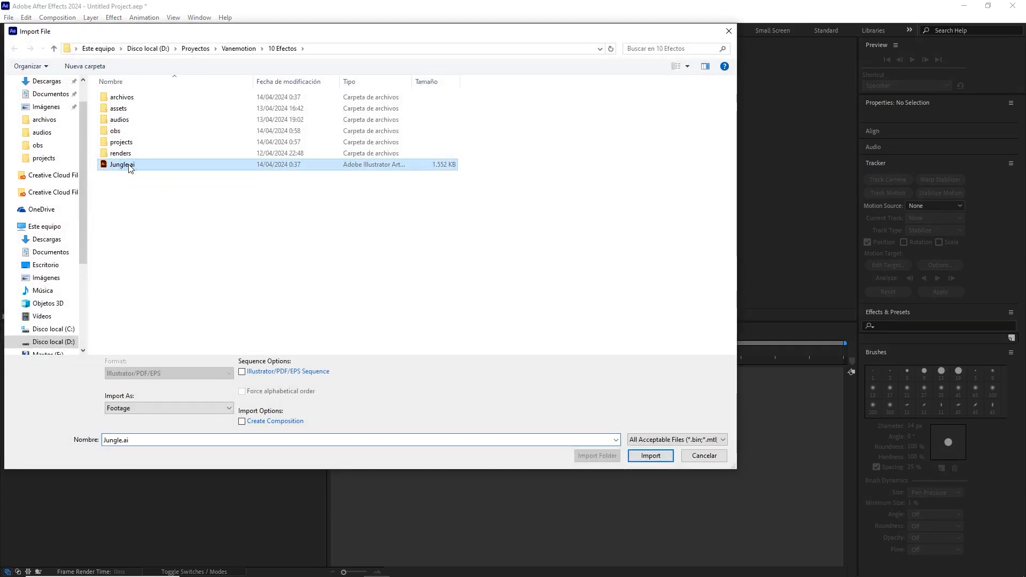
pyautogui.click(647, 457)
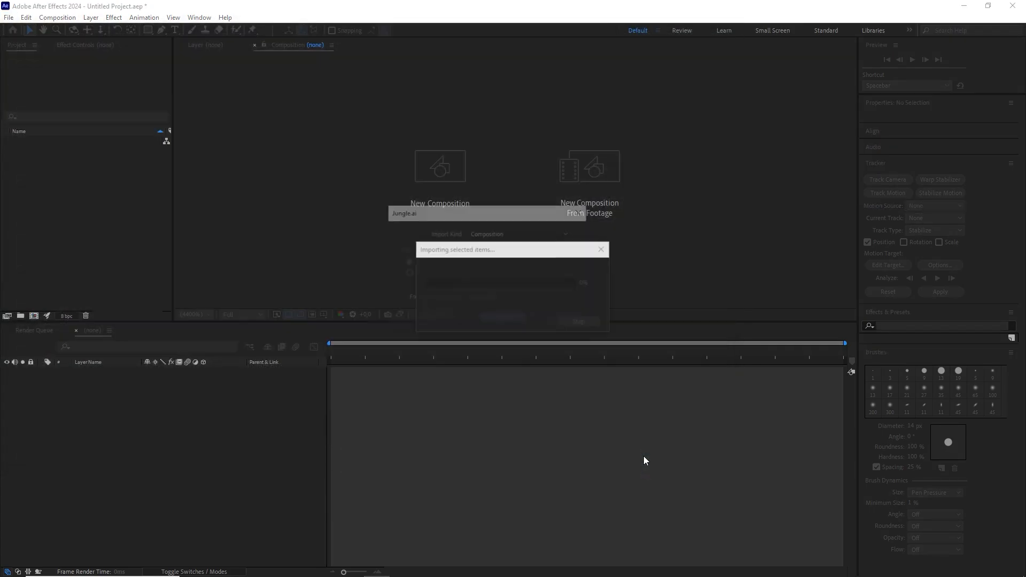
pyautogui.click(489, 235)
pyautogui.click(490, 259)
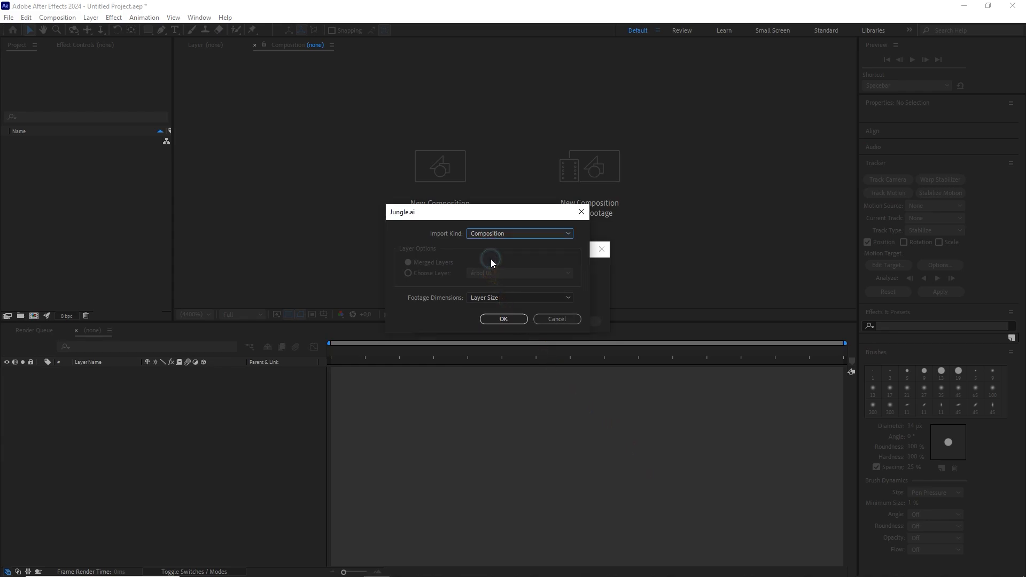
pyautogui.click(490, 297)
pyautogui.click(493, 310)
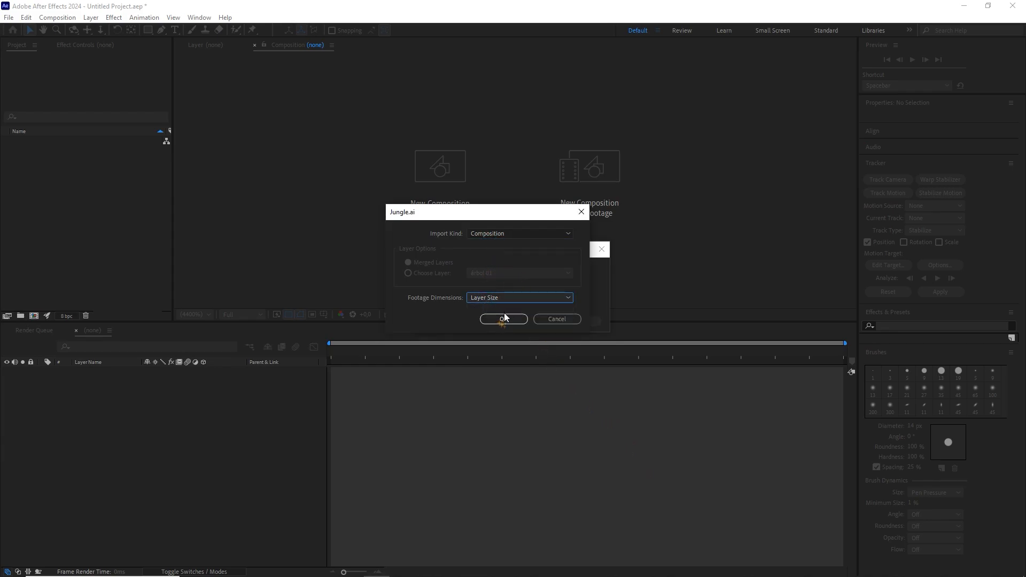
pyautogui.click(513, 319)
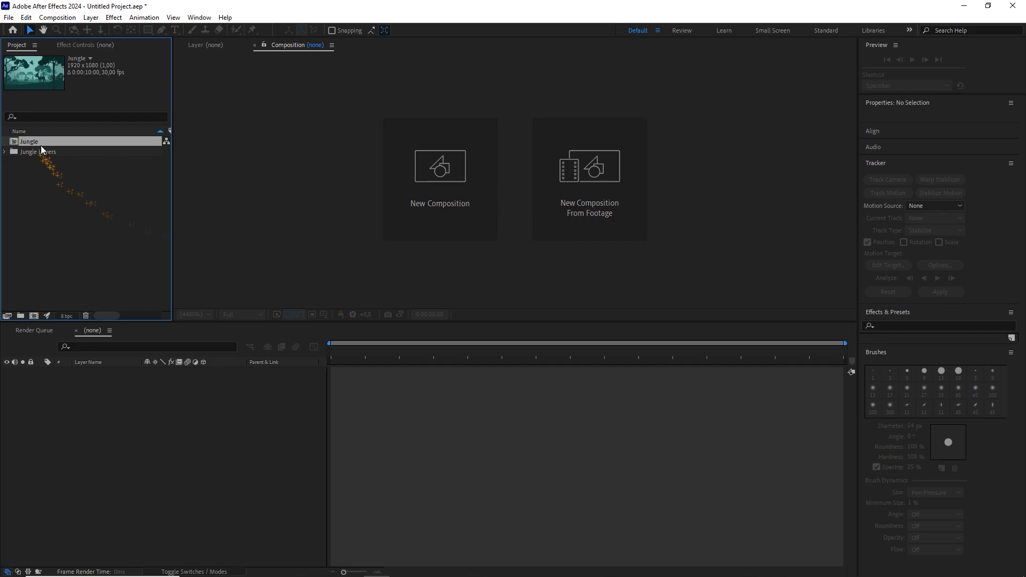
pyautogui.doubleClick(39, 143)
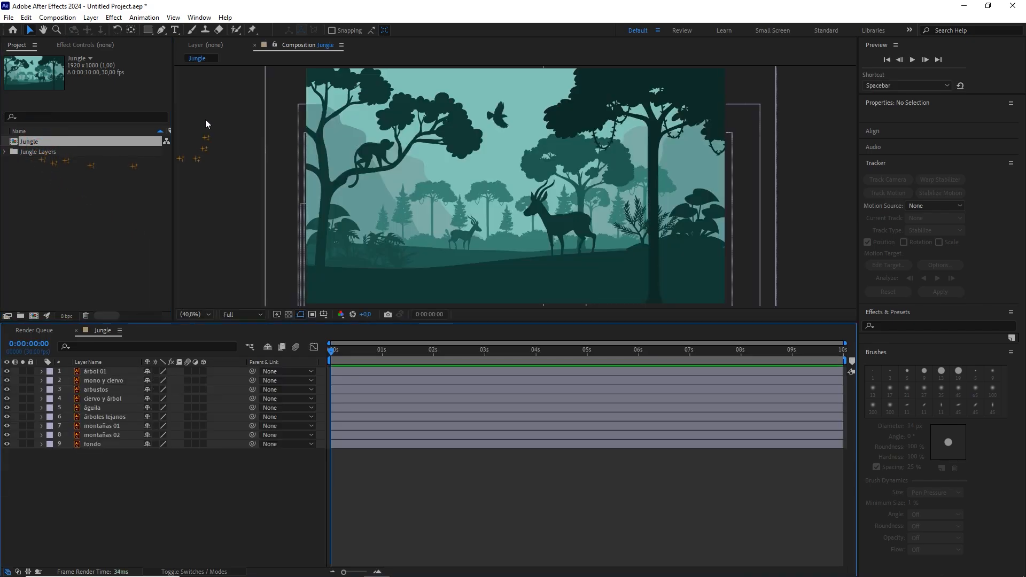
# Review the Jungle composition's width, height, frame rate and duration settings and accept them as they are
pyautogui.click(57, 17)
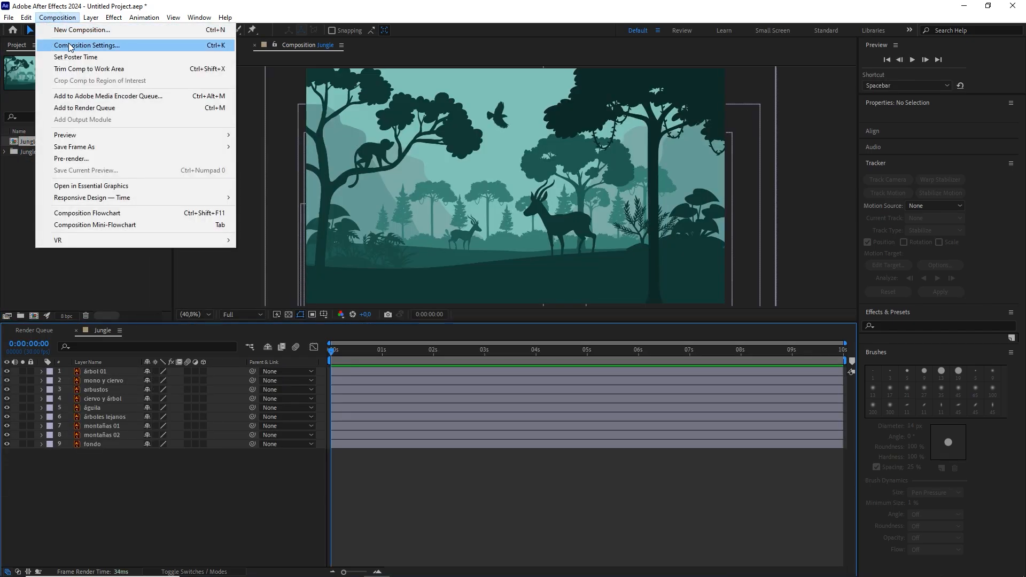
pyautogui.click(87, 46)
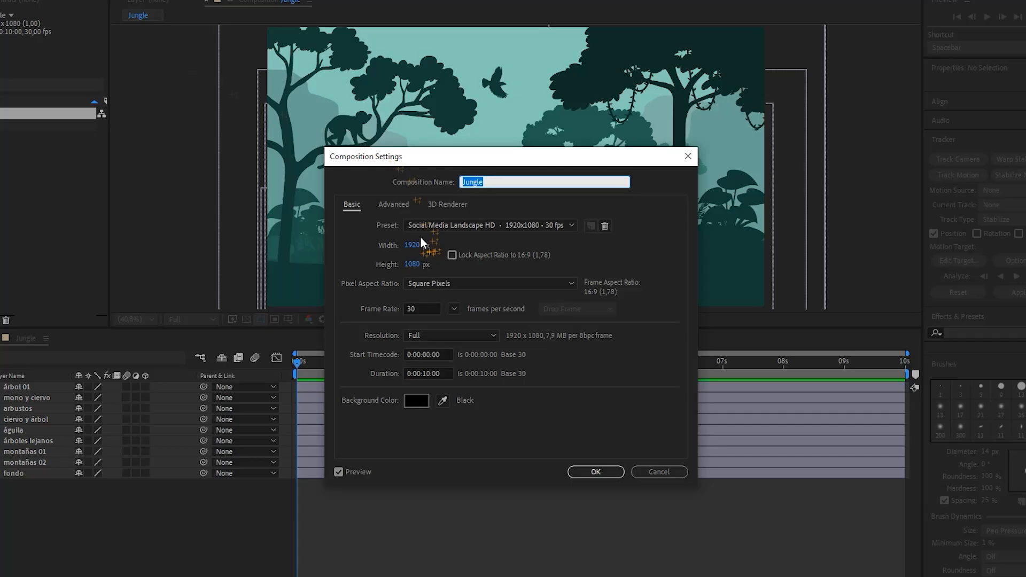
pyautogui.click(434, 254)
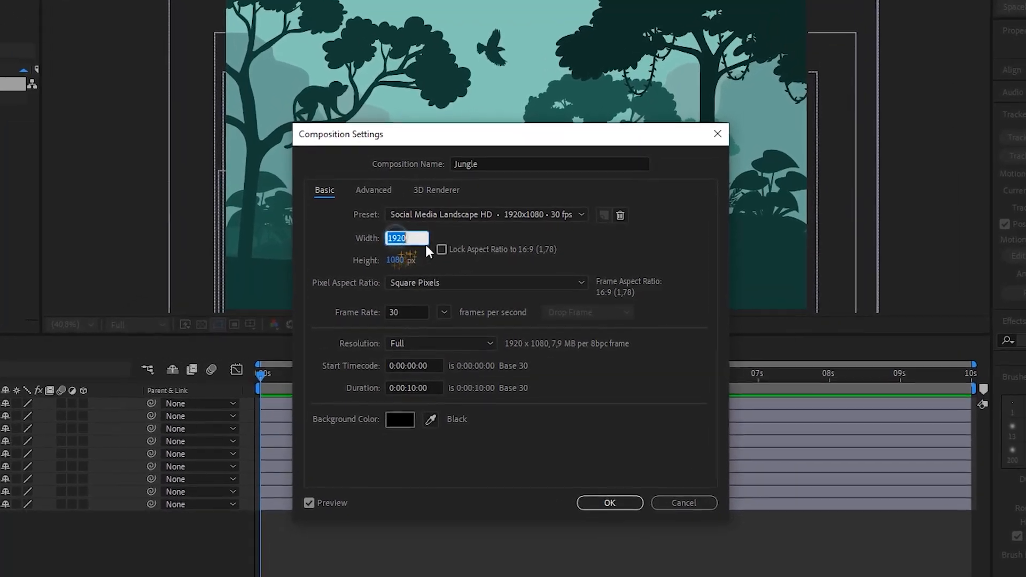
pyautogui.press('Tab')
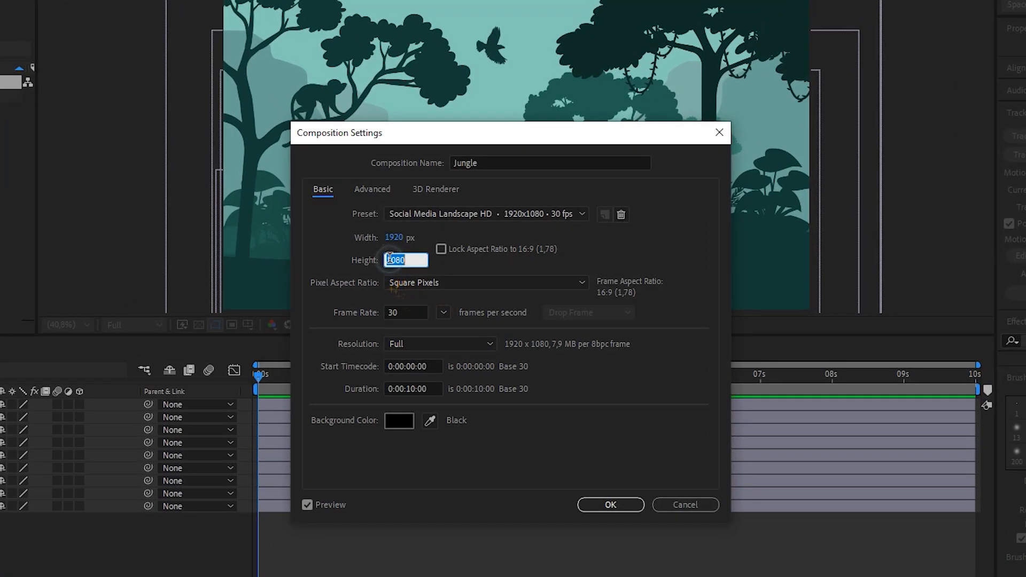
pyautogui.click(418, 311)
pyautogui.click(434, 388)
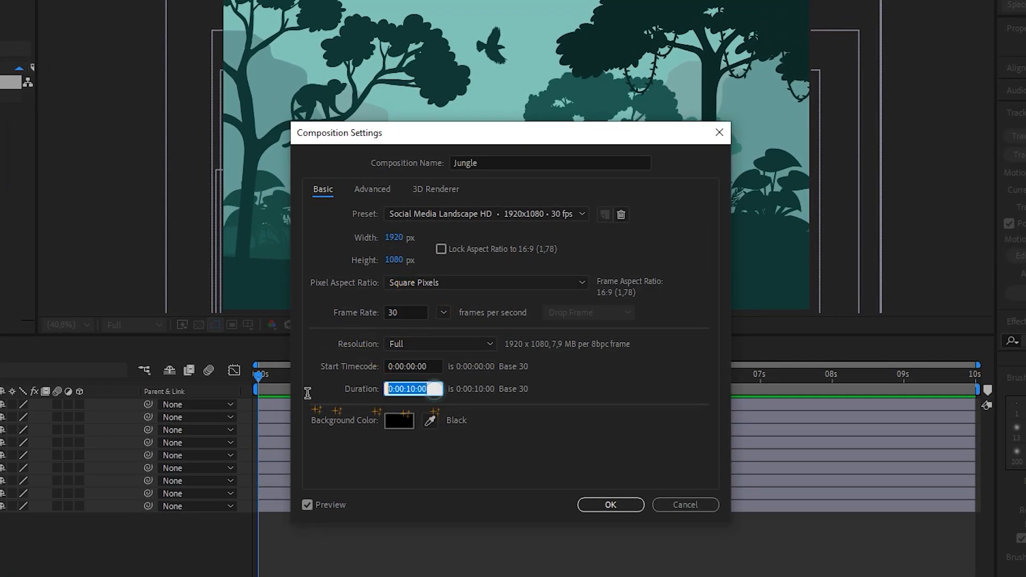
pyautogui.click(613, 506)
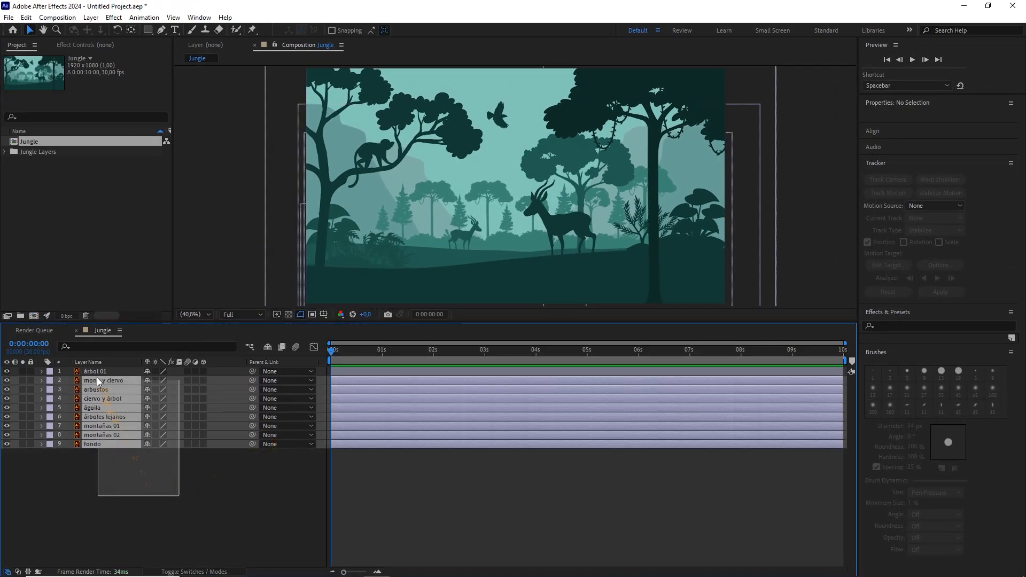
# Make all nine Jungle layers 3D and enable continuous rasterization on them
pyautogui.moveTo(98, 377); pyautogui.dragTo(95, 373)
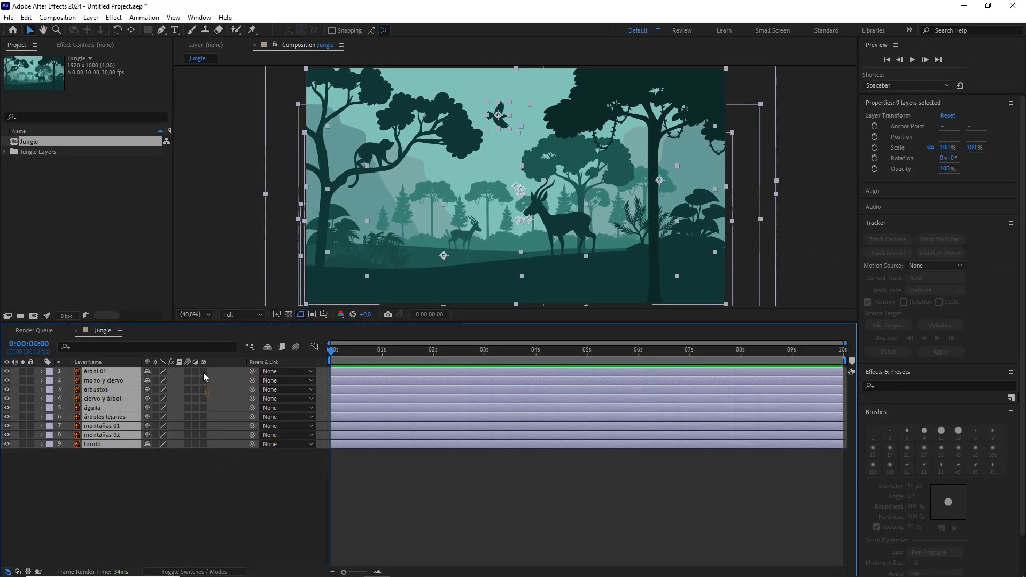
pyautogui.press('F4')
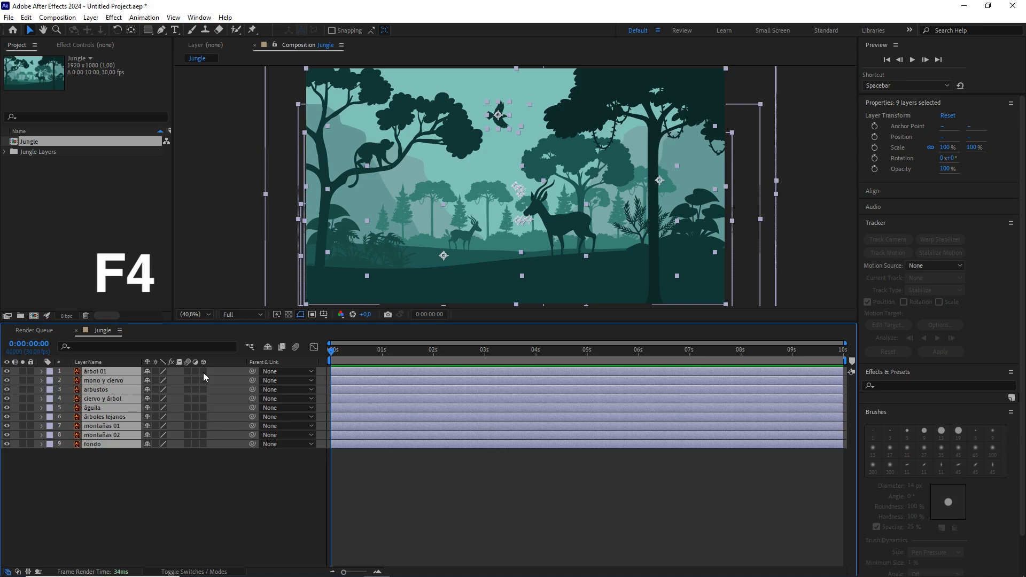
pyautogui.press('F4')
pyautogui.press('F4')
pyautogui.click(203, 372)
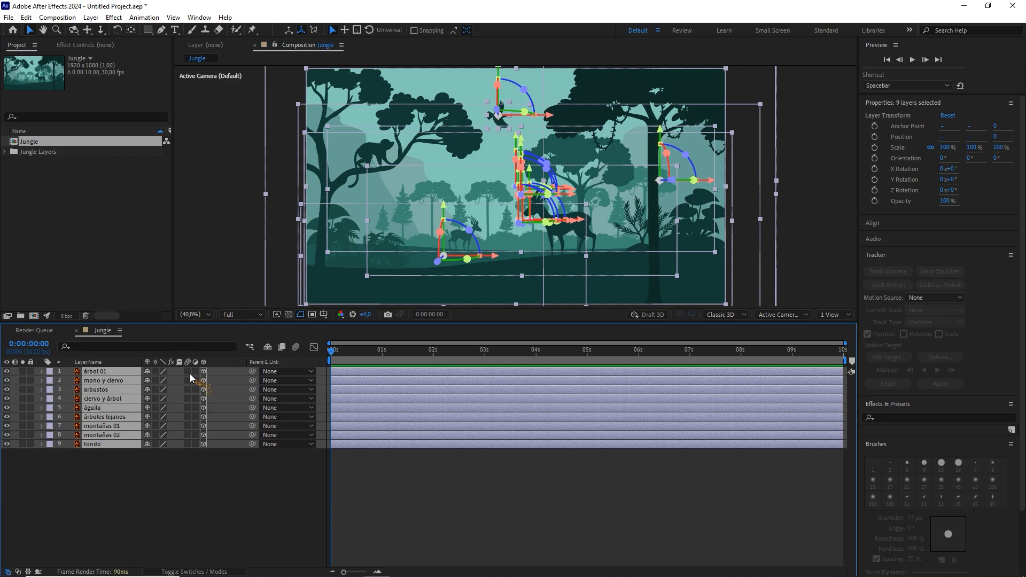
pyautogui.click(154, 371)
# Split the composition viewer into 2 Views and zoom the Top view out to 1.5%
pyautogui.click(833, 315)
pyautogui.click(838, 337)
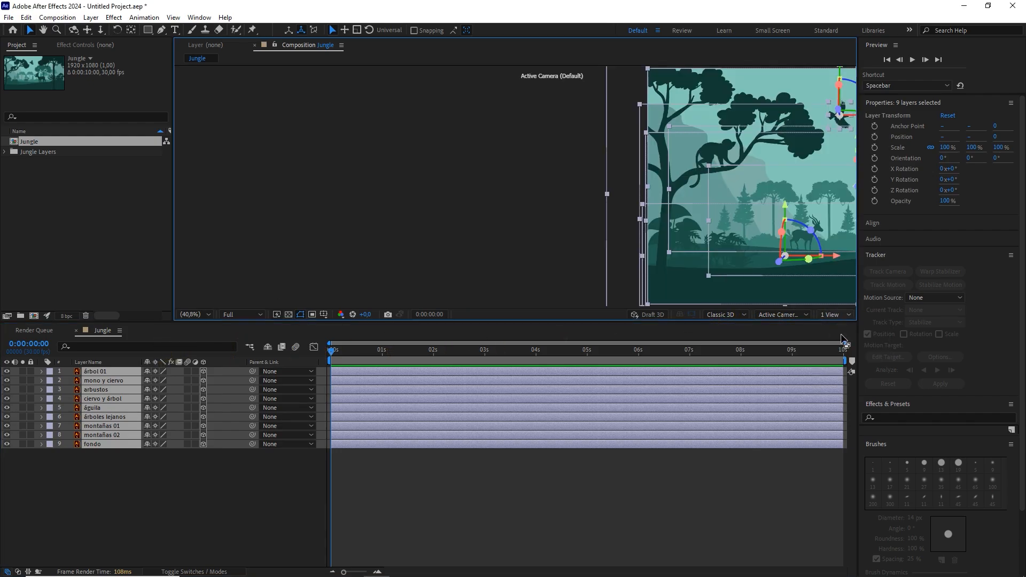
pyautogui.click(337, 243)
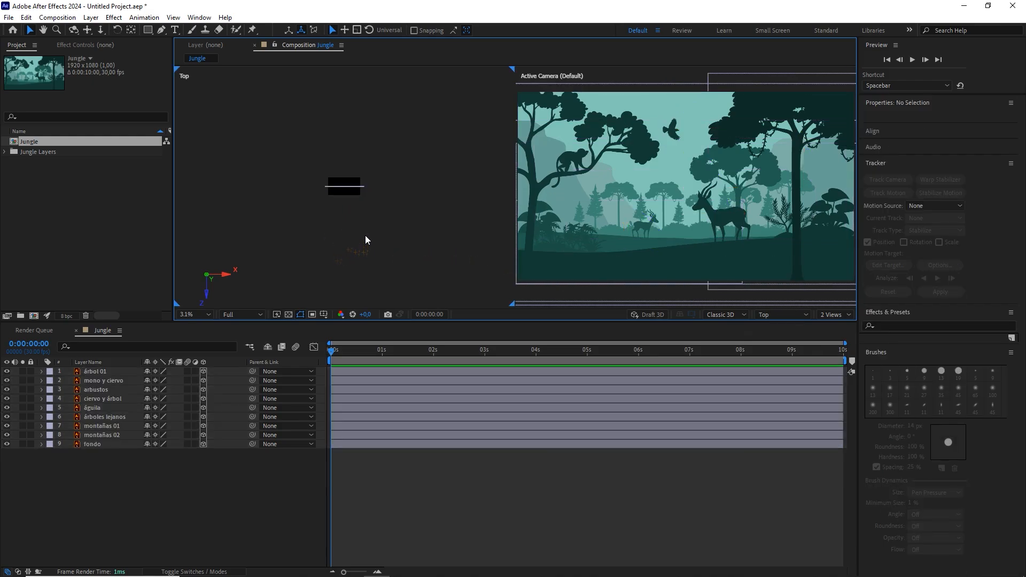
pyautogui.press(',')
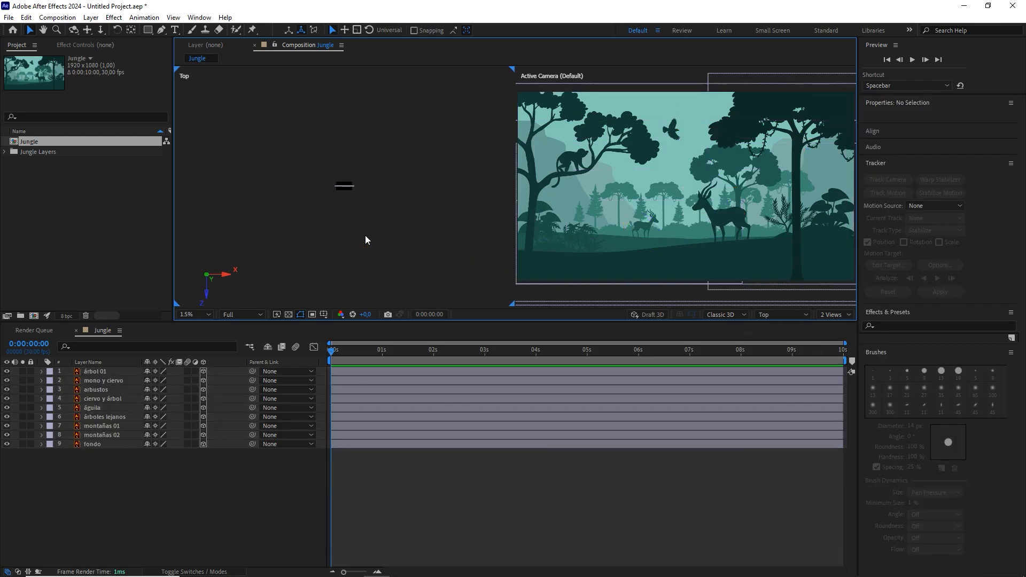
# Reveal the Position property of all nine Jungle layers
pyautogui.click(109, 379)
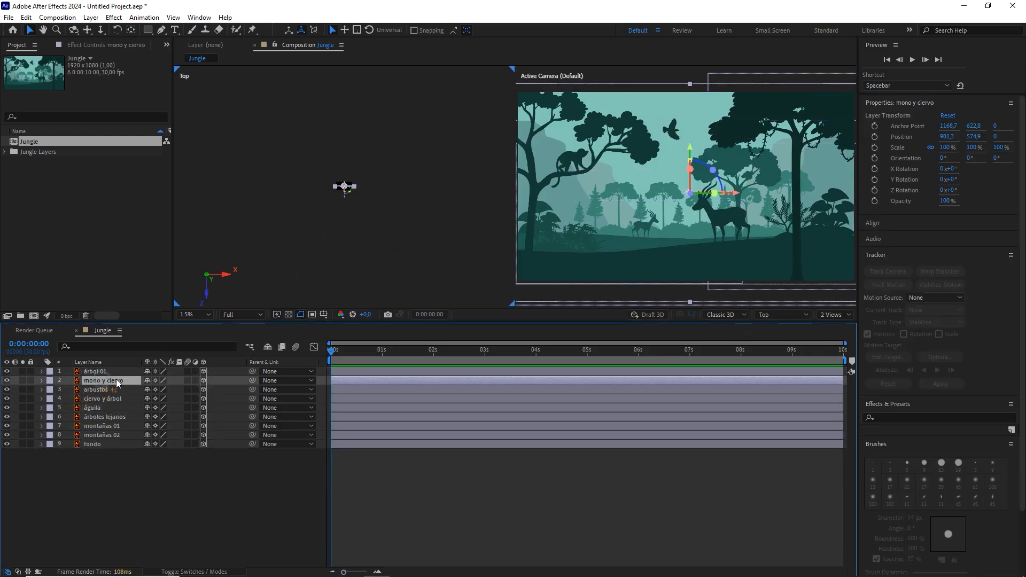
pyautogui.moveTo(115, 464); pyautogui.dragTo(72, 373)
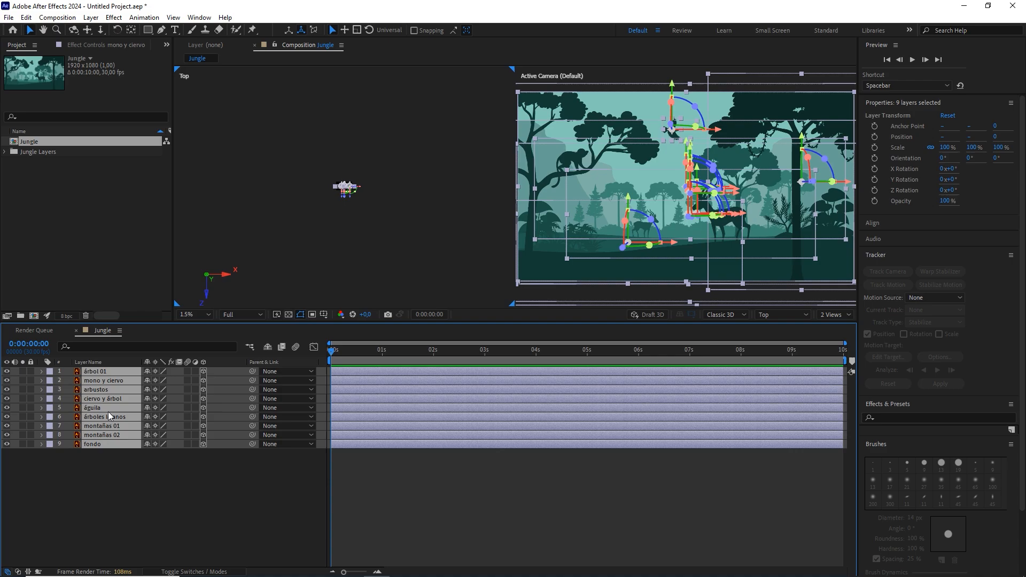
pyautogui.press('p')
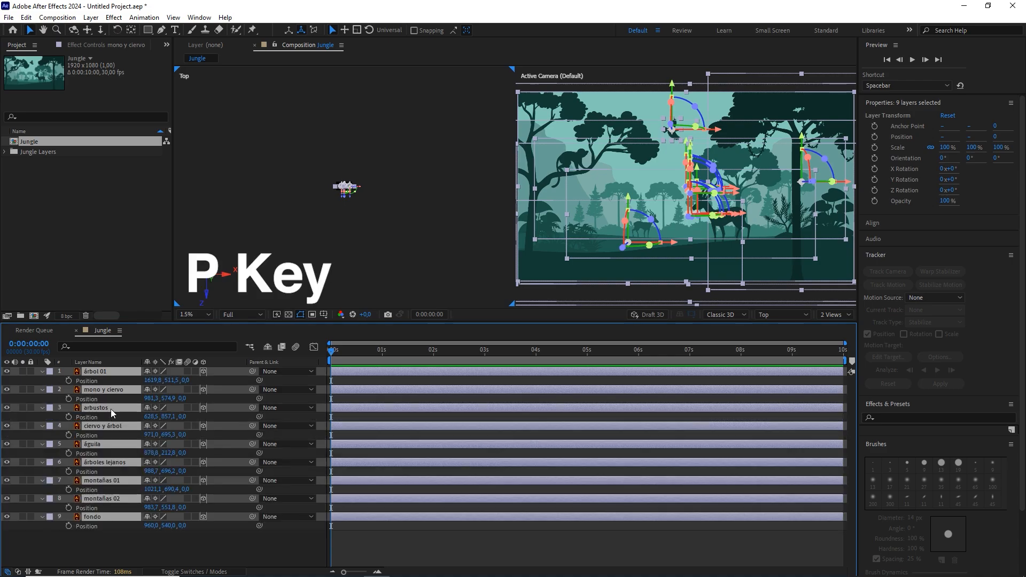
pyautogui.click(204, 399)
# Solo the mono y ciervo layer and set its Z position to 1500
pyautogui.click(97, 389)
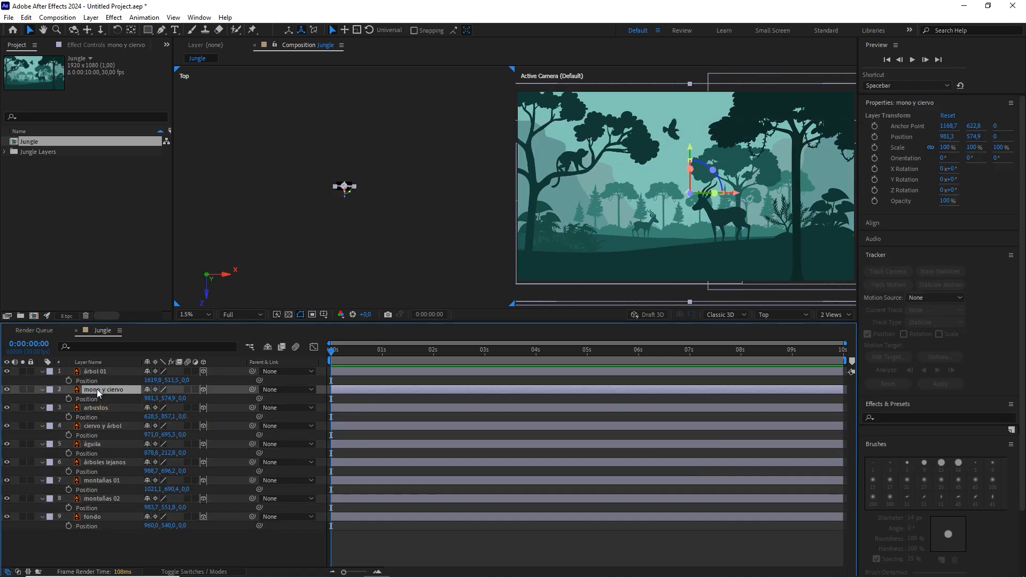
pyautogui.click(23, 389)
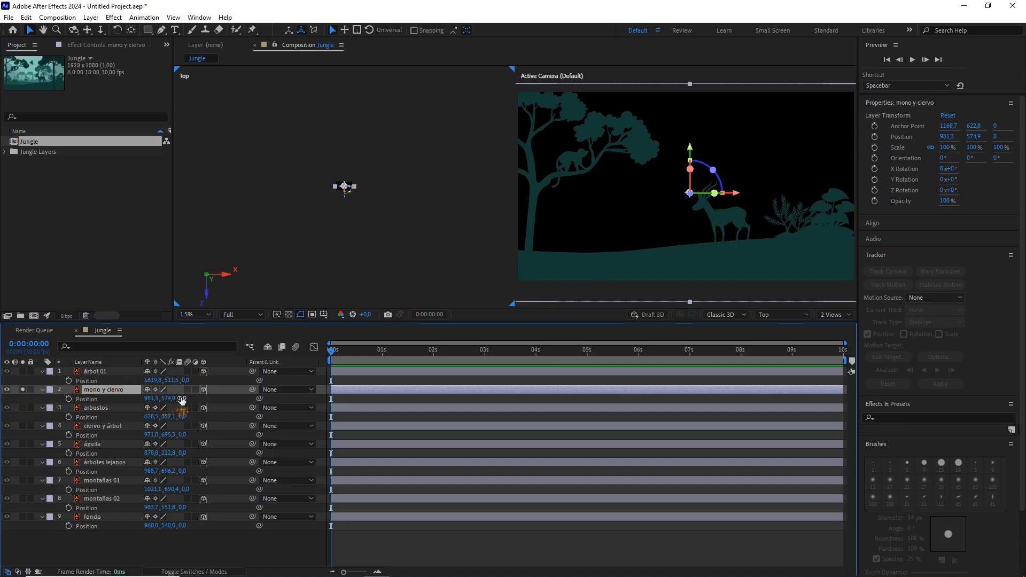
pyautogui.moveTo(182, 398); pyautogui.dragTo(217, 394)
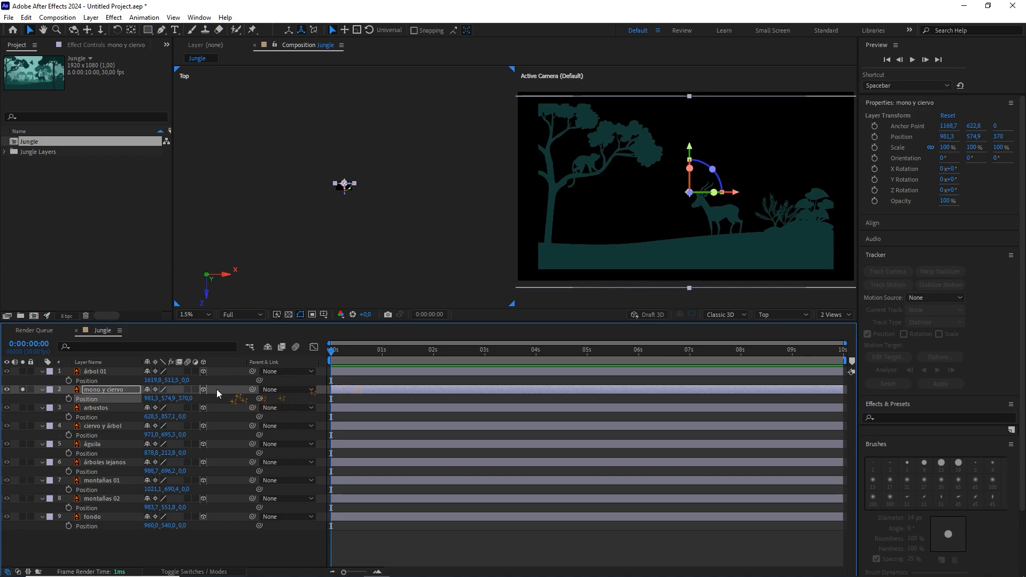
pyautogui.click(187, 399)
# Solo the arbustos layer as well and set its Z position to 3000
pyautogui.click(117, 408)
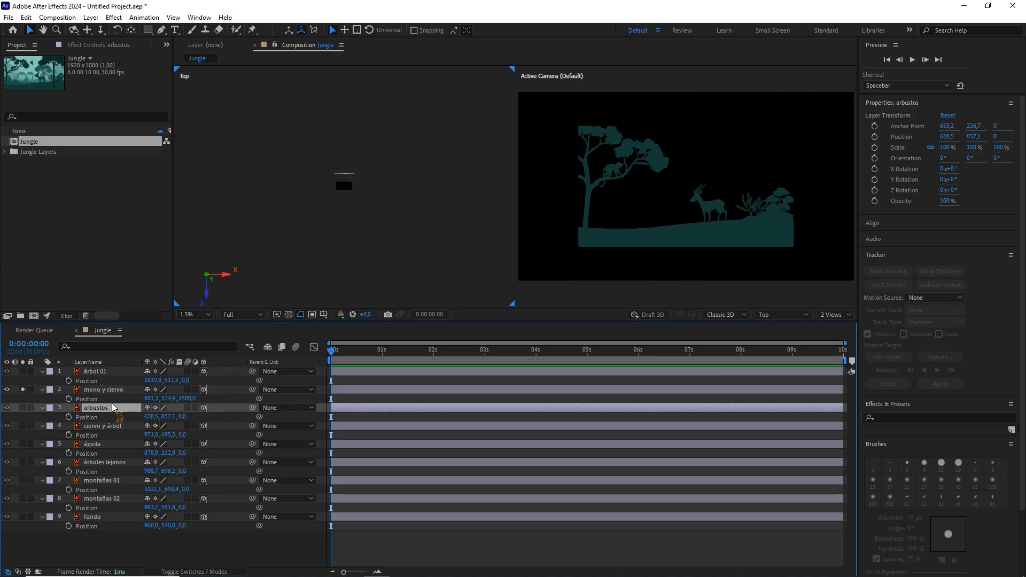
pyautogui.click(22, 408)
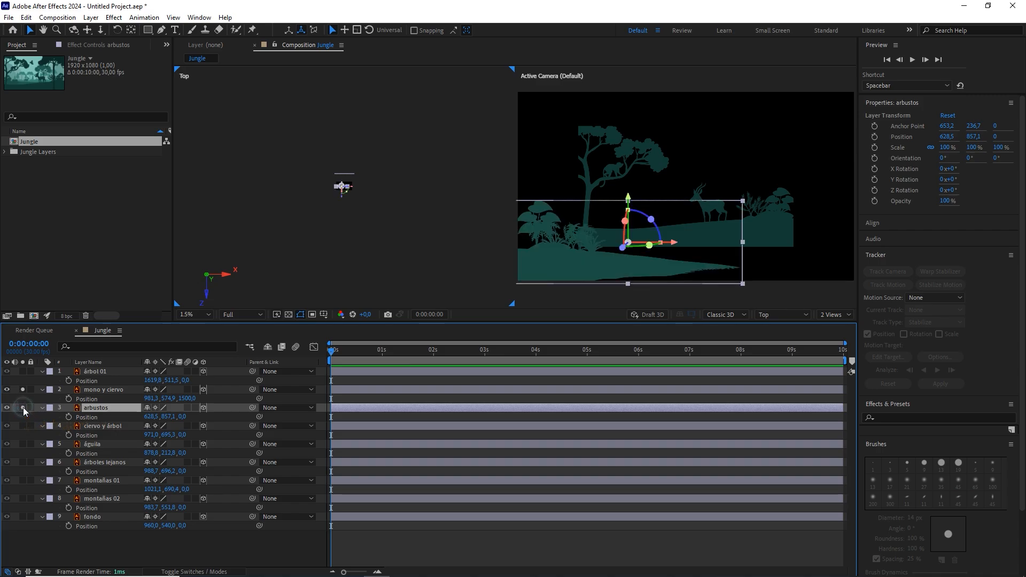
pyautogui.moveTo(181, 421); pyautogui.dragTo(224, 420)
pyautogui.click(188, 416)
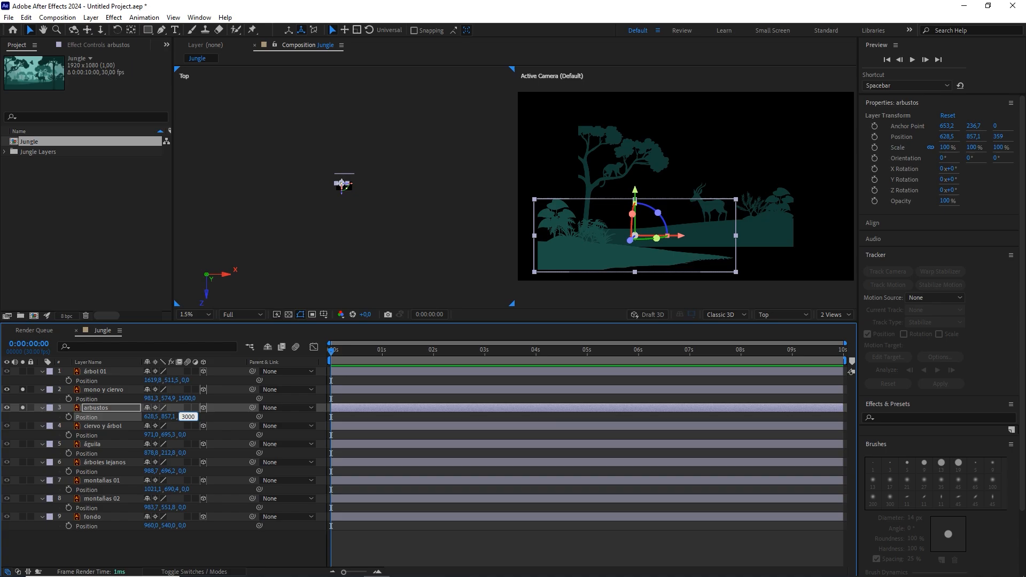
pyautogui.press('Return')
# Examine the depth spacing between the mono y ciervo and arbustos layers in the Top view
pyautogui.scroll(1, 369, 202)
pyautogui.moveTo(371, 176); pyautogui.dragTo(282, 214)
pyautogui.click(395, 148)
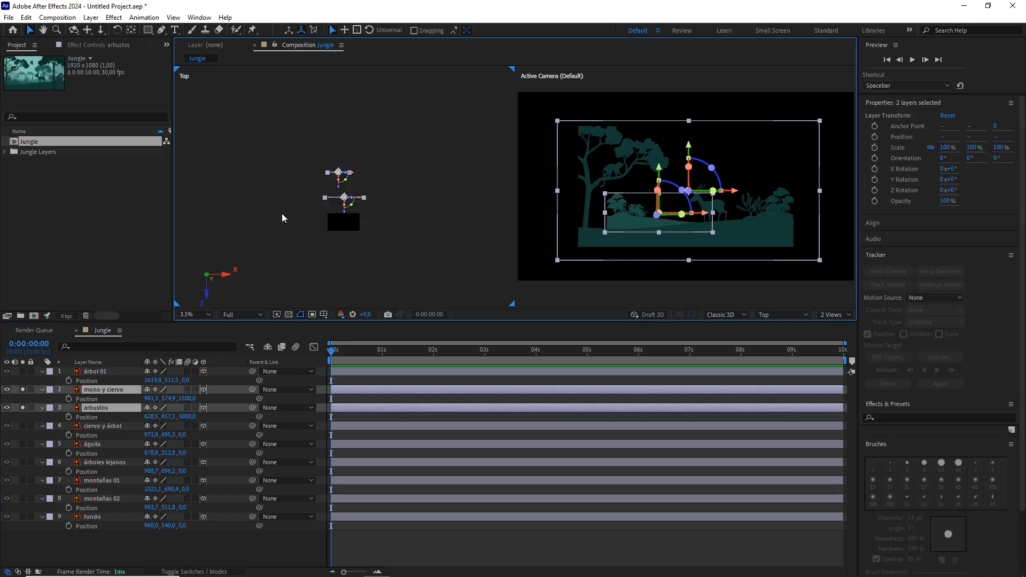
pyautogui.click(306, 216)
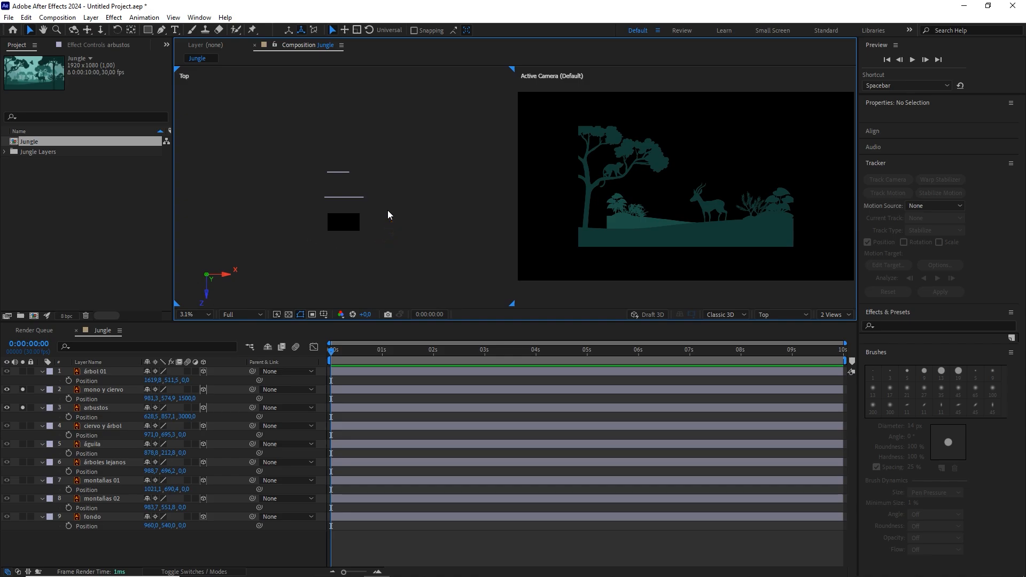
pyautogui.click(773, 315)
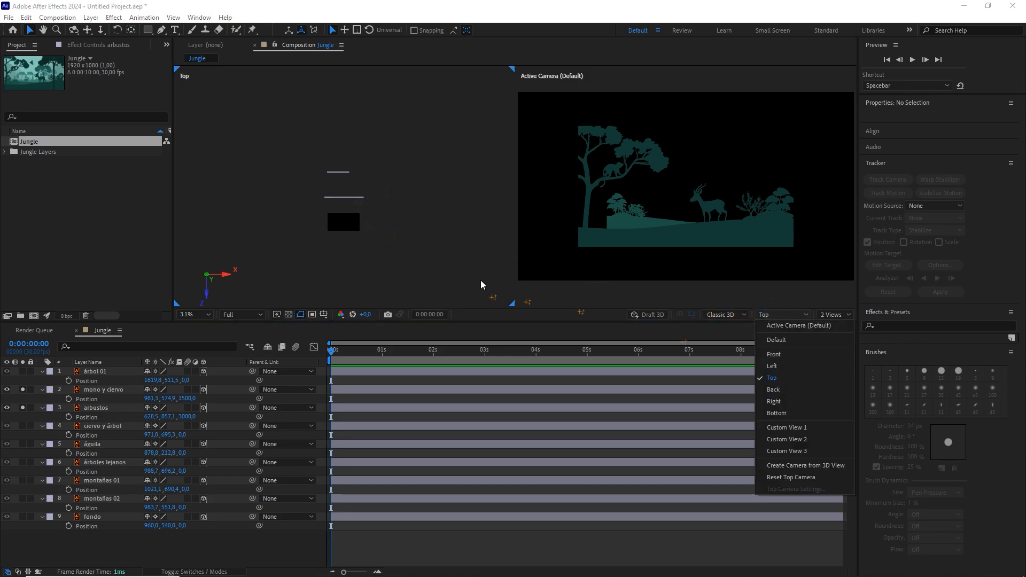
pyautogui.click(401, 240)
pyautogui.moveTo(392, 154); pyautogui.dragTo(296, 202)
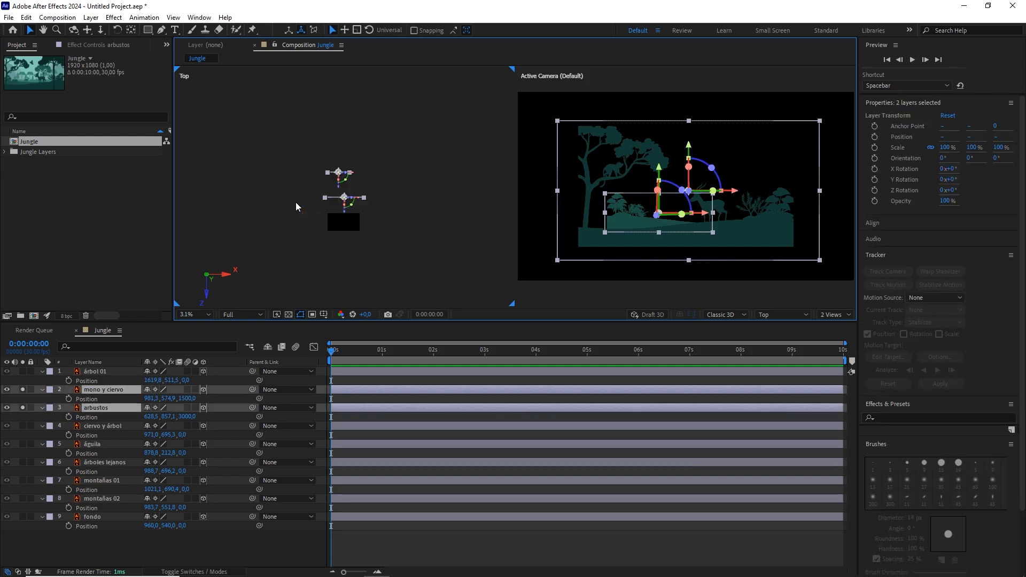
pyautogui.click(405, 219)
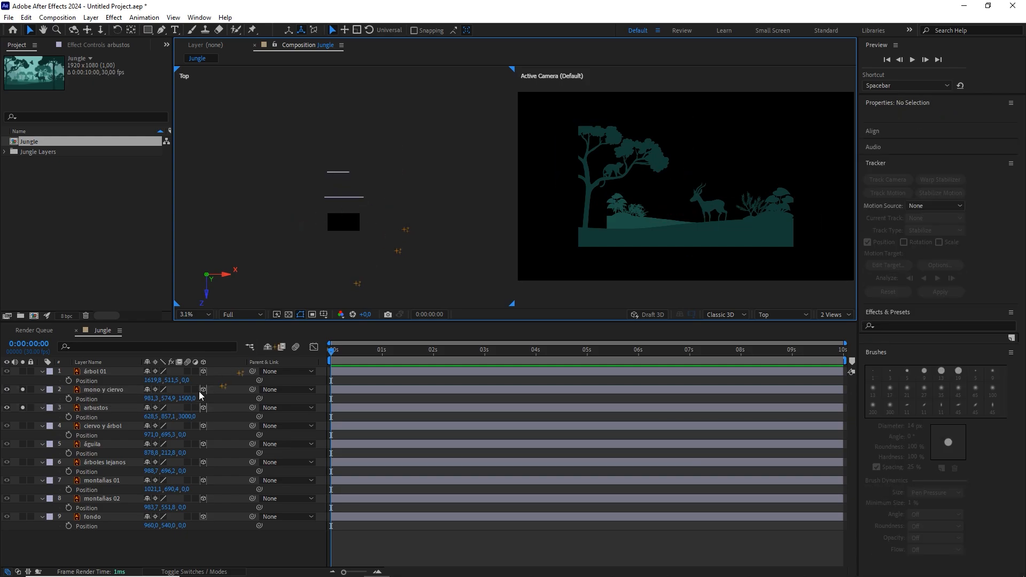
# Solo the ciervo y árbol and águila layers and set their Z positions to 4500 and 6000 respectively
pyautogui.click(109, 426)
pyautogui.click(23, 426)
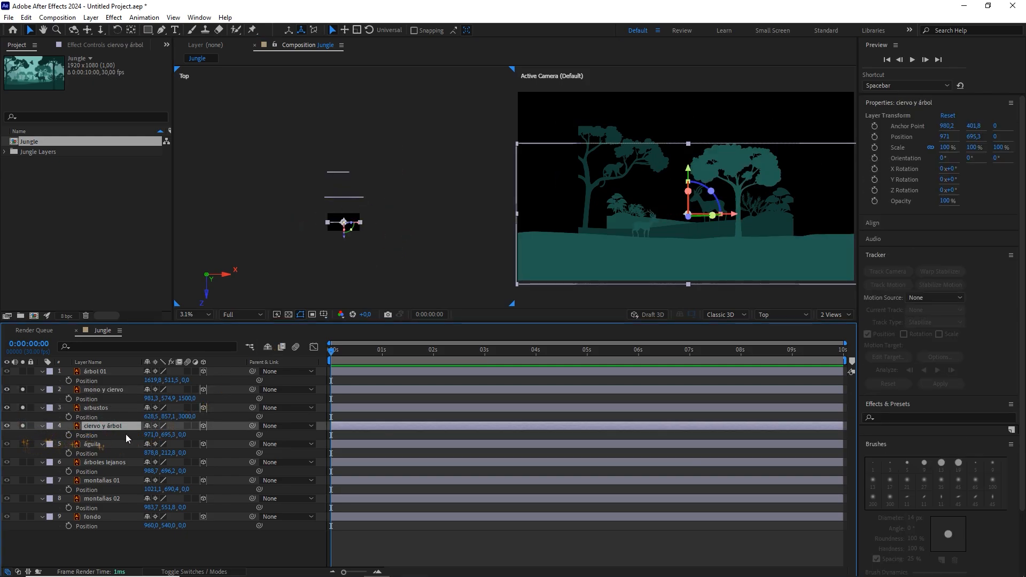
pyautogui.click(184, 435)
pyautogui.click(110, 445)
pyautogui.click(23, 444)
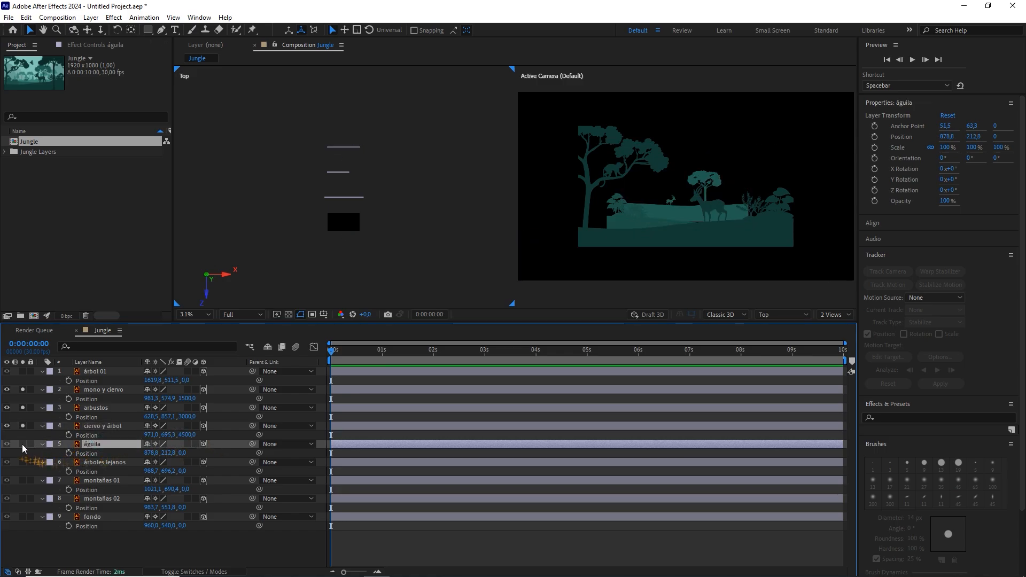
pyautogui.click(187, 453)
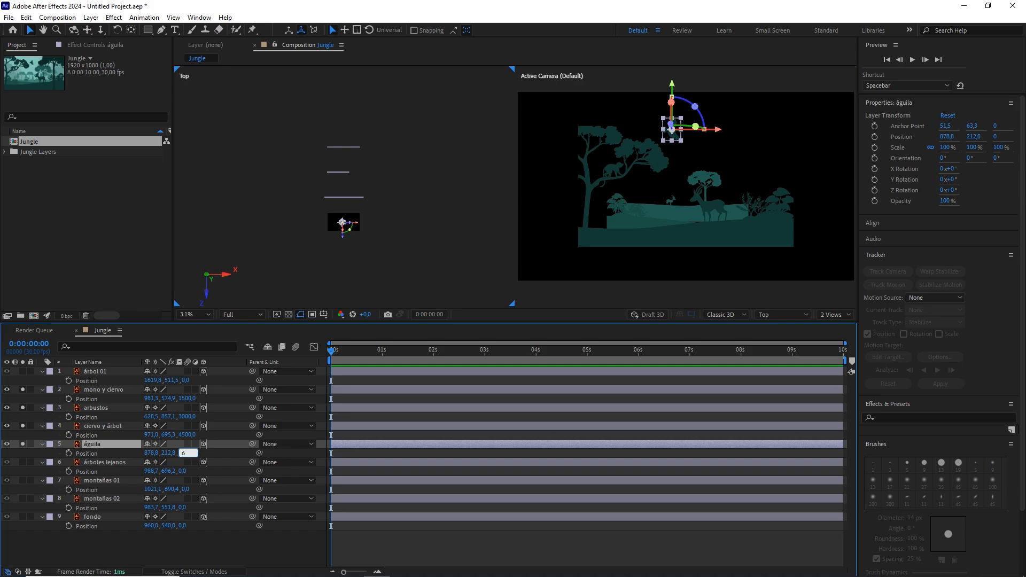
# Solo the árboles lejanos and montañas 01 layers and set their Z positions to 7500 and 9000 respectively
pyautogui.click(104, 462)
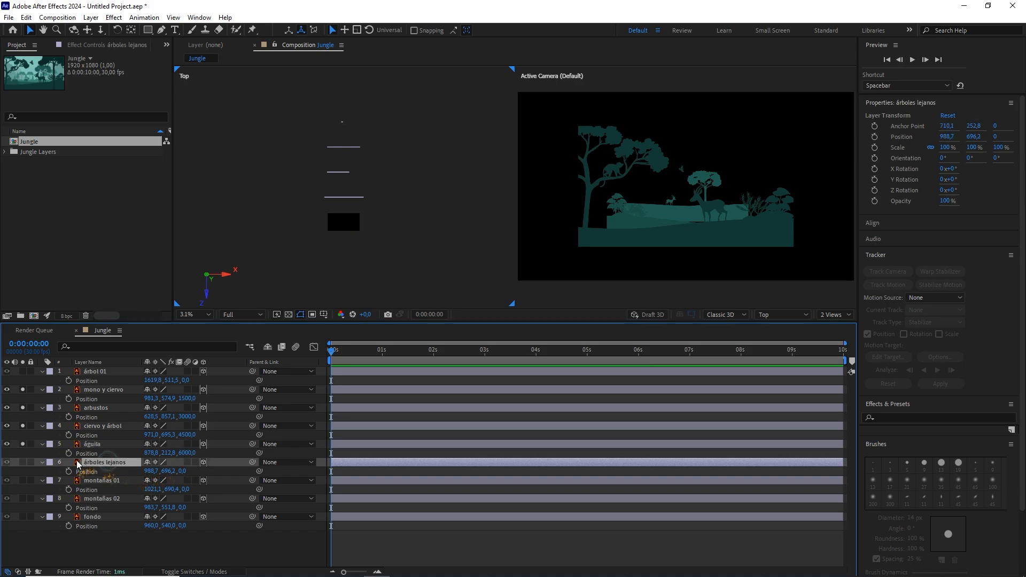
pyautogui.click(22, 462)
pyautogui.click(182, 470)
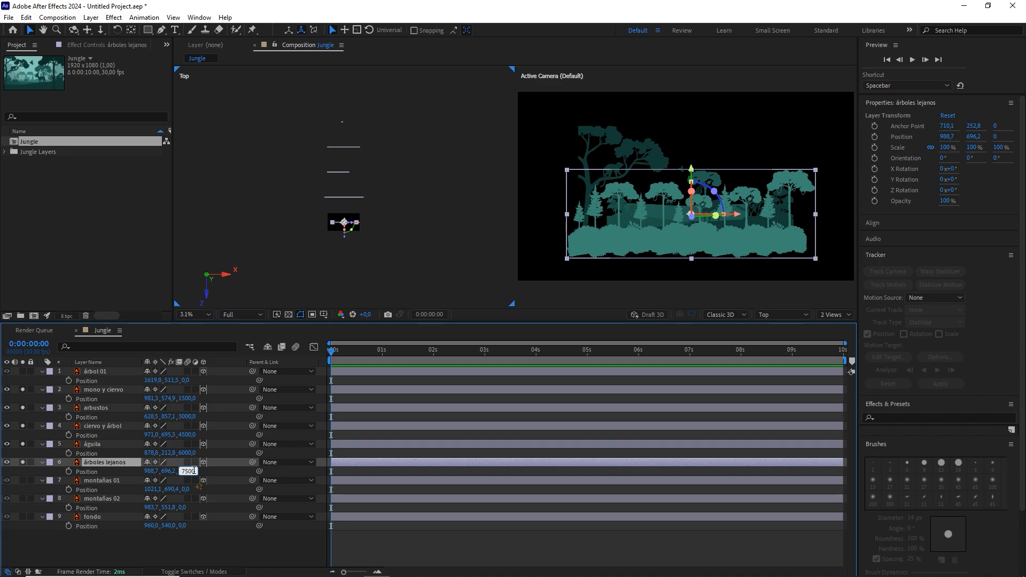
pyautogui.click(104, 480)
pyautogui.click(22, 480)
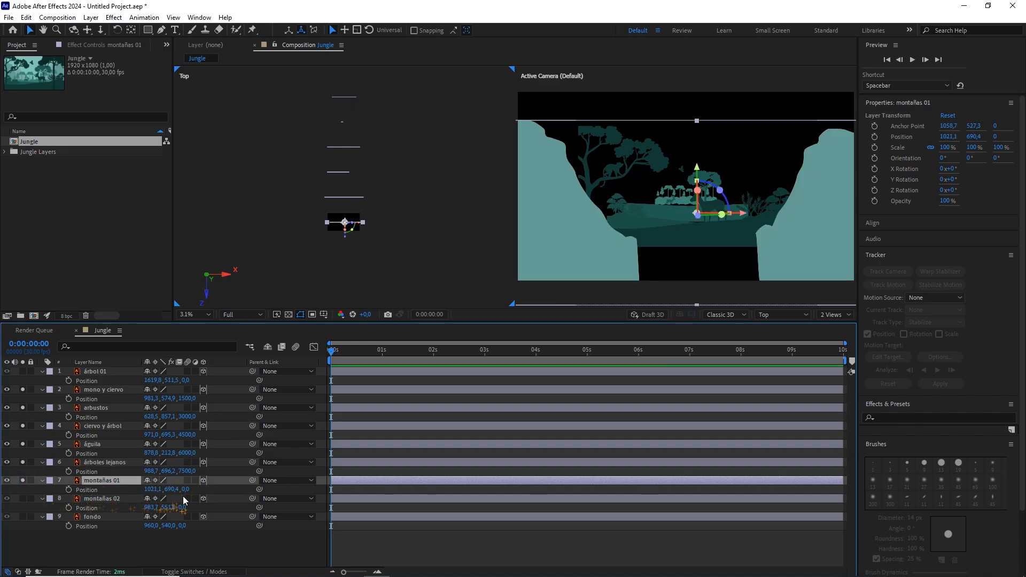
pyautogui.click(185, 489)
pyautogui.write('9000')
# Solo the montañas 02 layer and set its Z position to 10500
pyautogui.click(101, 498)
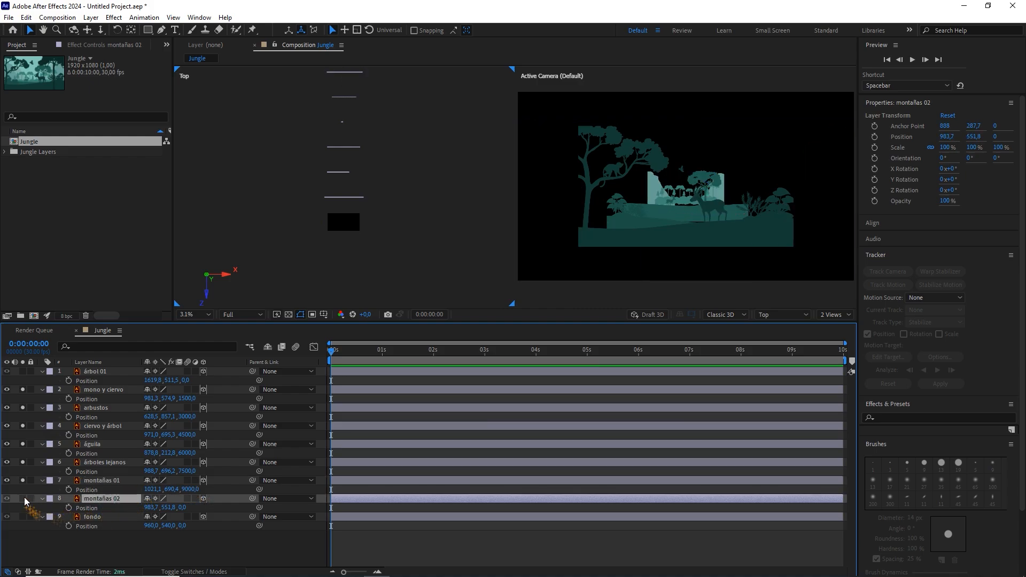
pyautogui.click(23, 498)
pyautogui.click(182, 507)
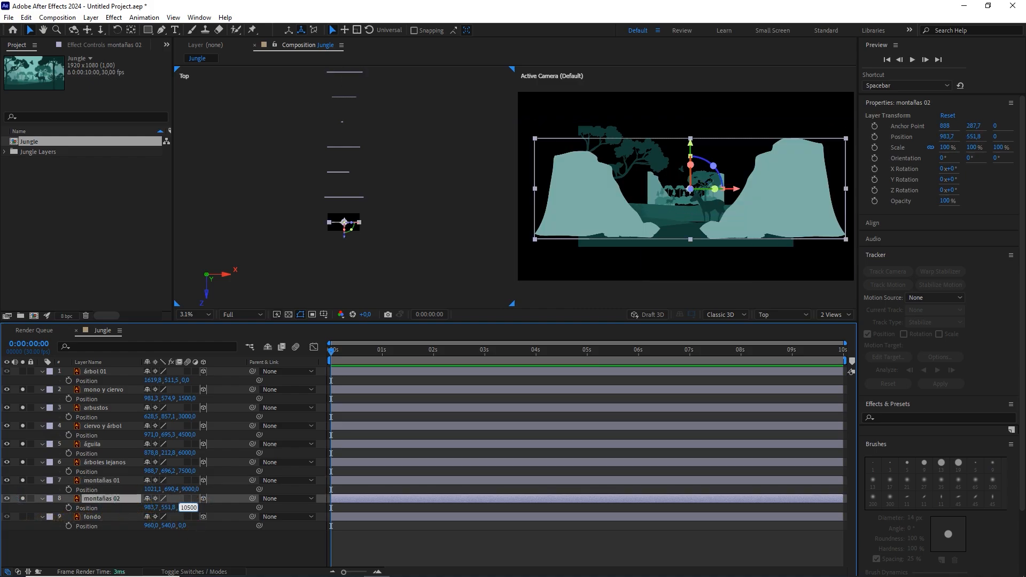
pyautogui.write('10500')
# Solo the fondo layer and set its Z position to 12000
pyautogui.click(106, 520)
pyautogui.click(22, 517)
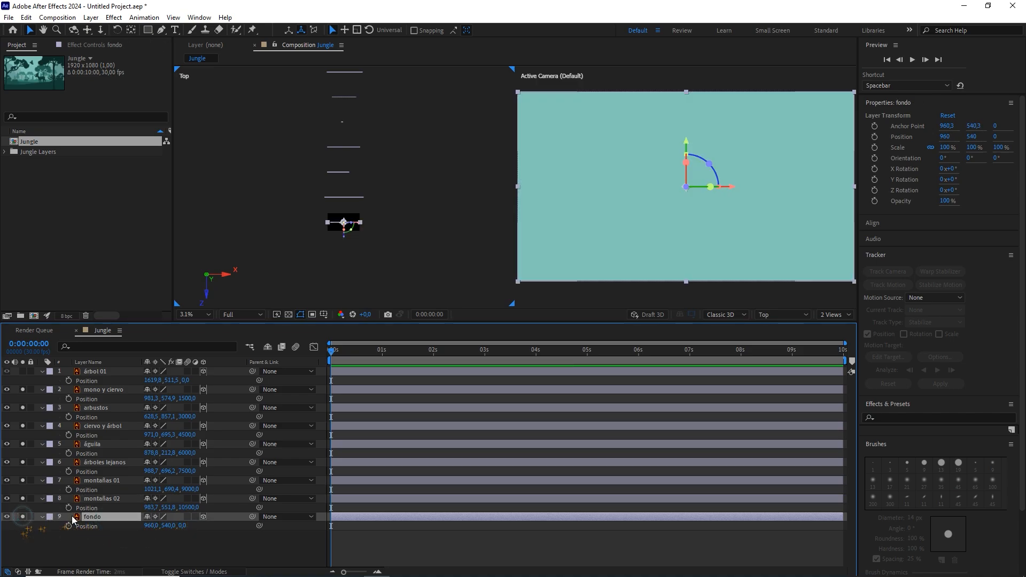
pyautogui.click(183, 526)
pyautogui.click(160, 550)
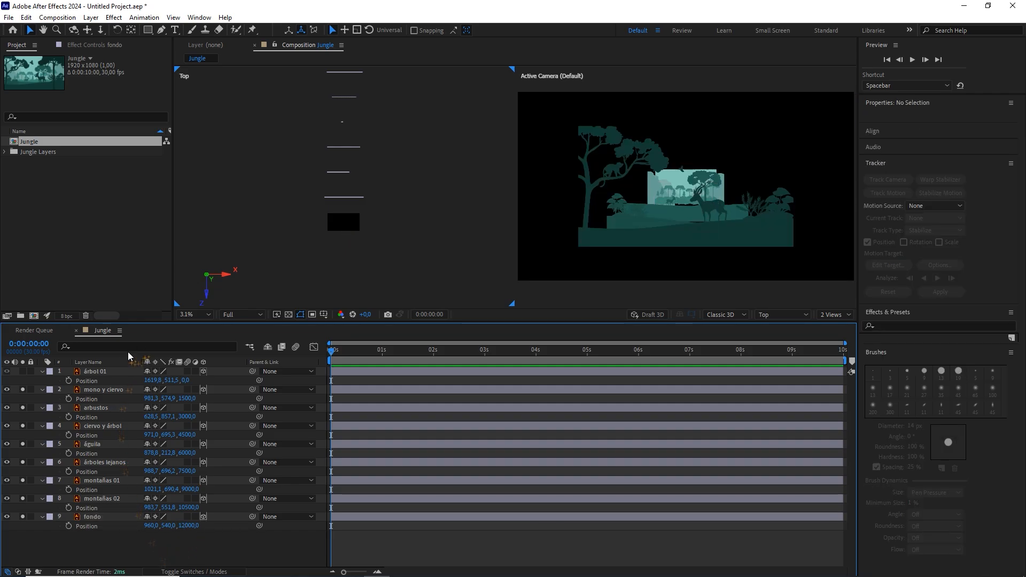
# Solo the árbol 01 layer and set its Z position to -1500
pyautogui.click(102, 371)
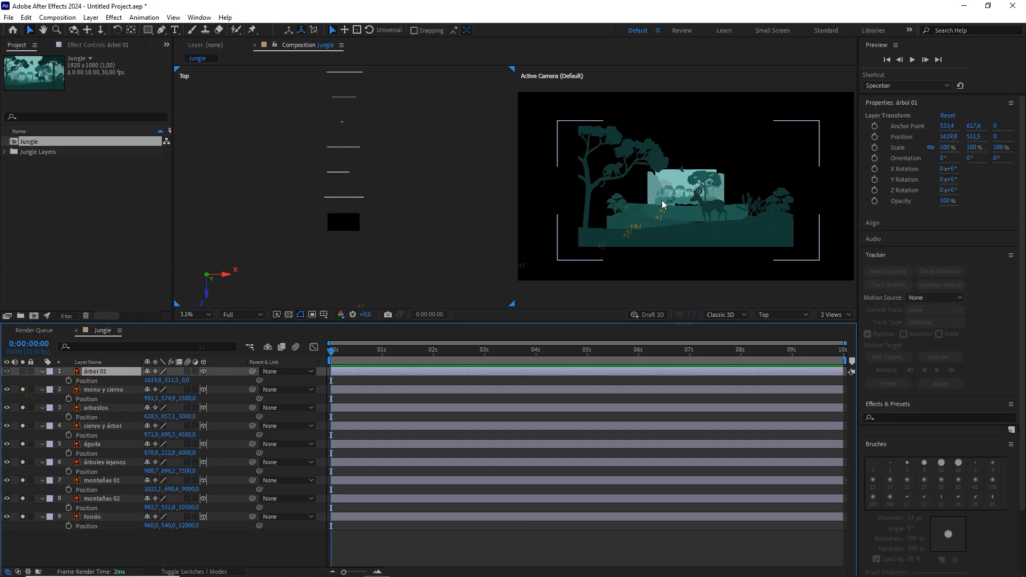
pyautogui.click(23, 371)
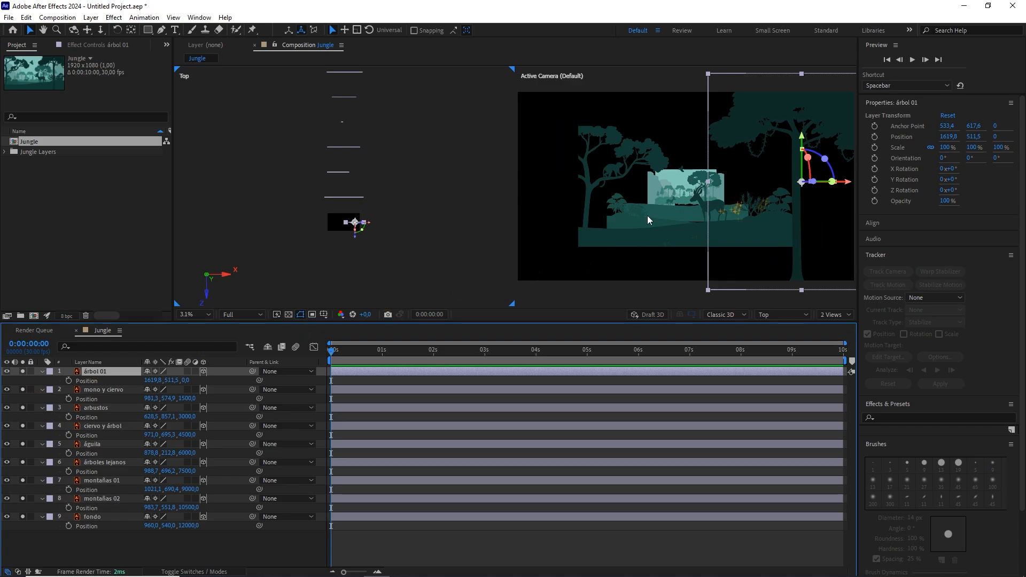
pyautogui.moveTo(194, 383); pyautogui.dragTo(86, 392)
pyautogui.moveTo(356, 242); pyautogui.dragTo(358, 255)
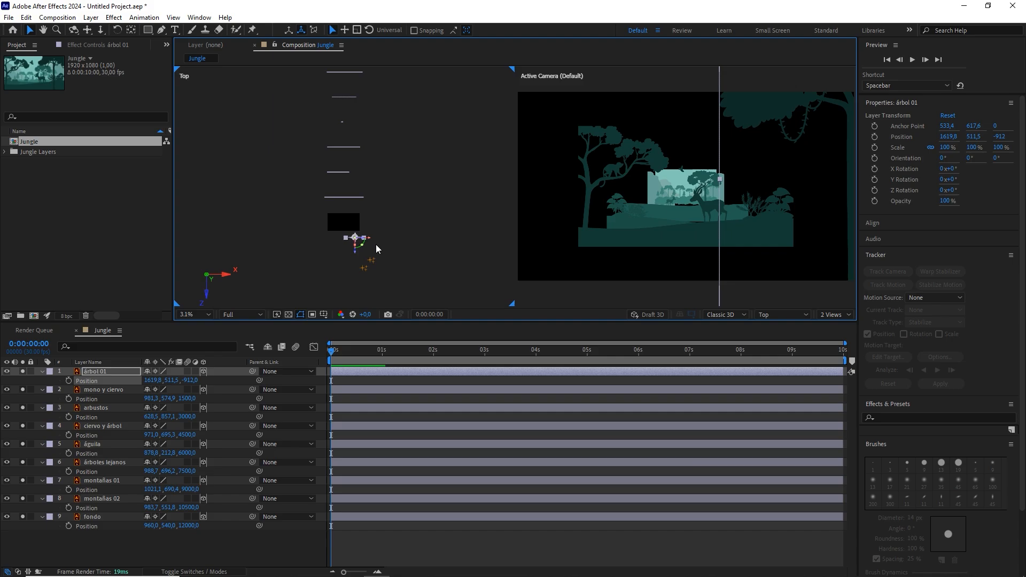
pyautogui.click(193, 380)
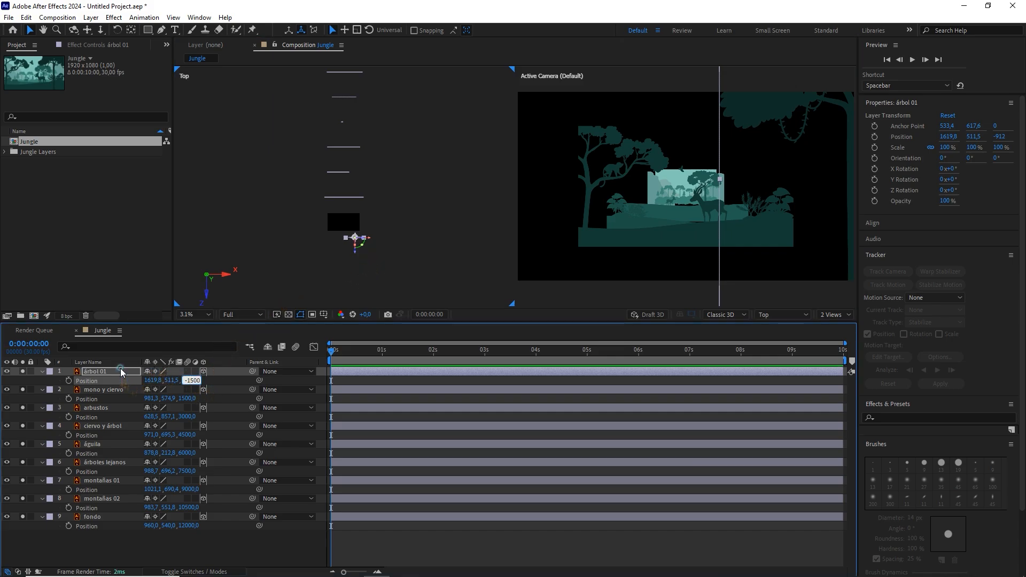
pyautogui.press('Return')
# Turn off solo and collapse the properties on all nine layers, with the composition shown in a single view
pyautogui.moveTo(154, 547); pyautogui.dragTo(91, 368)
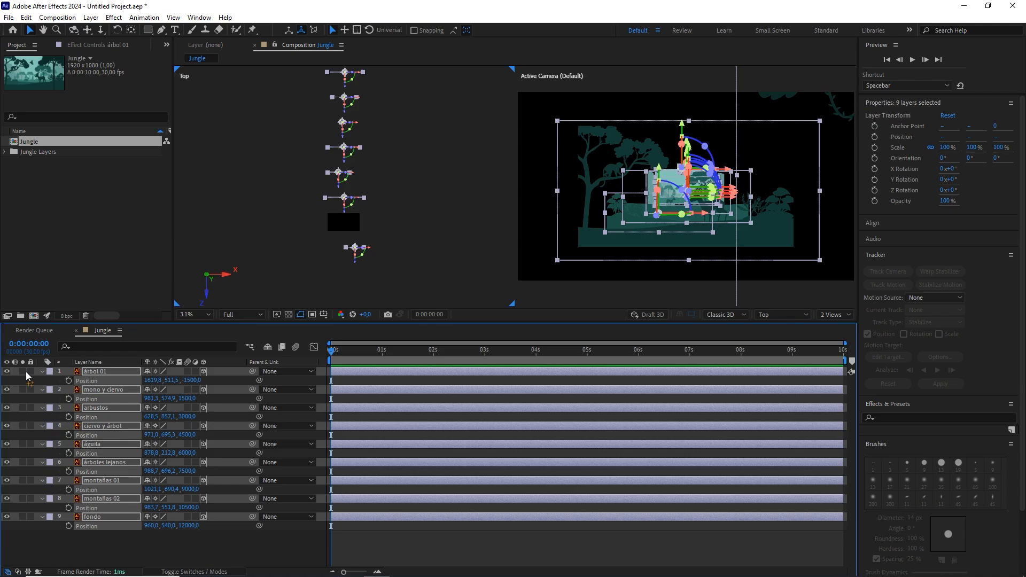
pyautogui.click(42, 371)
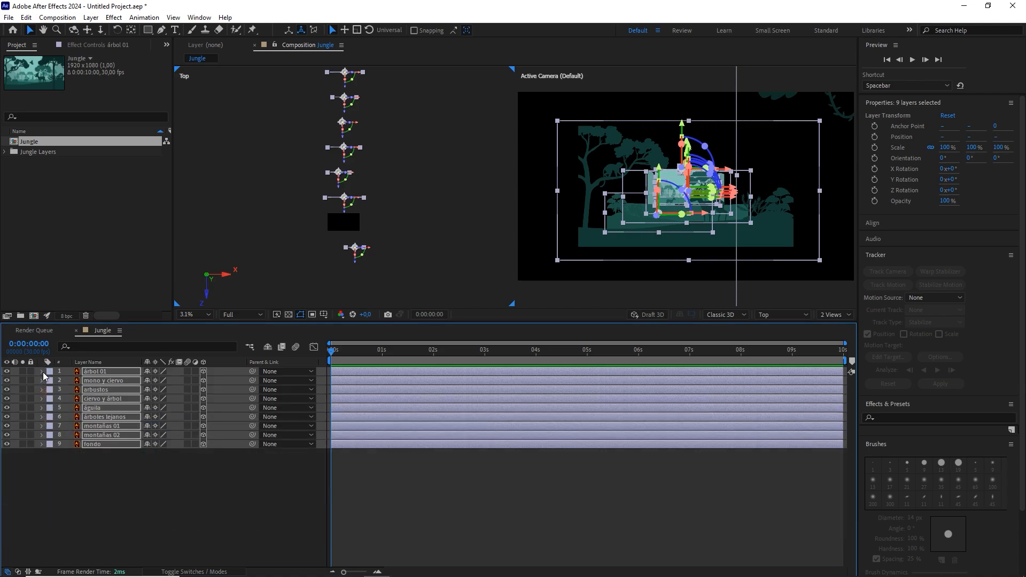
pyautogui.click(832, 314)
pyautogui.click(833, 338)
pyautogui.click(199, 460)
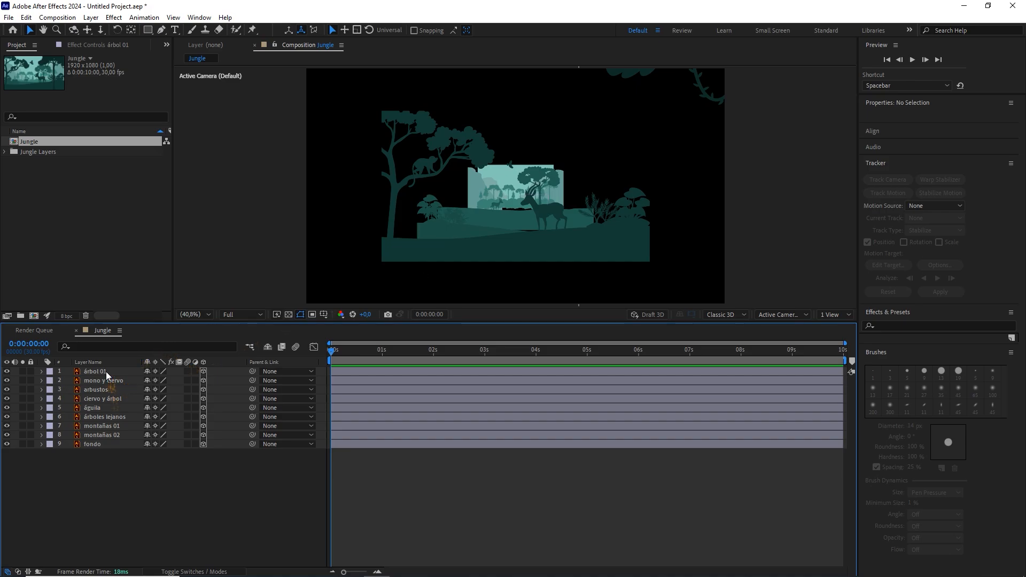
# Create a one-node camera with the 35mm preset in the Jungle composition
pyautogui.rightClick(108, 491)
pyautogui.moveTo(208, 362)
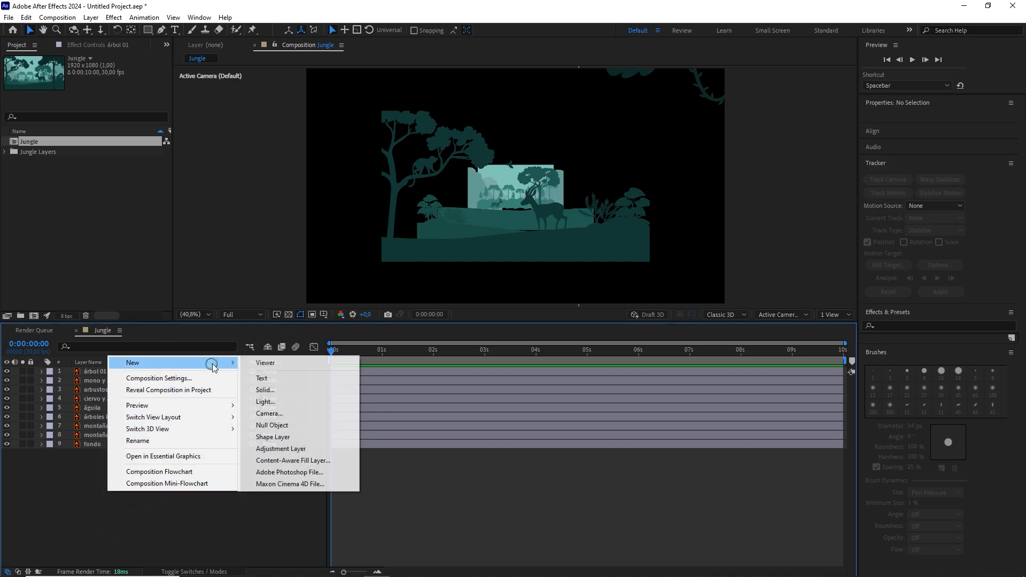
pyautogui.click(272, 413)
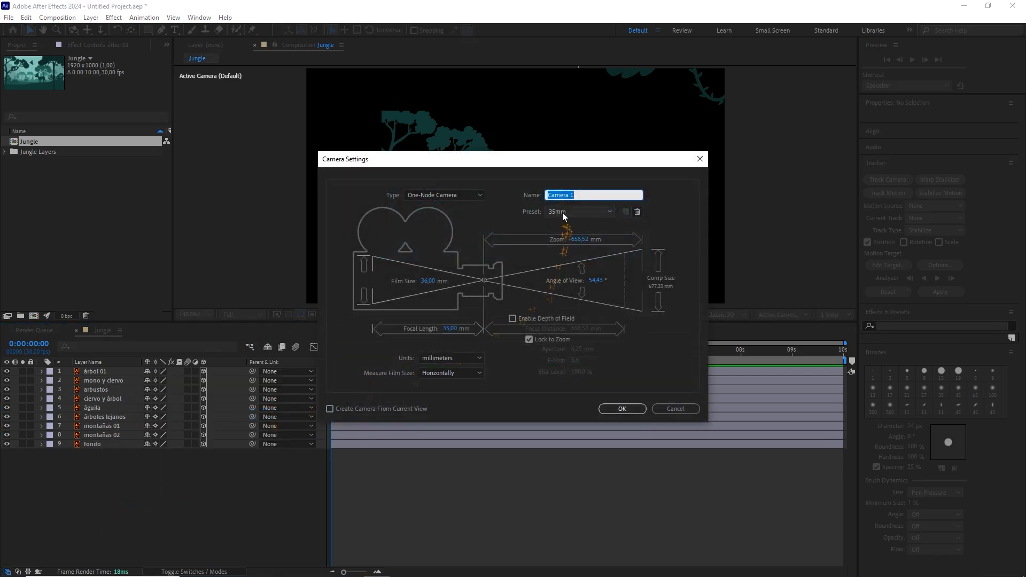
pyautogui.click(562, 213)
pyautogui.click(572, 279)
pyautogui.click(460, 197)
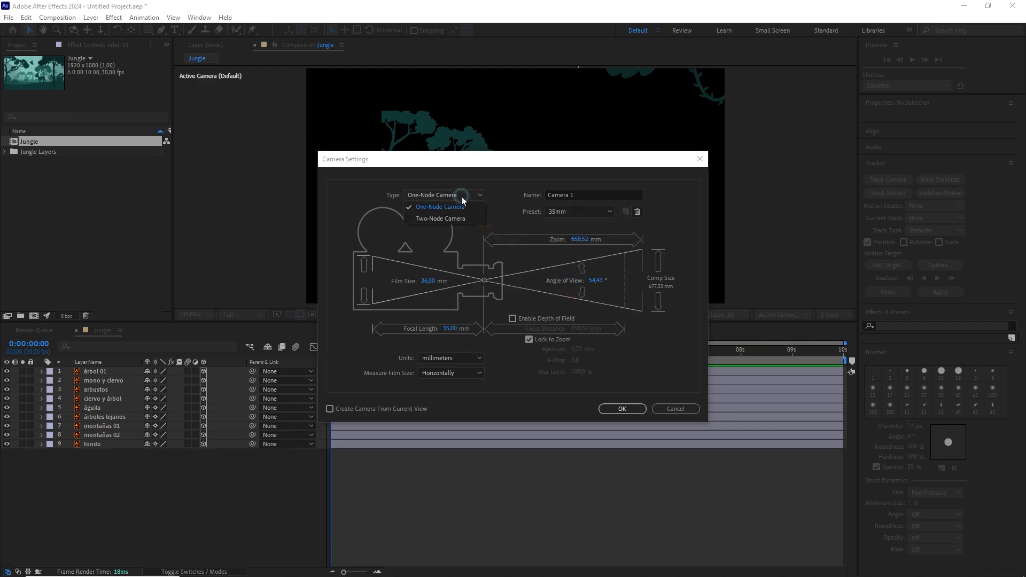
pyautogui.click(453, 207)
pyautogui.click(625, 407)
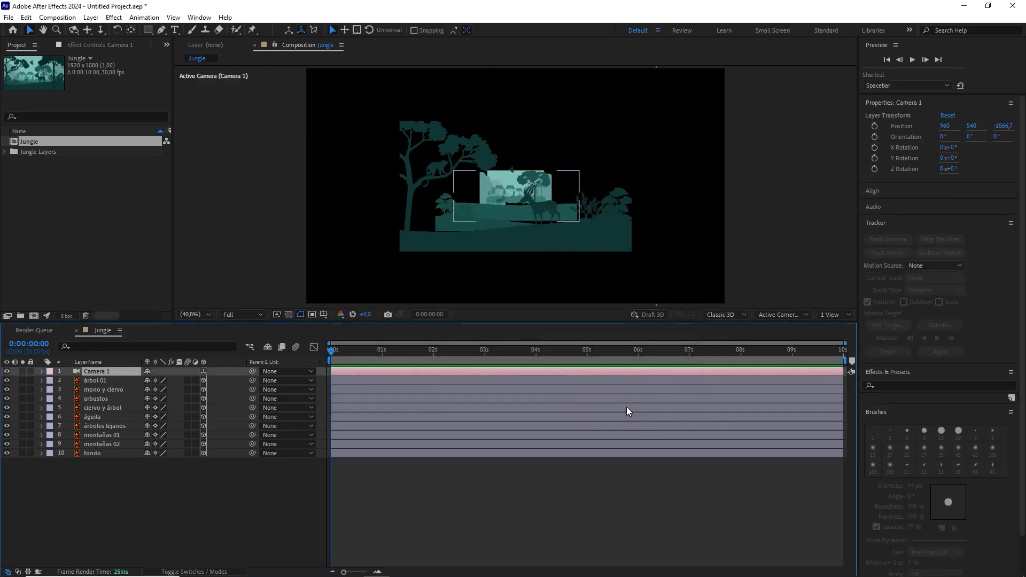
# Scale the fondo layer to about 753.9% to cover the frame and enlarge montañas 02 to beyond the frame's sides
pyautogui.click(105, 452)
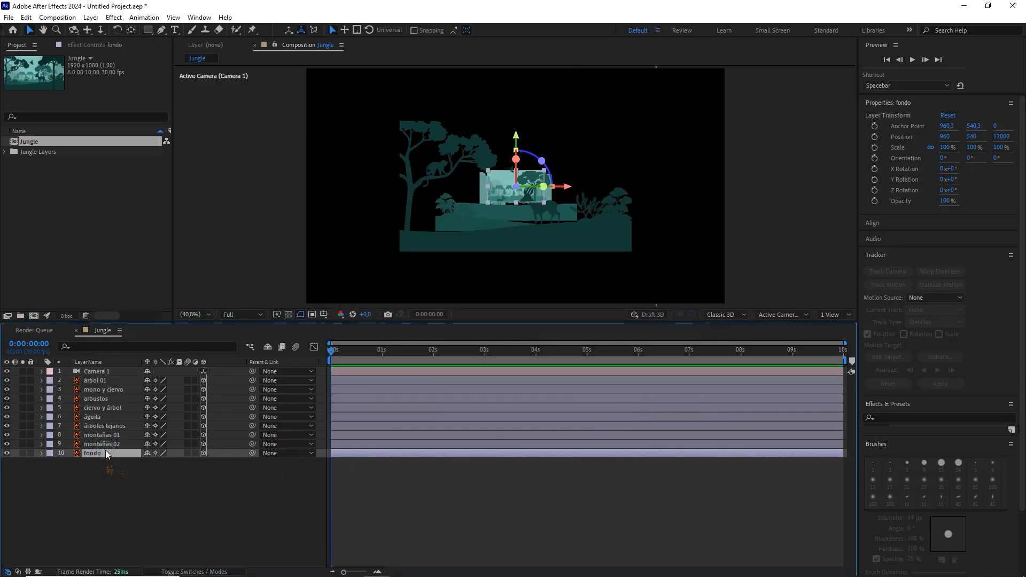
pyautogui.scroll(-2, 651, 198)
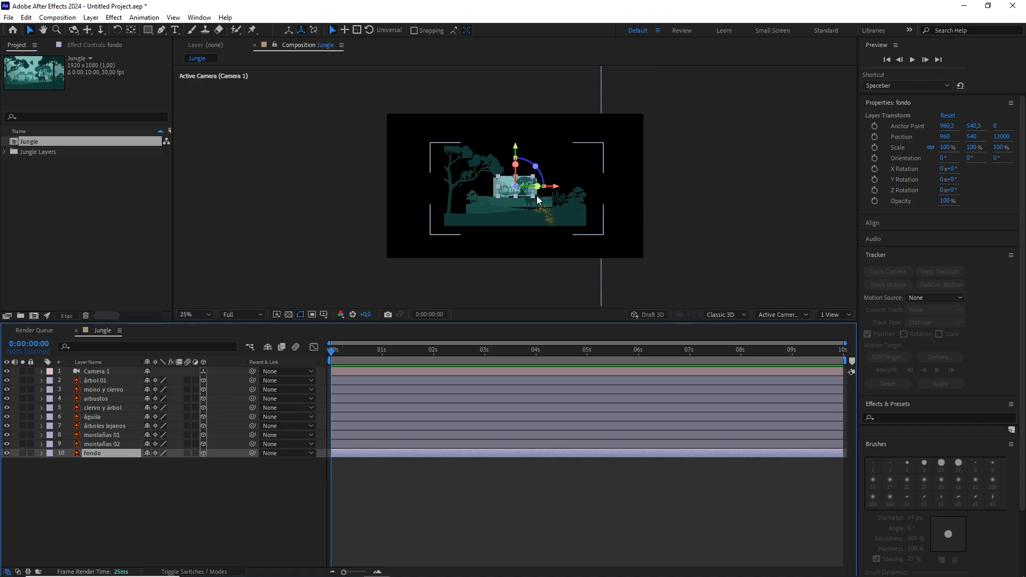
pyautogui.moveTo(534, 197); pyautogui.dragTo(629, 258)
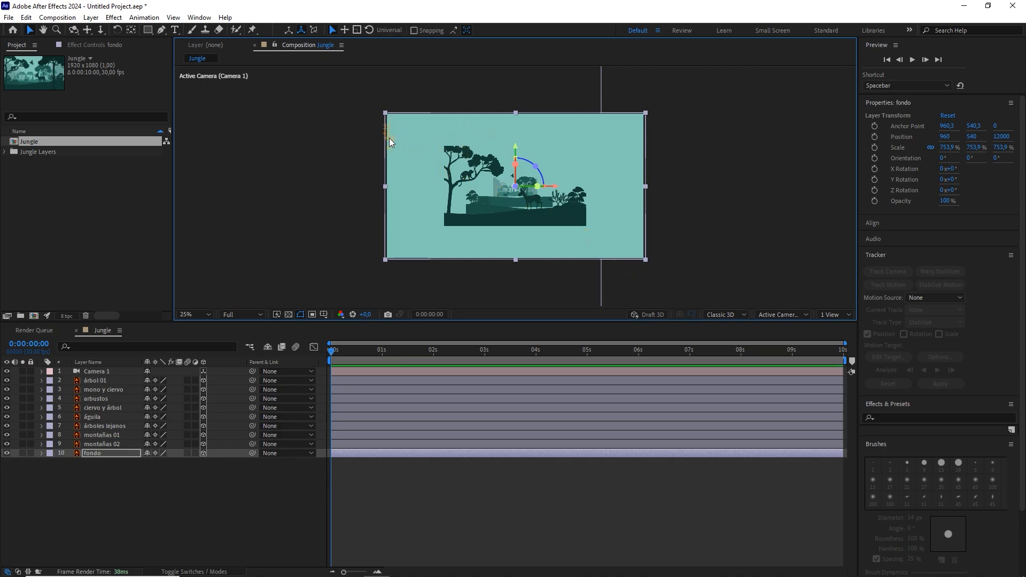
pyautogui.click(122, 443)
pyautogui.moveTo(533, 195); pyautogui.dragTo(628, 238)
# Scale the montañas 01 layer to about 623.2% and the árboles lejanos layer to about 742.2%
pyautogui.click(127, 436)
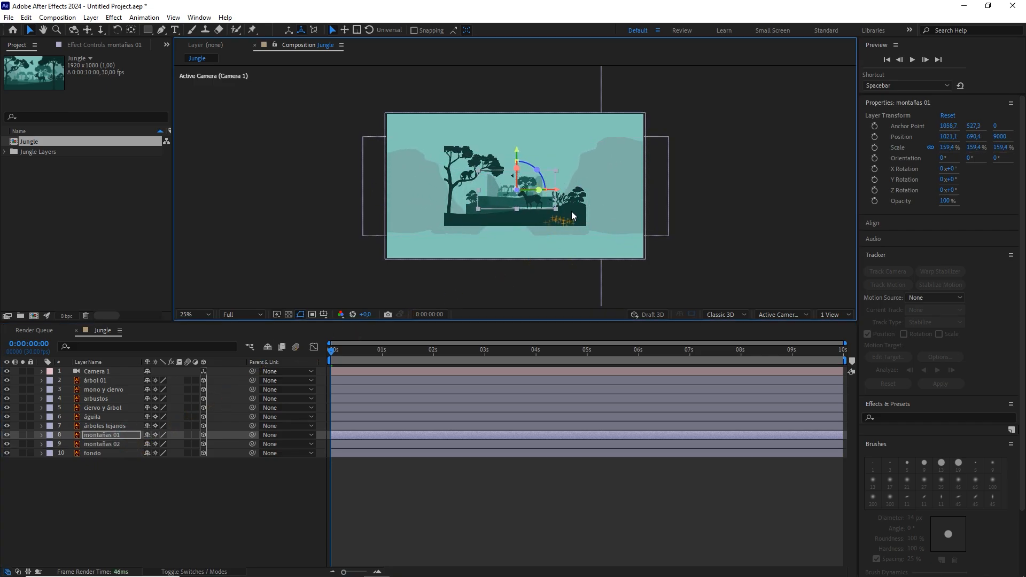
pyautogui.moveTo(572, 210); pyautogui.dragTo(669, 256)
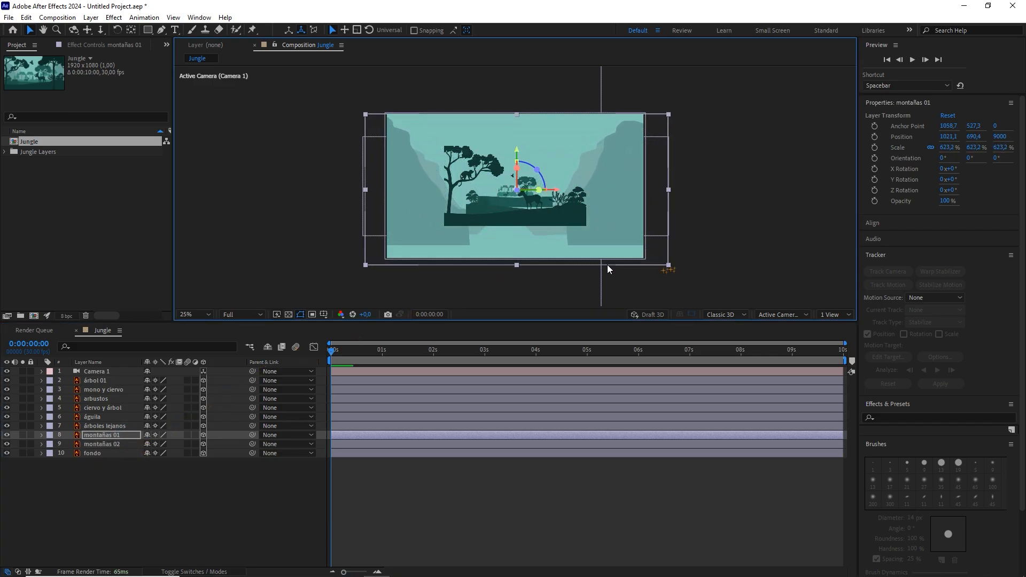
pyautogui.click(106, 426)
pyautogui.moveTo(535, 197); pyautogui.dragTo(657, 241)
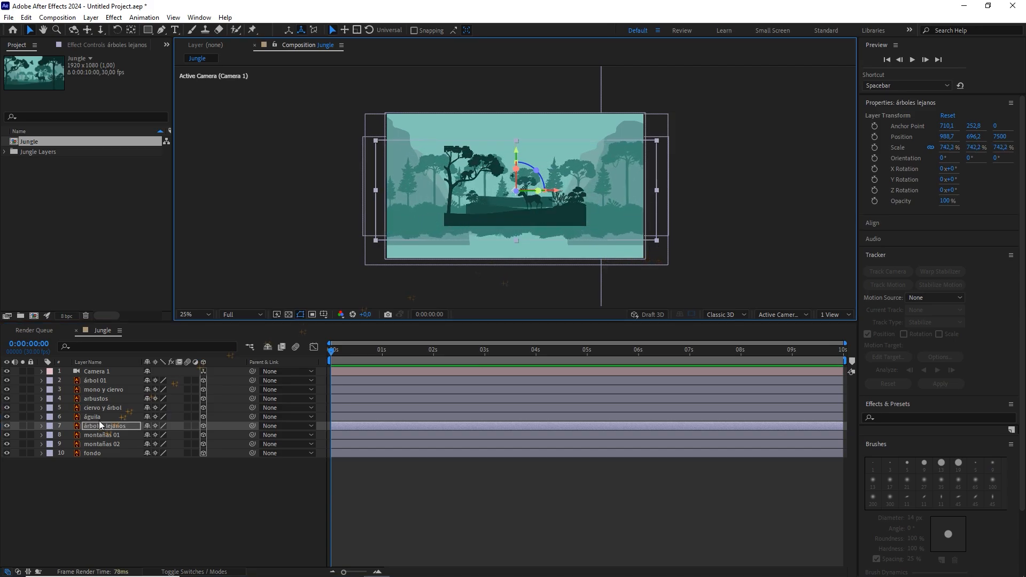
# Enlarge the águila layer and scale the ciervo y árbol layer to about 354.4%
pyautogui.click(92, 417)
pyautogui.press('/')
pyautogui.moveTo(513, 152); pyautogui.dragTo(518, 158)
pyautogui.scroll(-1, 537, 169)
pyautogui.click(131, 407)
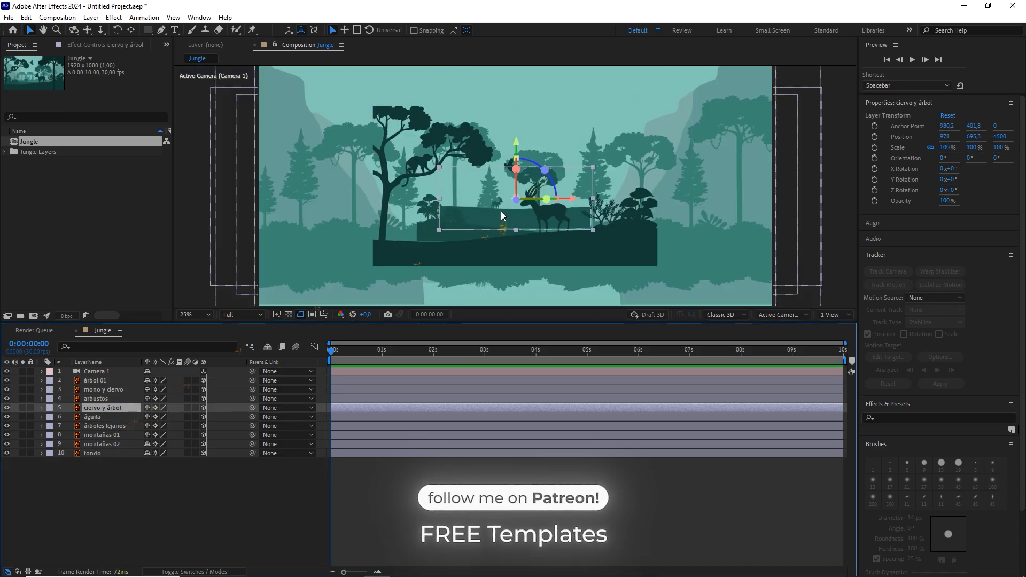
pyautogui.scroll(-2, 502, 211)
pyautogui.moveTo(554, 207); pyautogui.dragTo(644, 247)
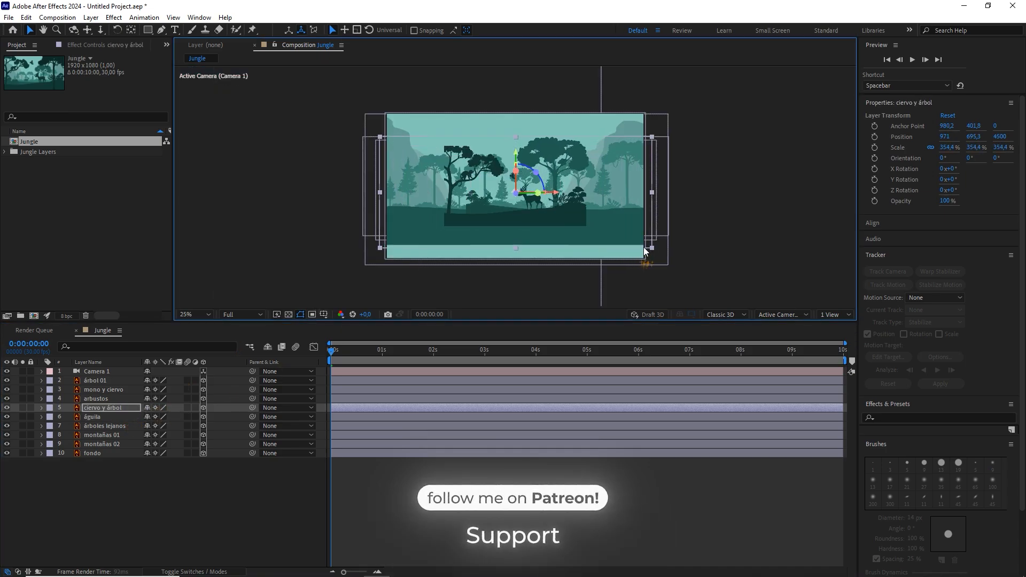
# Enlarge the arbustos layer to fill the frame's width and scale the mono y ciervo layer to about 191.9%
pyautogui.click(117, 398)
pyautogui.moveTo(532, 216); pyautogui.dragTo(683, 269)
pyautogui.click(99, 390)
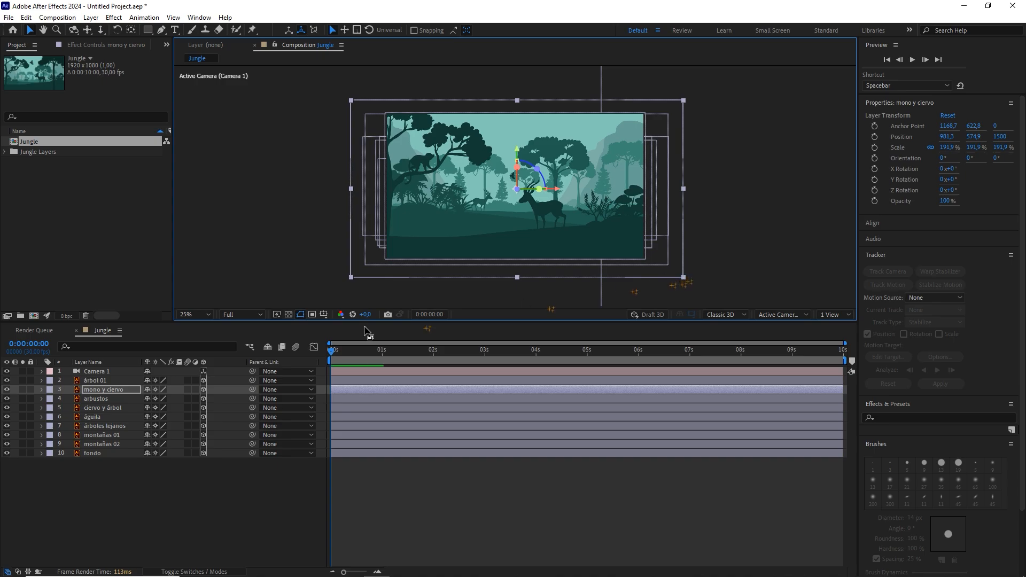
# Scale the árbol 01 layer to about 27.7% and move it to X position 1118.1, framing the scene's right edge
pyautogui.click(101, 380)
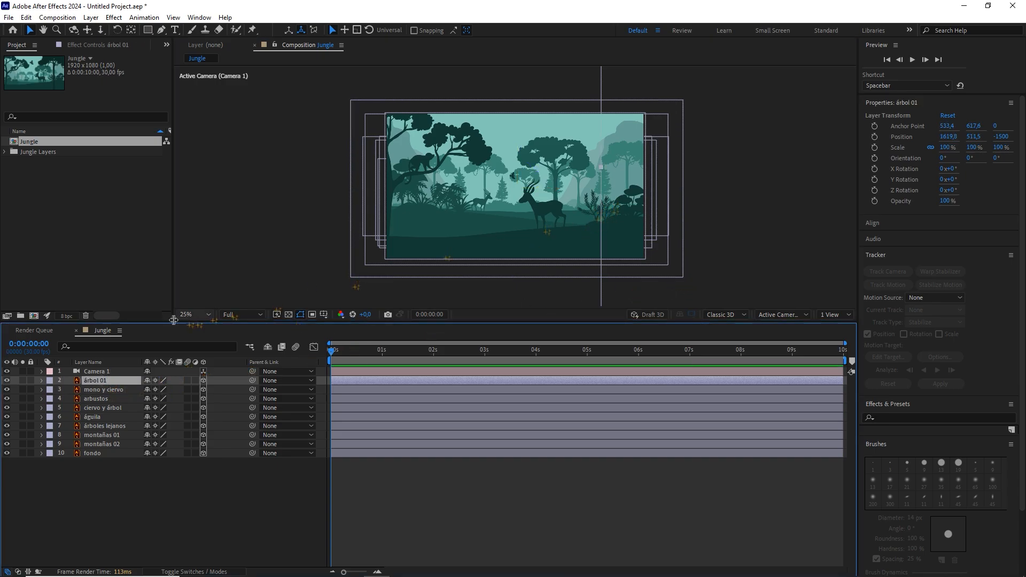
pyautogui.press(',')
pyautogui.press(',')
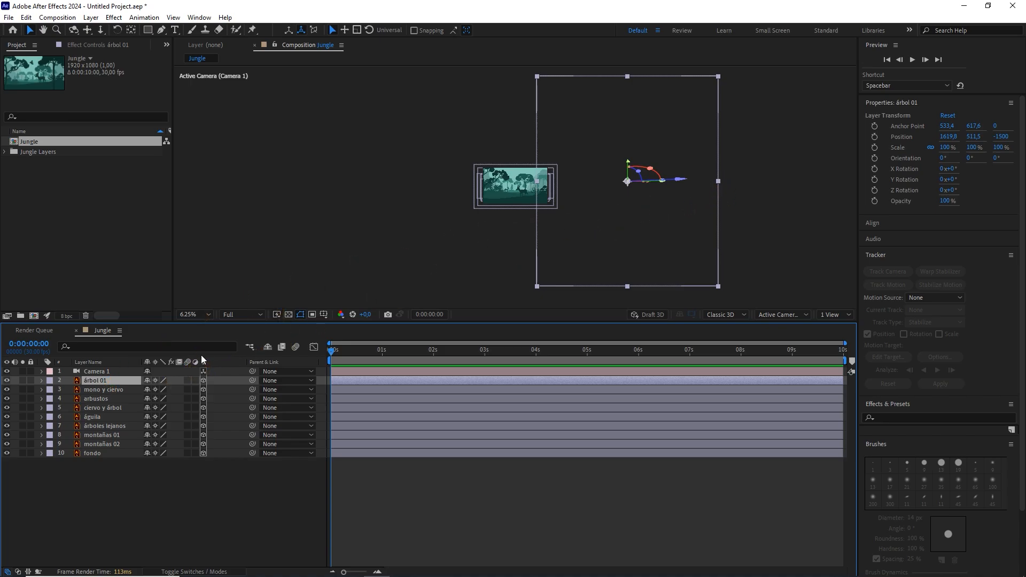
pyautogui.press('p')
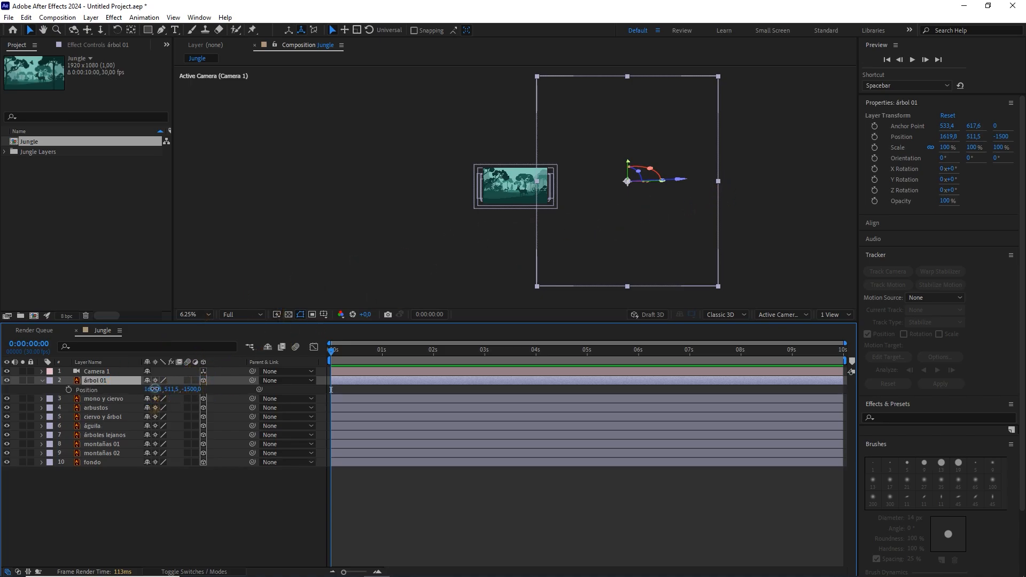
pyautogui.moveTo(151, 388); pyautogui.dragTo(8, 380)
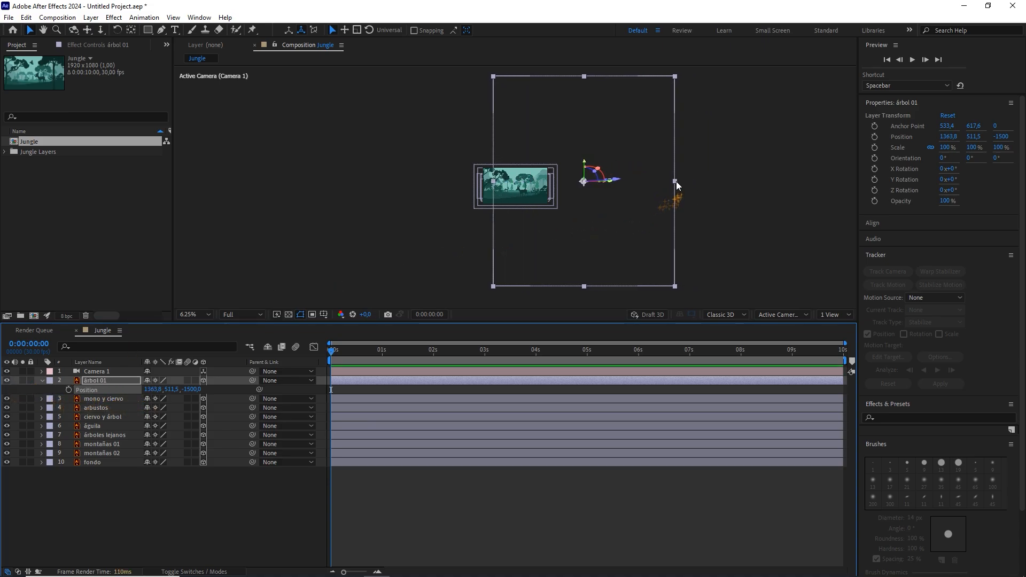
pyautogui.moveTo(676, 181); pyautogui.dragTo(629, 185)
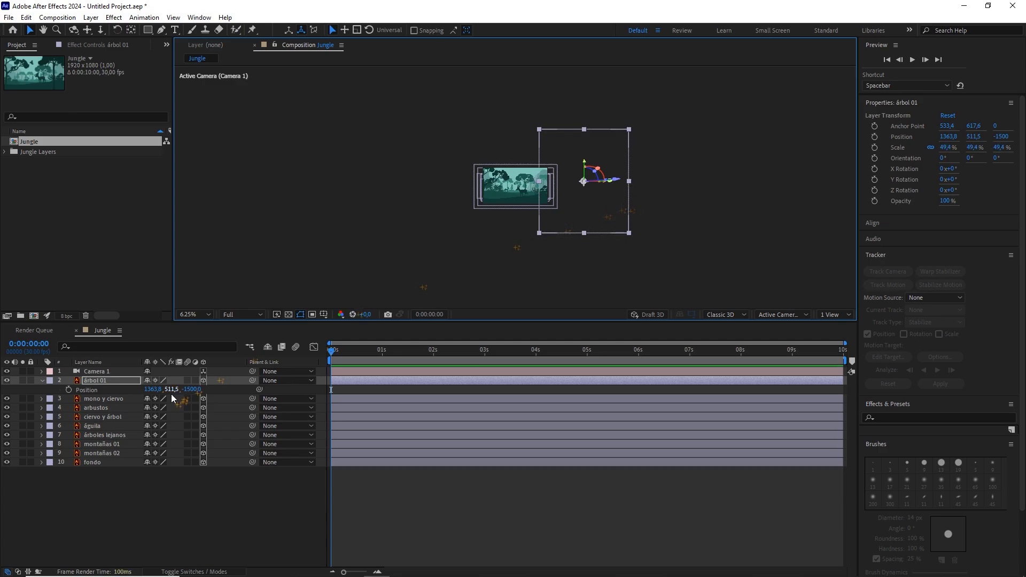
pyautogui.moveTo(152, 389); pyautogui.dragTo(141, 390)
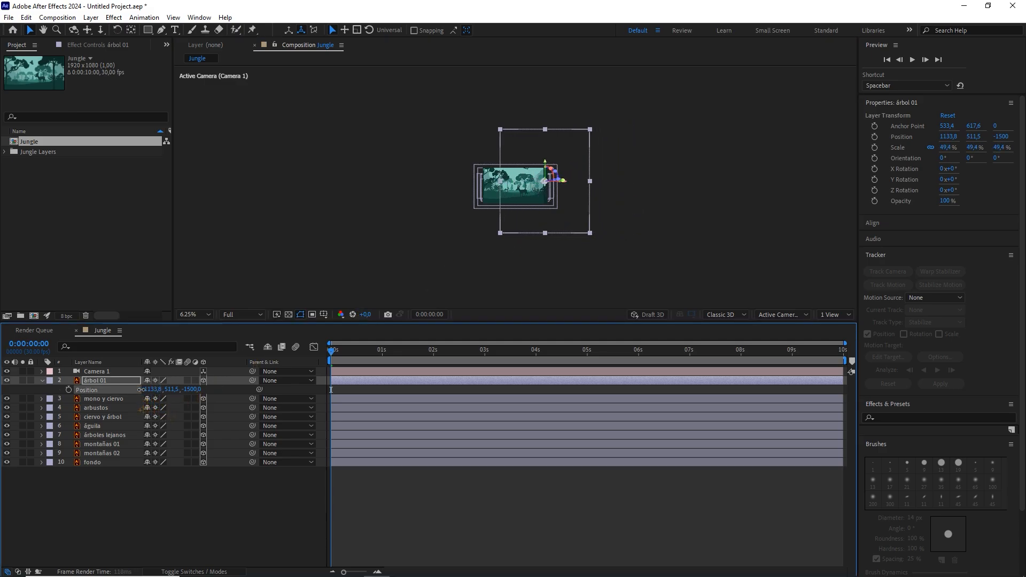
pyautogui.scroll(1, 634, 193)
pyautogui.moveTo(663, 174); pyautogui.dragTo(599, 178)
pyautogui.scroll(1, 612, 183)
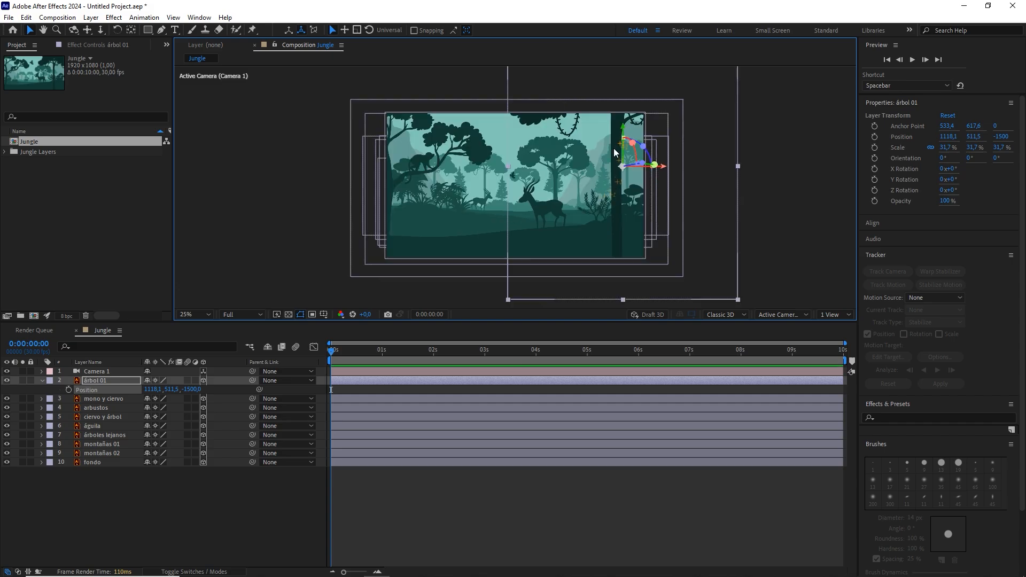
pyautogui.moveTo(736, 167); pyautogui.dragTo(723, 167)
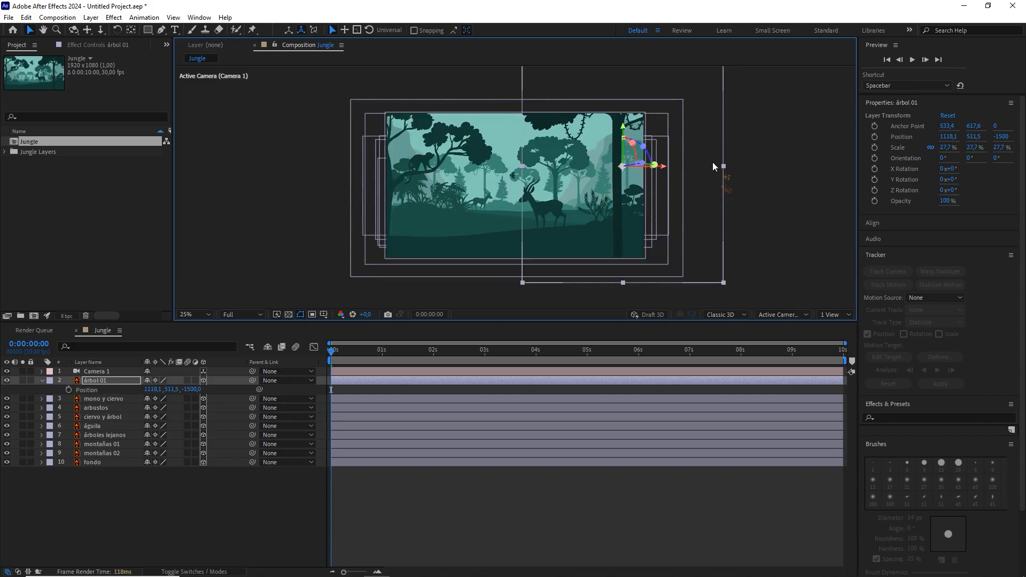
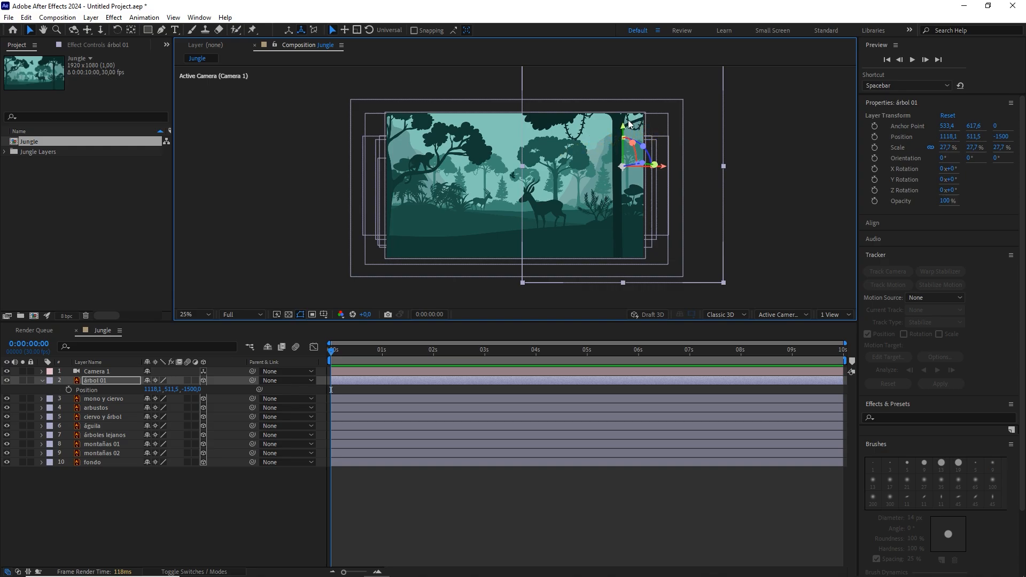
pyautogui.click(145, 488)
# Add a Position keyframe to Camera 1 at 7 seconds
pyautogui.press(',')
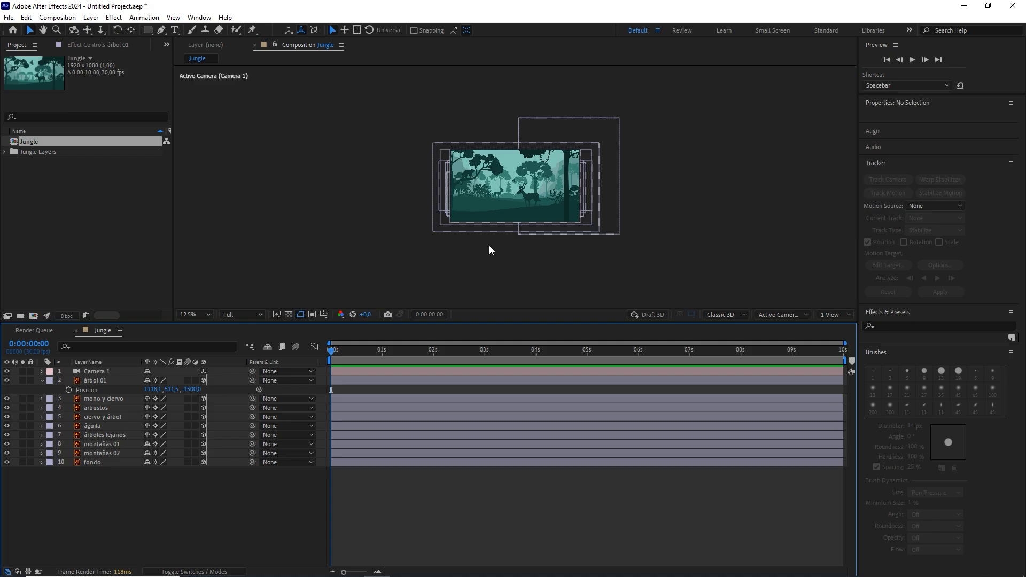
pyautogui.click(121, 369)
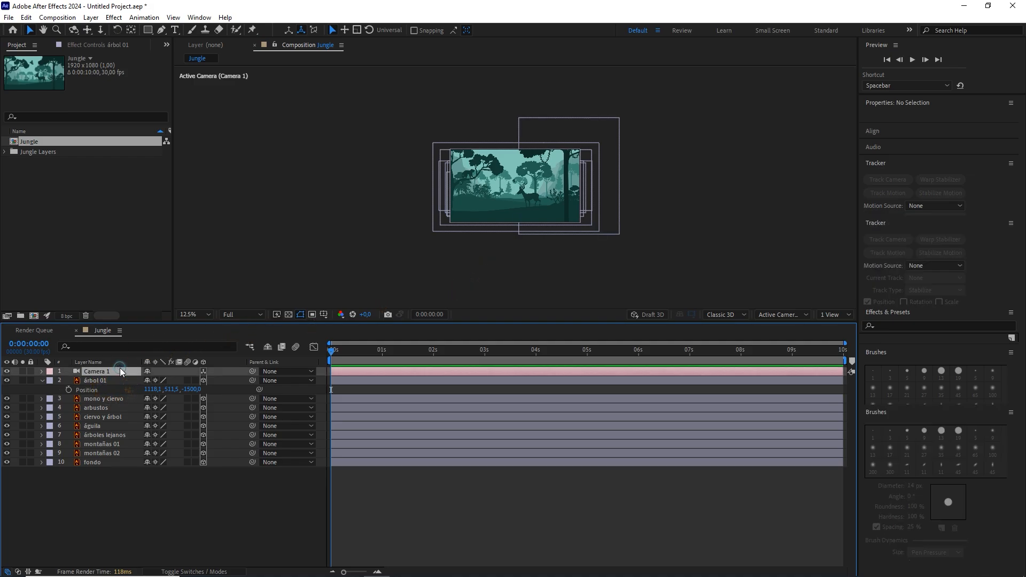
pyautogui.press('p')
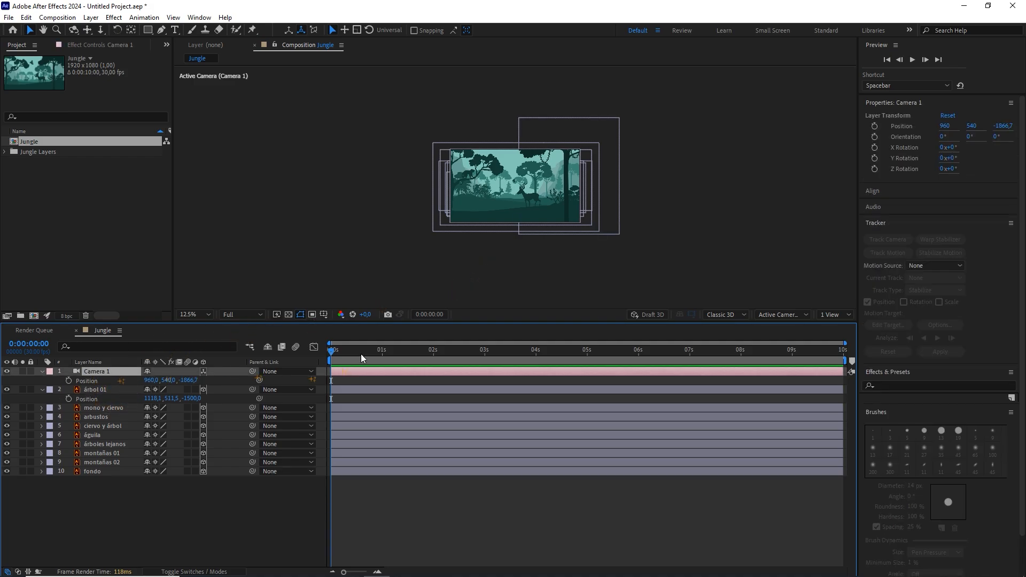
pyautogui.moveTo(395, 355); pyautogui.dragTo(688, 369)
pyautogui.click(68, 380)
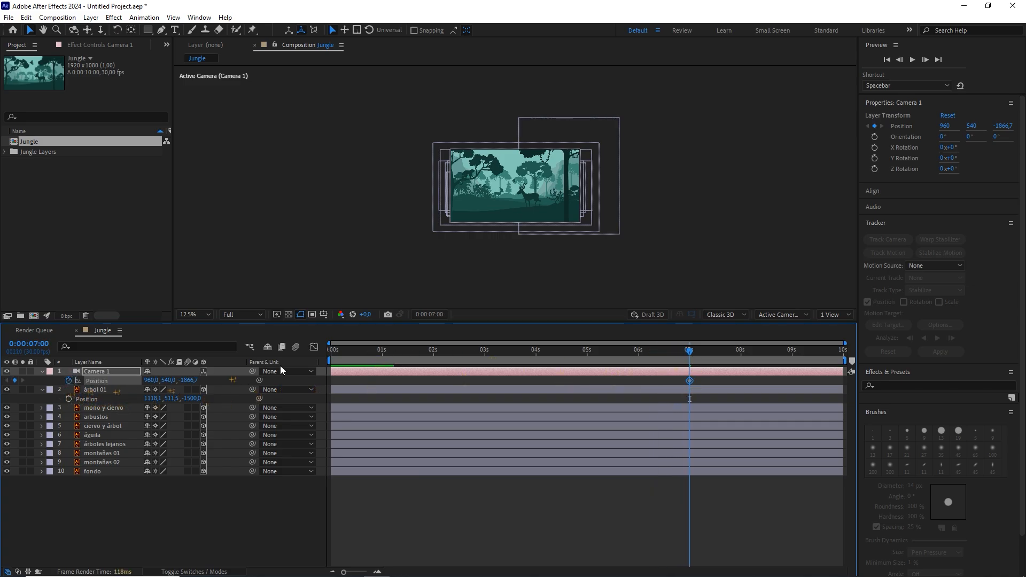
# Set Camera 1's Z position to 8000 at 0 seconds, working with a two-view layout that shows the layers from the top
pyautogui.moveTo(643, 355); pyautogui.dragTo(329, 355)
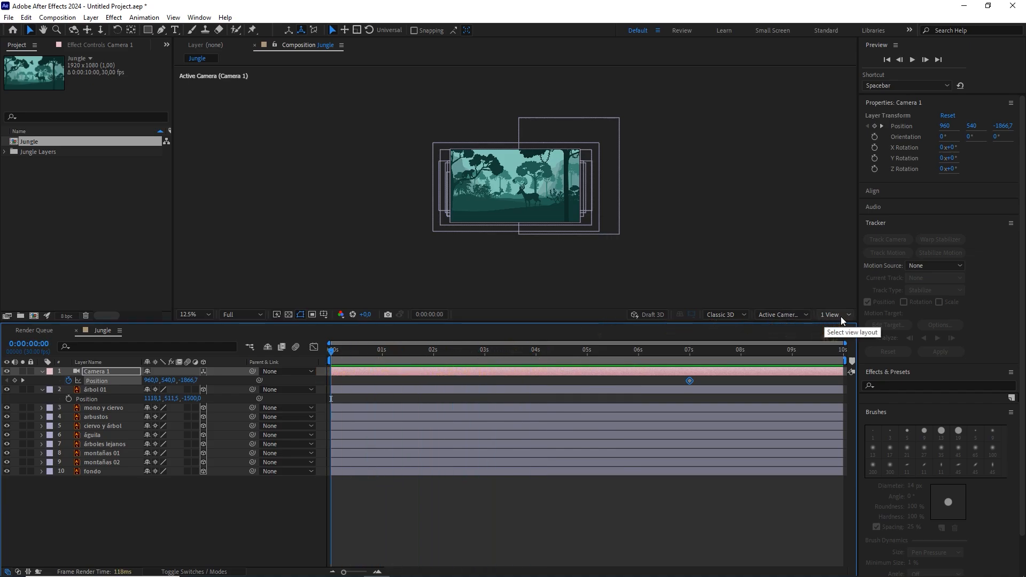
pyautogui.click(841, 316)
pyautogui.click(842, 336)
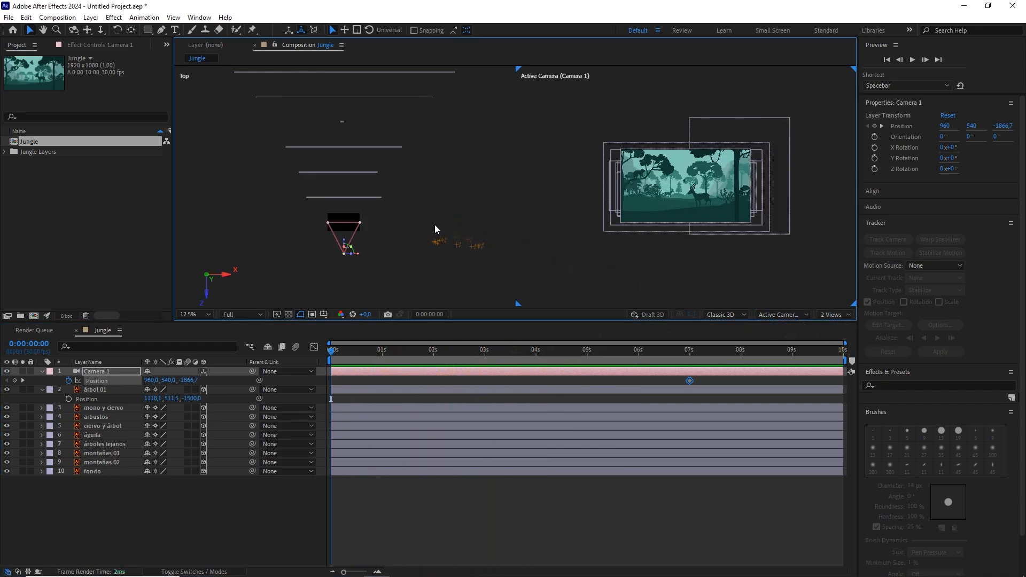
pyautogui.scroll(-1, 420, 165)
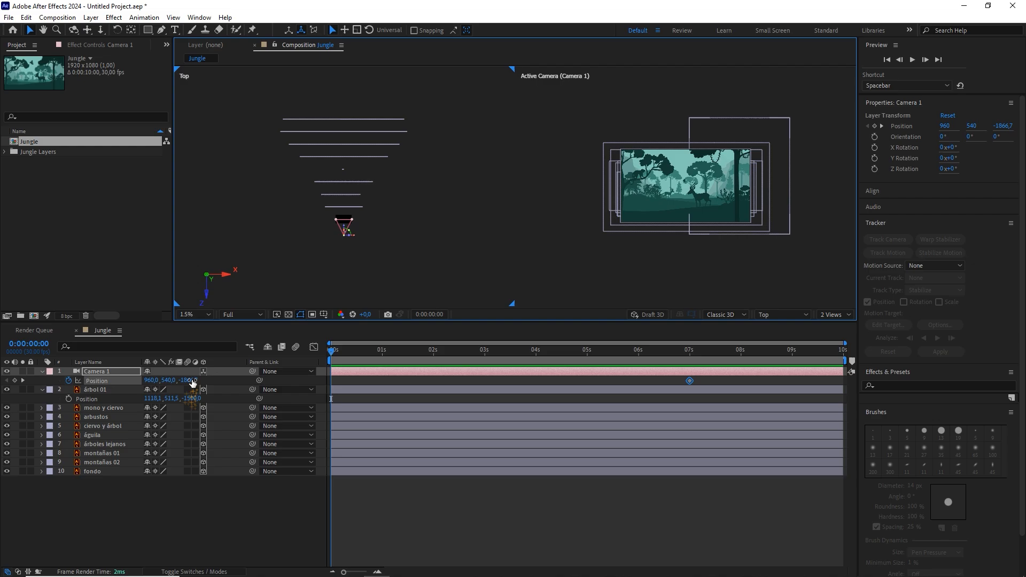
pyautogui.moveTo(195, 380); pyautogui.dragTo(430, 339)
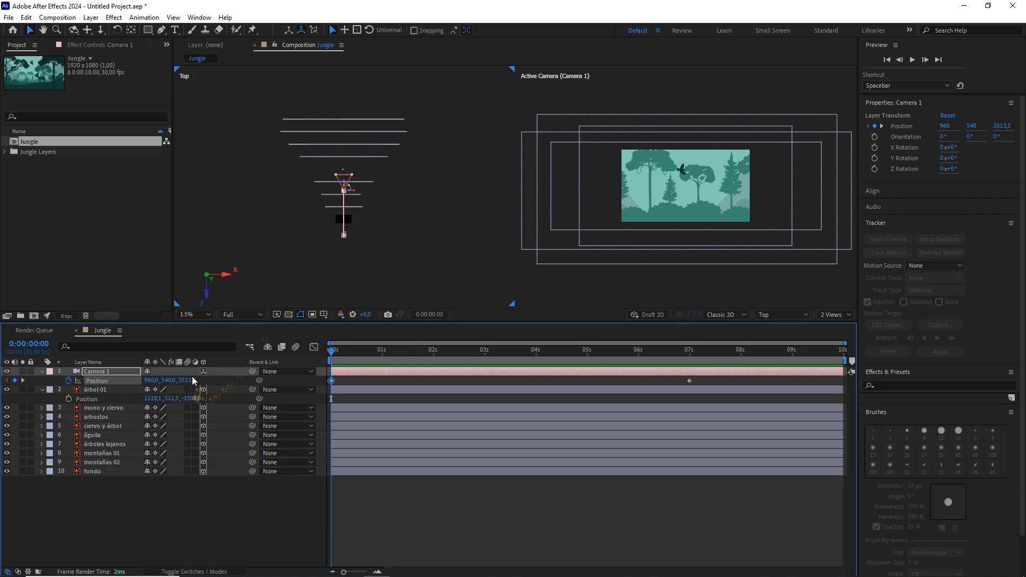
pyautogui.moveTo(188, 379); pyautogui.dragTo(425, 350)
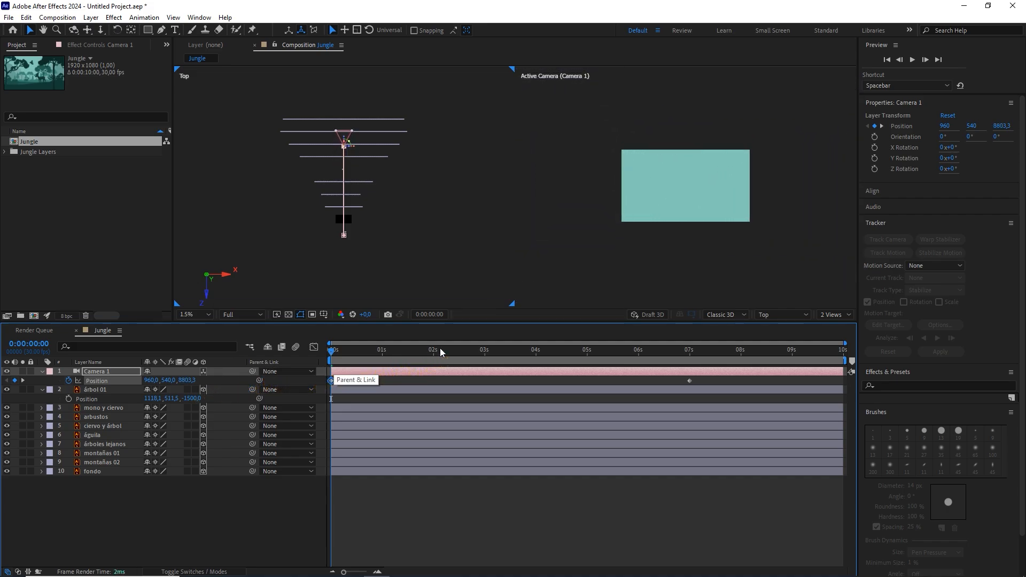
pyautogui.click(190, 379)
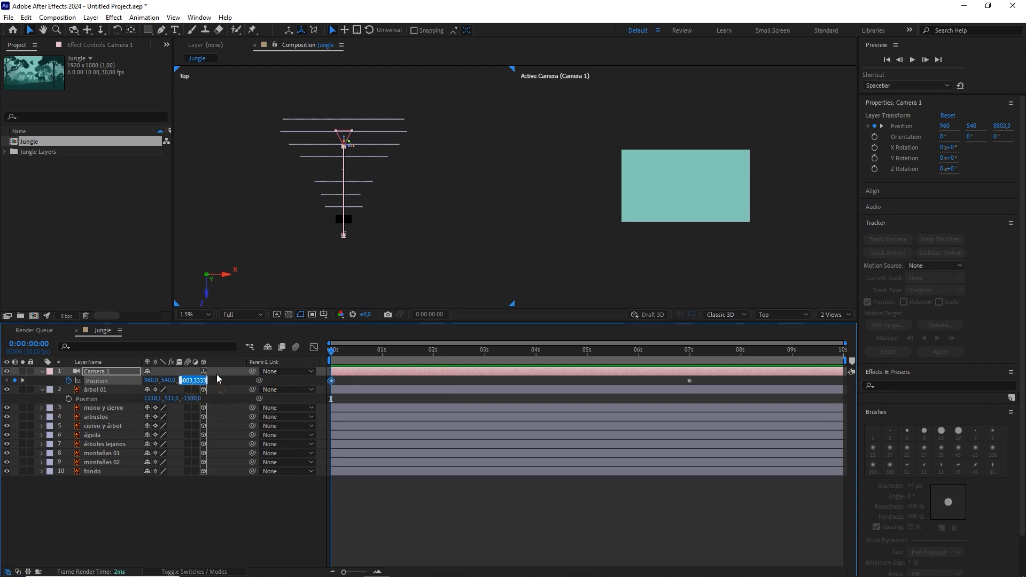
pyautogui.write('8000')
# Apply Easy Ease to Camera 1's 7-second Position keyframe, lengthen its incoming speed-graph handle to about 5 seconds, and restore the single view
pyautogui.click(133, 373)
pyautogui.moveTo(707, 382); pyautogui.dragTo(669, 383)
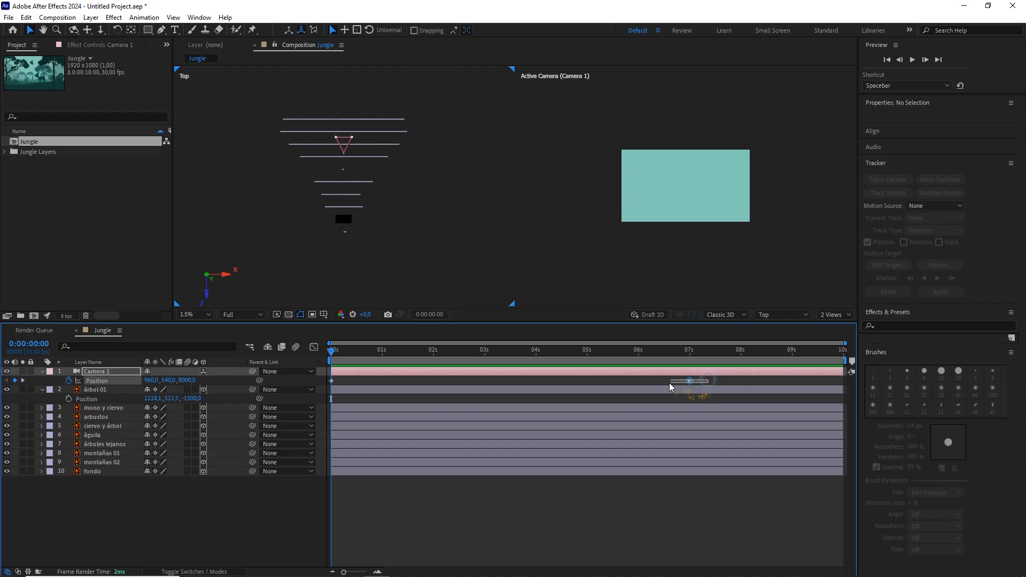
pyautogui.press('F9')
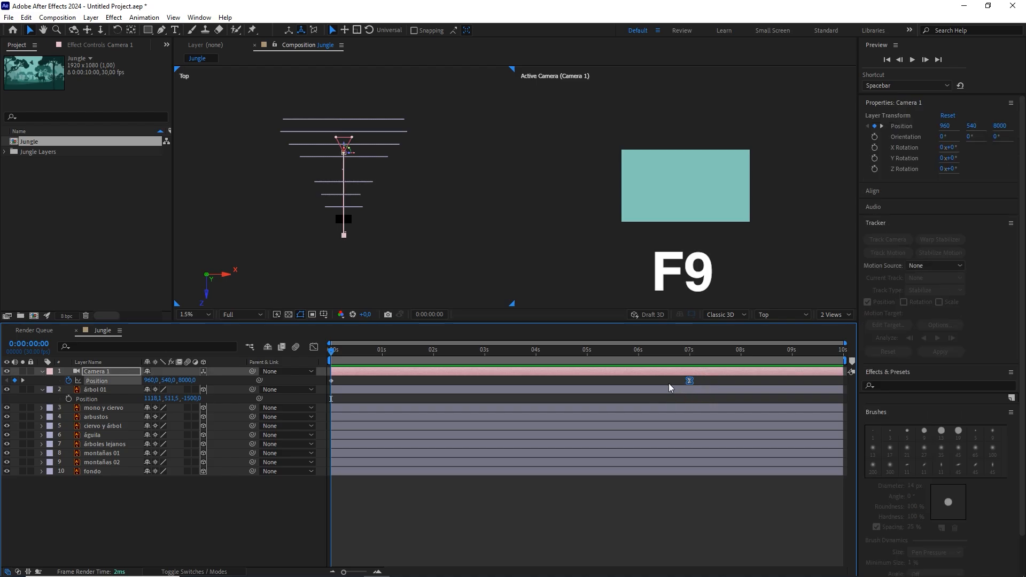
pyautogui.click(314, 346)
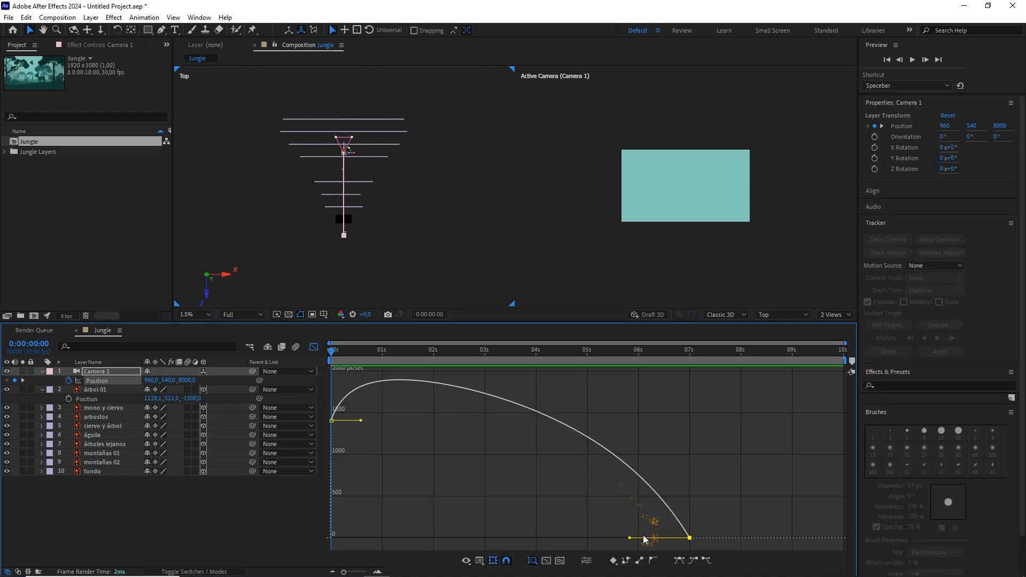
pyautogui.moveTo(629, 538); pyautogui.dragTo(591, 542)
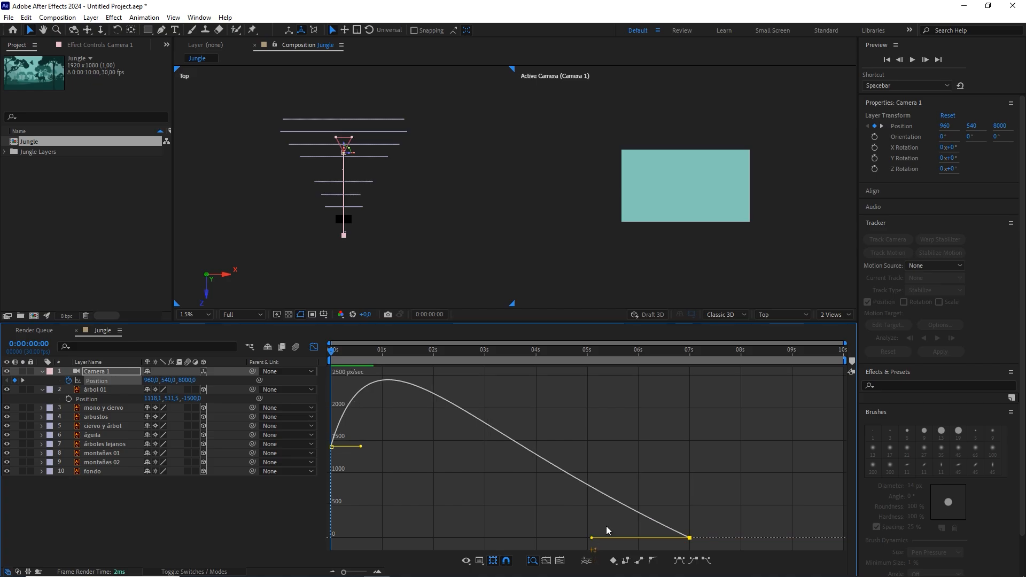
pyautogui.click(831, 314)
pyautogui.click(819, 327)
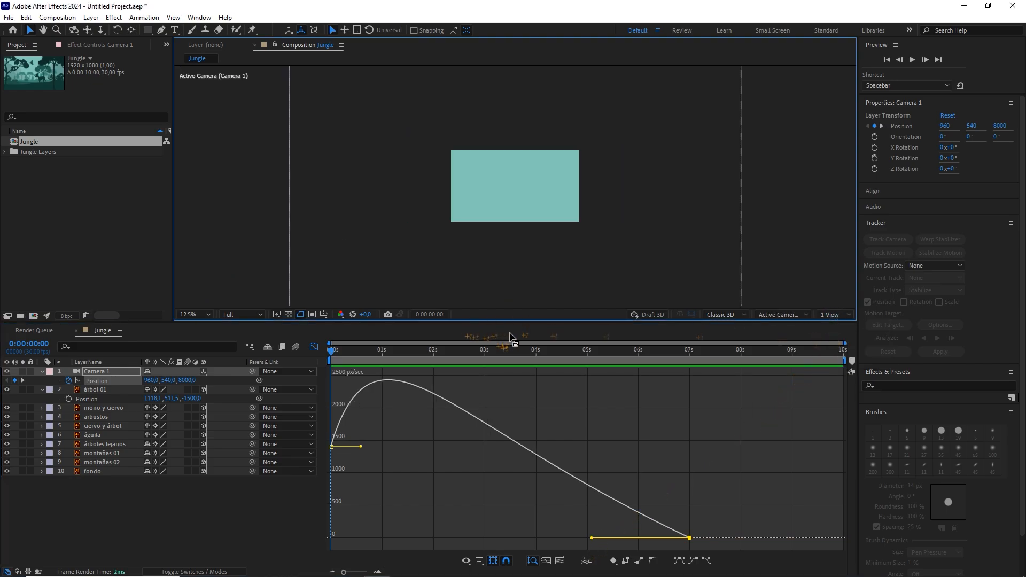
pyautogui.click(314, 347)
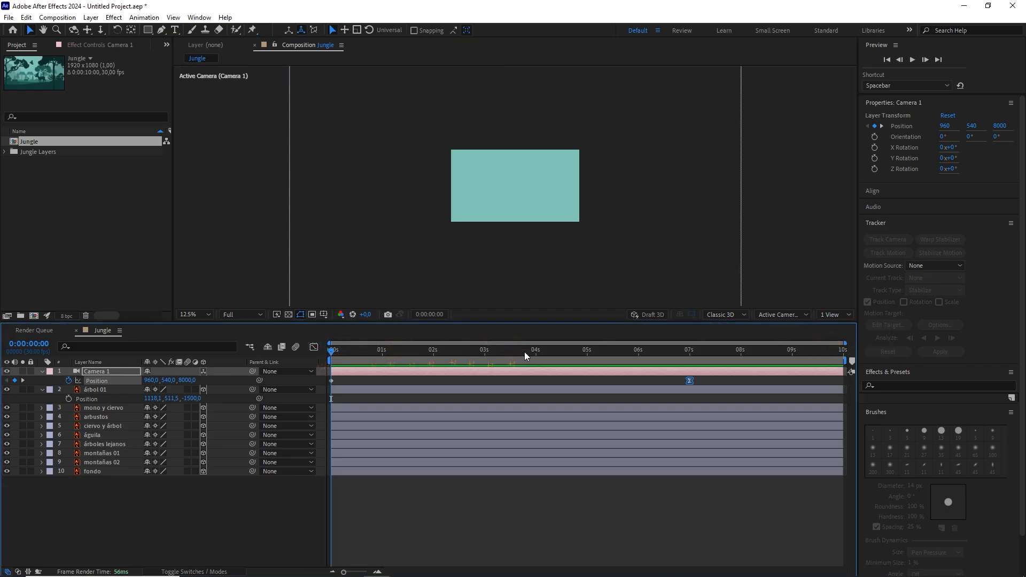
# Check the scene around 0:00:04:17 and lower the arbustos layer to a Y position of 935.8
pyautogui.moveTo(693, 356); pyautogui.dragTo(565, 346)
pyautogui.press('.')
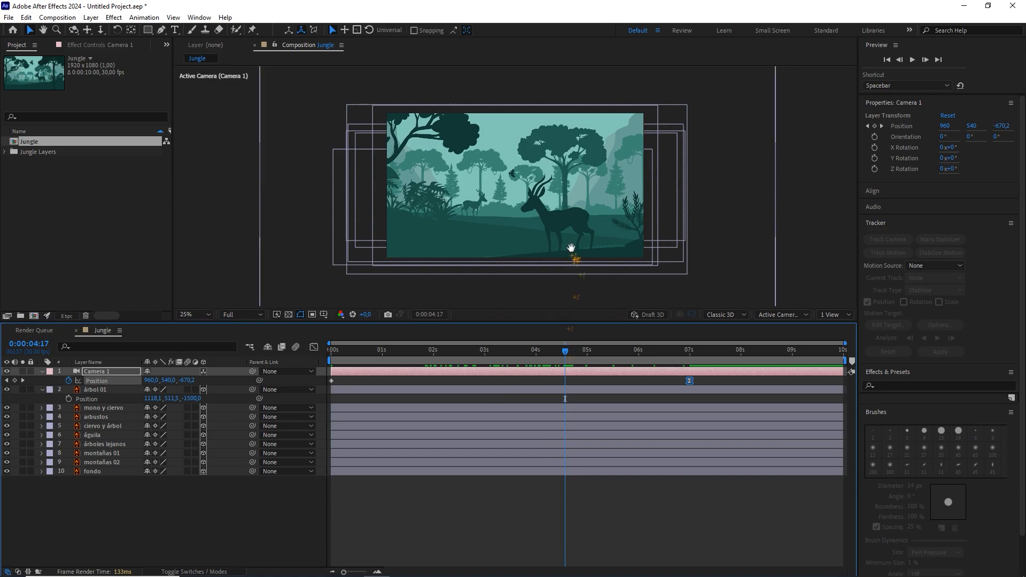
pyautogui.scroll(2, 569, 235)
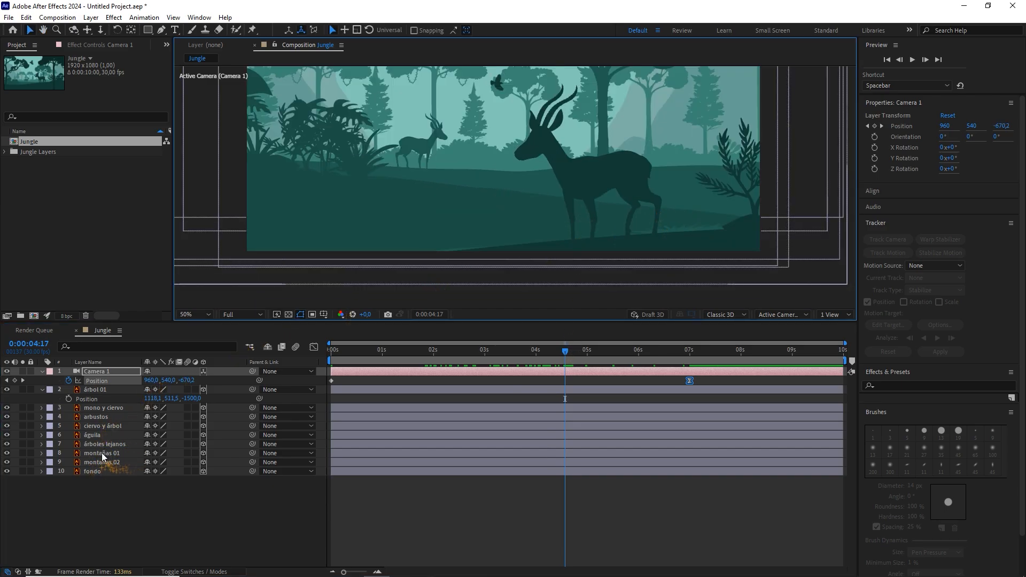
pyautogui.click(98, 418)
pyautogui.click(22, 416)
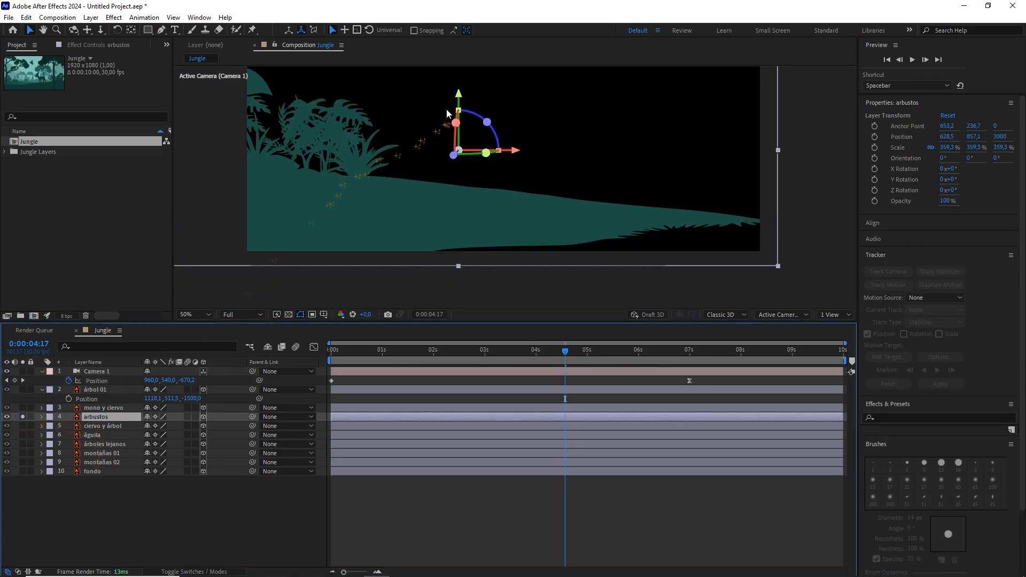
pyautogui.click(460, 97)
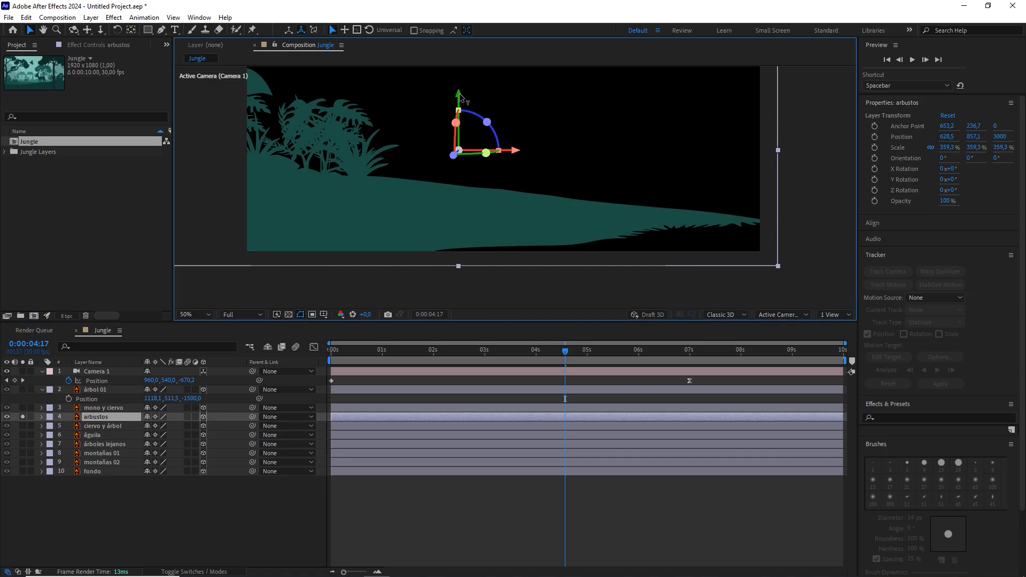
pyautogui.click(22, 416)
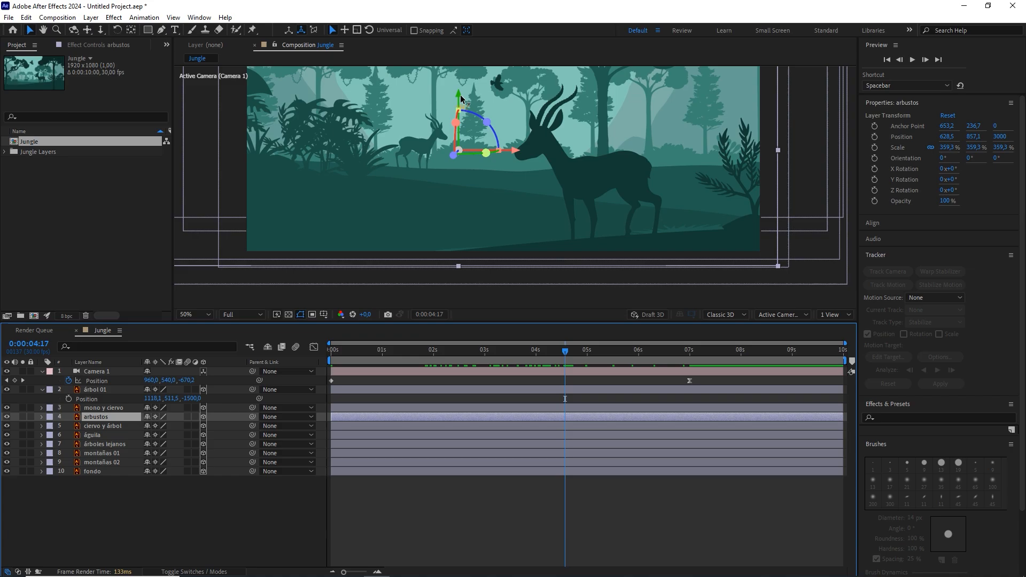
pyautogui.moveTo(460, 96); pyautogui.dragTo(470, 109)
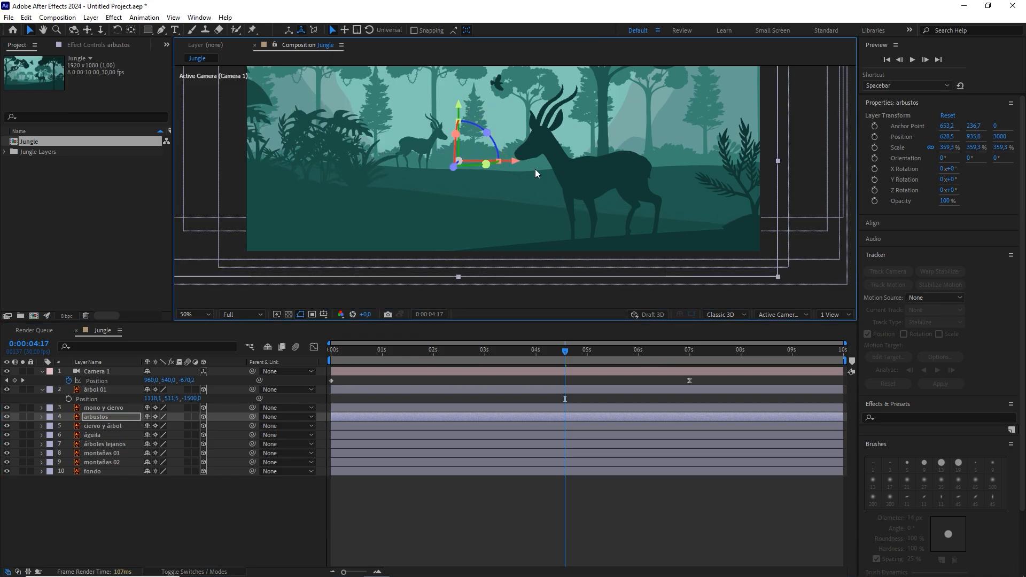
# Fit the composition in the viewer and preview the camera animation from 0 seconds
pyautogui.scroll(-2, 535, 169)
pyautogui.moveTo(529, 126); pyautogui.dragTo(540, 148)
pyautogui.moveTo(559, 353); pyautogui.dragTo(311, 360)
pyautogui.click(197, 316)
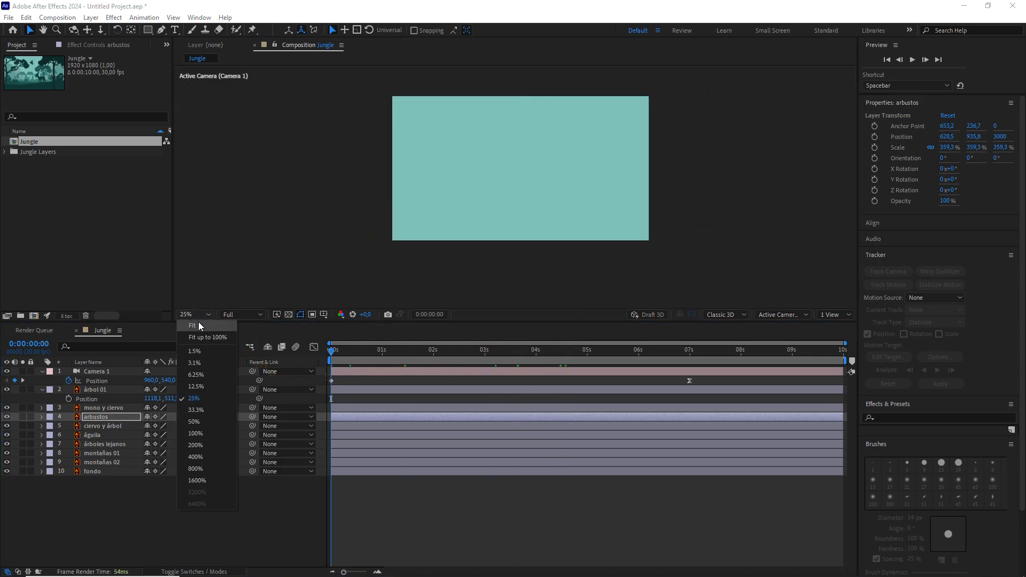
pyautogui.click(198, 325)
pyautogui.click(259, 516)
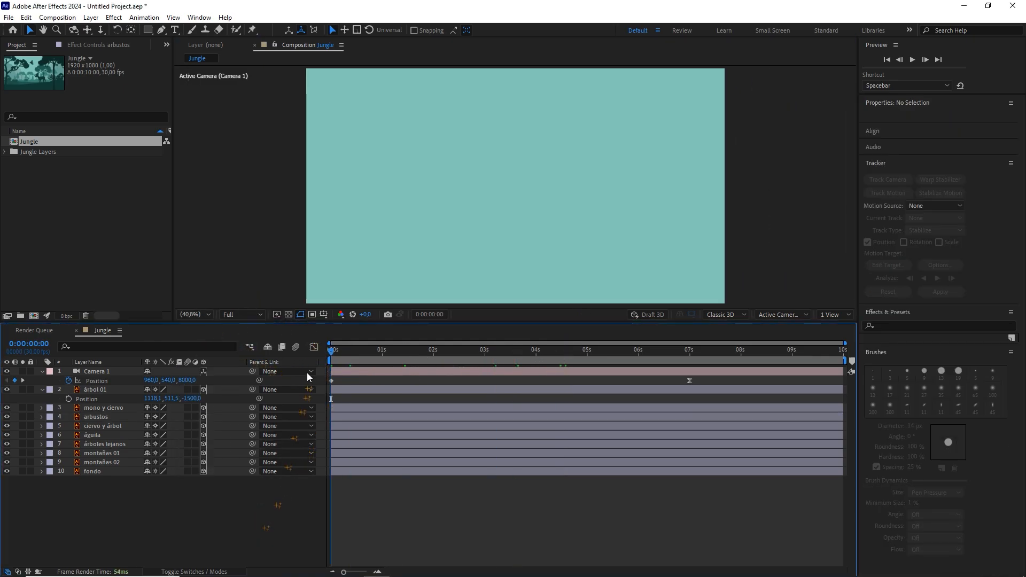
pyautogui.moveTo(298, 335); pyautogui.dragTo(300, 375)
pyautogui.press('space')
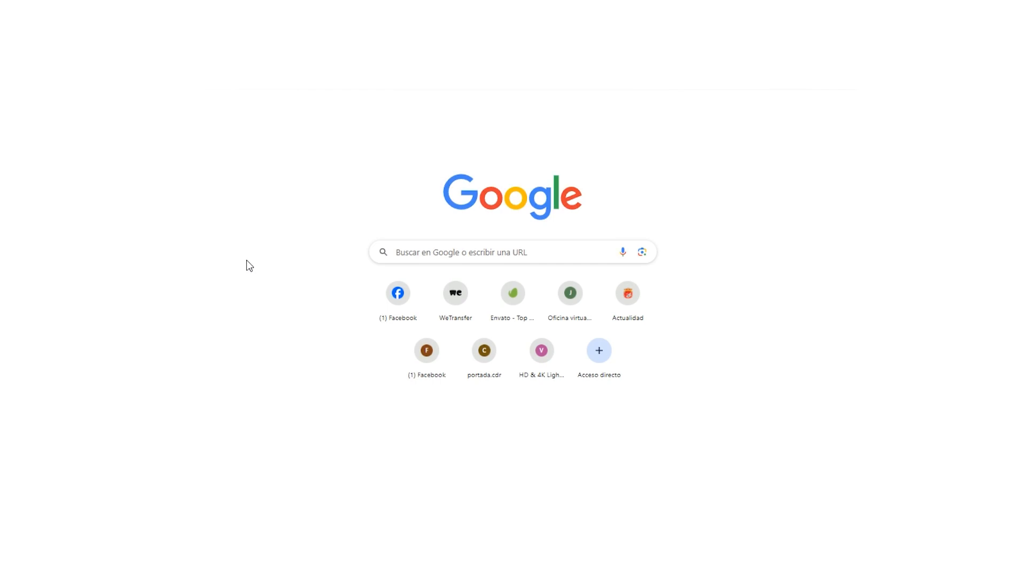
# Switch to the web browser, search Google for sketchfab, and open the site's Download Free 3D Models page
pyautogui.click(441, 252)
pyautogui.write('sketchfab')
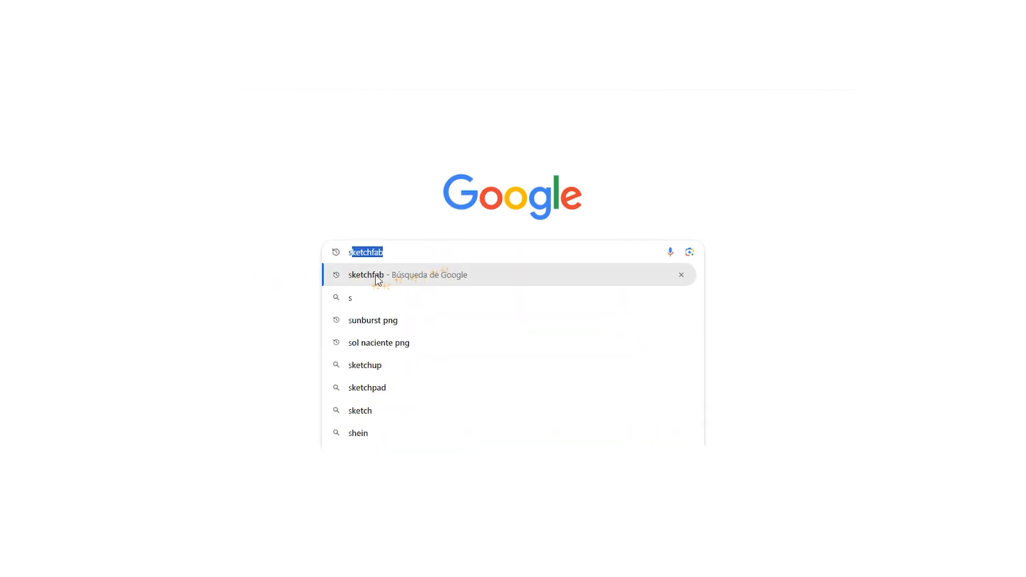
pyautogui.click(375, 275)
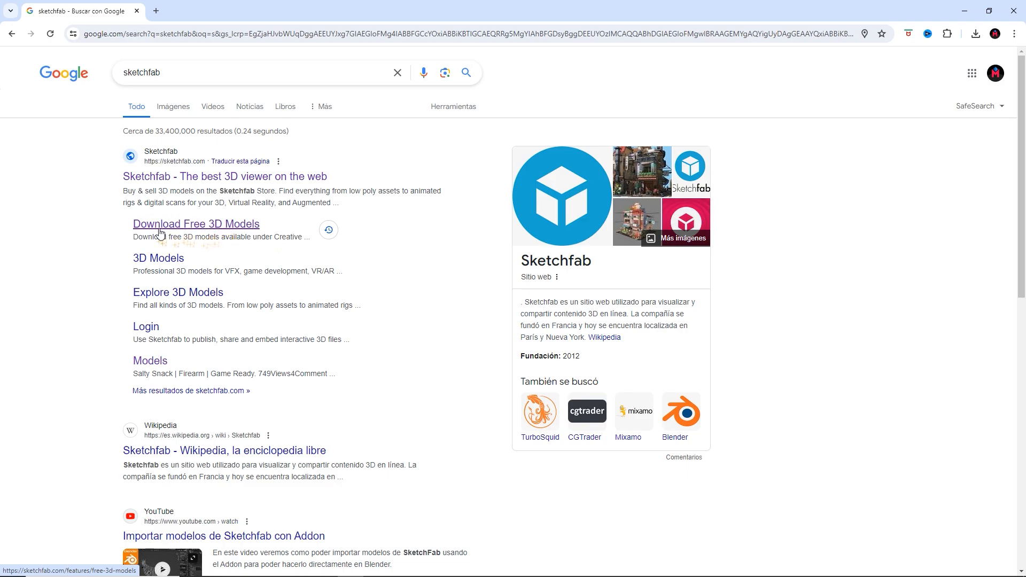
pyautogui.click(218, 225)
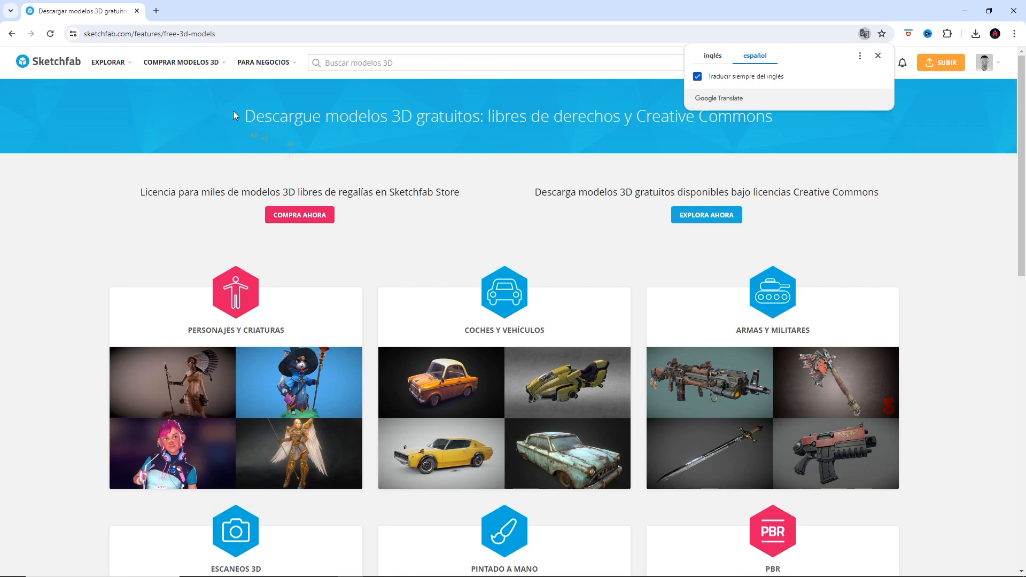
# List Sketchfab's downloadable models and browse down to the blue paz-652 bus
pyautogui.click(118, 66)
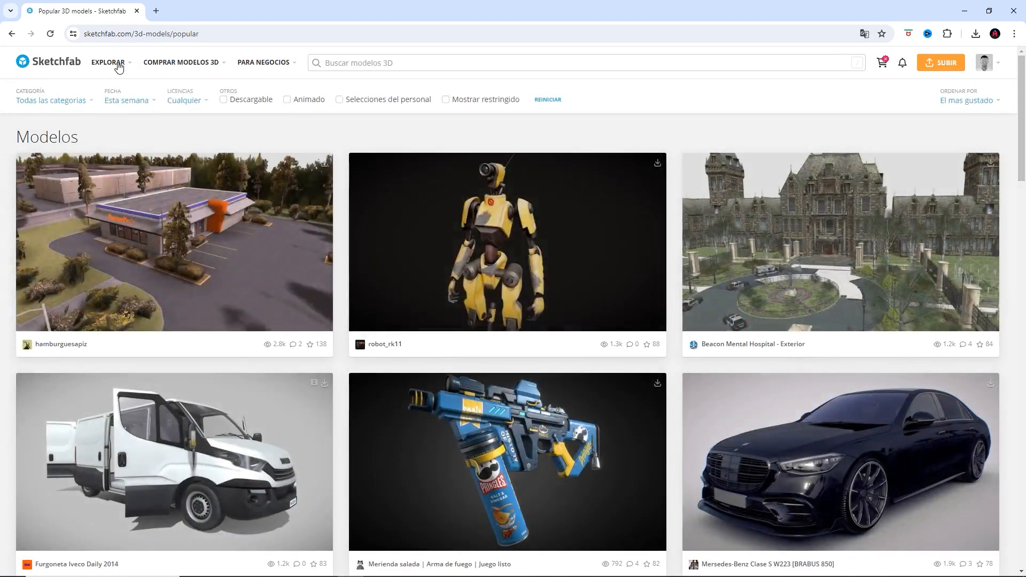
pyautogui.moveTo(118, 67)
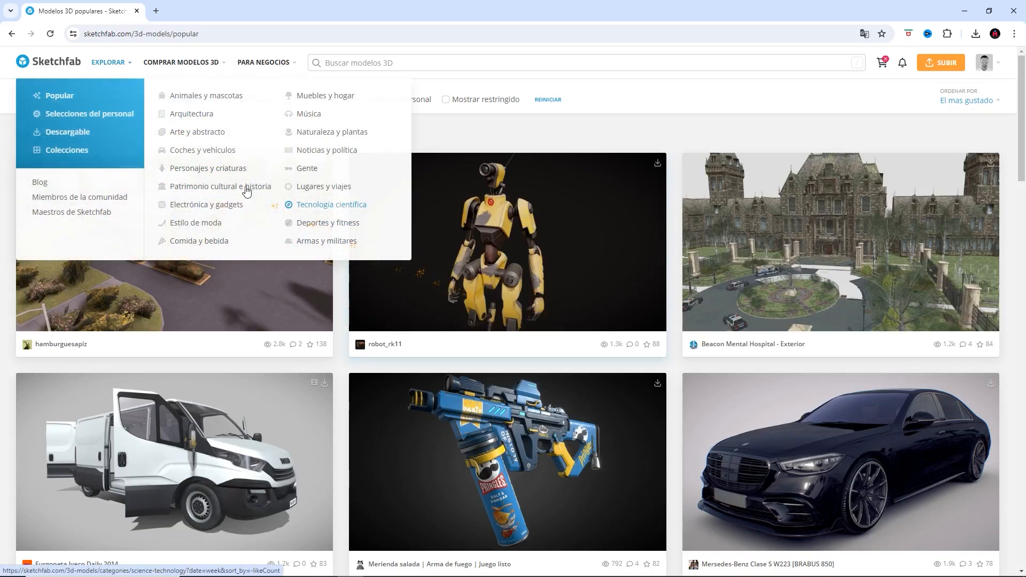
pyautogui.click(70, 131)
pyautogui.scroll(-8, 555, 283)
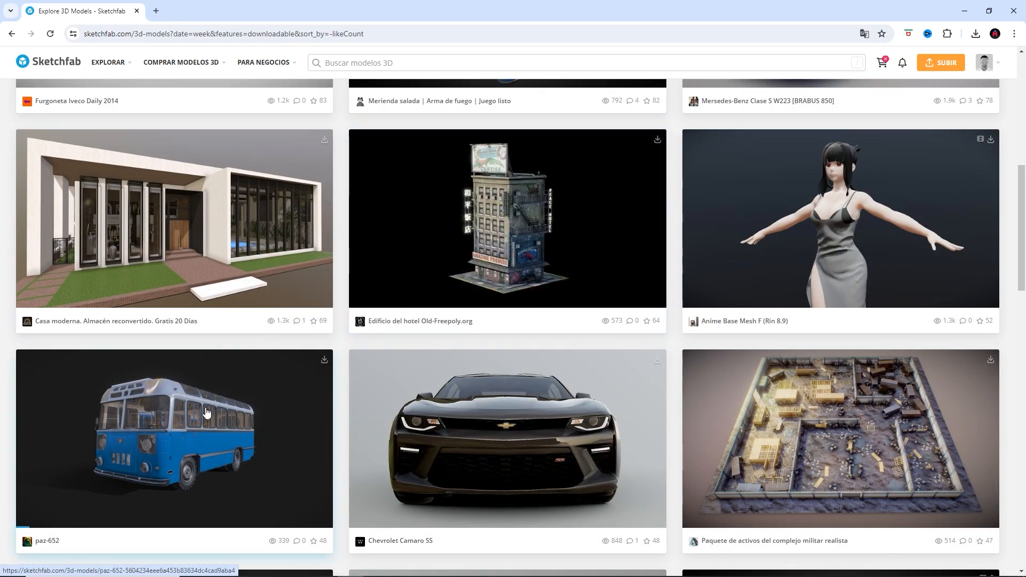
# Open the paz-652 bus model, inspect it from a different angle, and open its 3D model download options
pyautogui.click(184, 414)
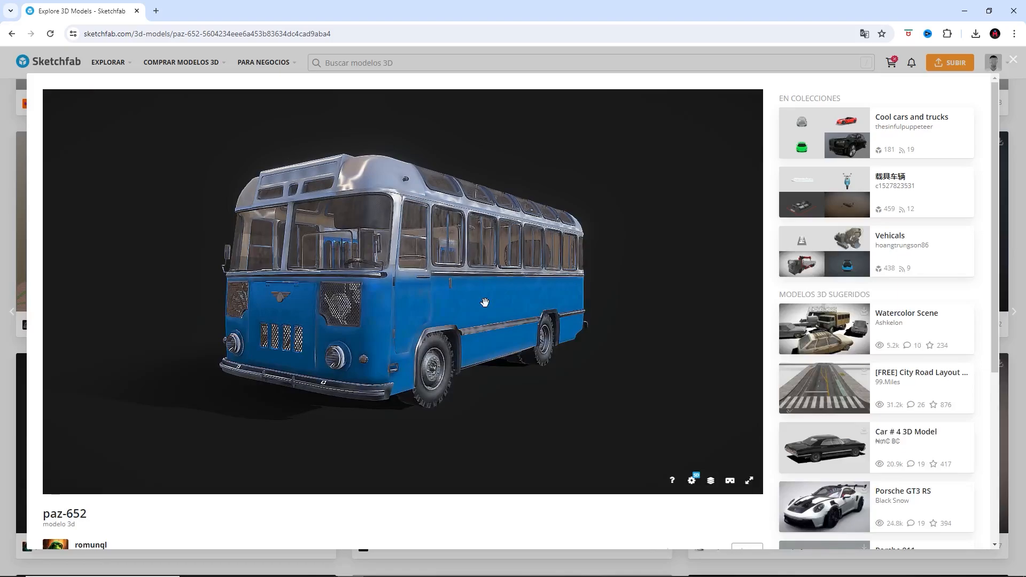
pyautogui.moveTo(484, 303); pyautogui.dragTo(424, 300)
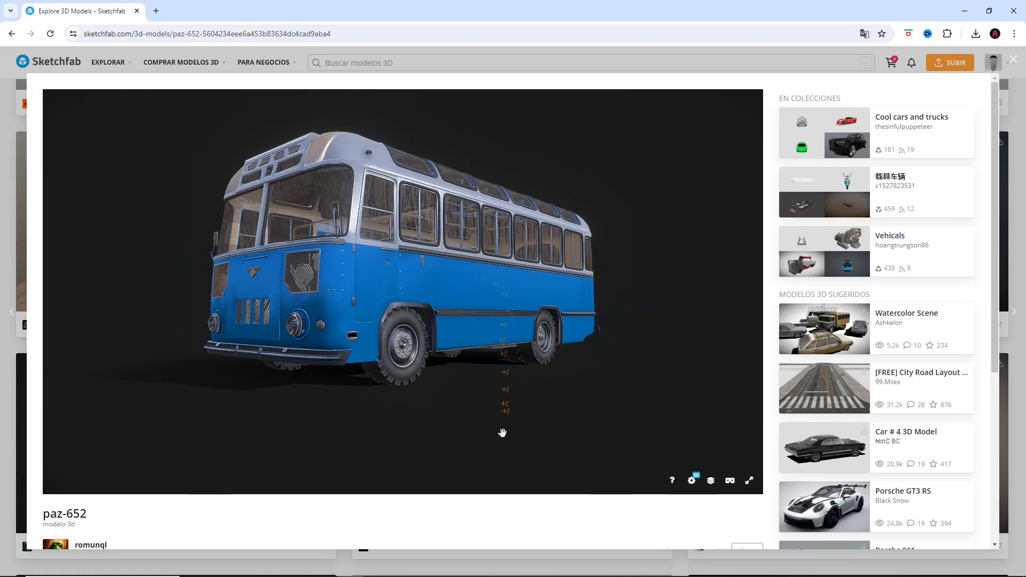
pyautogui.scroll(-4, 496, 515)
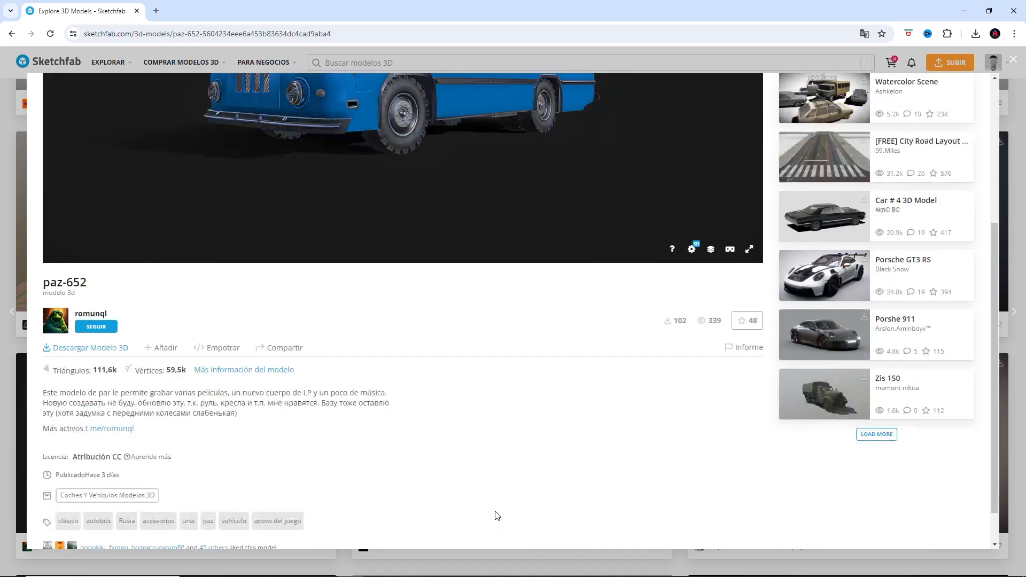
pyautogui.click(98, 348)
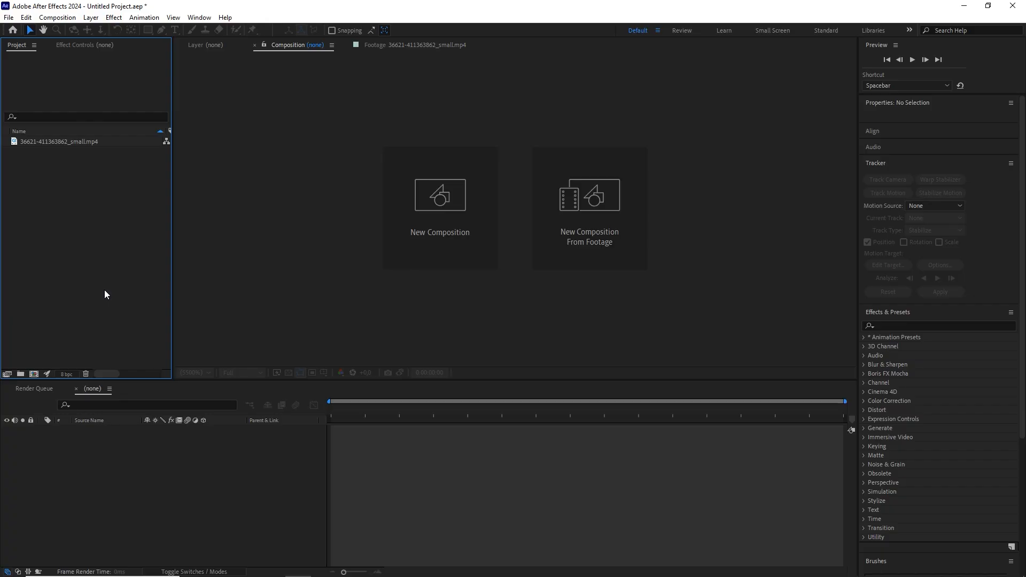
# Create a new 1920 x 1080 composition at 30 frames per second with a 10-second duration
pyautogui.click(56, 18)
pyautogui.click(60, 30)
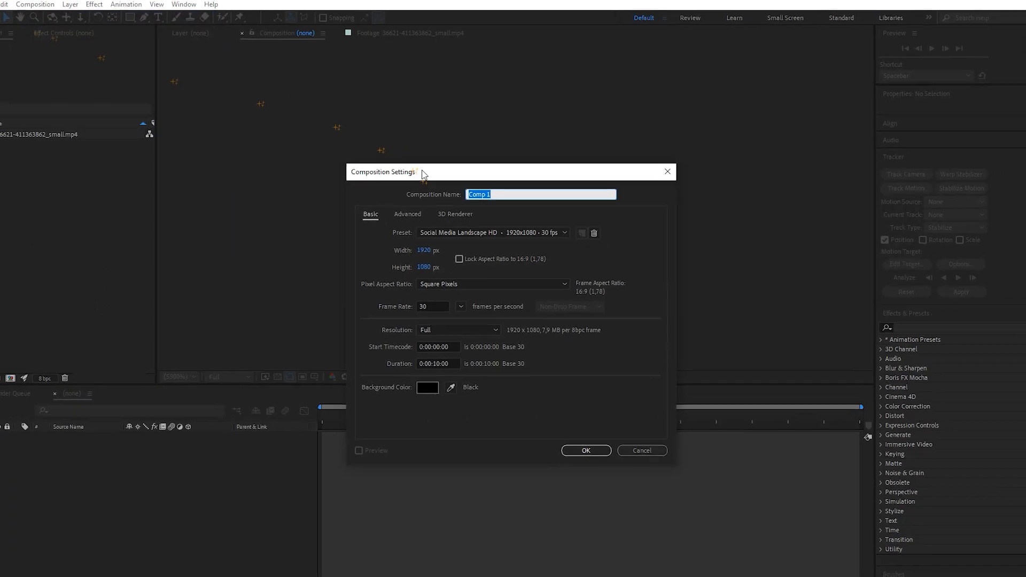
pyautogui.click(398, 242)
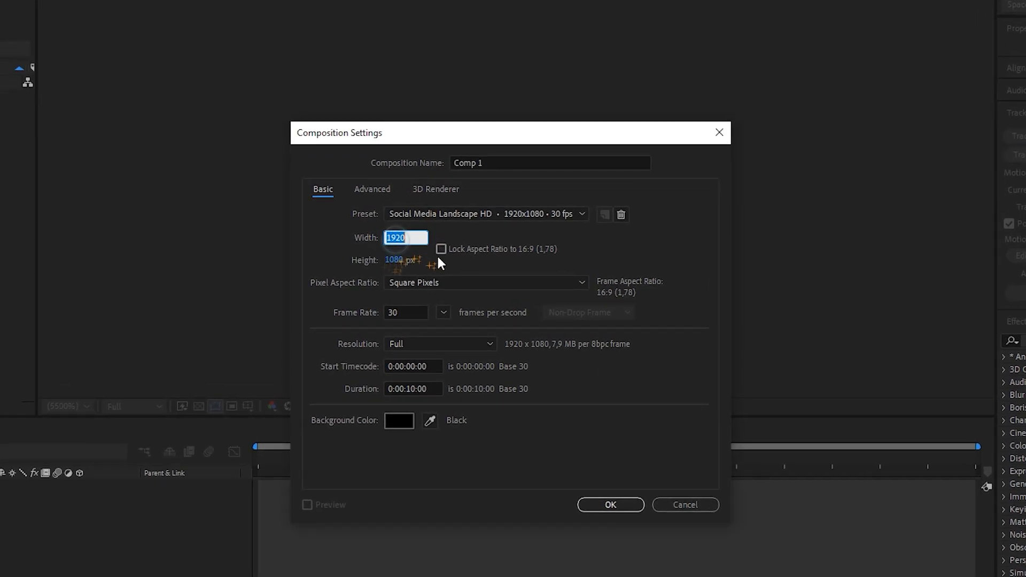
pyautogui.click(398, 260)
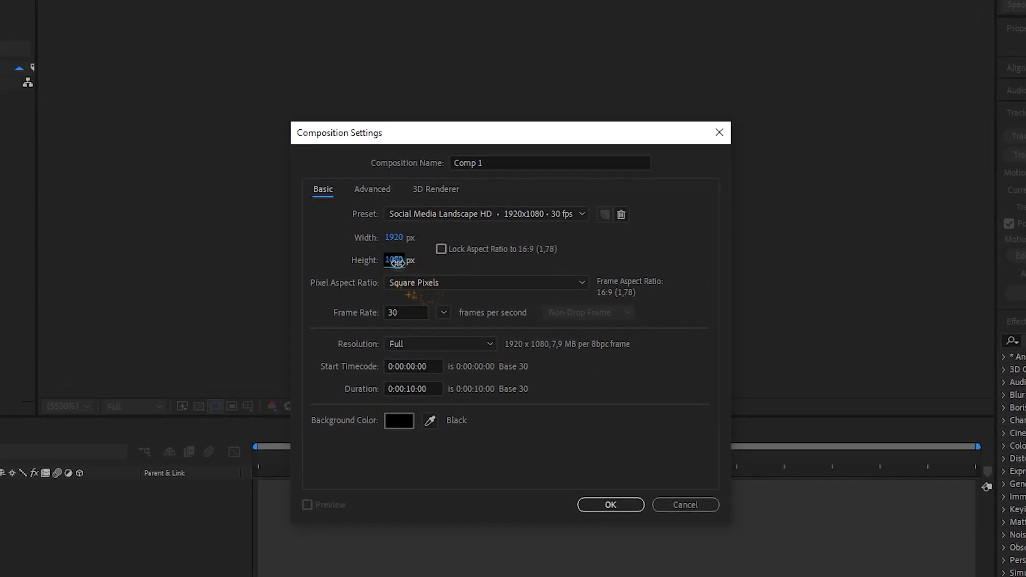
pyautogui.click(417, 312)
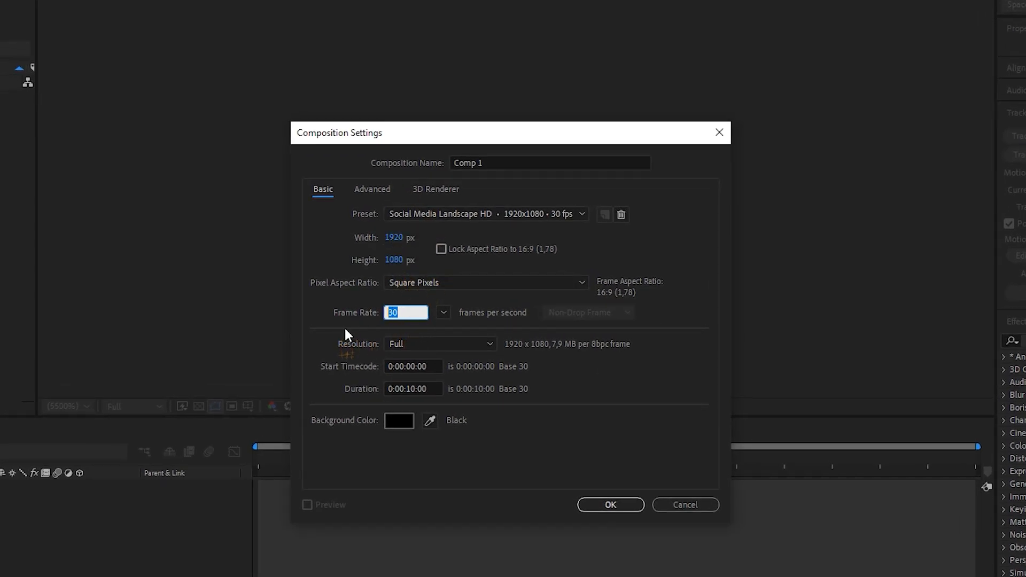
pyautogui.click(430, 389)
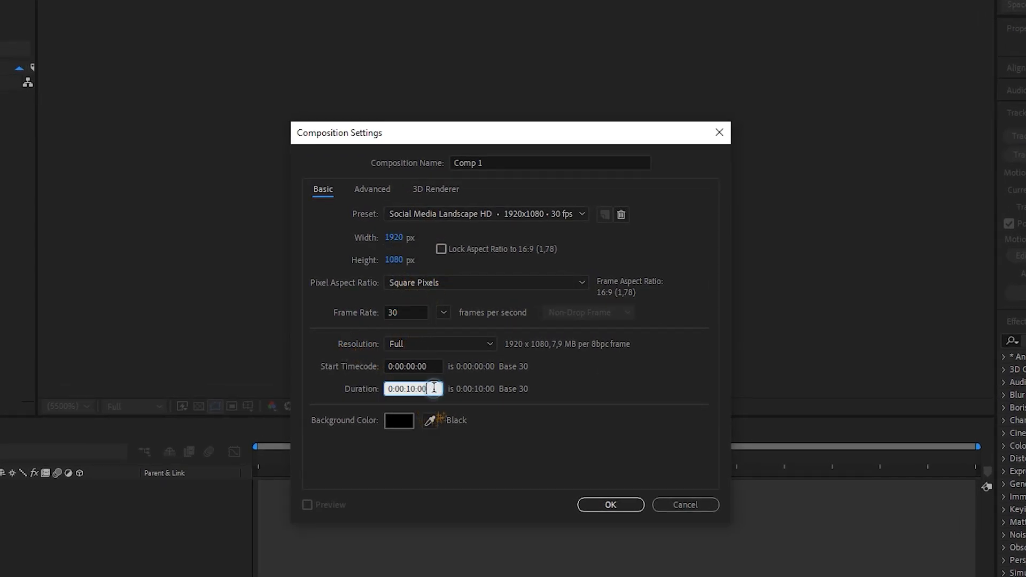
pyautogui.click(609, 507)
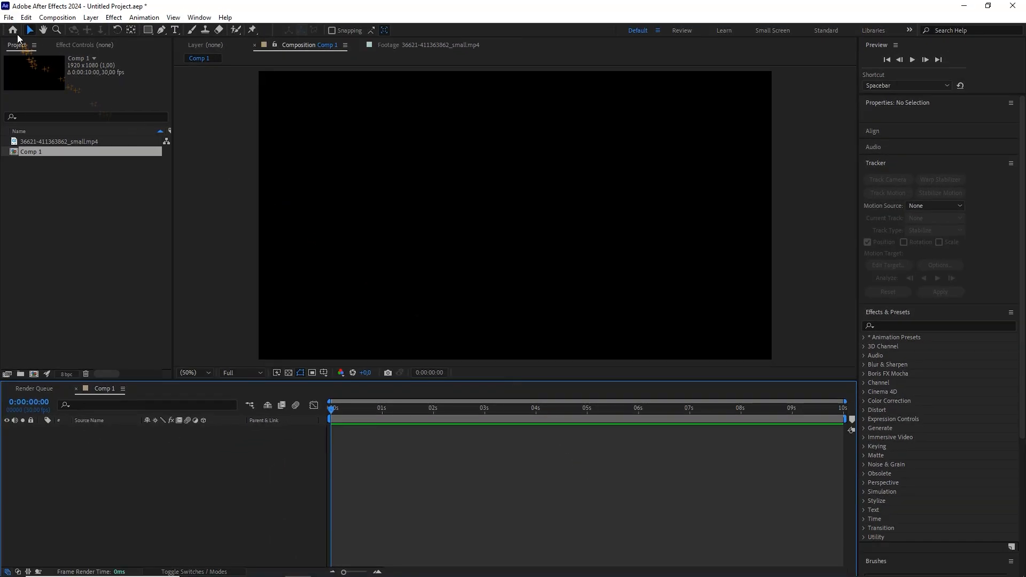
# Import the paz-652 (1).glb 3D model from the archivos folder as footage
pyautogui.click(8, 17)
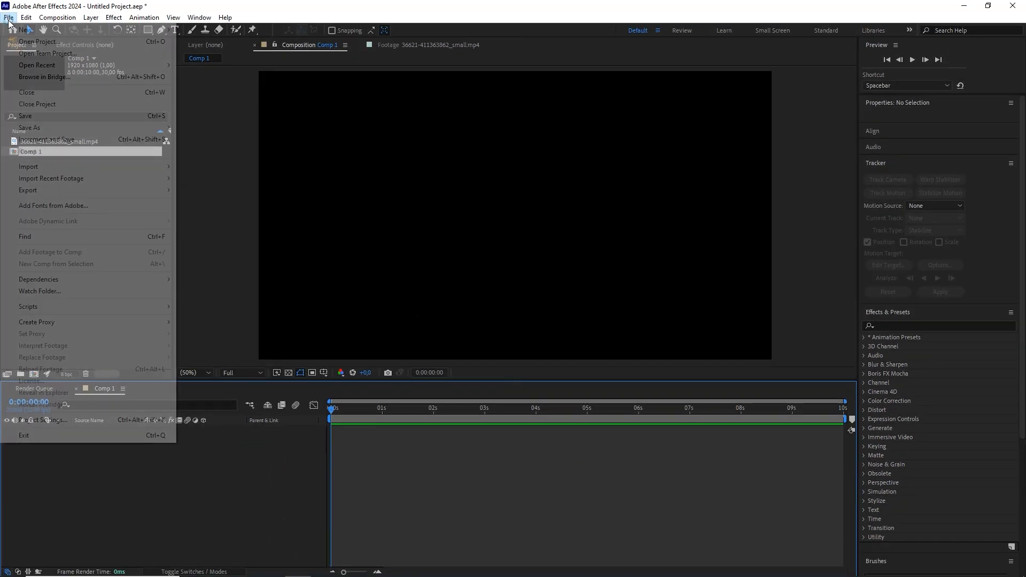
pyautogui.moveTo(142, 166)
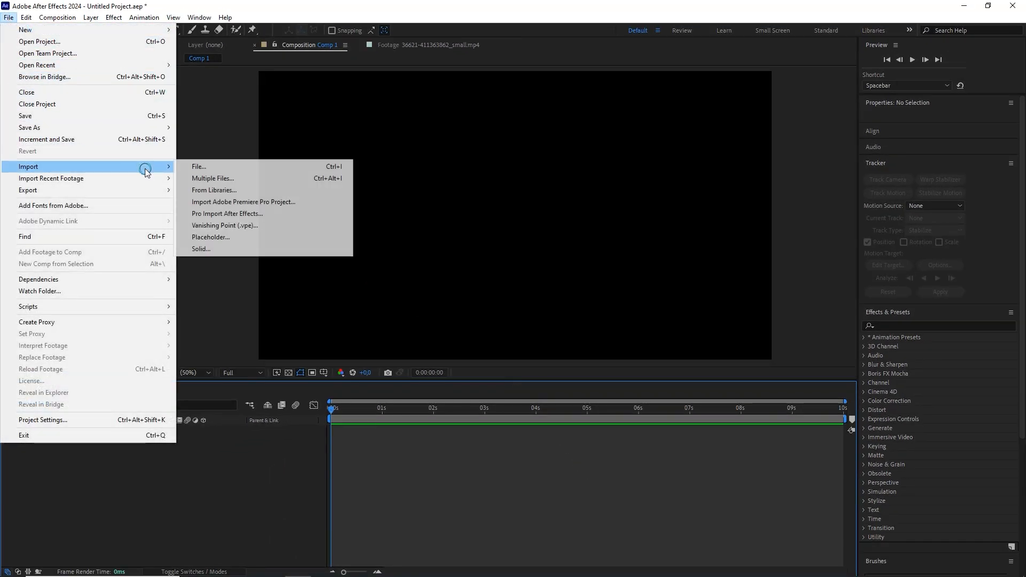
pyautogui.click(209, 168)
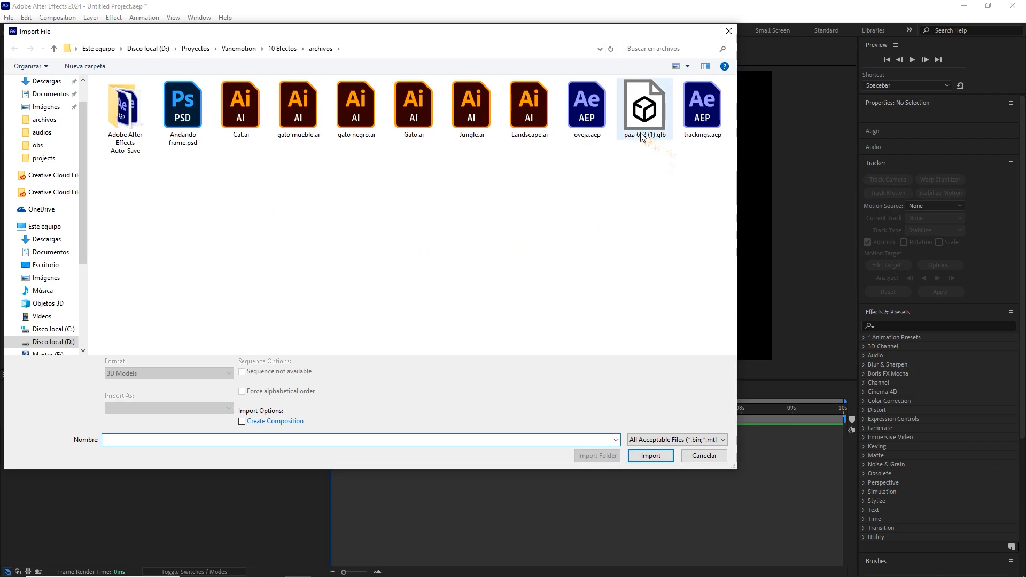
pyautogui.click(638, 130)
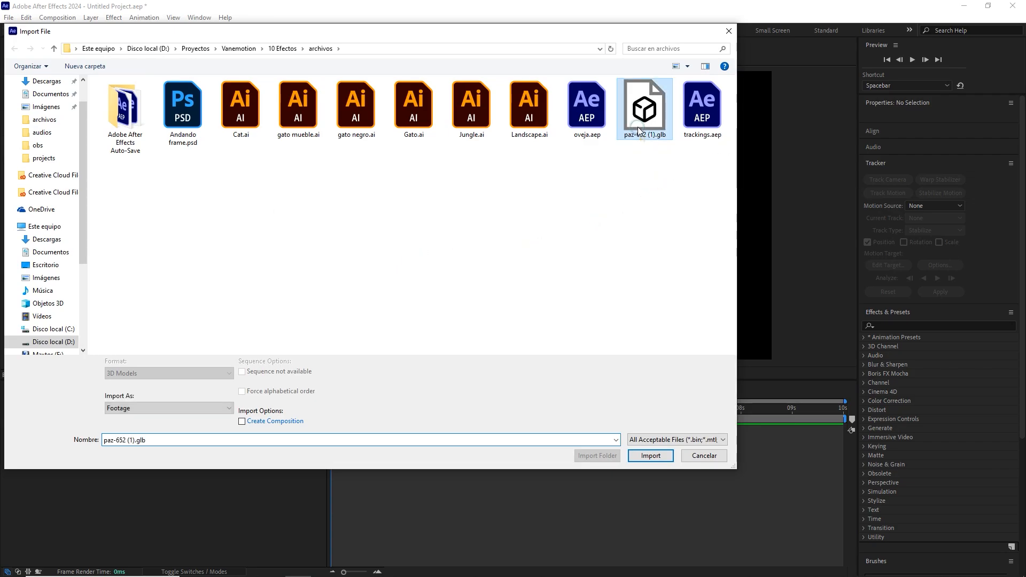
pyautogui.click(662, 456)
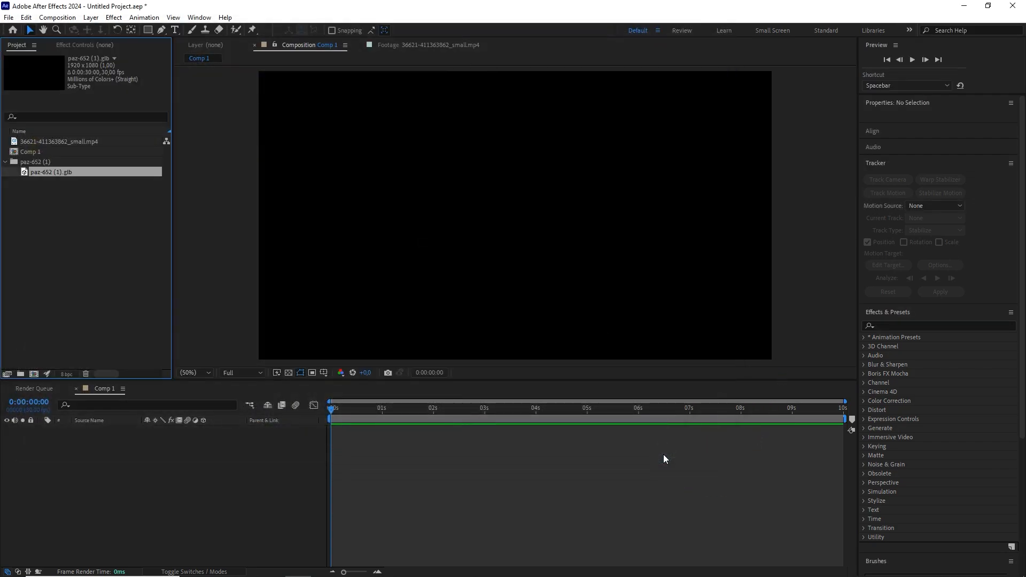
# Add the paz-652 bus model to Comp 1, accepting its model settings at 100% object scale
pyautogui.moveTo(75, 175); pyautogui.dragTo(139, 450)
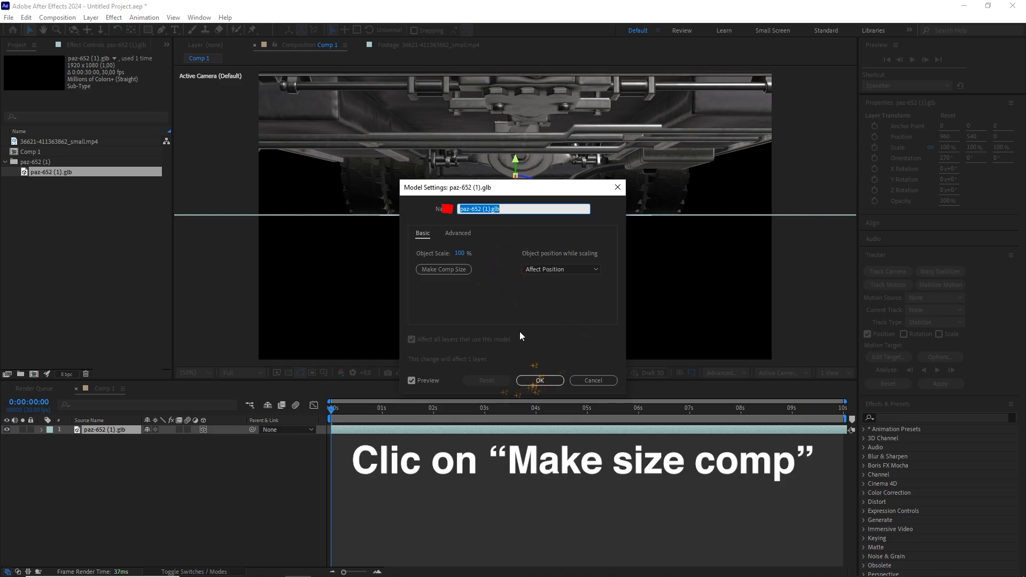
pyautogui.click(539, 380)
pyautogui.press(',')
pyautogui.press(',')
pyautogui.press(',')
pyautogui.press(',')
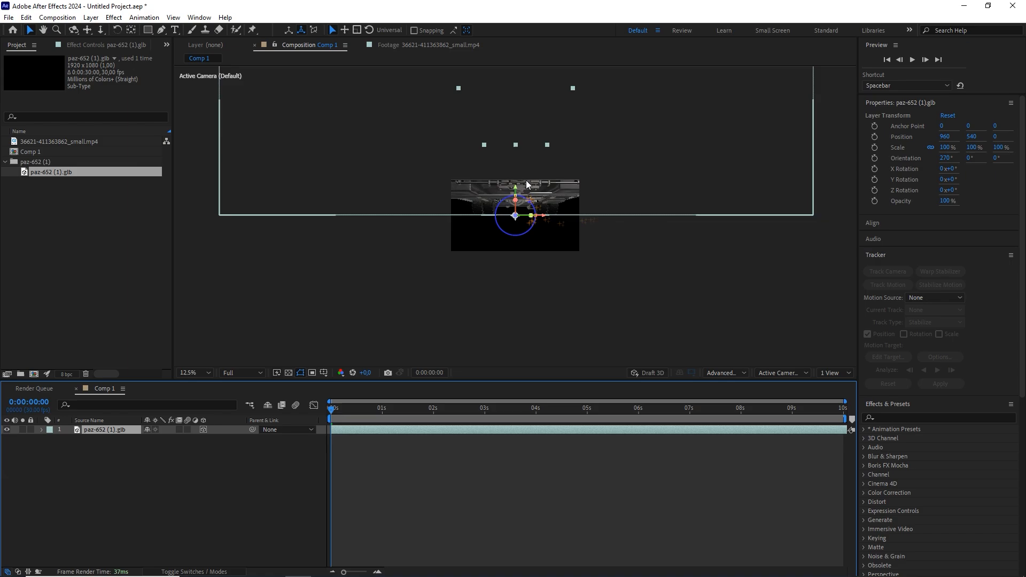
# Scale the bus model to 30% and lower it in the frame to a Y position of 748
pyautogui.press('s')
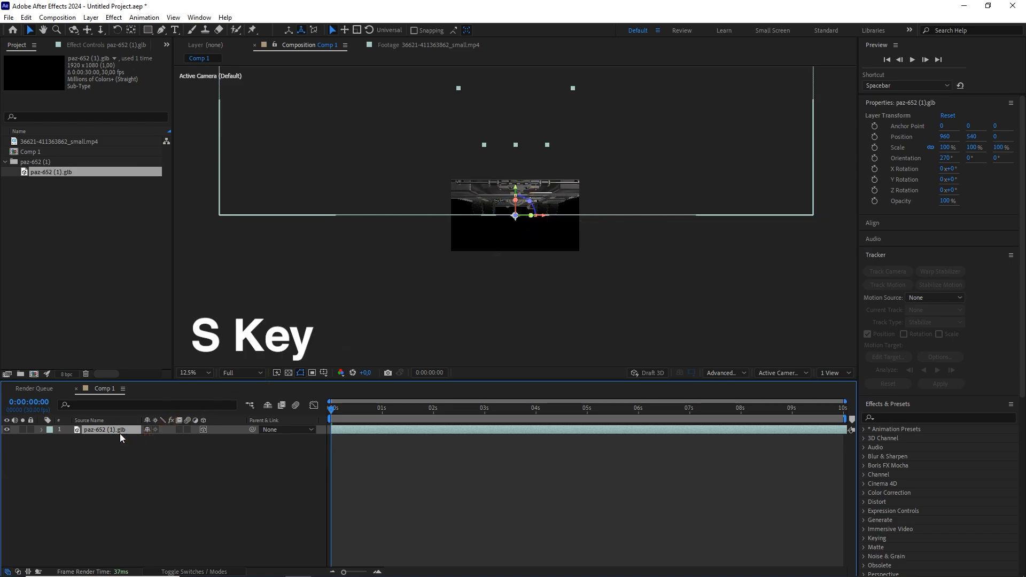
pyautogui.moveTo(196, 439); pyautogui.dragTo(172, 438)
pyautogui.click(190, 438)
pyautogui.write('30')
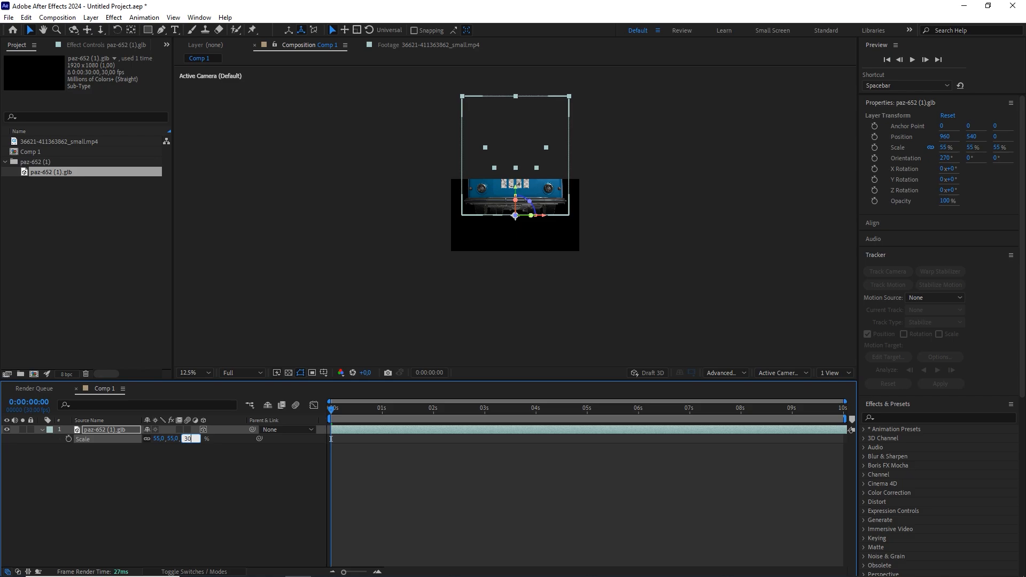
pyautogui.click(115, 419)
pyautogui.click(119, 429)
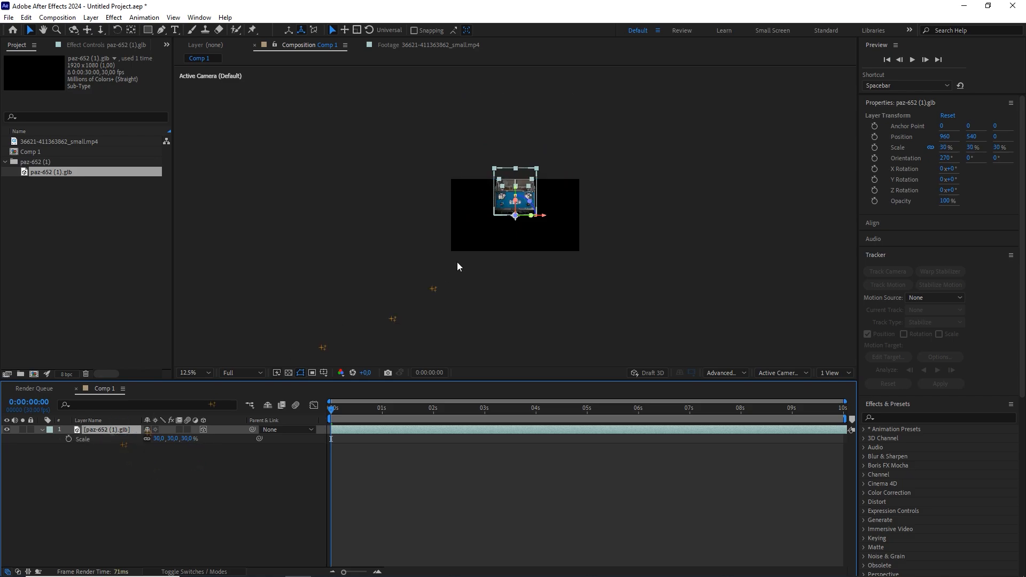
pyautogui.scroll(1, 531, 222)
pyautogui.moveTo(516, 176); pyautogui.dragTo(518, 205)
# Cycle through the camera tools and orbit the view to show the bus from a three-quarter front angle
pyautogui.press('c')
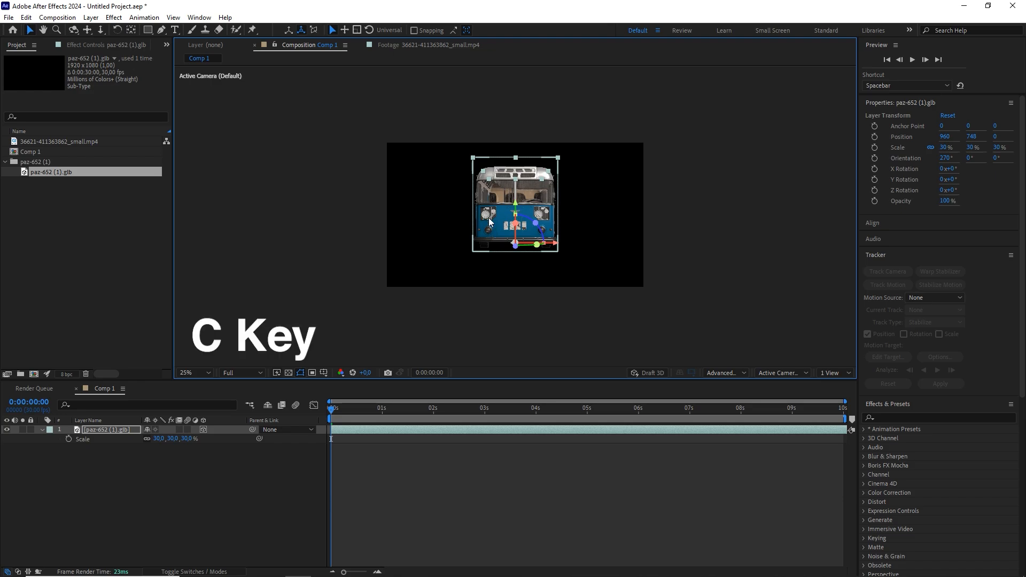
pyautogui.press('c')
pyautogui.press('c')
pyautogui.press('c')
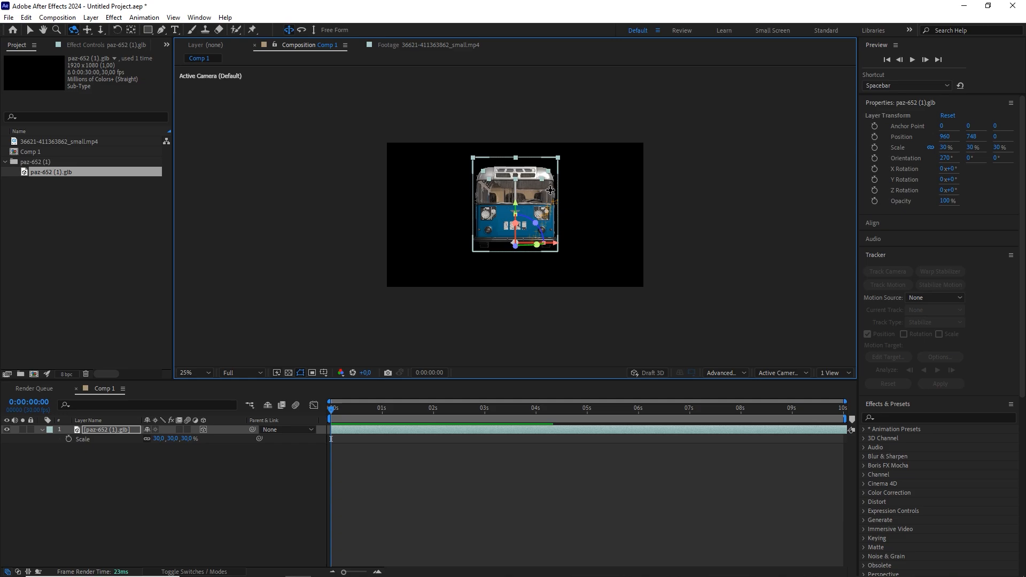
pyautogui.press('2')
pyautogui.press('c')
pyautogui.press('c')
pyautogui.moveTo(555, 190)
pyautogui.mouseDown()
pyautogui.moveTo(541, 191)
pyautogui.moveTo(558, 212)
pyautogui.moveTo(546, 105)
pyautogui.moveTo(547, 194)
pyautogui.mouseUp()
pyautogui.press('c')
pyautogui.press('c')
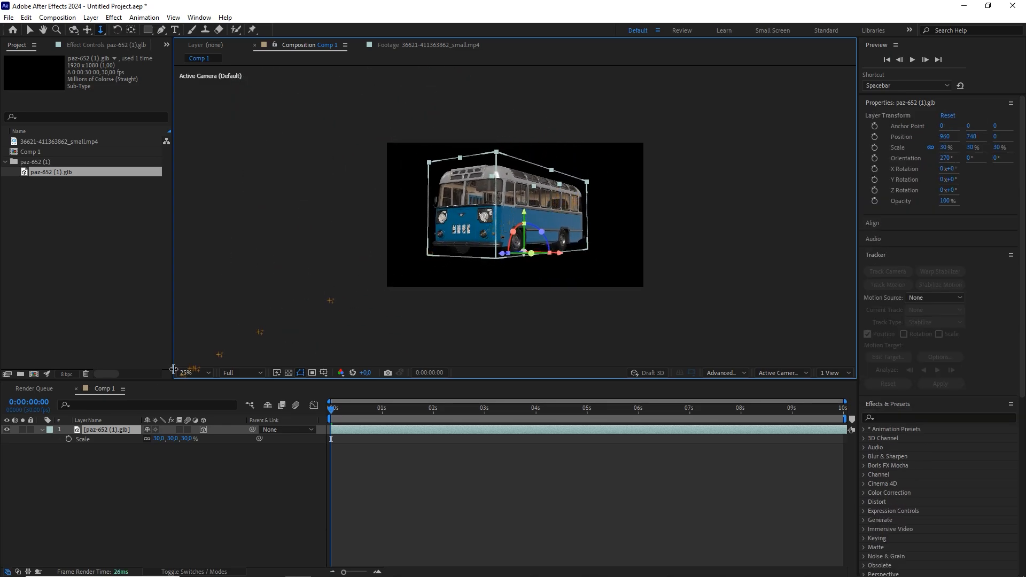
# Keyframe the bus's Position from Z 5360.5 at 0 seconds to far forward, out of frame past the camera, at 5 seconds
pyautogui.click(120, 431)
pyautogui.press('p')
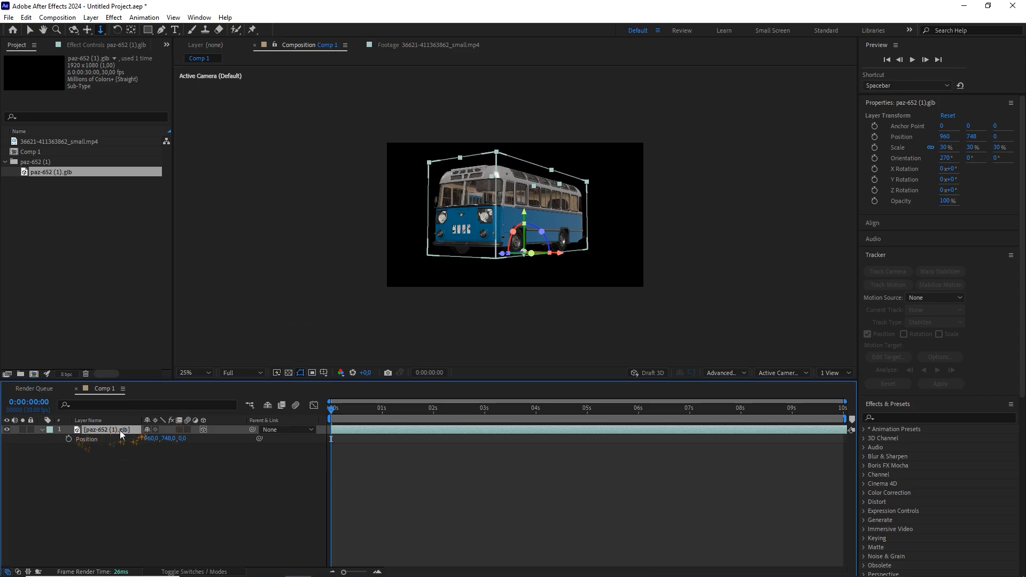
pyautogui.click(69, 439)
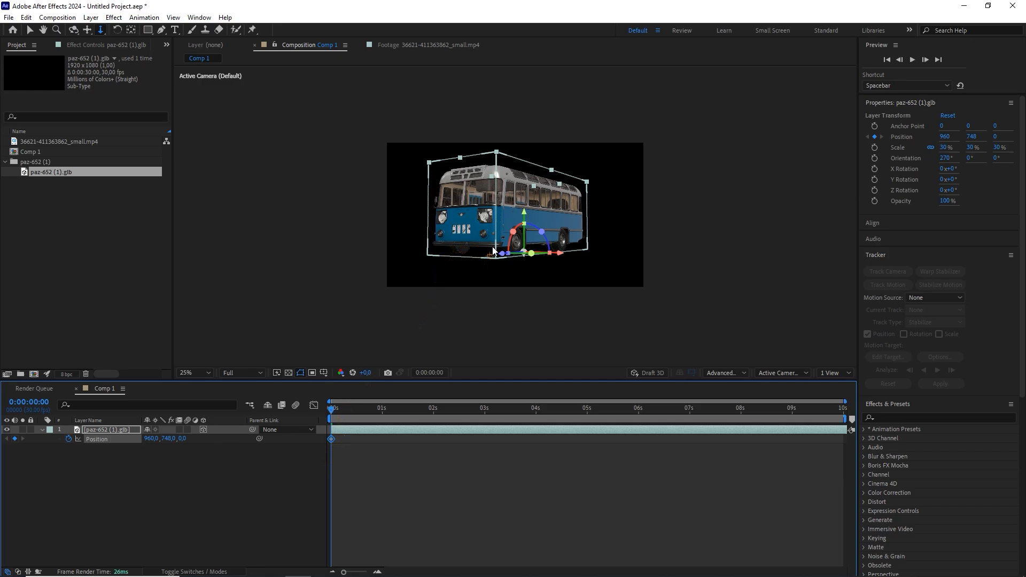
pyautogui.press('v')
pyautogui.moveTo(500, 256); pyautogui.dragTo(601, 250)
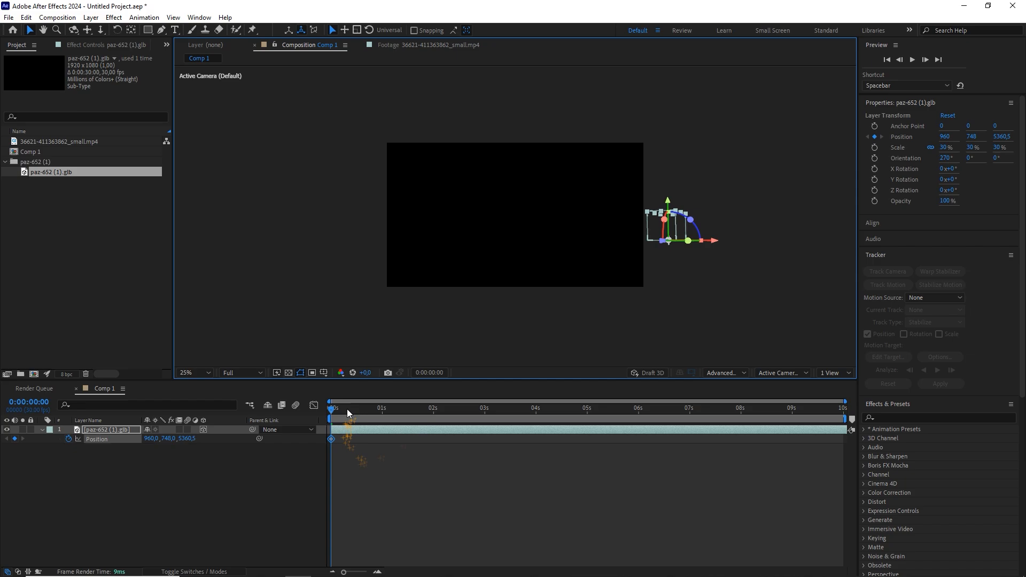
pyautogui.moveTo(347, 409); pyautogui.dragTo(586, 419)
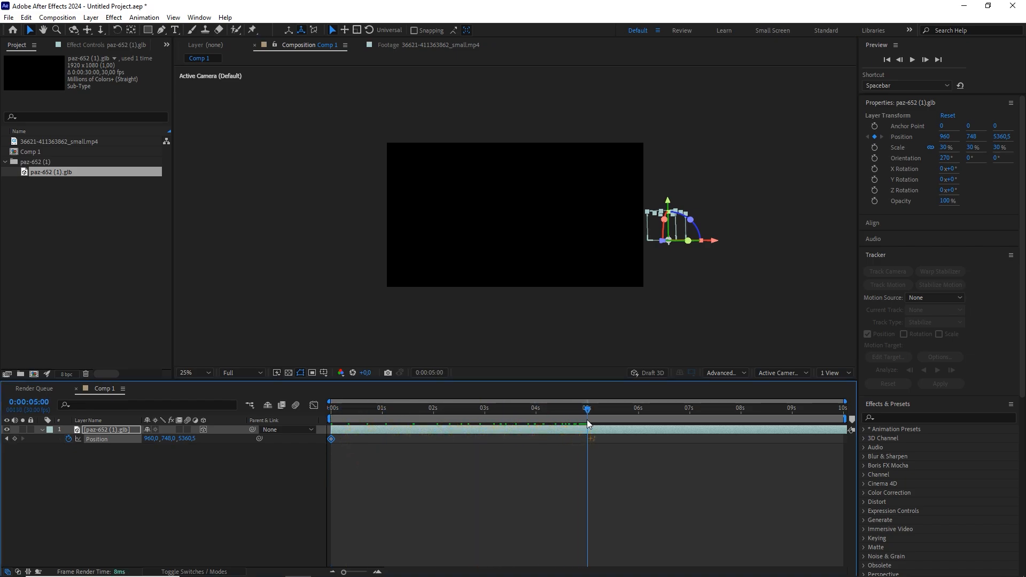
pyautogui.moveTo(662, 247); pyautogui.dragTo(78, 313)
# Preview the bus animation from the start and inspect the bus's motion path at 3:10
pyautogui.moveTo(574, 408); pyautogui.dragTo(278, 425)
pyautogui.click(356, 464)
pyautogui.press('space')
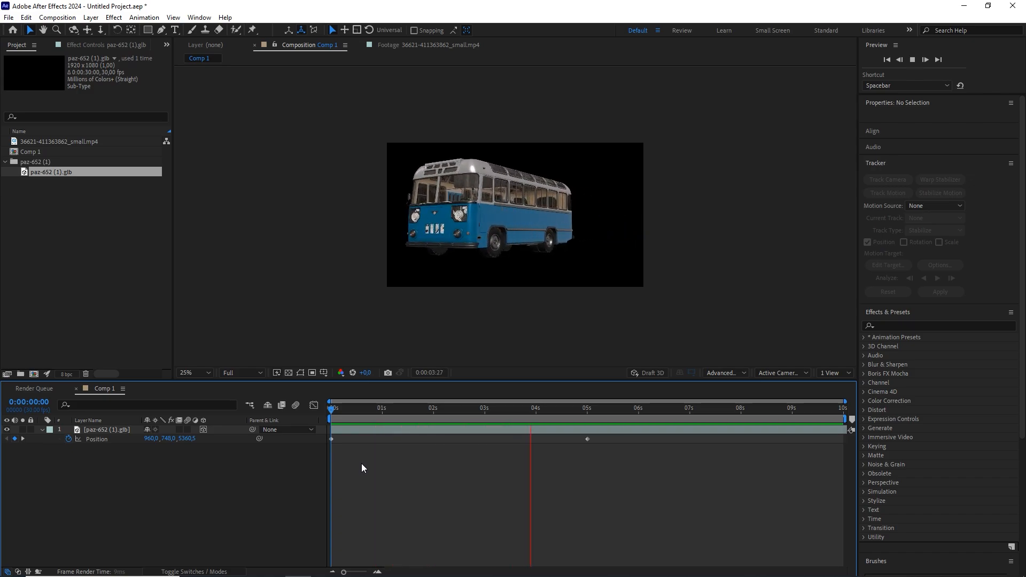
pyautogui.press('space')
pyautogui.moveTo(564, 416); pyautogui.dragTo(502, 415)
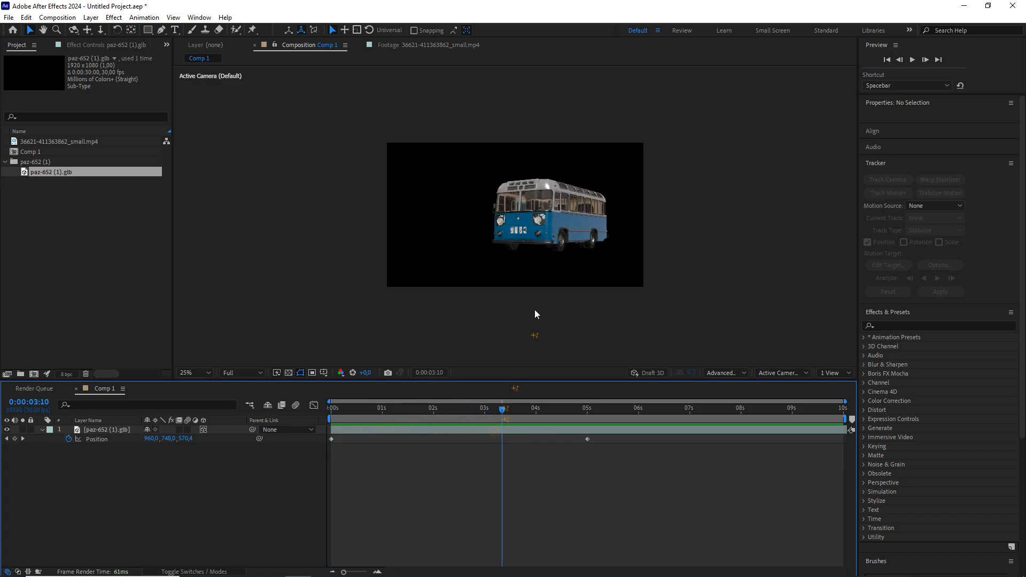
pyautogui.click(561, 219)
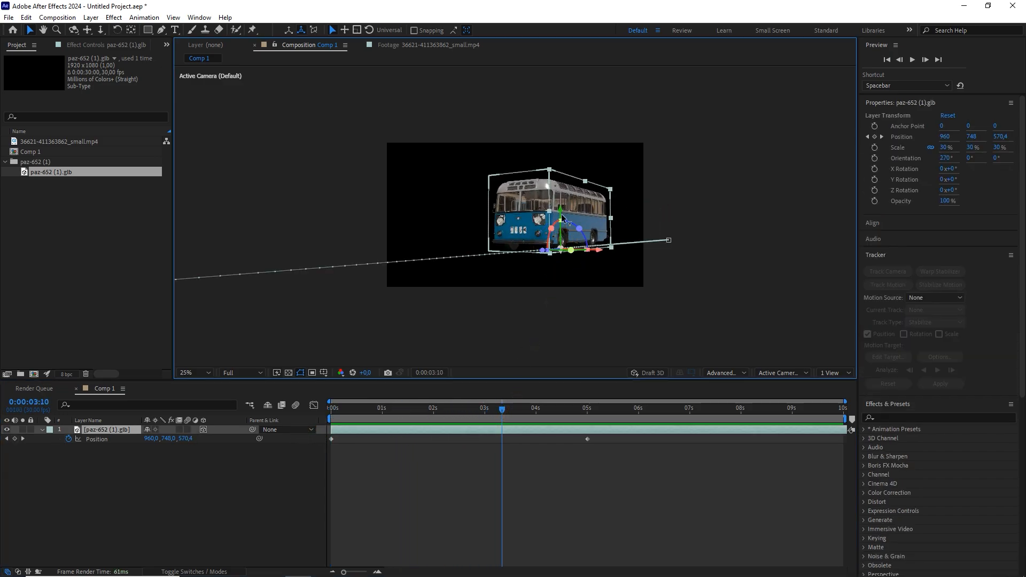
pyautogui.click(85, 220)
pyautogui.click(47, 143)
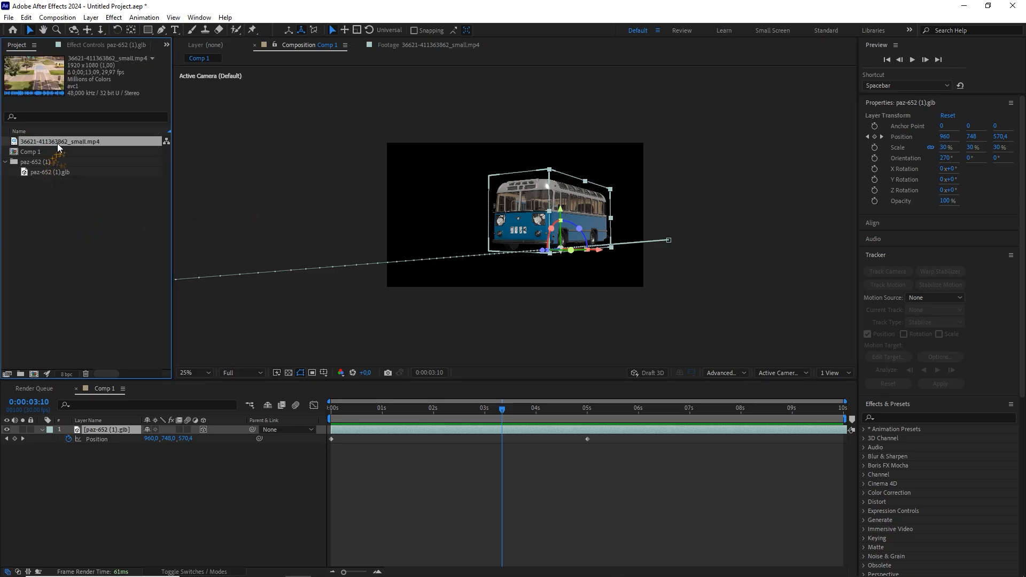
pyautogui.moveTo(57, 143); pyautogui.dragTo(34, 373)
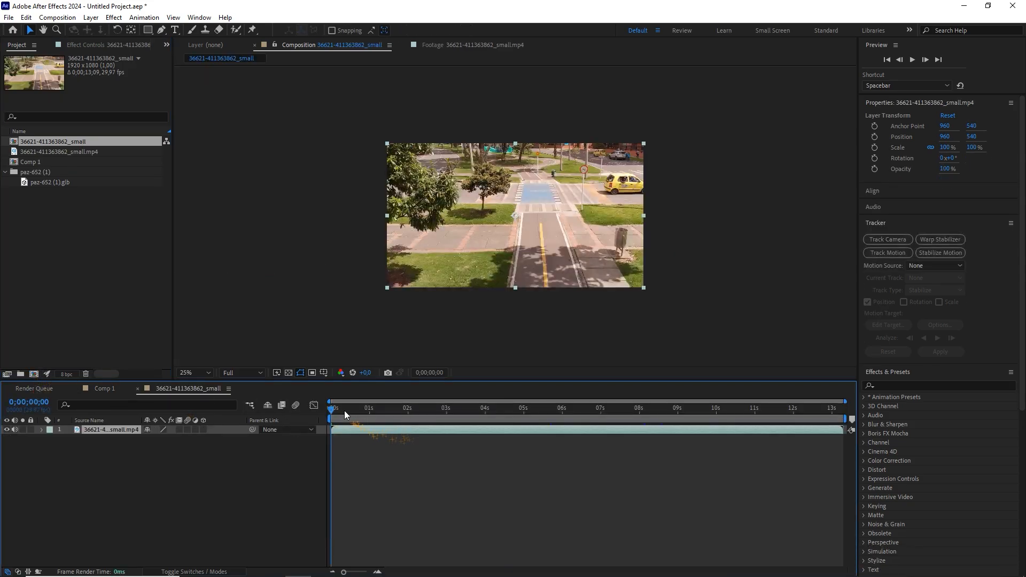
# Set the work area from 4;14 to 6;29 and trim the street footage composition to it
pyautogui.moveTo(344, 410); pyautogui.dragTo(503, 429)
pyautogui.press('b')
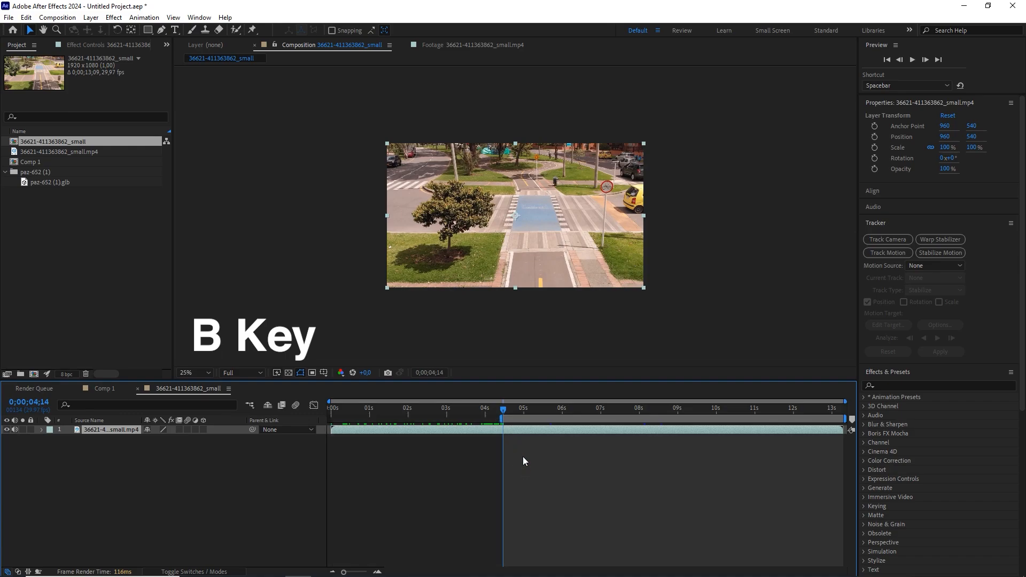
pyautogui.moveTo(523, 410); pyautogui.dragTo(598, 419)
pyautogui.press('n')
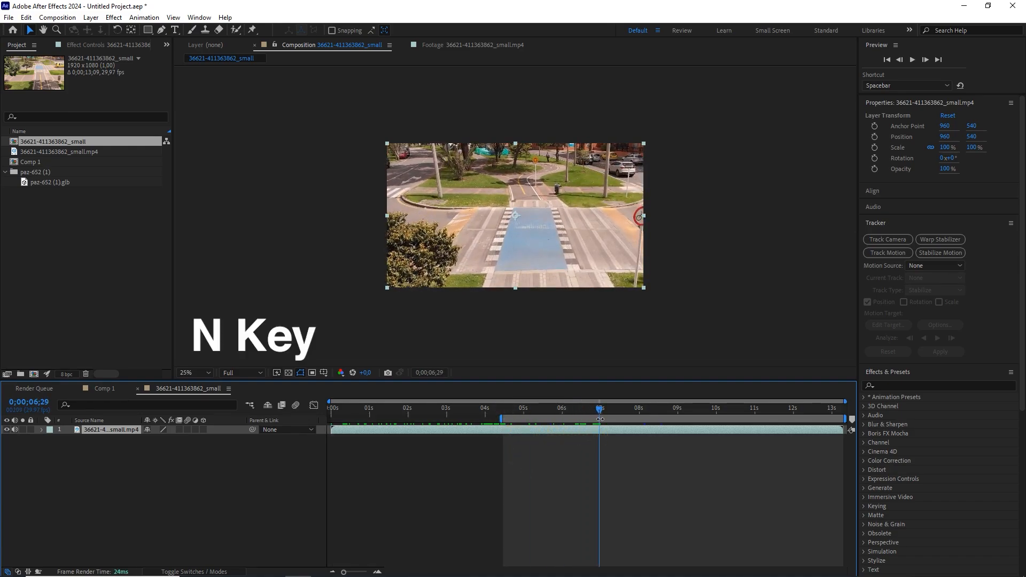
pyautogui.rightClick(573, 419)
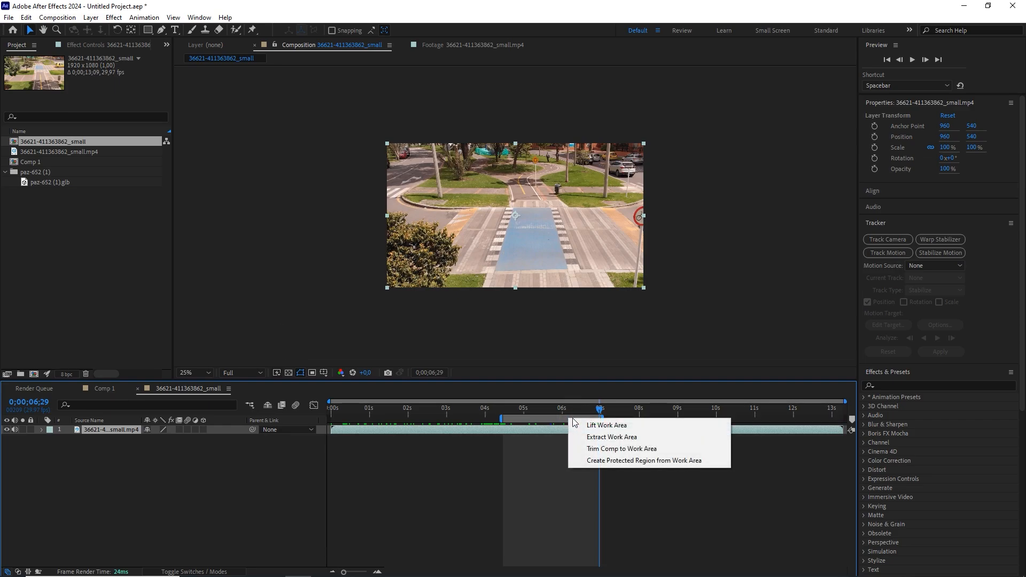
pyautogui.click(596, 450)
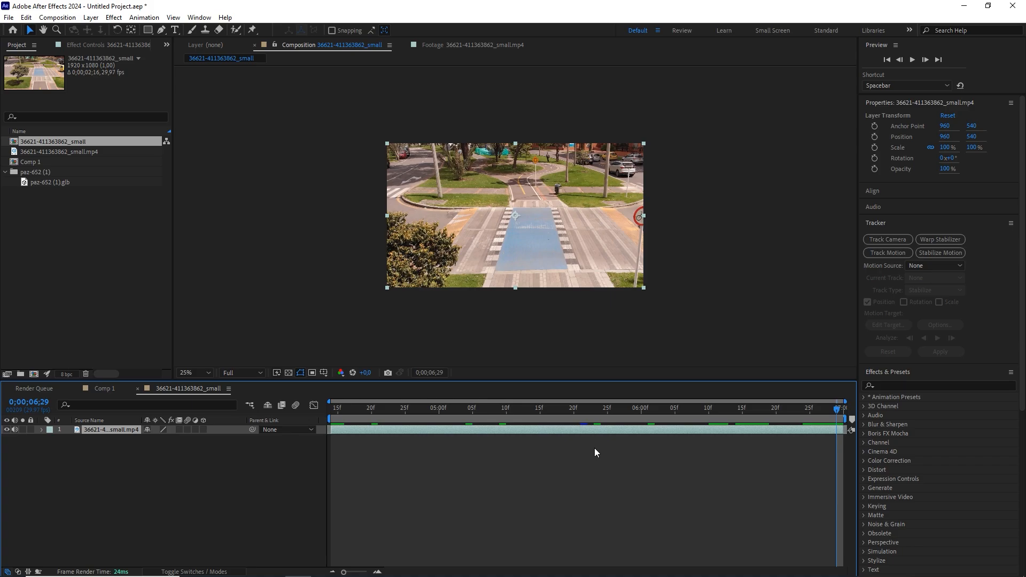
# Keep the preview resolution at Full and start 3D camera tracking on the street footage layer
pyautogui.click(252, 373)
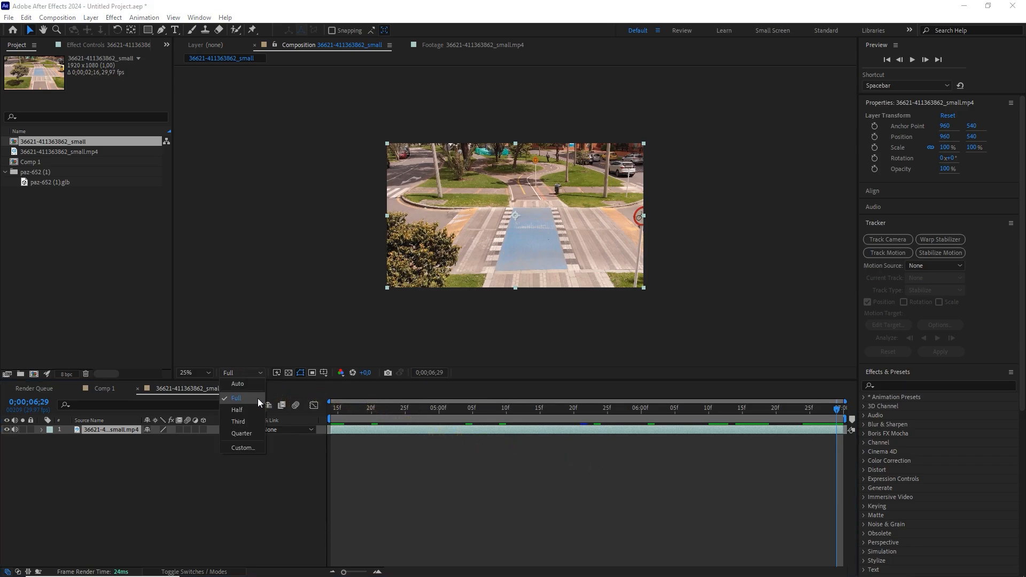
pyautogui.click(249, 398)
pyautogui.click(119, 428)
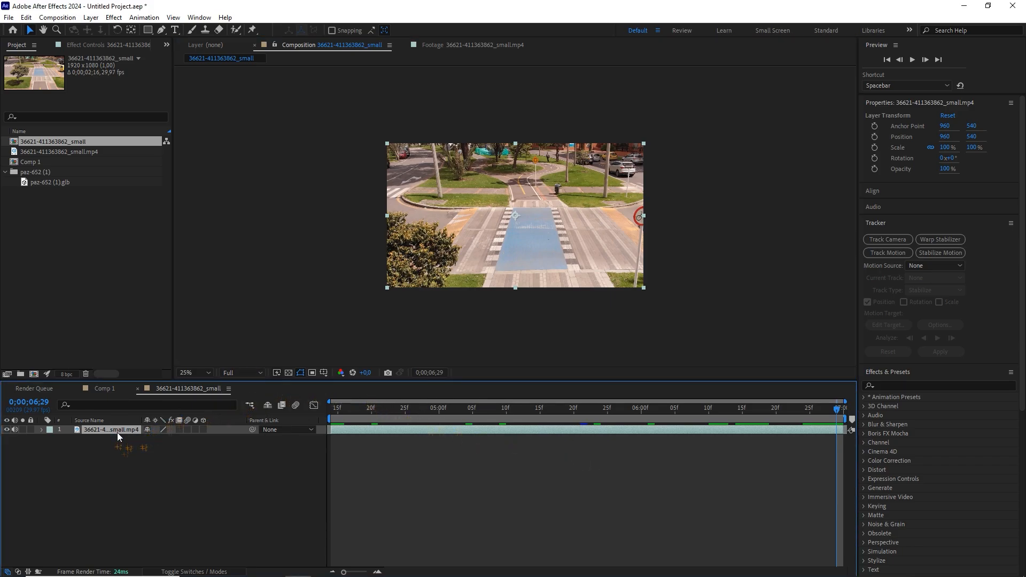
pyautogui.click(874, 240)
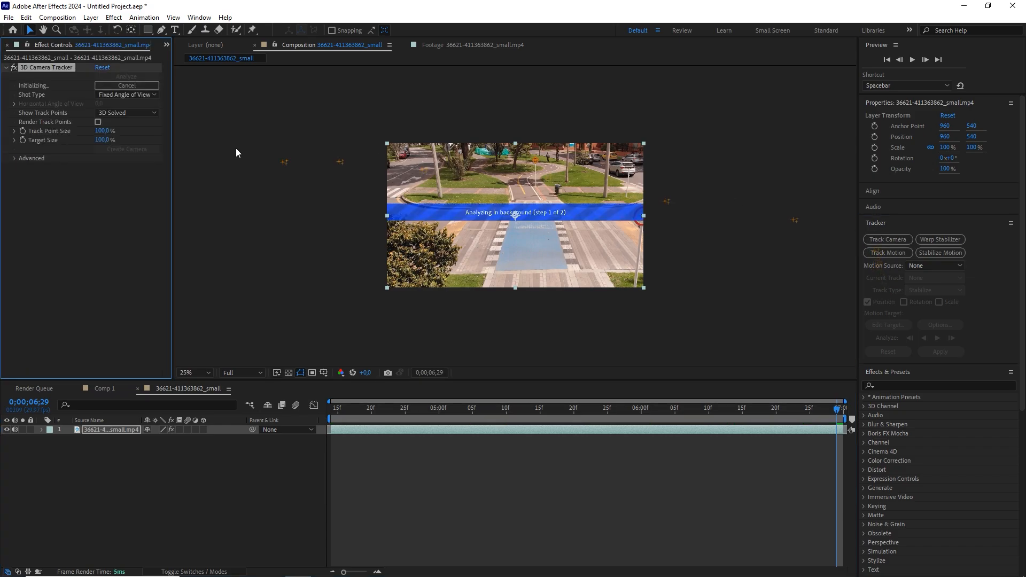
# Enable Detailed Analysis in the 3D Camera Tracker's advanced options and preview the solved track points across the street footage
pyautogui.click(15, 159)
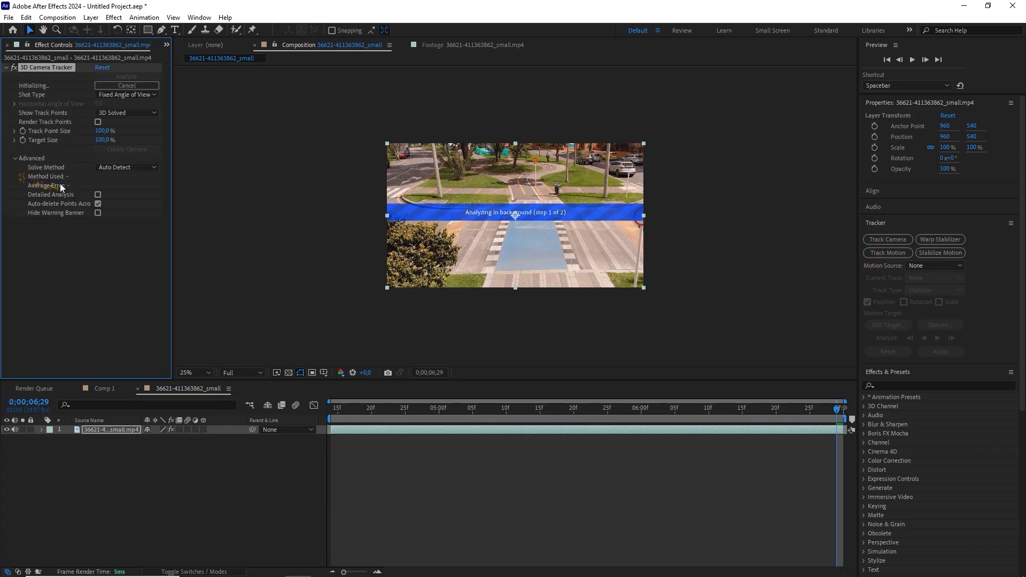
pyautogui.click(98, 195)
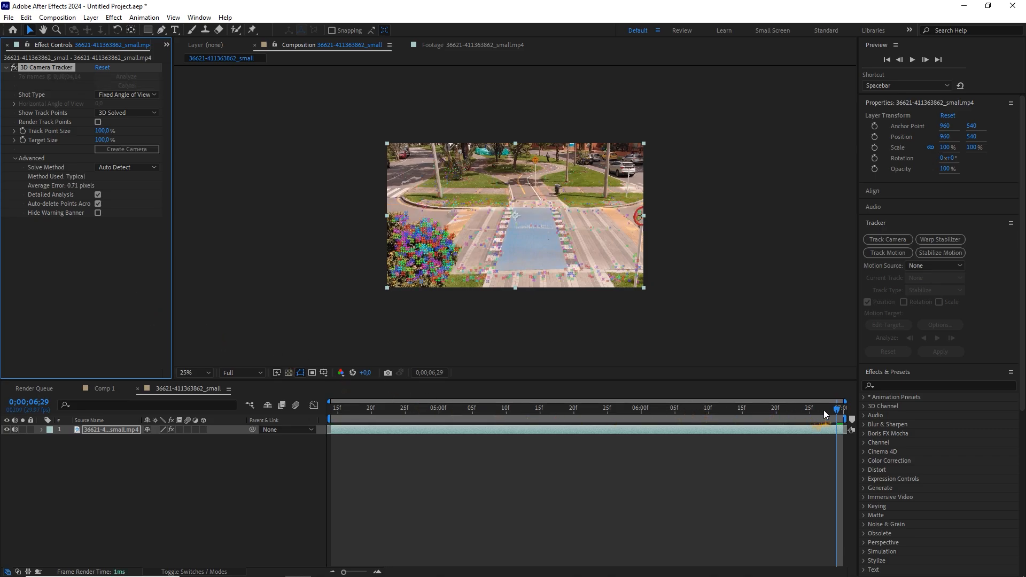
pyautogui.moveTo(823, 410); pyautogui.dragTo(475, 413)
pyautogui.scroll(2, 594, 285)
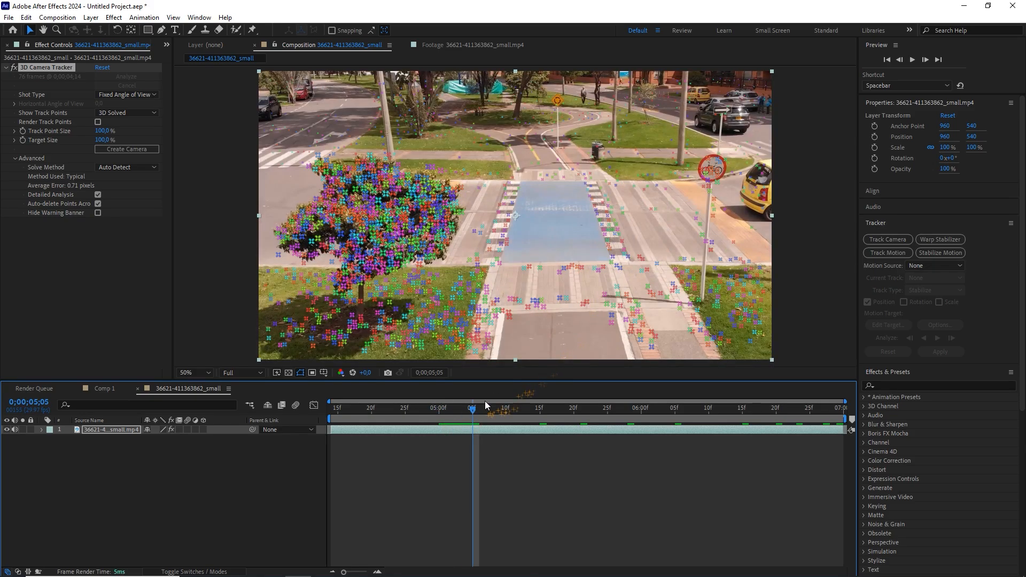
pyautogui.press('space')
pyautogui.press('space')
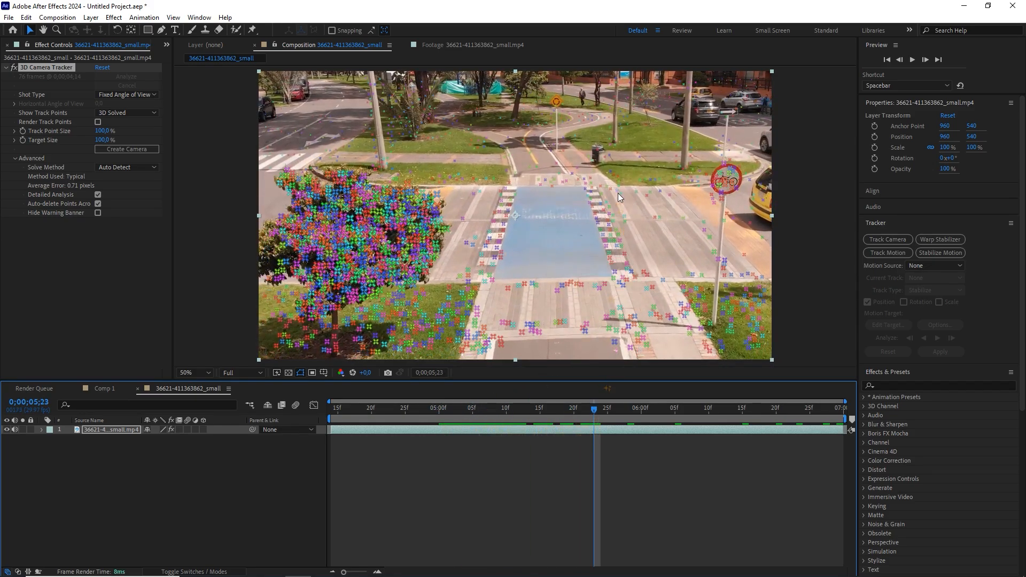
# Create a solid and camera from the track points around the blue crossing at 5;23 and check the solid at 5;04
pyautogui.click(605, 213)
pyautogui.moveTo(538, 188)
pyautogui.mouseDown()
pyautogui.moveTo(480, 215)
pyautogui.moveTo(476, 251)
pyautogui.moveTo(525, 271)
pyautogui.moveTo(598, 268)
pyautogui.moveTo(628, 247)
pyautogui.mouseUp()
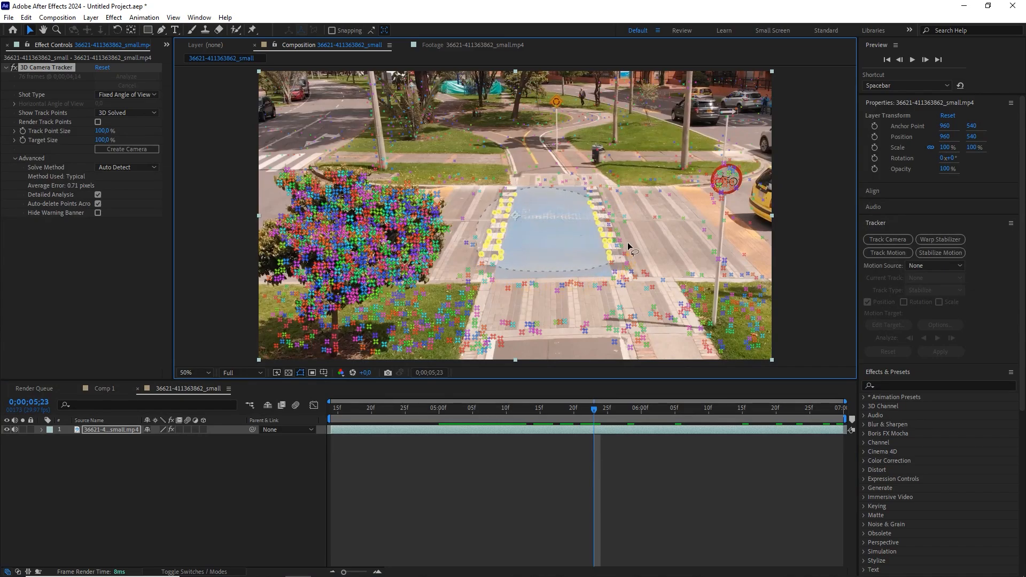
pyautogui.moveTo(589, 200); pyautogui.dragTo(590, 202)
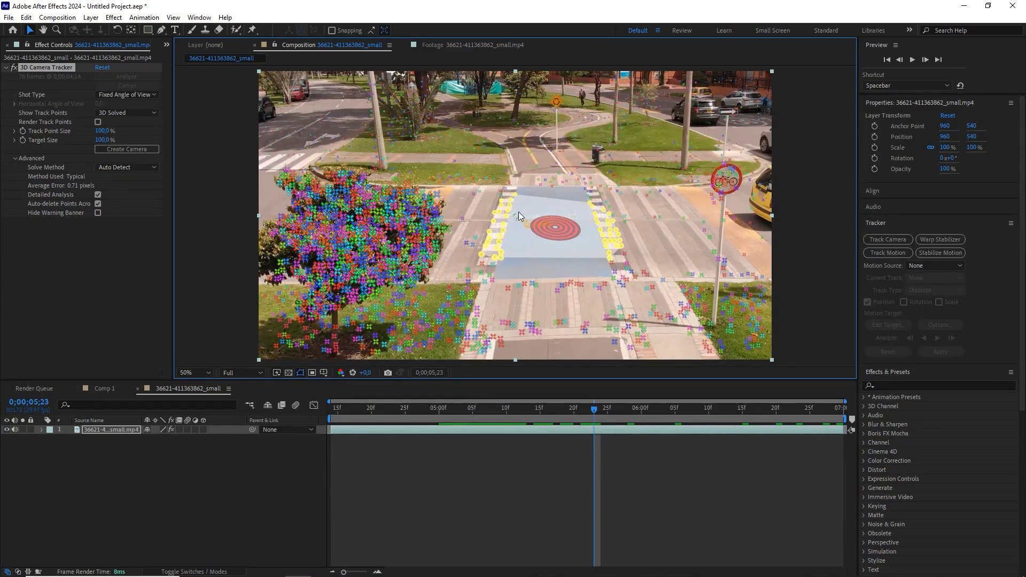
pyautogui.rightClick(507, 216)
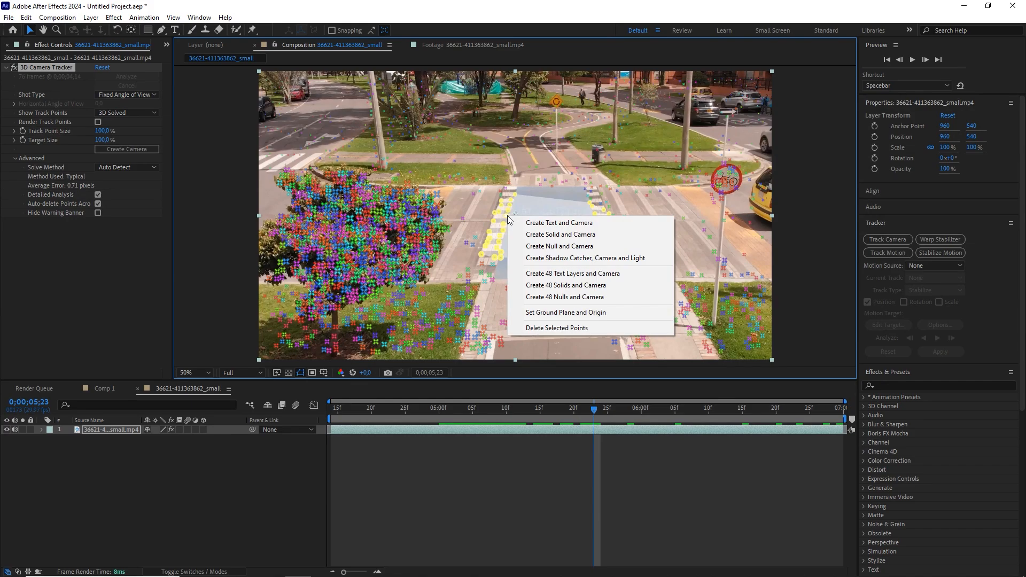
pyautogui.click(560, 235)
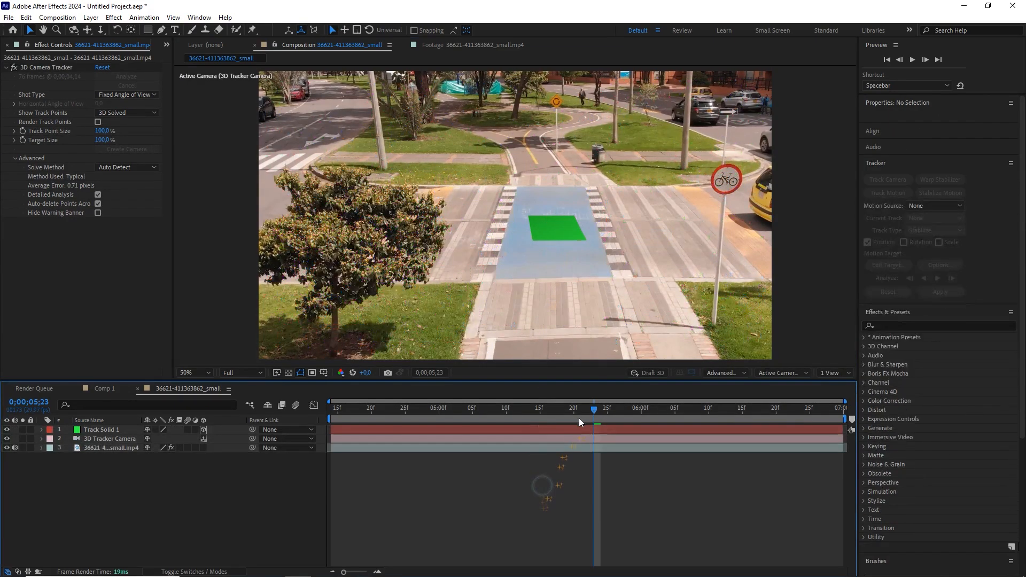
pyautogui.moveTo(542, 408); pyautogui.dragTo(466, 408)
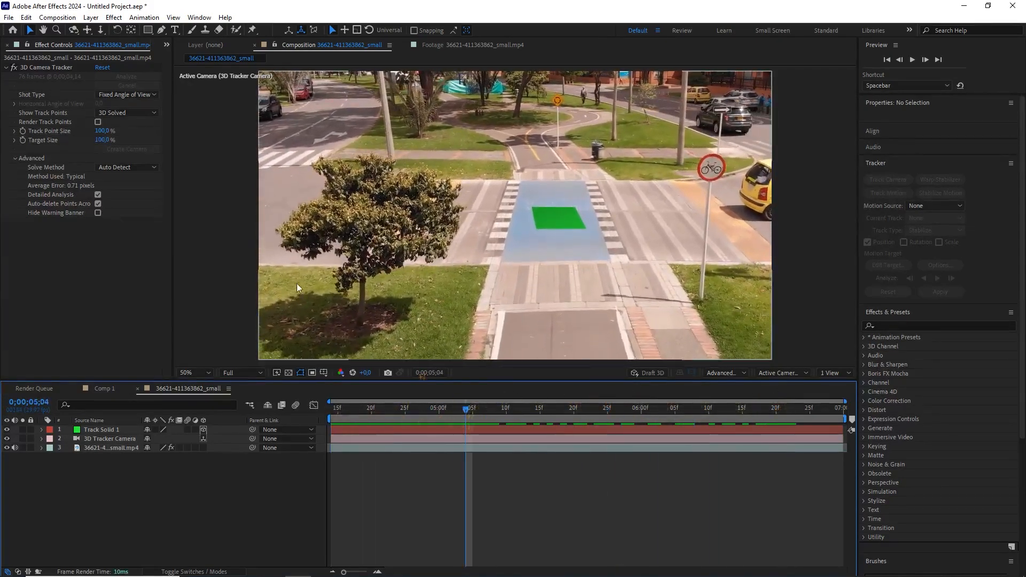
# Add the paz-652 (1).glb bus model as the uppermost layer of the street footage composition
pyautogui.click(163, 45)
pyautogui.click(189, 55)
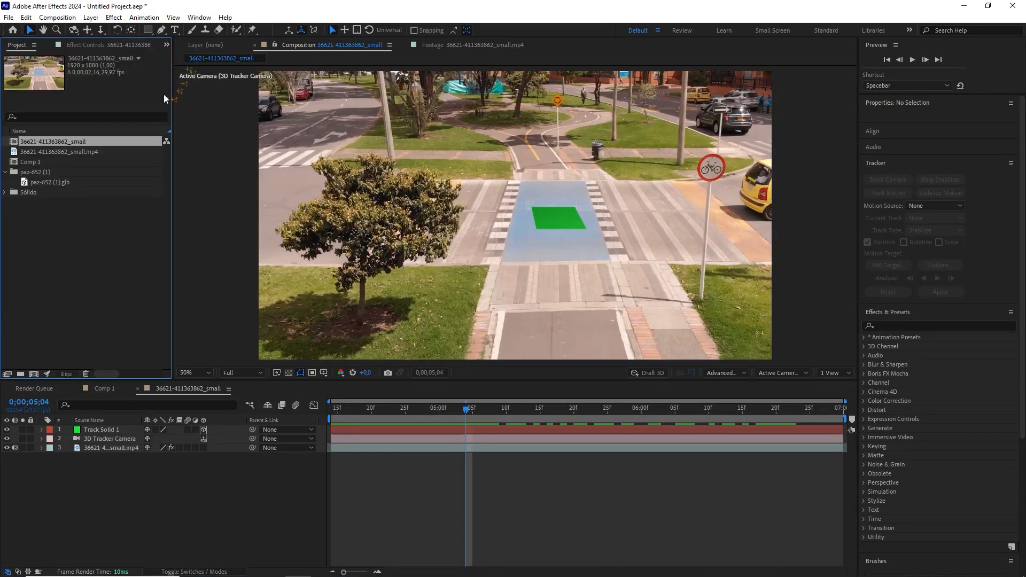
pyautogui.click(69, 218)
pyautogui.click(57, 182)
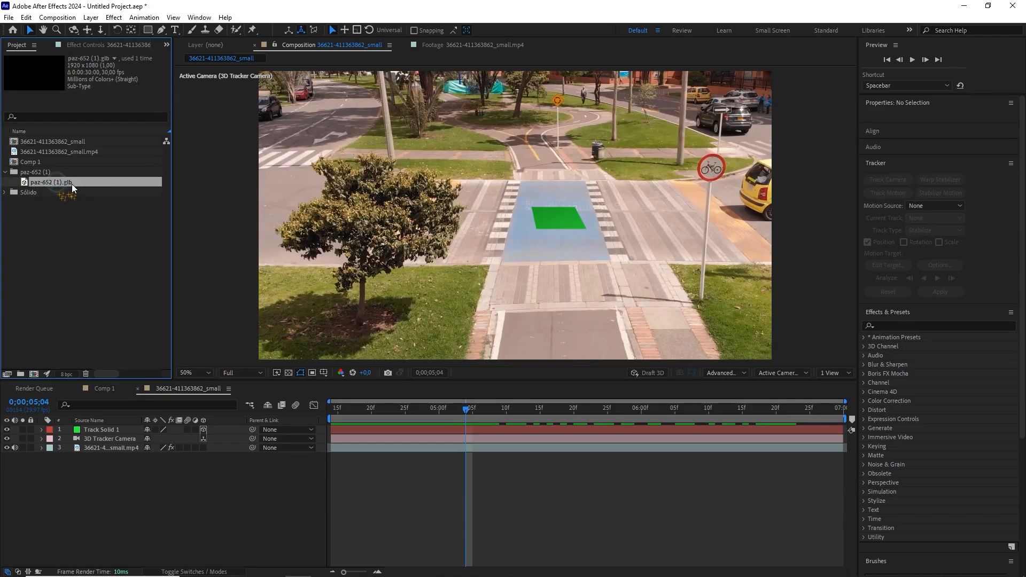
pyautogui.moveTo(72, 184)
pyautogui.mouseDown()
pyautogui.moveTo(223, 301)
pyautogui.moveTo(182, 406)
pyautogui.moveTo(123, 425)
pyautogui.mouseUp()
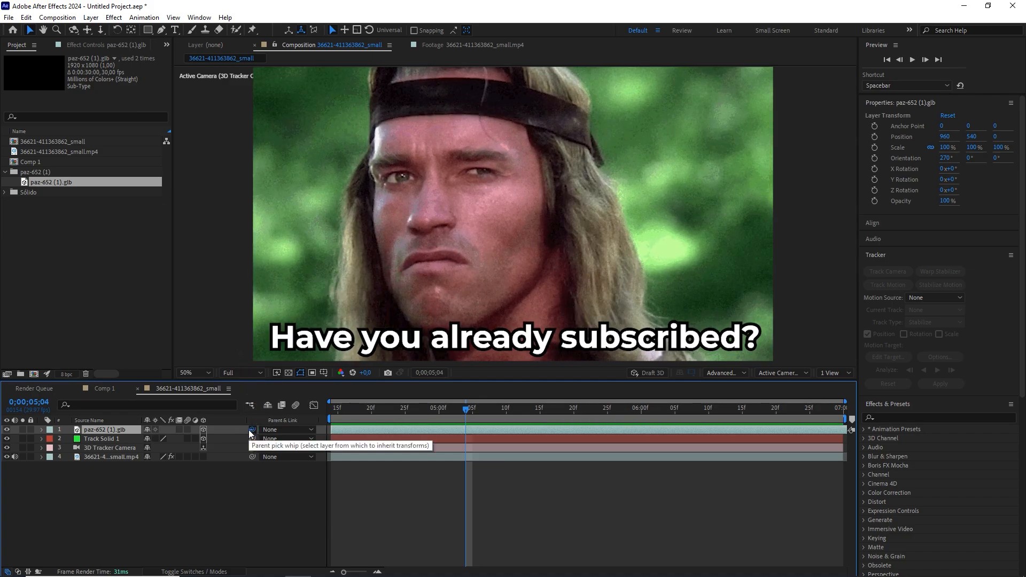
# Parent the bus layer to Track Solid 1, moving it to the solid's location, and set its Z Rotation to -88°
pyautogui.moveTo(251, 430); pyautogui.dragTo(116, 438)
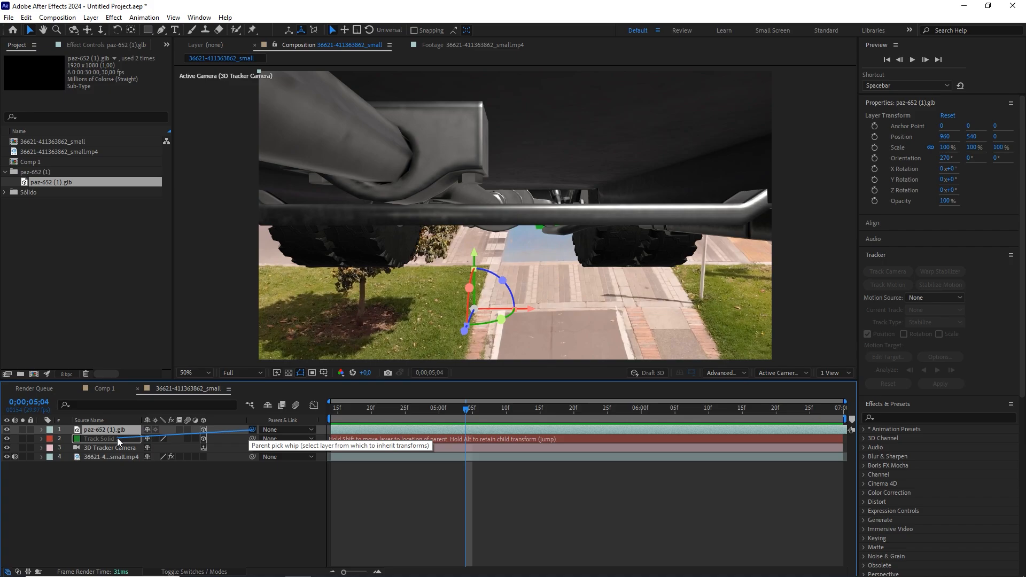
pyautogui.moveTo(117, 437); pyautogui.dragTo(118, 437)
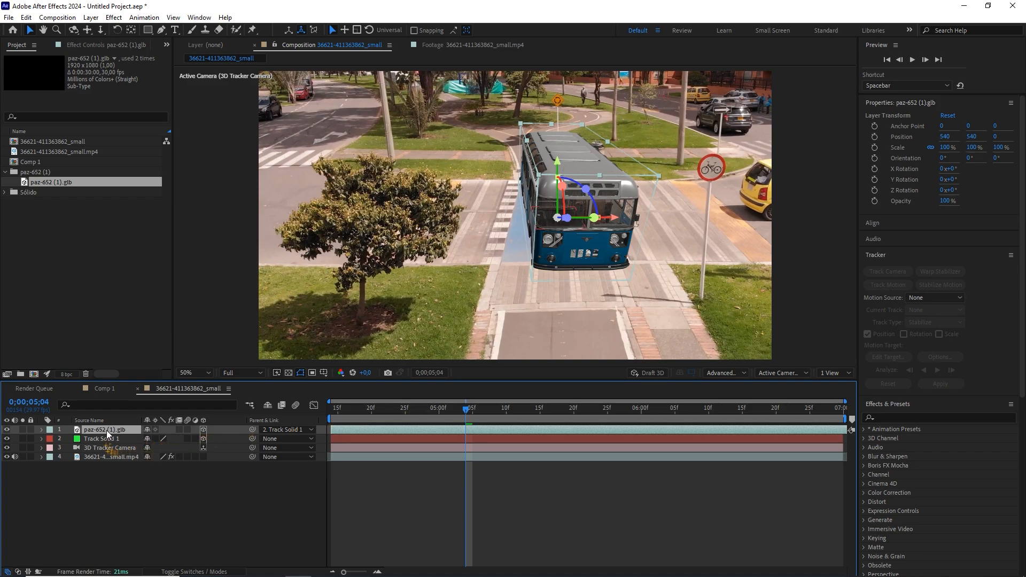
pyautogui.press('r')
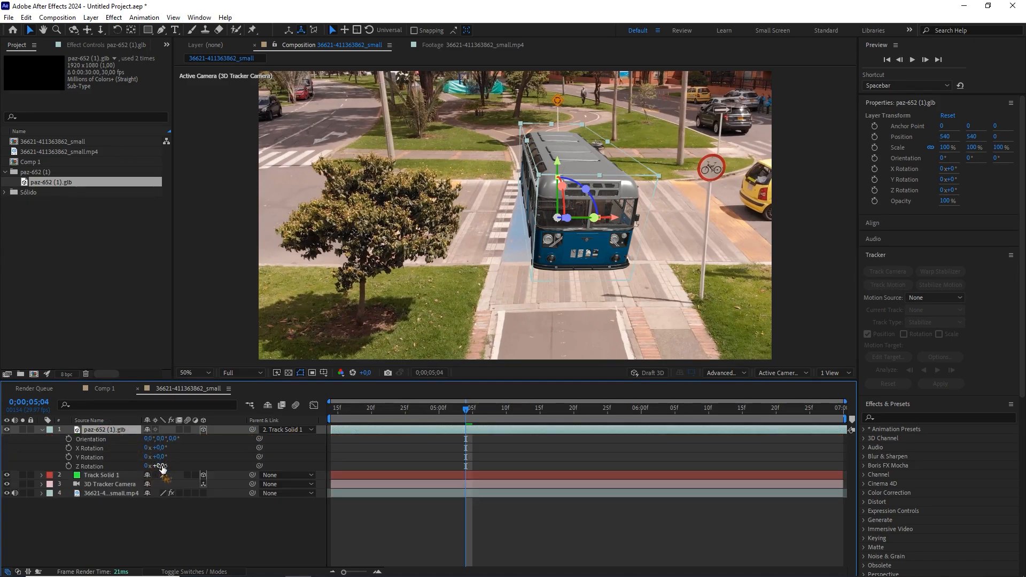
pyautogui.moveTo(158, 466); pyautogui.dragTo(121, 470)
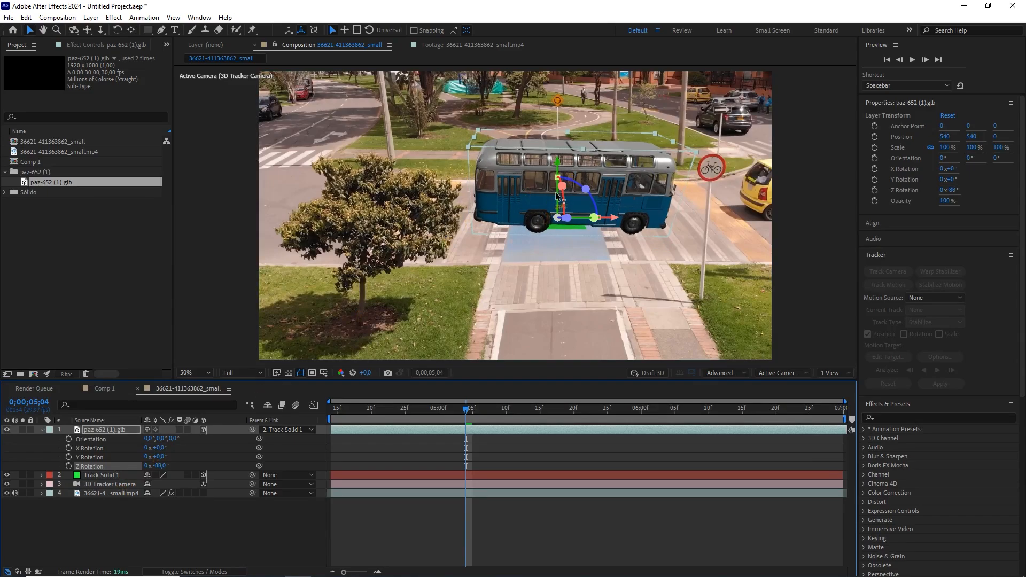
# Hide Track Solid 1 and preview the tracked bus from 4;14
pyautogui.click(102, 475)
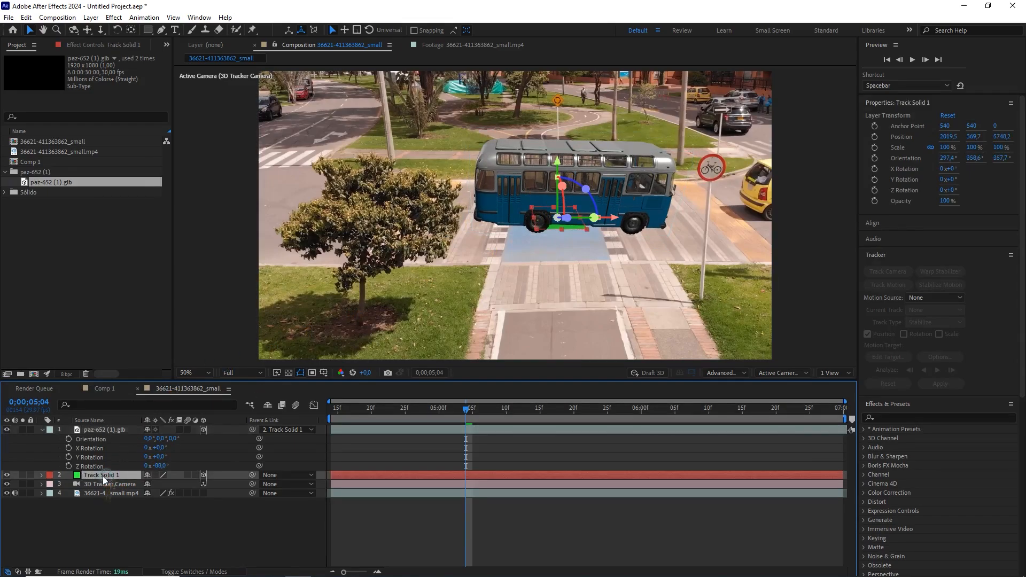
pyautogui.click(6, 475)
pyautogui.moveTo(423, 416); pyautogui.dragTo(331, 413)
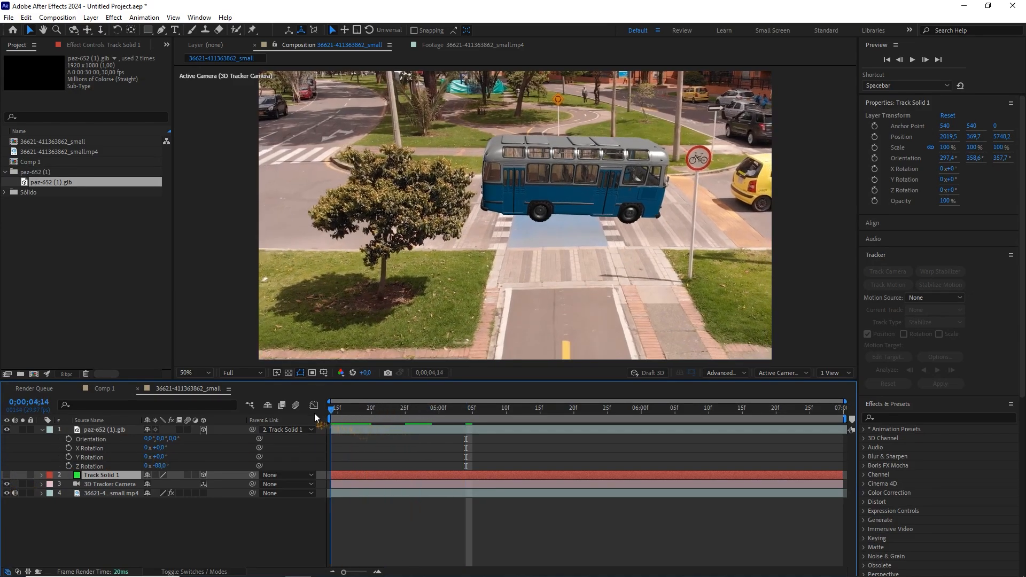
pyautogui.click(309, 501)
pyautogui.press('space')
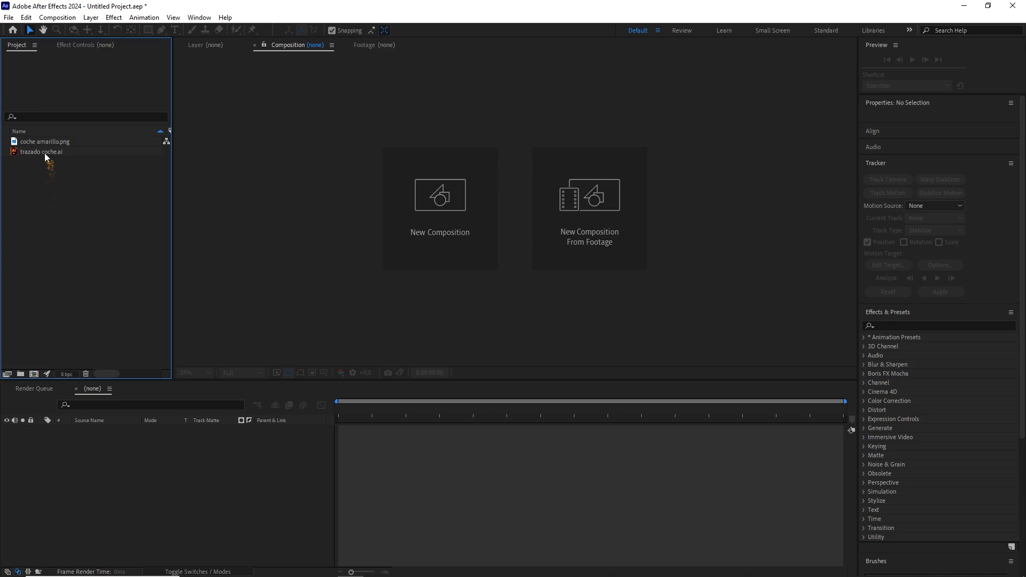
# Create a composition from trazado coche.ai and review its dimensions, frame rate and duration settings
pyautogui.moveTo(44, 153); pyautogui.dragTo(33, 378)
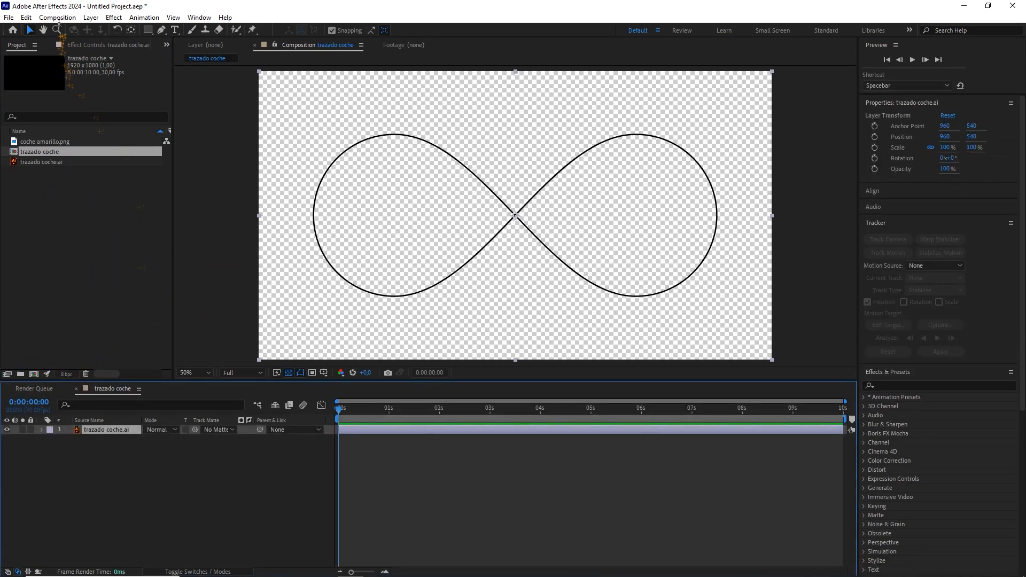
pyautogui.click(58, 17)
pyautogui.click(70, 44)
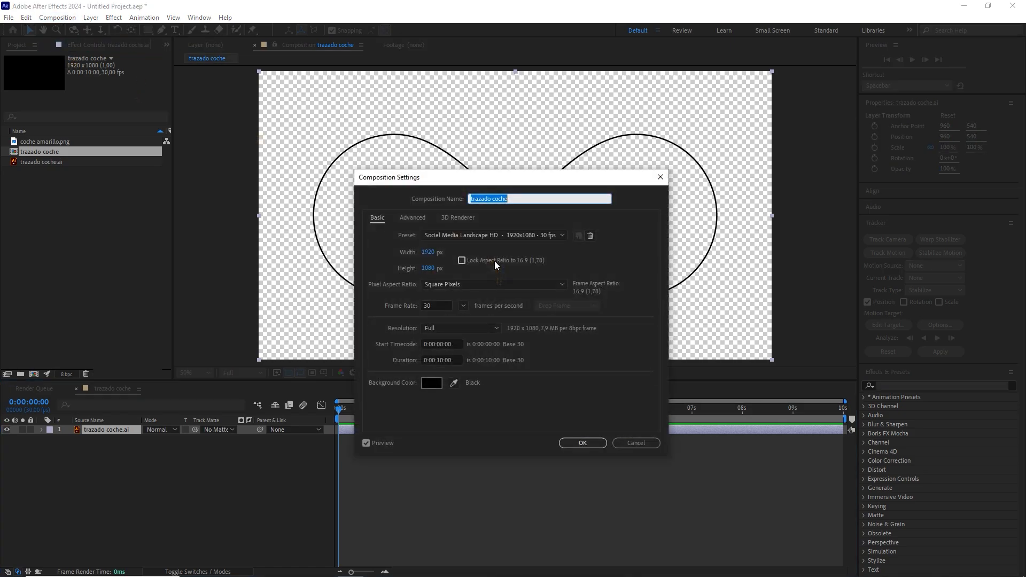
pyautogui.click(428, 252)
pyautogui.click(429, 268)
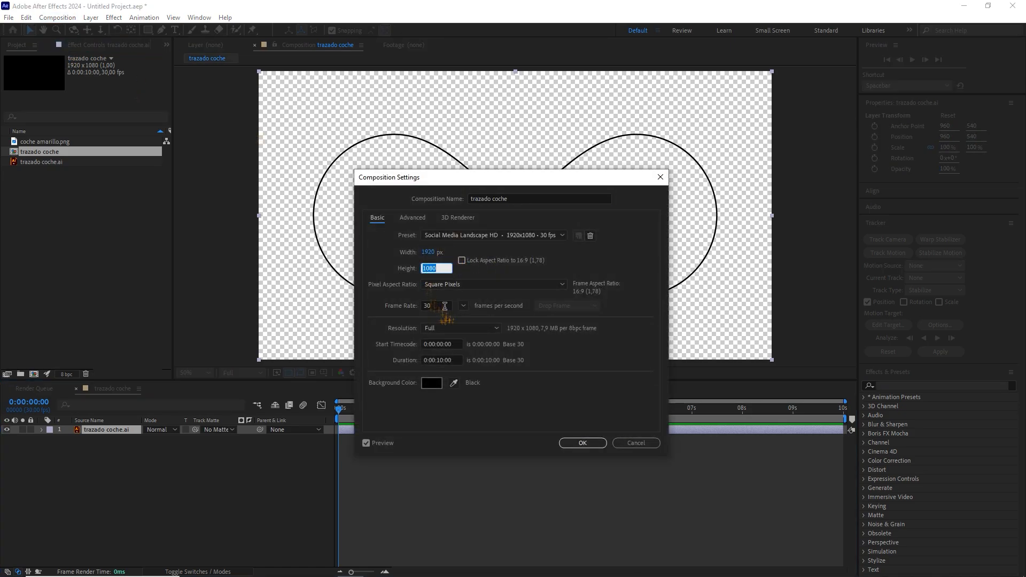
pyautogui.click(444, 306)
pyautogui.click(432, 360)
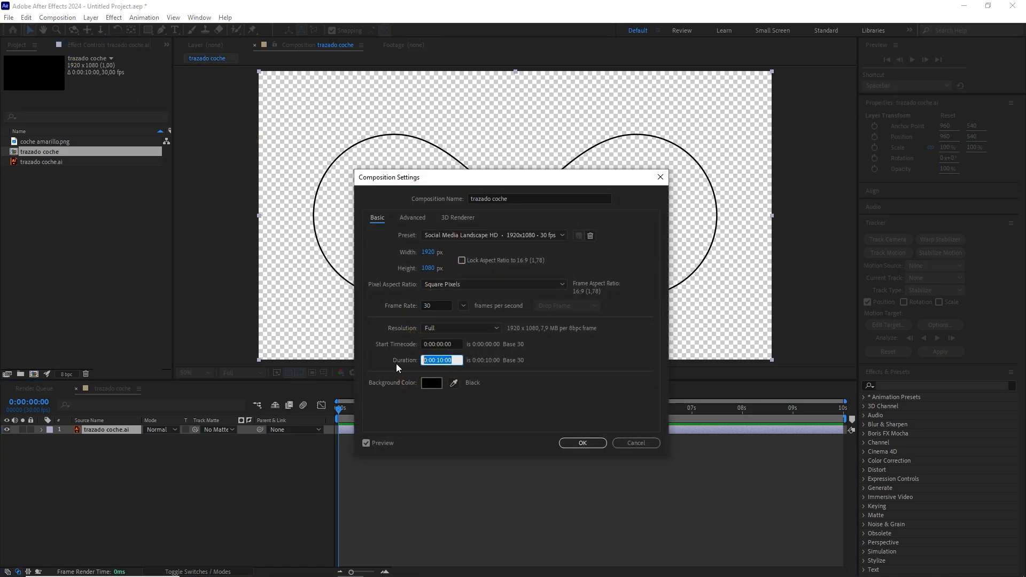
pyautogui.click(583, 443)
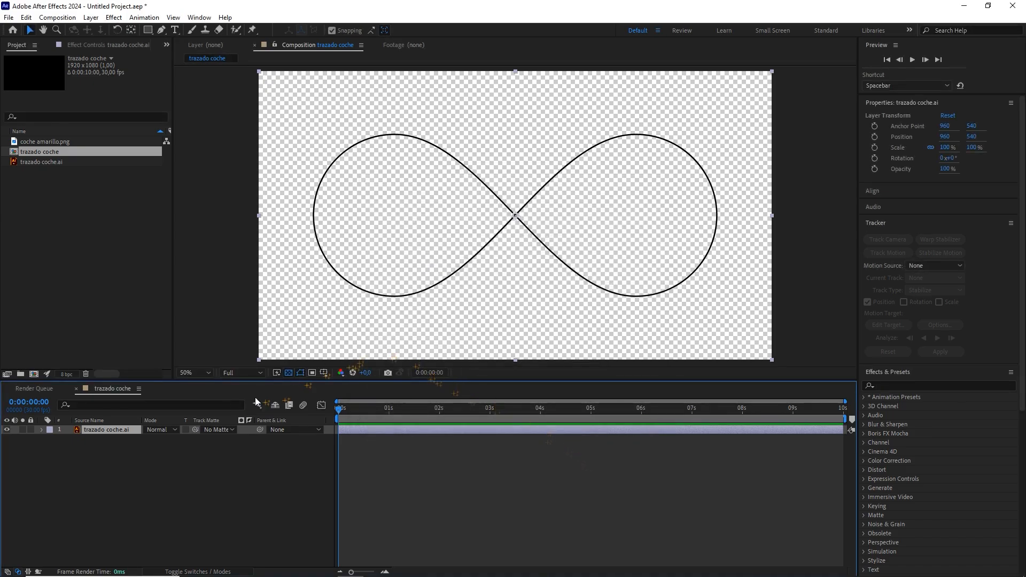
# Create shapes from the trazado coche.ai vector layer and delete the original Illustrator layer
pyautogui.rightClick(131, 434)
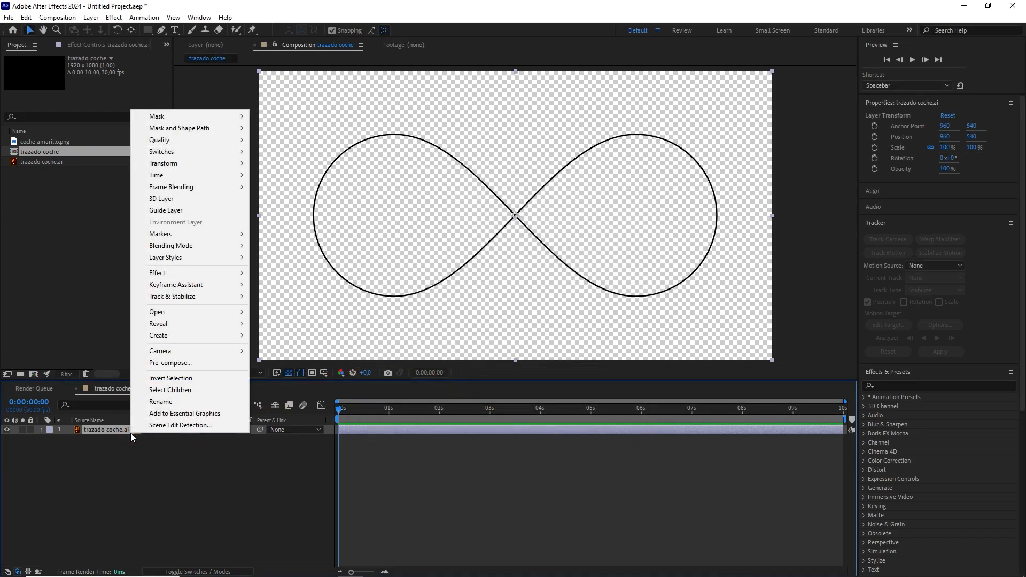
pyautogui.moveTo(223, 335)
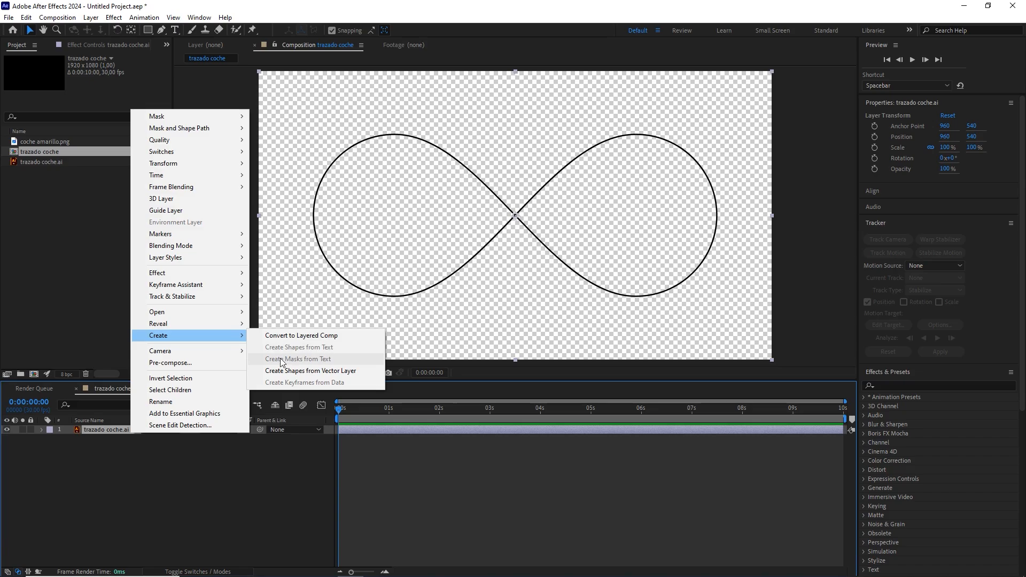
pyautogui.click(288, 374)
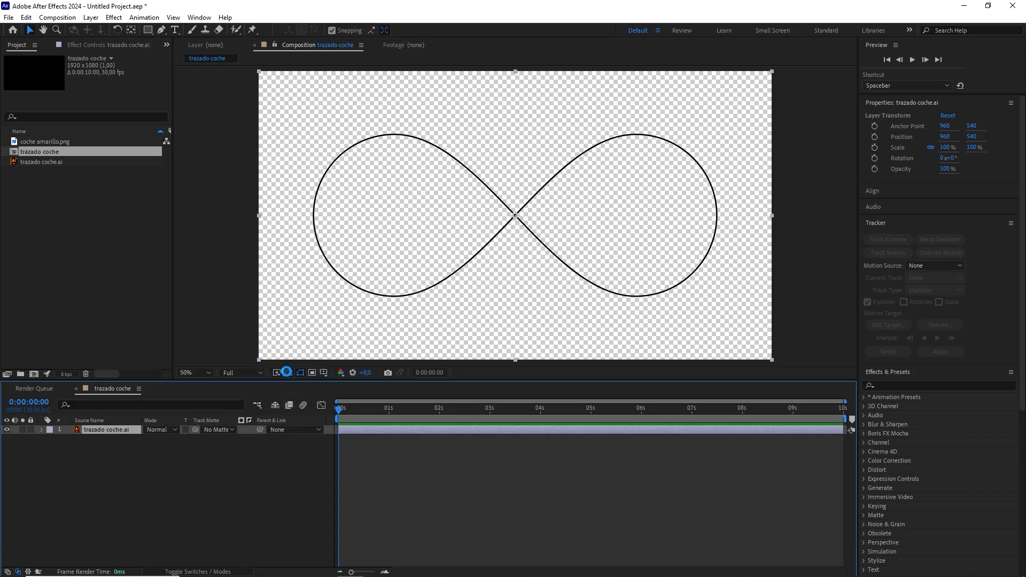
pyautogui.click(123, 438)
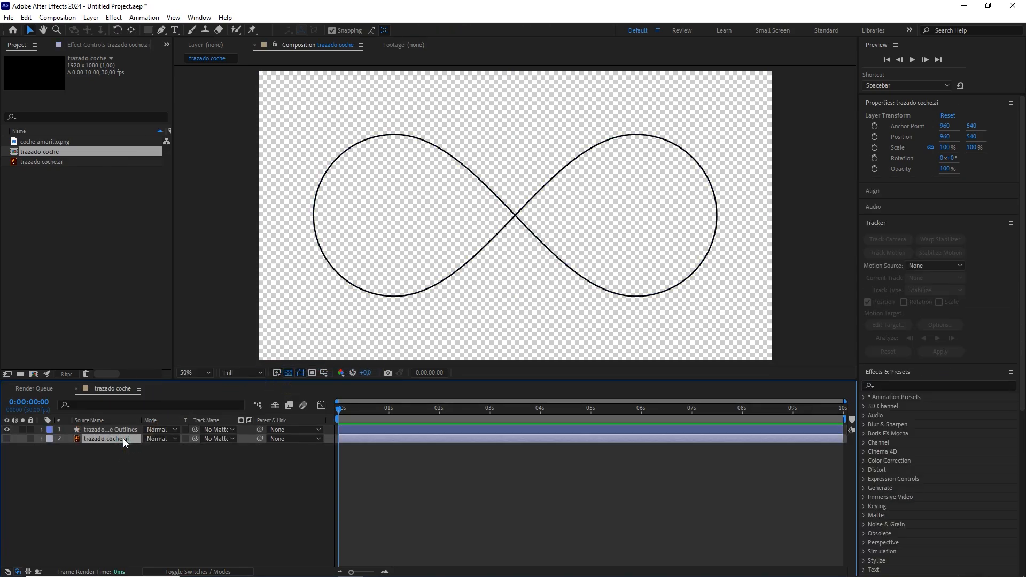
pyautogui.press('Delete')
# Try reshaping the left loop of the trazado coche Outlines path by moving its upper and outer points, and undo both edits
pyautogui.click(123, 431)
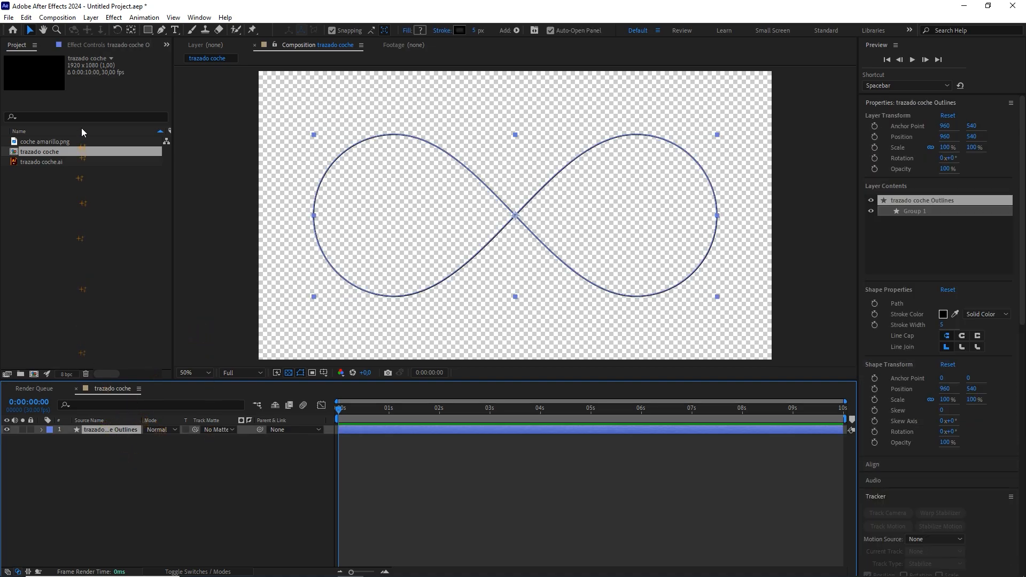
pyautogui.click(161, 29)
pyautogui.moveTo(394, 134)
pyautogui.mouseDown()
pyautogui.moveTo(399, 169)
pyautogui.moveTo(402, 135)
pyautogui.mouseUp()
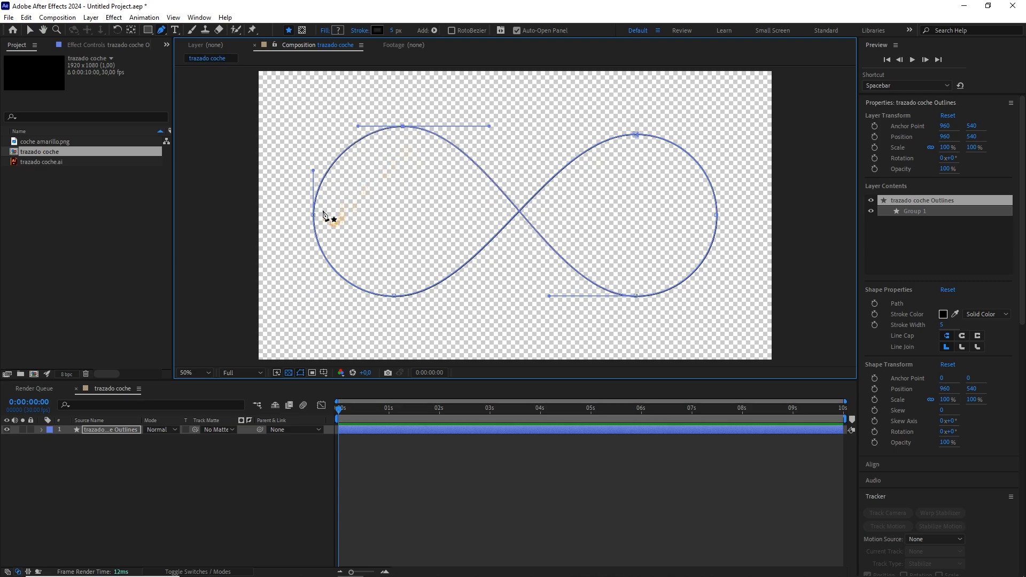
pyautogui.moveTo(315, 217)
pyautogui.mouseDown()
pyautogui.moveTo(348, 213)
pyautogui.moveTo(328, 209)
pyautogui.mouseUp()
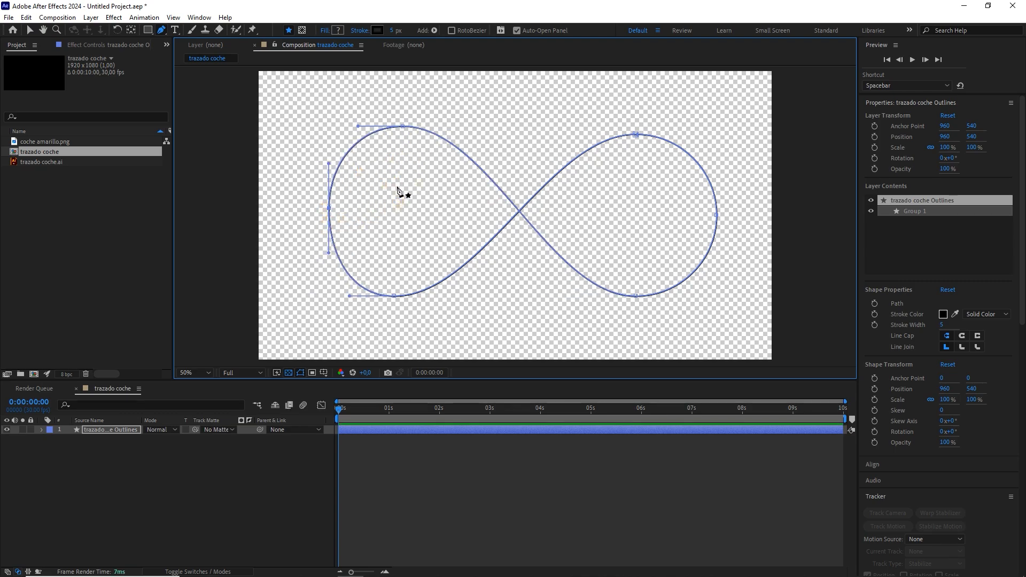
pyautogui.hotkey('ctrl', 'z')
pyautogui.hotkey('ctrl', 'z')
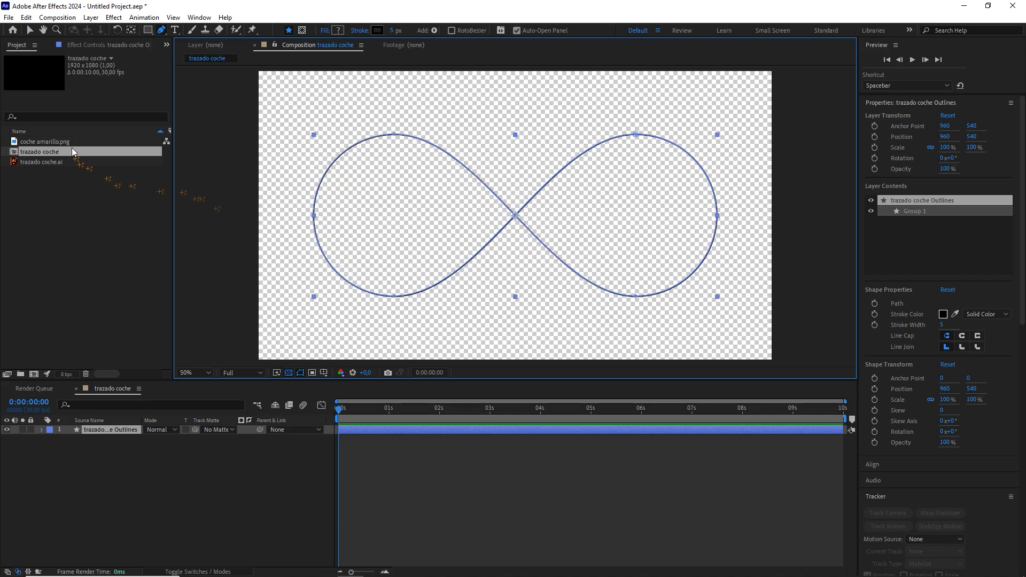
# Add coche amarillo.png above the trazado coche Outlines layer and set its scale to 15%
pyautogui.moveTo(45, 141); pyautogui.dragTo(113, 427)
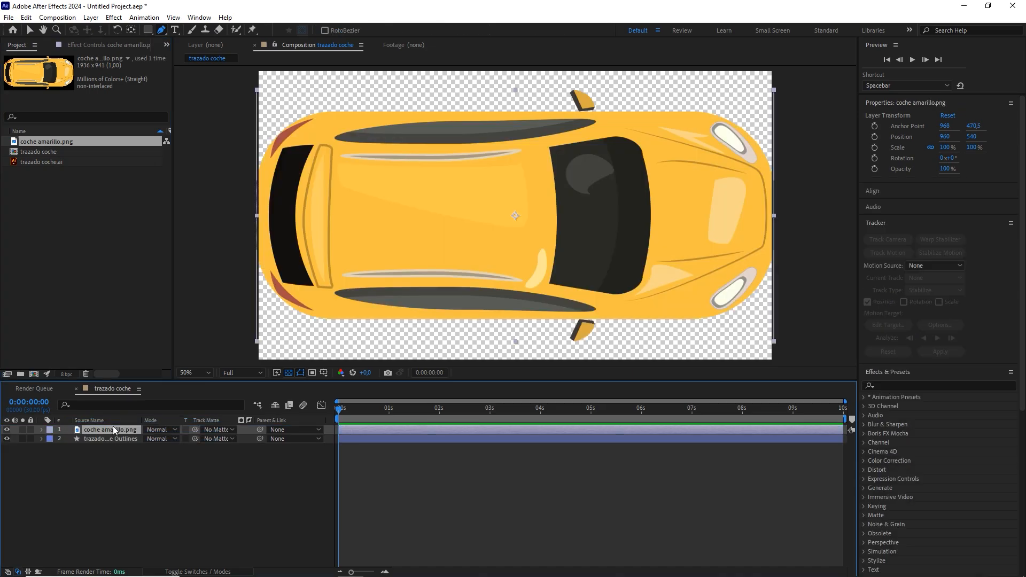
pyautogui.press('s')
pyautogui.moveTo(178, 438); pyautogui.dragTo(149, 446)
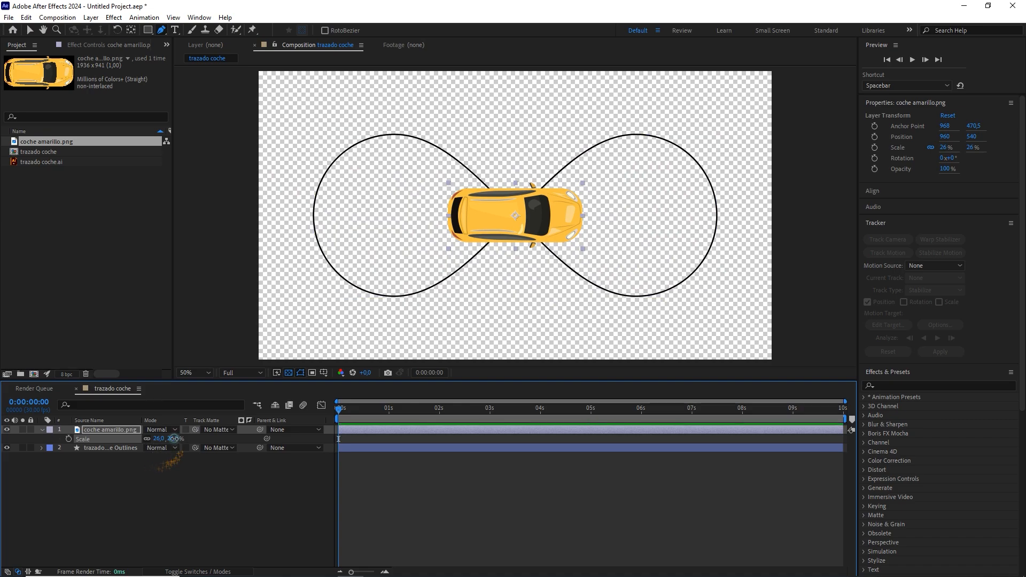
pyautogui.write('15')
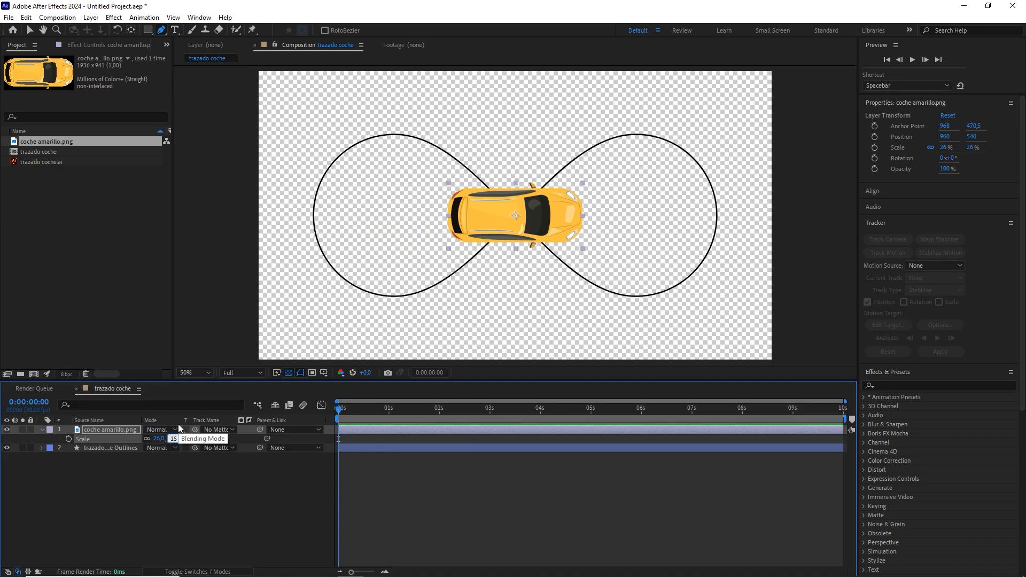
pyautogui.press('Return')
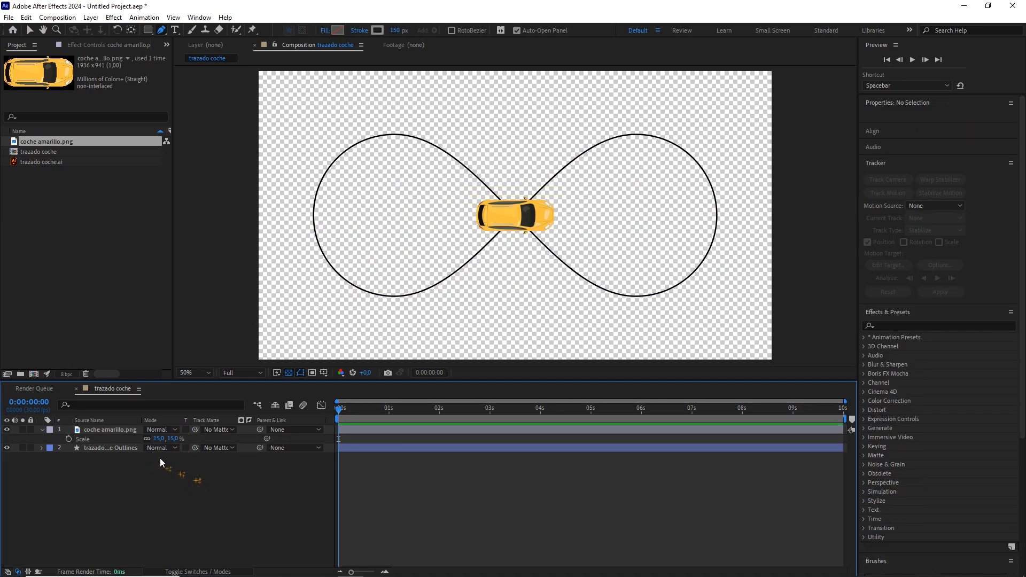
# Copy the Path property of Path 1 inside Group 1 of the trazado coche Outlines layer
pyautogui.click(107, 449)
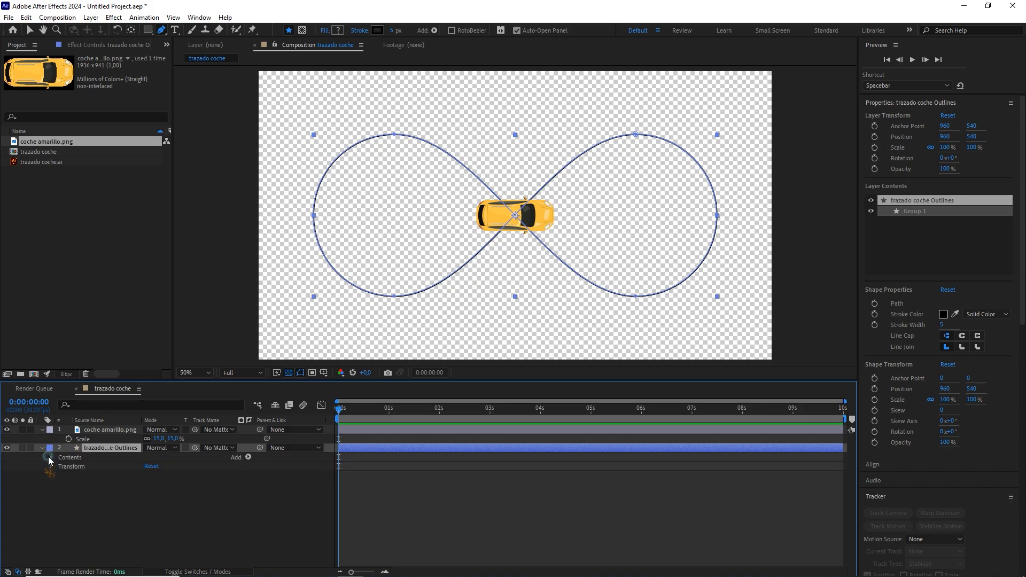
pyautogui.click(49, 458)
pyautogui.click(60, 467)
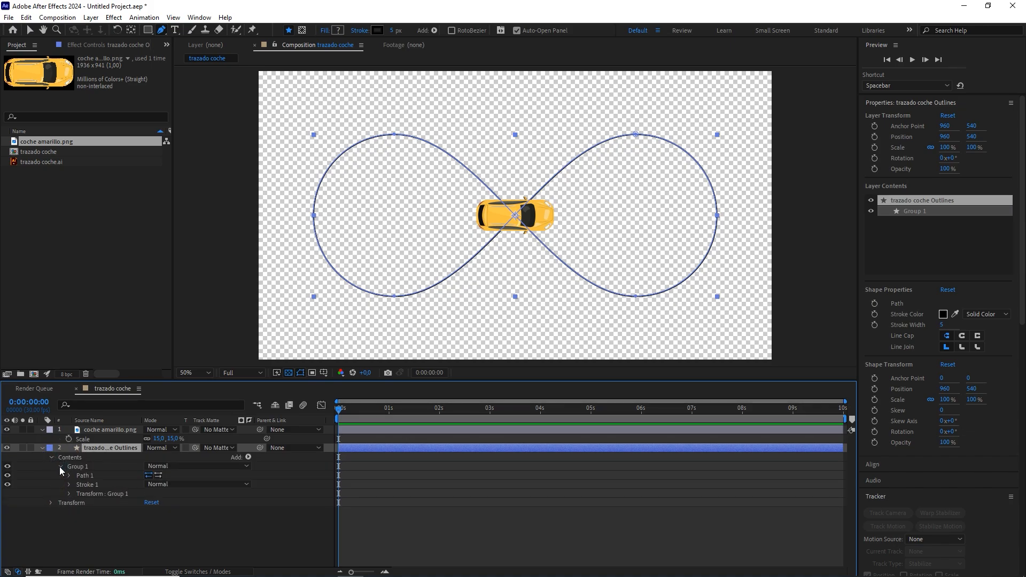
pyautogui.click(69, 474)
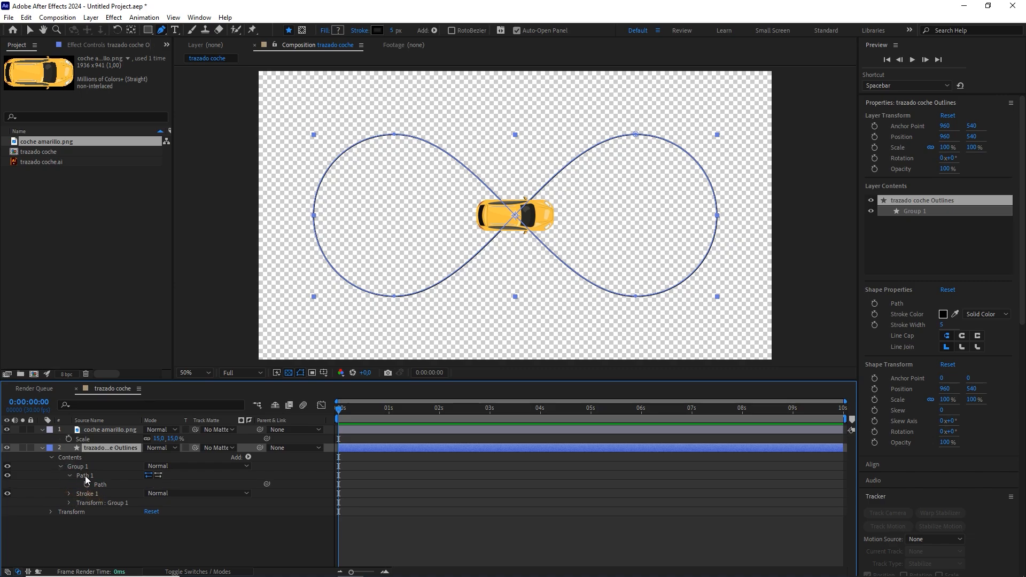
pyautogui.click(103, 485)
pyautogui.hotkey('ctrl', 'c')
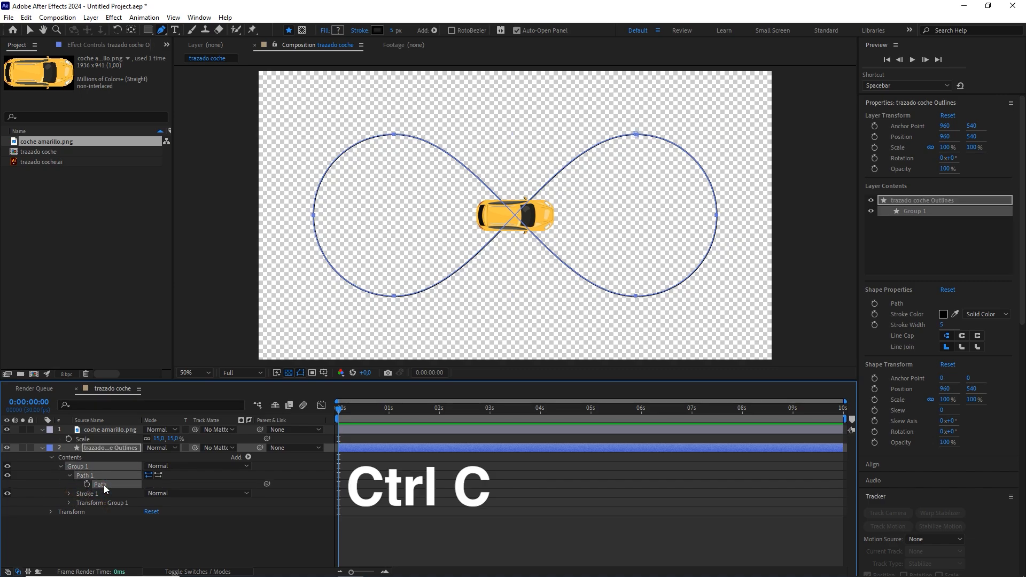
# Paste the copied path into the Position property of the coche amarillo.png layer
pyautogui.click(108, 429)
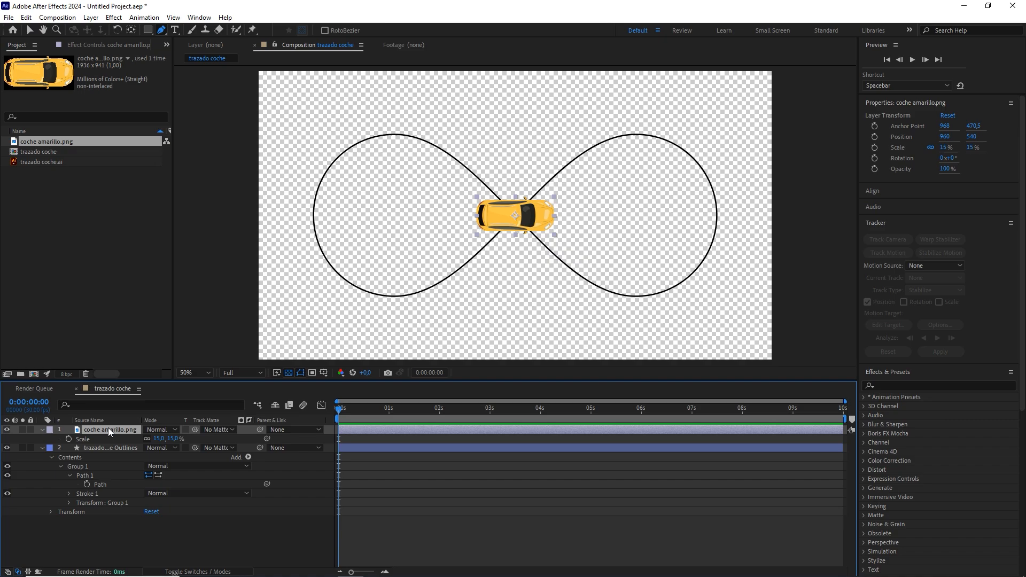
pyautogui.press('p')
pyautogui.hotkey('ctrl', 'v')
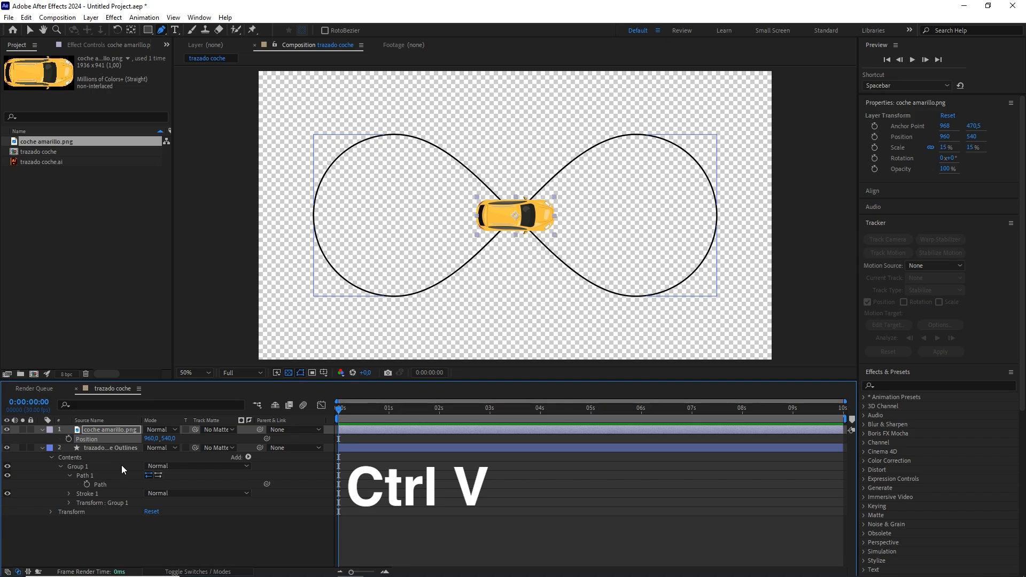
pyautogui.hotkey('ctrl', 'v')
pyautogui.scroll(-2, 412, 293)
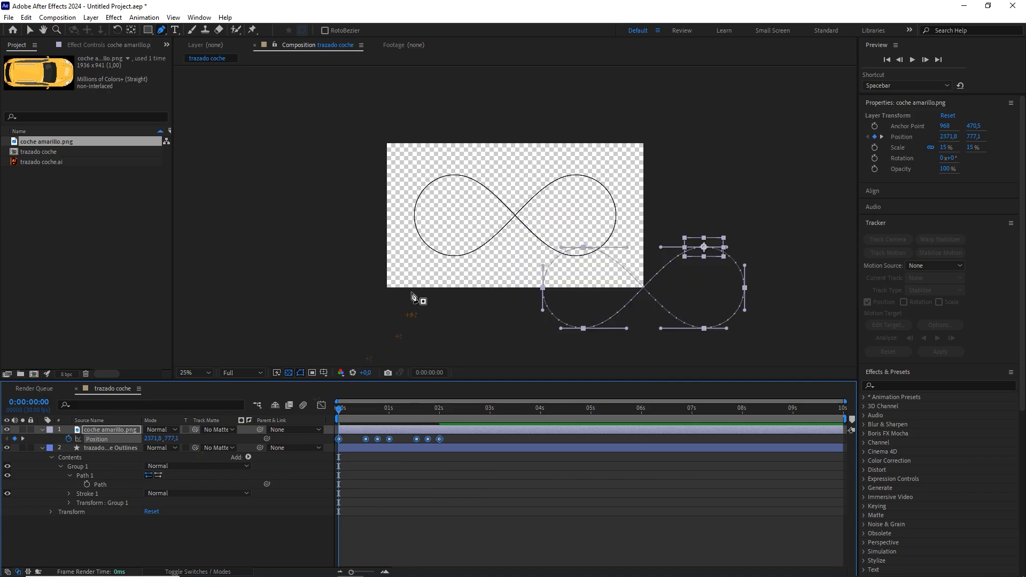
# Move the car's entire motion path onto the drawn figure eight and preview the motion
pyautogui.click(86, 475)
pyautogui.click(29, 32)
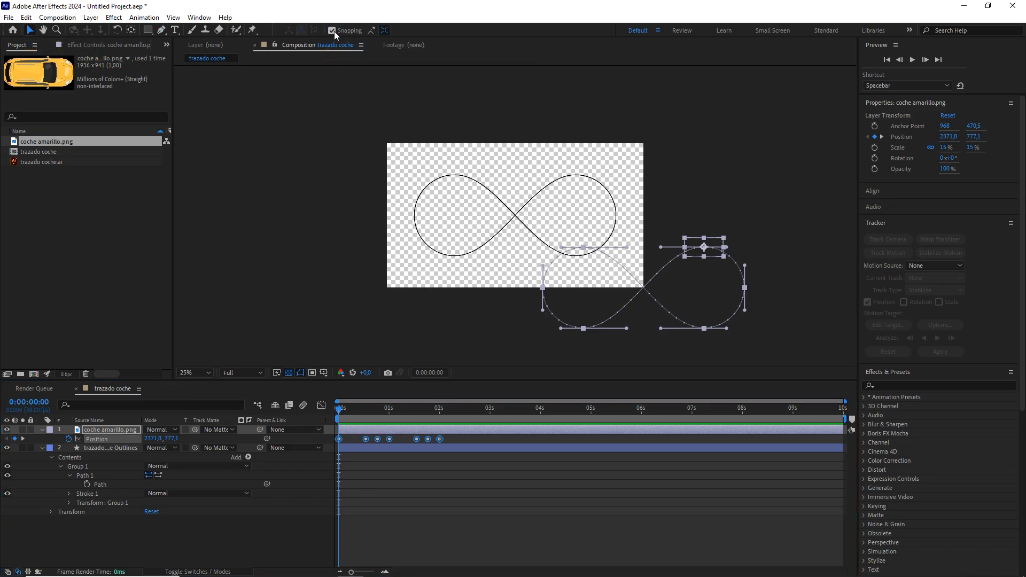
pyautogui.moveTo(545, 293); pyautogui.dragTo(419, 218)
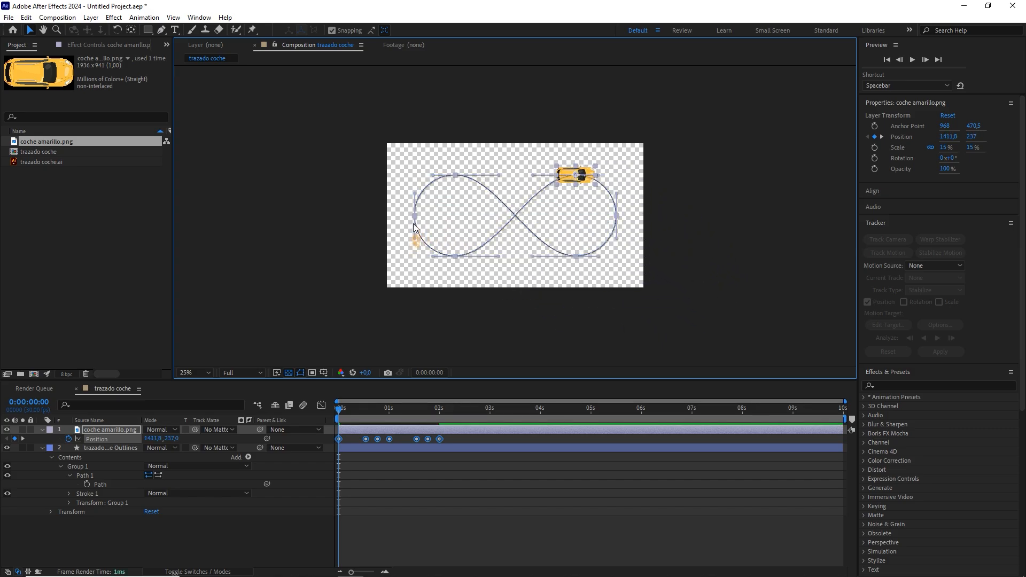
pyautogui.press('space')
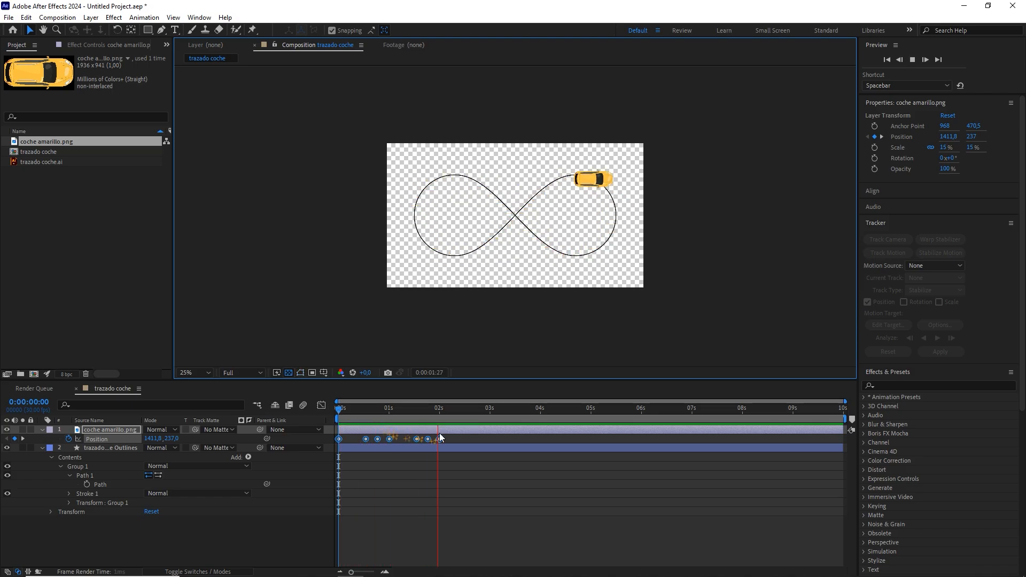
# Stretch all the car's Position keyframes proportionally so the last one lands at 6;00
pyautogui.moveTo(449, 419); pyautogui.dragTo(642, 422)
pyautogui.click(352, 440)
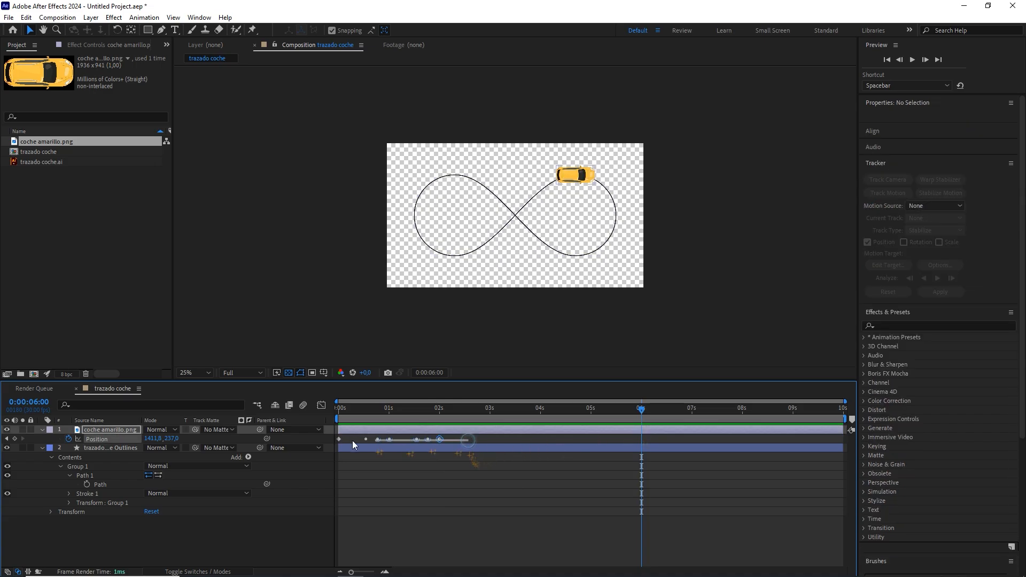
pyautogui.moveTo(352, 441); pyautogui.dragTo(325, 446)
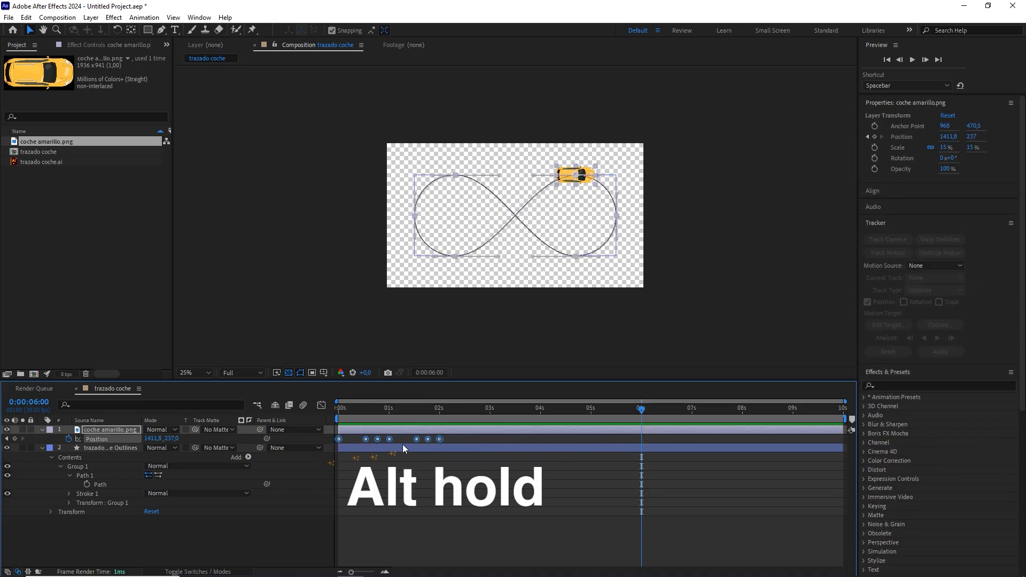
pyautogui.moveTo(441, 443); pyautogui.dragTo(495, 440)
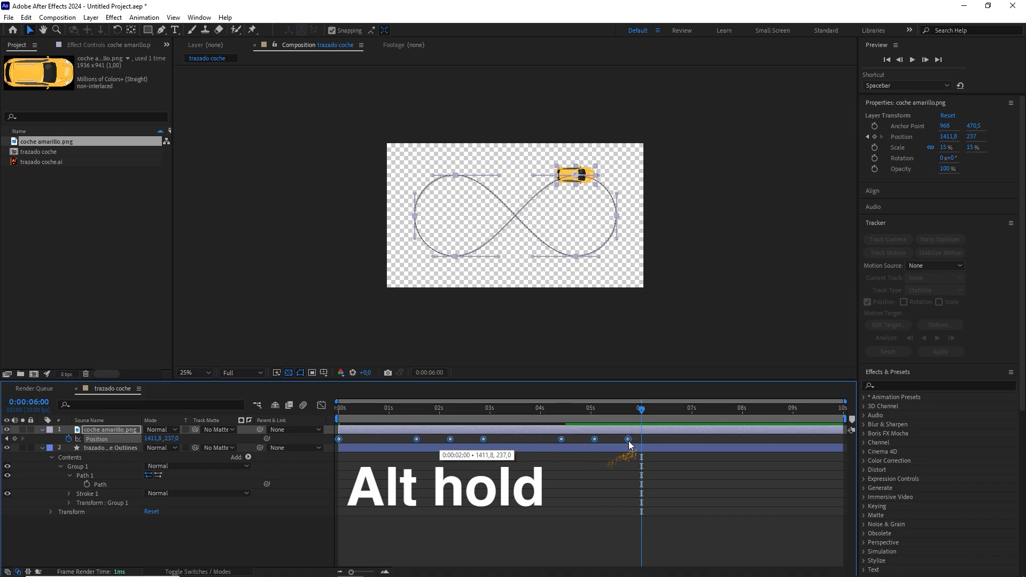
pyautogui.moveTo(629, 445); pyautogui.dragTo(642, 443)
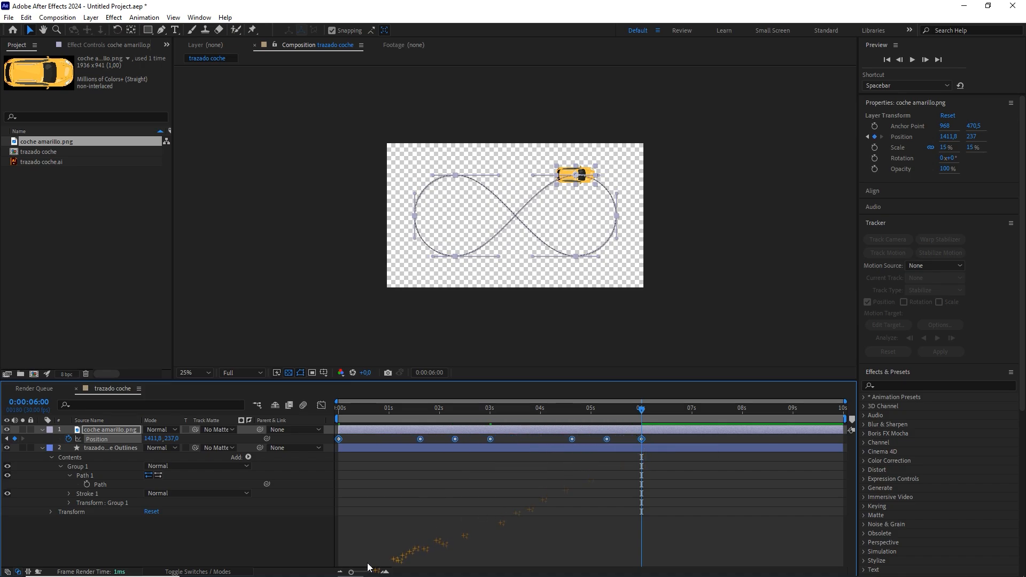
# Set the work area to end at 0:00:05:29, one frame before the last Position keyframe
pyautogui.moveTo(352, 573); pyautogui.dragTo(379, 574)
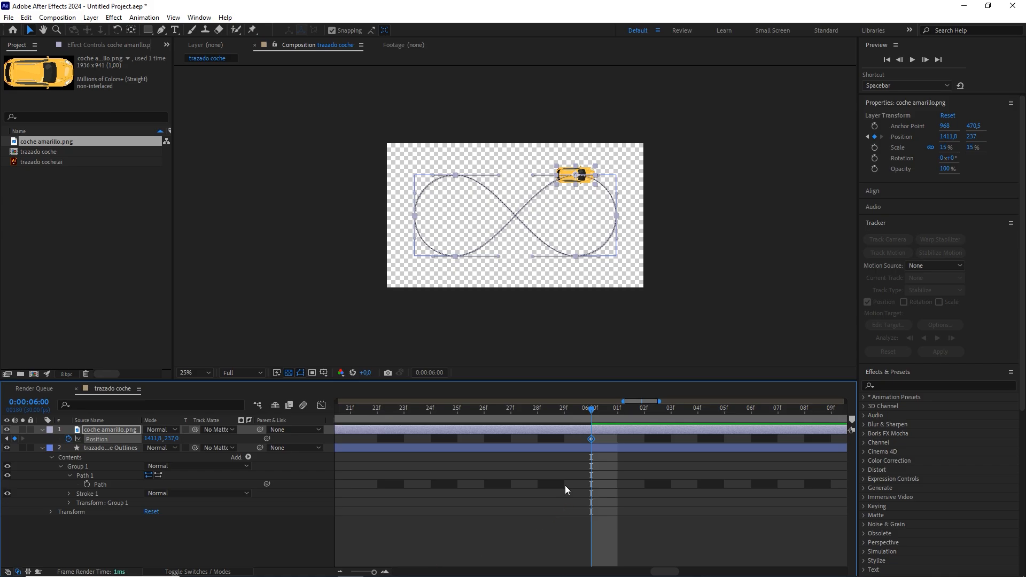
pyautogui.press('pageup')
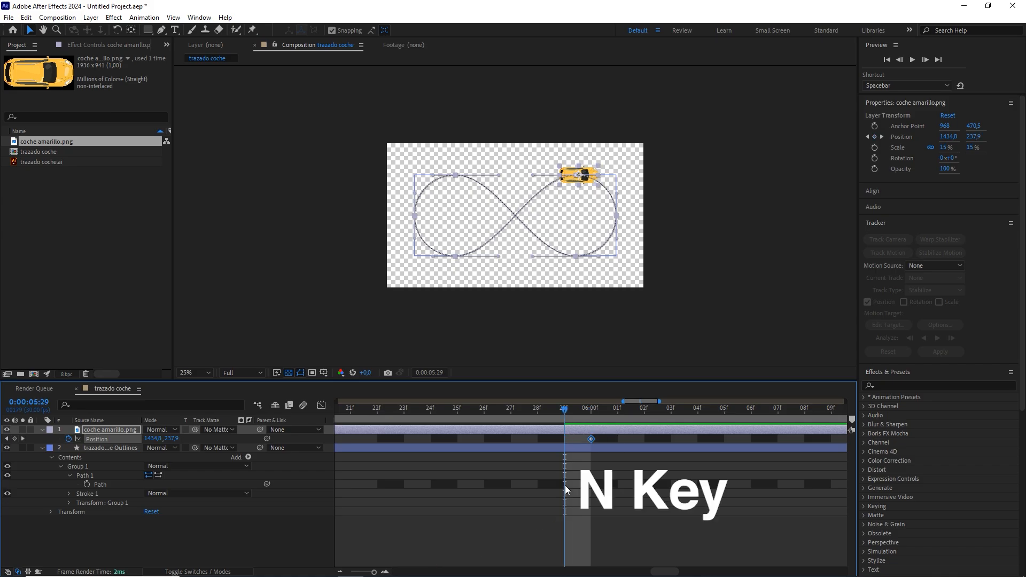
pyautogui.press('n')
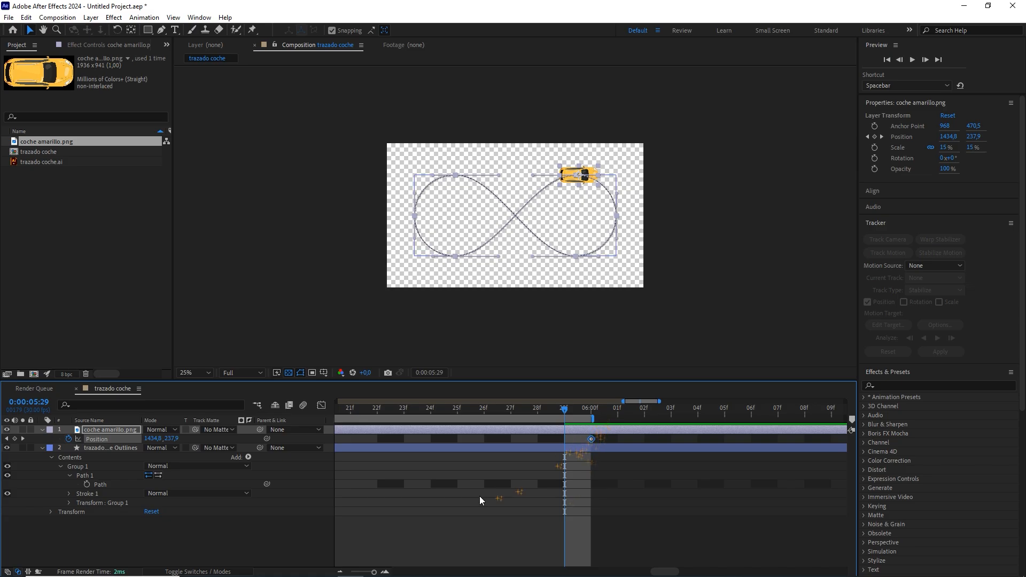
pyautogui.moveTo(374, 572); pyautogui.dragTo(346, 573)
# Fit the composition in the viewer and preview the car's motion from the start
pyautogui.moveTo(470, 409); pyautogui.dragTo(303, 418)
pyautogui.click(196, 373)
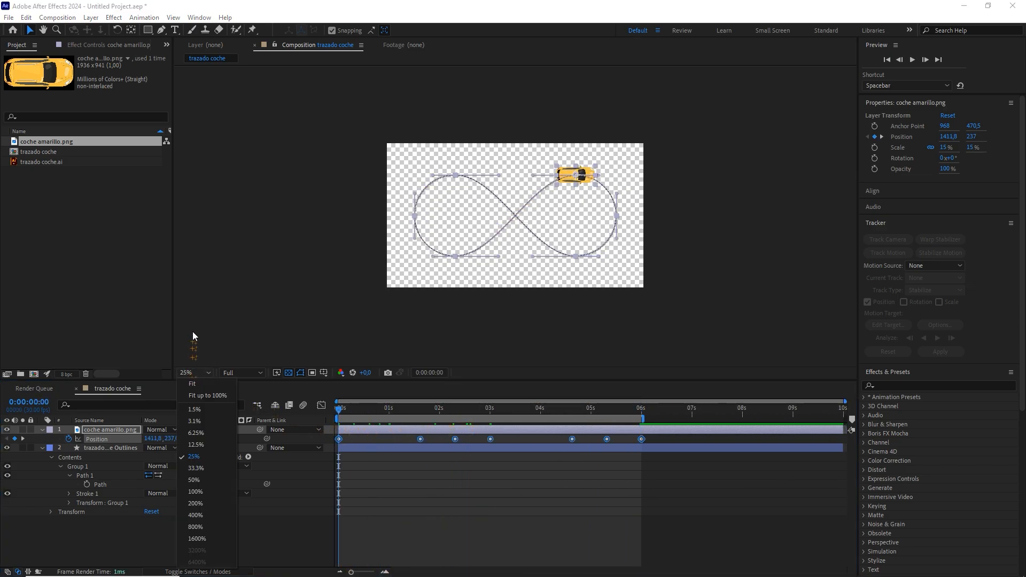
pyautogui.click(200, 383)
pyautogui.click(418, 489)
pyautogui.press('space')
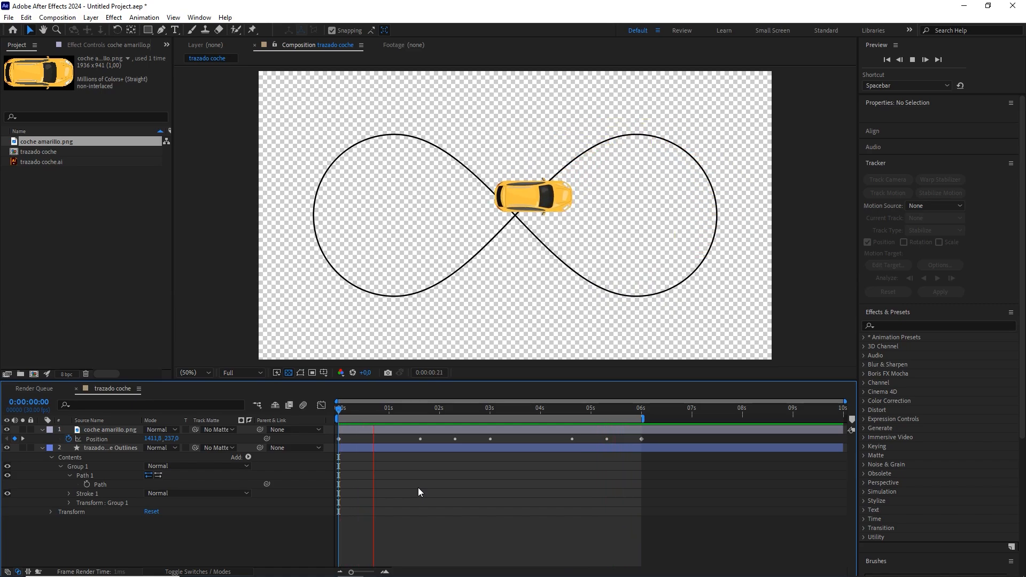
pyautogui.press('space')
# Reduce the coche amarillo.png layer's scale to 10% and collapse the trazado coche Outlines properties
pyautogui.click(383, 405)
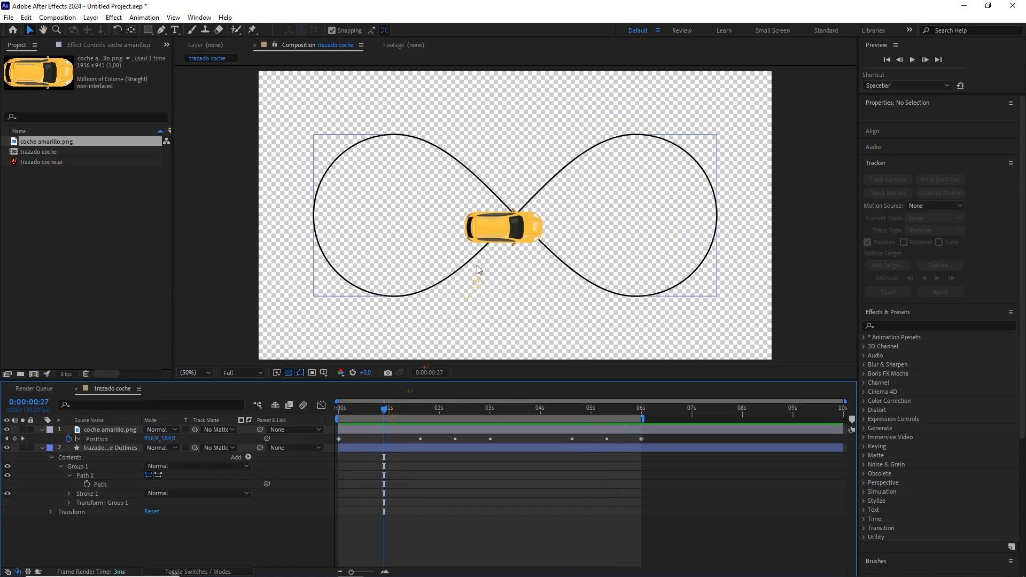
pyautogui.click(109, 432)
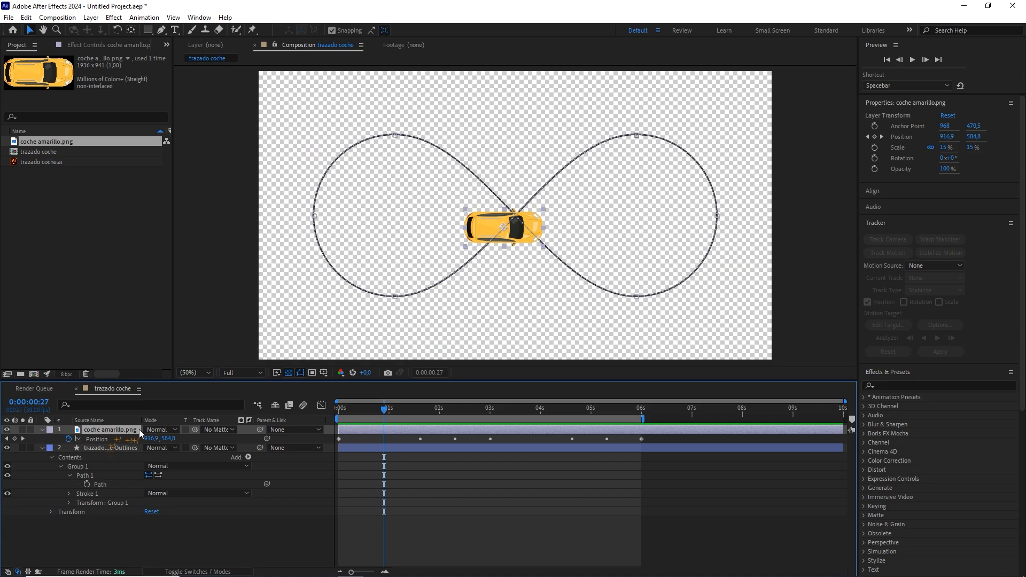
pyautogui.press('s')
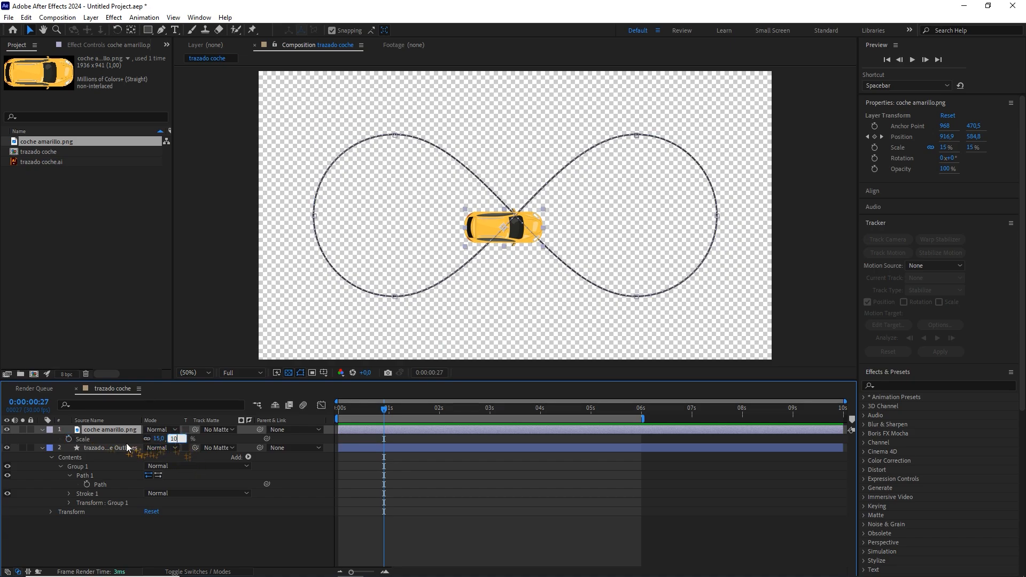
pyautogui.write('10')
pyautogui.press('Return')
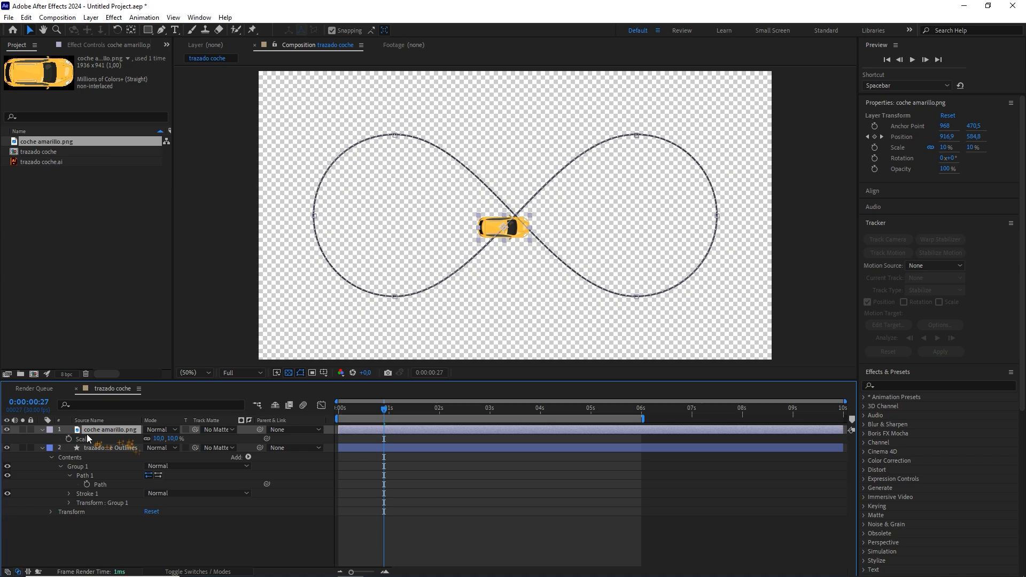
pyautogui.click(42, 447)
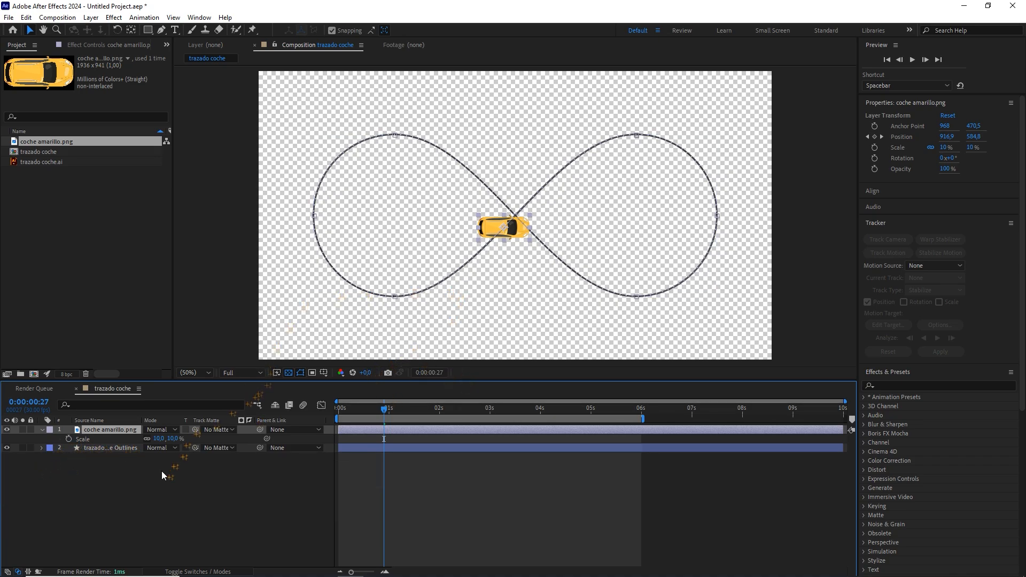
# Create a gray 808080 solid layer at the composition size of 1920 x 1080 px
pyautogui.rightClick(145, 495)
pyautogui.moveTo(243, 364)
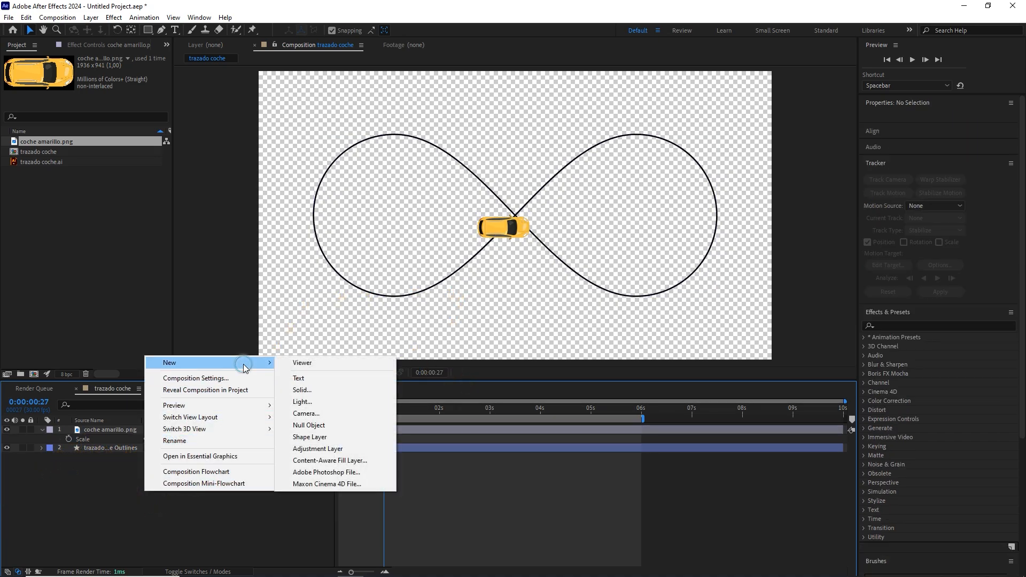
pyautogui.click(308, 395)
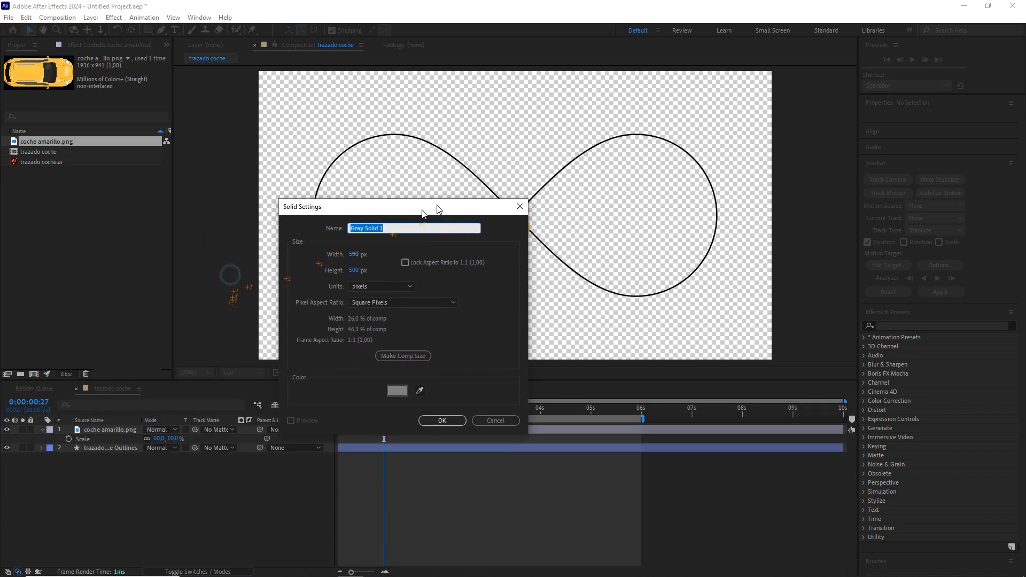
pyautogui.click(449, 371)
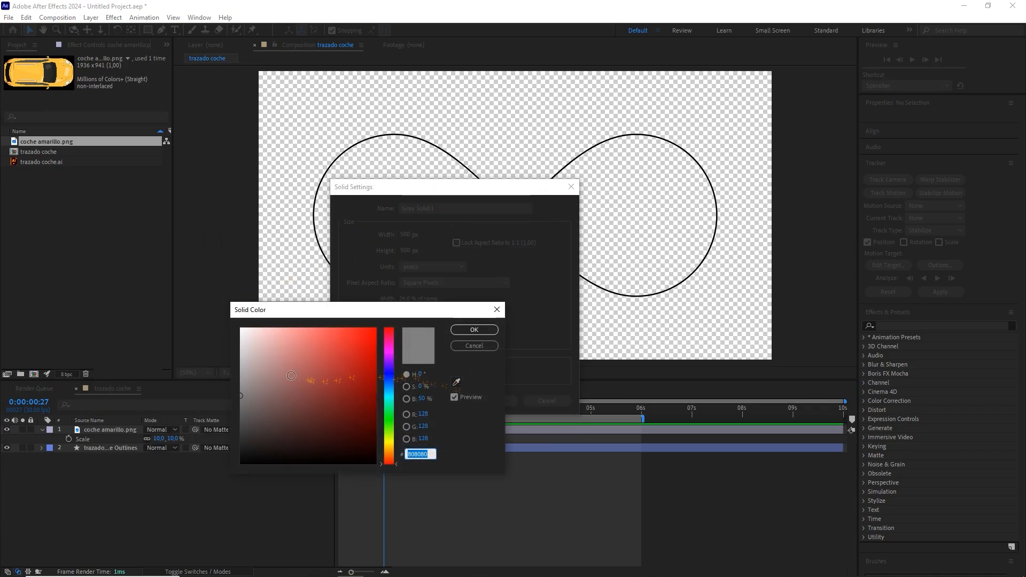
pyautogui.click(474, 331)
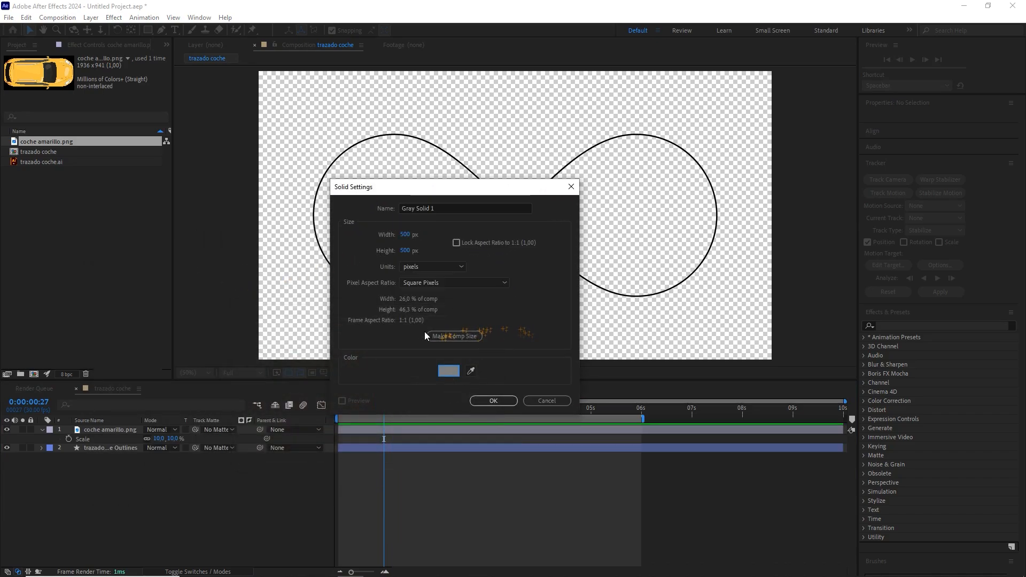
pyautogui.click(455, 335)
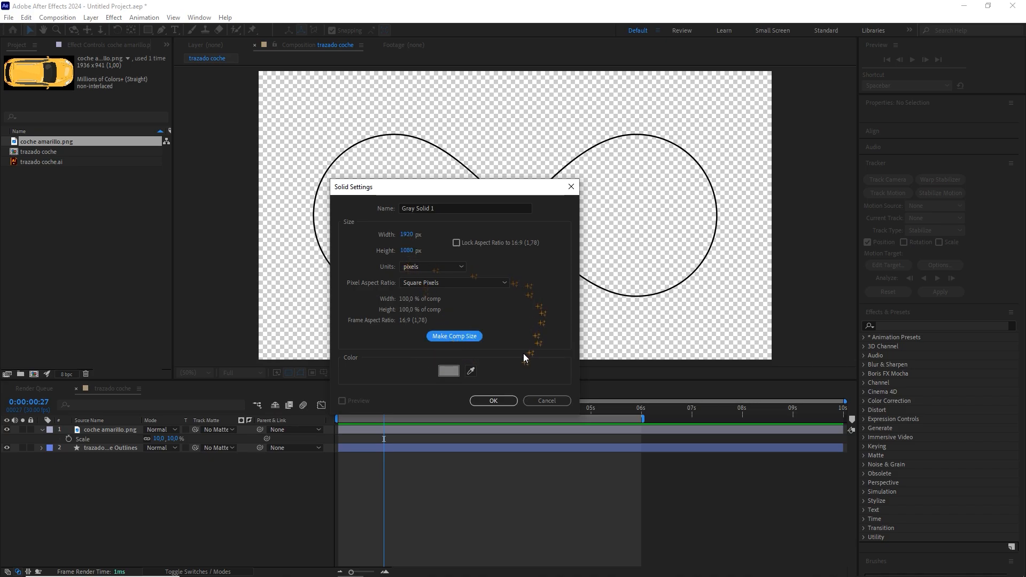
pyautogui.click(493, 400)
# Move the gray solid beneath the car and outline layers and preview the animation from 0:00:00:03
pyautogui.moveTo(127, 433); pyautogui.dragTo(137, 494)
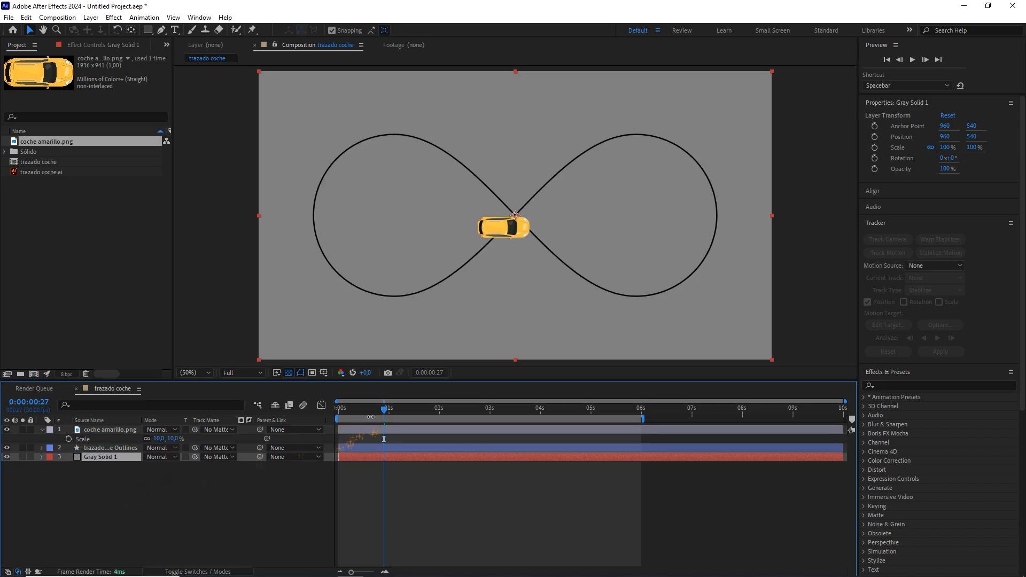
pyautogui.moveTo(380, 414); pyautogui.dragTo(344, 411)
pyautogui.press('space')
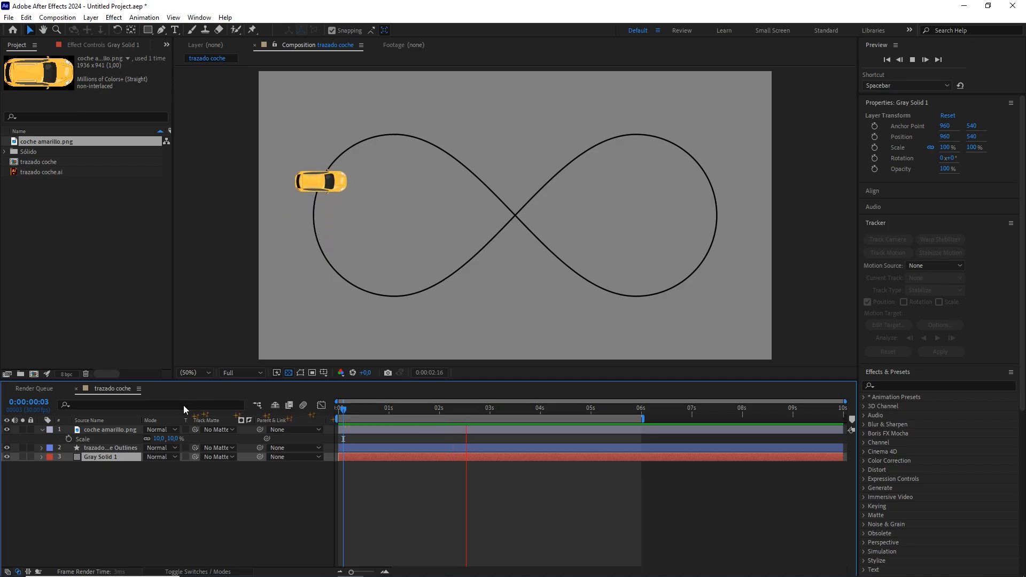
# Set the trazado coche Outlines layer's stroke width to 150 px and briefly preview the car on the widened road
pyautogui.click(117, 451)
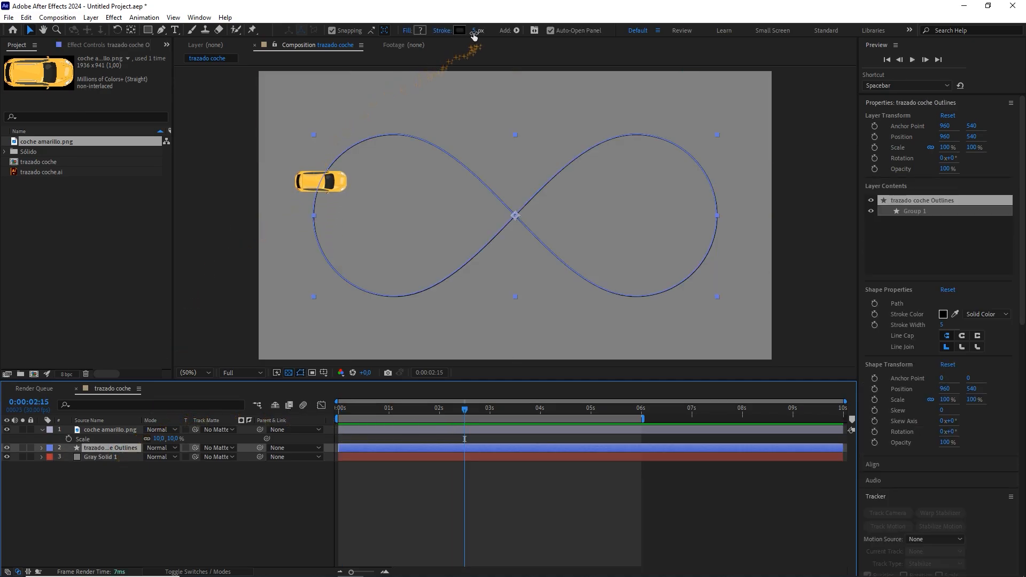
pyautogui.moveTo(486, 32); pyautogui.dragTo(518, 32)
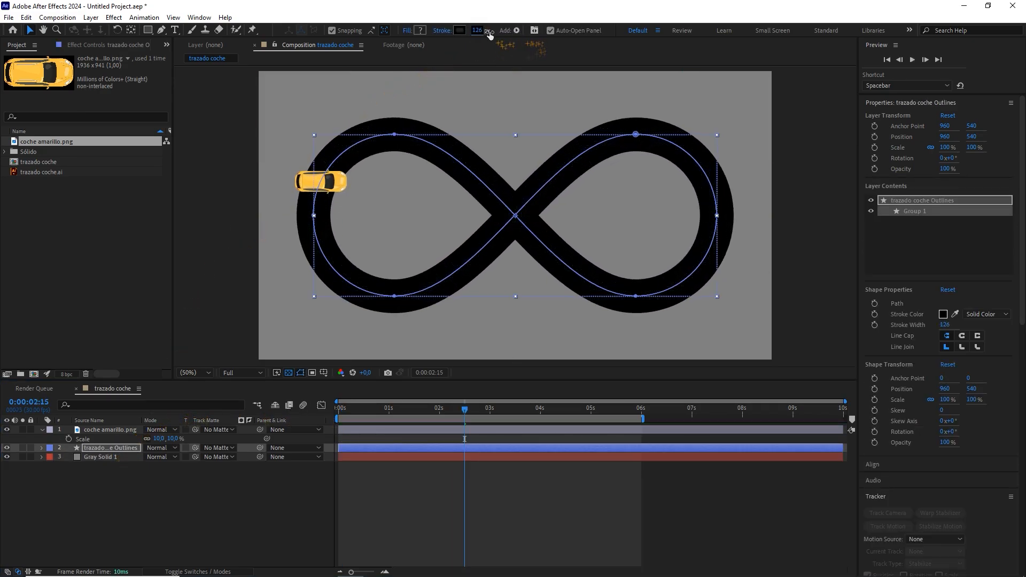
pyautogui.click(481, 31)
pyautogui.write('150')
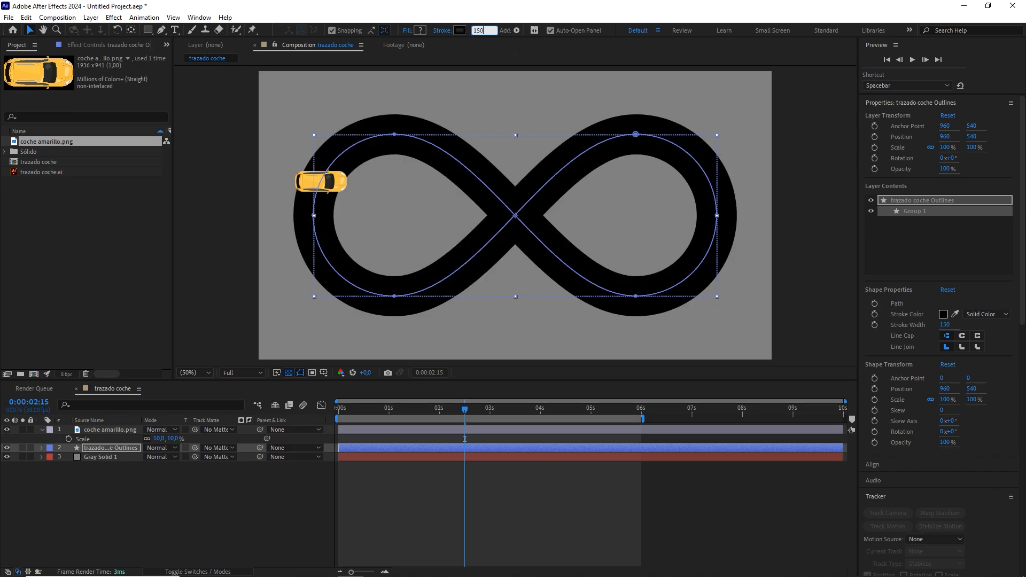
pyautogui.click(198, 505)
pyautogui.moveTo(410, 410); pyautogui.dragTo(366, 412)
pyautogui.press('space')
pyautogui.press('space')
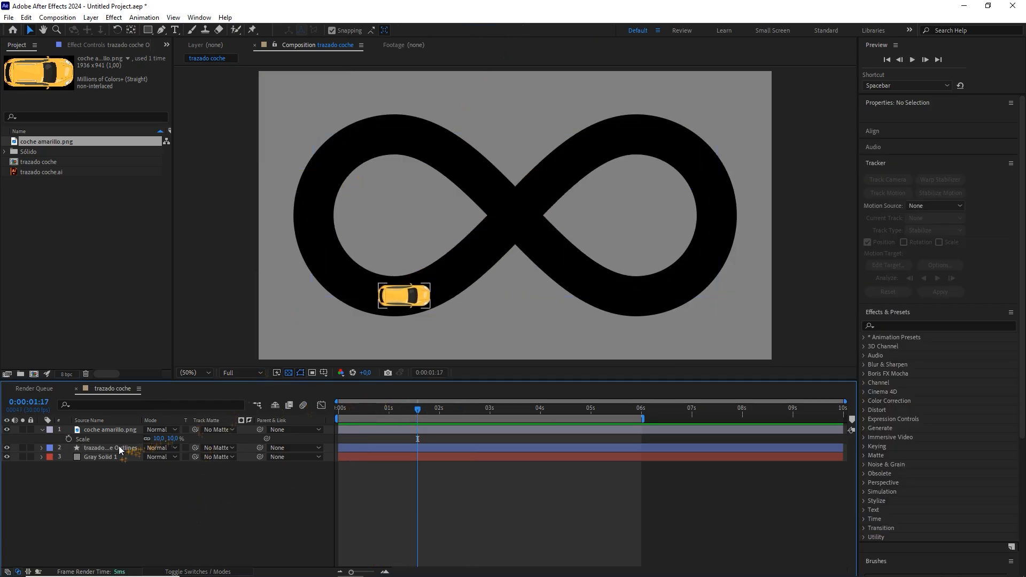
# Duplicate the trazado coche Outlines layer and give the copy a white FFFFFF stroke 5 px wide
pyautogui.click(116, 448)
pyautogui.hotkey('ctrl', 'd')
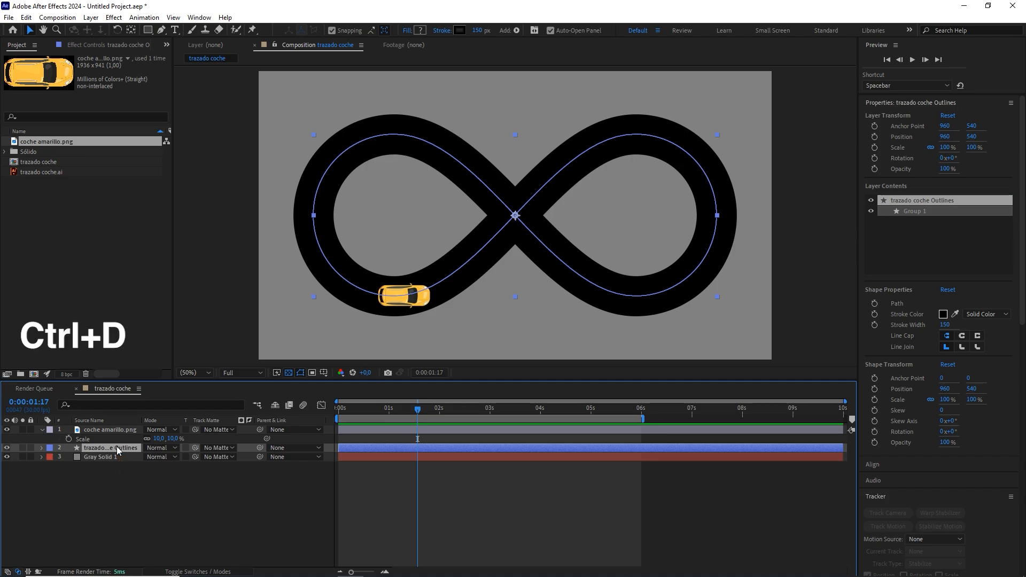
pyautogui.hotkey('ctrl', 'd')
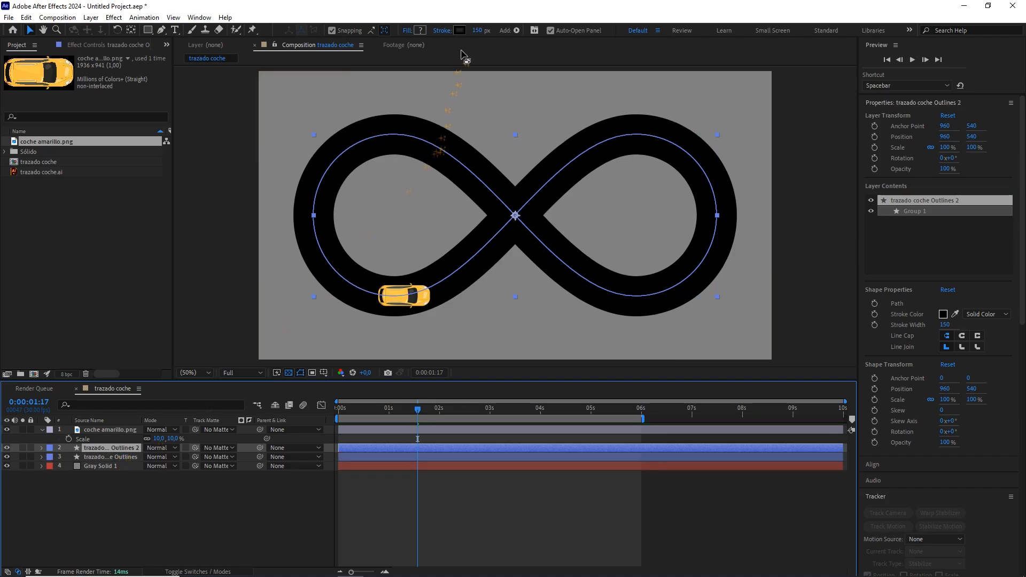
pyautogui.click(463, 32)
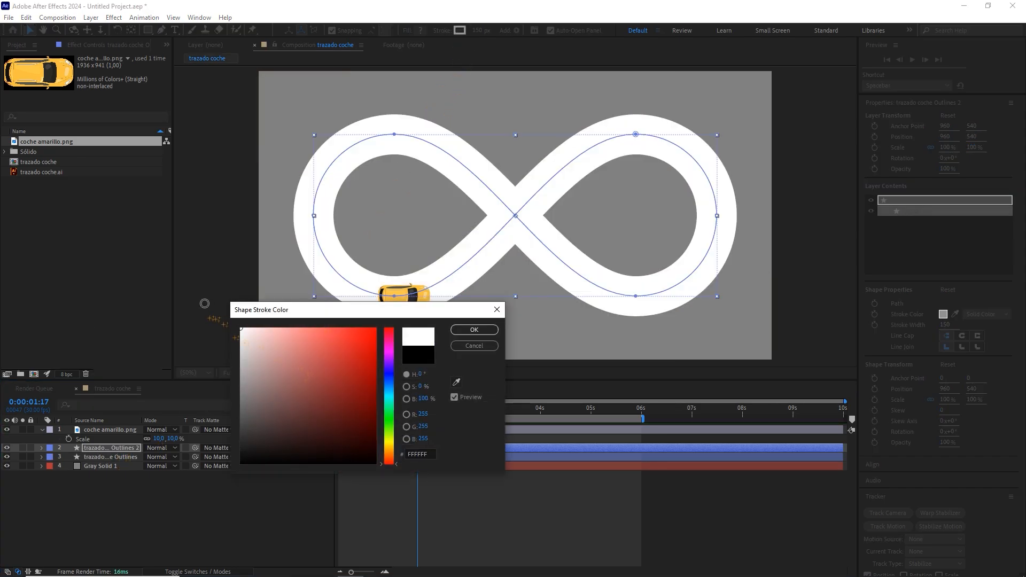
pyautogui.click(473, 329)
pyautogui.moveTo(435, 31)
pyautogui.mouseDown()
pyautogui.moveTo(411, 45)
pyautogui.moveTo(404, 32)
pyautogui.moveTo(415, 47)
pyautogui.mouseUp()
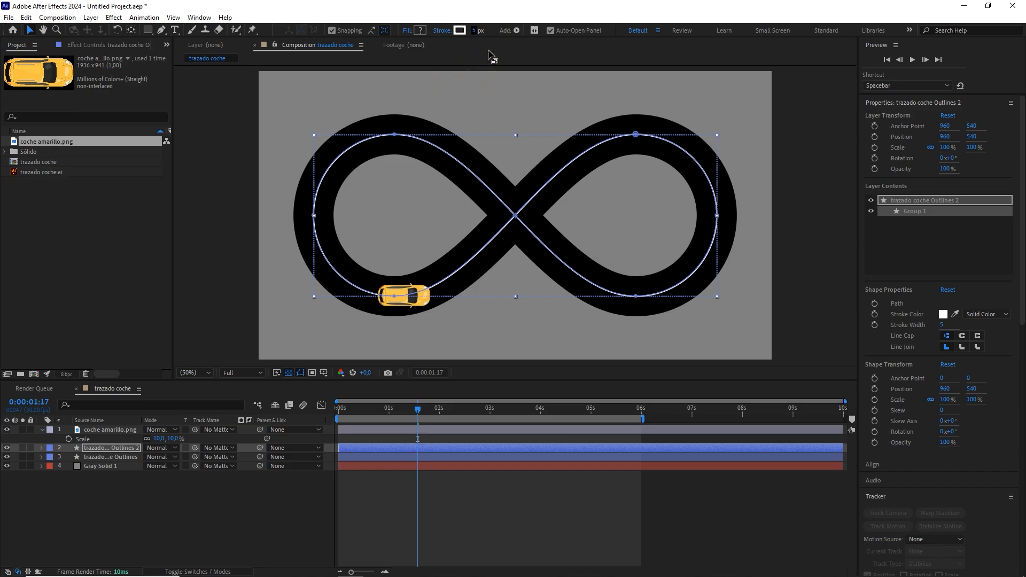
# Add dashes to Stroke 1 of trazado coche Outlines 2 with a dash length of 60, then collapse the layer's properties
pyautogui.click(41, 448)
pyautogui.click(51, 458)
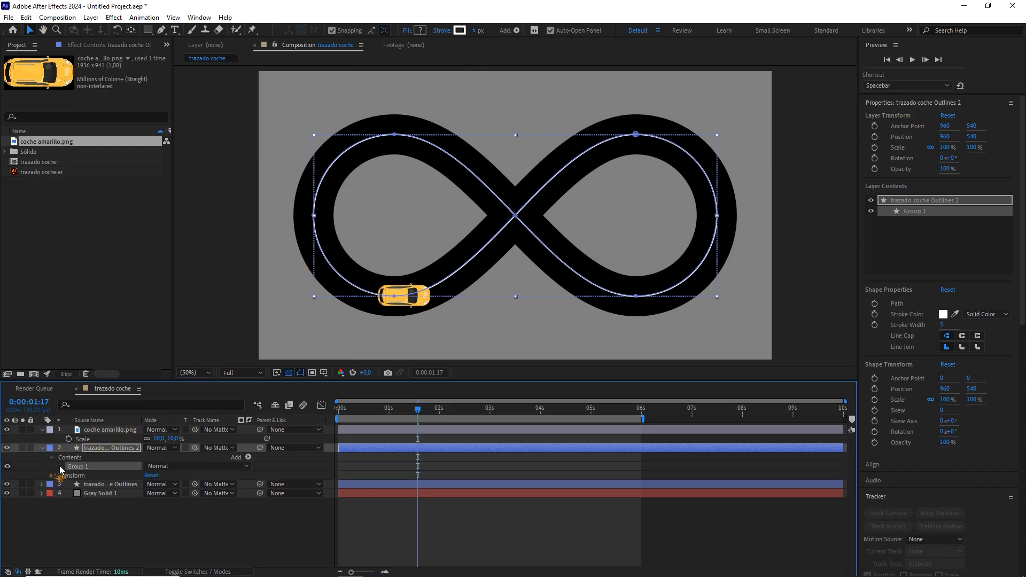
pyautogui.click(60, 466)
pyautogui.click(69, 484)
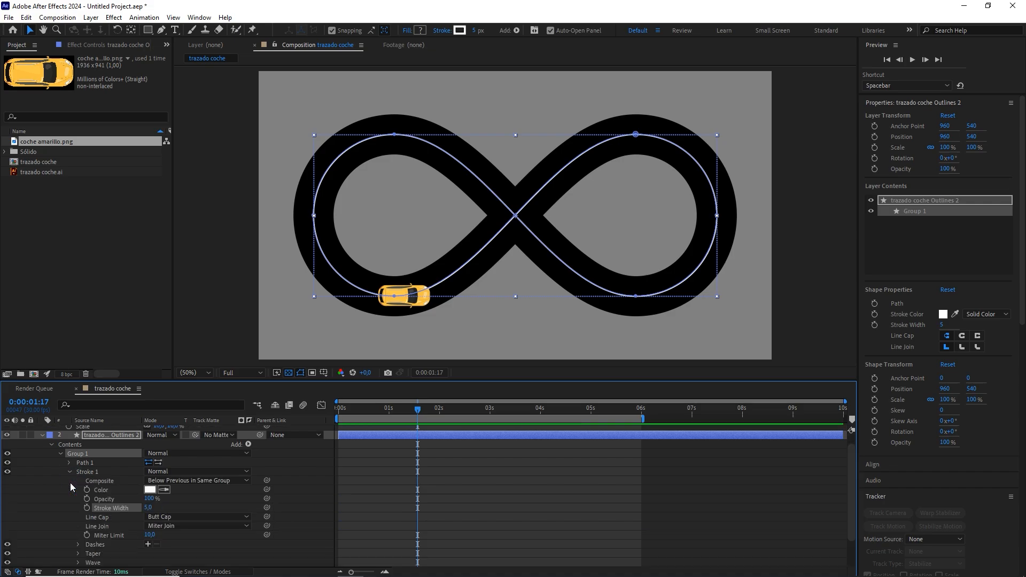
pyautogui.click(148, 543)
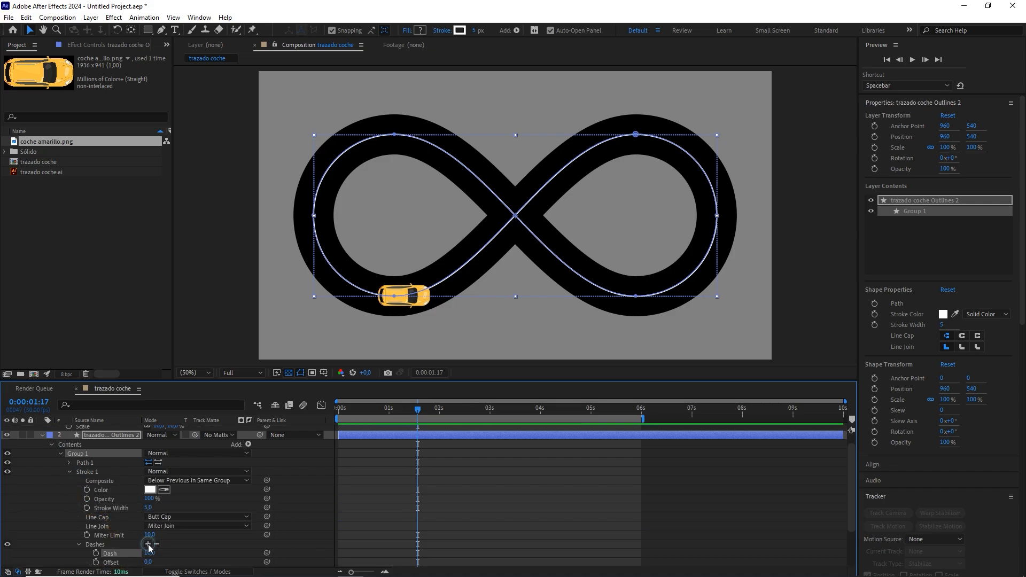
pyautogui.click(403, 494)
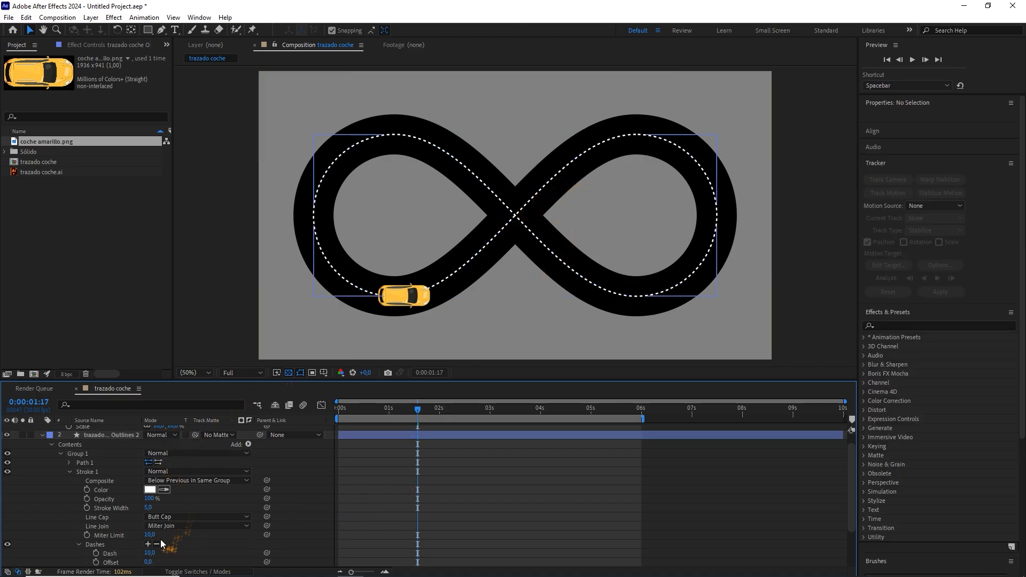
pyautogui.moveTo(152, 554); pyautogui.dragTo(180, 554)
pyautogui.click(458, 481)
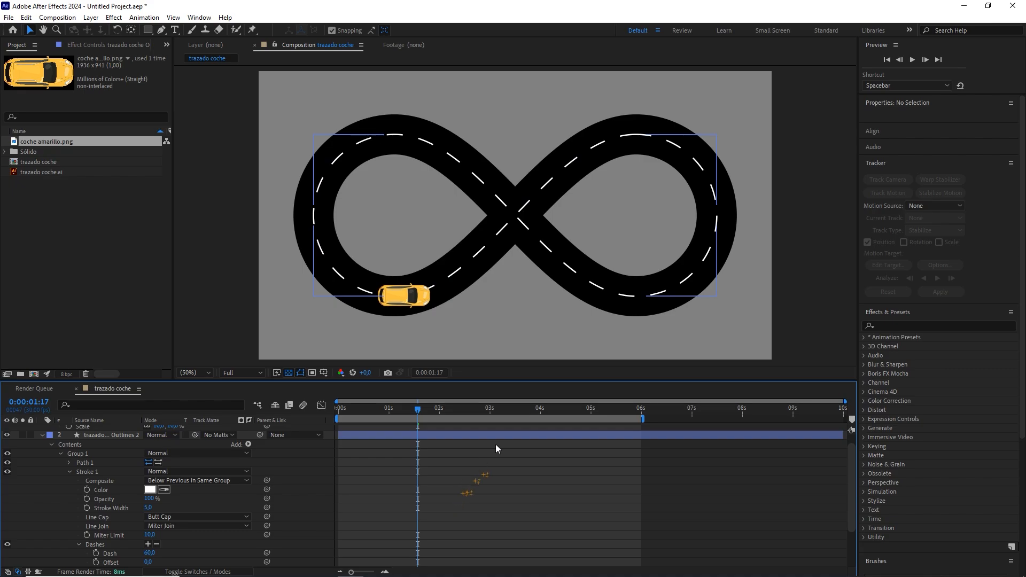
pyautogui.scroll(1, 122, 453)
pyautogui.click(42, 448)
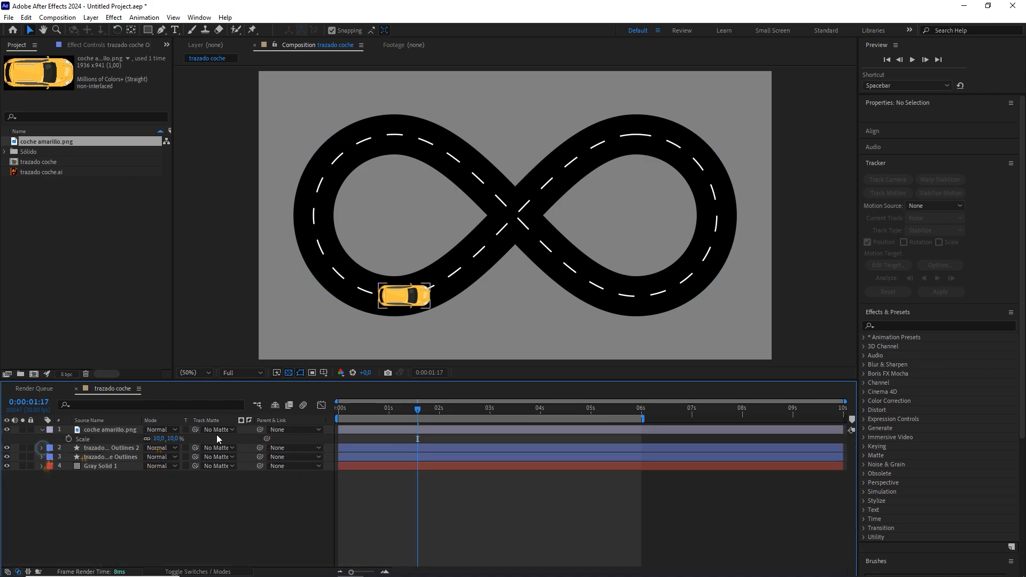
# Preview the car's movement over the dashed road from 0:00:00:00
pyautogui.moveTo(418, 409); pyautogui.dragTo(339, 410)
pyautogui.press('space')
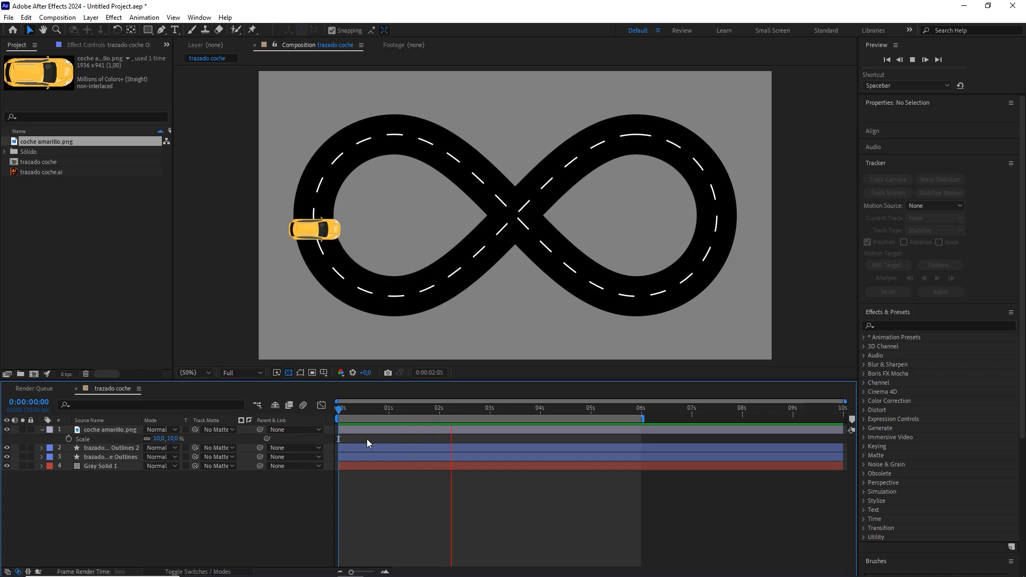
pyautogui.press('space')
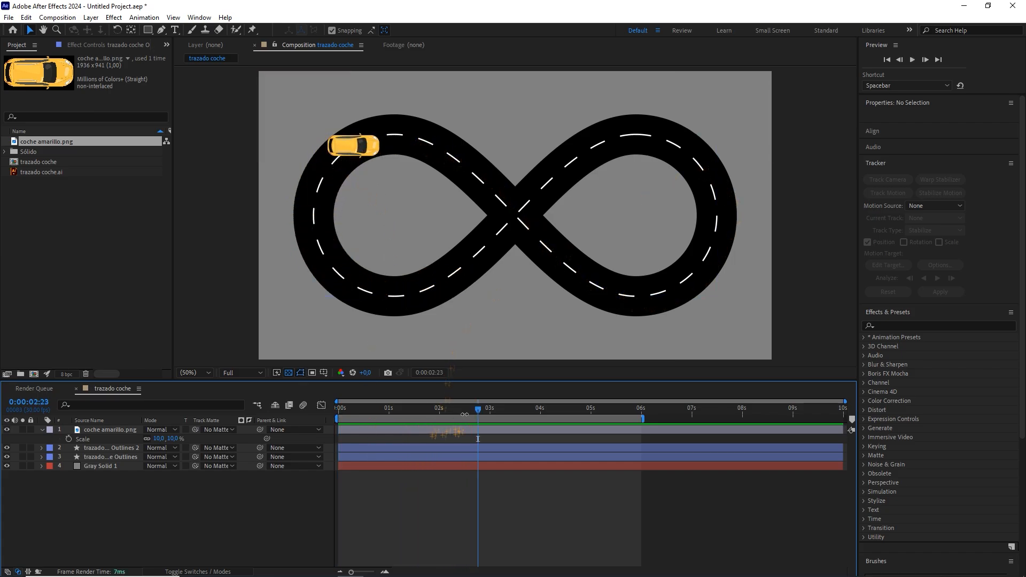
# Set the coche amarillo.png layer's Auto-Orientation to Orient Along Path
pyautogui.moveTo(478, 408); pyautogui.dragTo(411, 400)
pyautogui.click(110, 429)
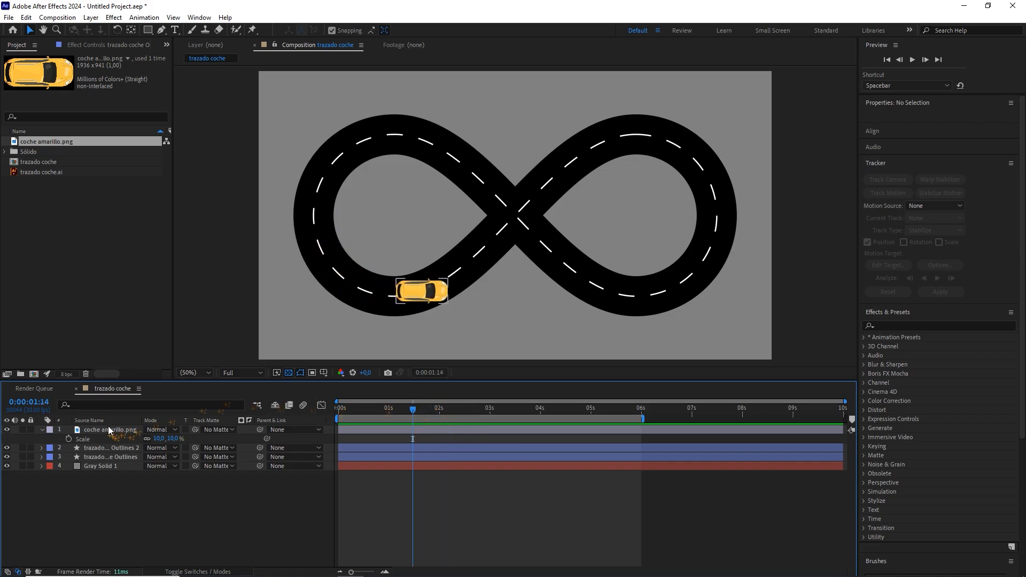
pyautogui.rightClick(101, 429)
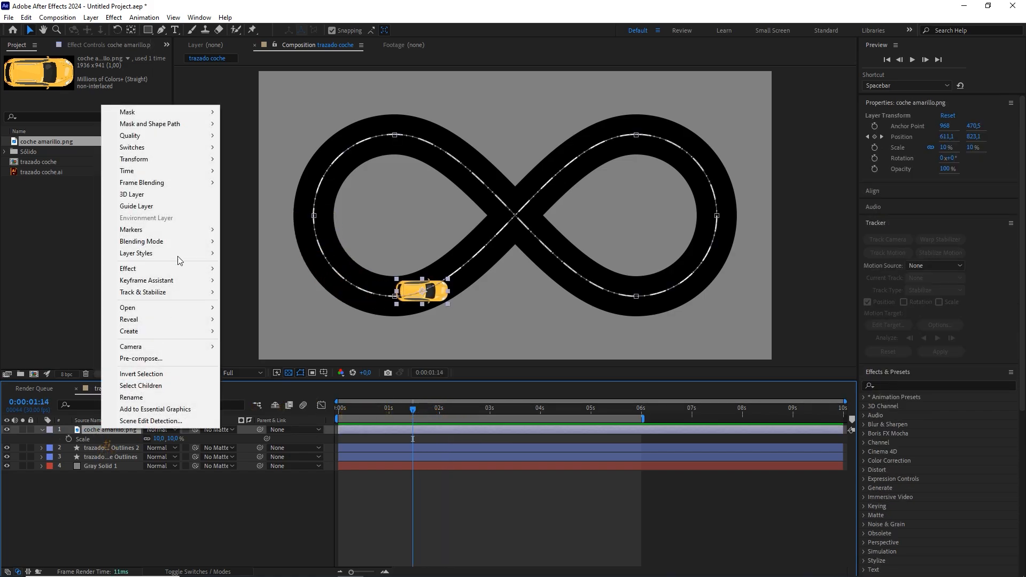
pyautogui.moveTo(198, 165)
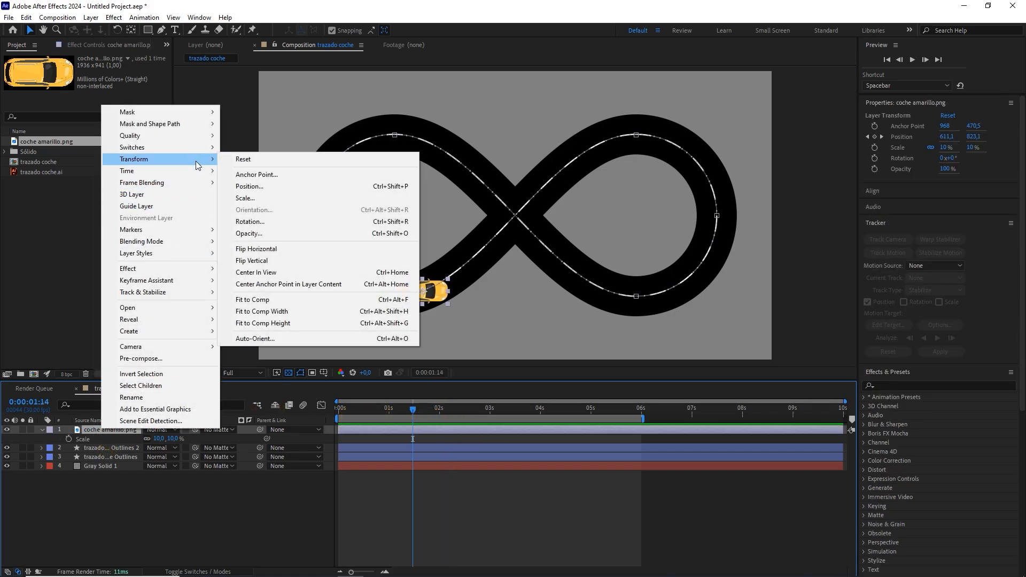
pyautogui.click(257, 339)
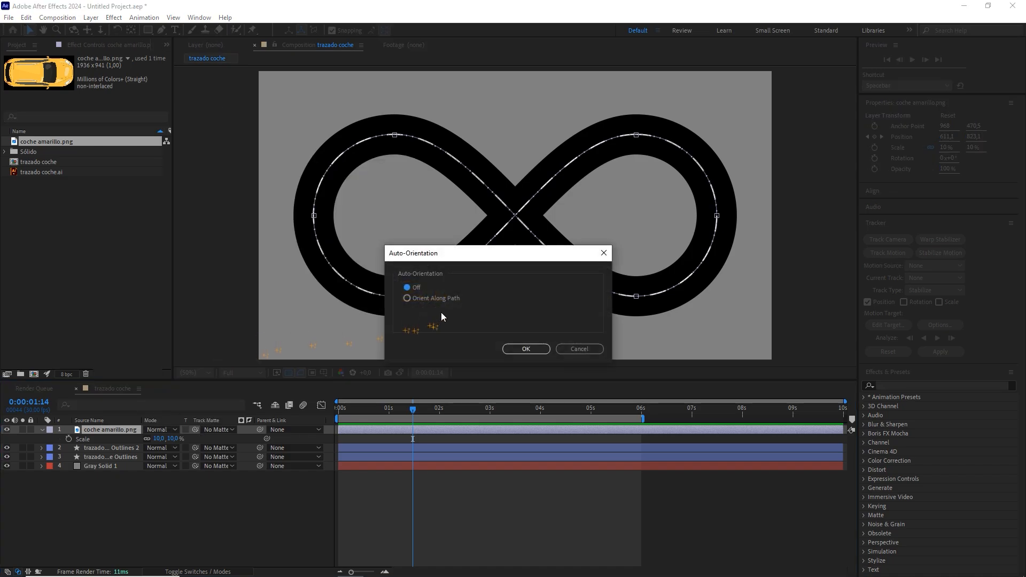
pyautogui.click(418, 298)
pyautogui.click(534, 350)
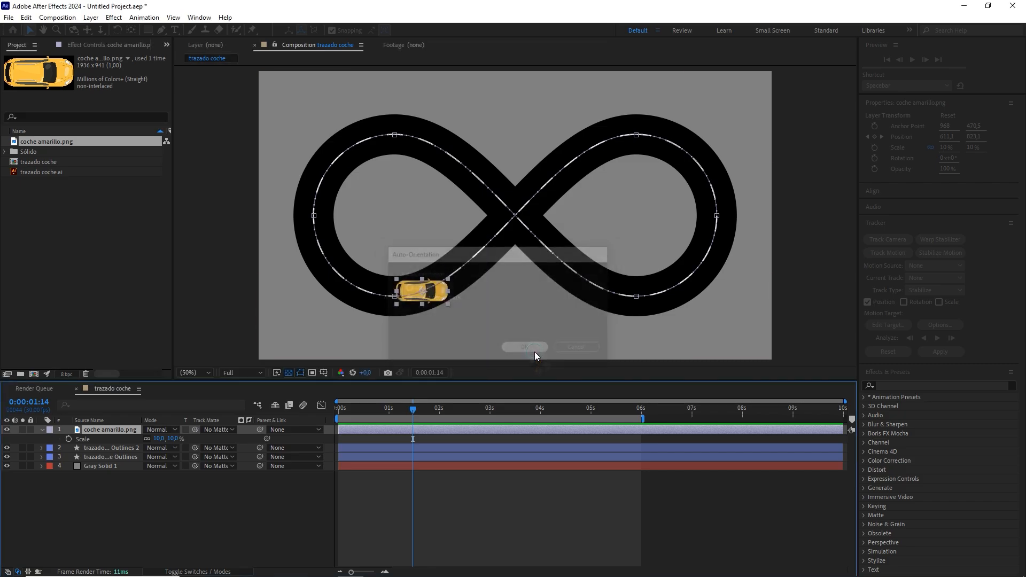
# Play the composition from the start to check the car's orientation along the figure-eight
pyautogui.moveTo(420, 406); pyautogui.dragTo(300, 403)
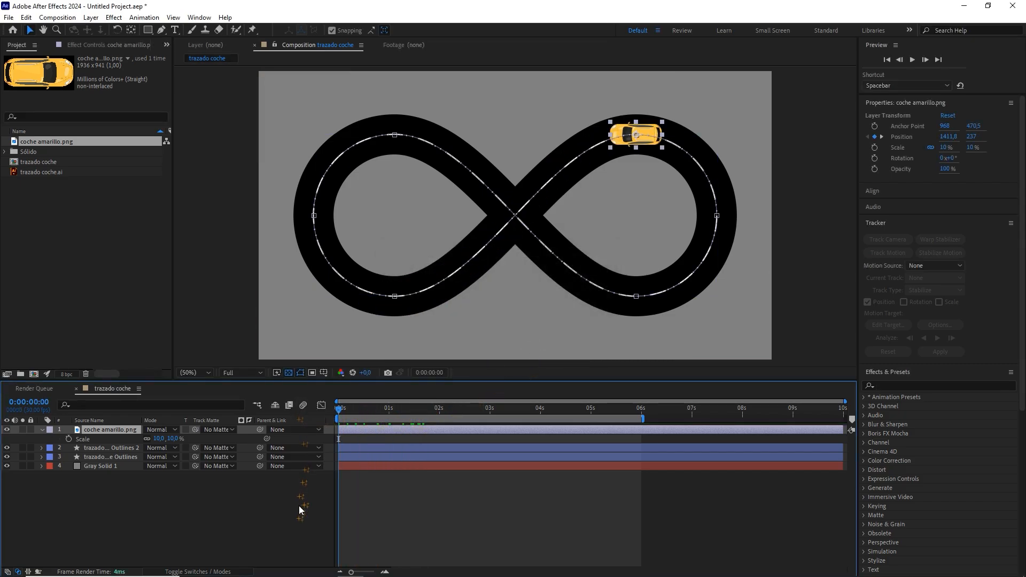
pyautogui.click(300, 505)
pyautogui.press('space')
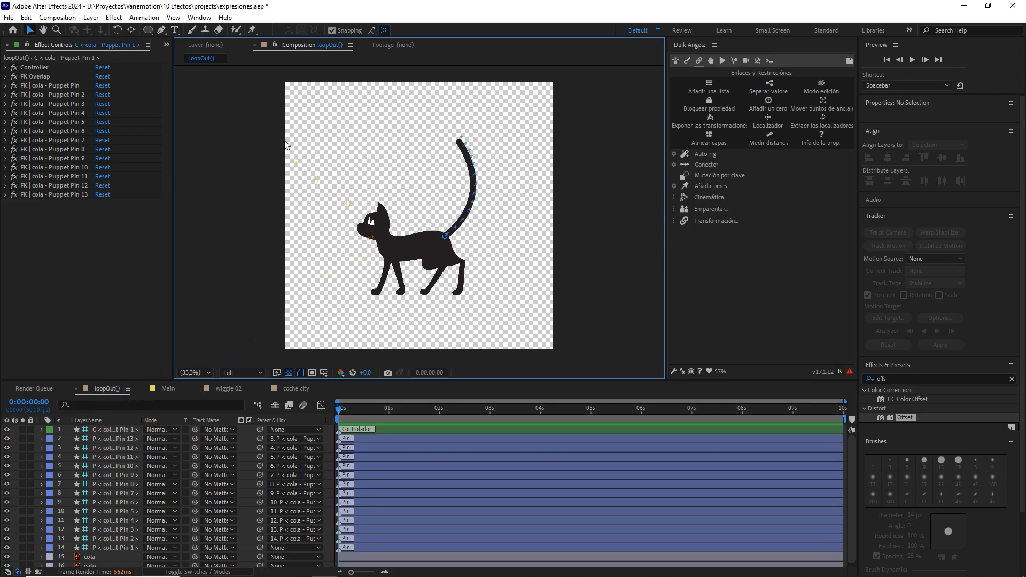
# In the loopOut() composition, select the tail controller layer C < cola - Puppet Pin 1 > and reveal its animated Rotation property
pyautogui.moveTo(264, 90); pyautogui.dragTo(569, 342)
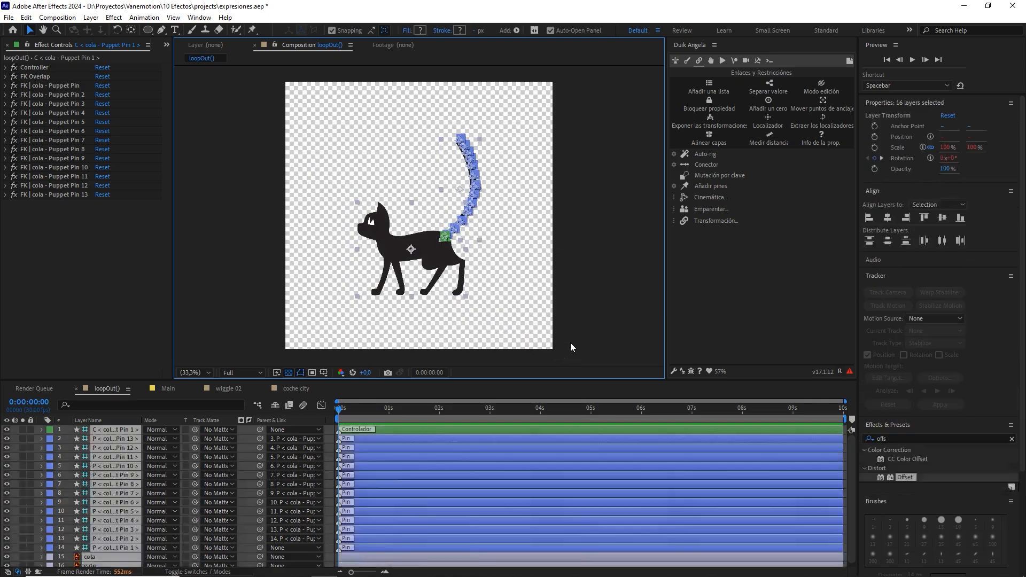
pyautogui.click(249, 226)
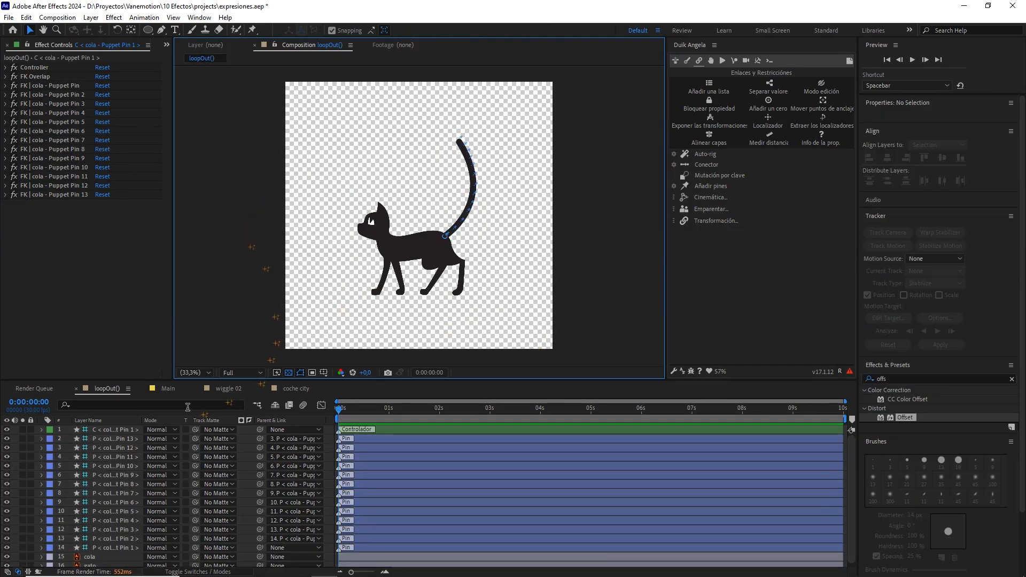
pyautogui.click(115, 430)
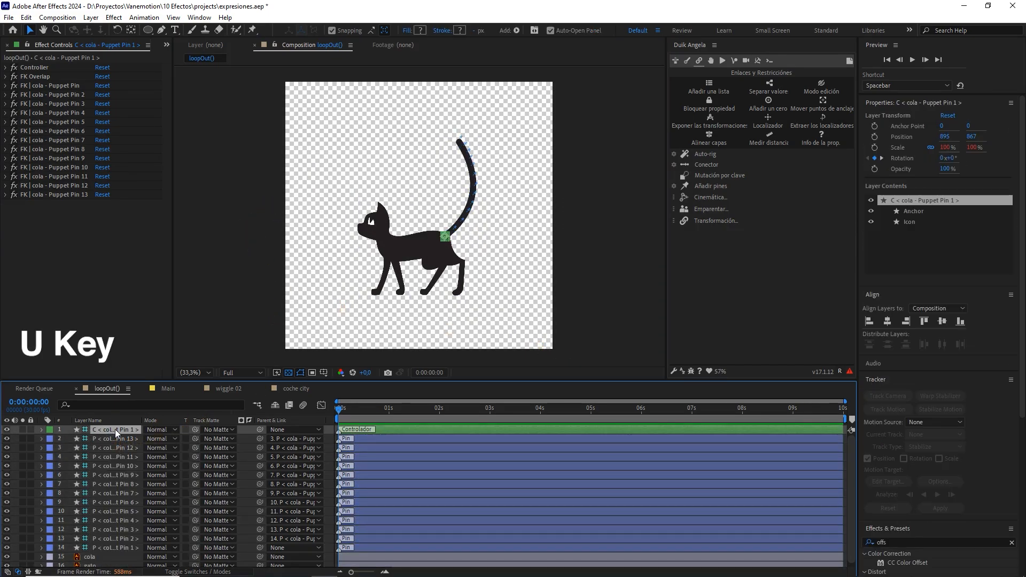
pyautogui.press('u')
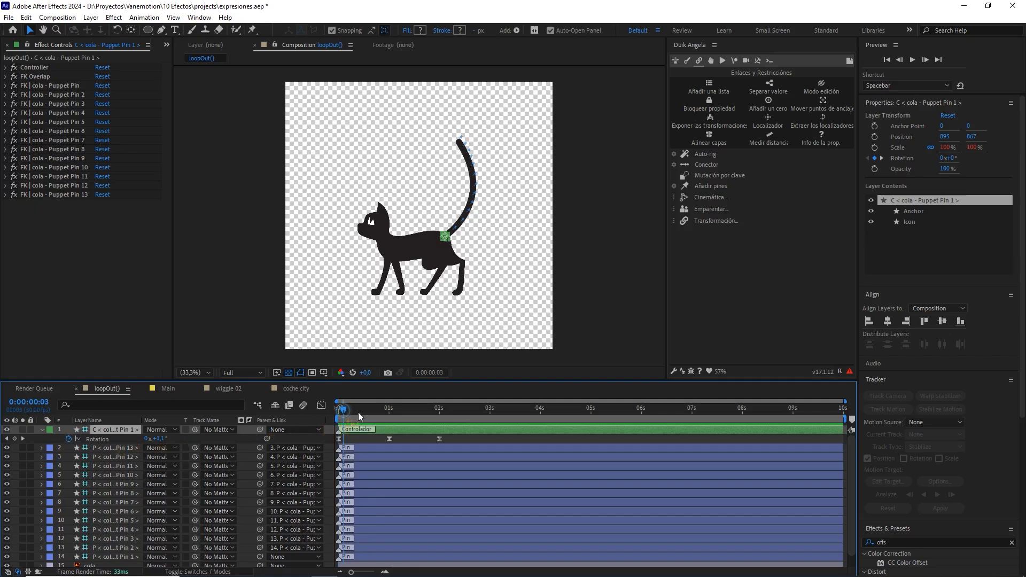
# Scrub through the timeline to examine the tail's motion up to and beyond the last Rotation keyframe at 0:00:02:00
pyautogui.moveTo(358, 411); pyautogui.dragTo(454, 417)
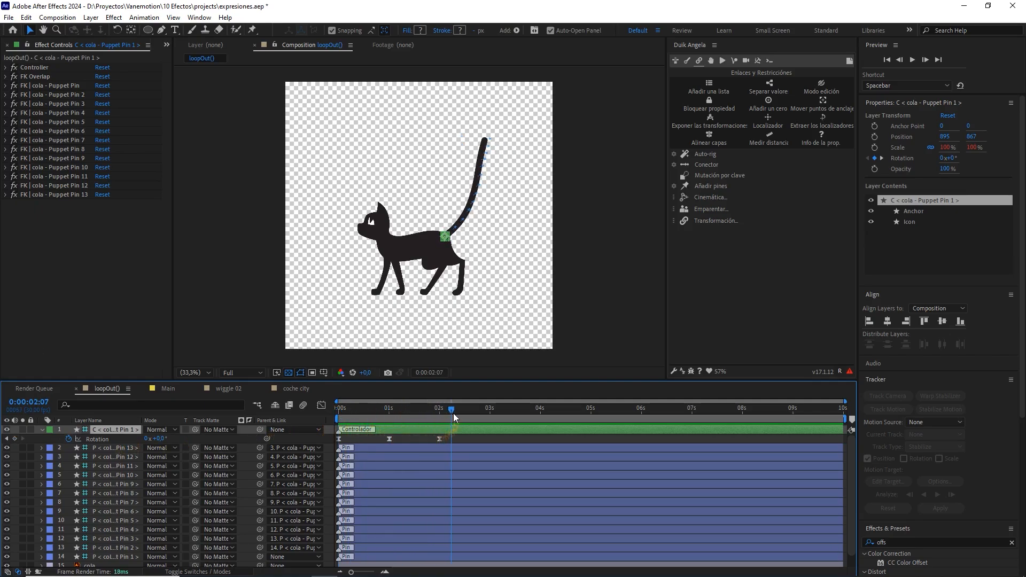
pyautogui.click(440, 438)
pyautogui.click(442, 416)
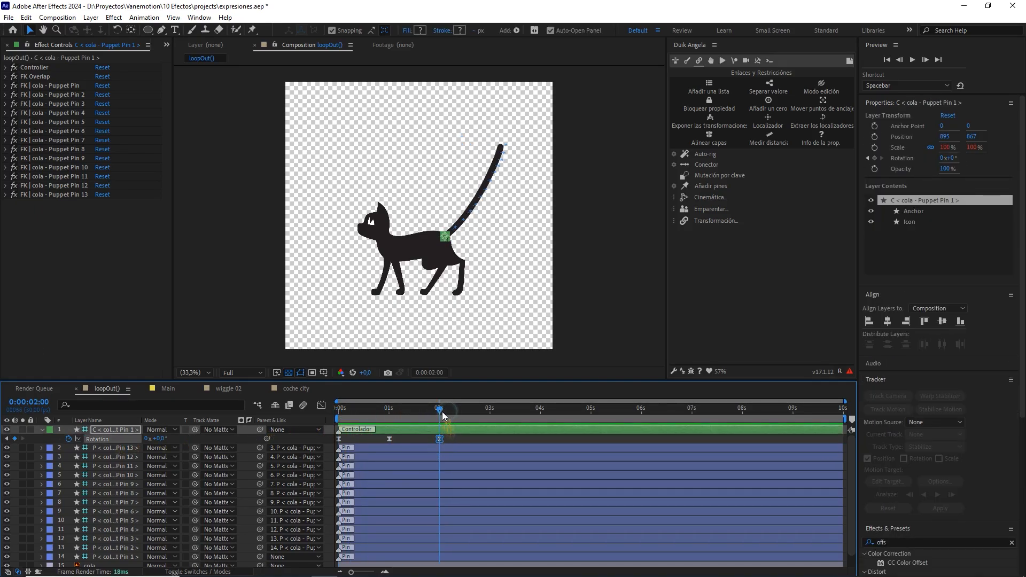
pyautogui.moveTo(439, 416); pyautogui.dragTo(533, 421)
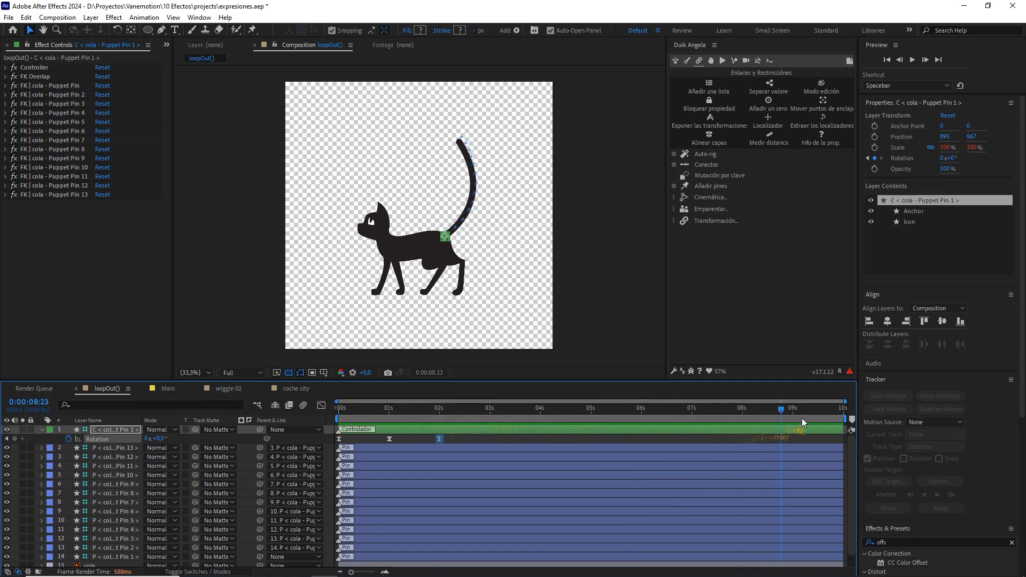
pyautogui.moveTo(716, 412); pyautogui.dragTo(581, 410)
pyautogui.moveTo(728, 427); pyautogui.dragTo(785, 423)
pyautogui.moveTo(690, 410); pyautogui.dragTo(546, 409)
pyautogui.click(414, 439)
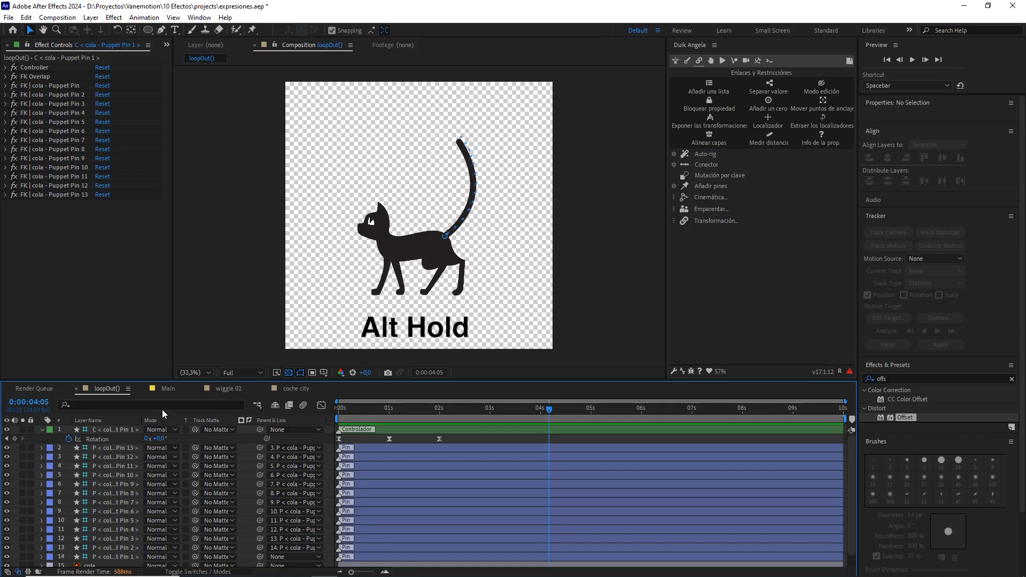
# Add a loopOut() expression to the tail controller's Rotation property and play the composition from the start
pyautogui.keyDown('alt'); pyautogui.click(69, 438); pyautogui.keyUp('alt')
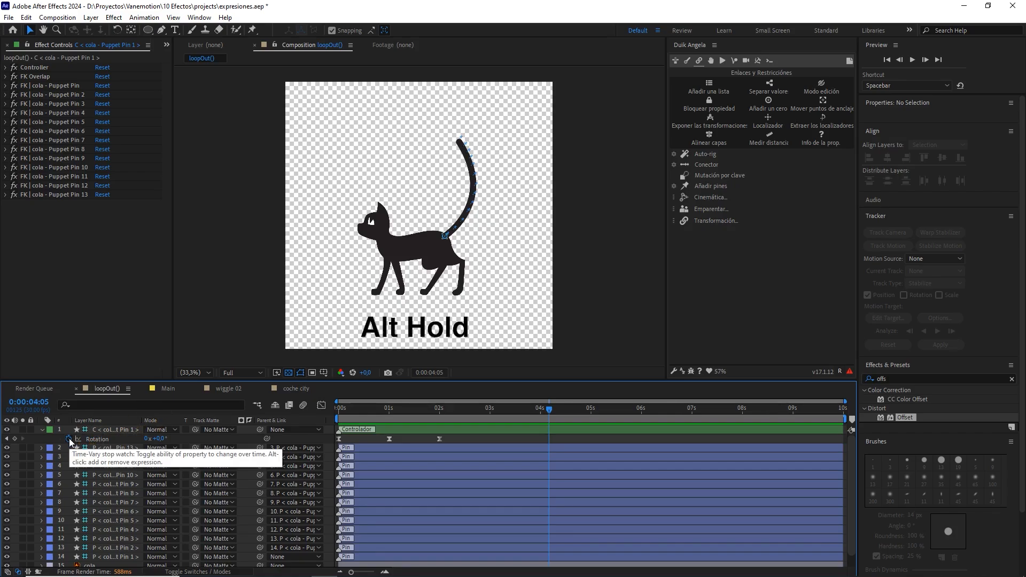
pyautogui.keyDown('alt'); pyautogui.click(69, 438); pyautogui.keyUp('alt')
pyautogui.write('lo')
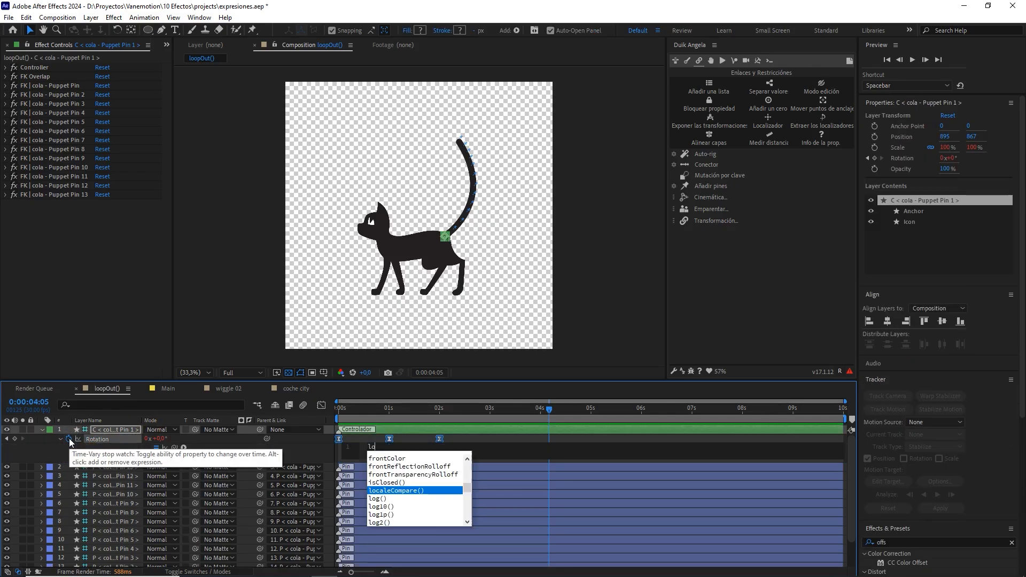
pyautogui.write('opO')
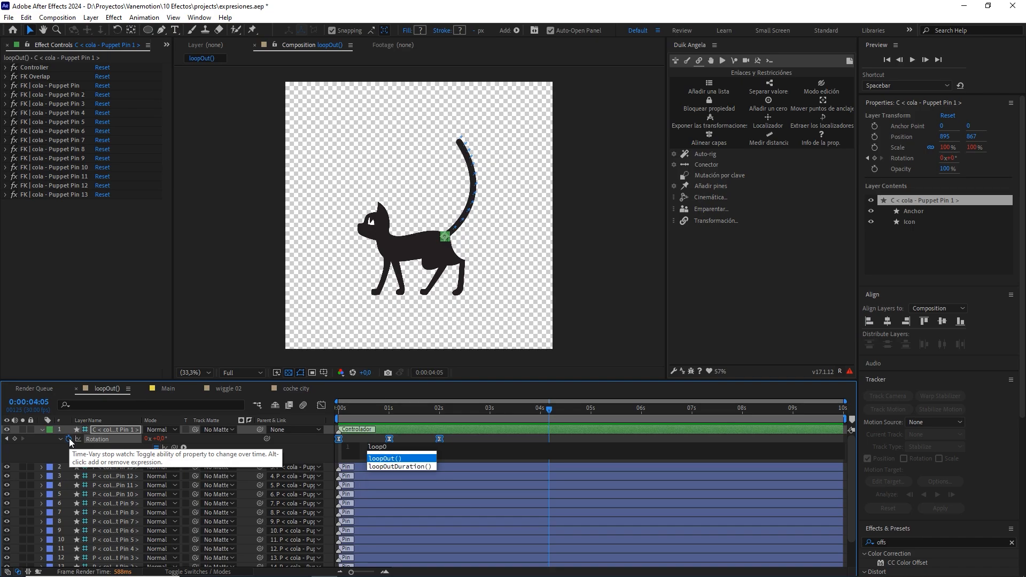
pyautogui.click(428, 459)
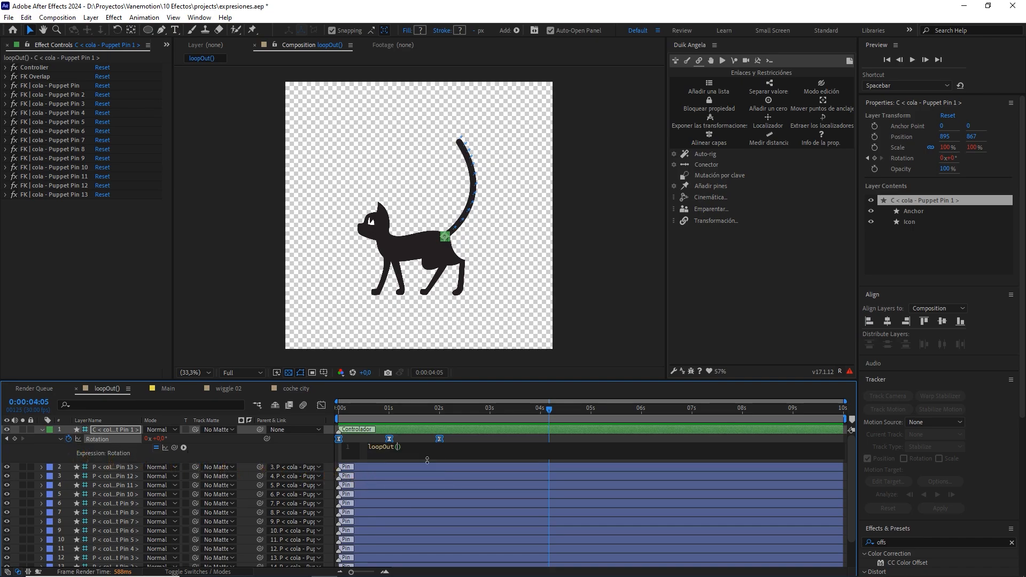
pyautogui.click(483, 438)
pyautogui.moveTo(477, 410); pyautogui.dragTo(313, 411)
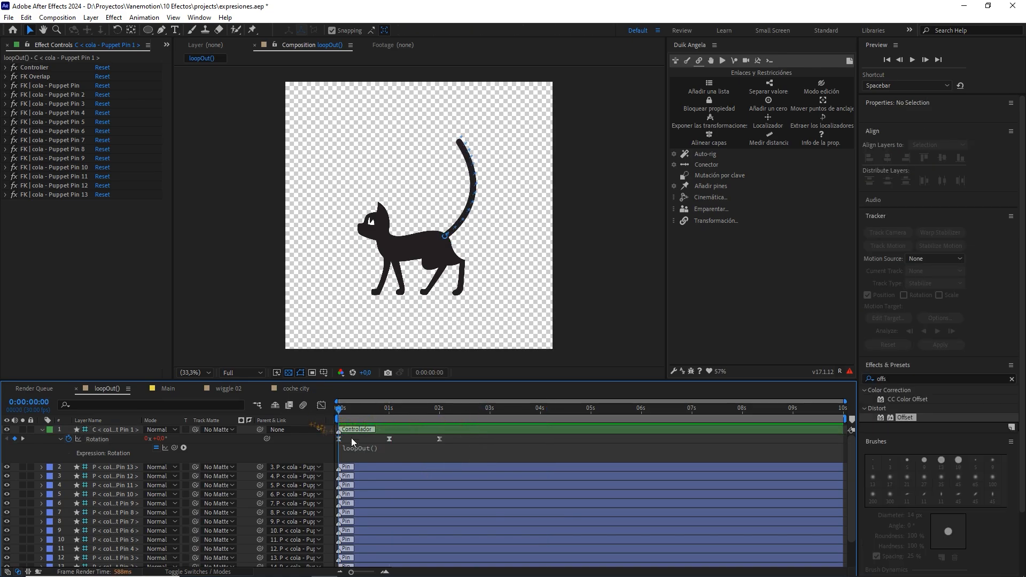
pyautogui.press('space')
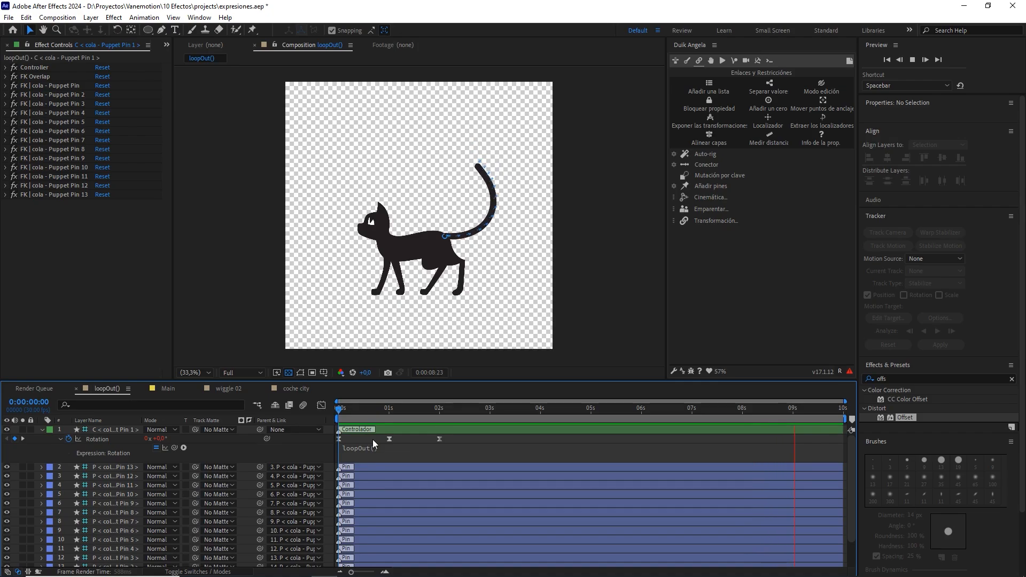
# Open the wiggle 02 composition and delete both existing shape layers, the square and the circle
pyautogui.click(229, 389)
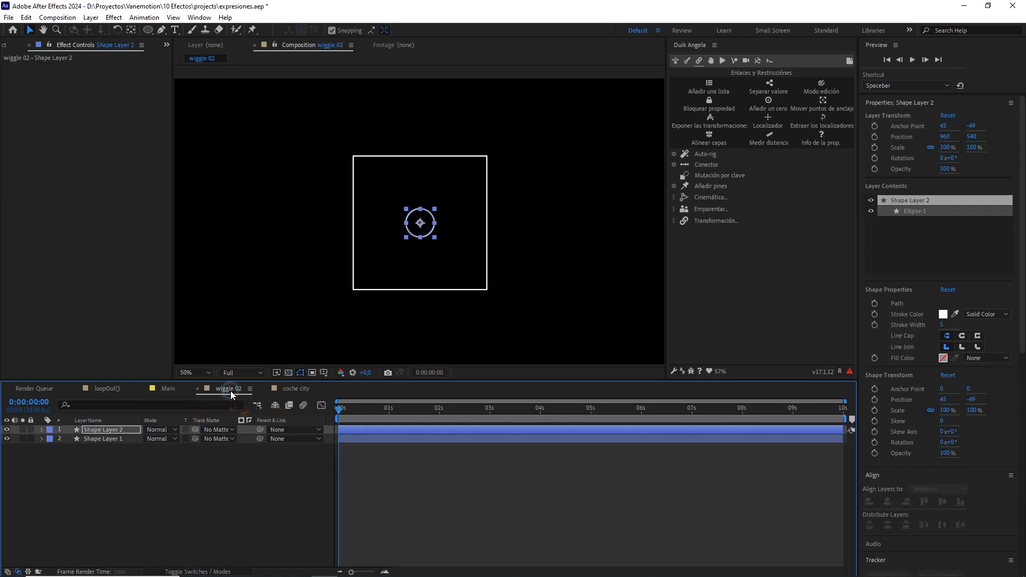
pyautogui.moveTo(115, 481); pyautogui.dragTo(86, 428)
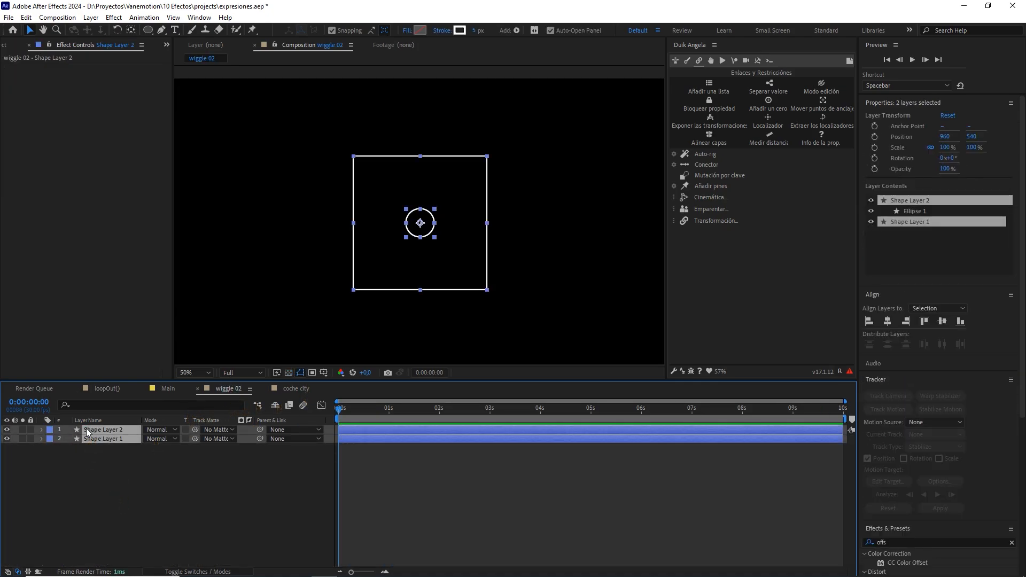
pyautogui.press('Delete')
# Create a new shape layer in the wiggle 02 composition and add a Rectangle path and a Stroke to it
pyautogui.rightClick(132, 459)
pyautogui.moveTo(246, 327)
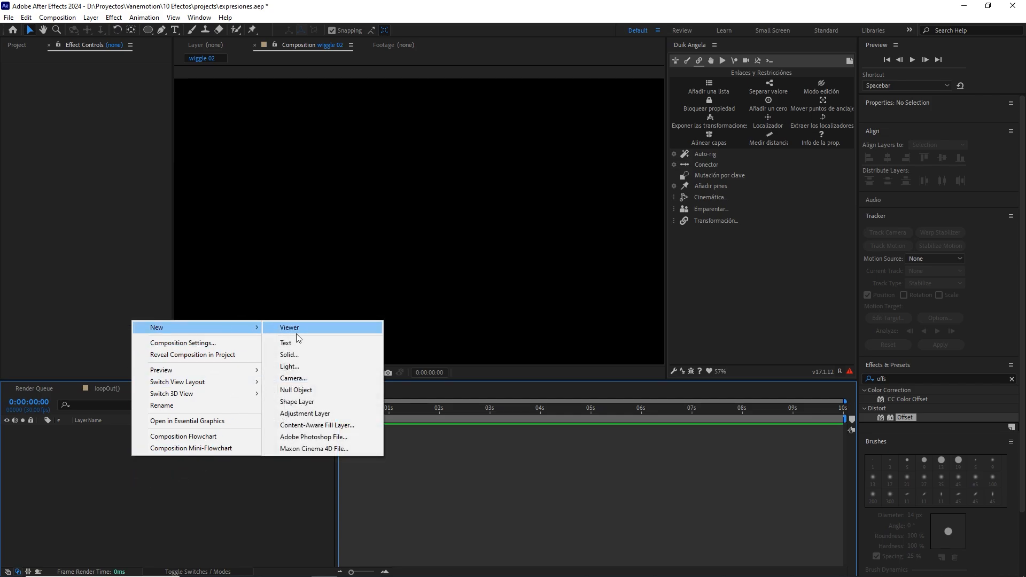
pyautogui.click(308, 402)
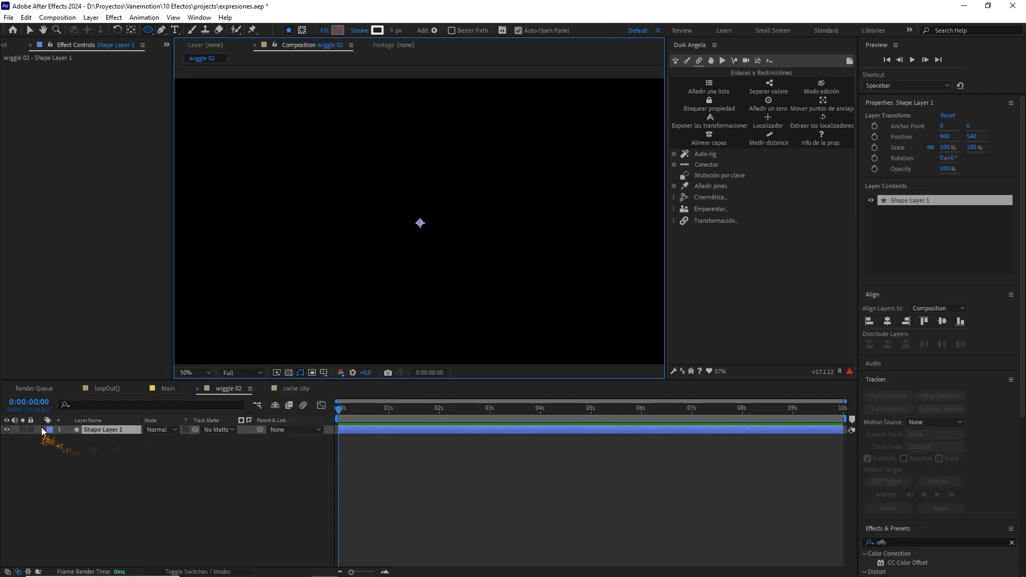
pyautogui.click(42, 430)
pyautogui.click(248, 438)
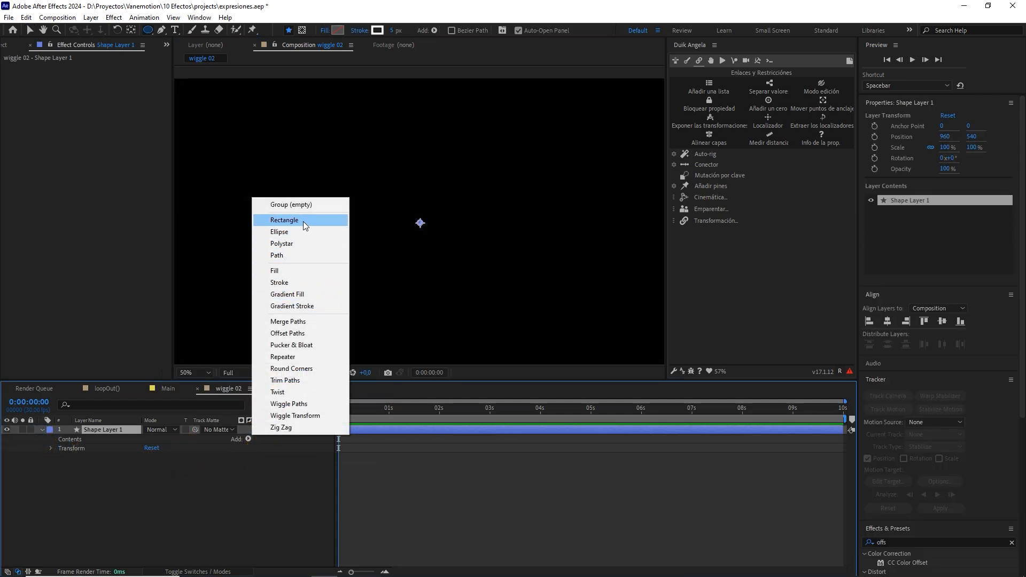
pyautogui.click(302, 221)
pyautogui.click(248, 439)
pyautogui.click(287, 282)
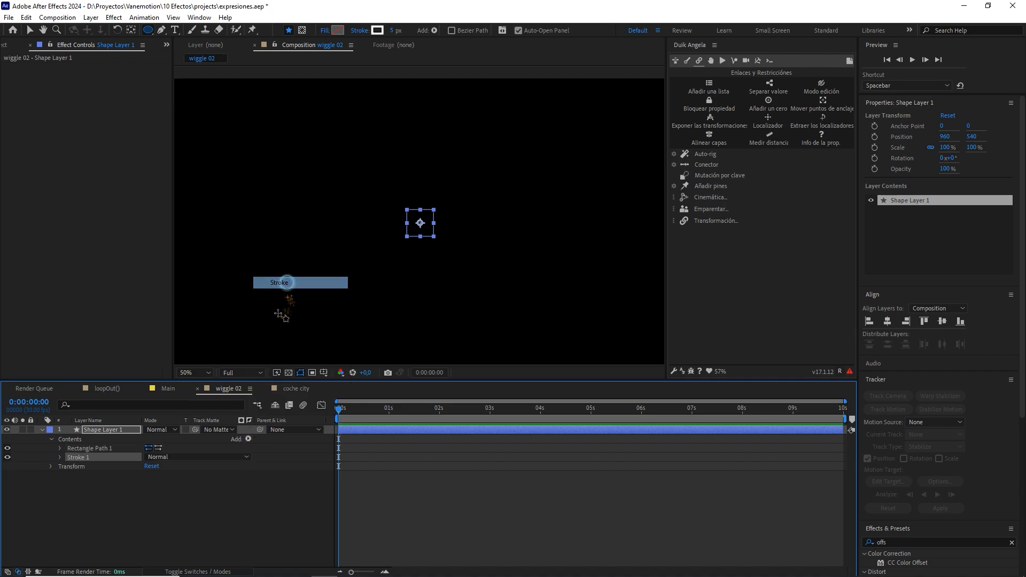
# Set the square's stroke width to 10 px and its Rectangle Path size to 500 by 500
pyautogui.click(395, 30)
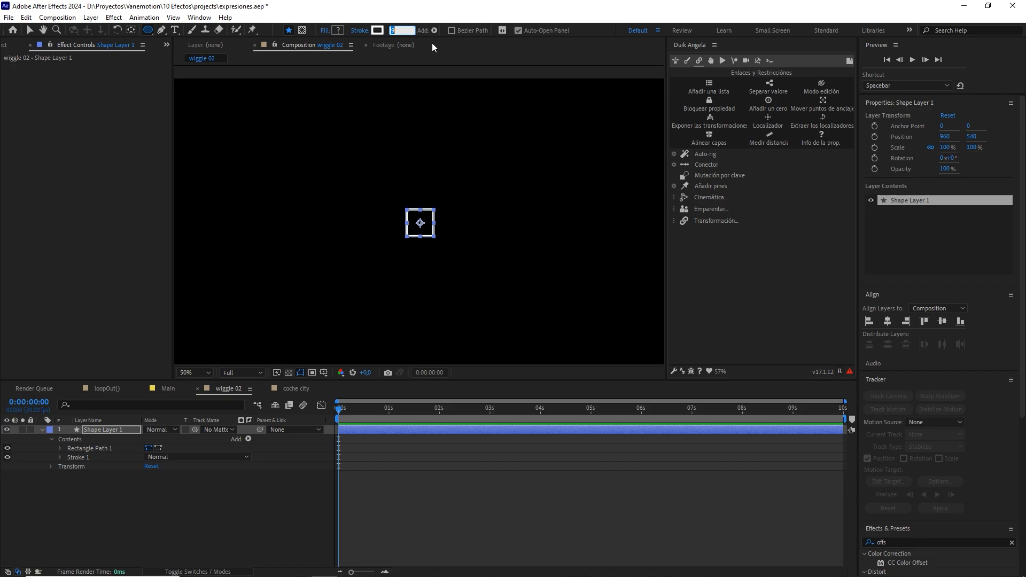
pyautogui.write('10')
pyautogui.press('Return')
pyautogui.click(60, 449)
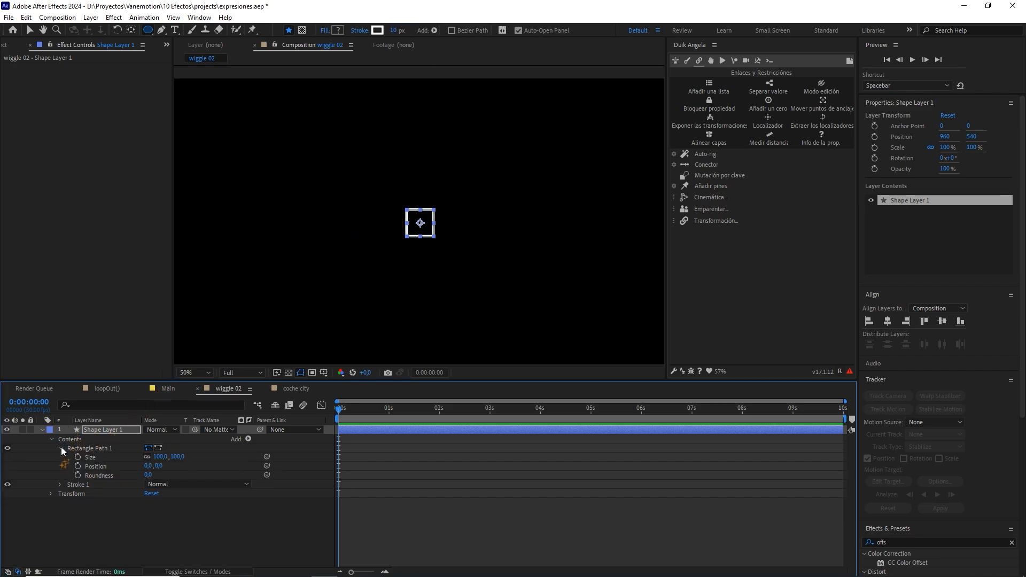
pyautogui.click(179, 456)
pyautogui.click(210, 459)
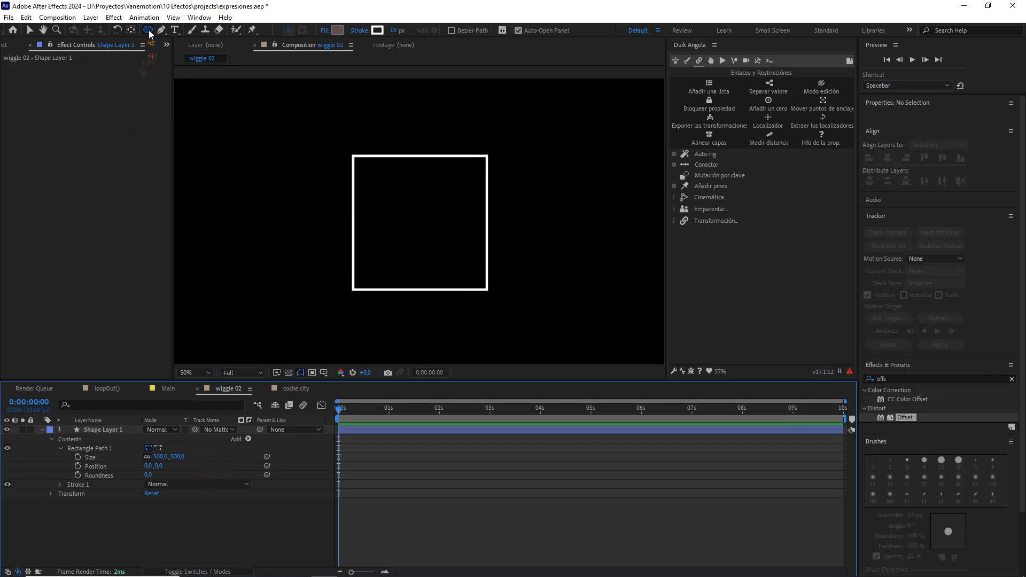
# Draw a small perfect circle outward from near the square's center with the Ellipse tool, on its own shape layer
pyautogui.moveTo(148, 30); pyautogui.dragTo(189, 57)
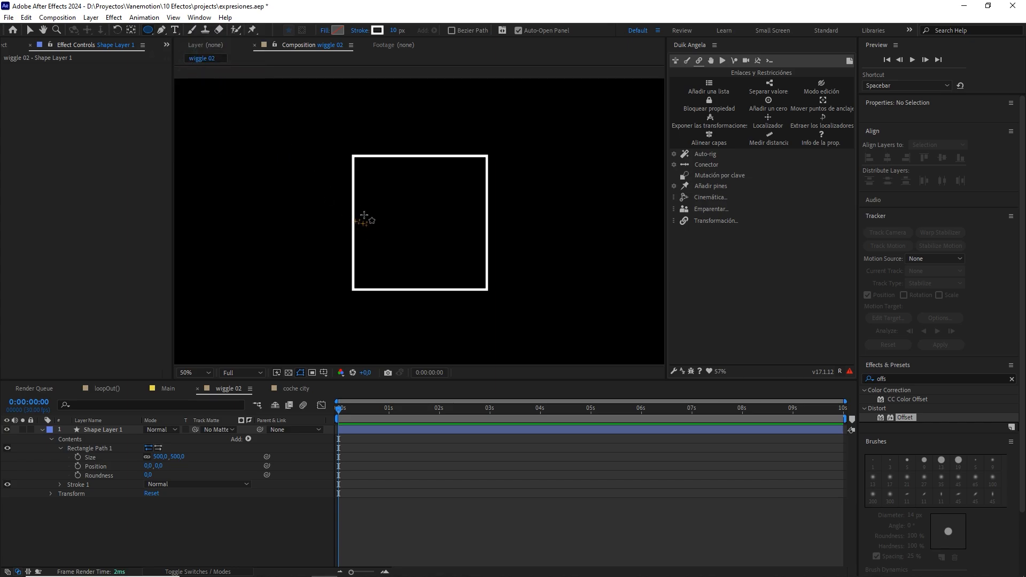
pyautogui.hotkey('alt', 'shift')
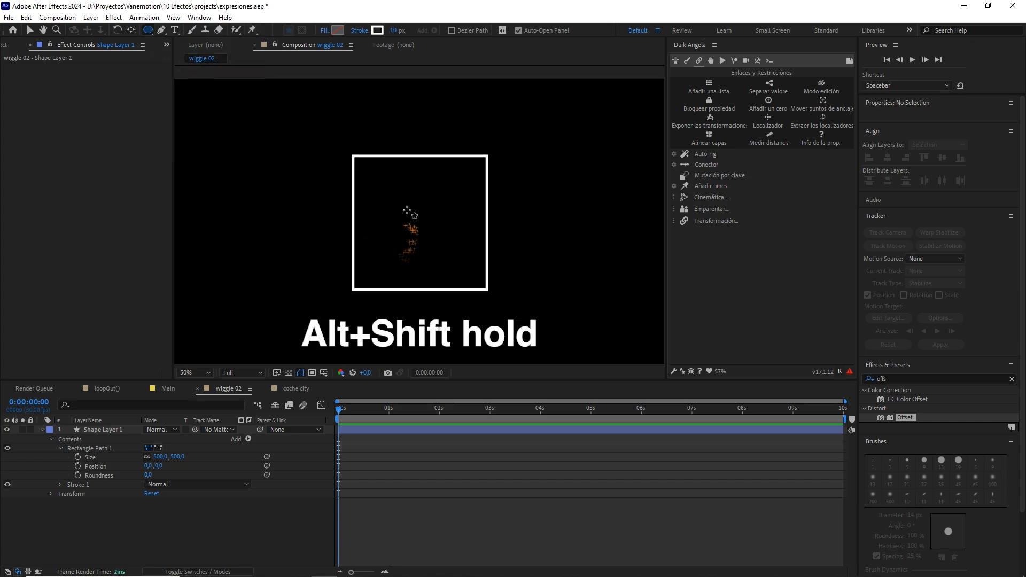
pyautogui.moveTo(422, 225); pyautogui.dragTo(437, 229)
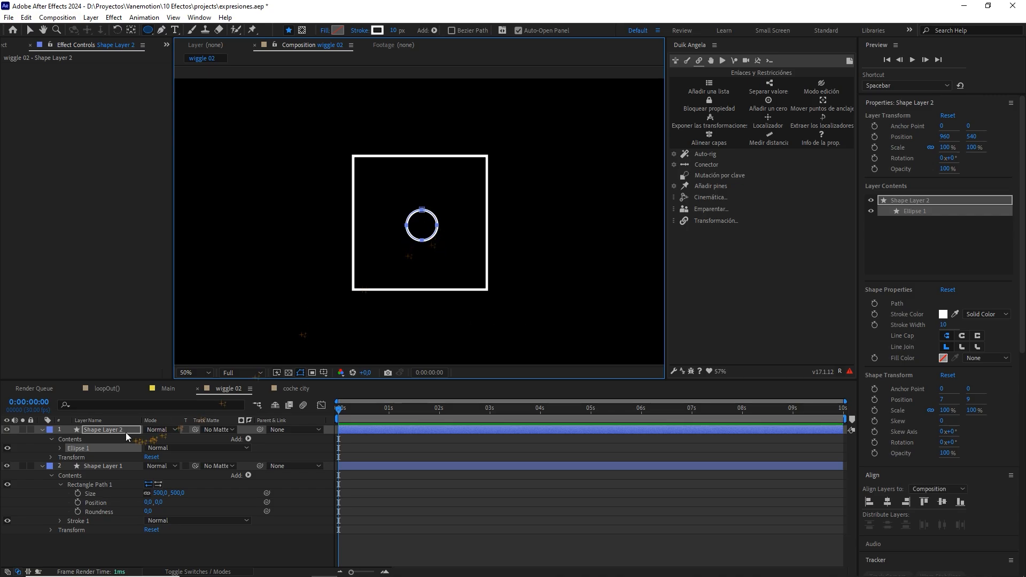
# Center the anchor point of Shape Layer 2 on the circle and center the layer in the composition
pyautogui.click(121, 431)
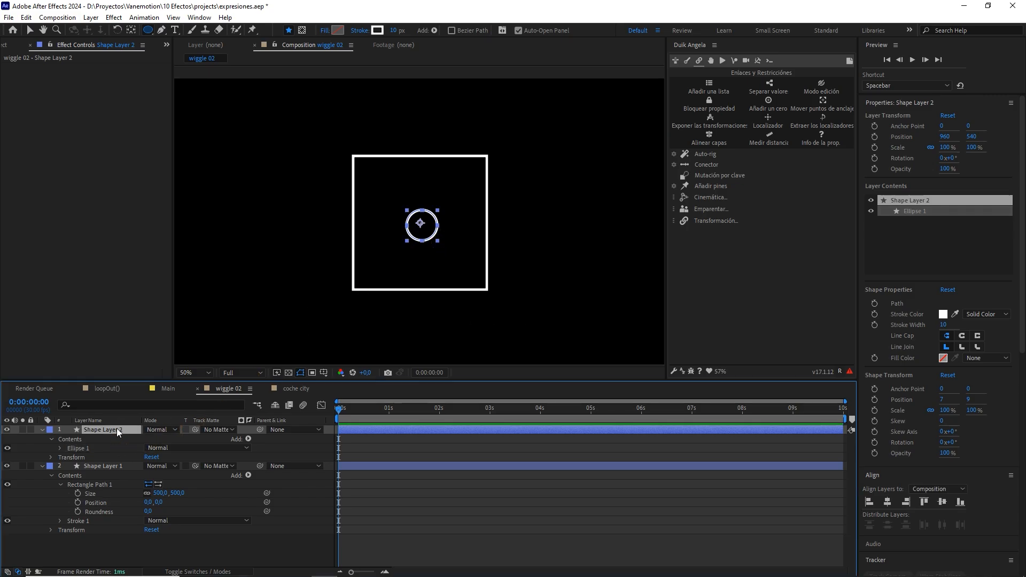
pyautogui.hotkey('ctrl', 'alt', 'Home')
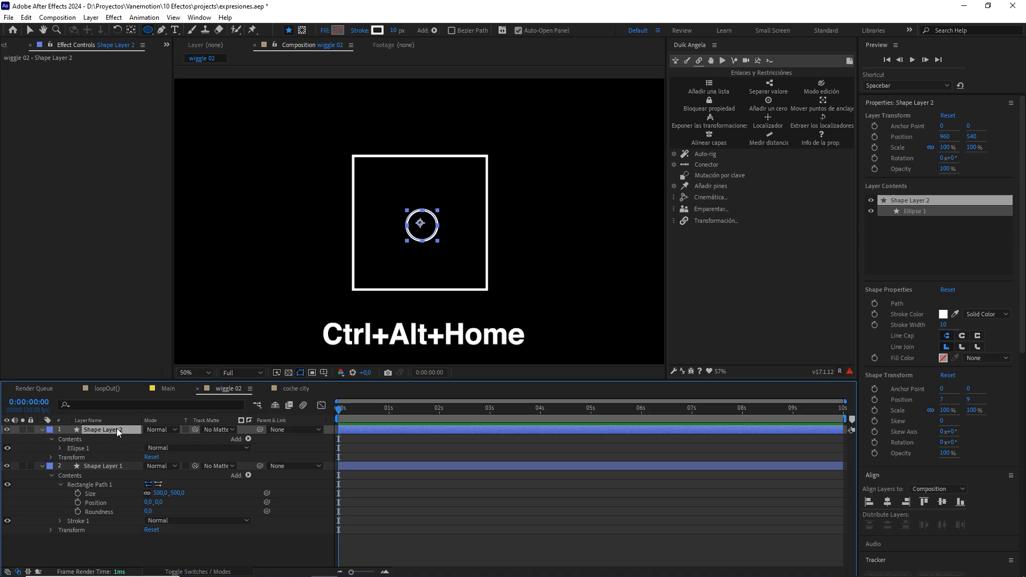
pyautogui.hotkey('ctrl', 'alt', 'Home')
pyautogui.hotkey('ctrl', 'Home')
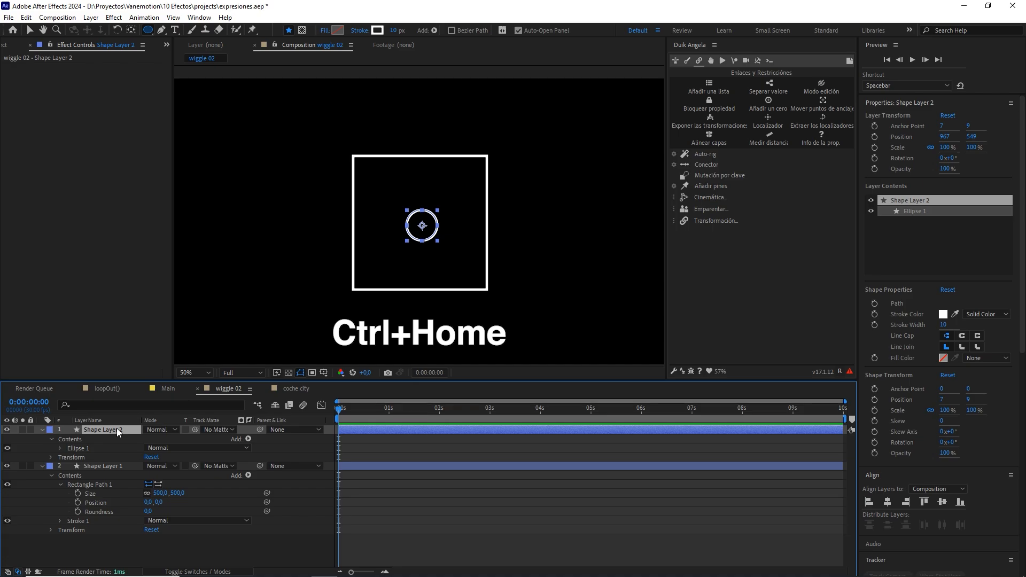
pyautogui.hotkey('ctrl', 'Home')
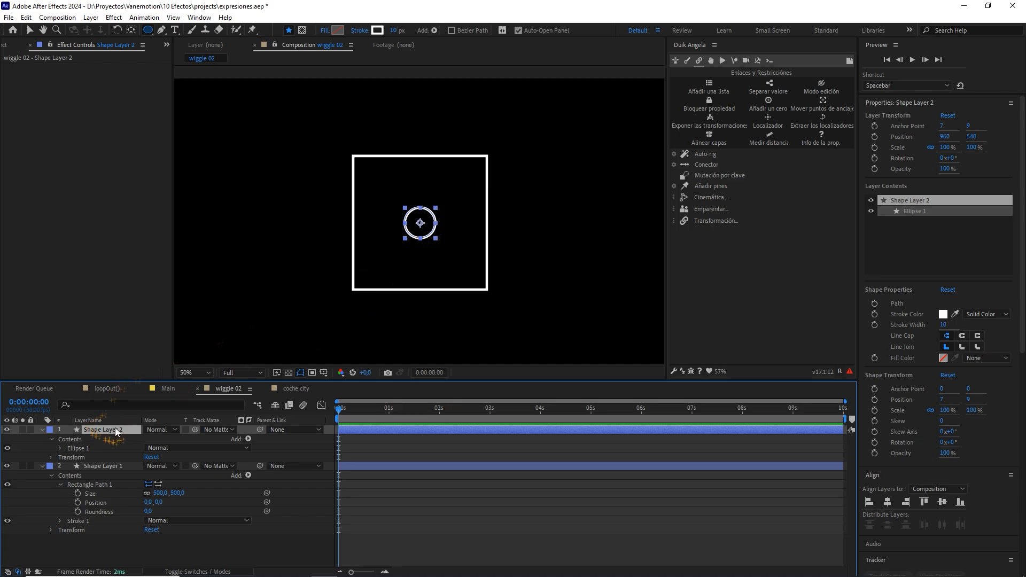
# Add the expression wiggle(1,250) to the Position property of the circle's layer, Shape Layer 2
pyautogui.press('p')
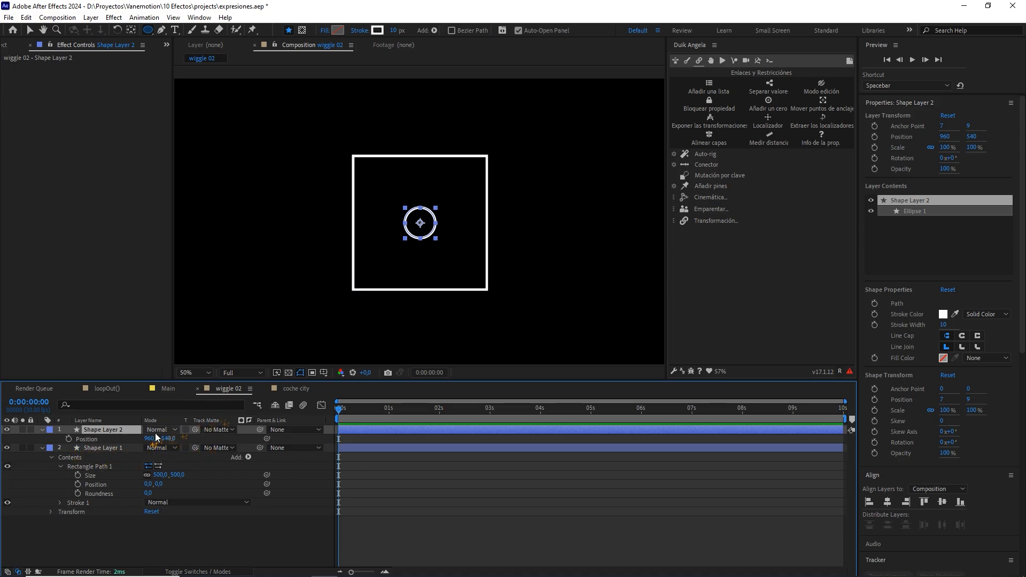
pyautogui.press('alt')
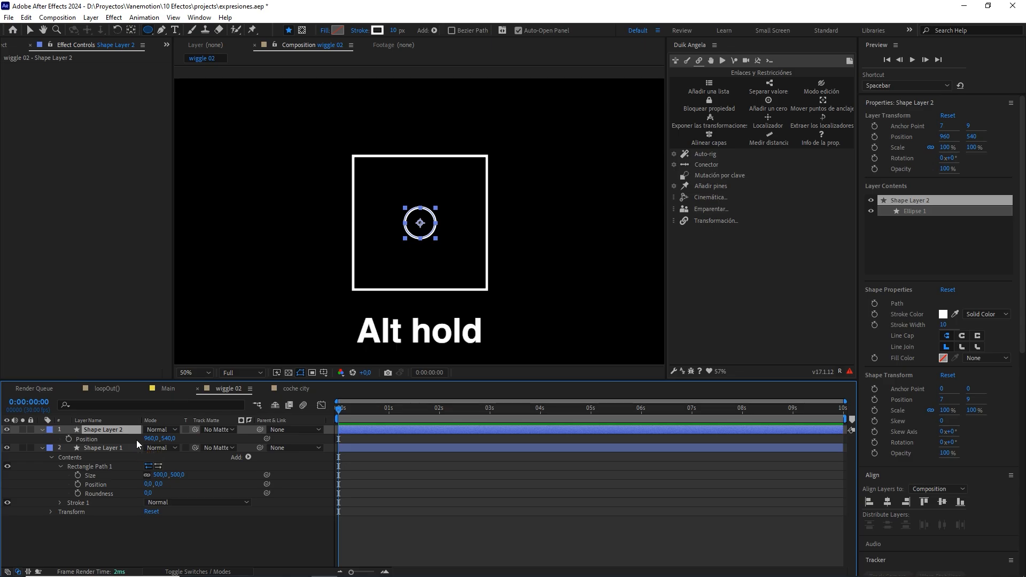
pyautogui.keyDown('alt'); pyautogui.click(69, 441); pyautogui.keyUp('alt')
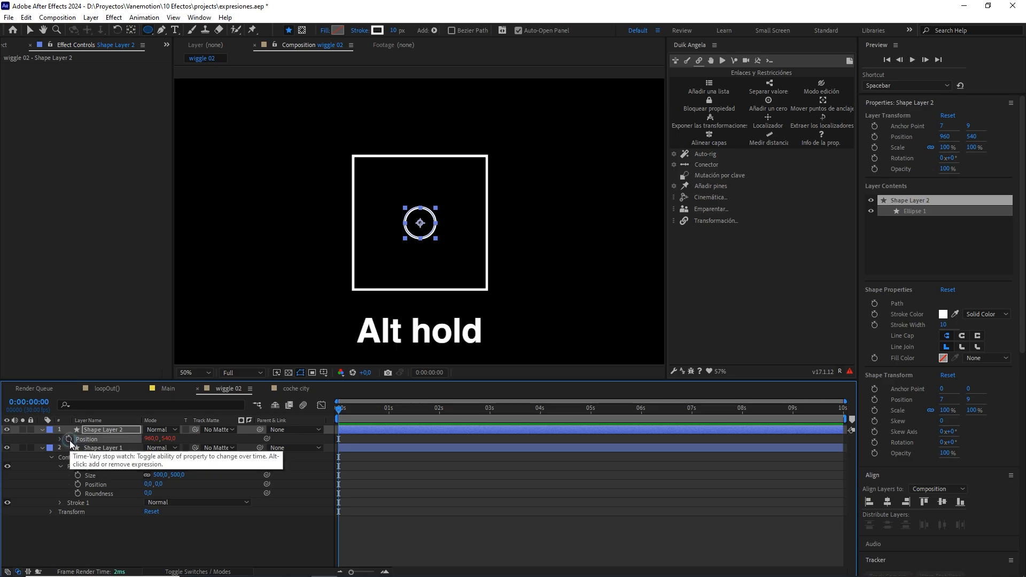
pyautogui.write('wigg')
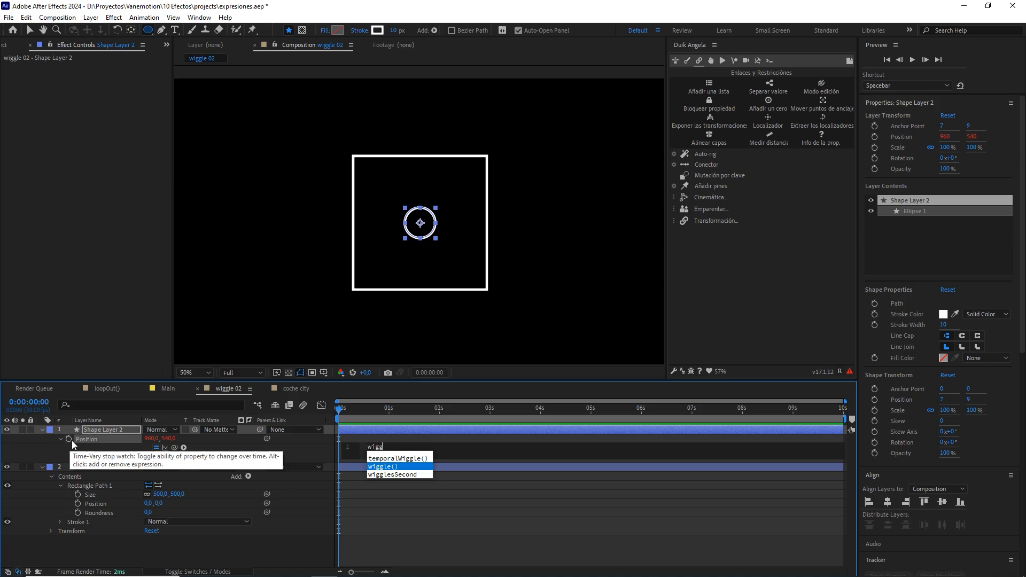
pyautogui.click(416, 467)
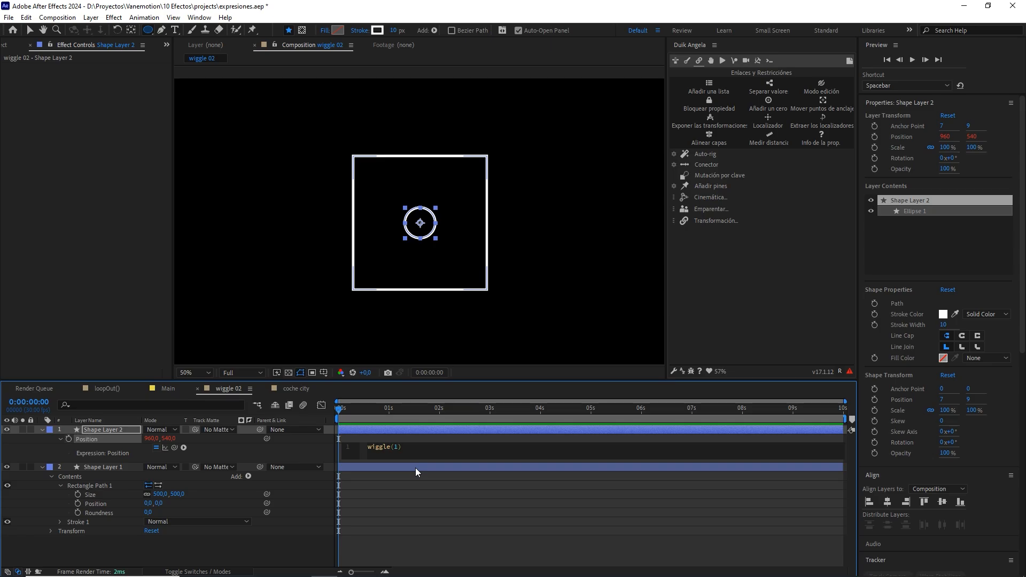
pyautogui.doubleClick(397, 447)
pyautogui.click(397, 448)
pyautogui.doubleClick(406, 446)
pyautogui.click(373, 476)
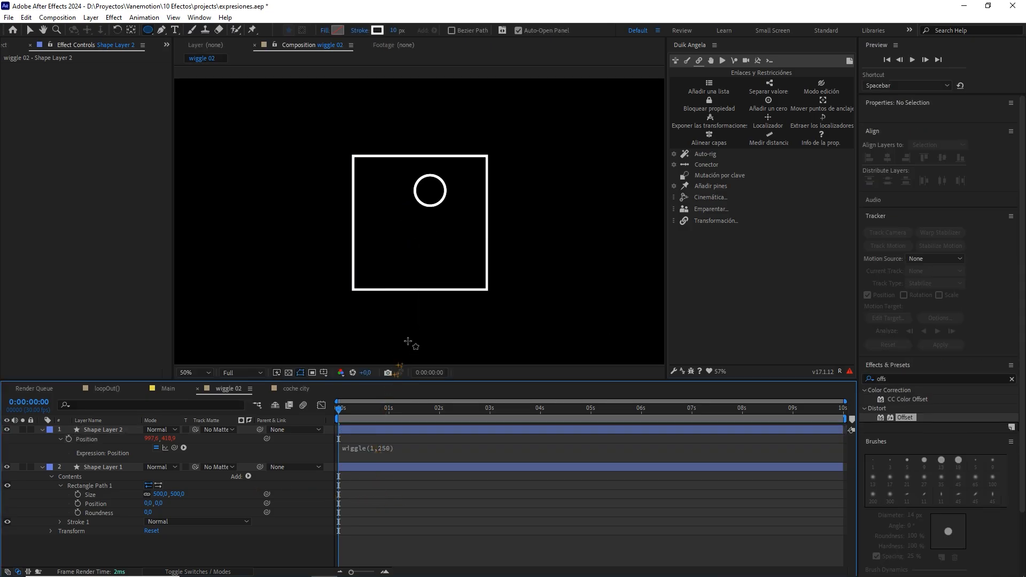
# Select the circle and scrub through the timeline to examine how far its wiggle motion travels relative to the square's edges
pyautogui.press('v')
pyautogui.click(437, 203)
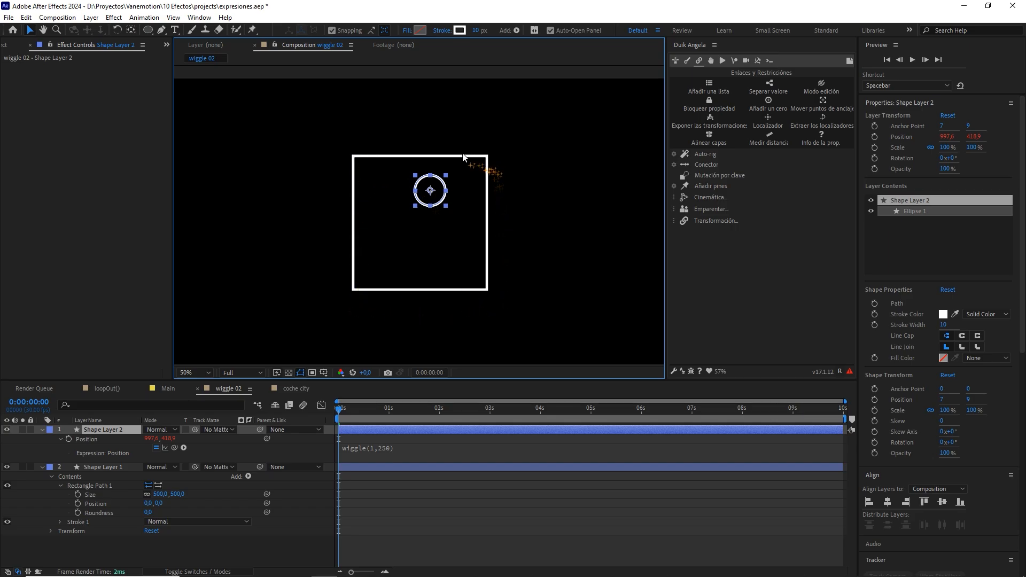
pyautogui.click(347, 407)
pyautogui.moveTo(363, 412); pyautogui.dragTo(496, 435)
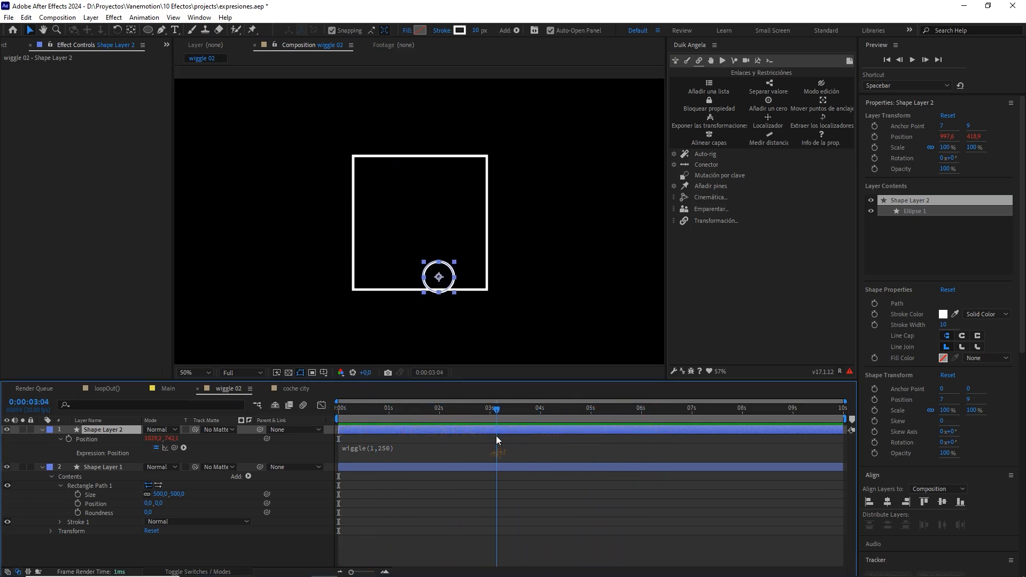
pyautogui.scroll(1, 443, 297)
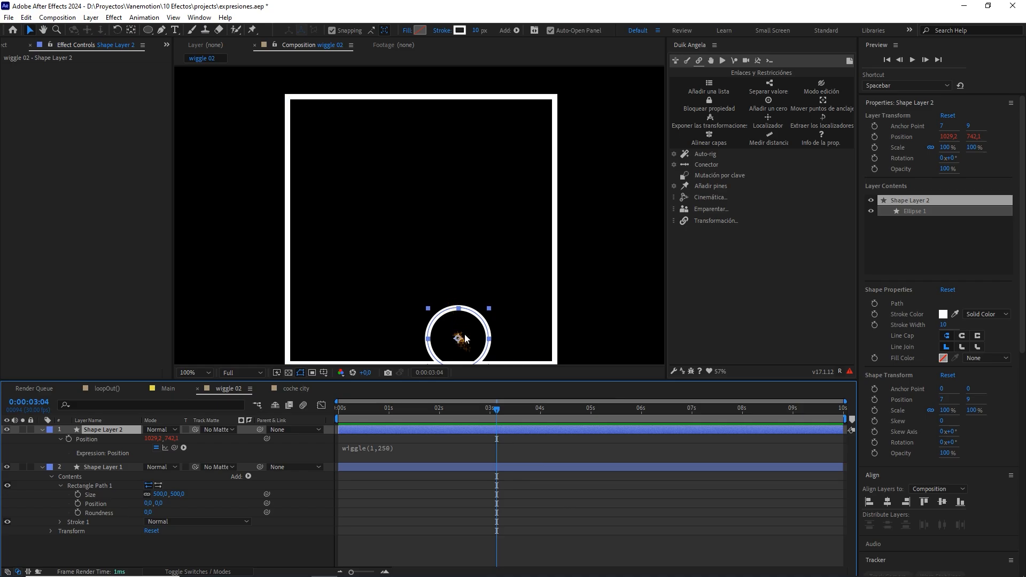
pyautogui.moveTo(466, 356); pyautogui.dragTo(468, 314)
pyautogui.moveTo(497, 412); pyautogui.dragTo(327, 419)
pyautogui.press(',')
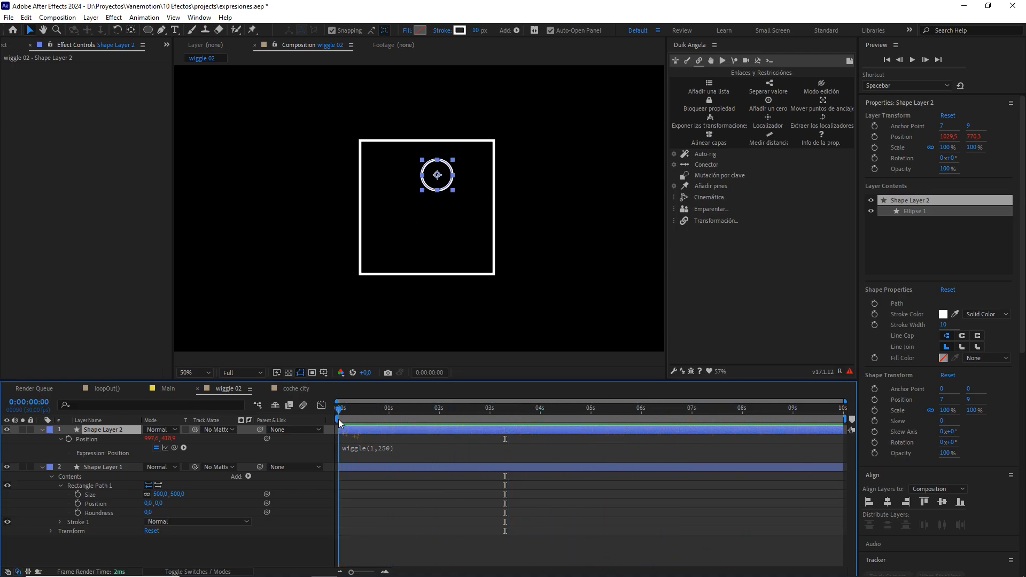
# Open the Main composition and scrub from the start to 0:00:04:05 to view the 3D slideshow's opening camera move
pyautogui.click(170, 389)
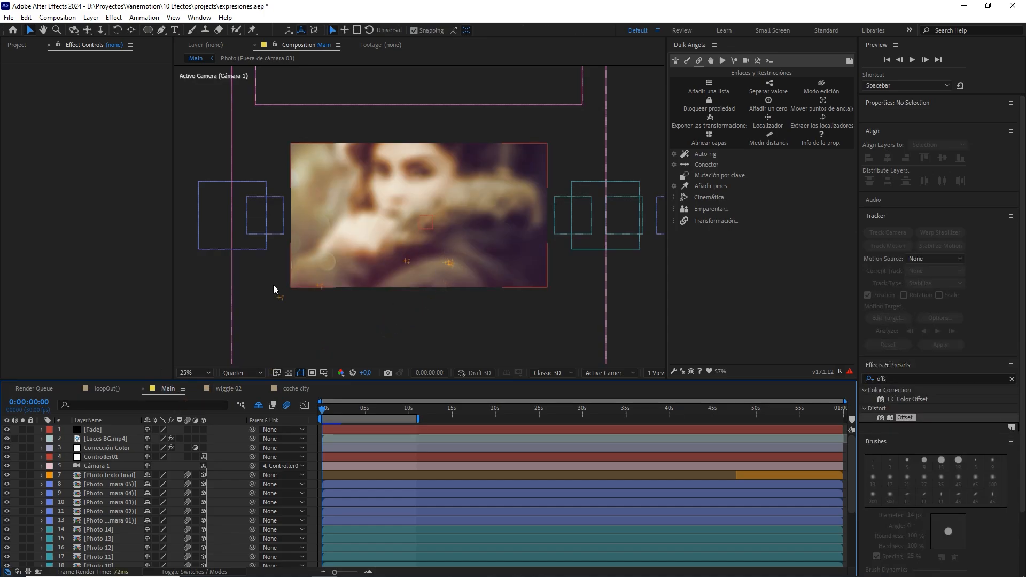
pyautogui.click(201, 371)
pyautogui.click(204, 384)
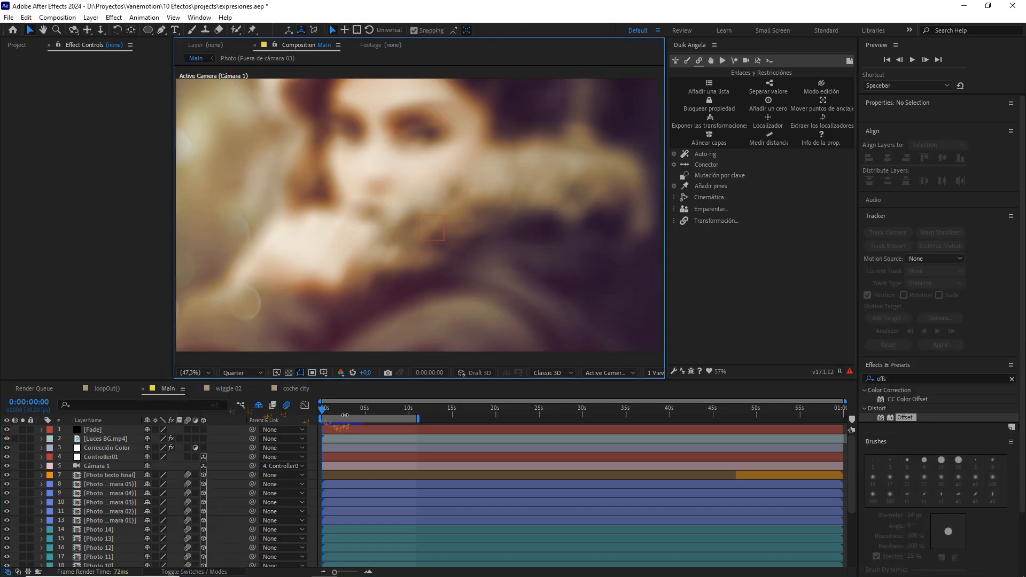
pyautogui.scroll(-2, 415, 305)
pyautogui.moveTo(321, 409); pyautogui.dragTo(358, 410)
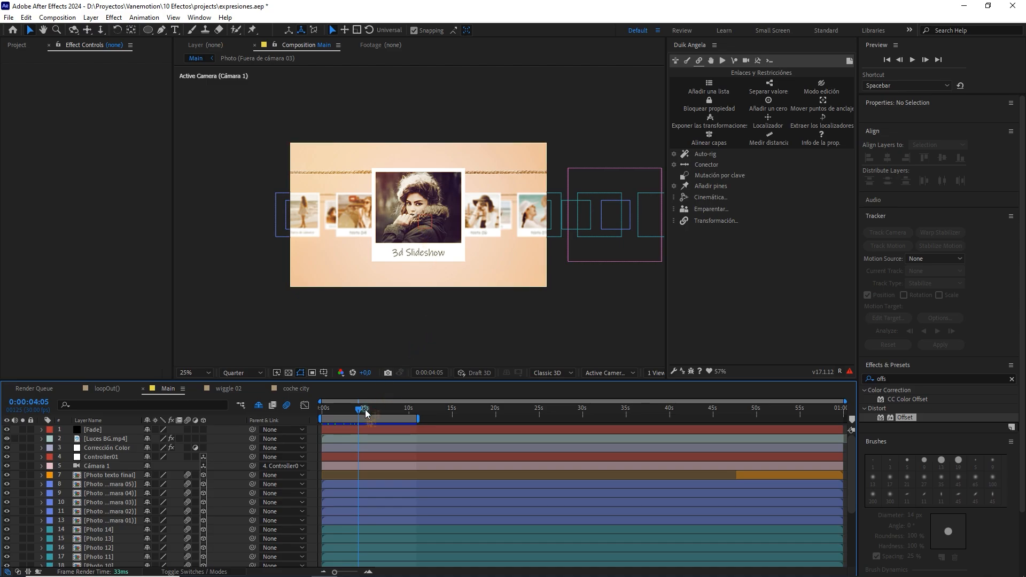
# Play the slideshow's opening camera move from the start of the Main composition
pyautogui.moveTo(358, 409); pyautogui.dragTo(310, 413)
pyautogui.press('space')
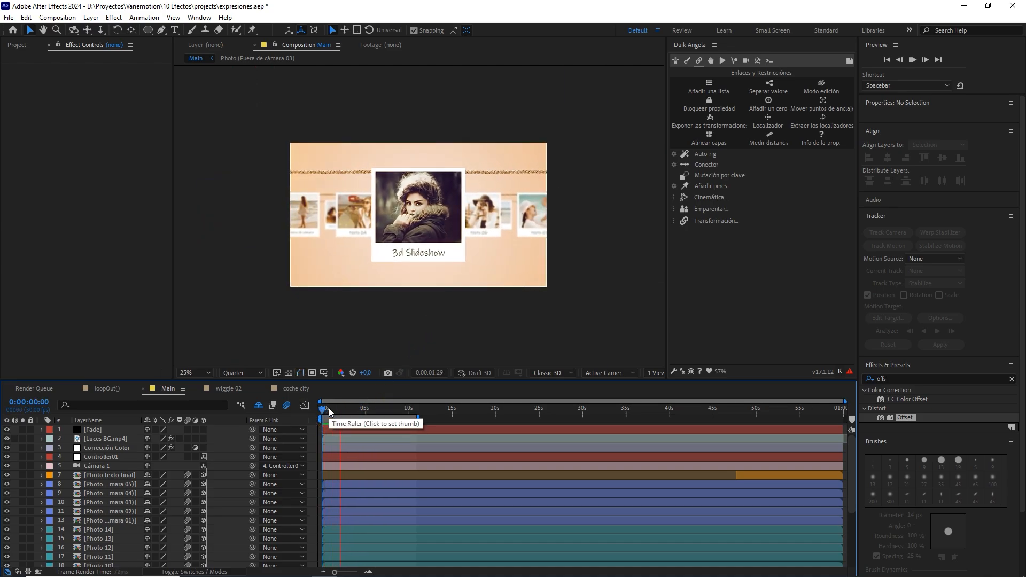
pyautogui.press('space')
# Reveal the keyframed properties of the Controller01 layer and review the opening camera move from the start to 0:00:02:21
pyautogui.click(102, 457)
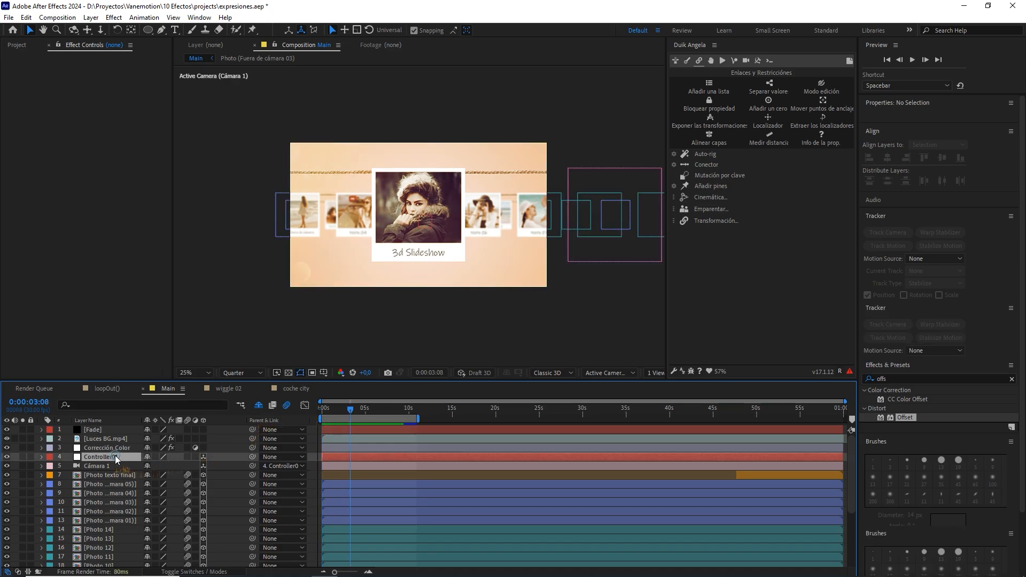
pyautogui.press('u')
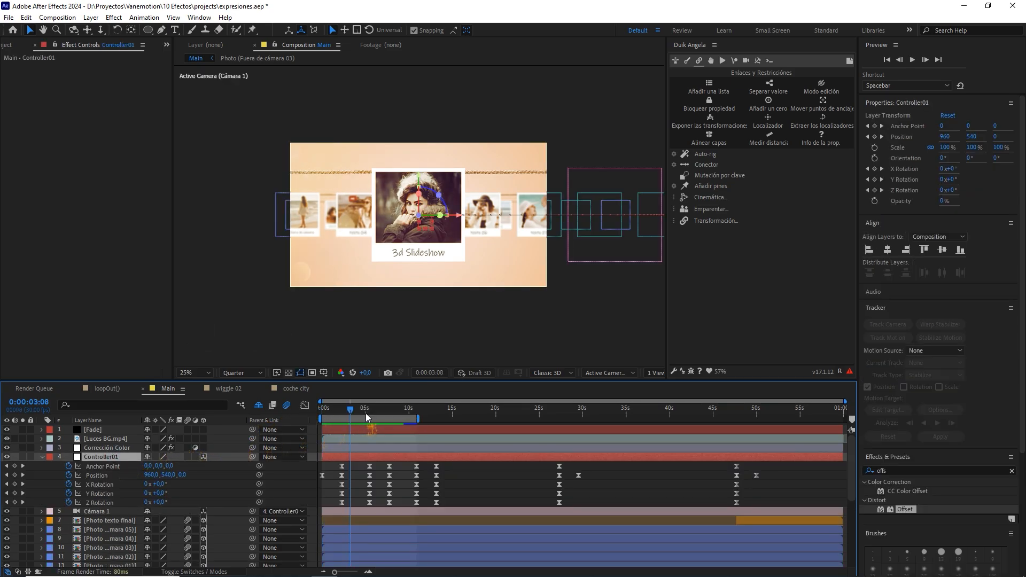
pyautogui.press('Home')
pyautogui.click(457, 467)
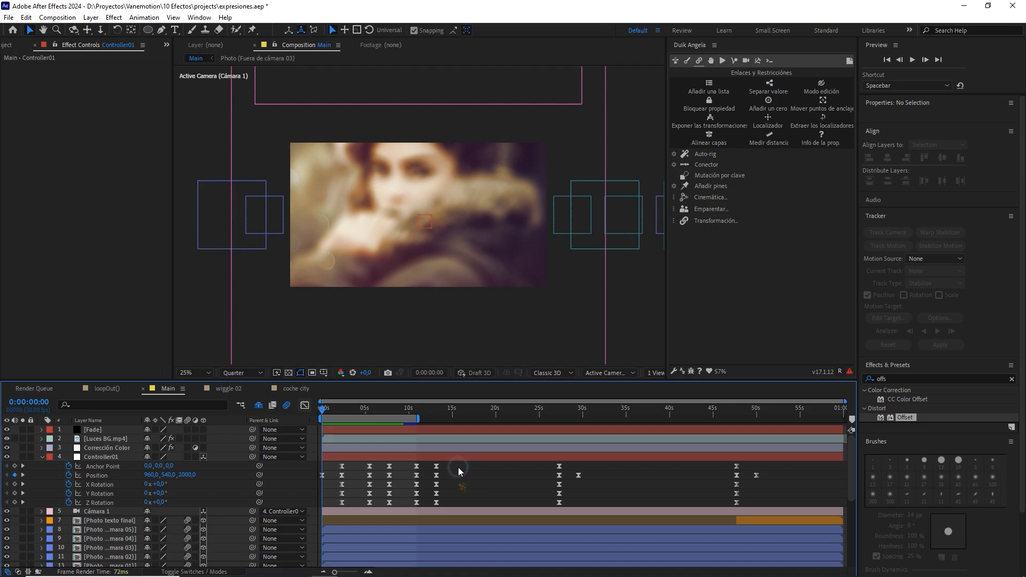
pyautogui.press('space')
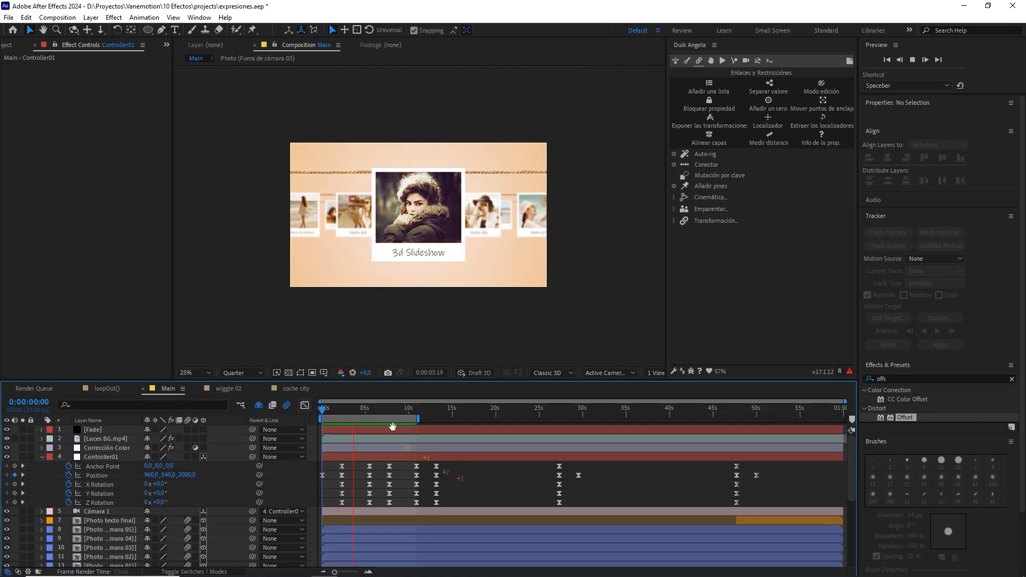
pyautogui.click(328, 415)
pyautogui.moveTo(328, 414); pyautogui.dragTo(345, 414)
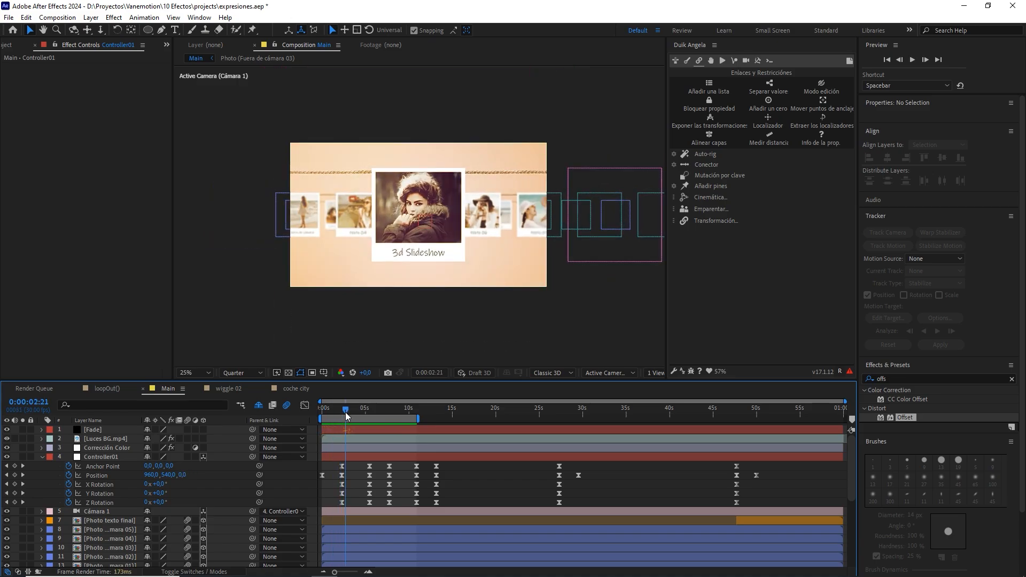
# Add a null object directly above Controller01, make it a 3D layer, and parent Controller01 to it
pyautogui.rightClick(220, 468)
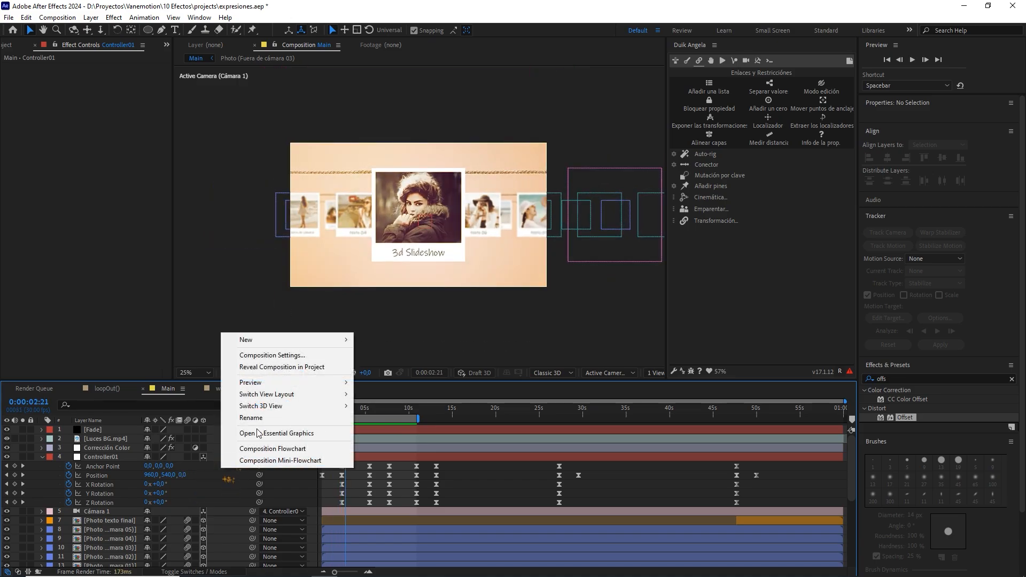
pyautogui.moveTo(293, 339)
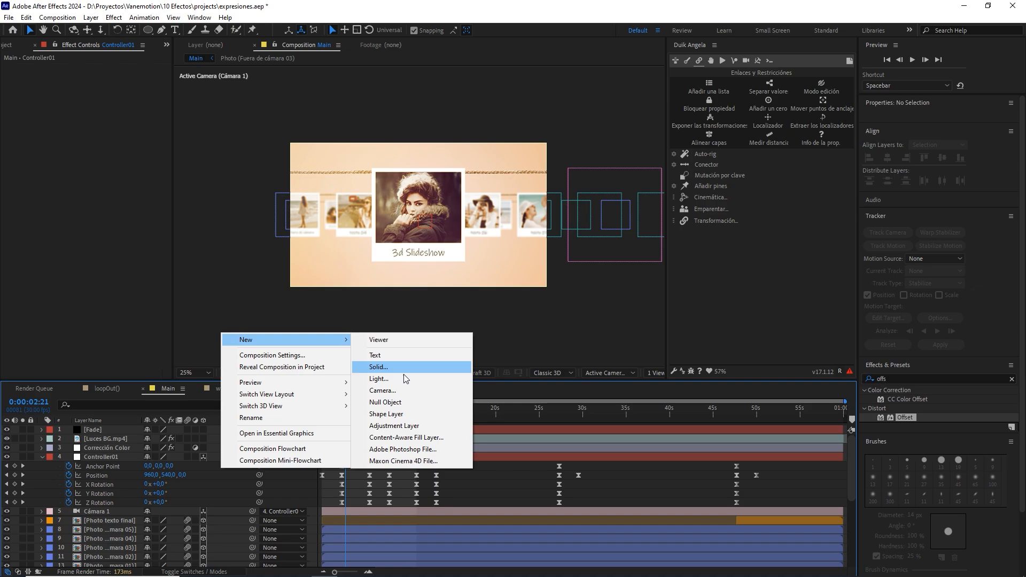
pyautogui.click(401, 409)
pyautogui.moveTo(96, 429); pyautogui.dragTo(113, 462)
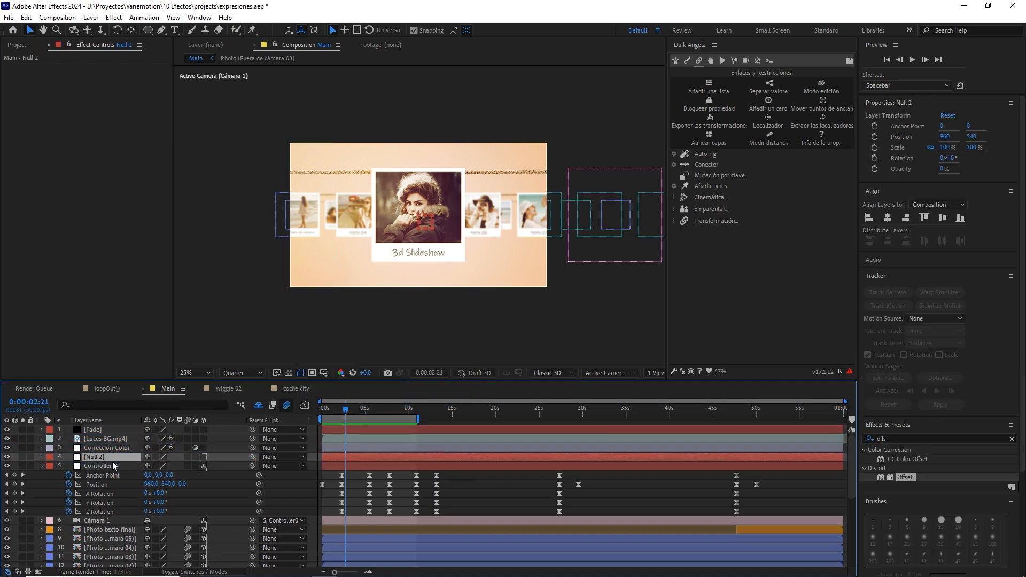
pyautogui.click(203, 458)
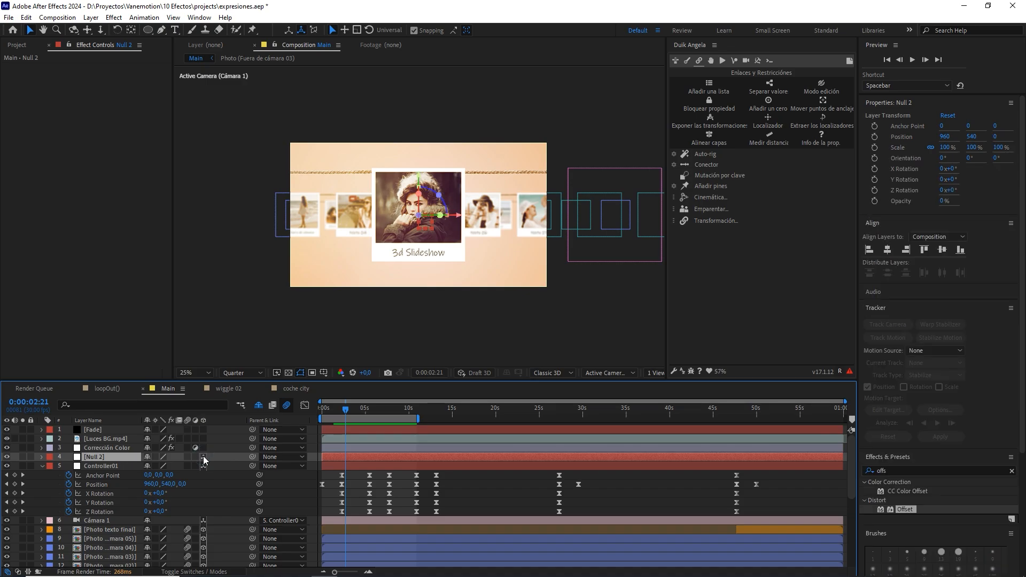
pyautogui.click(107, 466)
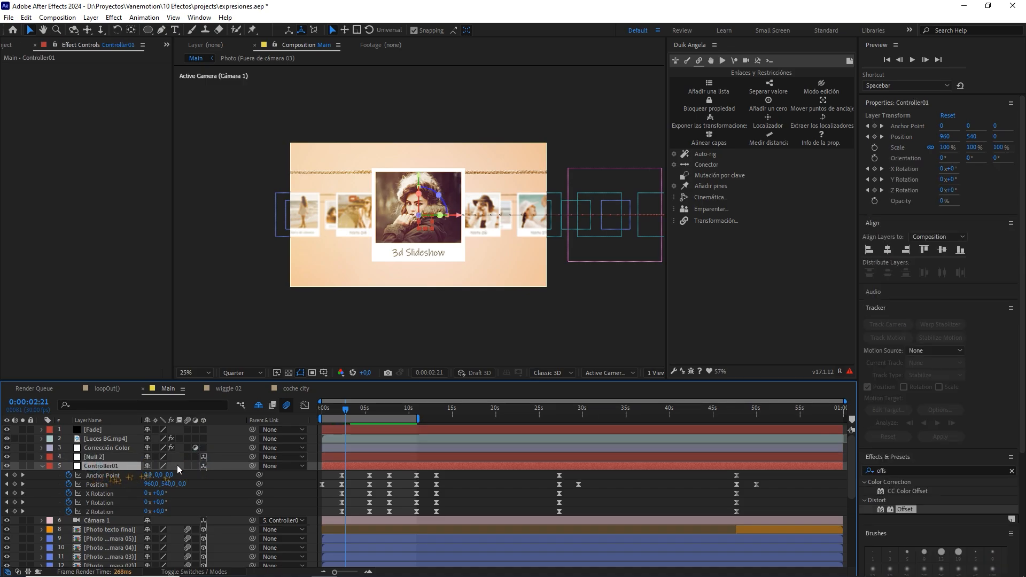
pyautogui.moveTo(252, 466); pyautogui.dragTo(126, 458)
# Add the expression wiggle(1,20) to the Position property of the new null layer
pyautogui.click(126, 457)
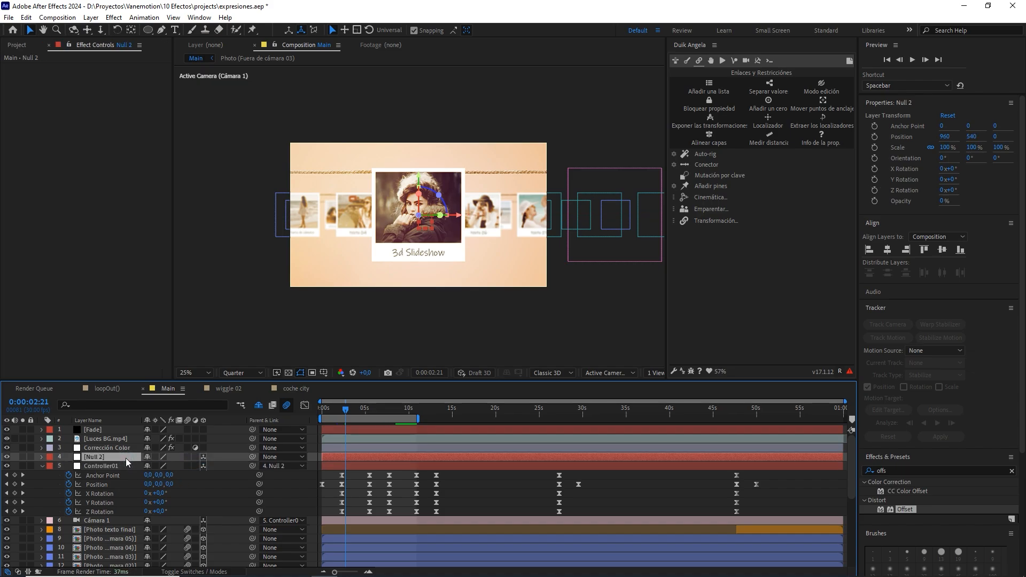
pyautogui.press('p')
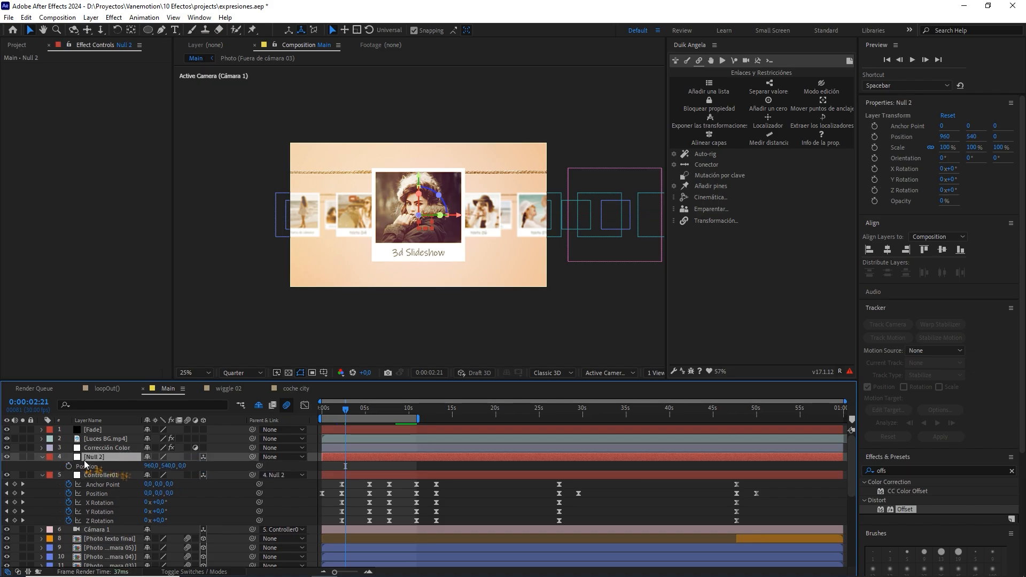
pyautogui.keyDown('alt'); pyautogui.click(69, 466); pyautogui.keyUp('alt')
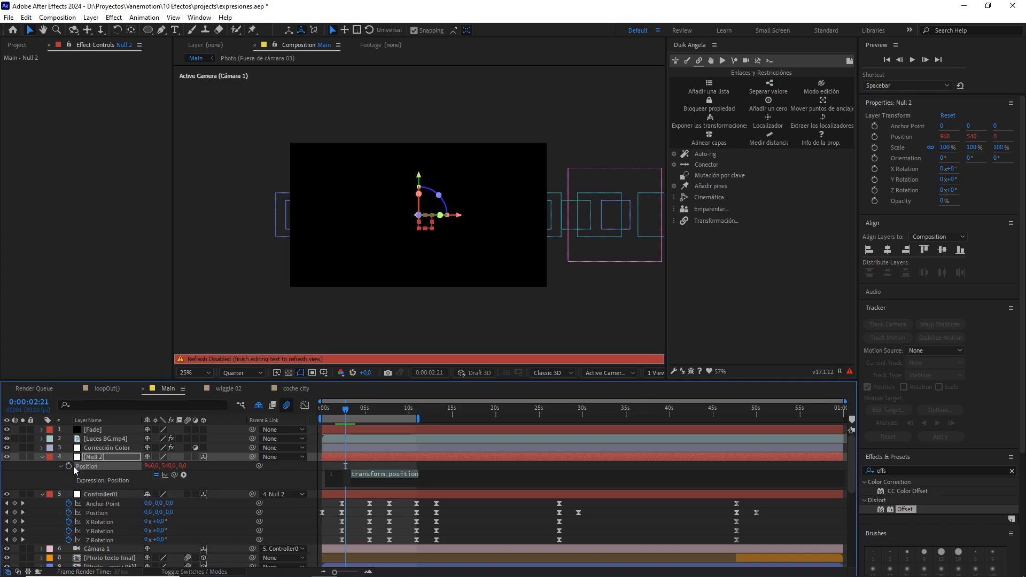
pyautogui.write('wig')
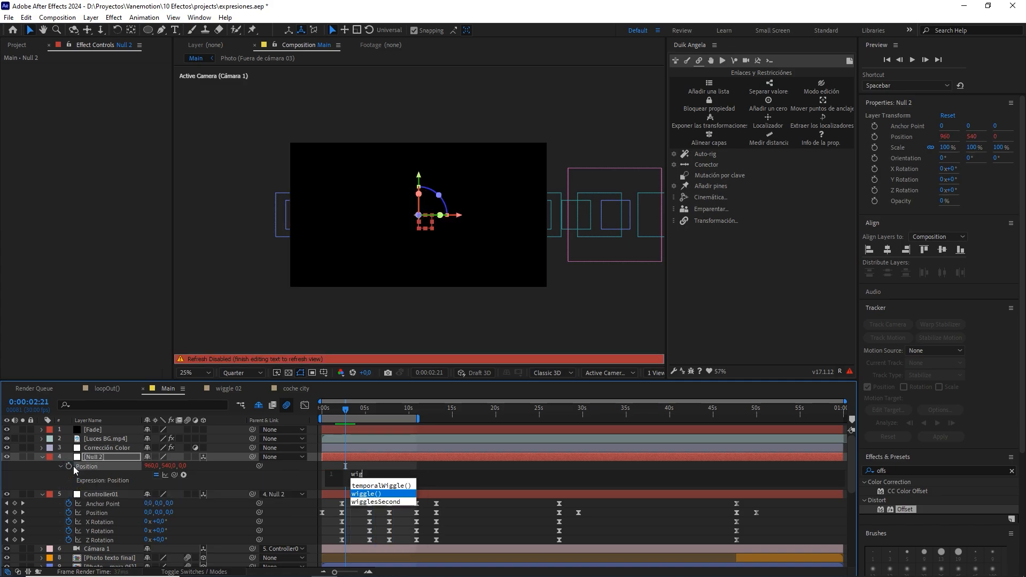
pyautogui.press('Return')
pyautogui.write('1,20)')
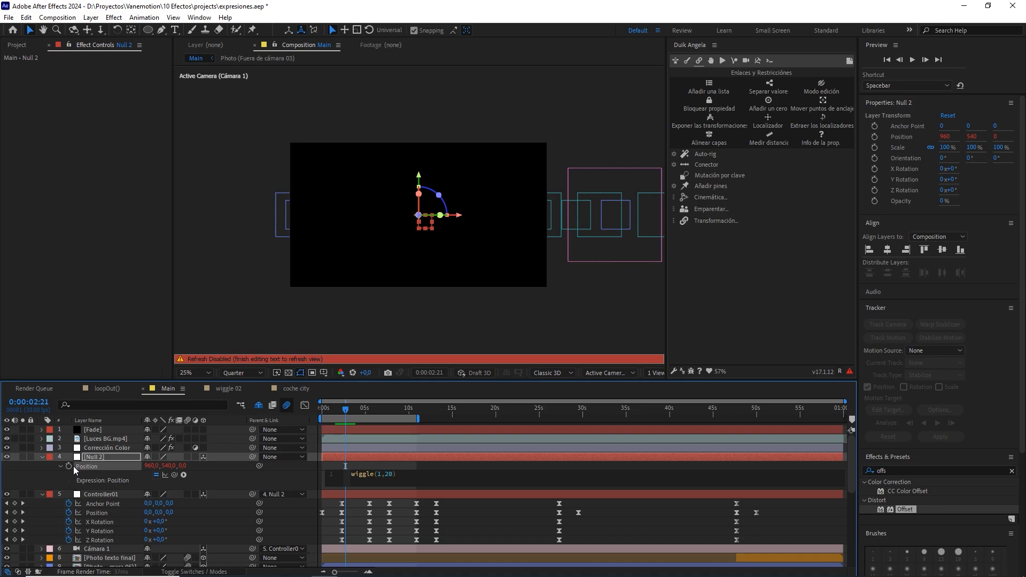
pyautogui.click(370, 465)
# Fit the composition in the viewer and preview the camera move with the added wiggle from the start
pyautogui.moveTo(345, 410); pyautogui.dragTo(288, 415)
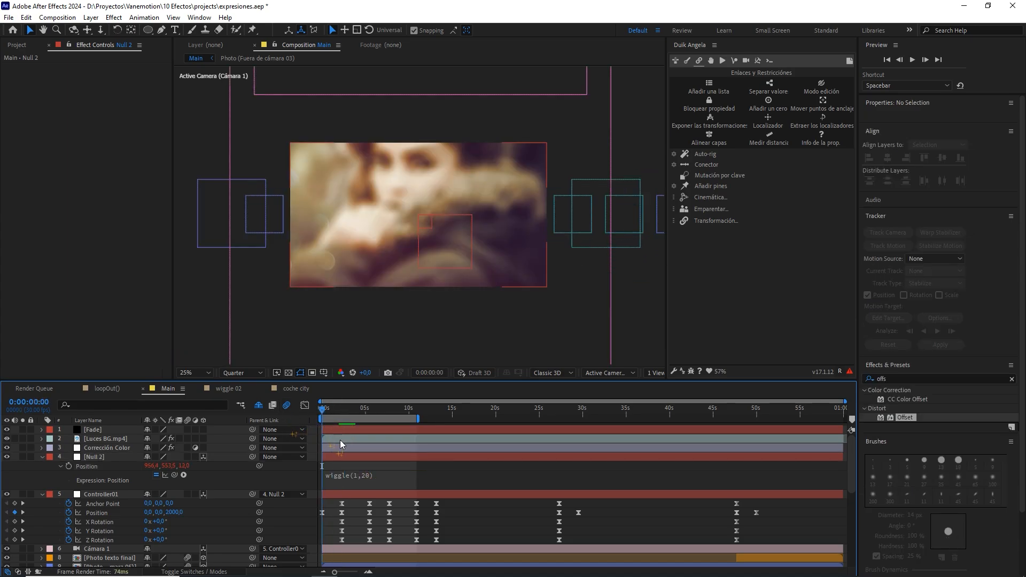
pyautogui.click(193, 372)
pyautogui.click(201, 416)
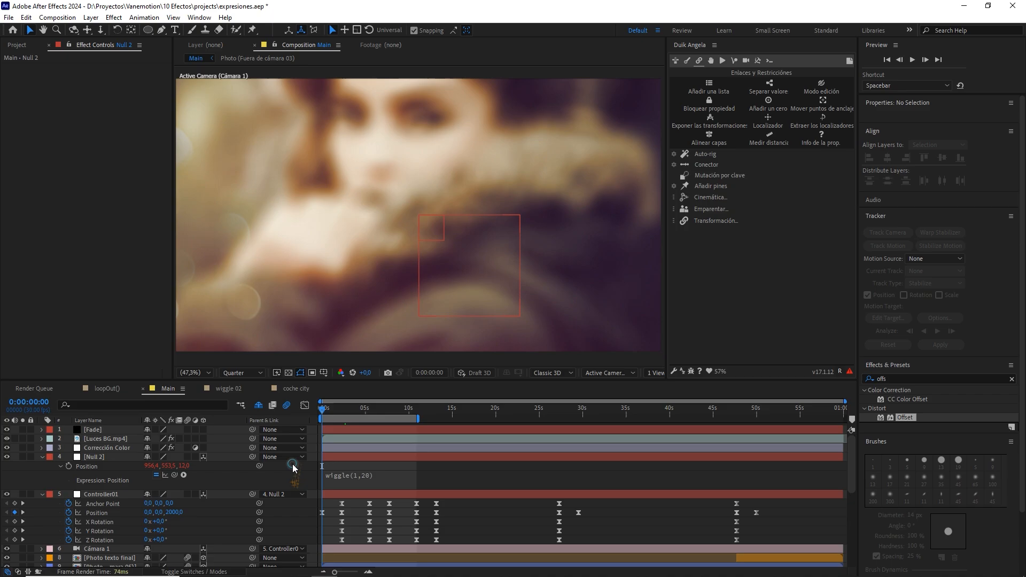
pyautogui.press('space')
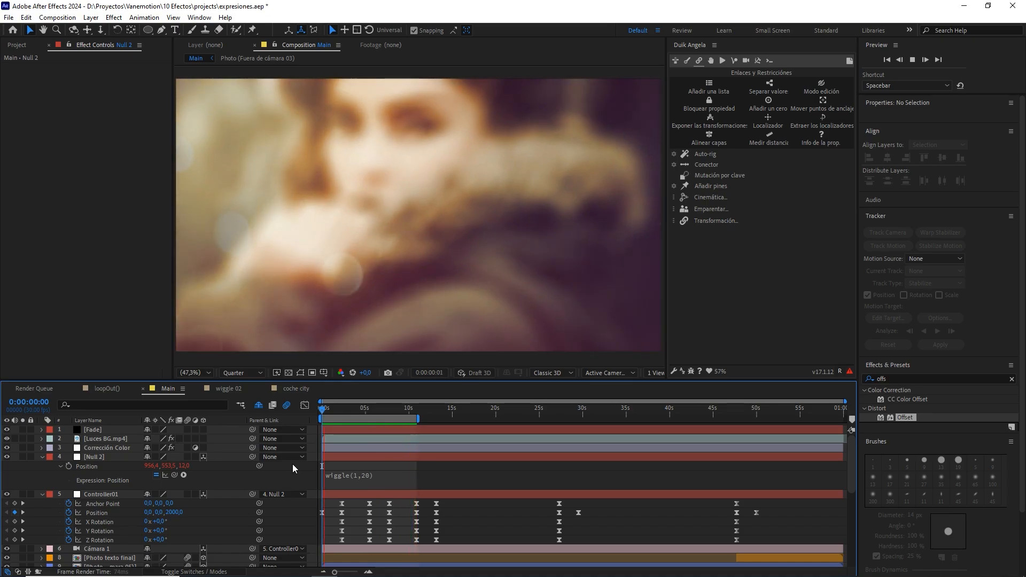
pyautogui.press('space')
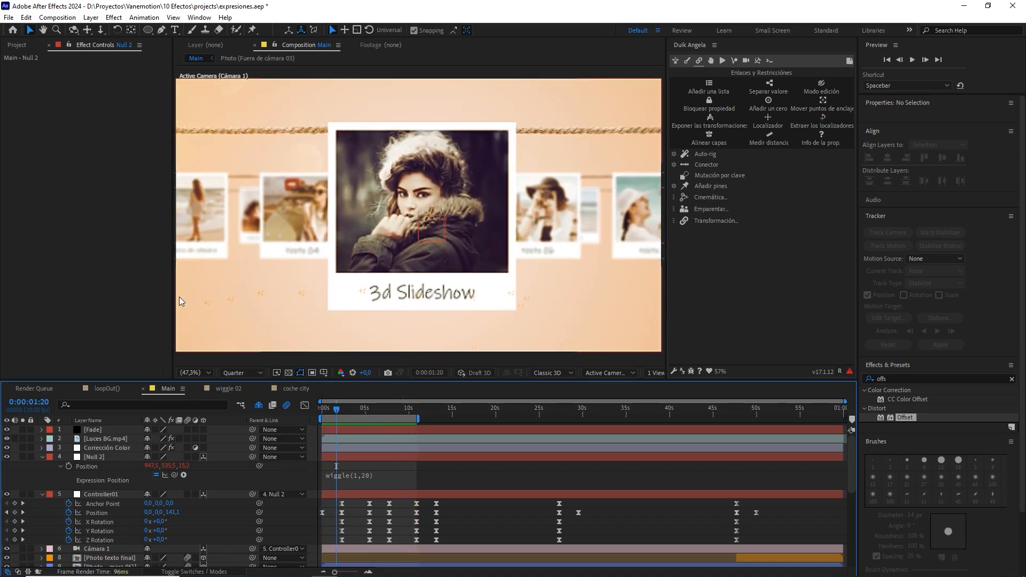
# Open the coche city composition at its first frame and bring the car into closer view
pyautogui.click(293, 389)
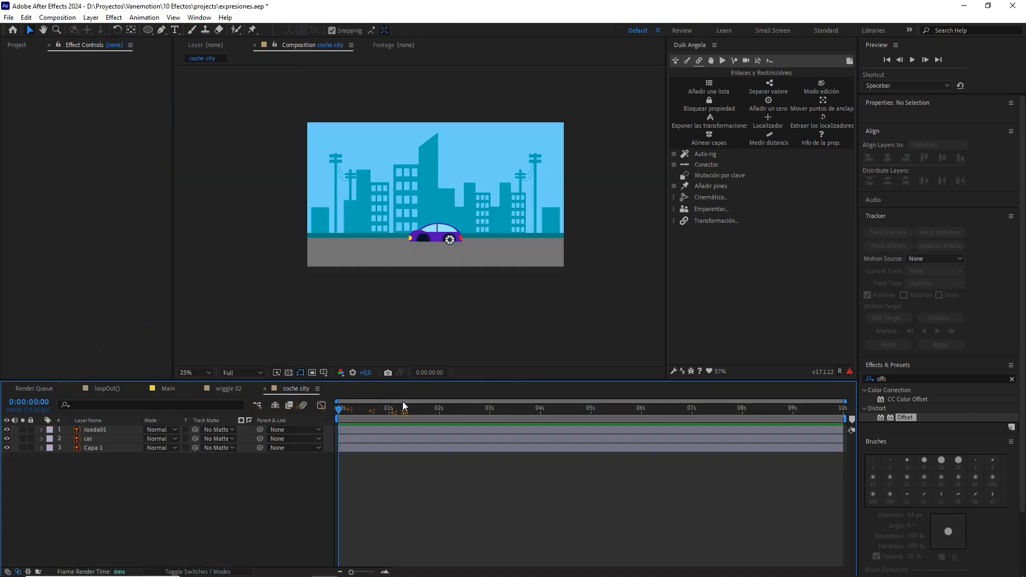
pyautogui.moveTo(409, 408); pyautogui.dragTo(339, 409)
pyautogui.scroll(1, 440, 264)
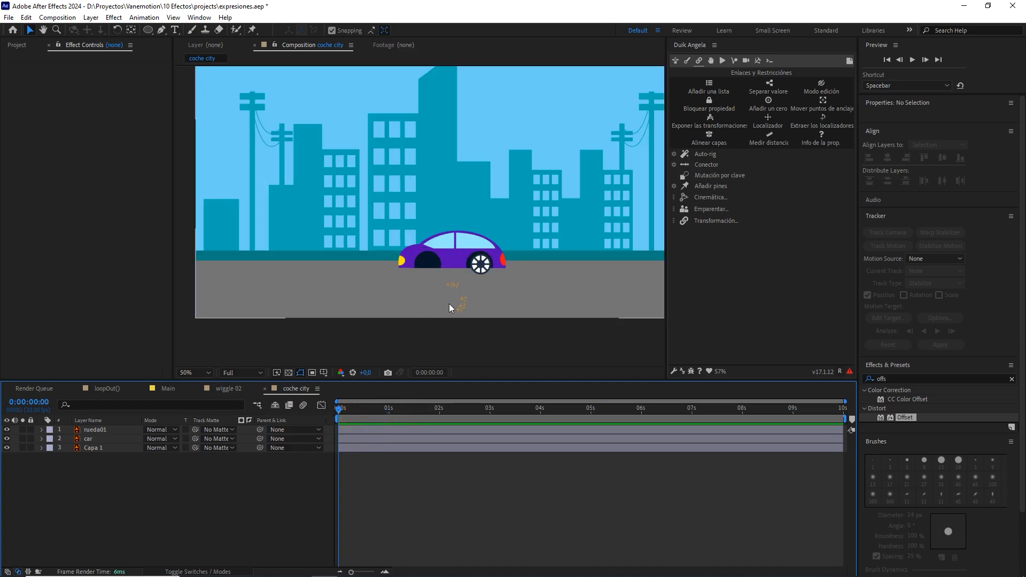
pyautogui.moveTo(449, 303); pyautogui.dragTo(434, 252)
pyautogui.press('v')
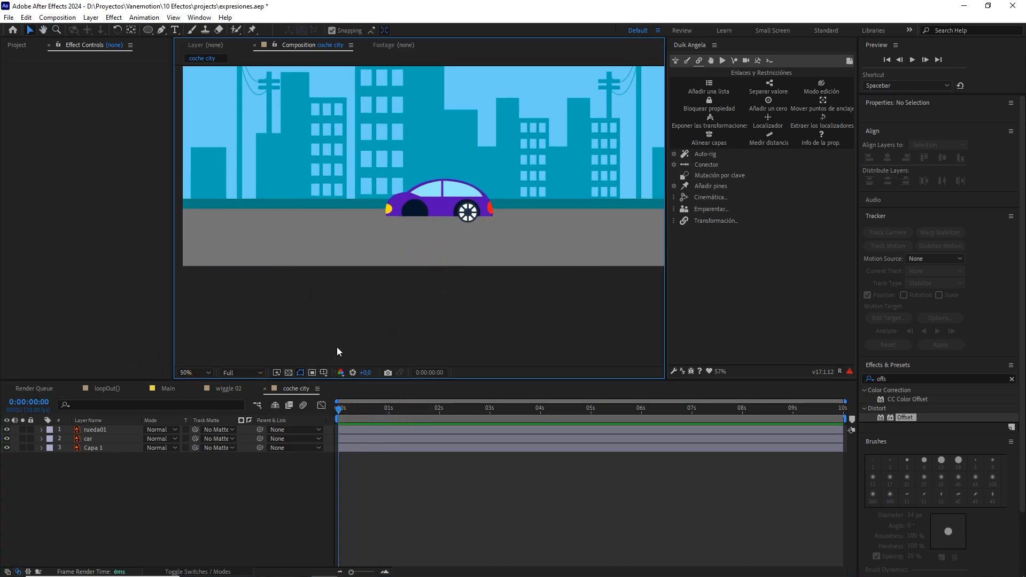
# Add the expression time*360 to the Rotation of the wheel layer rueda01 and check the wheel's rotation at 0:00:01:00
pyautogui.click(102, 430)
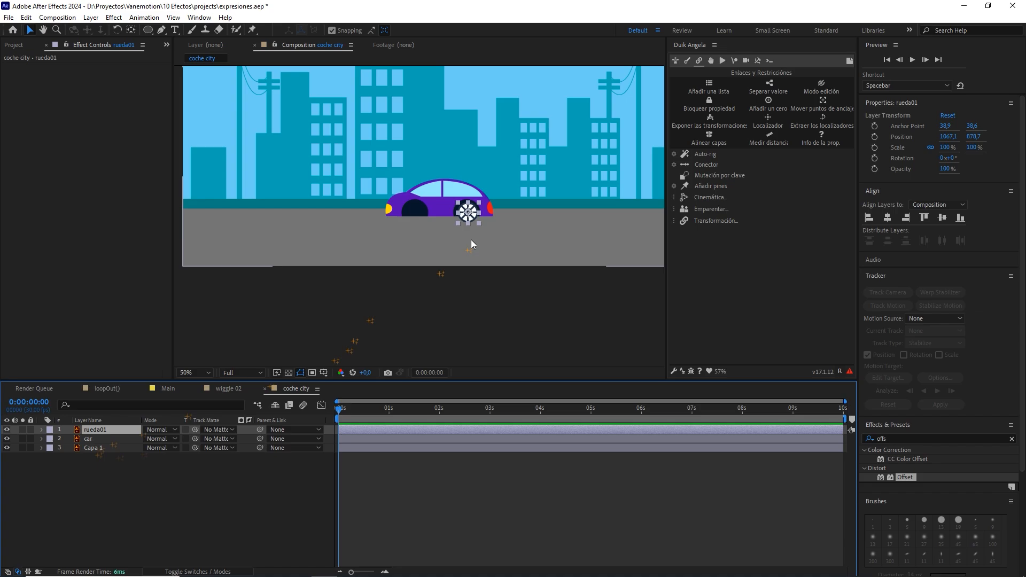
pyautogui.press('.')
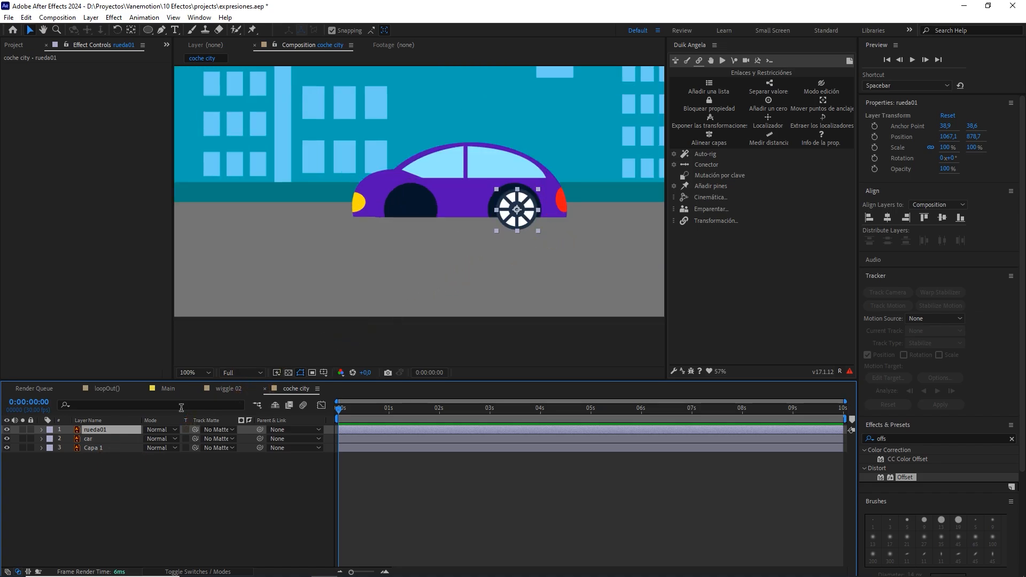
pyautogui.press('r')
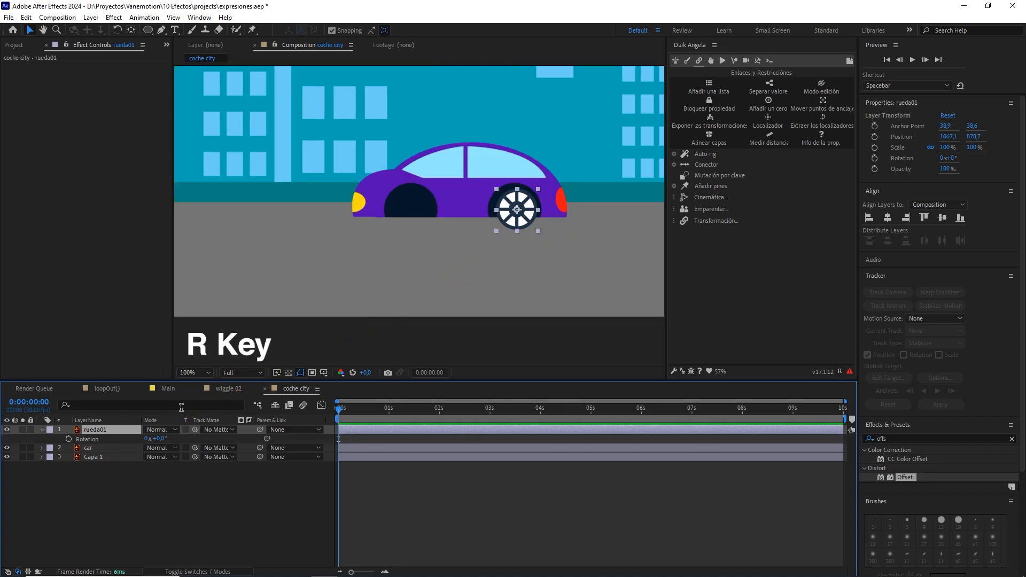
pyautogui.keyDown('alt'); pyautogui.click(69, 439); pyautogui.keyUp('alt')
pyautogui.write('t')
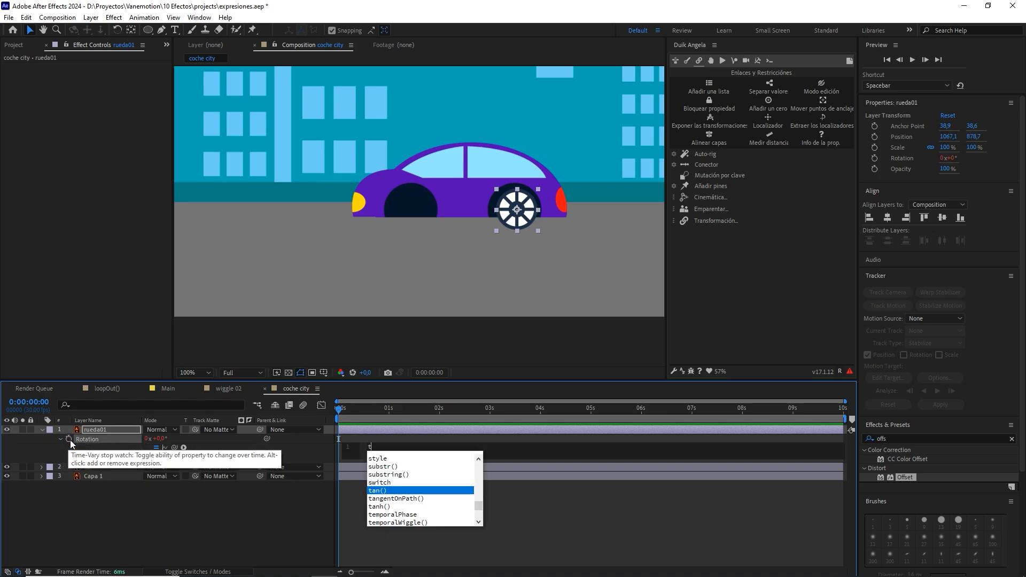
pyautogui.write('ime*')
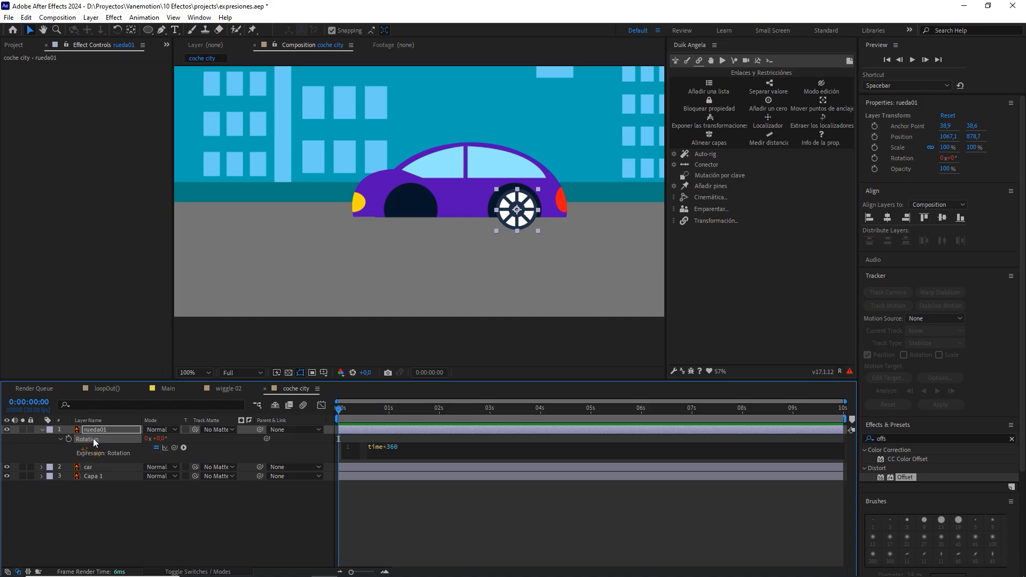
pyautogui.write('360')
pyautogui.doubleClick(392, 447)
pyautogui.click(322, 493)
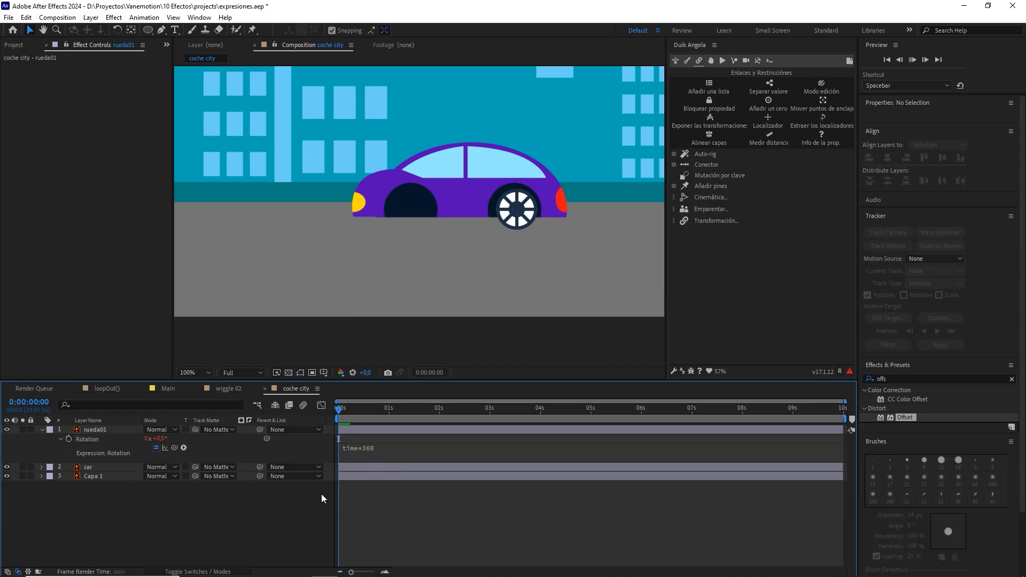
pyautogui.press('space')
pyautogui.moveTo(396, 415)
pyautogui.mouseDown()
pyautogui.moveTo(380, 414)
pyautogui.moveTo(390, 412)
pyautogui.mouseUp()
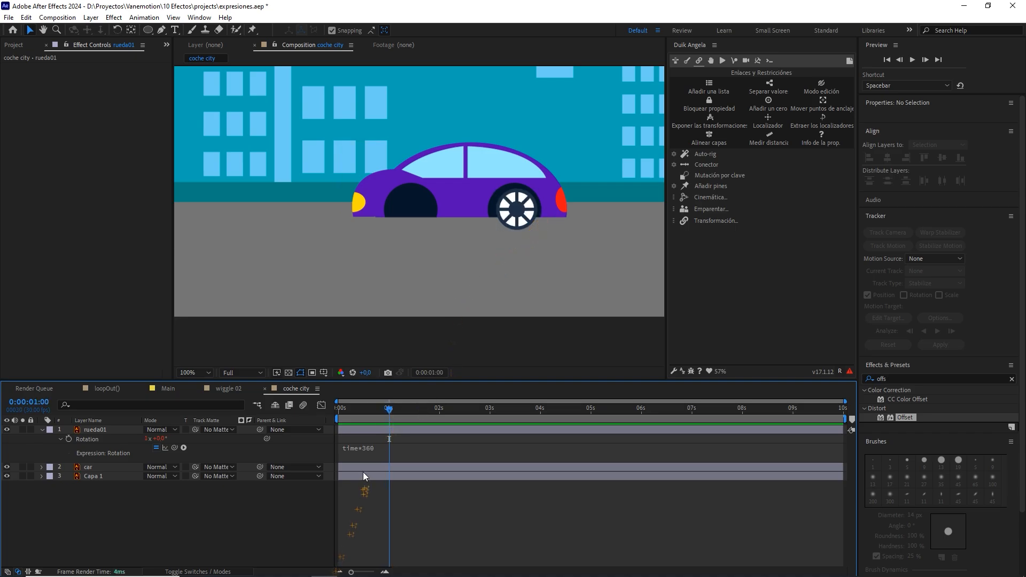
# Change the wheel's Rotation expression to time*-360 and preview the reversed spin
pyautogui.click(360, 447)
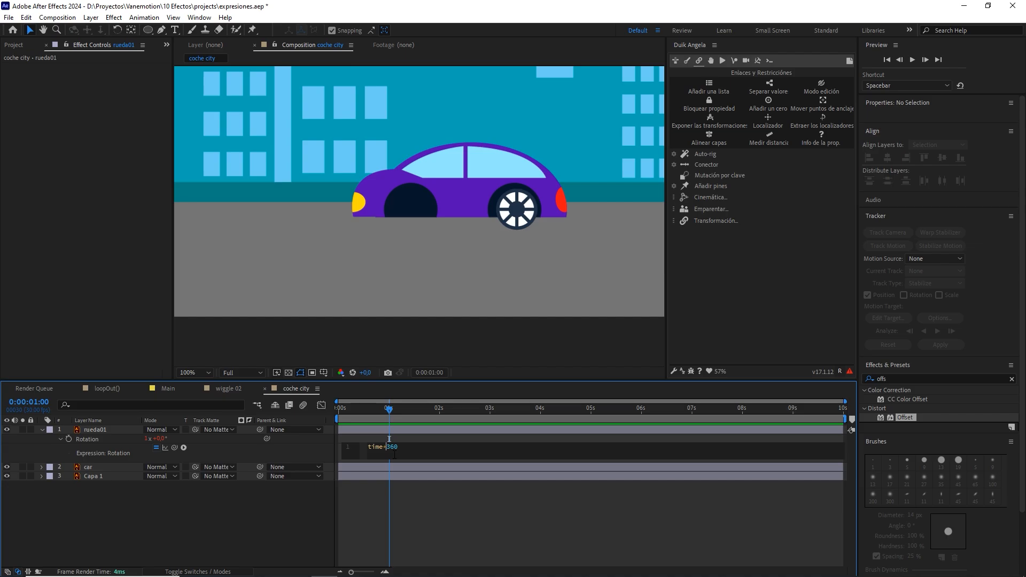
pyautogui.write('-')
pyautogui.click(439, 502)
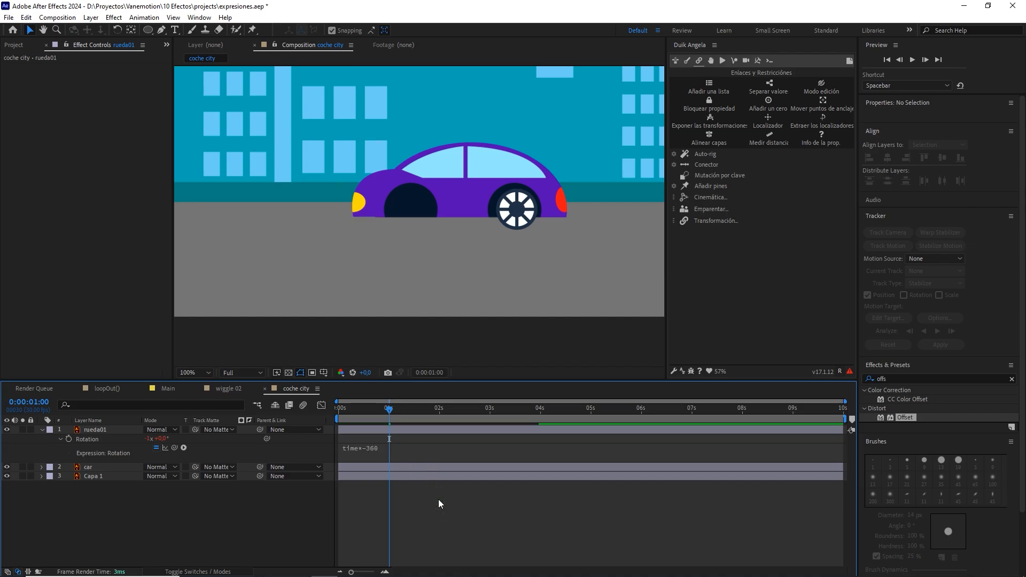
pyautogui.press('space')
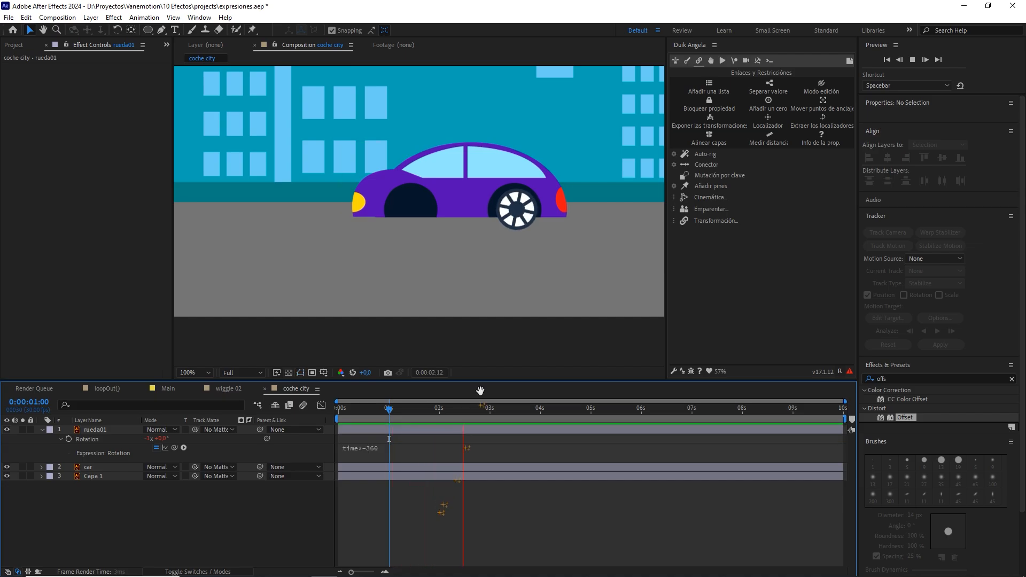
pyautogui.press('space')
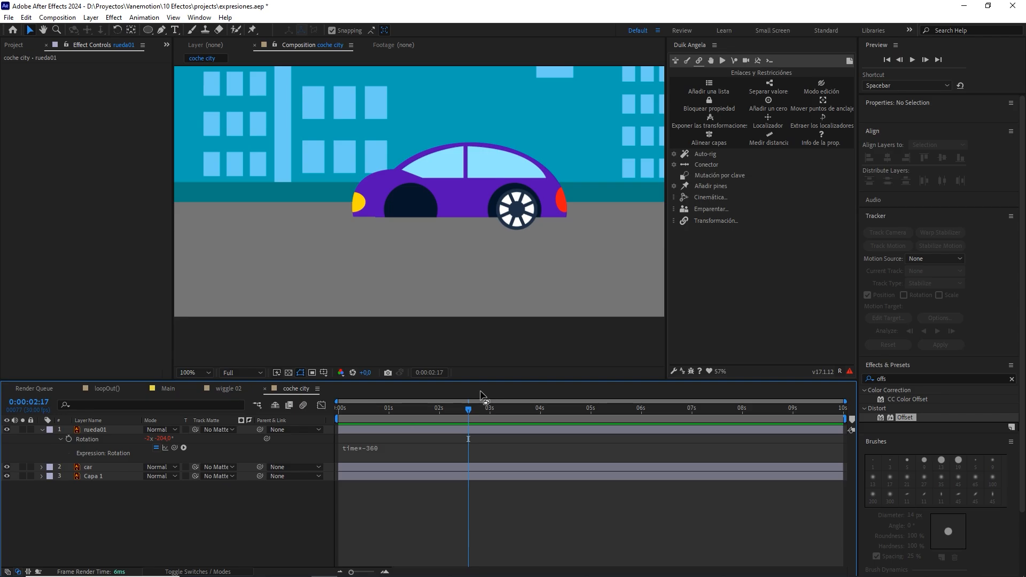
# Duplicate the wheel layer rueda01 and move the copy, rueda02, horizontally into the car's front wheel arch
pyautogui.click(123, 430)
pyautogui.hotkey('ctrl', 'd')
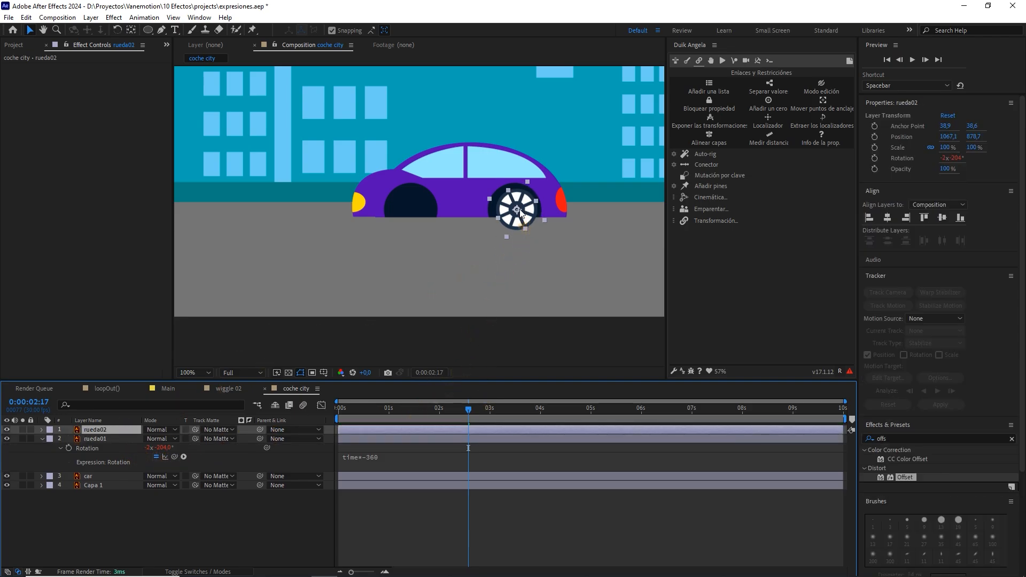
pyautogui.moveTo(521, 213); pyautogui.dragTo(414, 209)
pyautogui.press('Return')
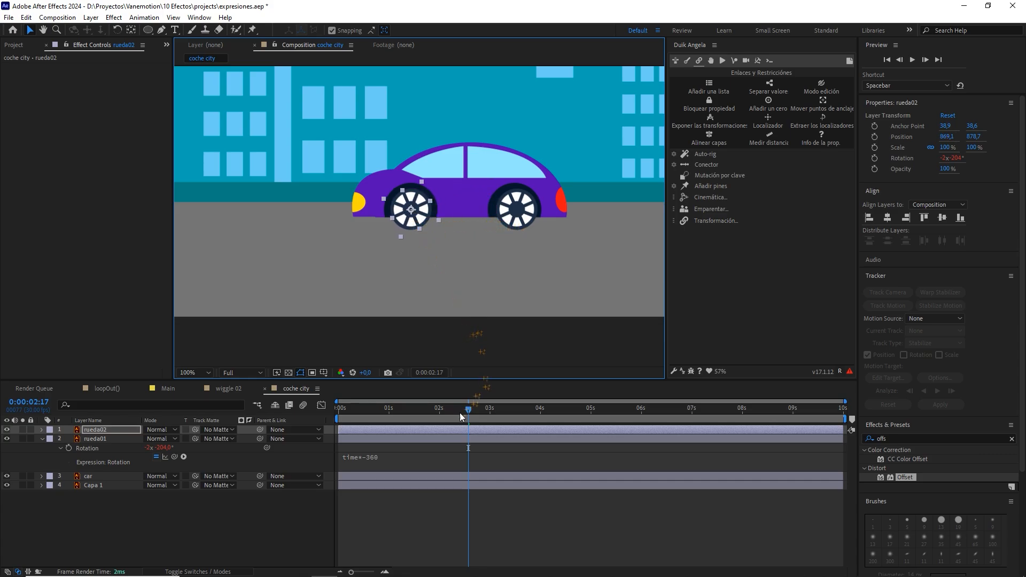
# Preview both wheels spinning from the first frame and bring the whole street scene into view
pyautogui.moveTo(457, 411); pyautogui.dragTo(336, 409)
pyautogui.press('space')
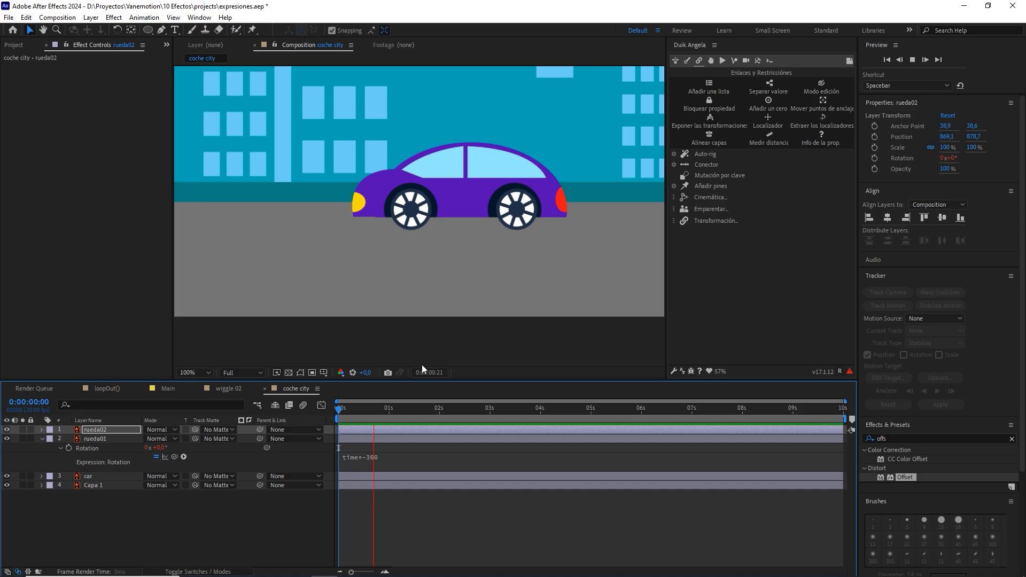
pyautogui.press('space')
pyautogui.scroll(-2, 470, 275)
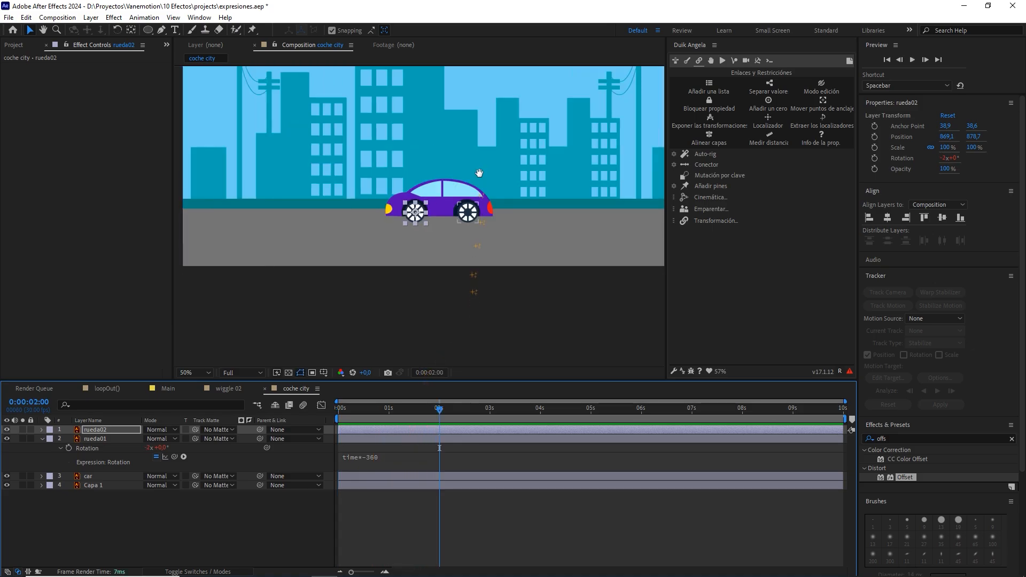
pyautogui.moveTo(479, 173); pyautogui.dragTo(478, 210)
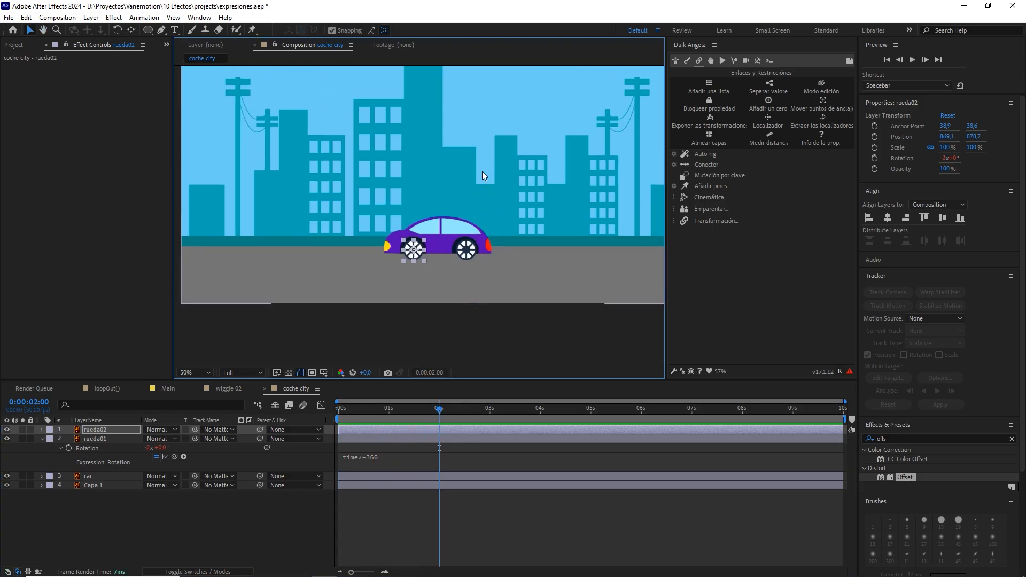
# Try moving the background layer Capa 1 up and to the right, and undo the move
pyautogui.click(114, 484)
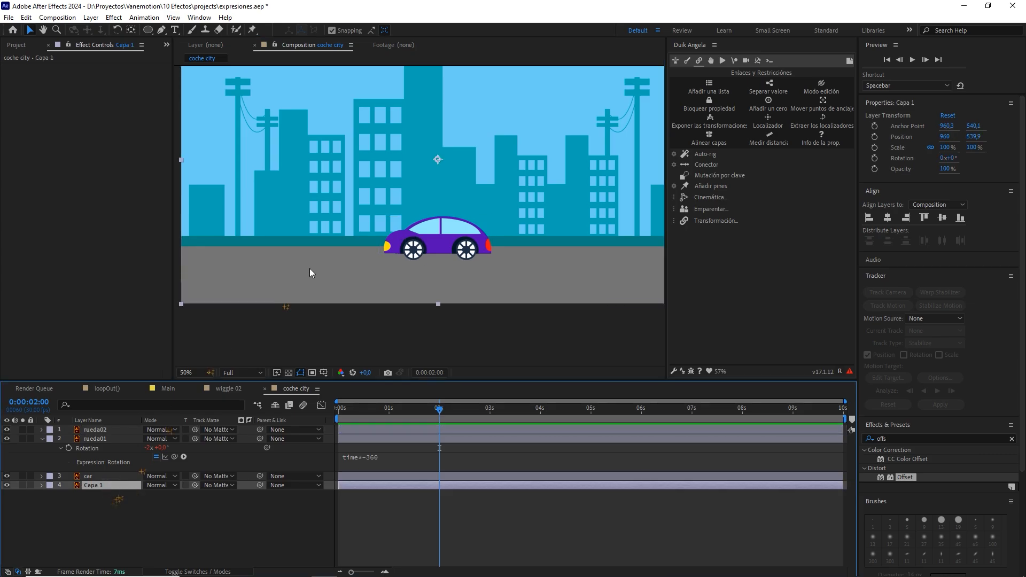
pyautogui.scroll(-2, 310, 269)
pyautogui.moveTo(346, 178); pyautogui.dragTo(382, 156)
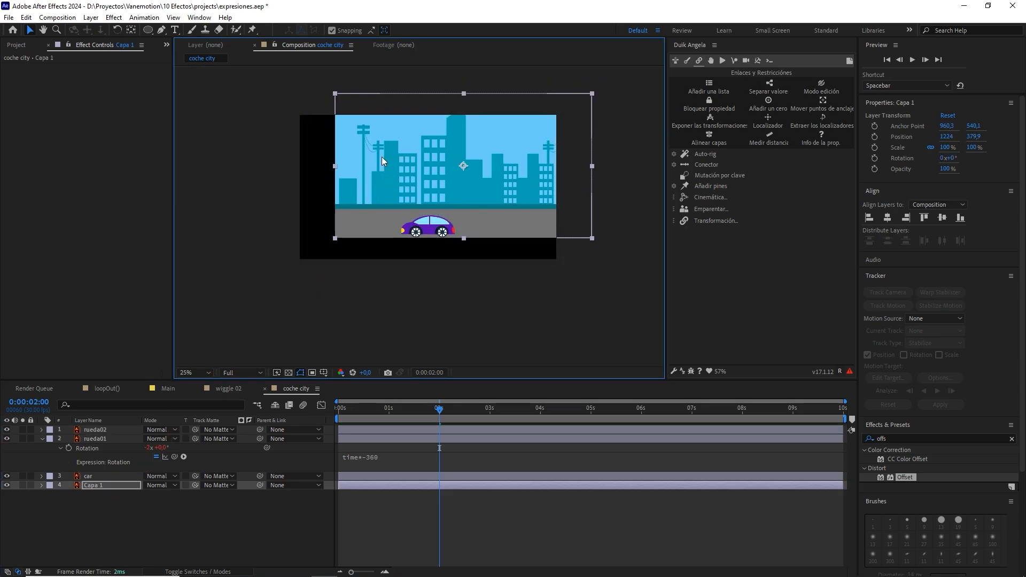
pyautogui.hotkey('ctrl', 'z')
# Create shapes from the vector layer Capa 1 and delete the original Capa 1 layer
pyautogui.rightClick(118, 489)
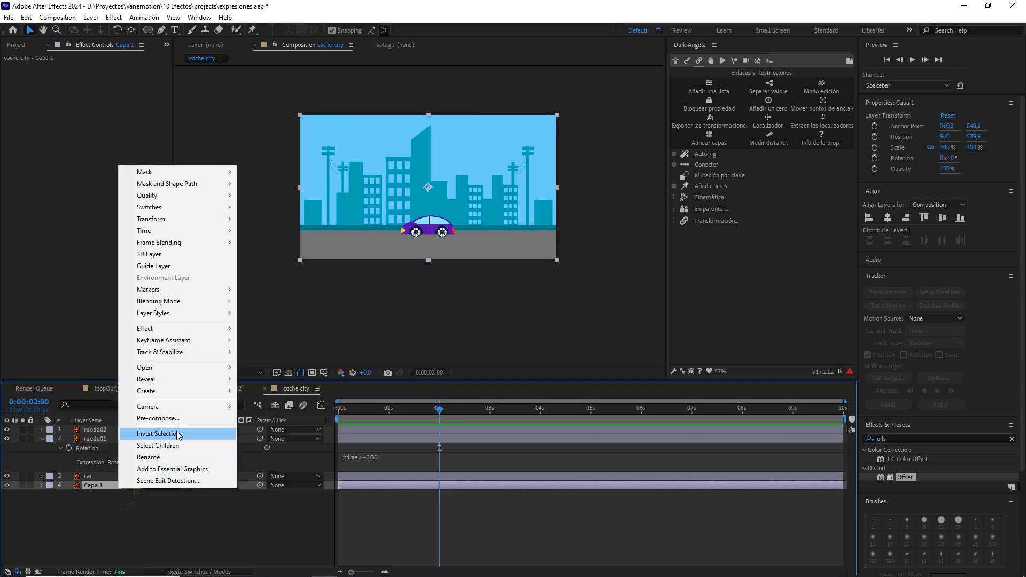
pyautogui.moveTo(194, 392)
pyautogui.click(266, 426)
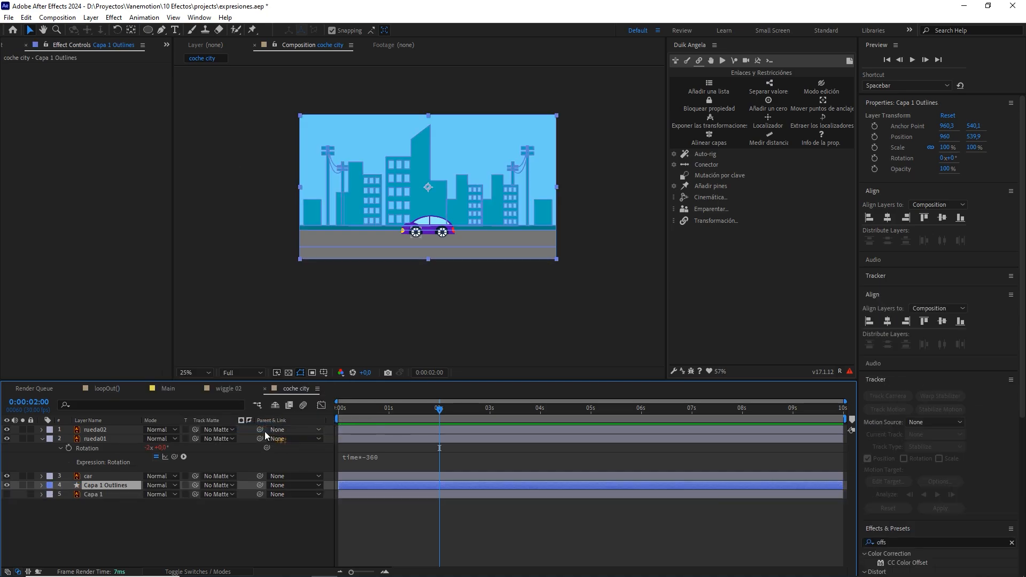
pyautogui.click(112, 494)
pyautogui.press('Delete')
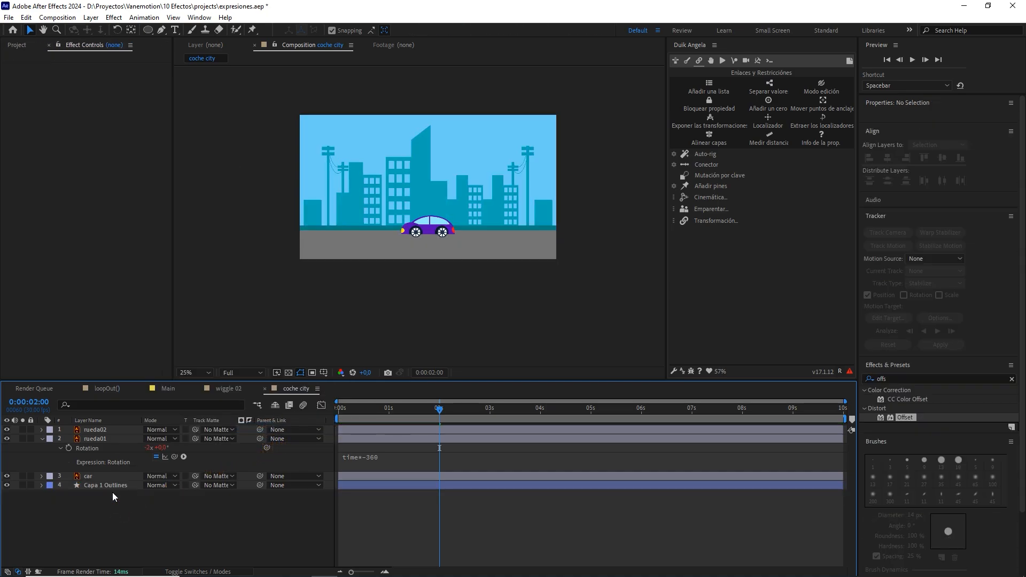
# Find the Offset effect by searching for "off" and apply it to the Capa 1 Outlines layer
pyautogui.click(107, 485)
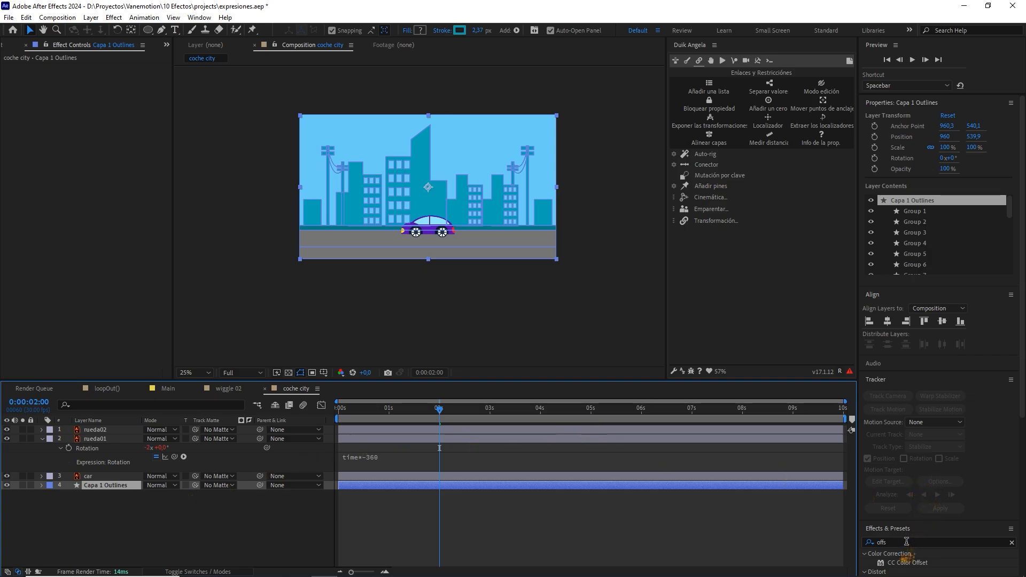
pyautogui.click(1011, 543)
pyautogui.moveTo(887, 531); pyautogui.dragTo(893, 267)
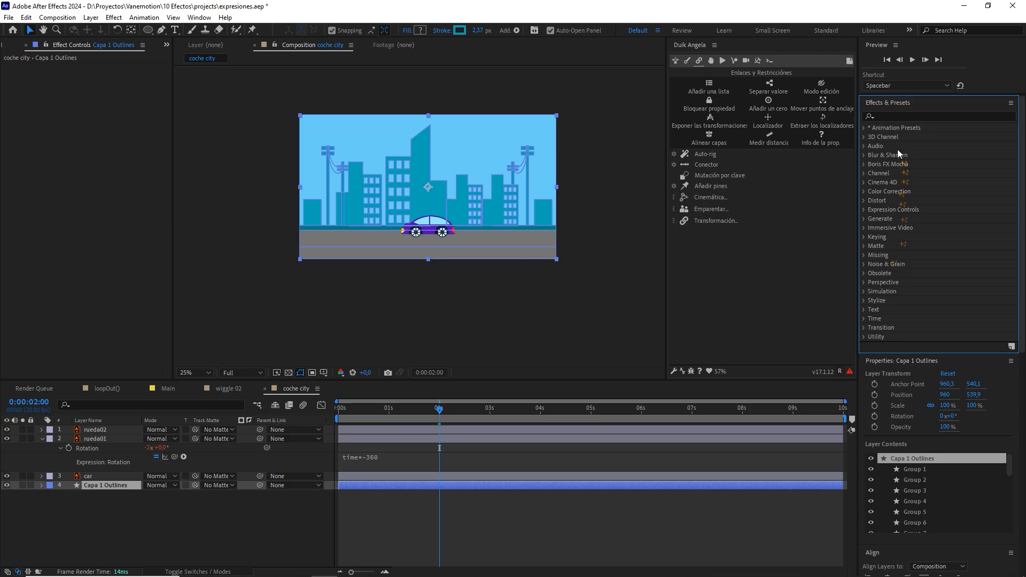
pyautogui.click(895, 114)
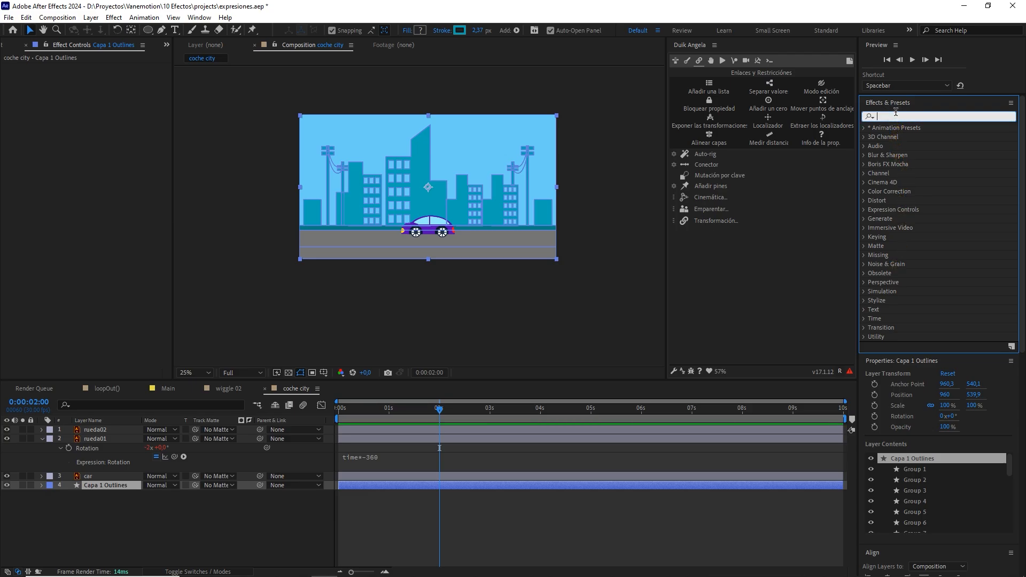
pyautogui.write('off')
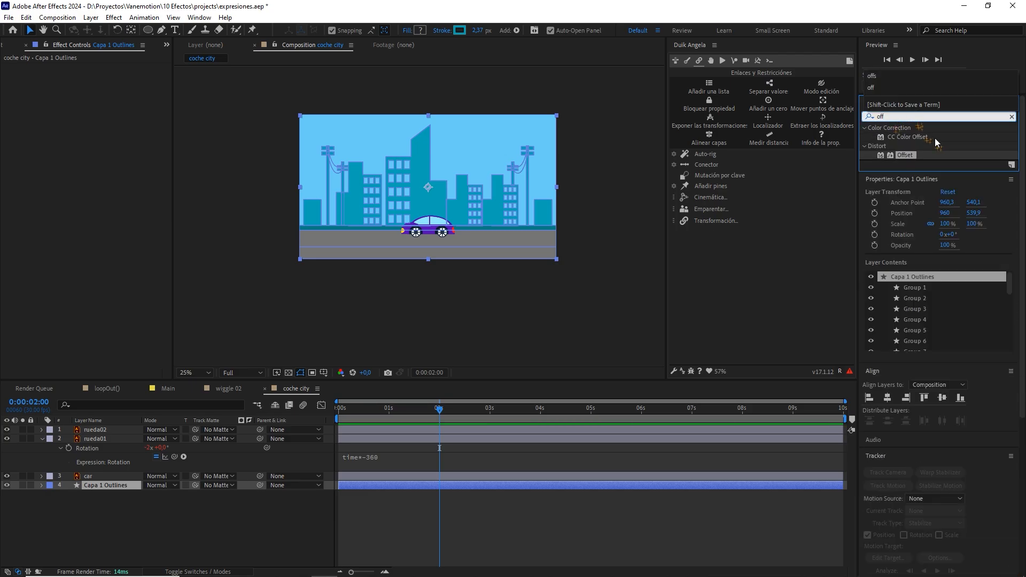
pyautogui.click(908, 155)
pyautogui.moveTo(912, 152); pyautogui.dragTo(126, 483)
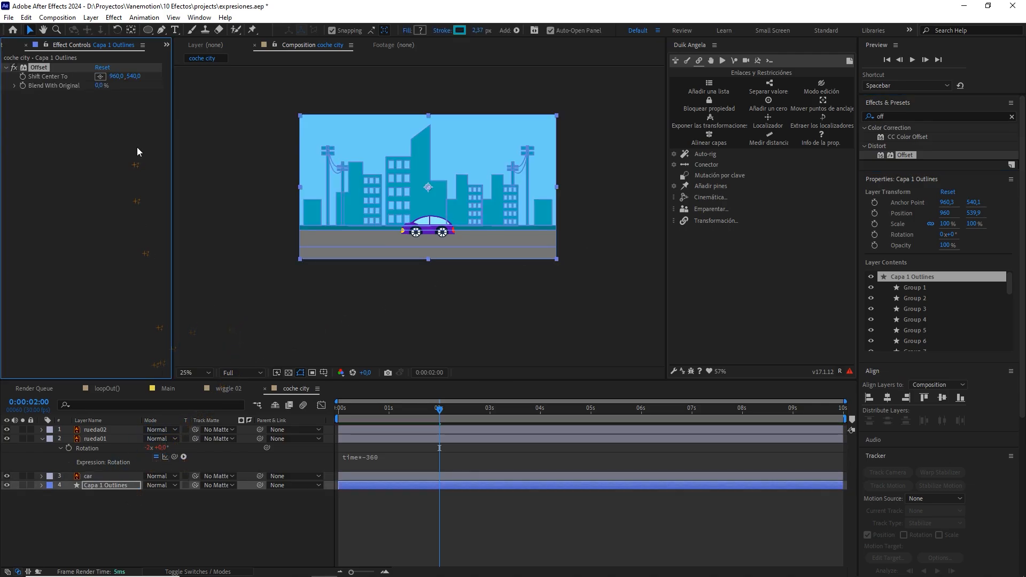
# Set a keyframe for Offset's Shift Center To at 0:00:00:00 and reveal it in the timeline
pyautogui.moveTo(118, 82); pyautogui.dragTo(151, 86)
pyautogui.moveTo(377, 406); pyautogui.dragTo(318, 407)
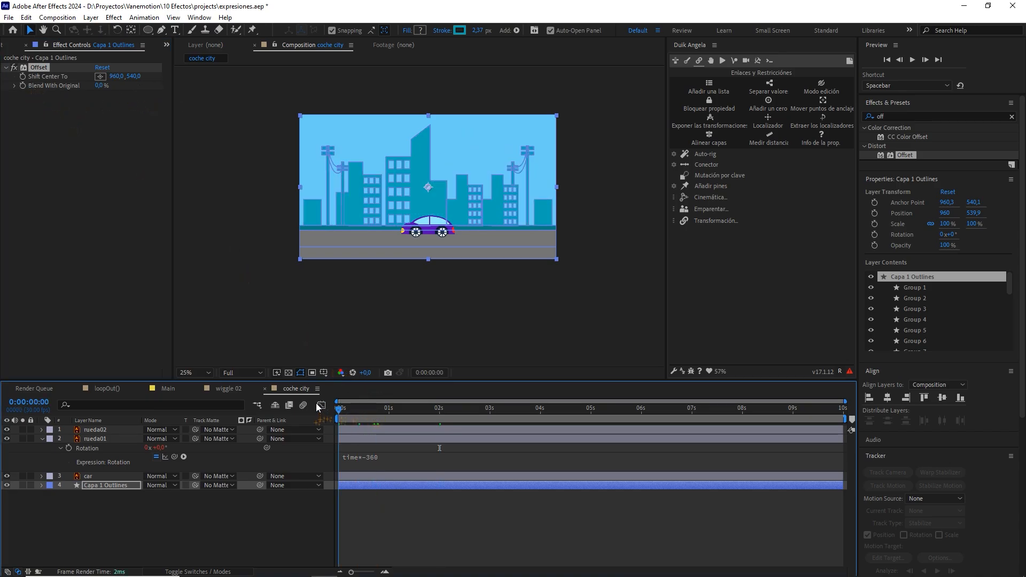
pyautogui.click(24, 76)
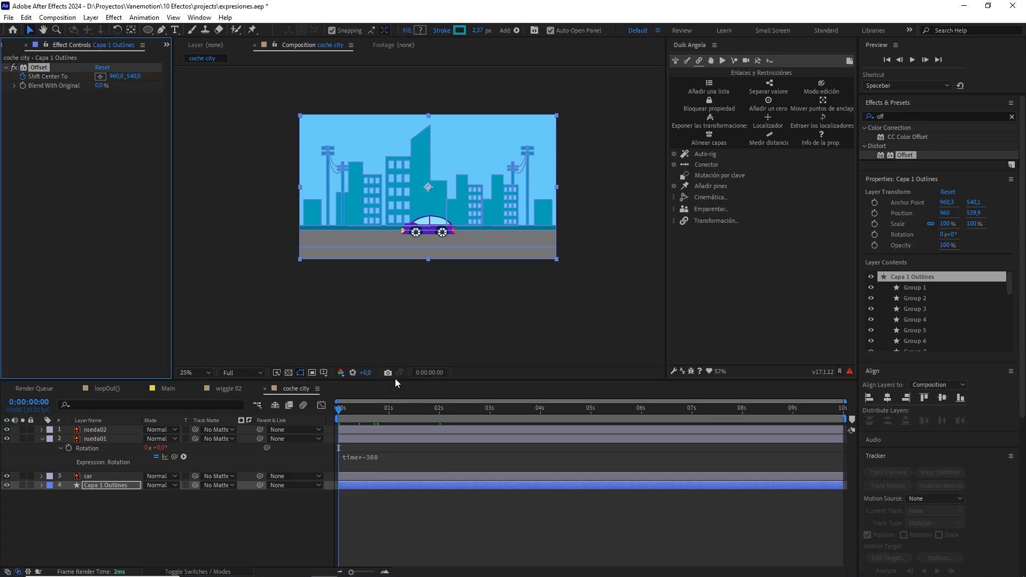
pyautogui.press('u')
# At 0:00:04:00, set the horizontal Shift Center To value to 960*3 to keyframe the background's scroll
pyautogui.moveTo(390, 409); pyautogui.dragTo(541, 428)
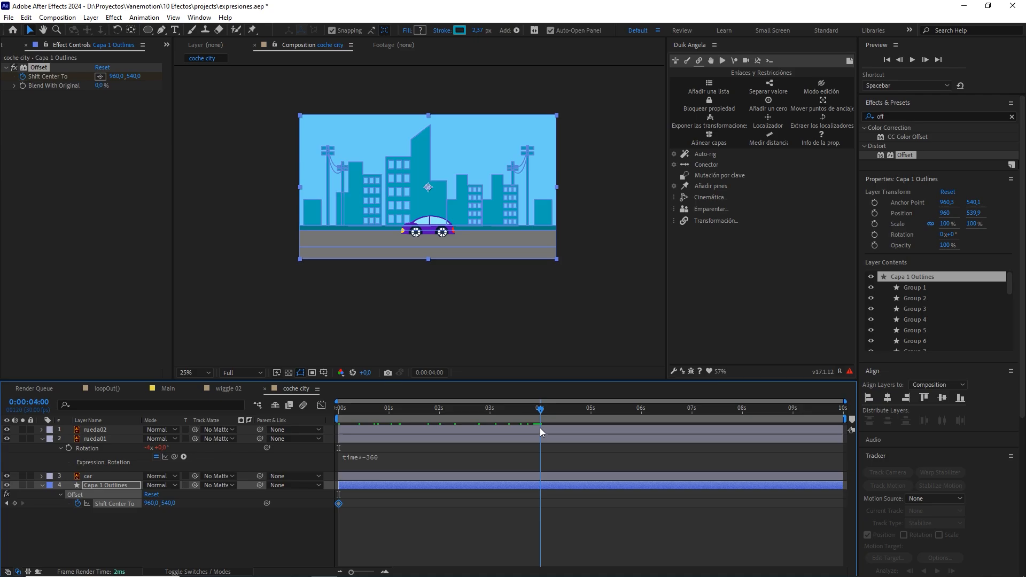
pyautogui.click(118, 76)
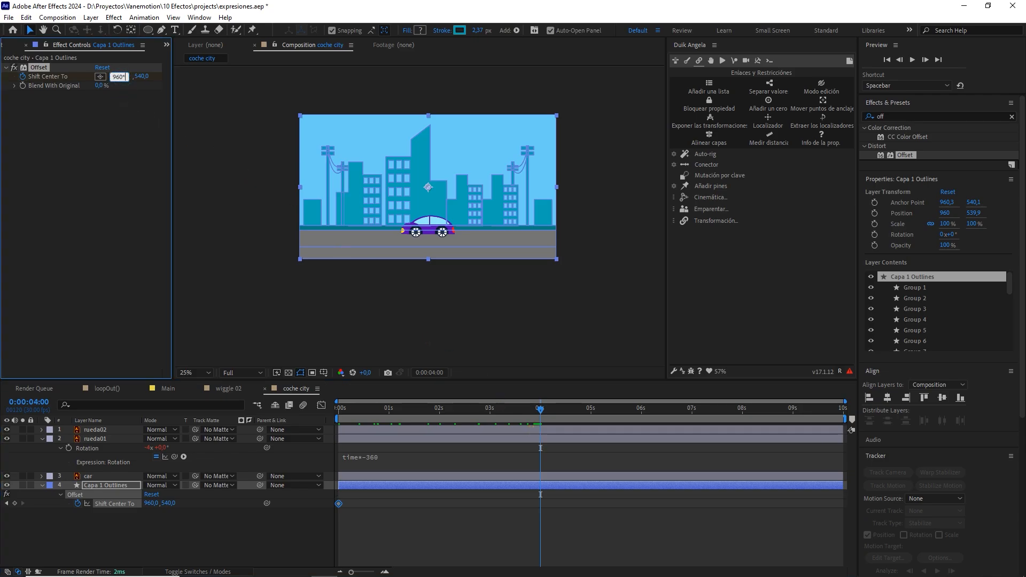
pyautogui.write('*3')
pyautogui.click(473, 516)
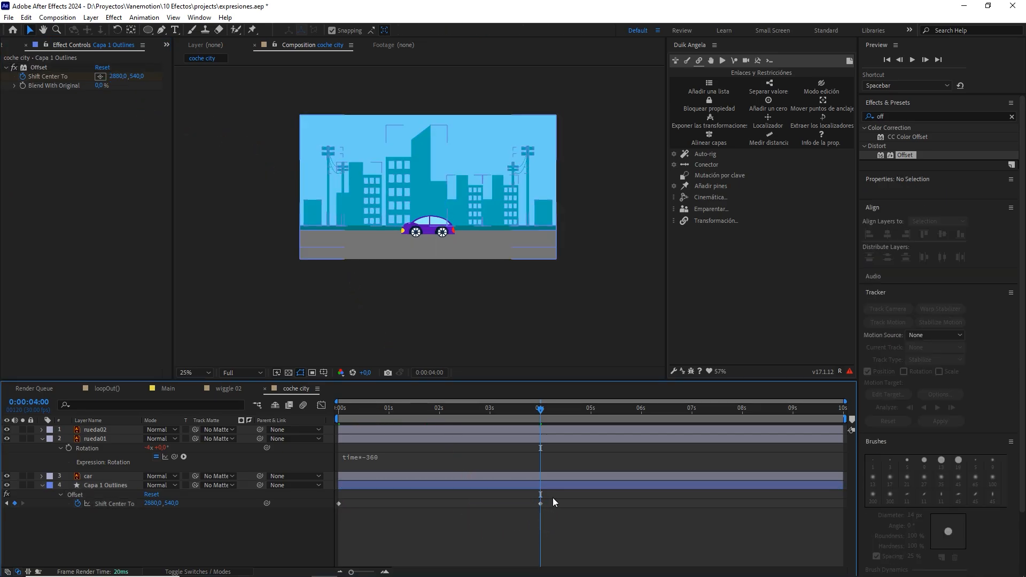
# End the work area at 0:00:03:29, one frame before the last keyframe, and start a preview
pyautogui.press('pageup')
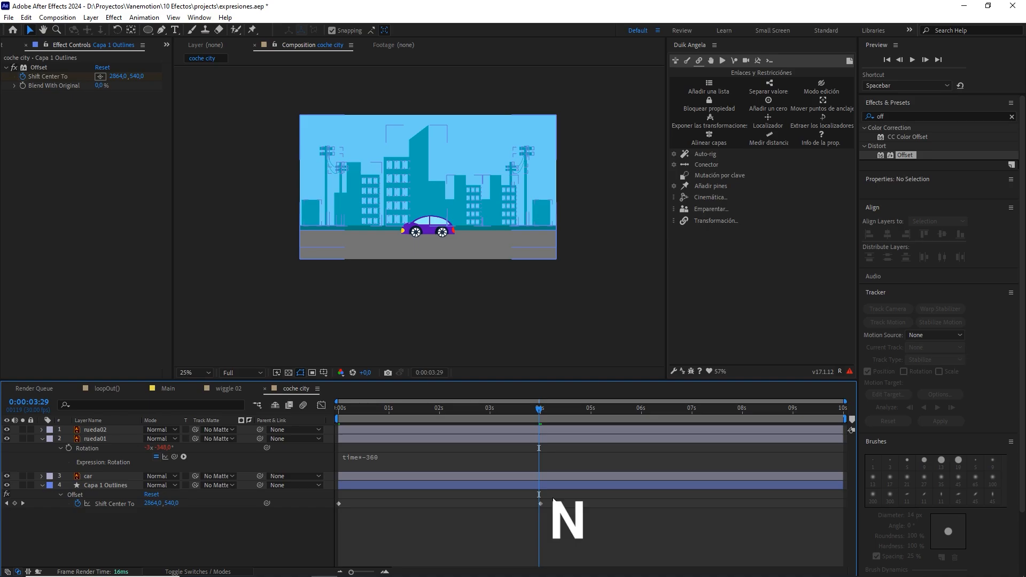
pyautogui.press('n')
pyautogui.press('space')
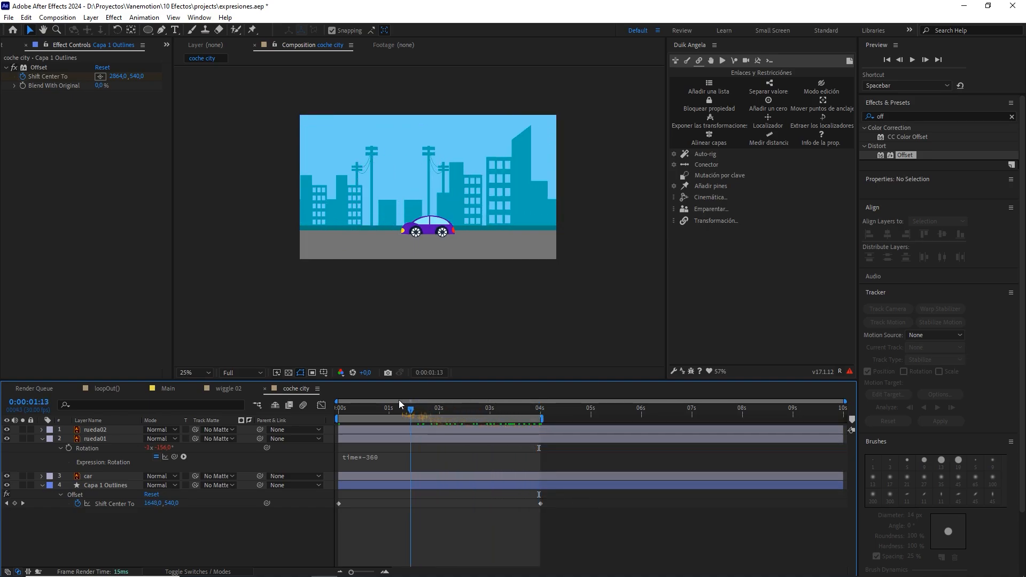
# Fit the composition in the viewer and preview the car against the scrolling city from the first frame
pyautogui.moveTo(399, 401); pyautogui.dragTo(320, 400)
pyautogui.click(196, 372)
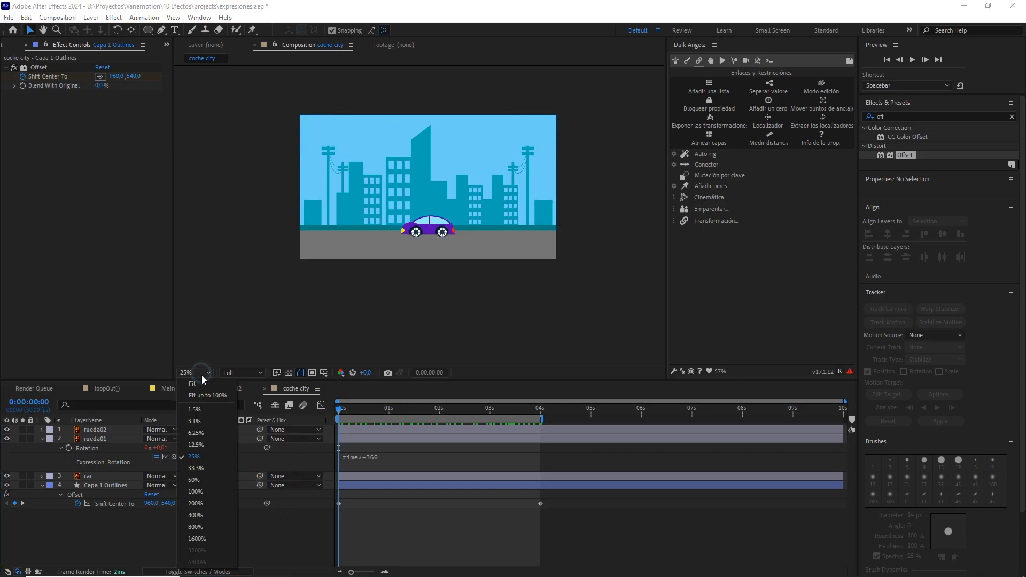
pyautogui.click(193, 381)
pyautogui.press('space')
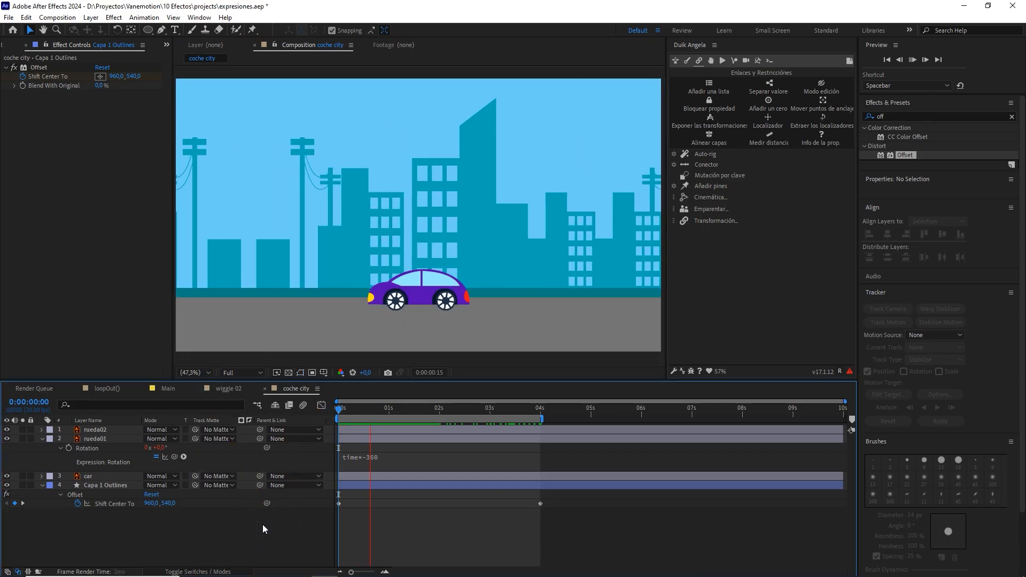